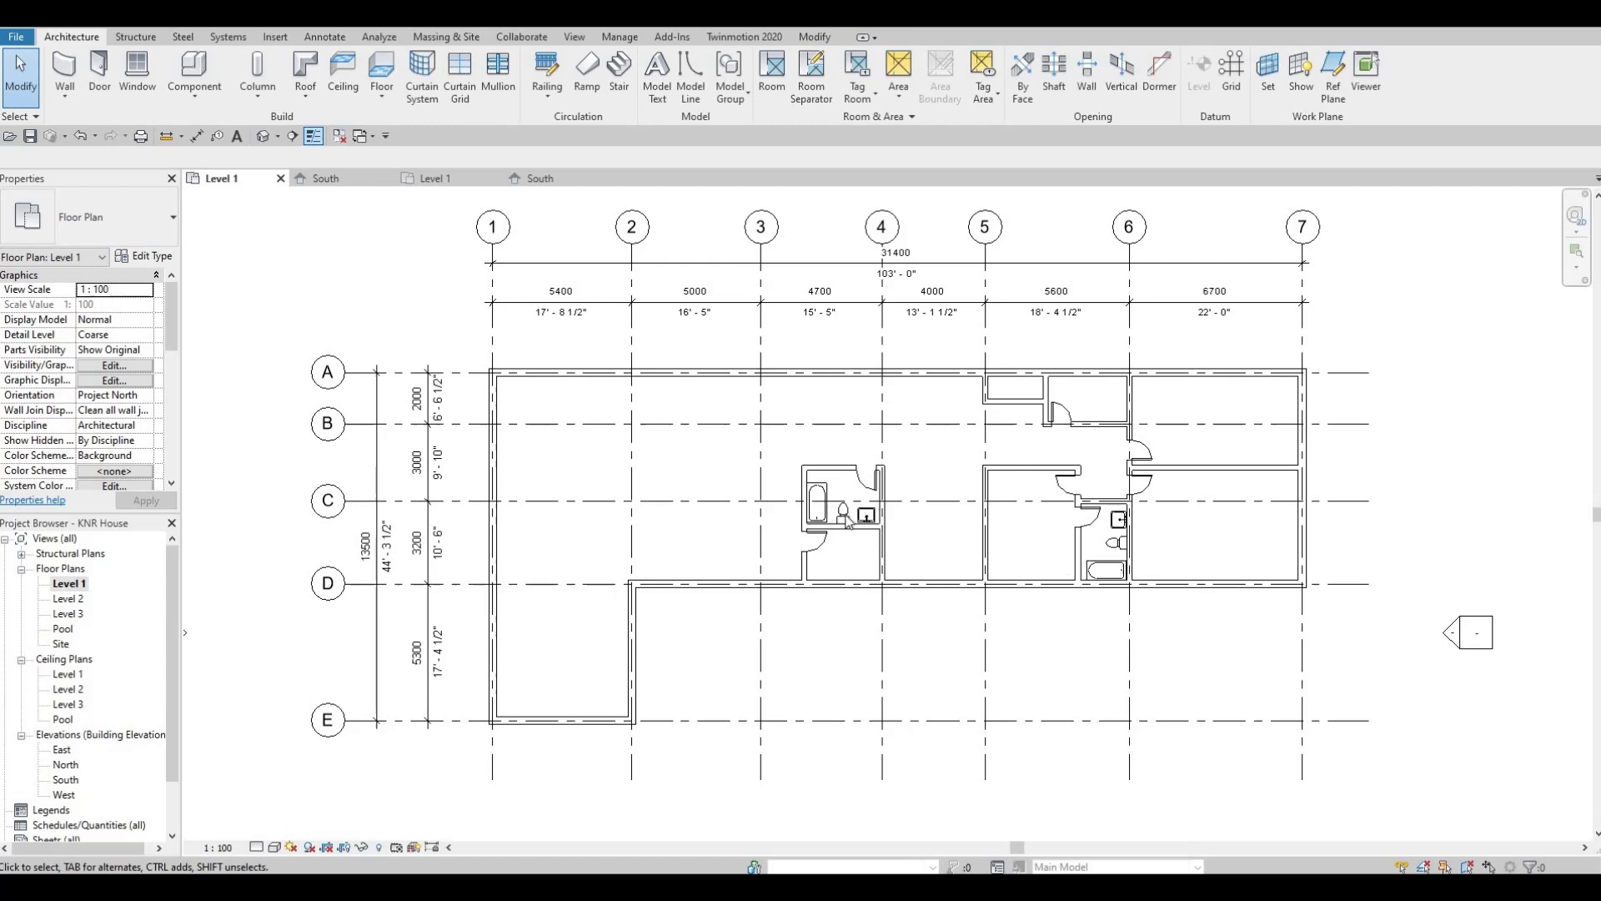
pyautogui.press('F1')
pyautogui.press('F1')
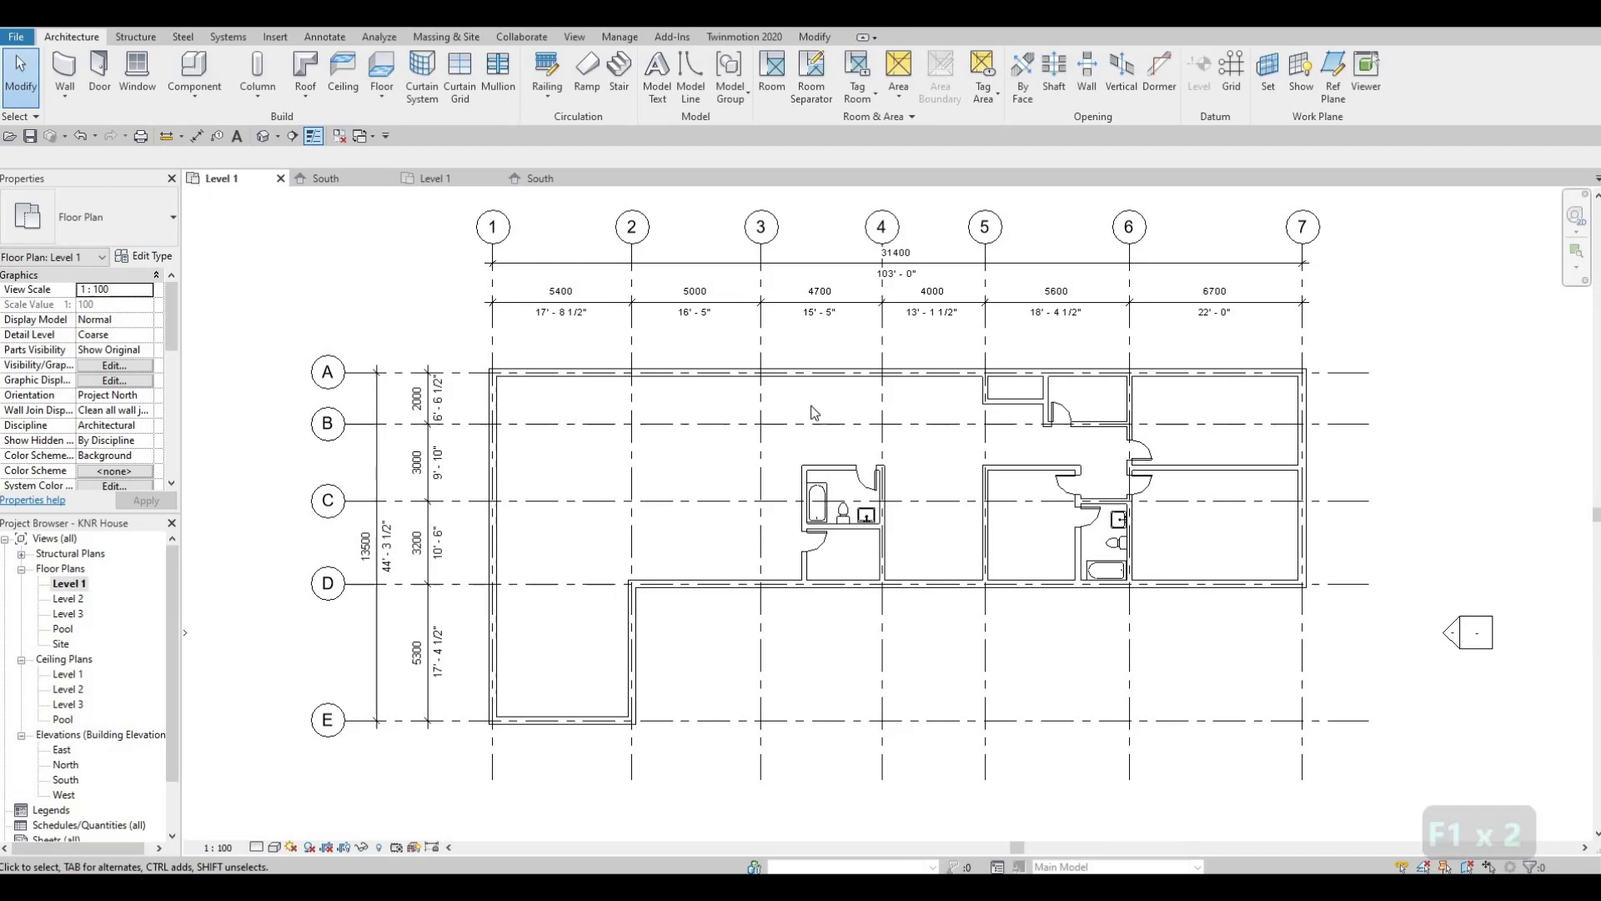
# Start loading a family and open the Tables folder under Furniture in the Canada library.
pyautogui.click(278, 40)
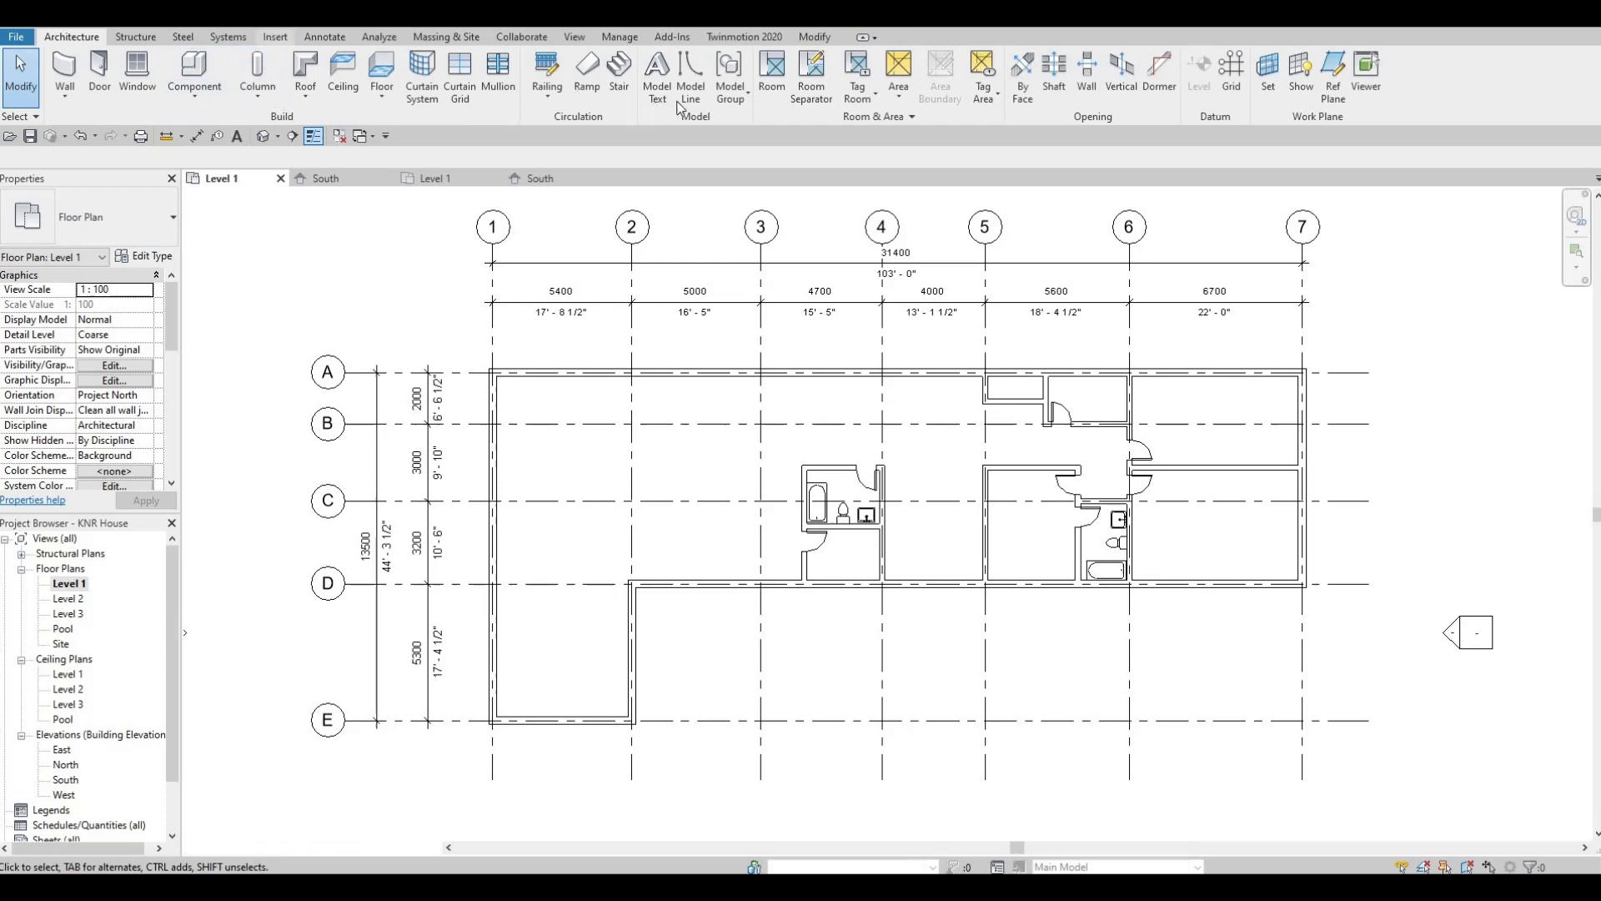
pyautogui.click(687, 91)
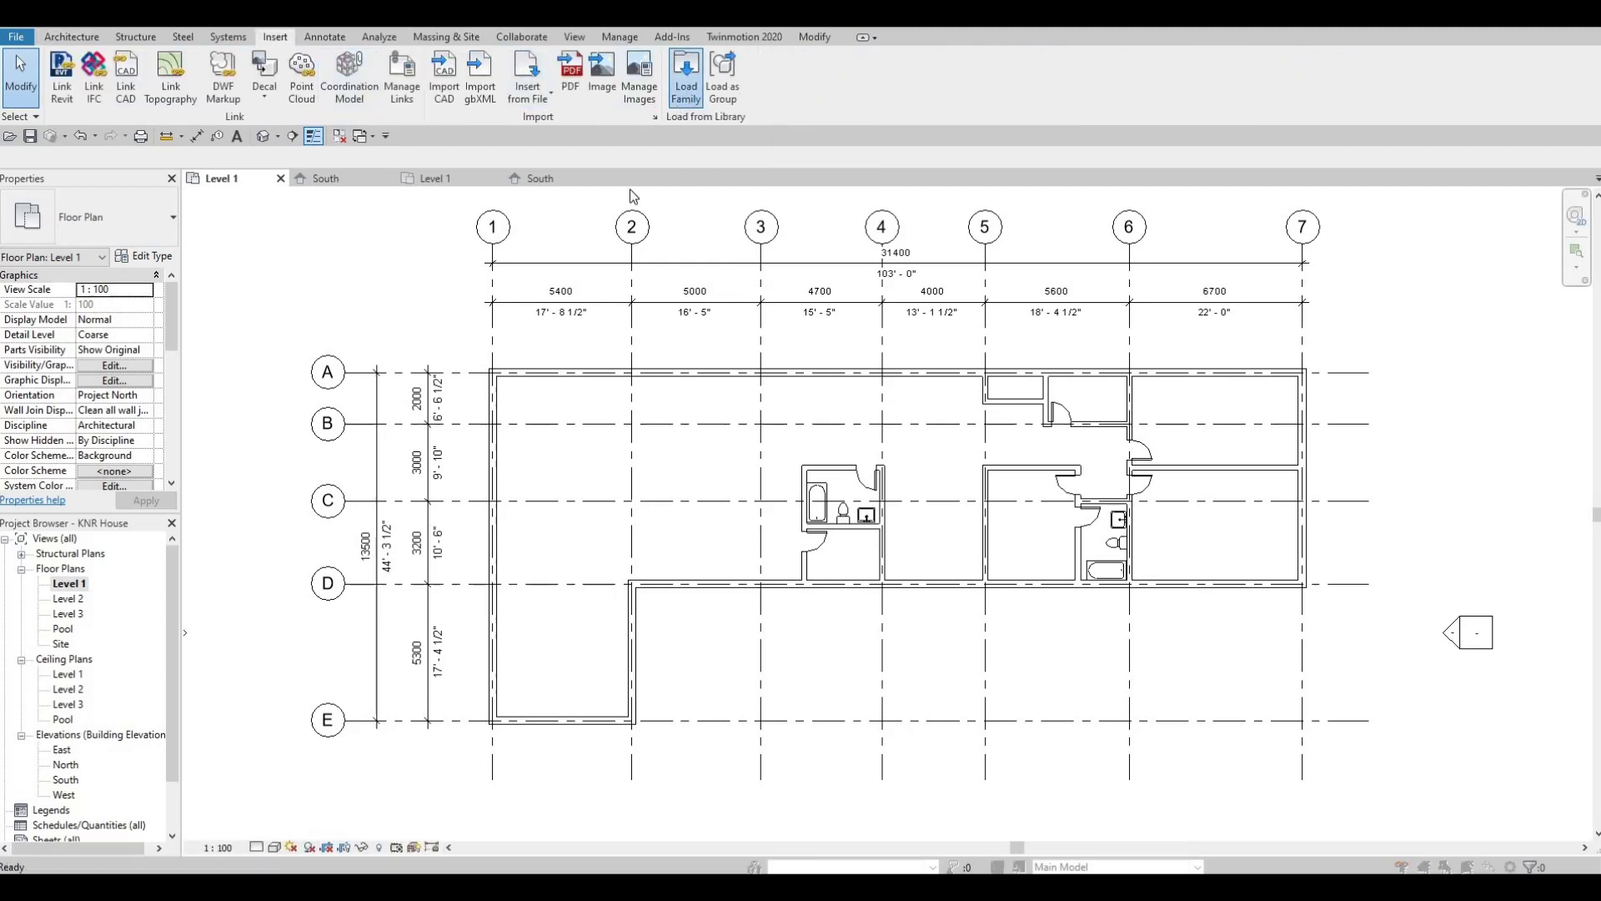
pyautogui.click(971, 278)
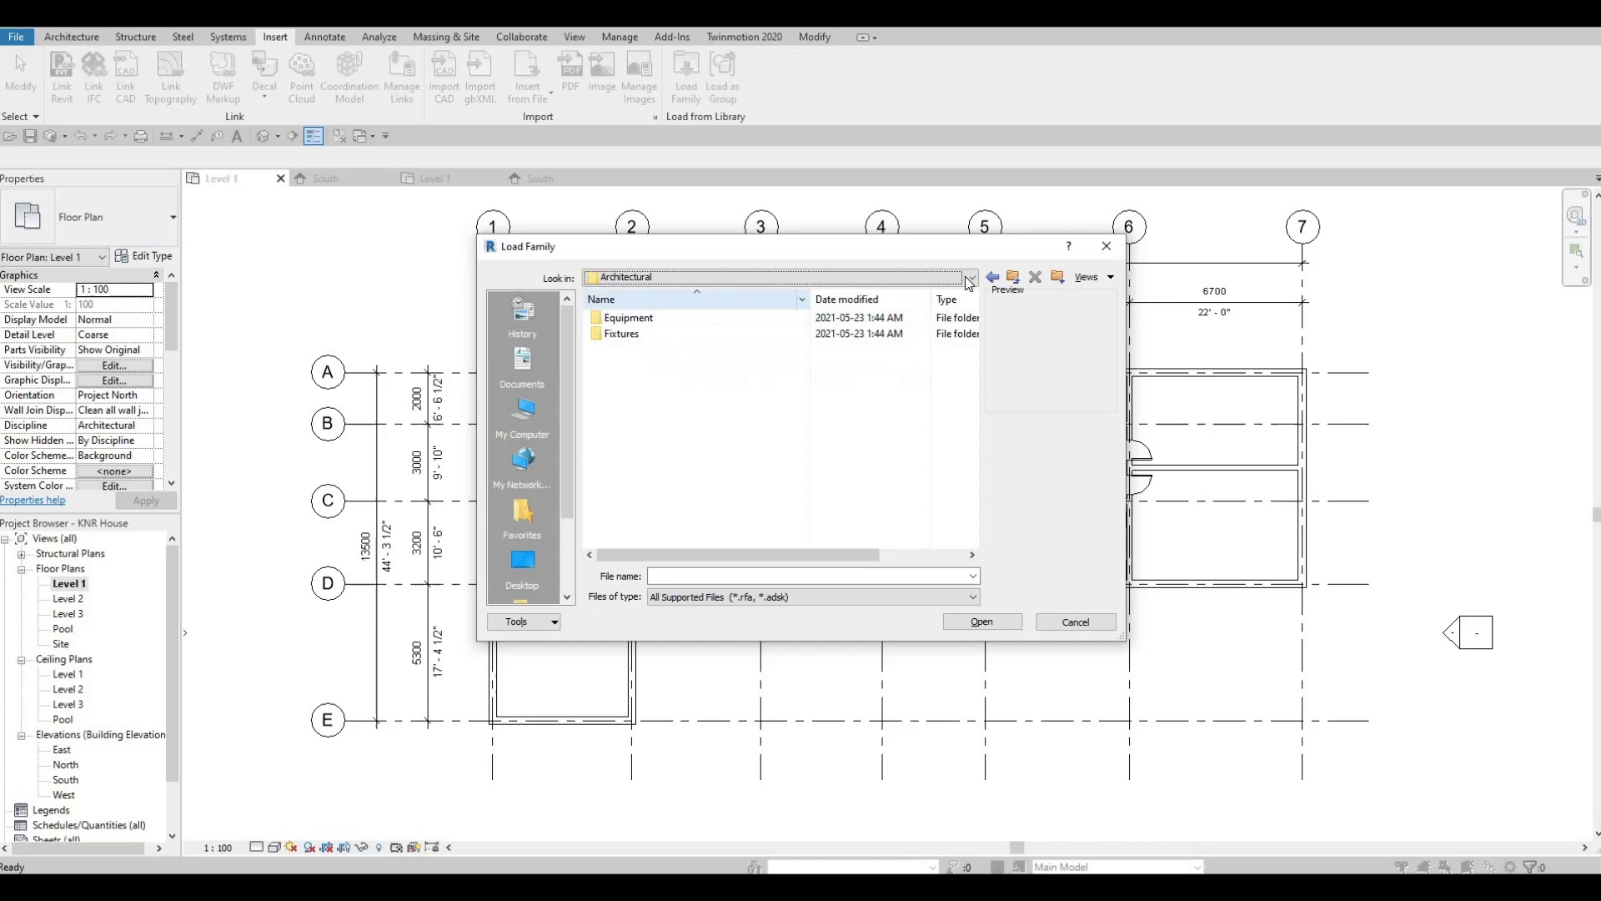
pyautogui.click(836, 277)
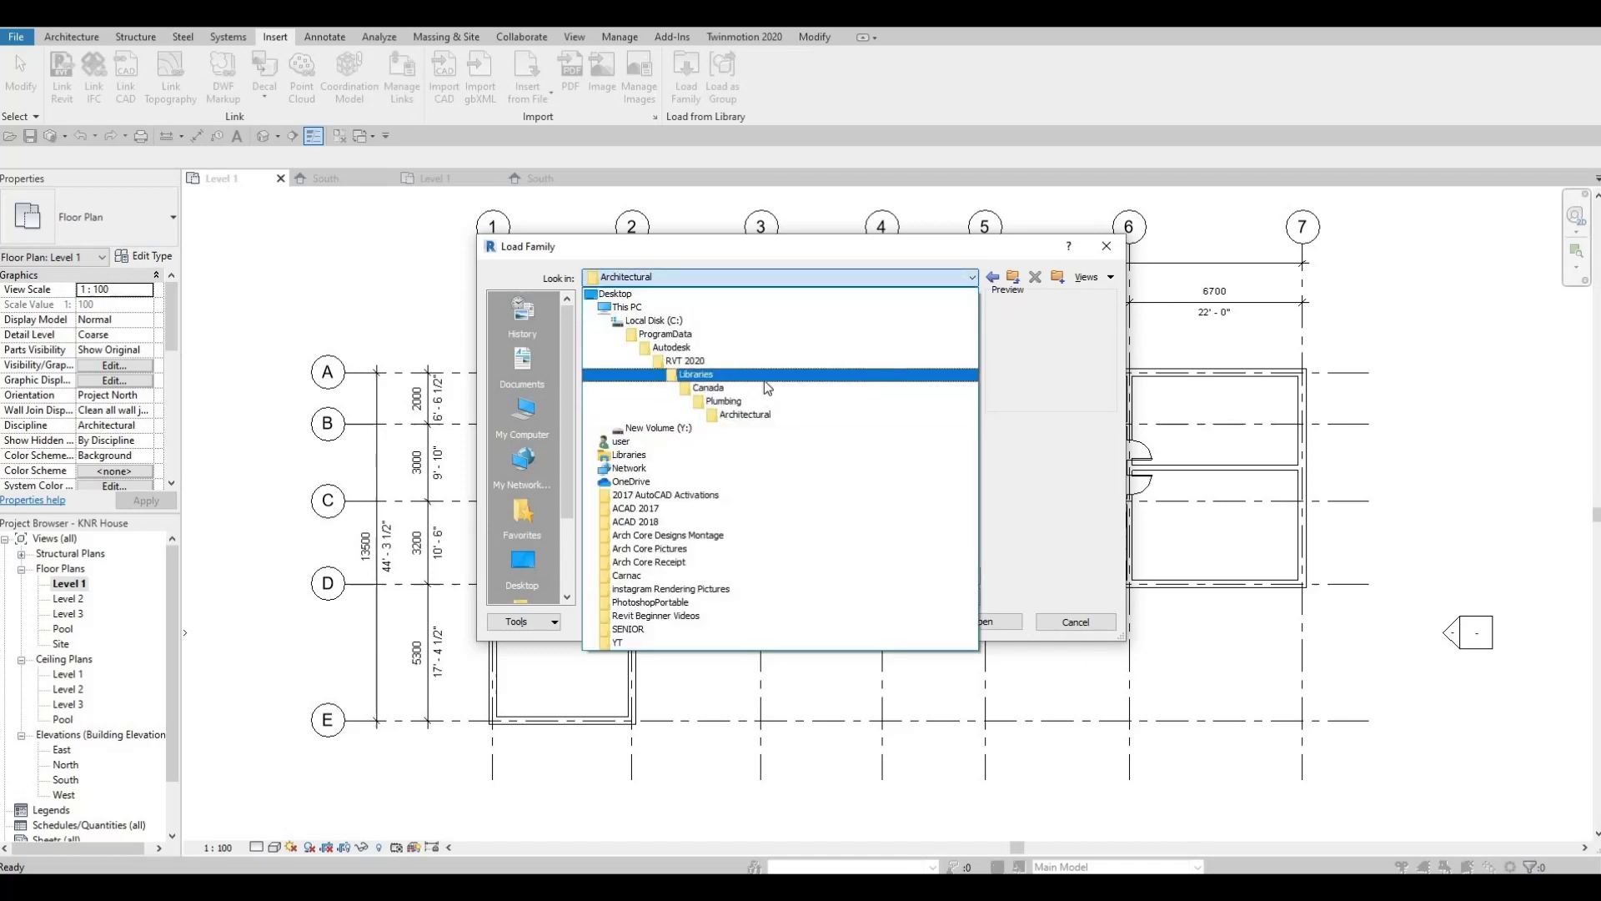
pyautogui.click(706, 388)
pyautogui.scroll(-2, 651, 472)
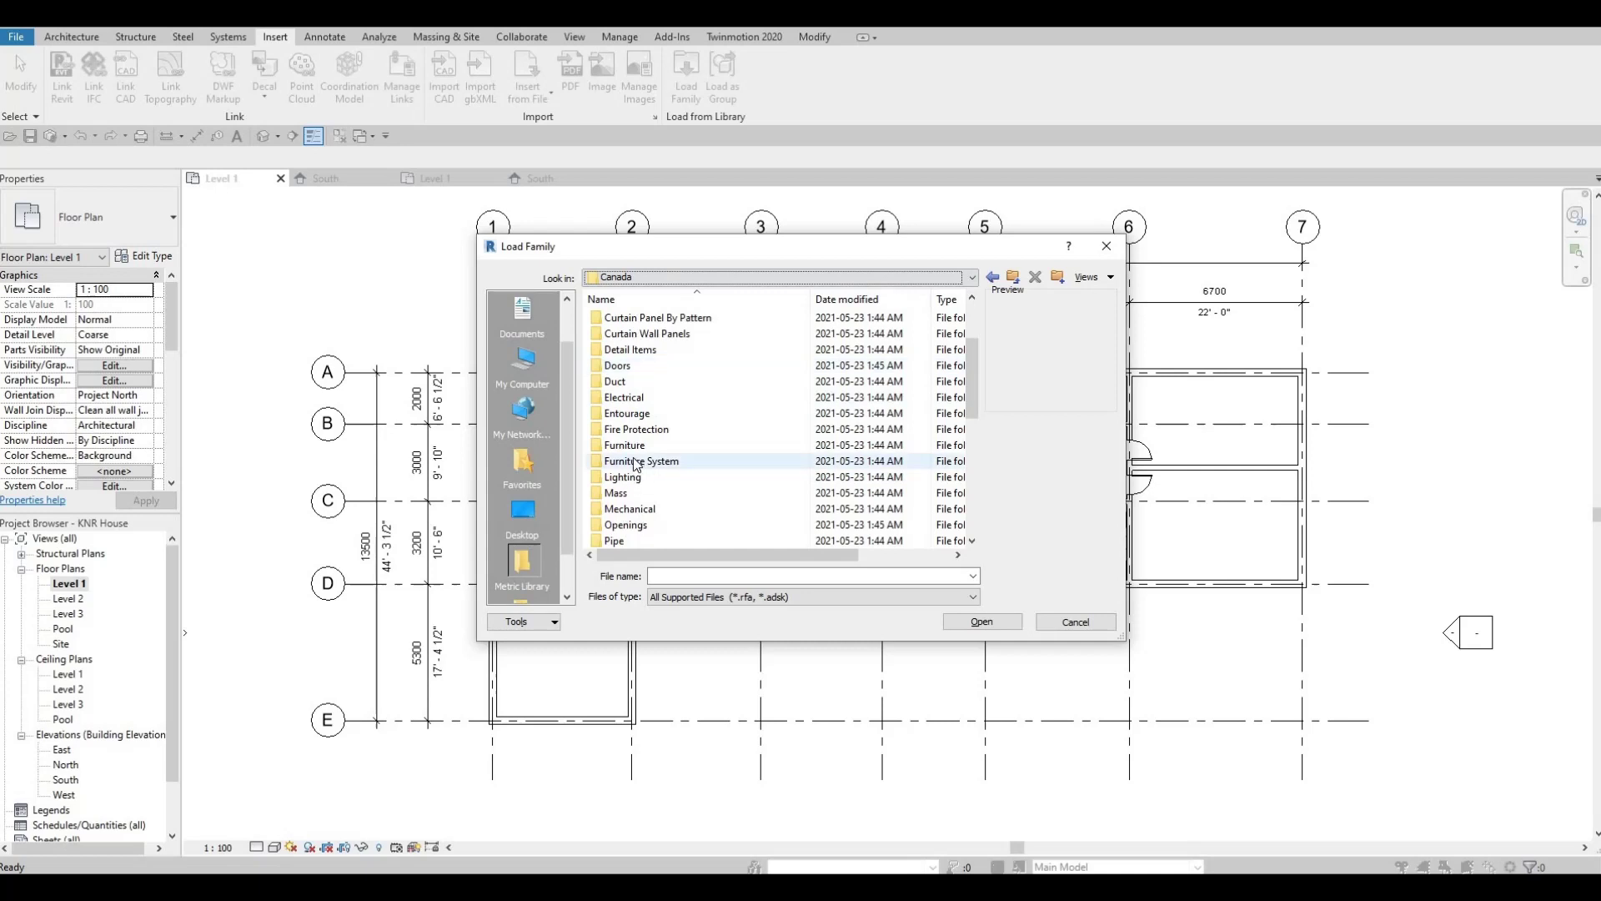
pyautogui.doubleClick(659, 445)
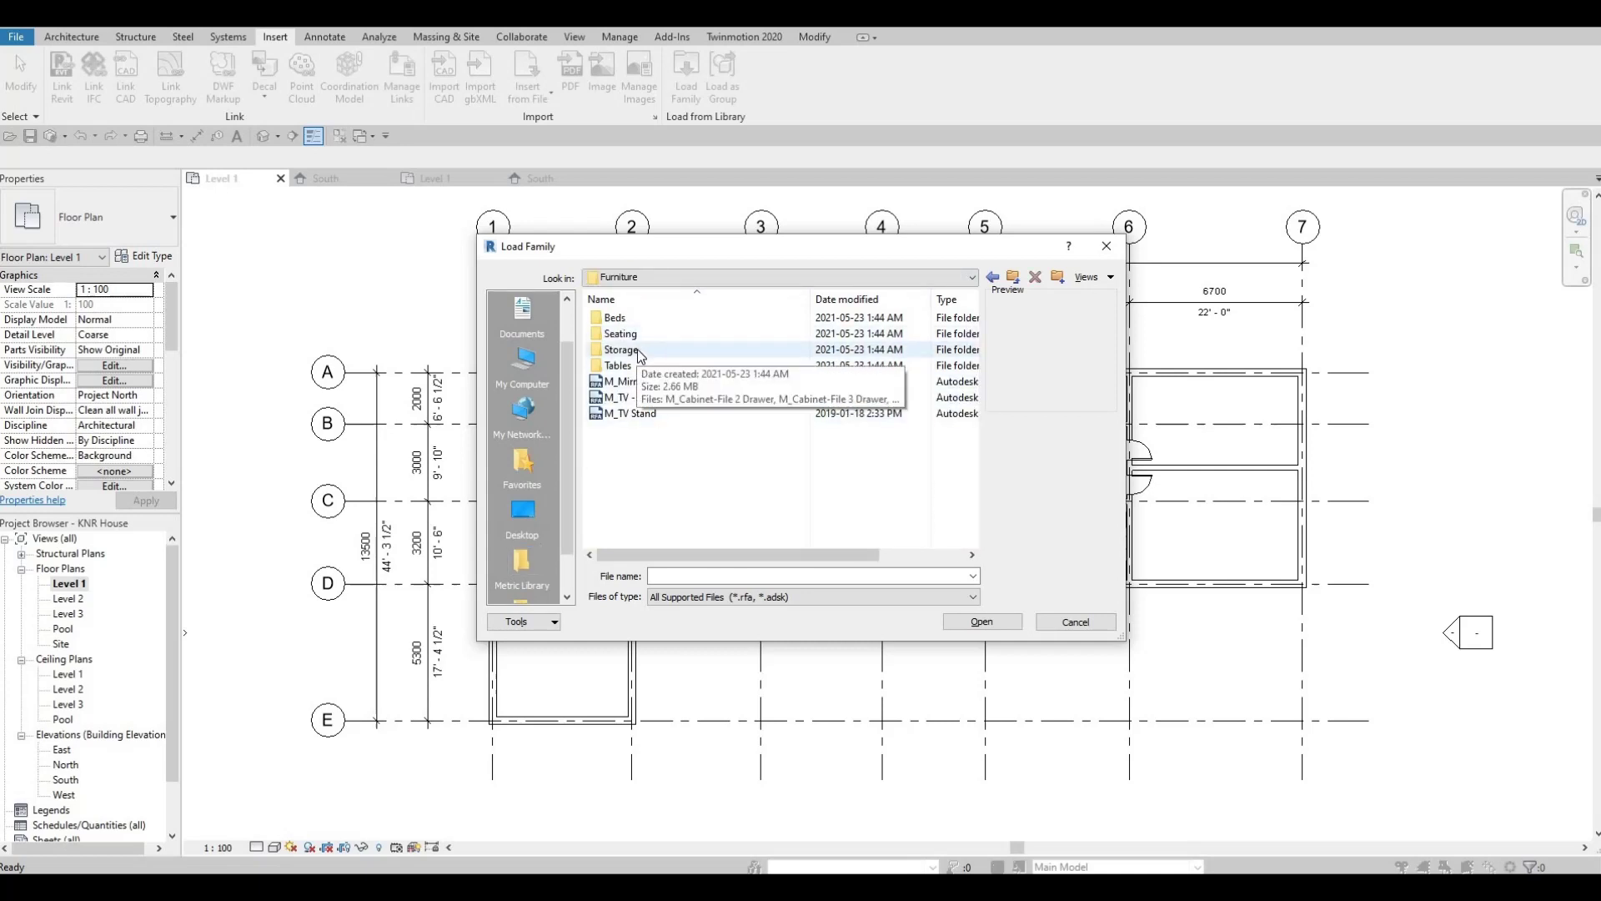
pyautogui.doubleClick(638, 367)
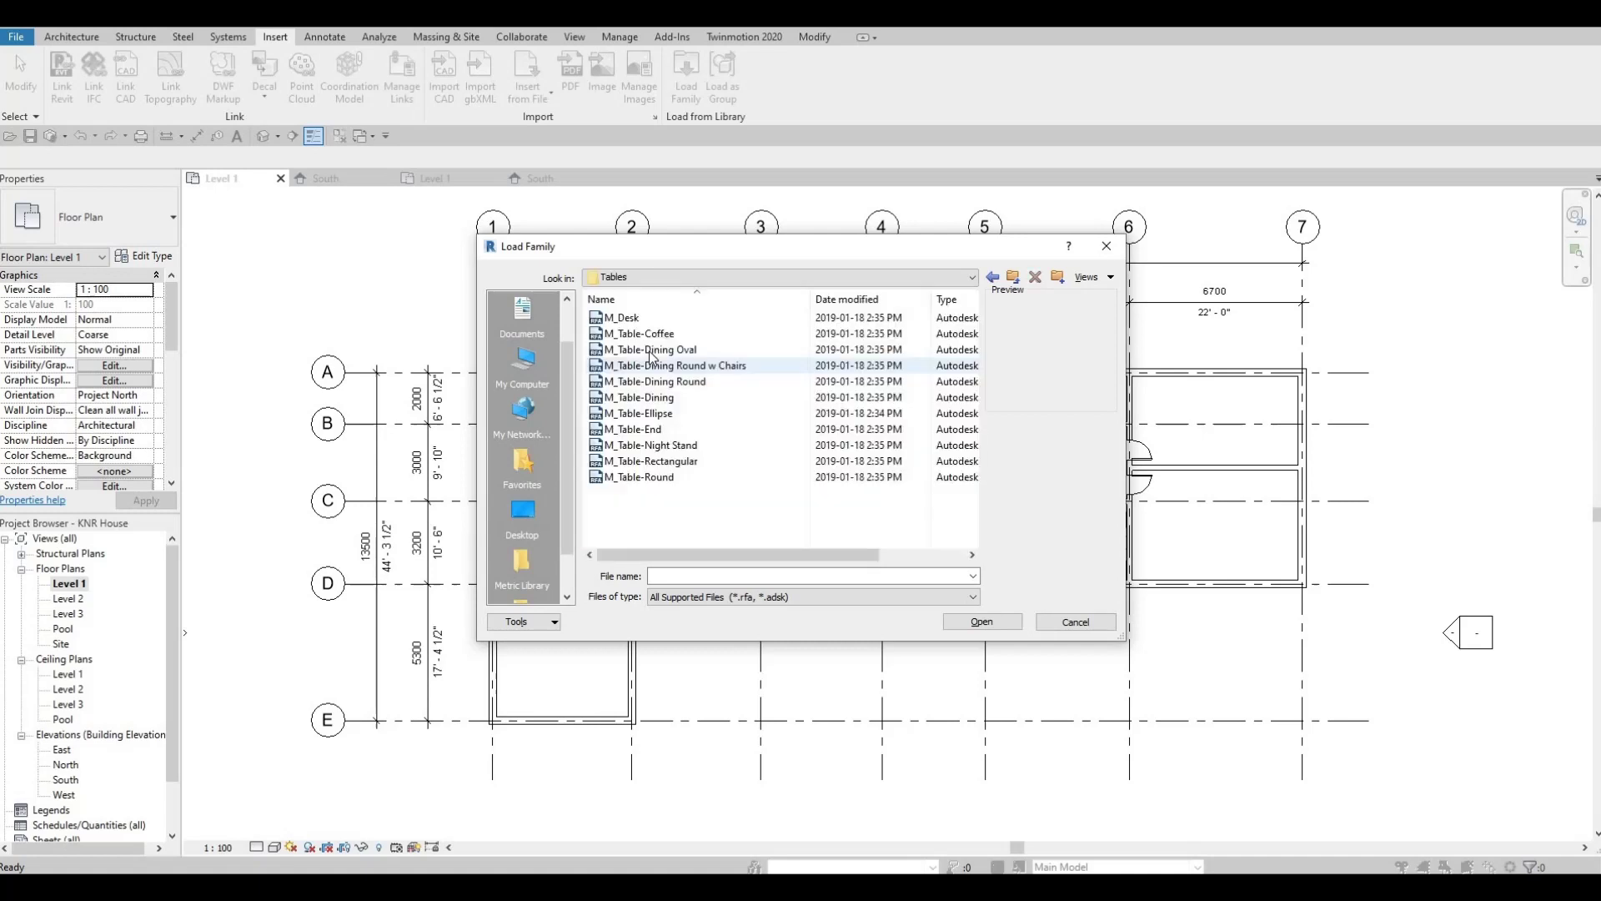
# Preview the available table families and load M_Table-Rectangular into the project.
pyautogui.click(650, 351)
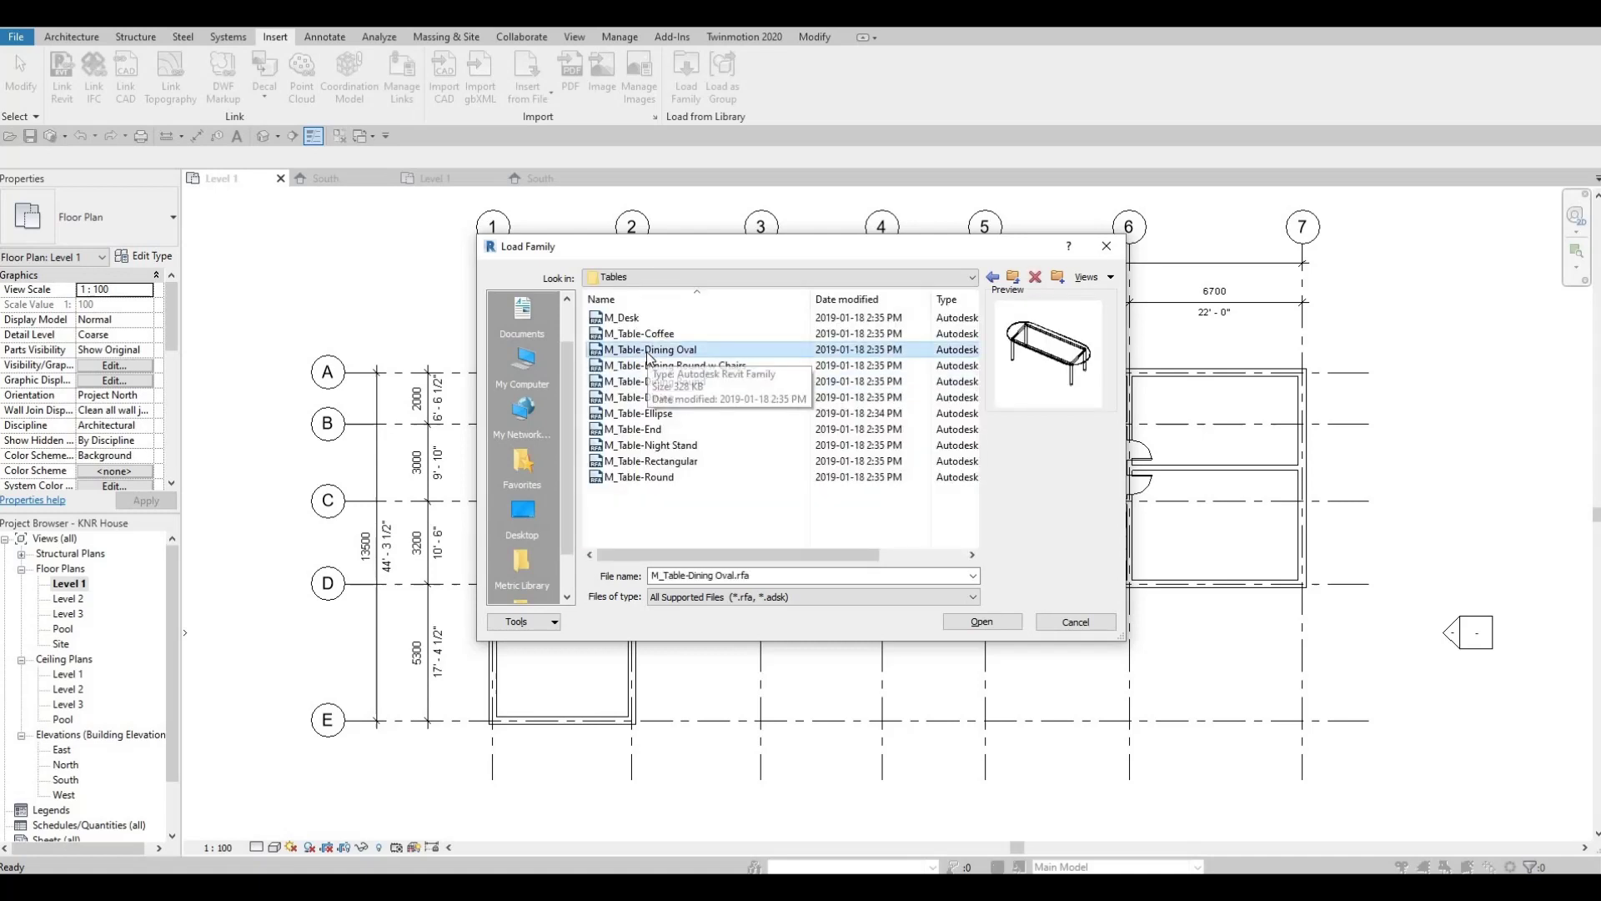
pyautogui.press('F1')
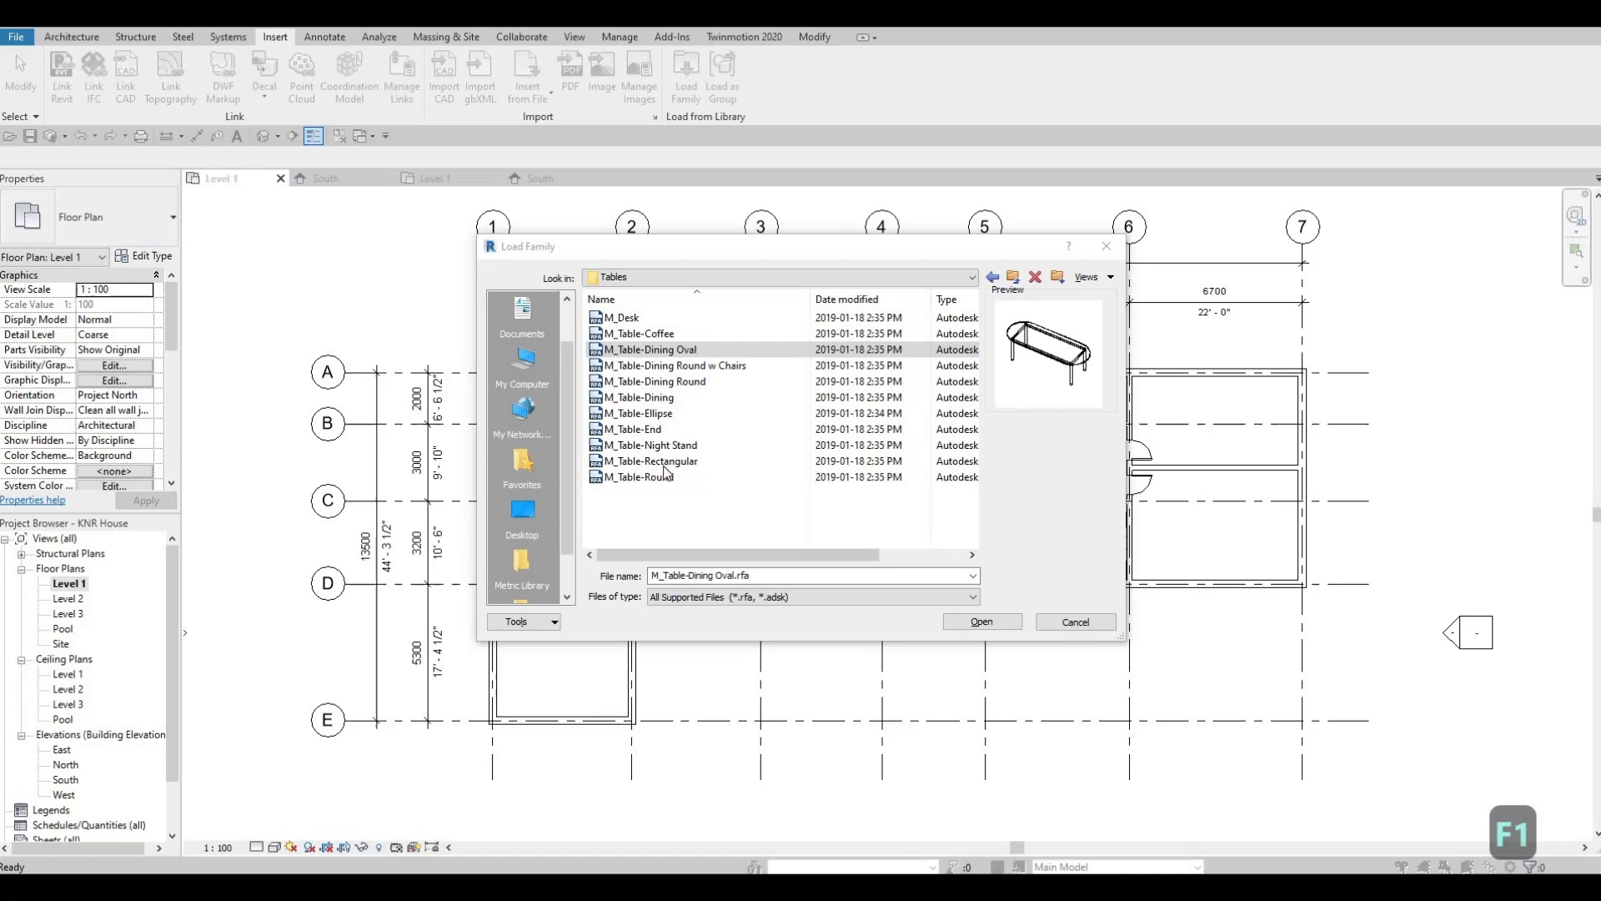
pyautogui.click(672, 460)
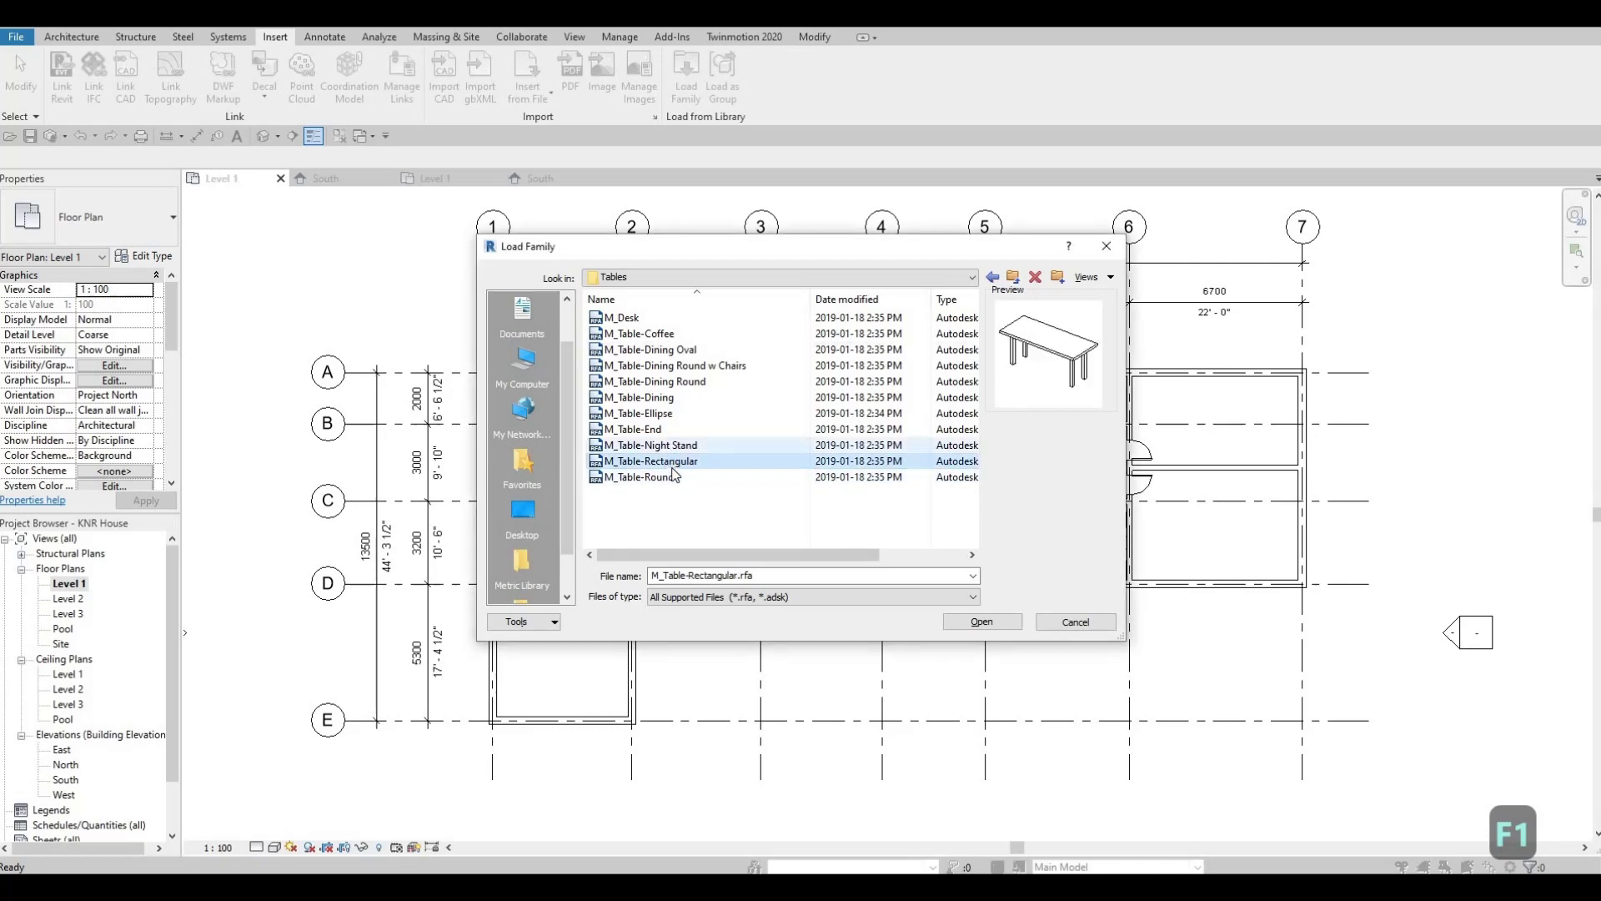
pyautogui.click(660, 443)
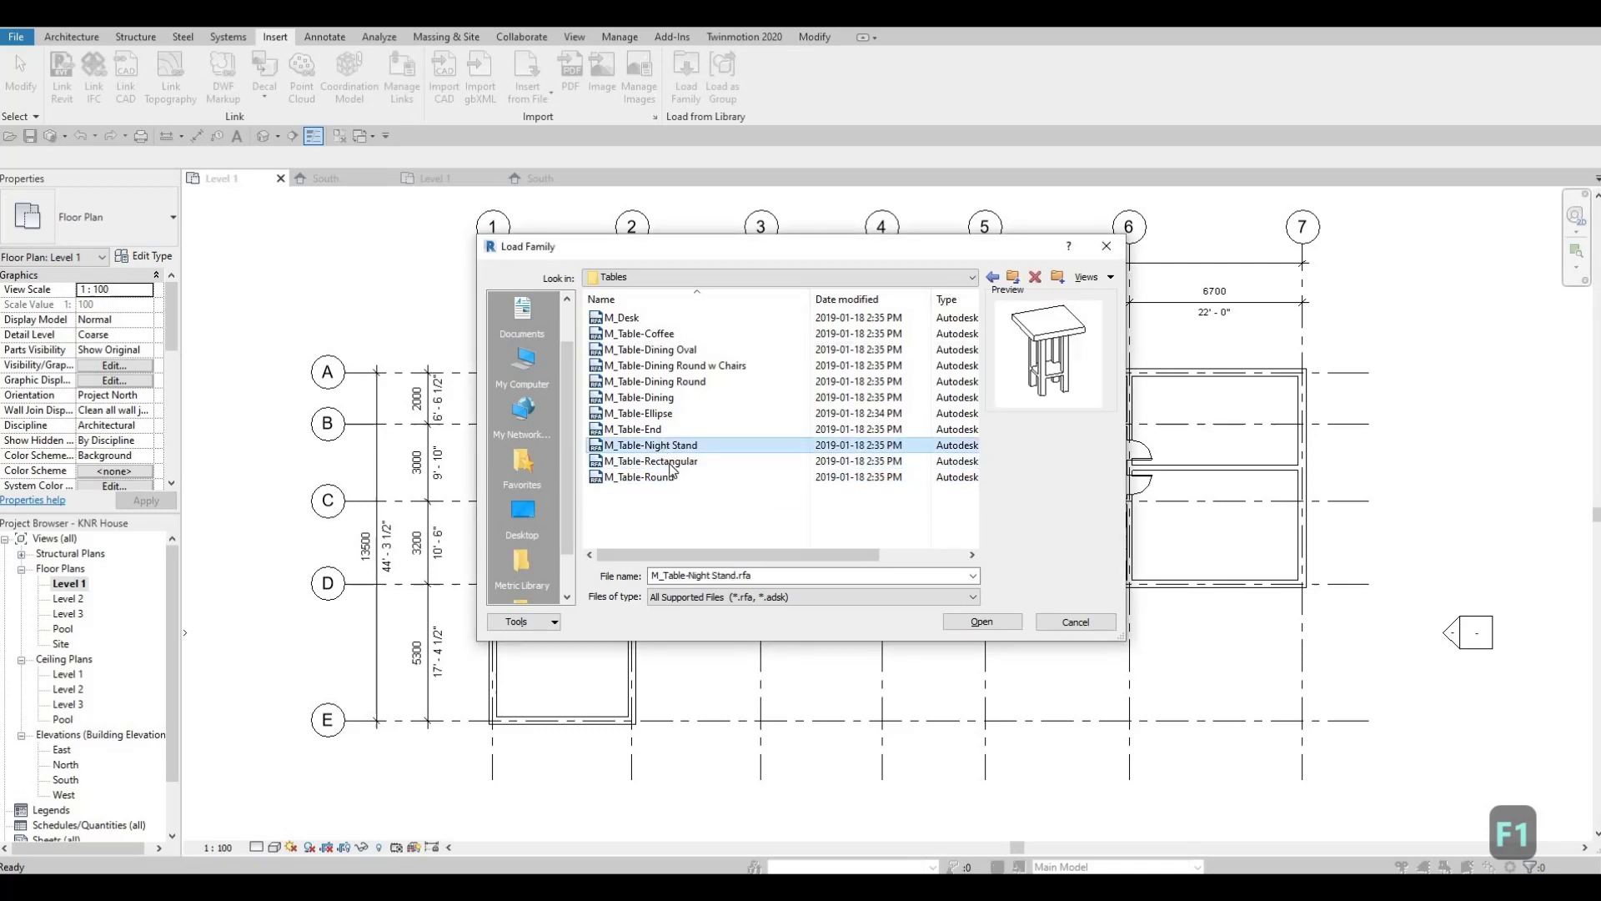
pyautogui.click(658, 430)
pyautogui.click(658, 463)
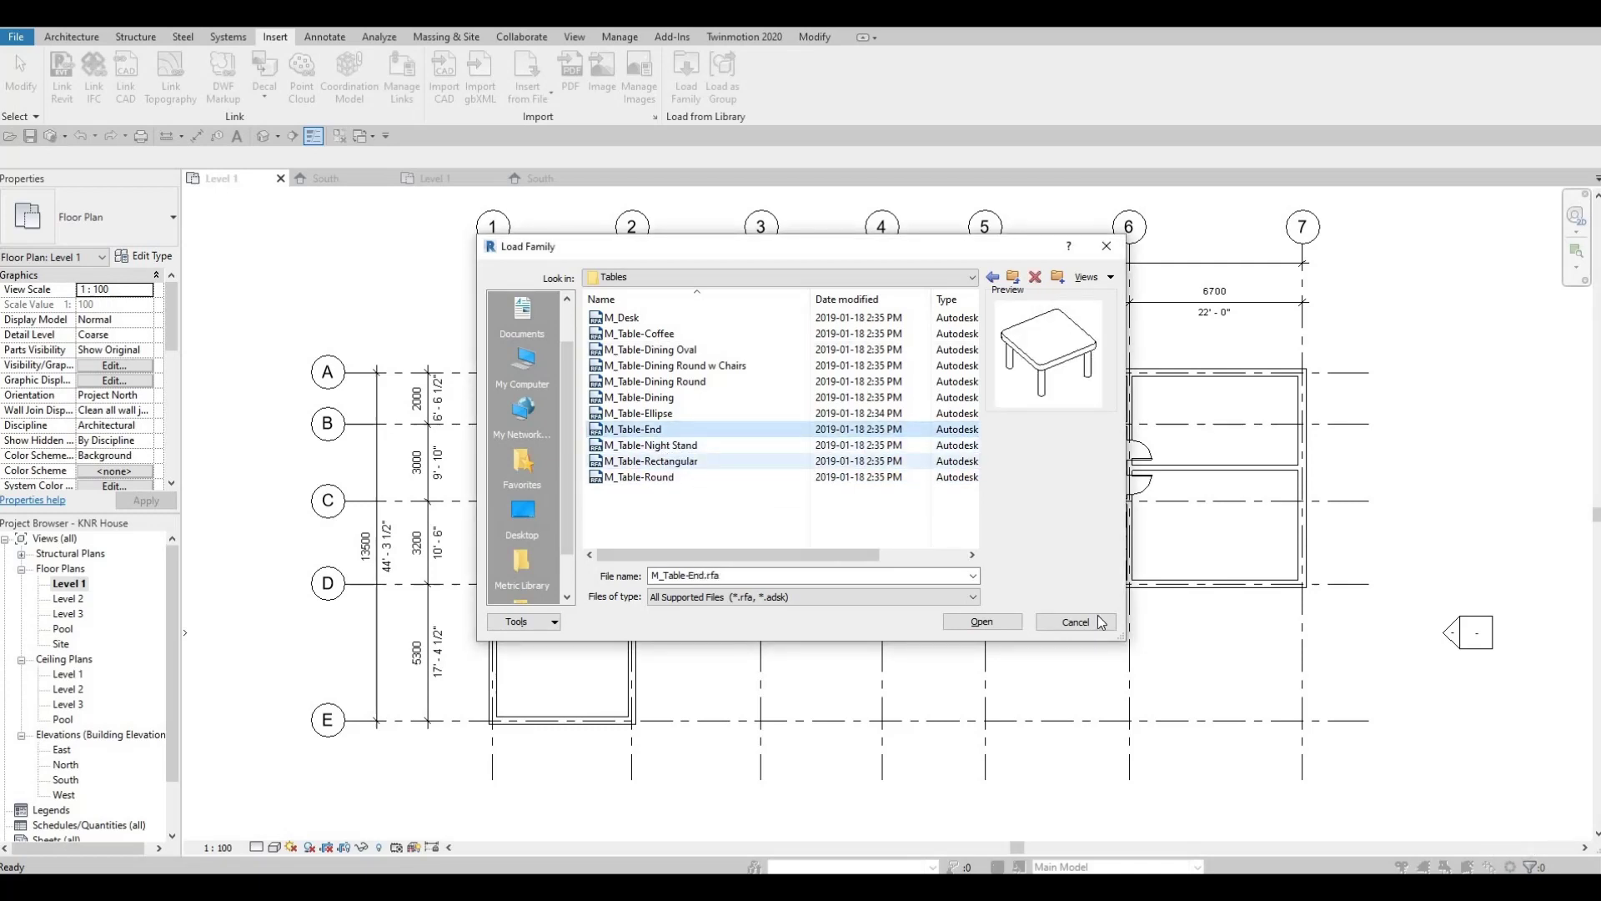
pyautogui.click(981, 622)
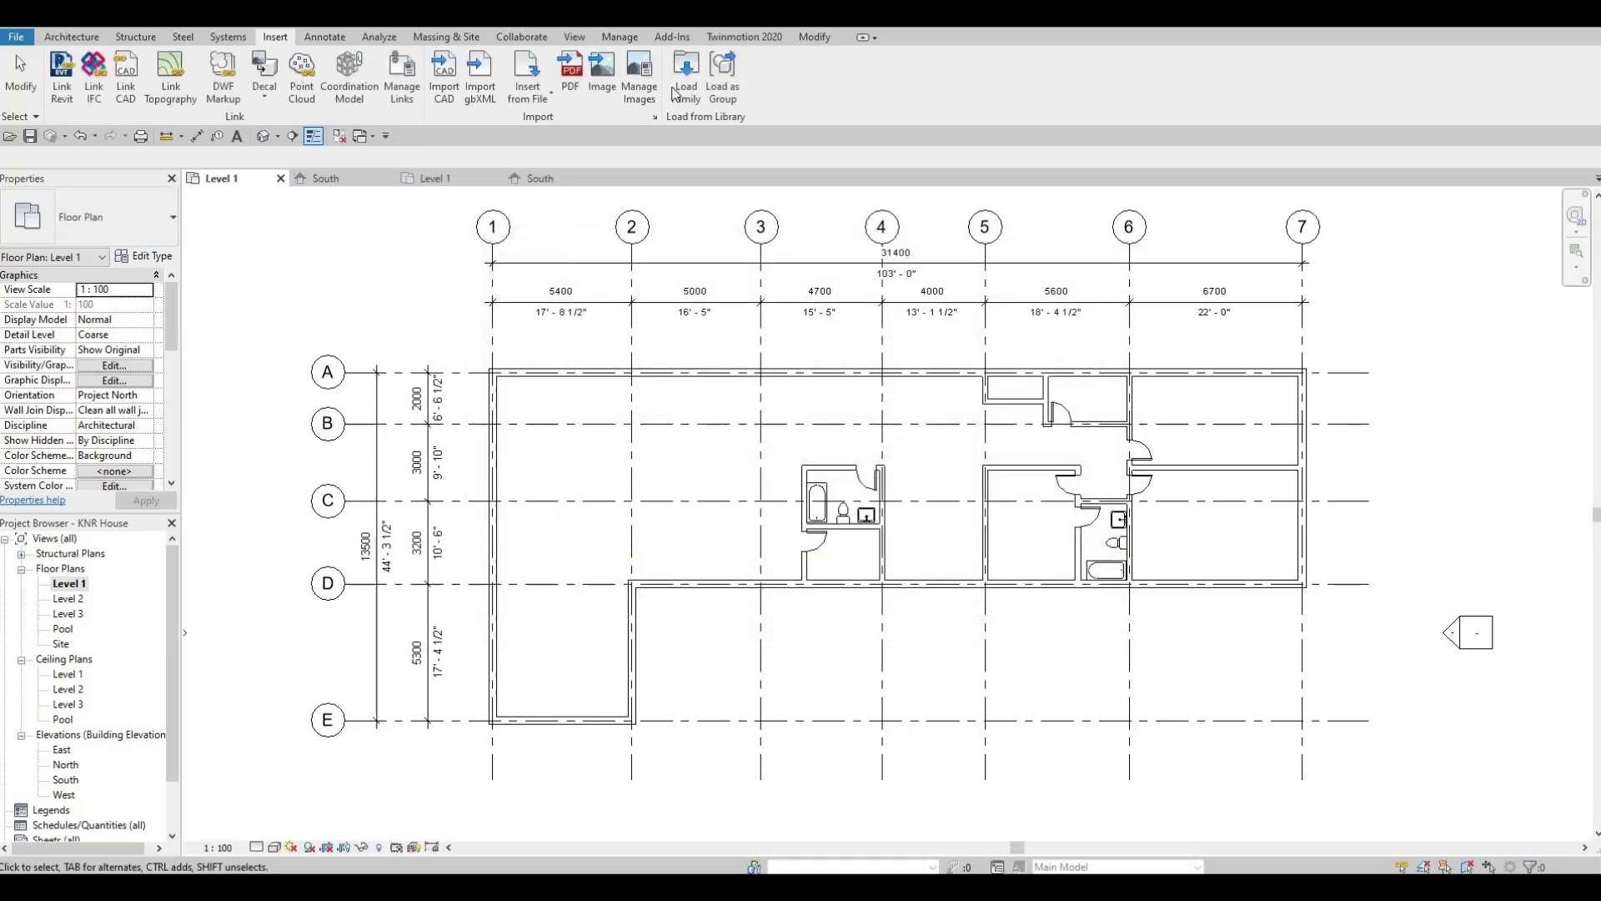
# Start loading another family and open the Seating folder under Furniture.
pyautogui.click(685, 73)
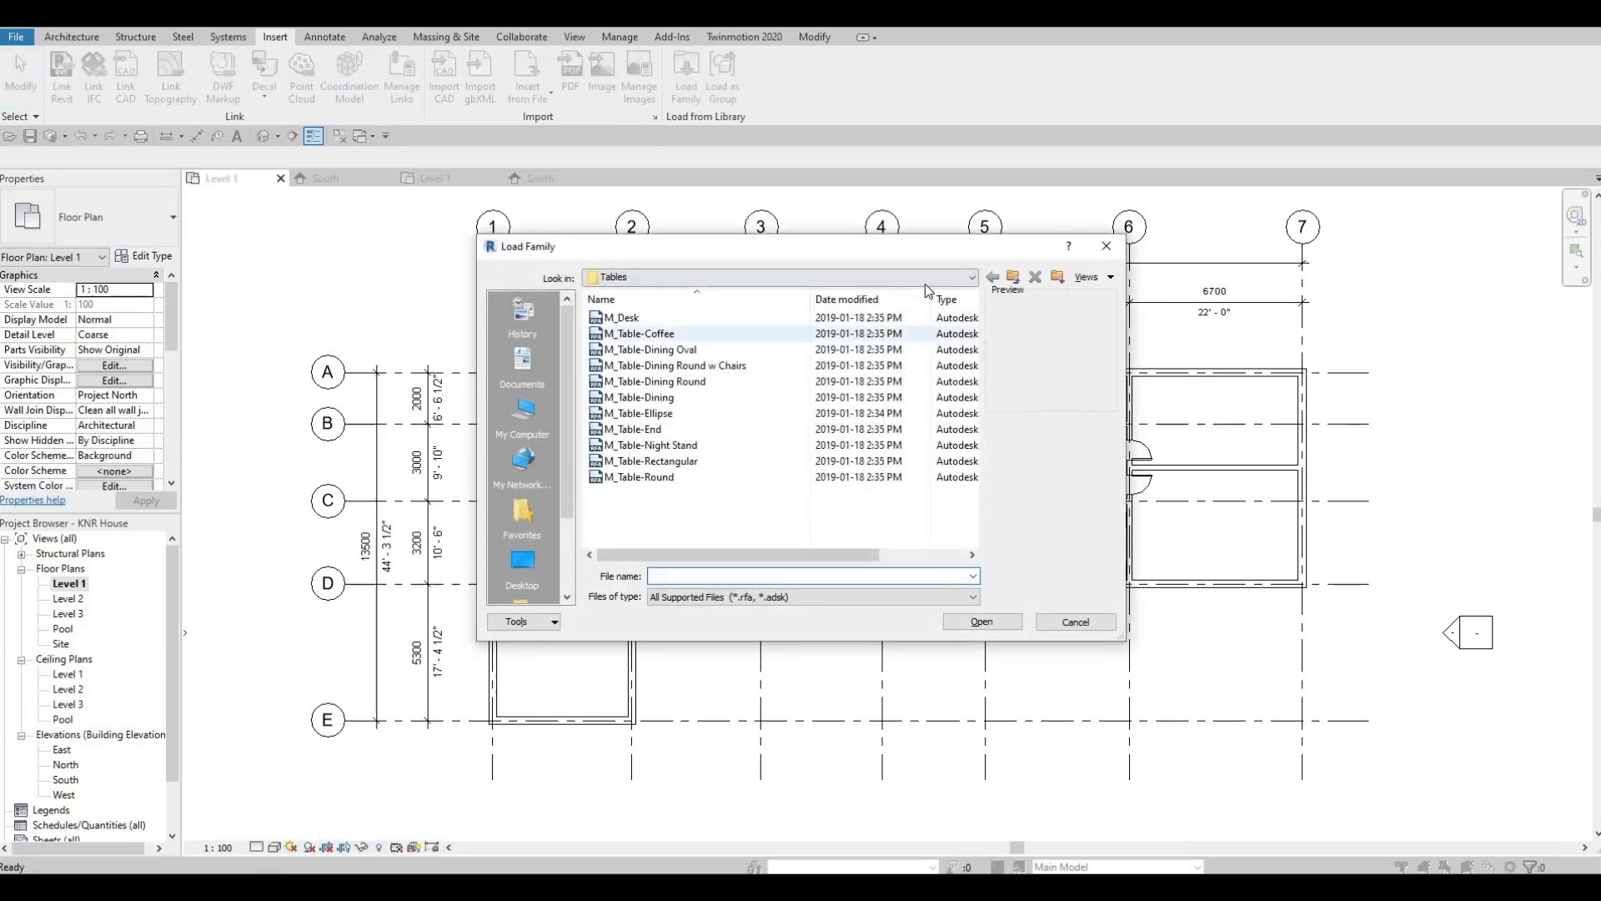
pyautogui.click(959, 277)
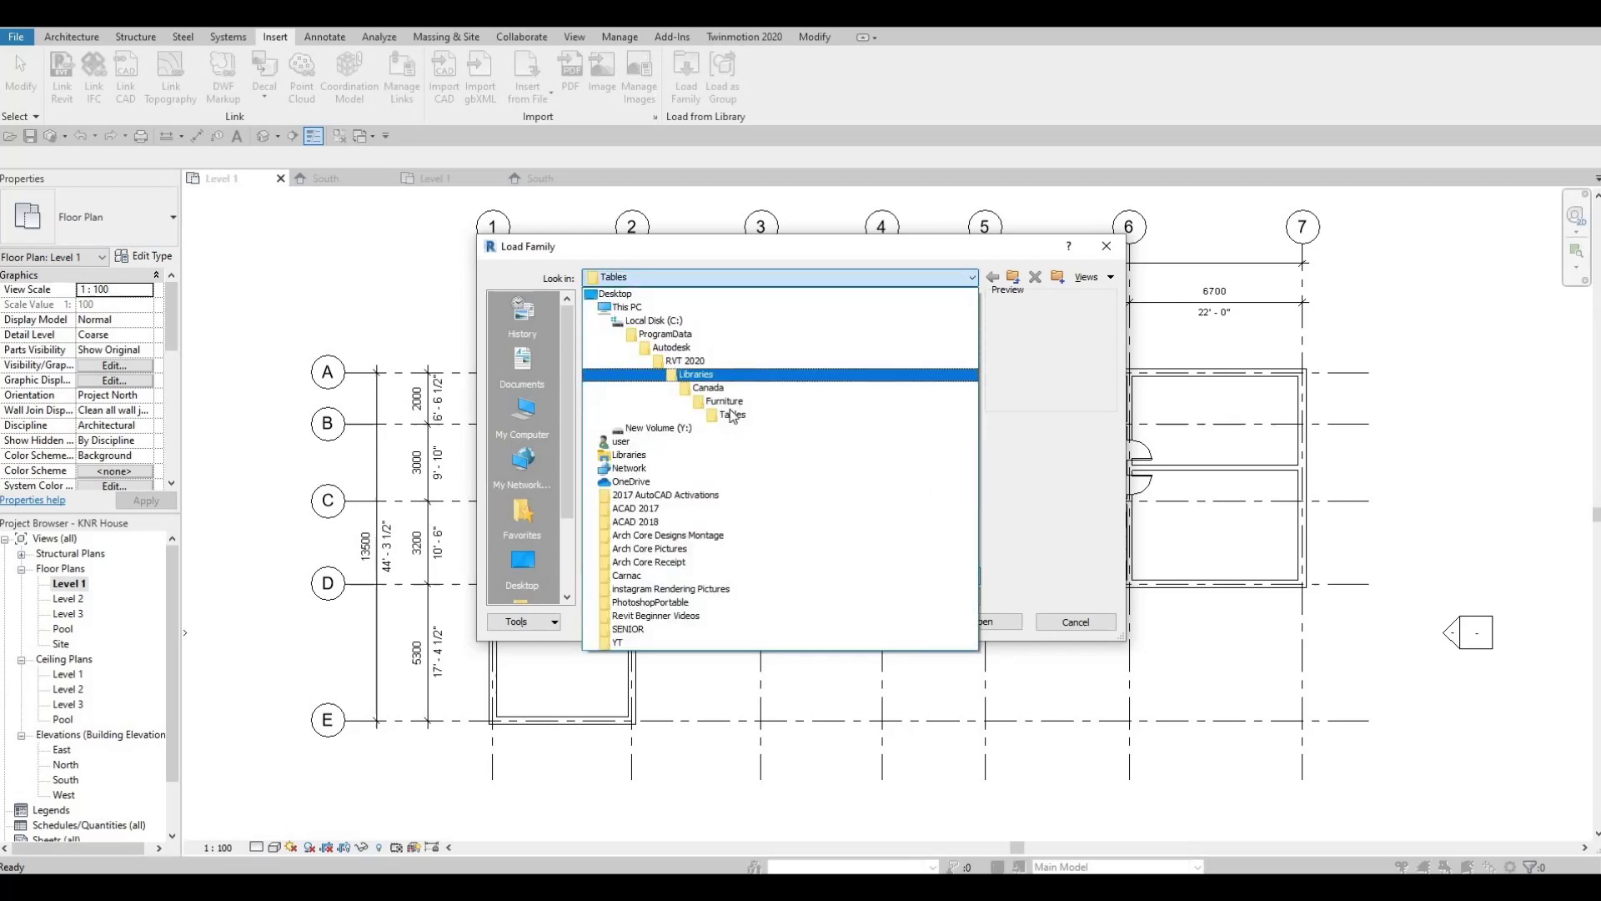
pyautogui.click(713, 401)
pyautogui.doubleClick(639, 333)
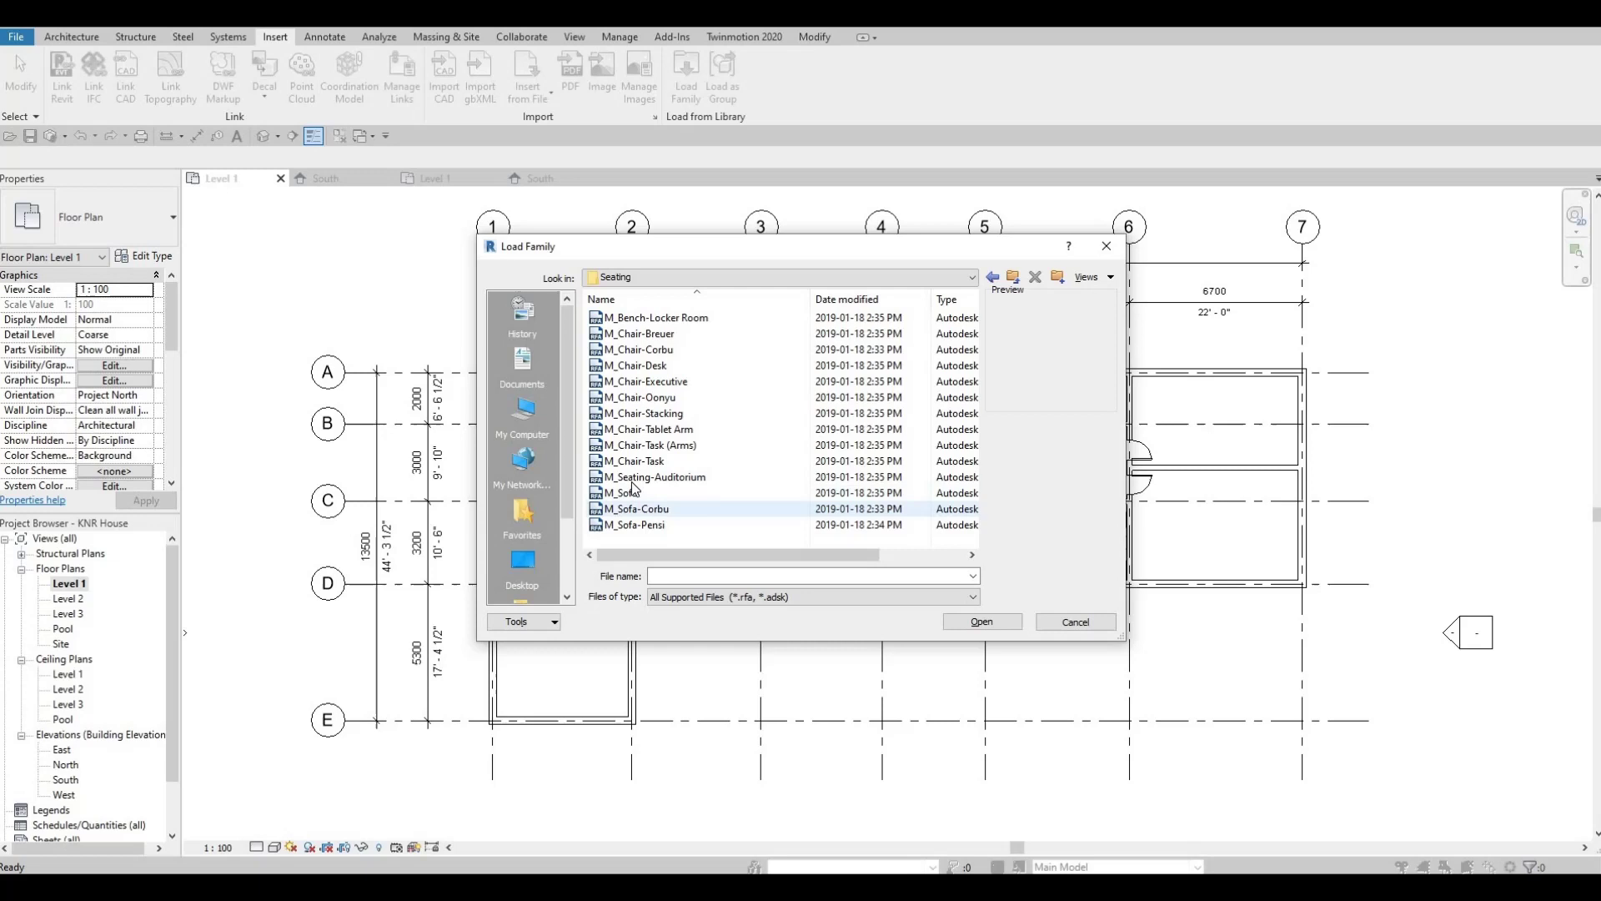
# Preview the seating families and load M_Chair-Breuer into the project.
pyautogui.click(643, 508)
pyautogui.click(644, 476)
pyautogui.click(642, 460)
pyautogui.click(642, 428)
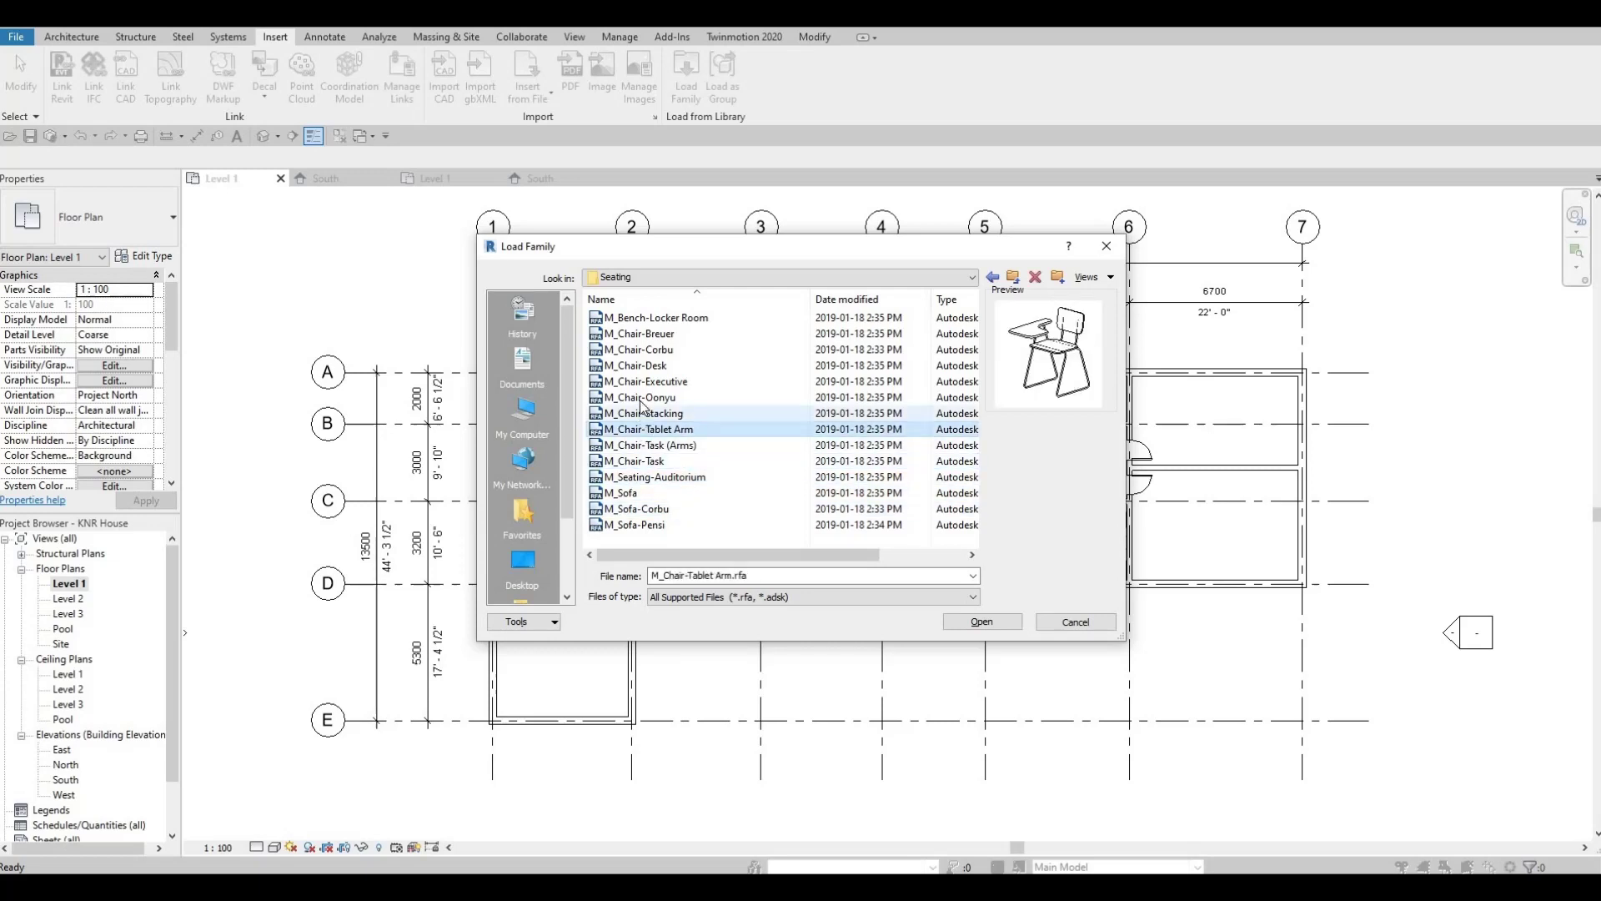
pyautogui.click(647, 413)
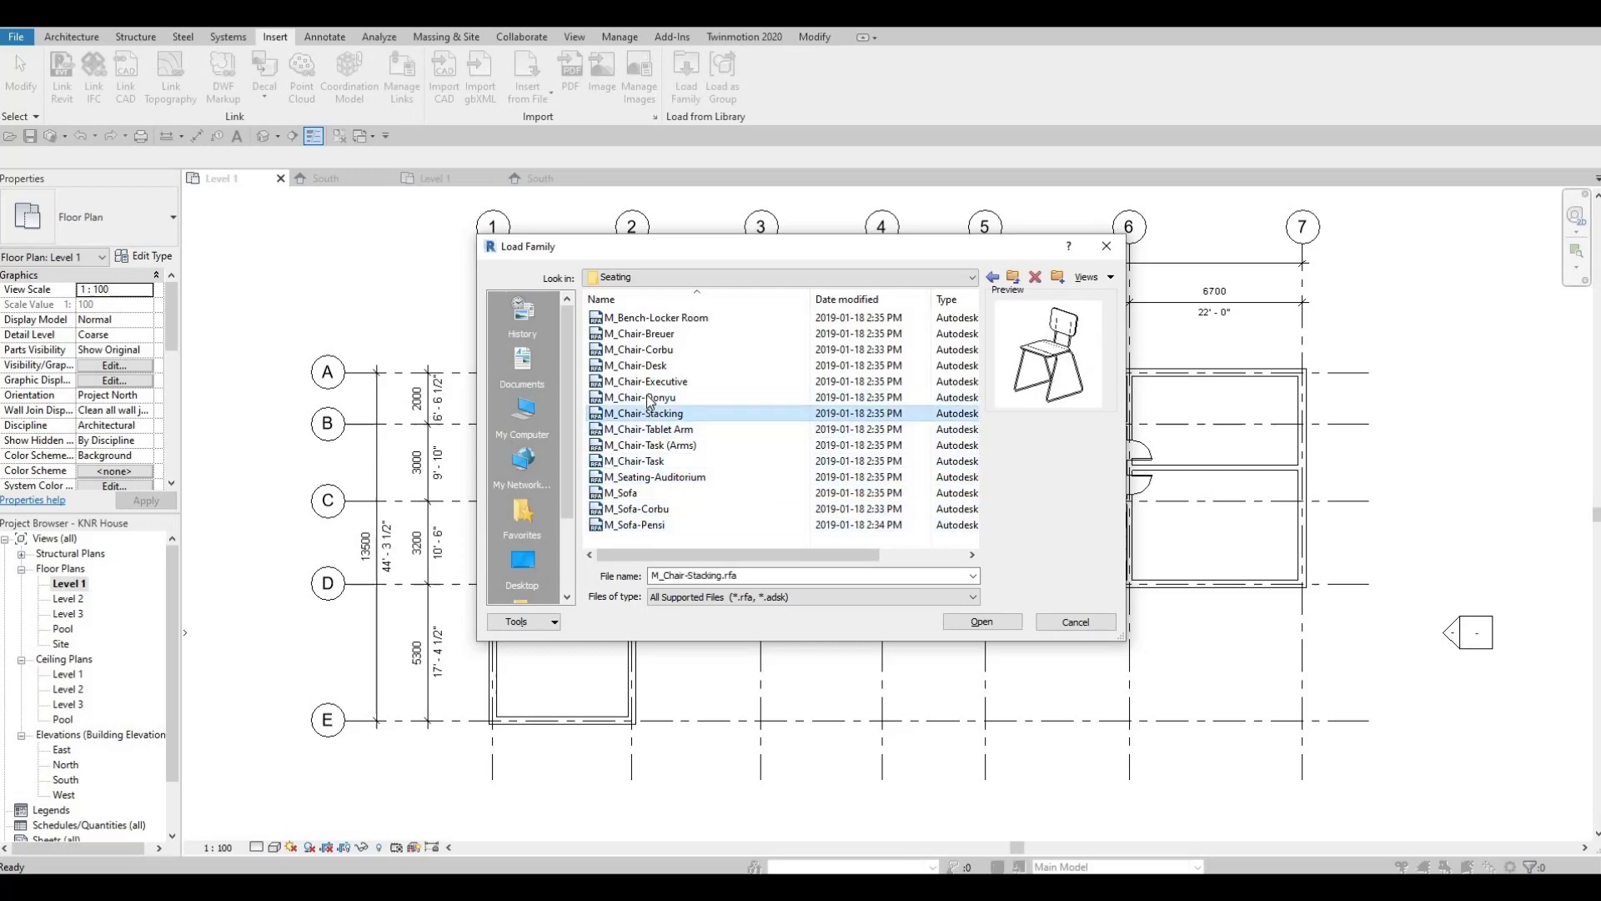
pyautogui.click(649, 397)
pyautogui.click(643, 381)
pyautogui.press('Up')
pyautogui.press('Up')
pyautogui.press('Up')
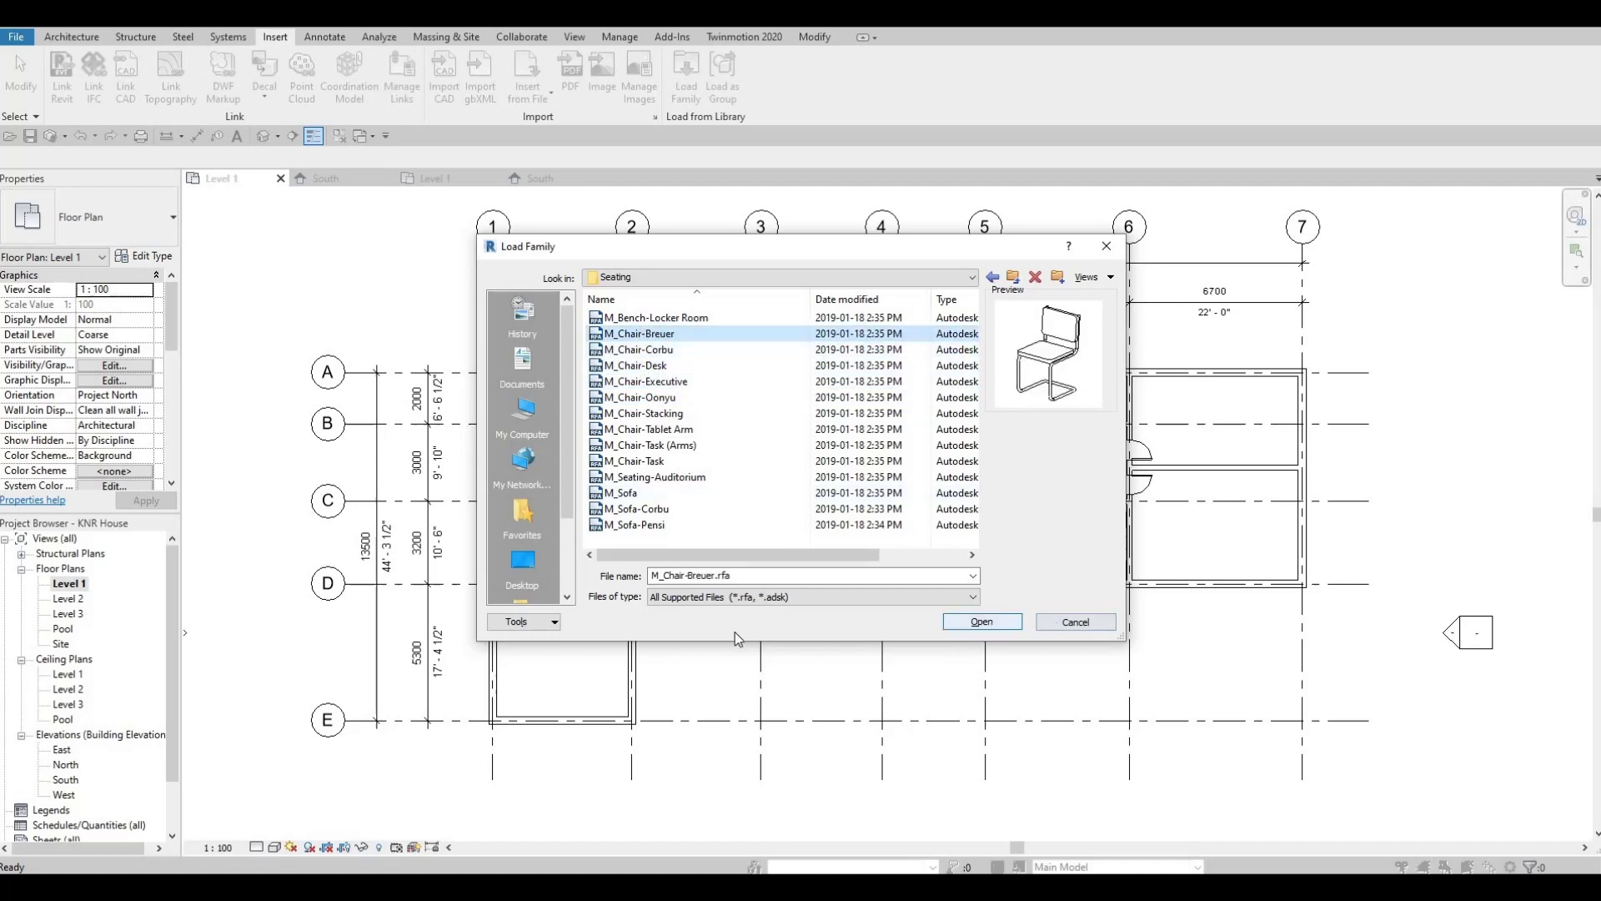
pyautogui.press('Return')
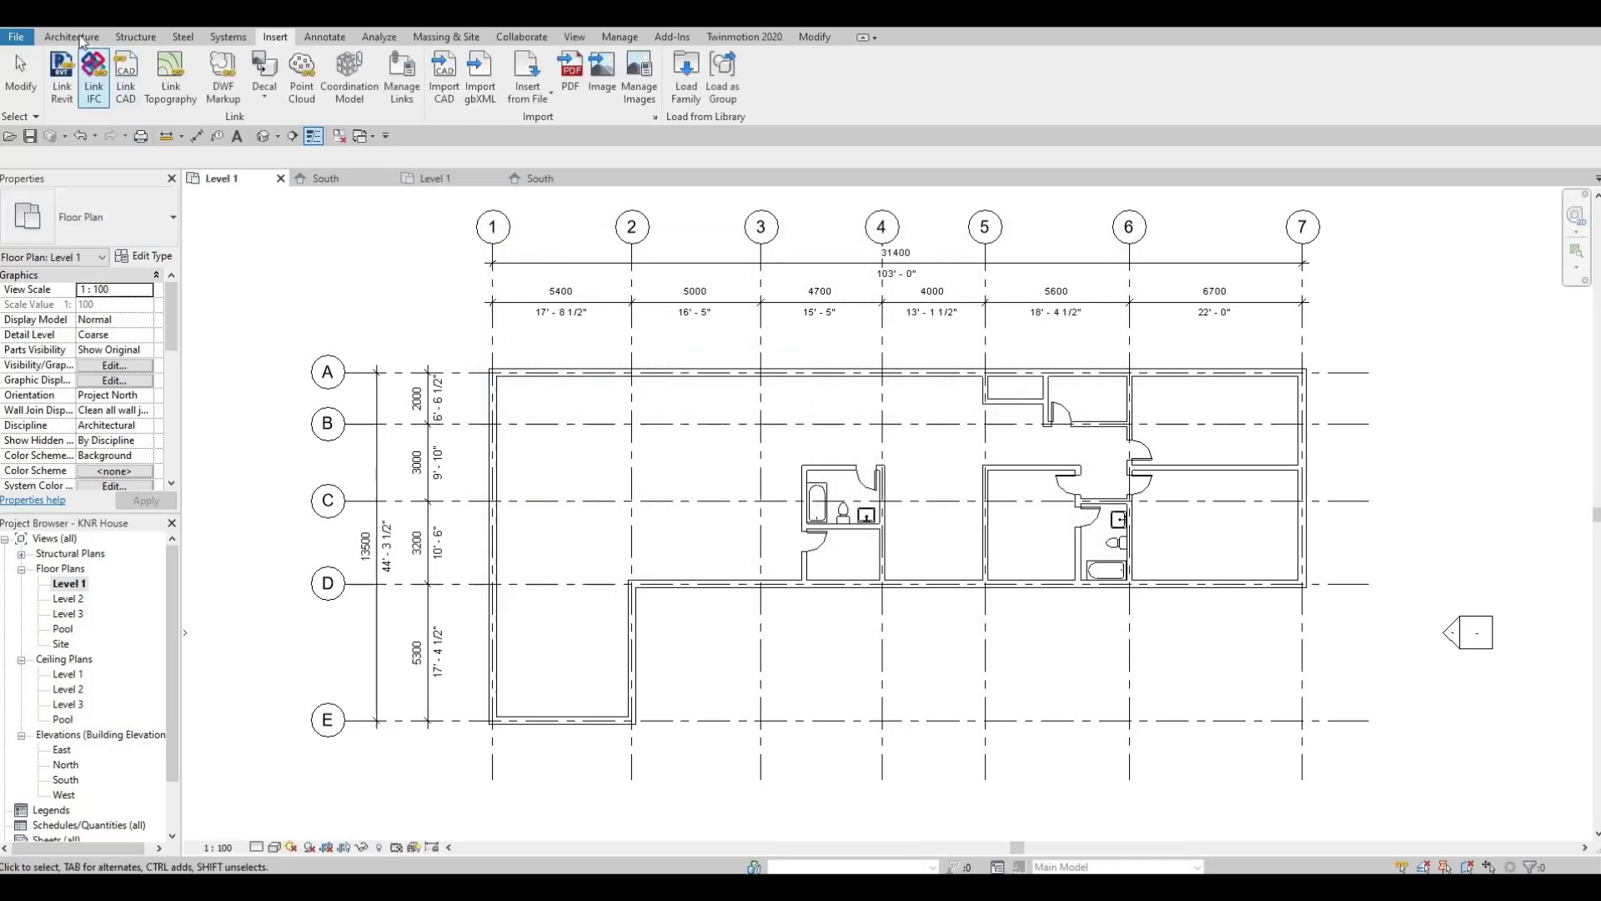
# Place an M_Table-Rectangular 1830 x 0762mm between grids 2 and 3, above grid D, about 4000 mm from the bathroom block's left wall.
pyautogui.click(85, 38)
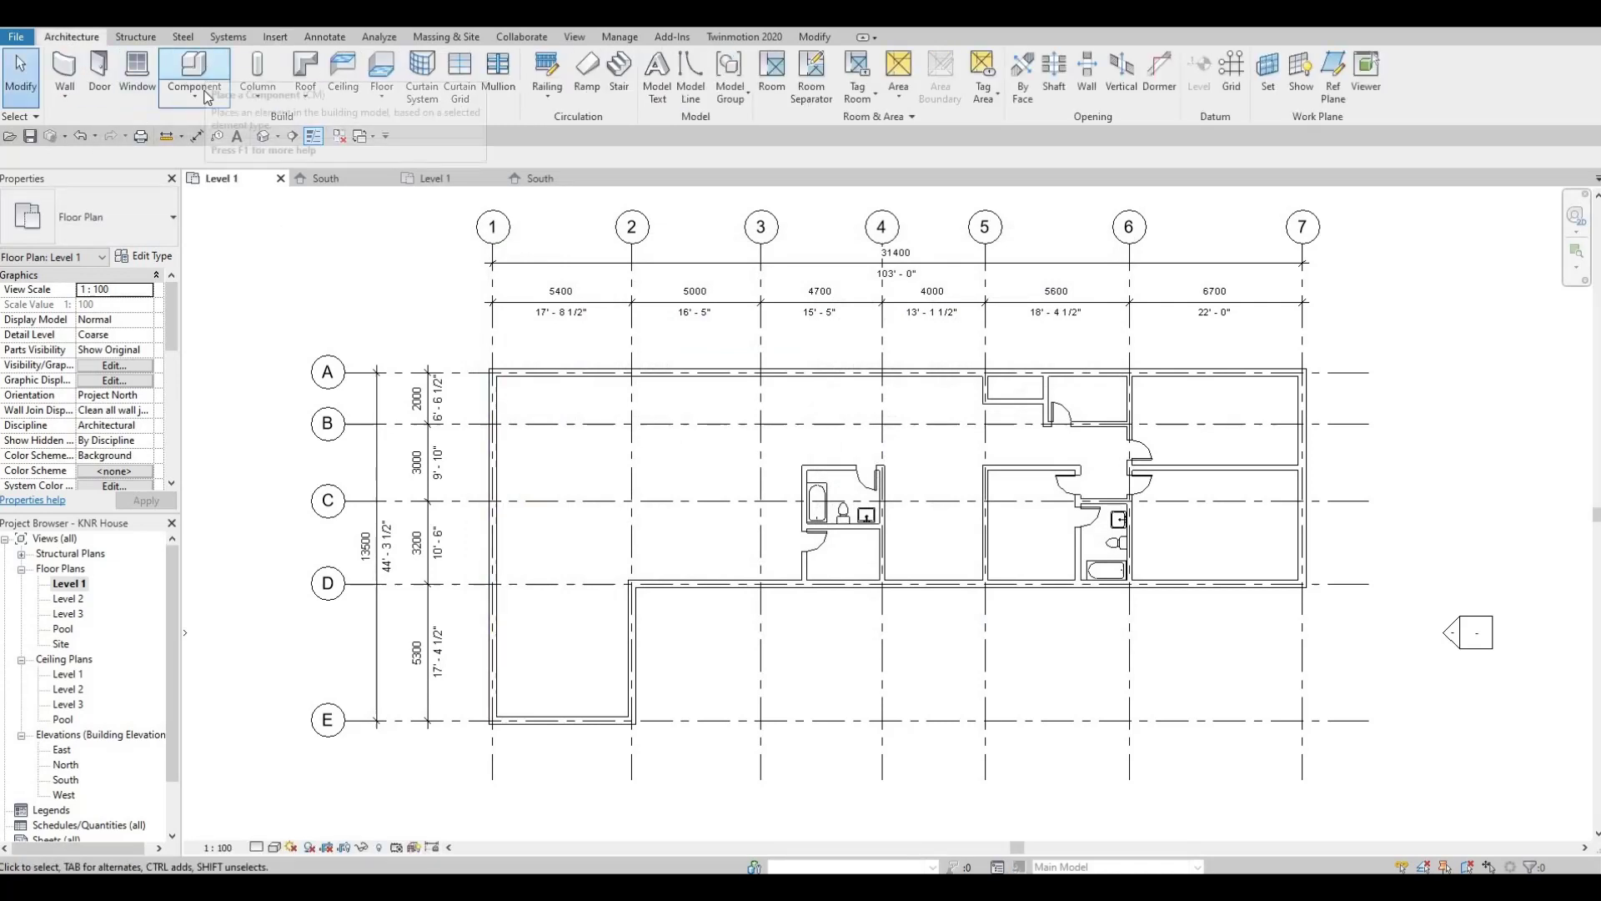
pyautogui.click(207, 77)
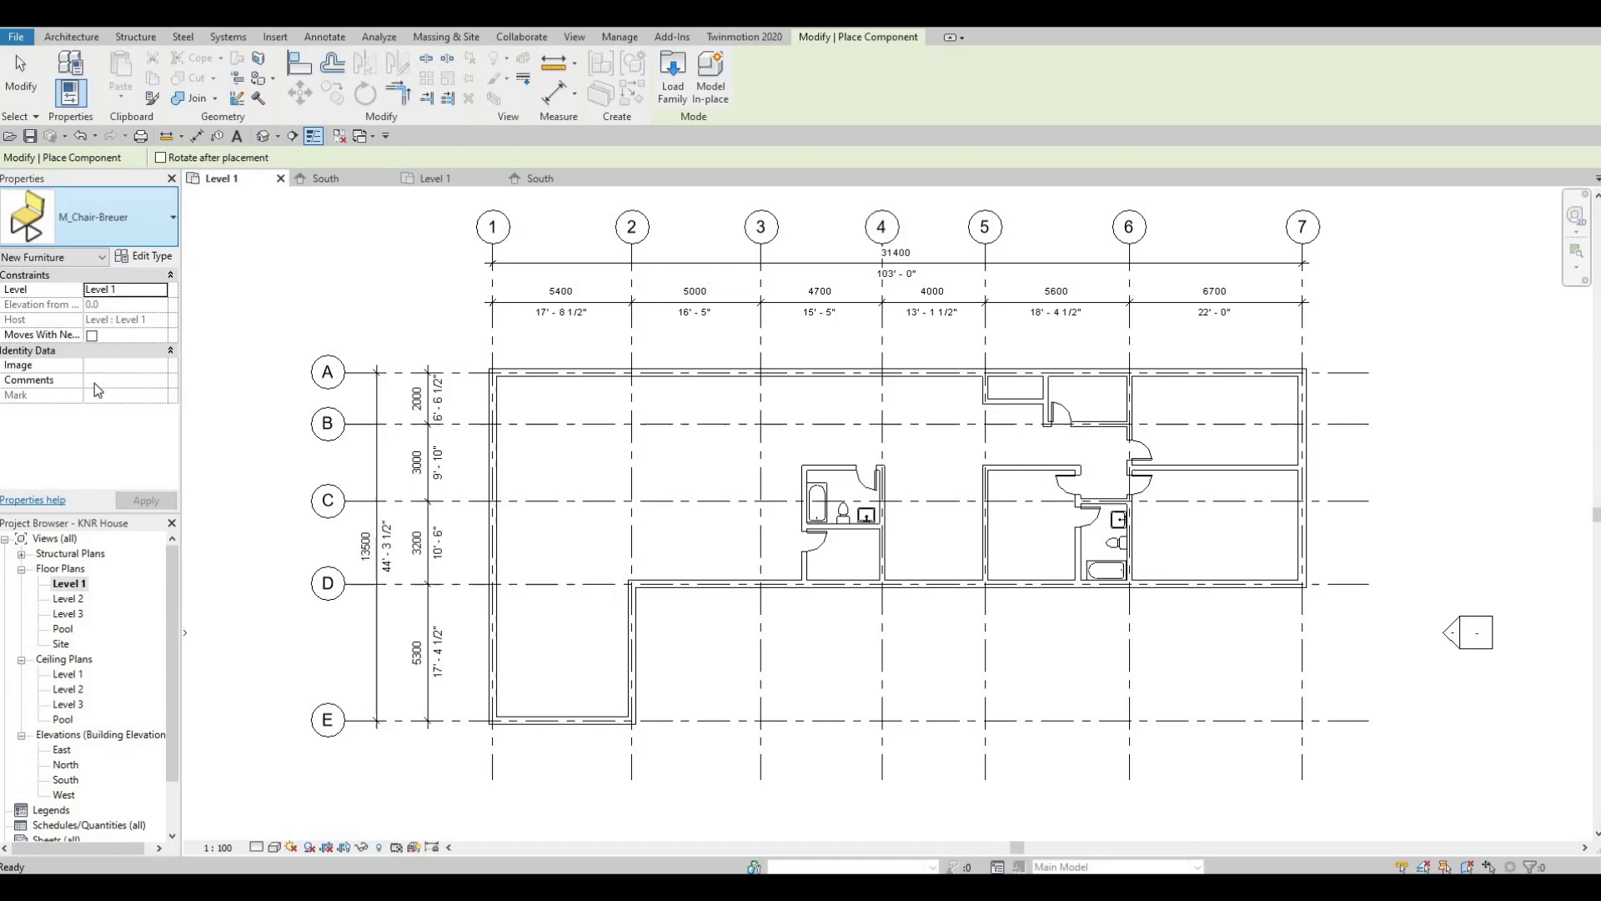
pyautogui.click(142, 223)
pyautogui.scroll(-10, 113, 451)
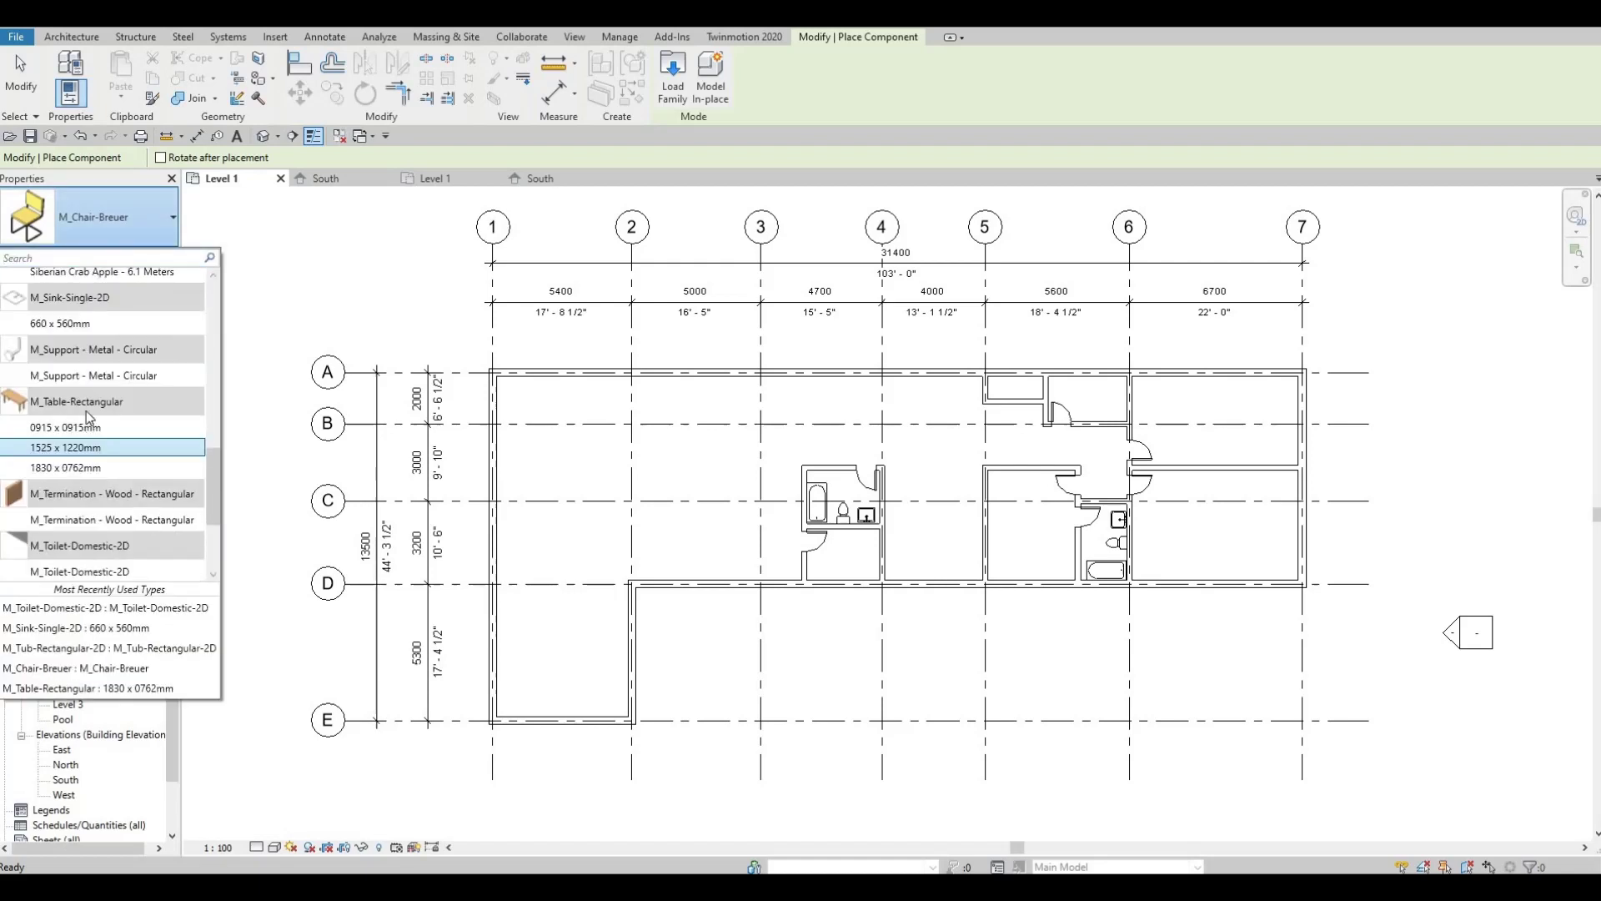
pyautogui.click(125, 467)
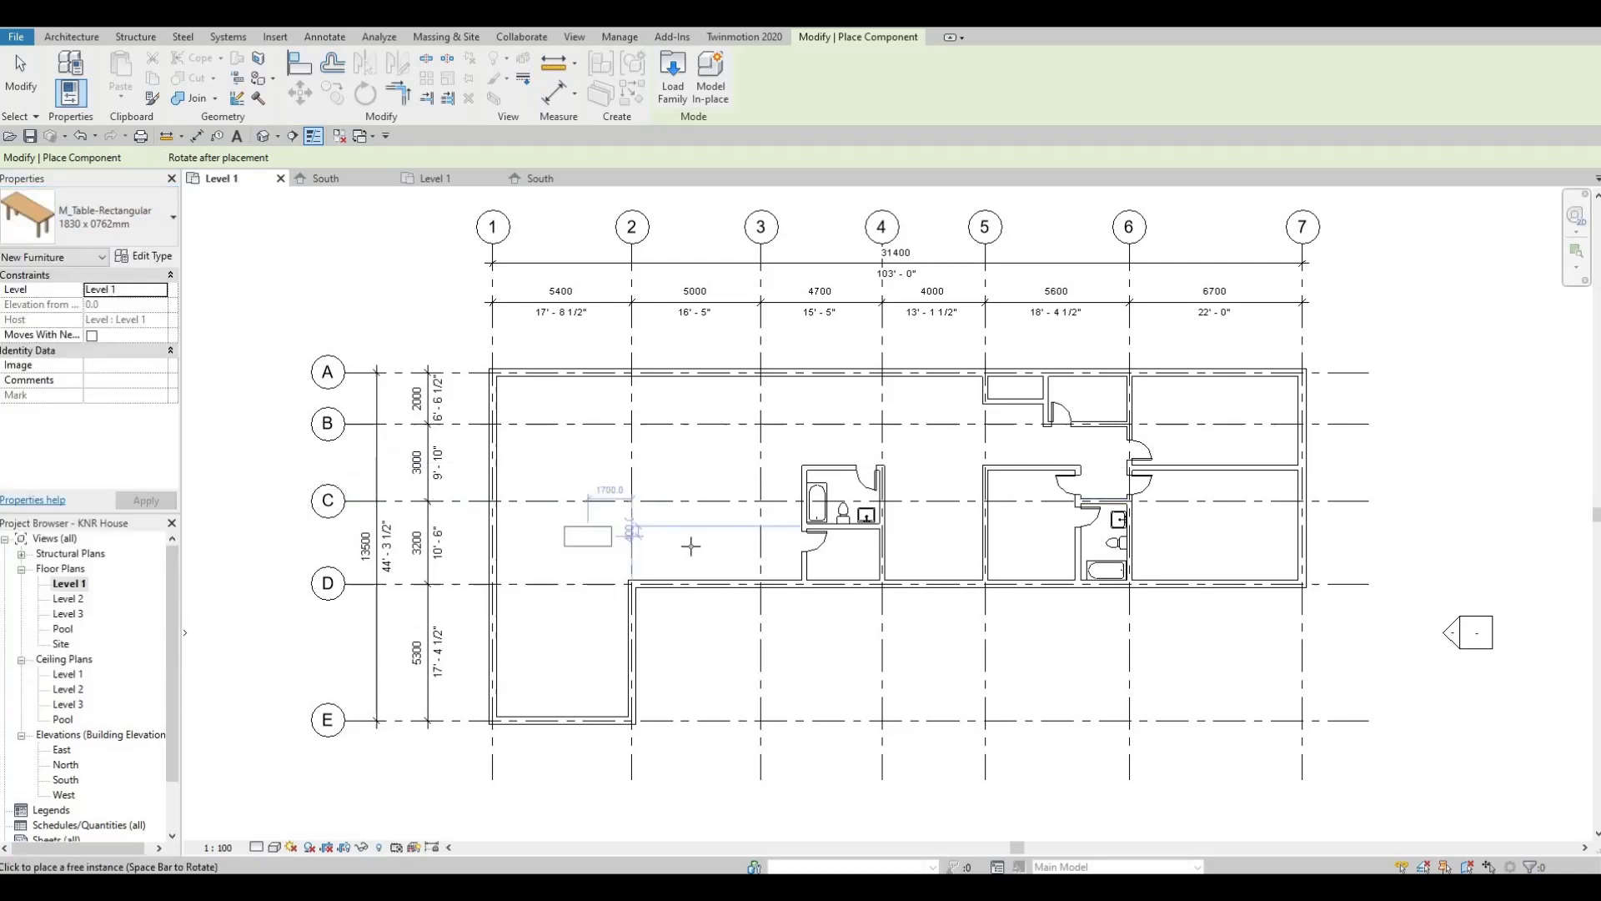
pyautogui.scroll(2, 684, 540)
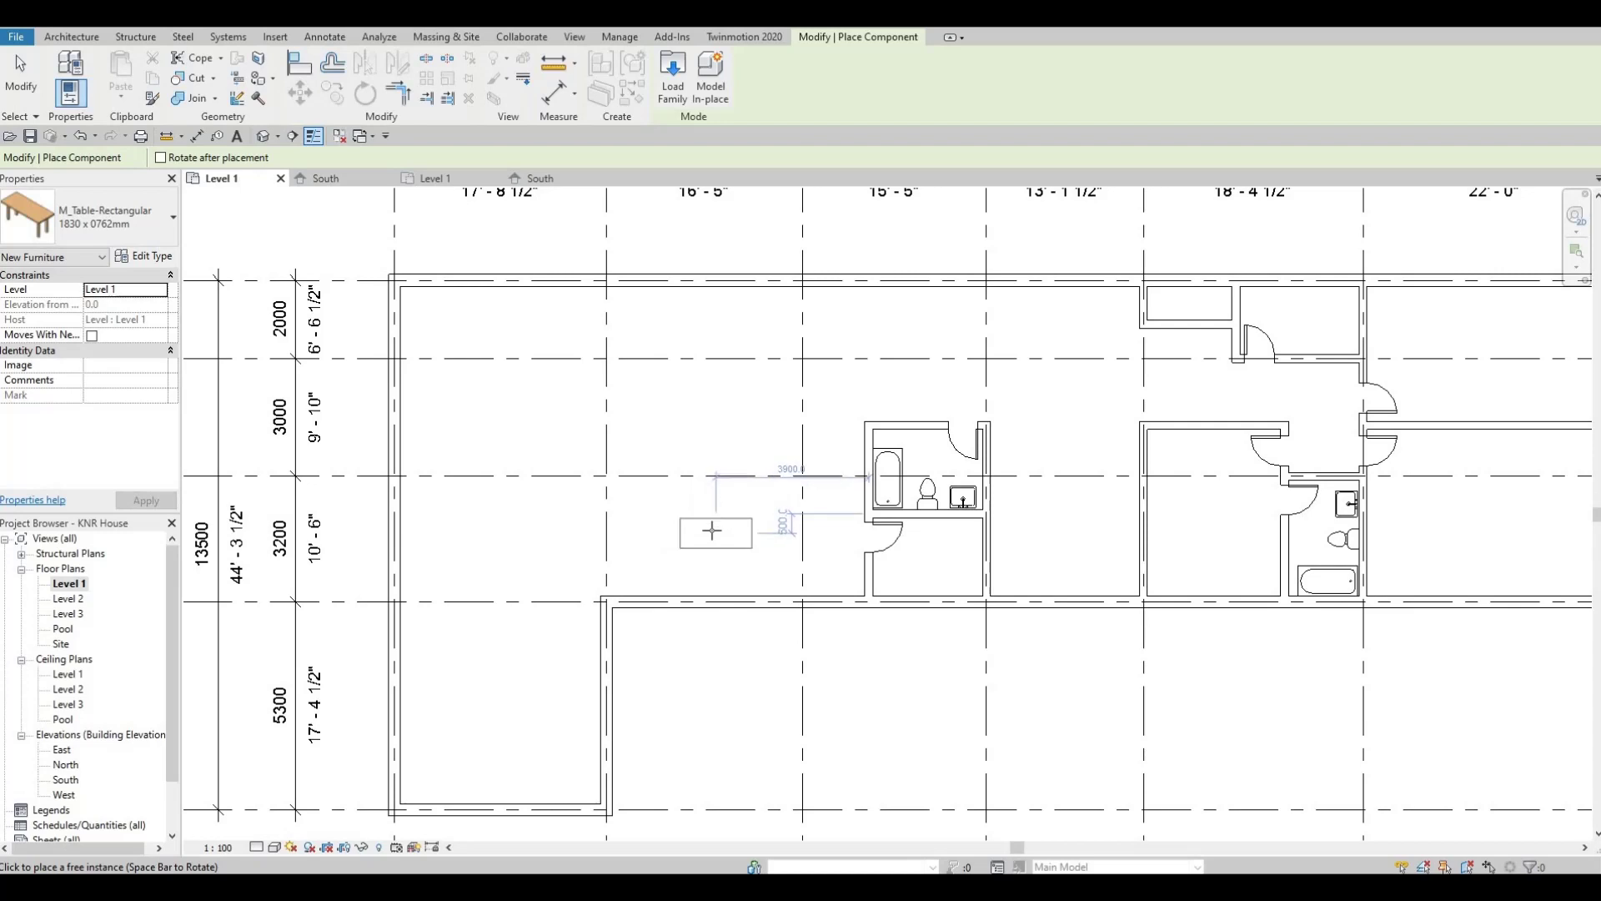
pyautogui.click(711, 534)
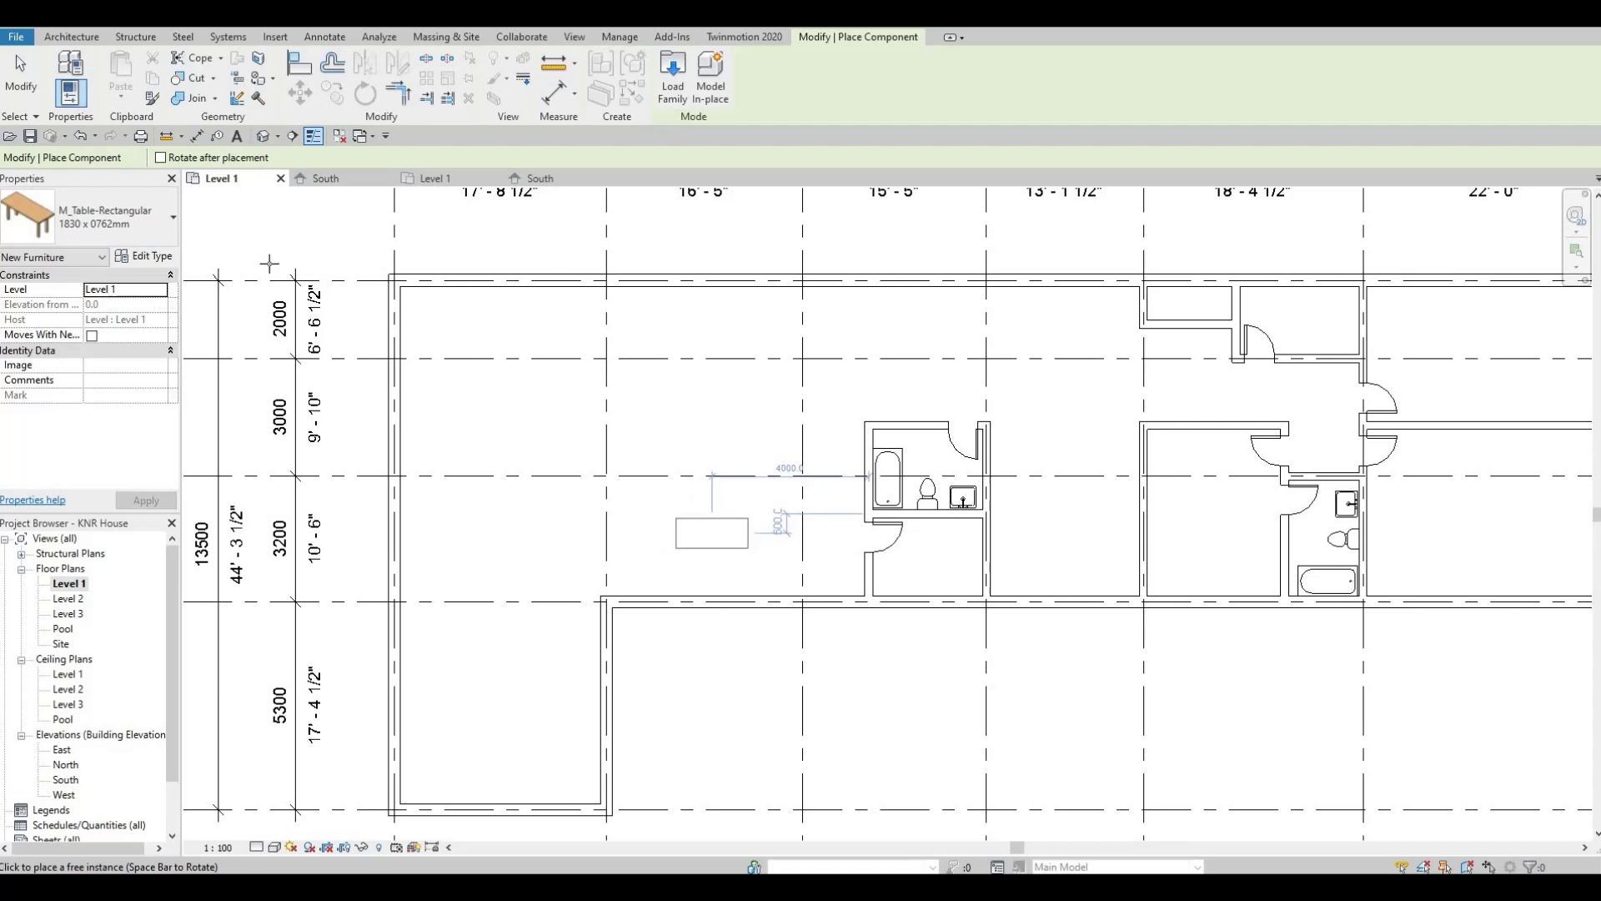
# Place two M_Chair-Breuer chairs side by side along the table's lower long edge.
pyautogui.click(106, 219)
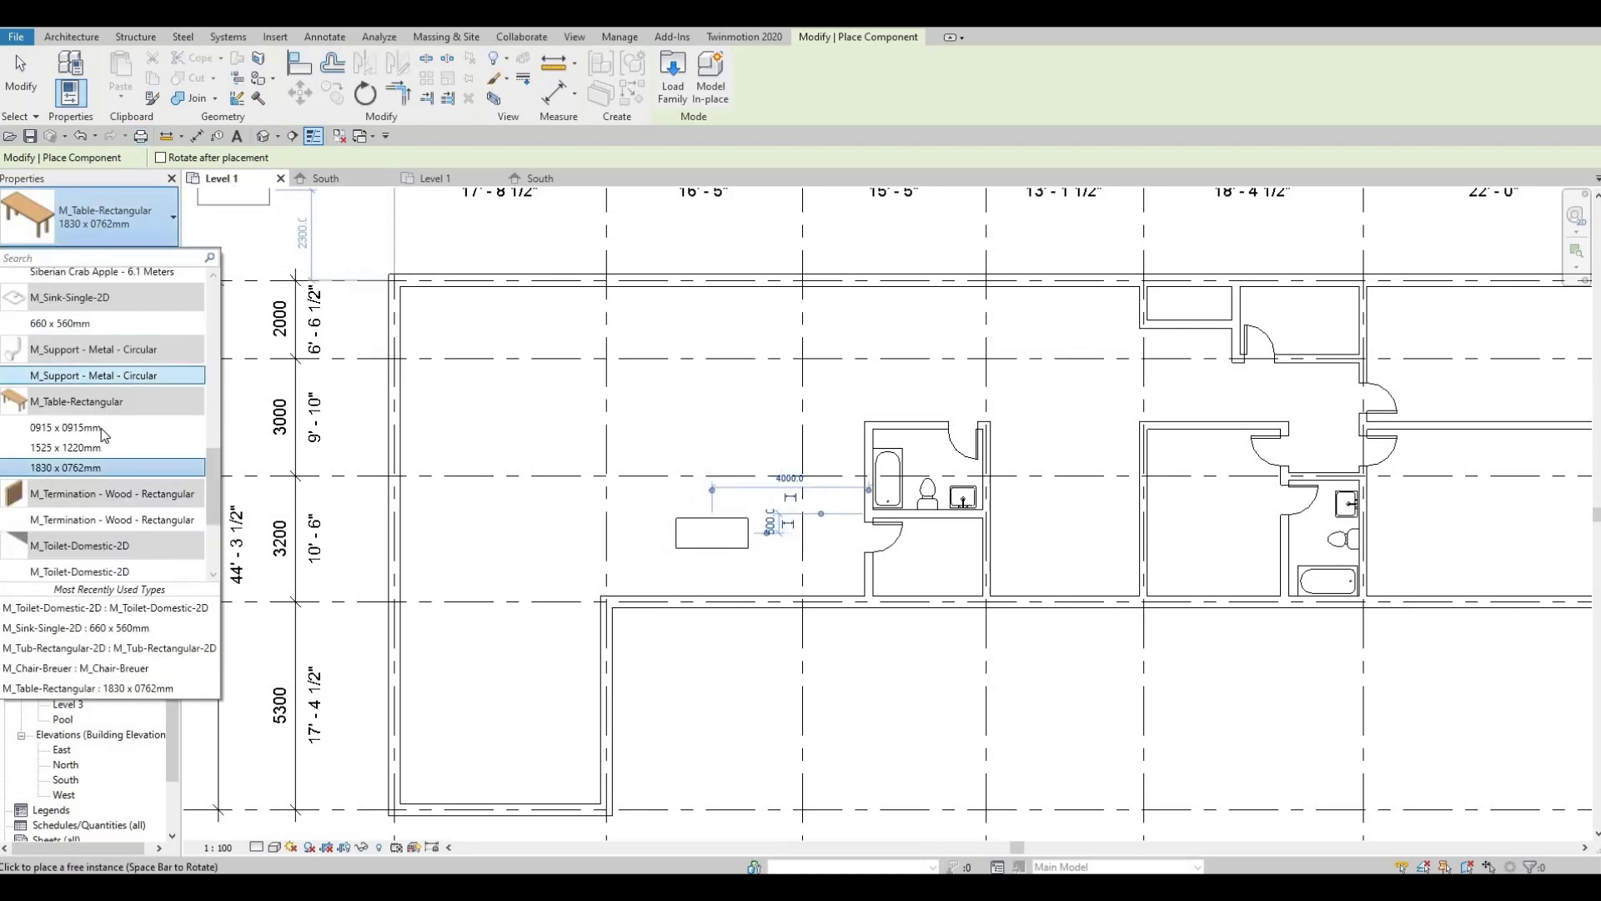
pyautogui.scroll(-2, 106, 446)
pyautogui.scroll(-10, 106, 447)
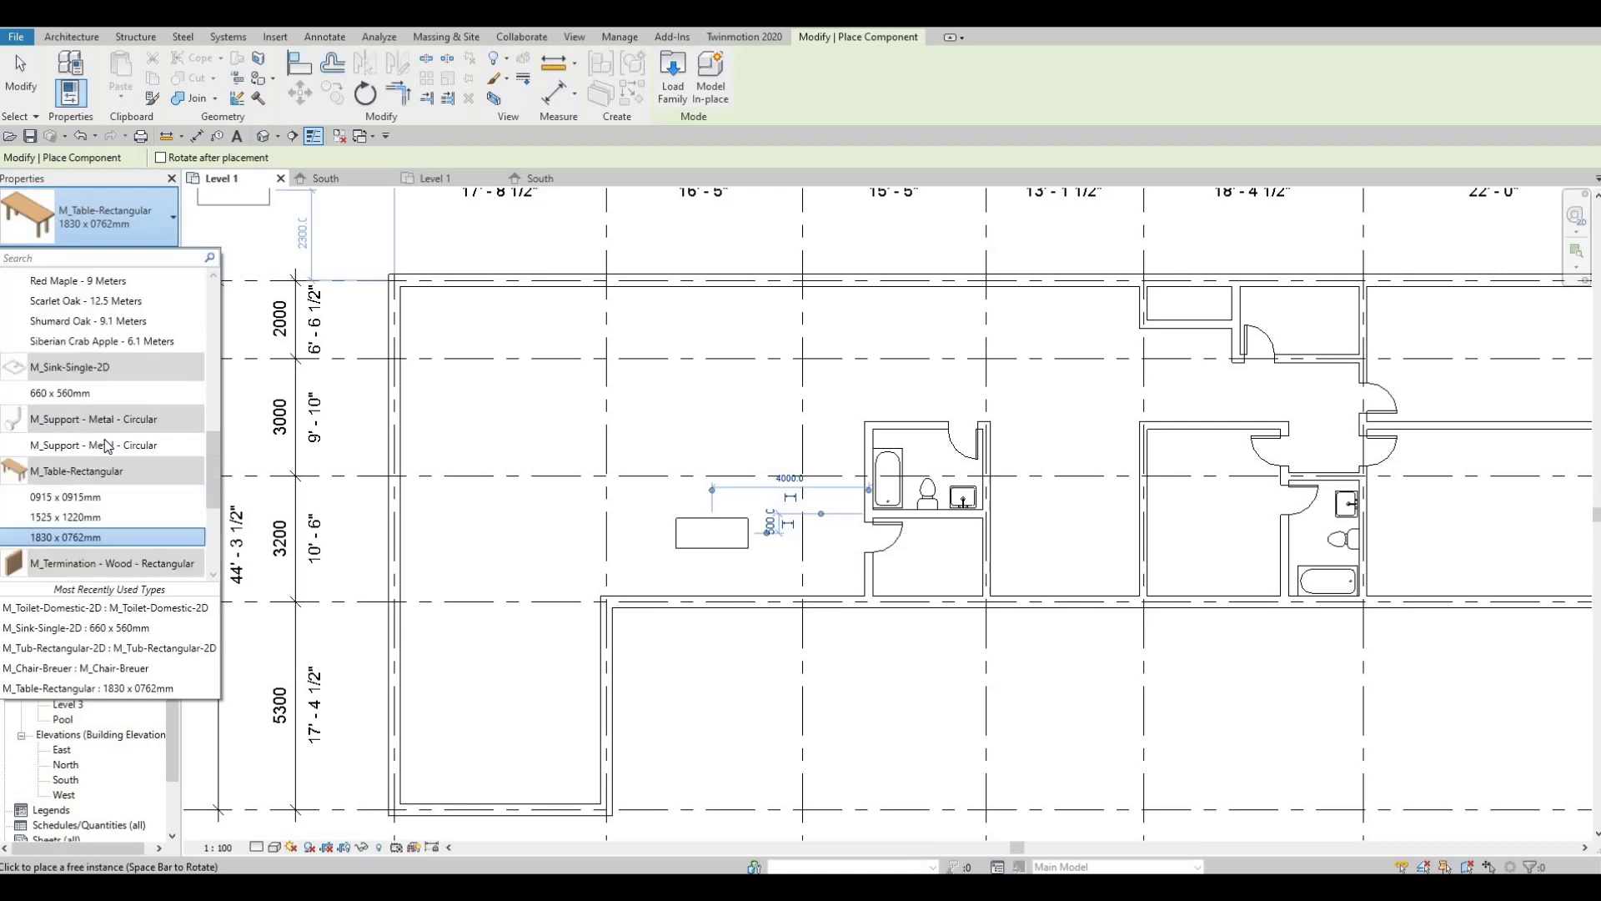
pyautogui.scroll(10, 106, 447)
pyautogui.click(104, 310)
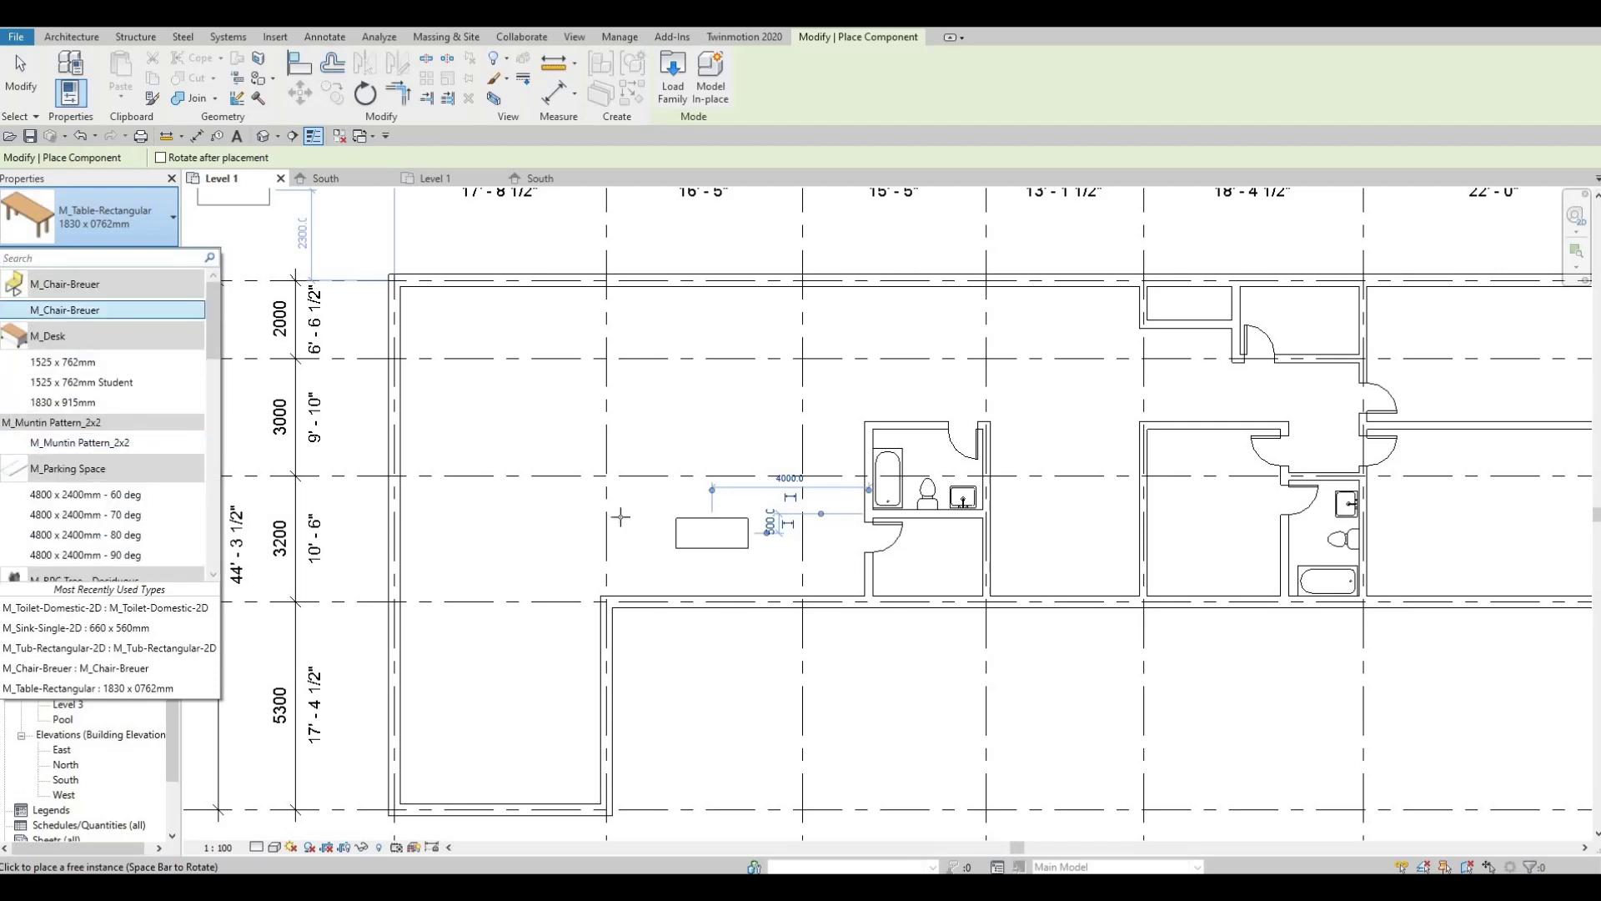
pyautogui.scroll(3, 713, 534)
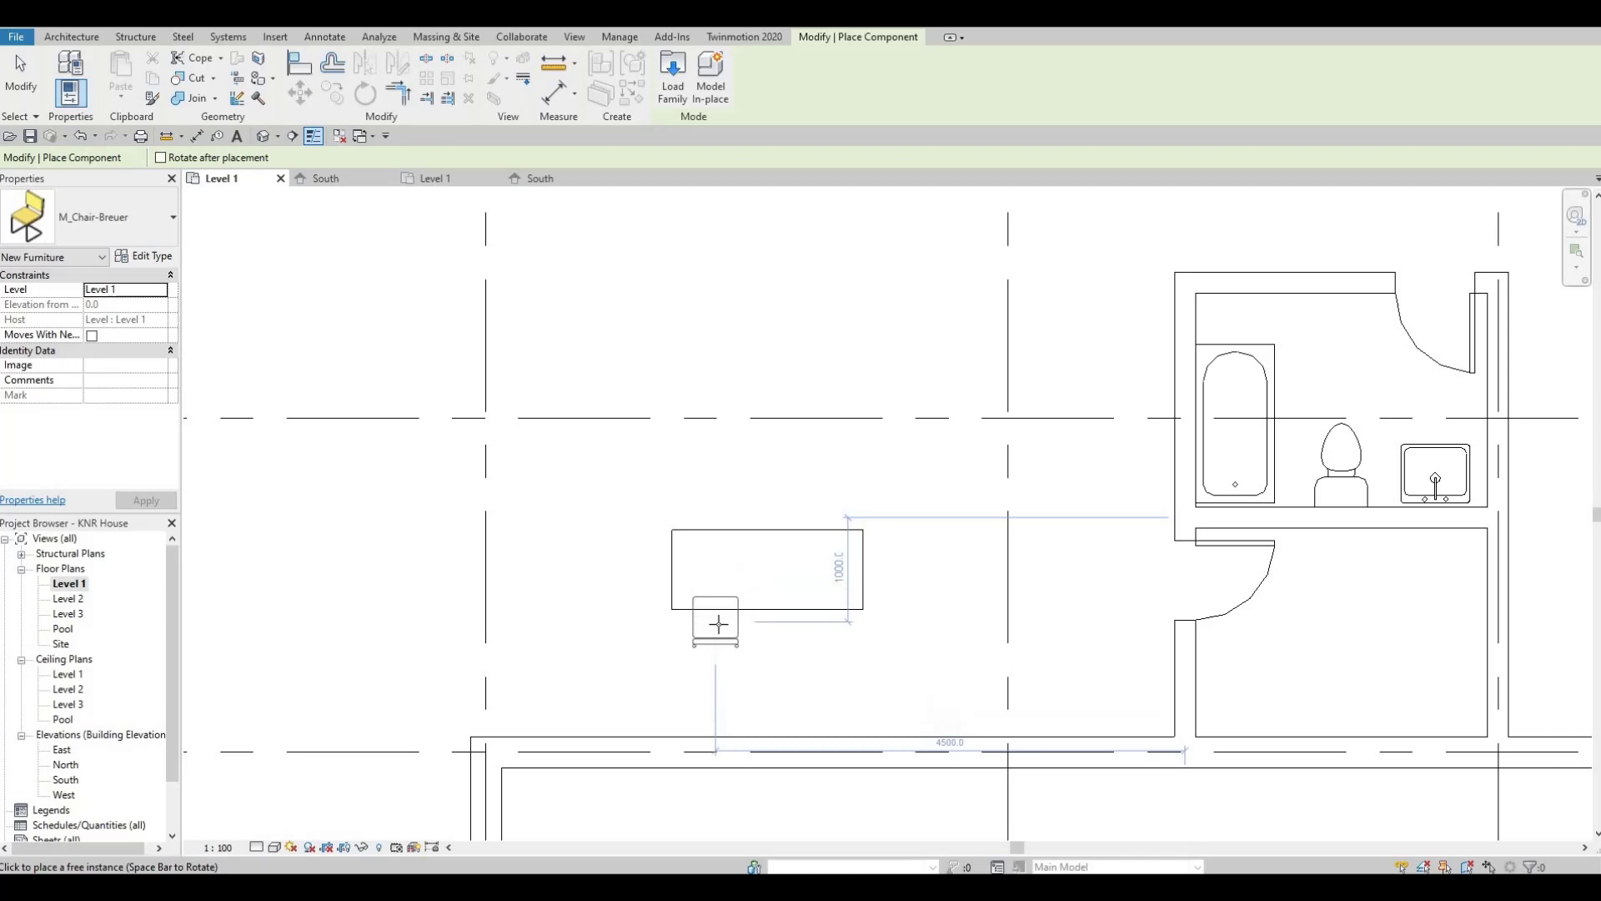
pyautogui.click(715, 625)
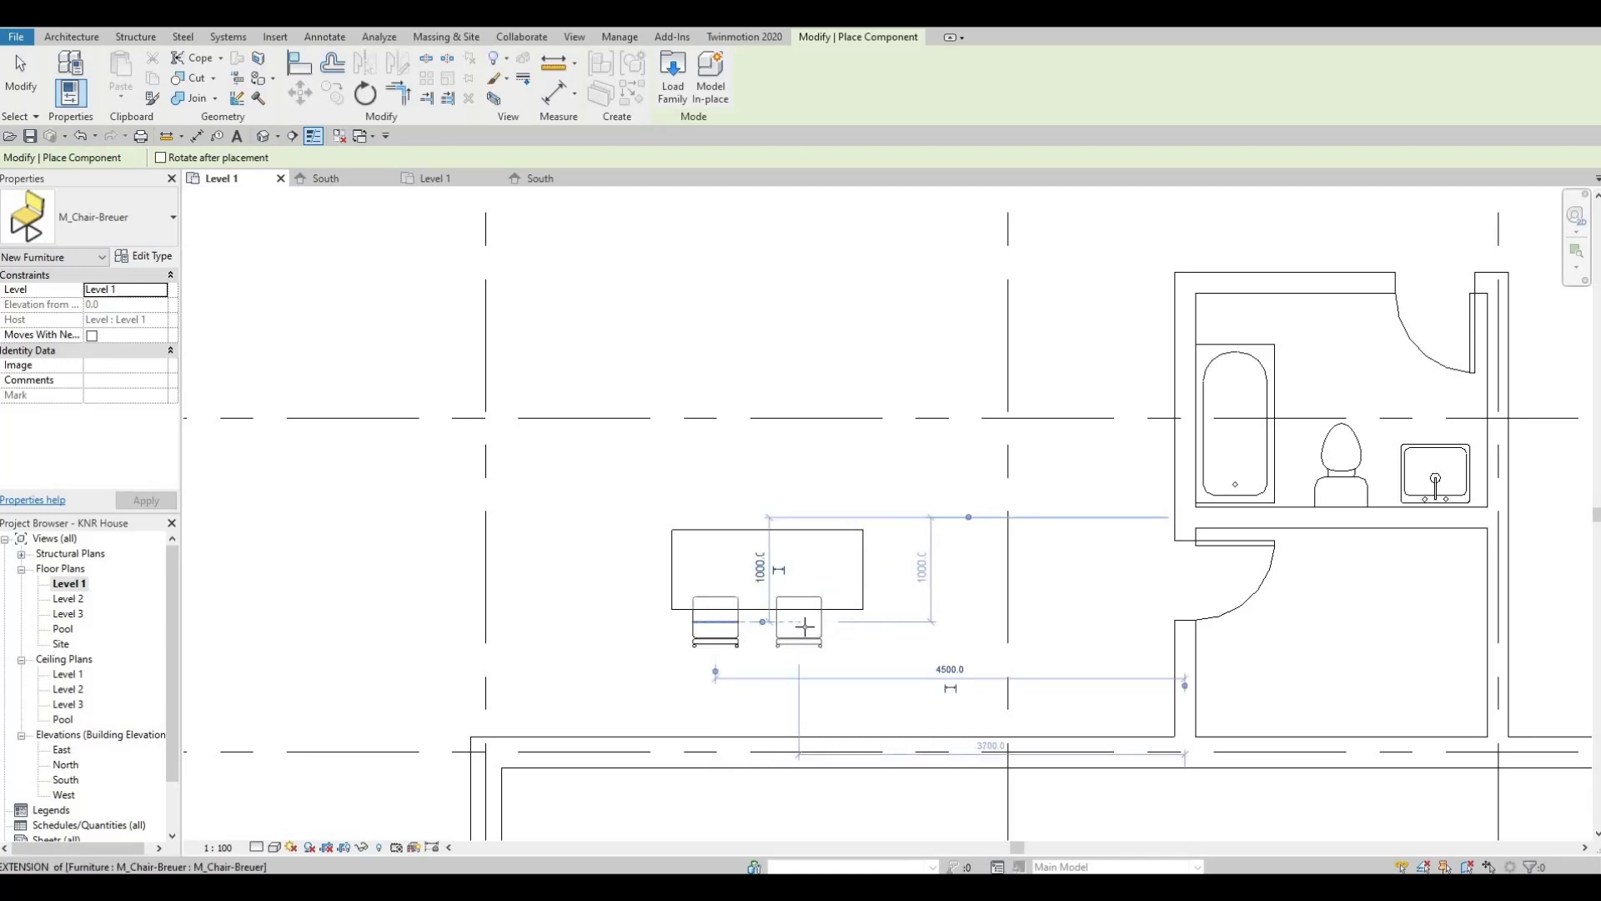
pyautogui.click(813, 626)
# Try to place a rotated M_Chair-Breuer at the table's right end, and leave component placement.
pyautogui.press('space')
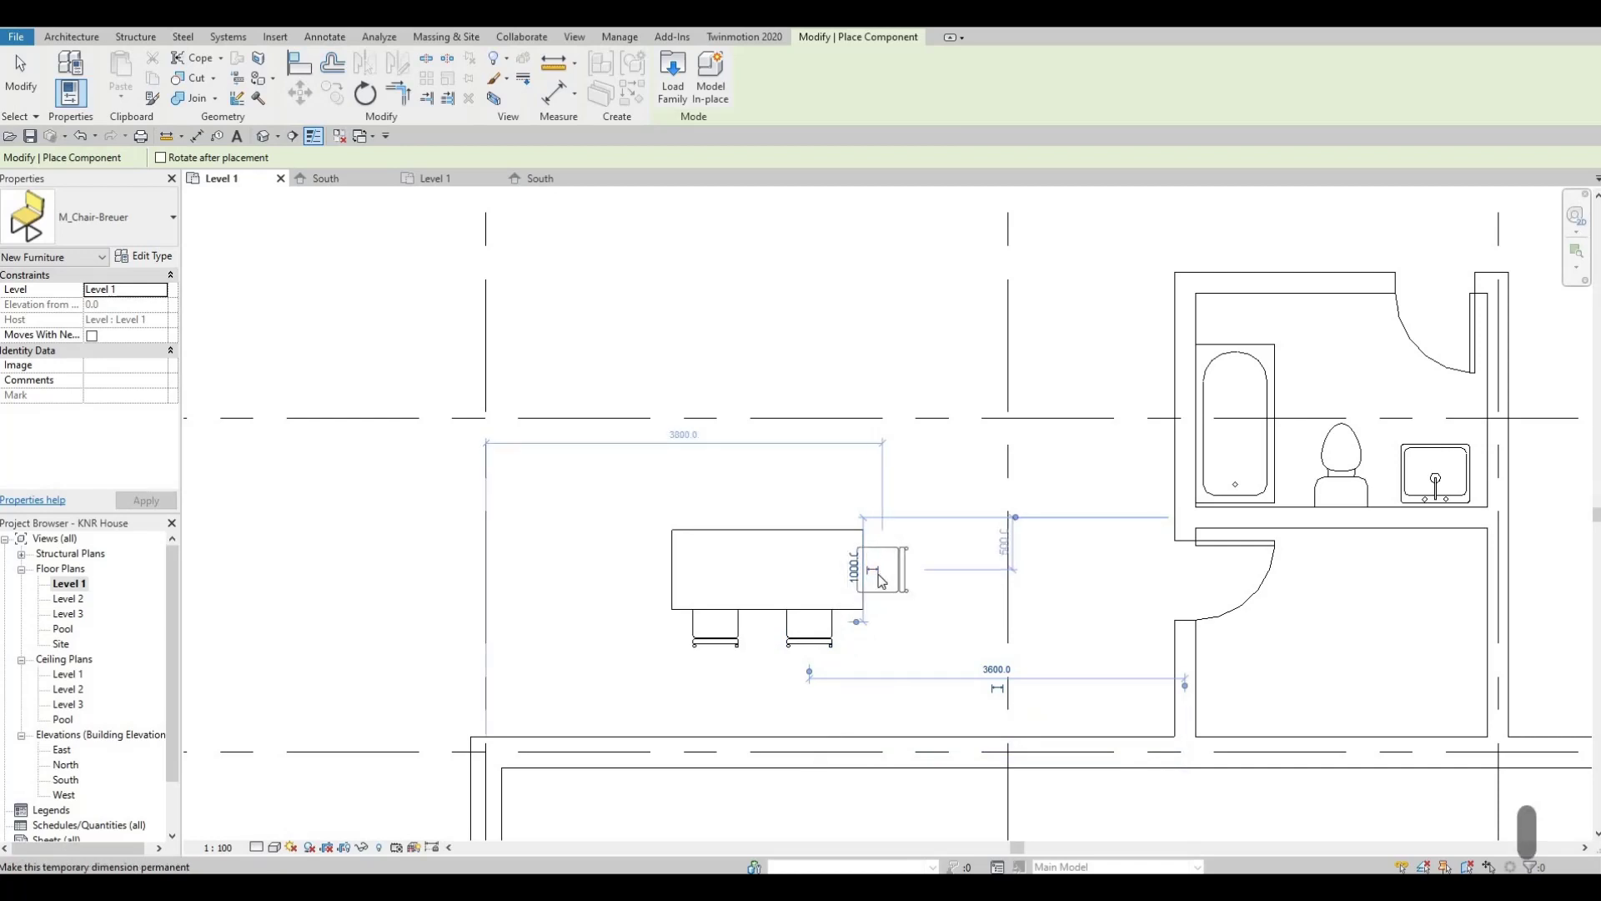
pyautogui.press('Escape')
pyautogui.press('Escape')
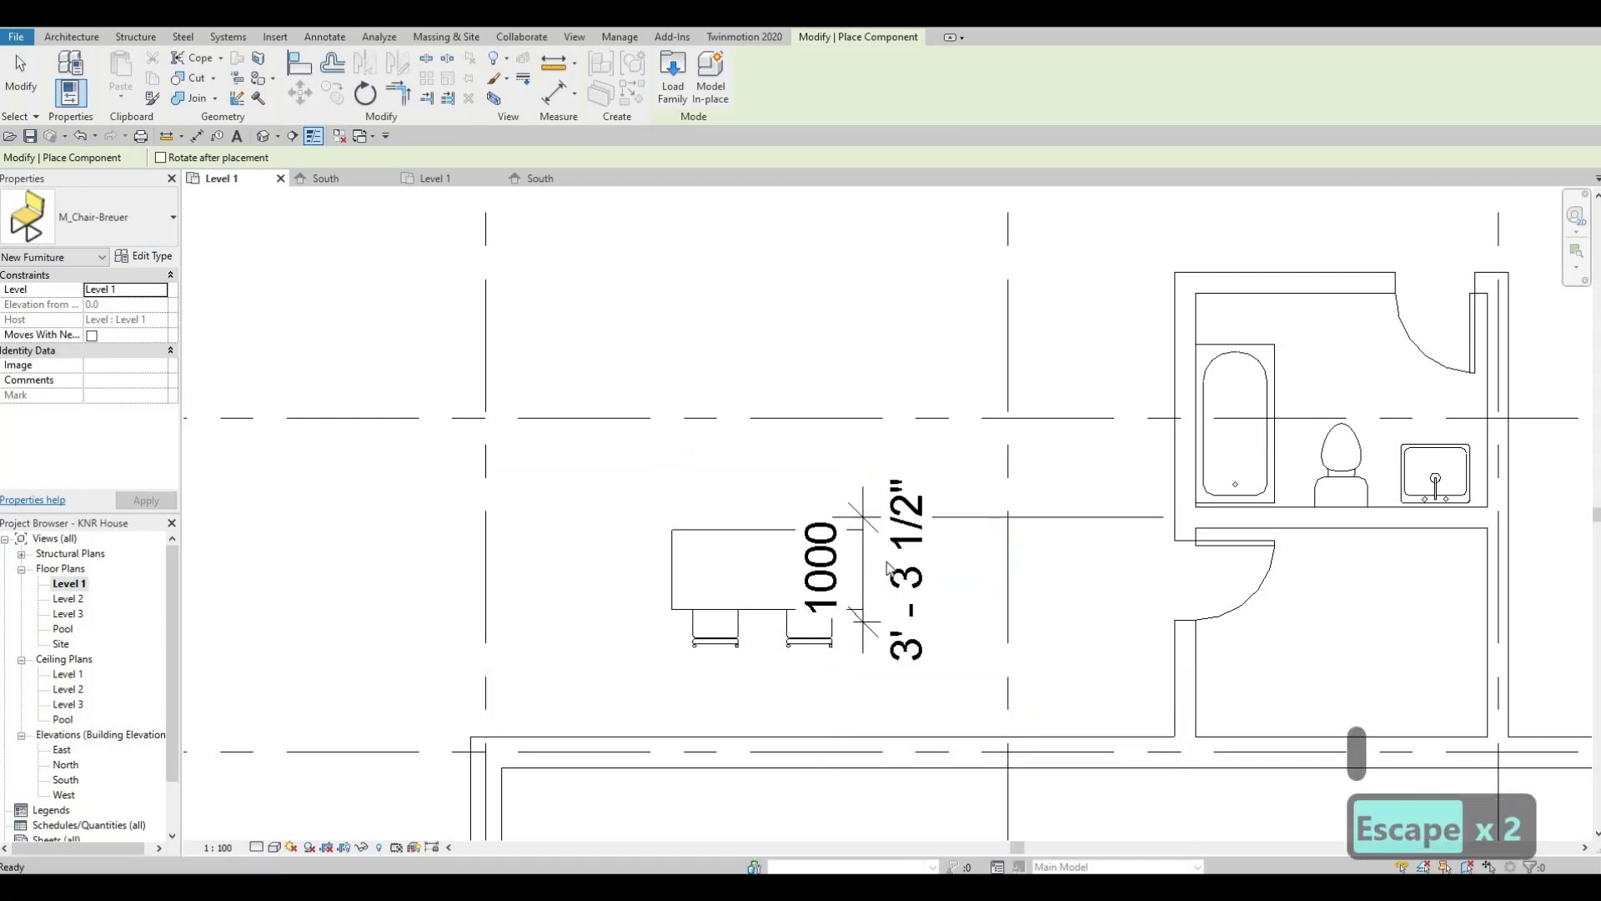
pyautogui.press('Escape')
pyautogui.press('Escape')
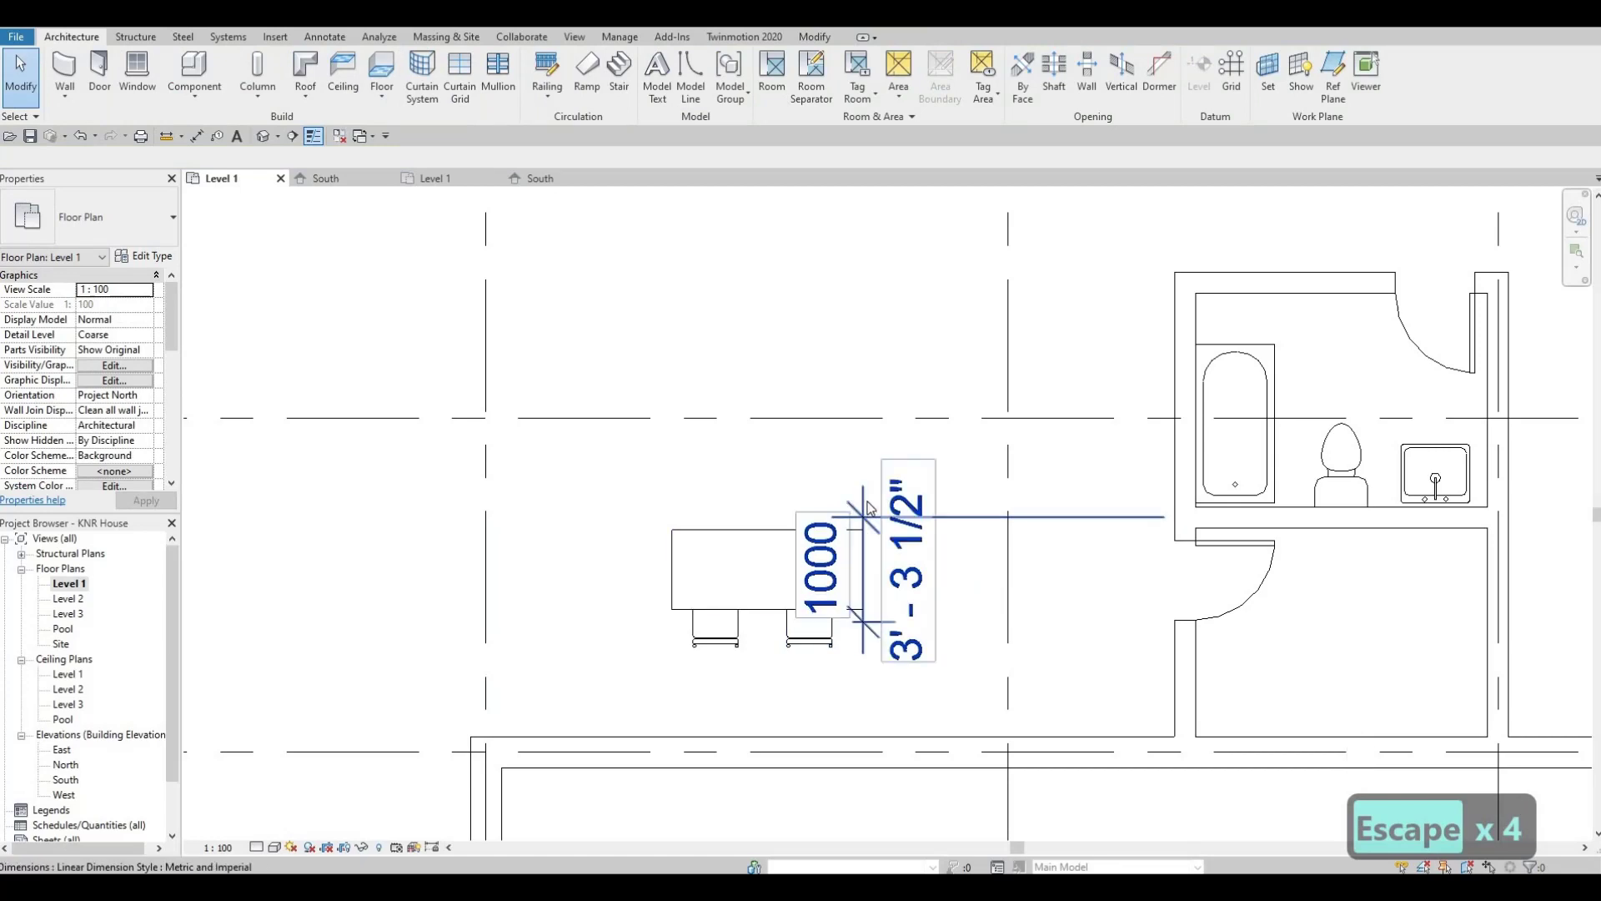
# Delete the stray linear dimension beside the table and place a rotated M_Chair-Breuer at the table's right end, about 3800 mm from grid 2.
pyautogui.click(868, 508)
pyautogui.press('Delete')
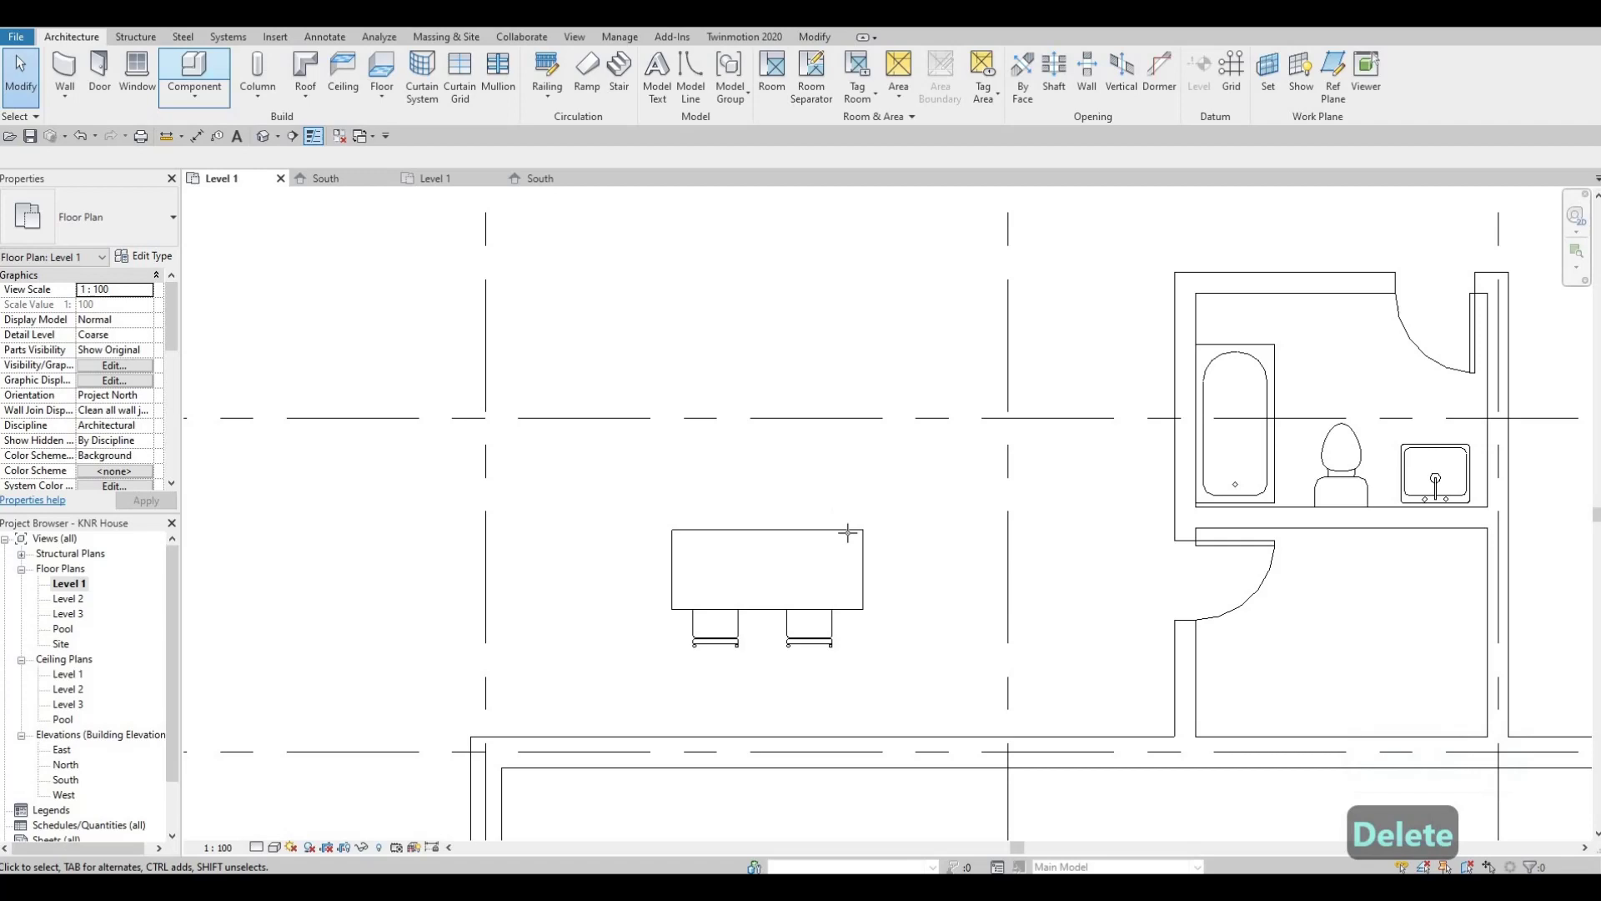
pyautogui.press('space')
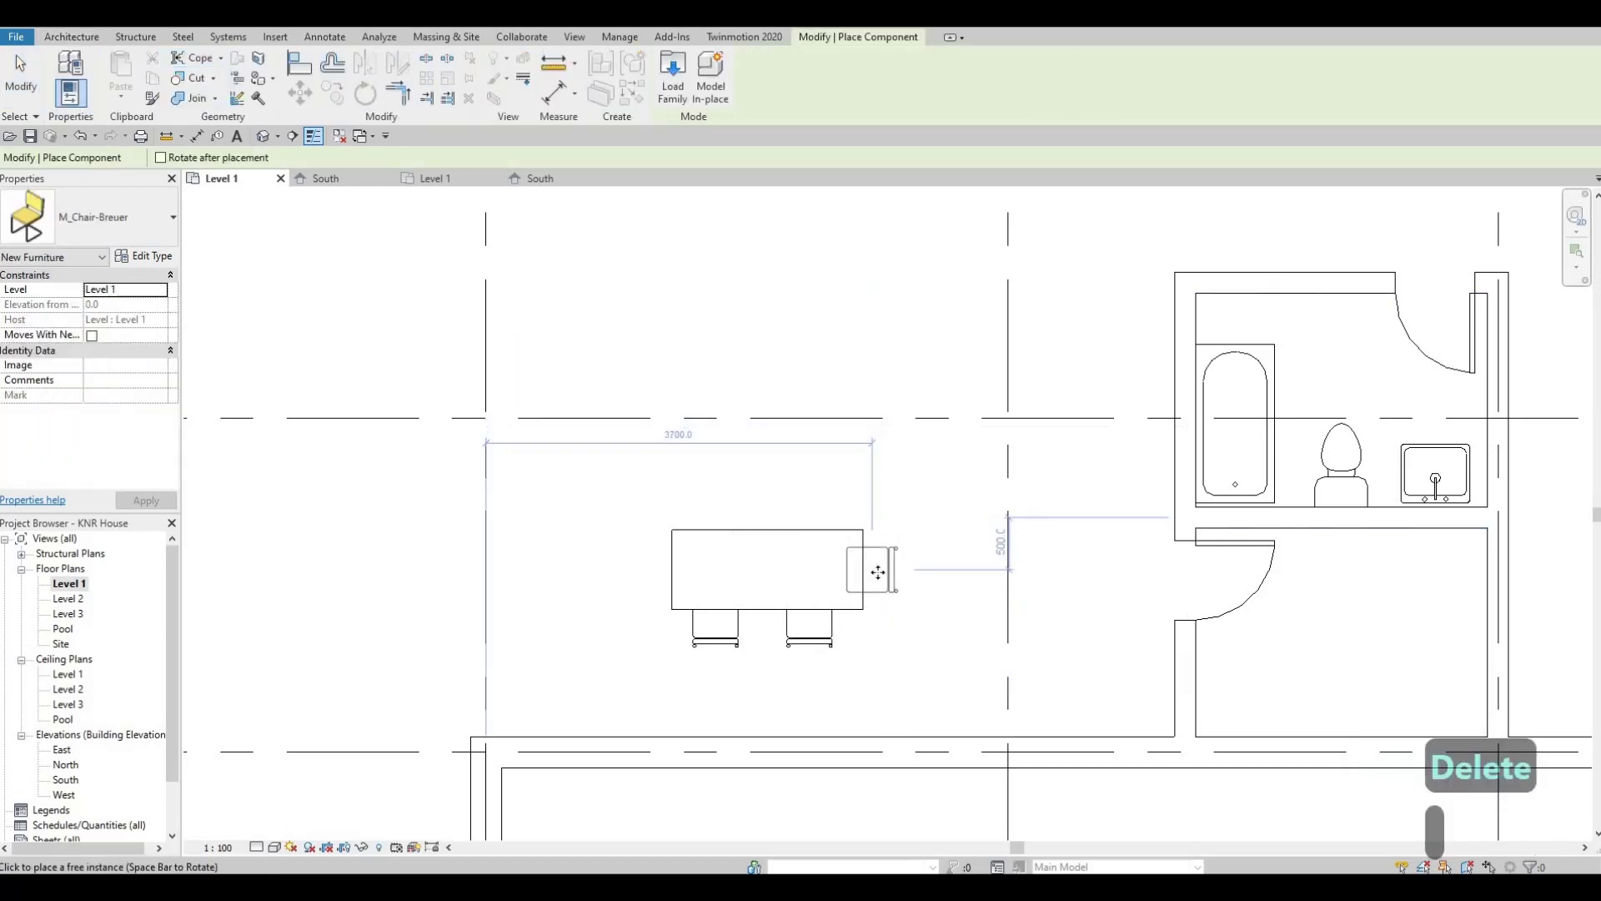
pyautogui.click(881, 570)
pyautogui.press('Escape')
pyautogui.press('Escape')
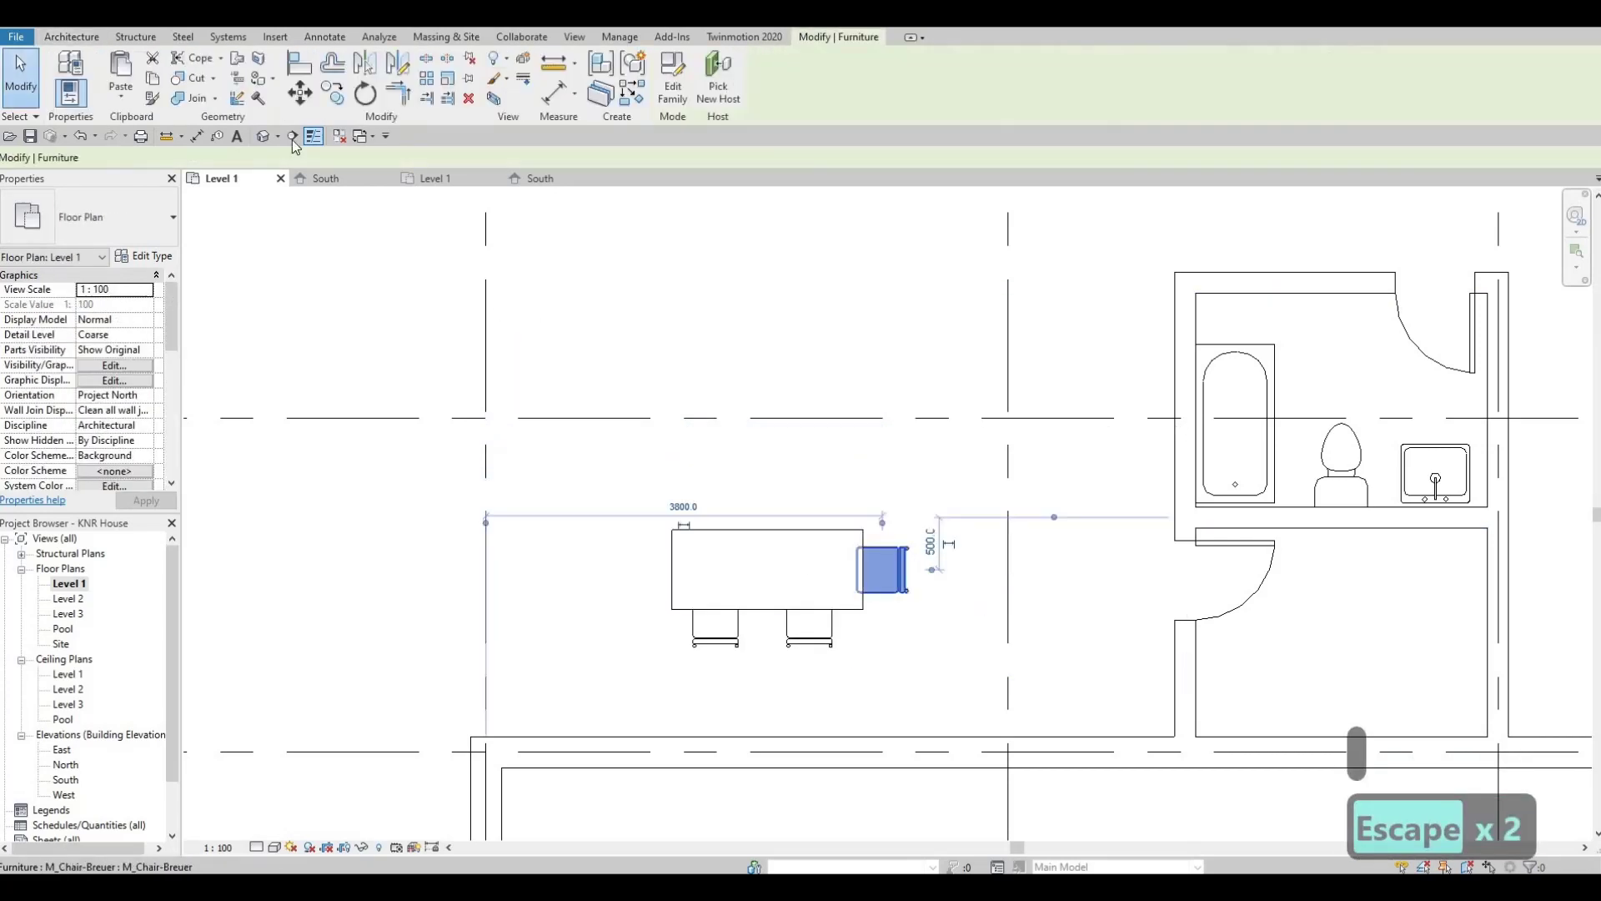
# Mirror a copy of the right-end chair to the table's left end about the table's vertical centre line.
pyautogui.press('d')
pyautogui.press('m')
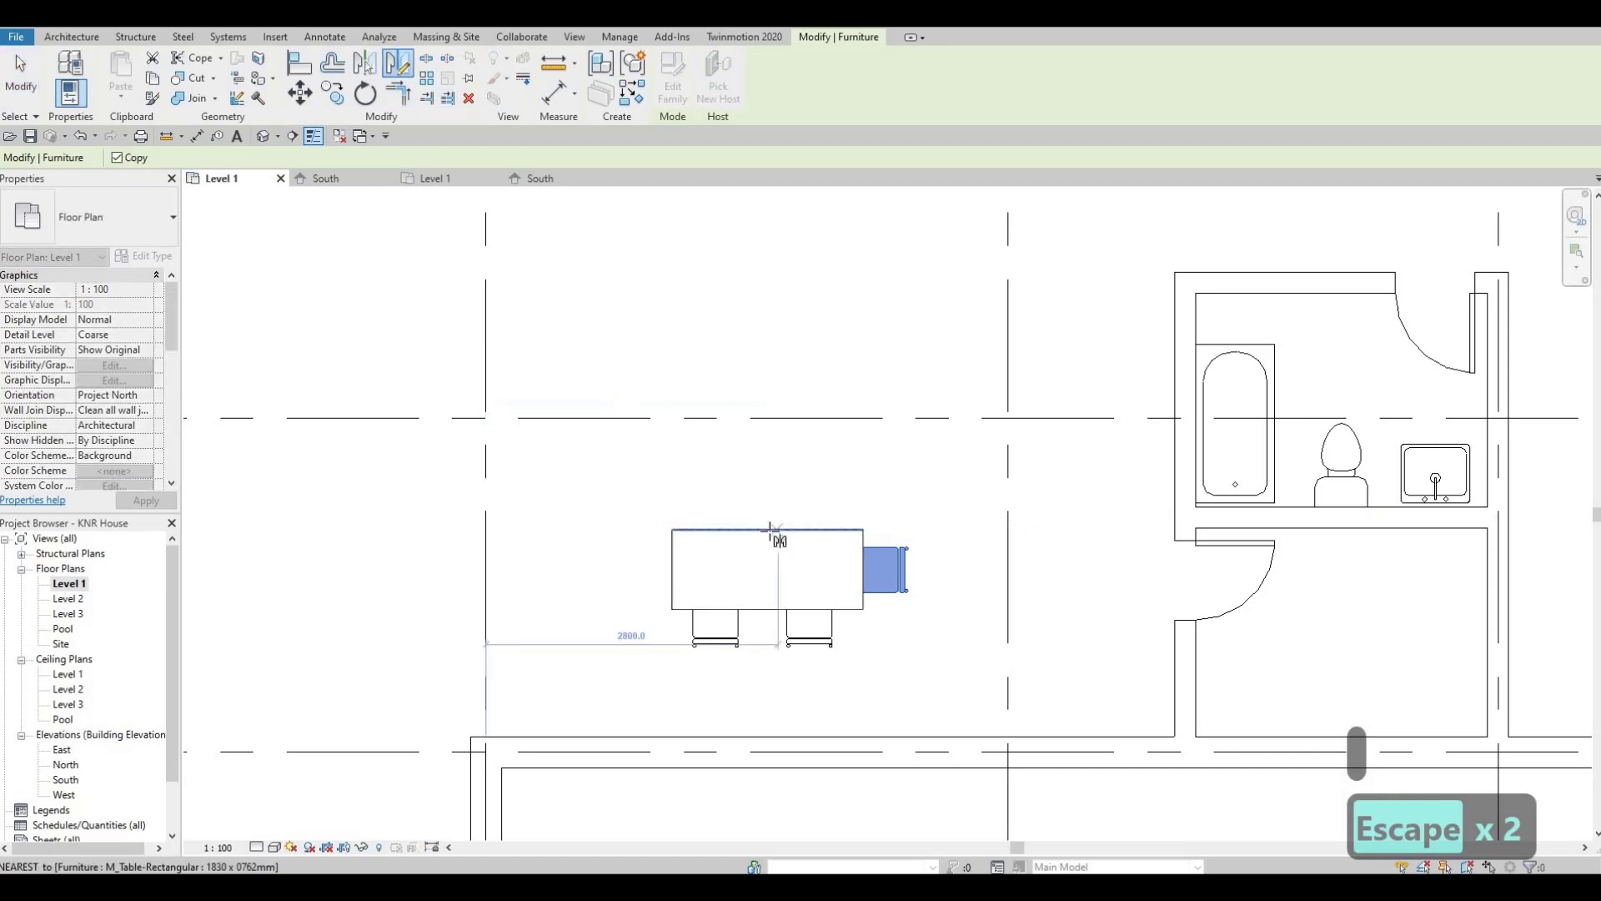
pyautogui.click(768, 530)
pyautogui.click(768, 487)
pyautogui.press('Escape')
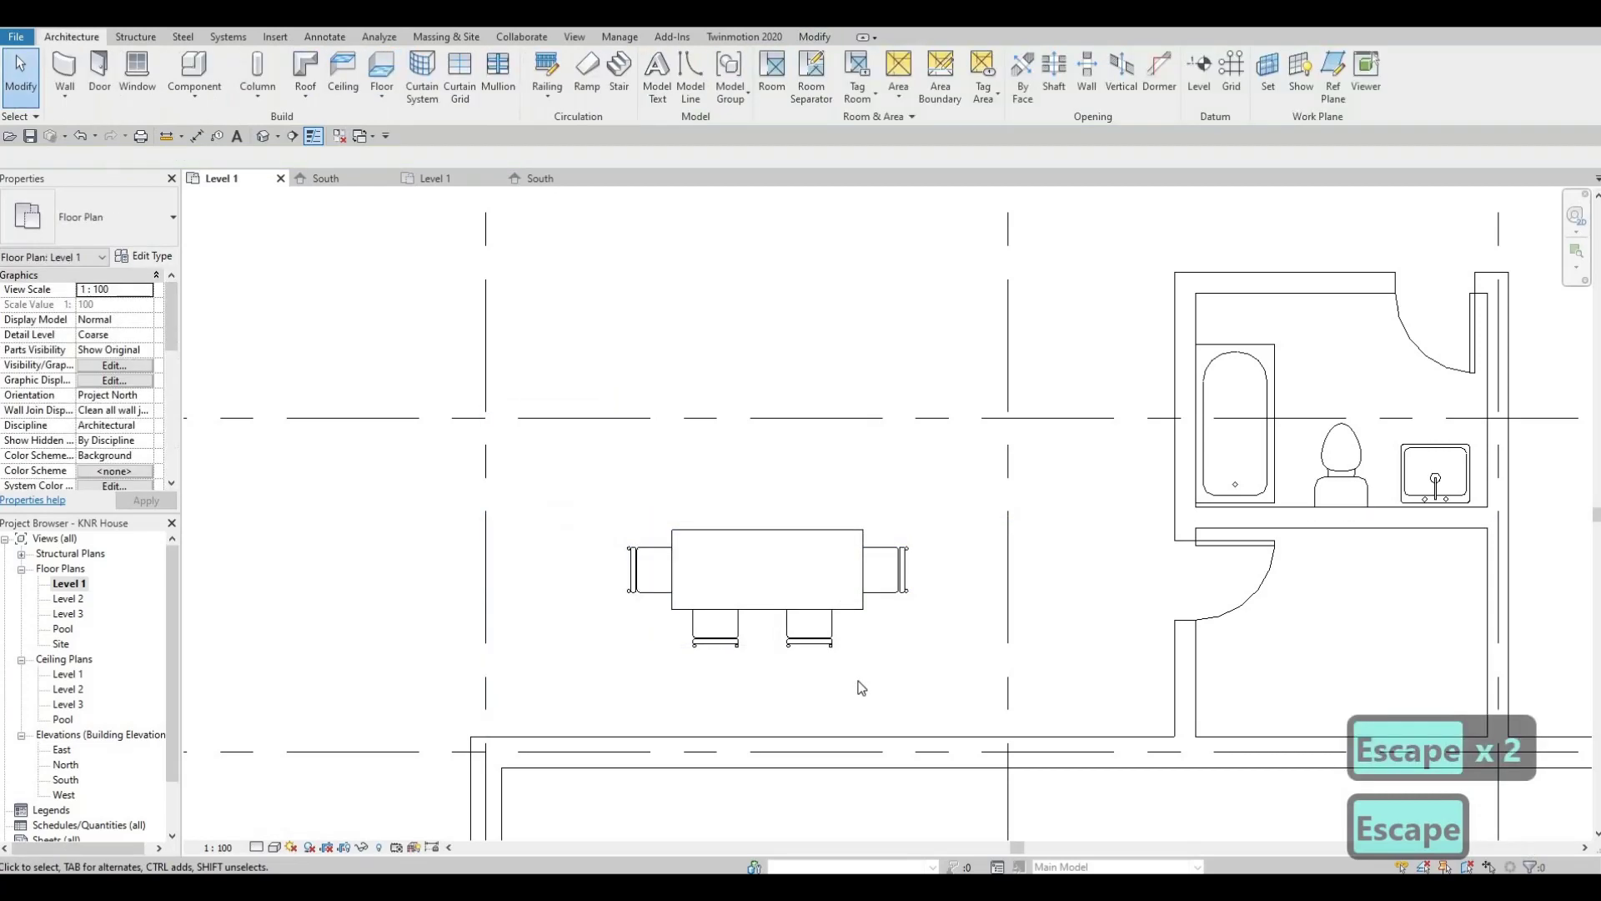
# Mirror copies of the two lower chairs to the table's upper long edge about the table's horizontal centre line.
pyautogui.hotkey('ctrl', 'Left')
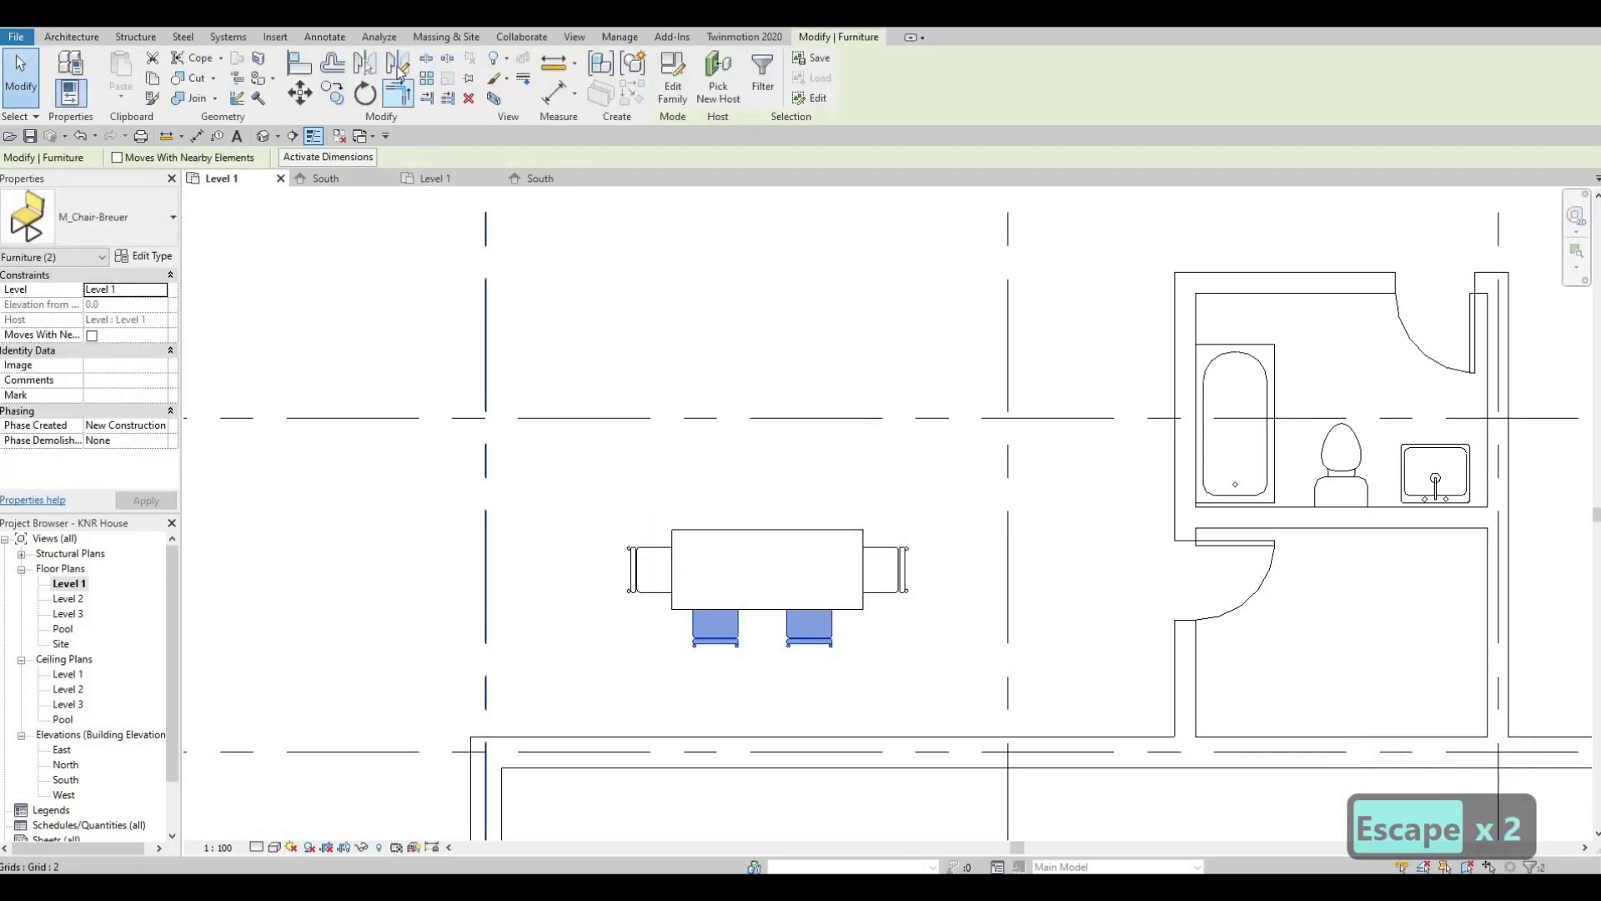
pyautogui.press('d')
pyautogui.press('m')
pyautogui.click(672, 569)
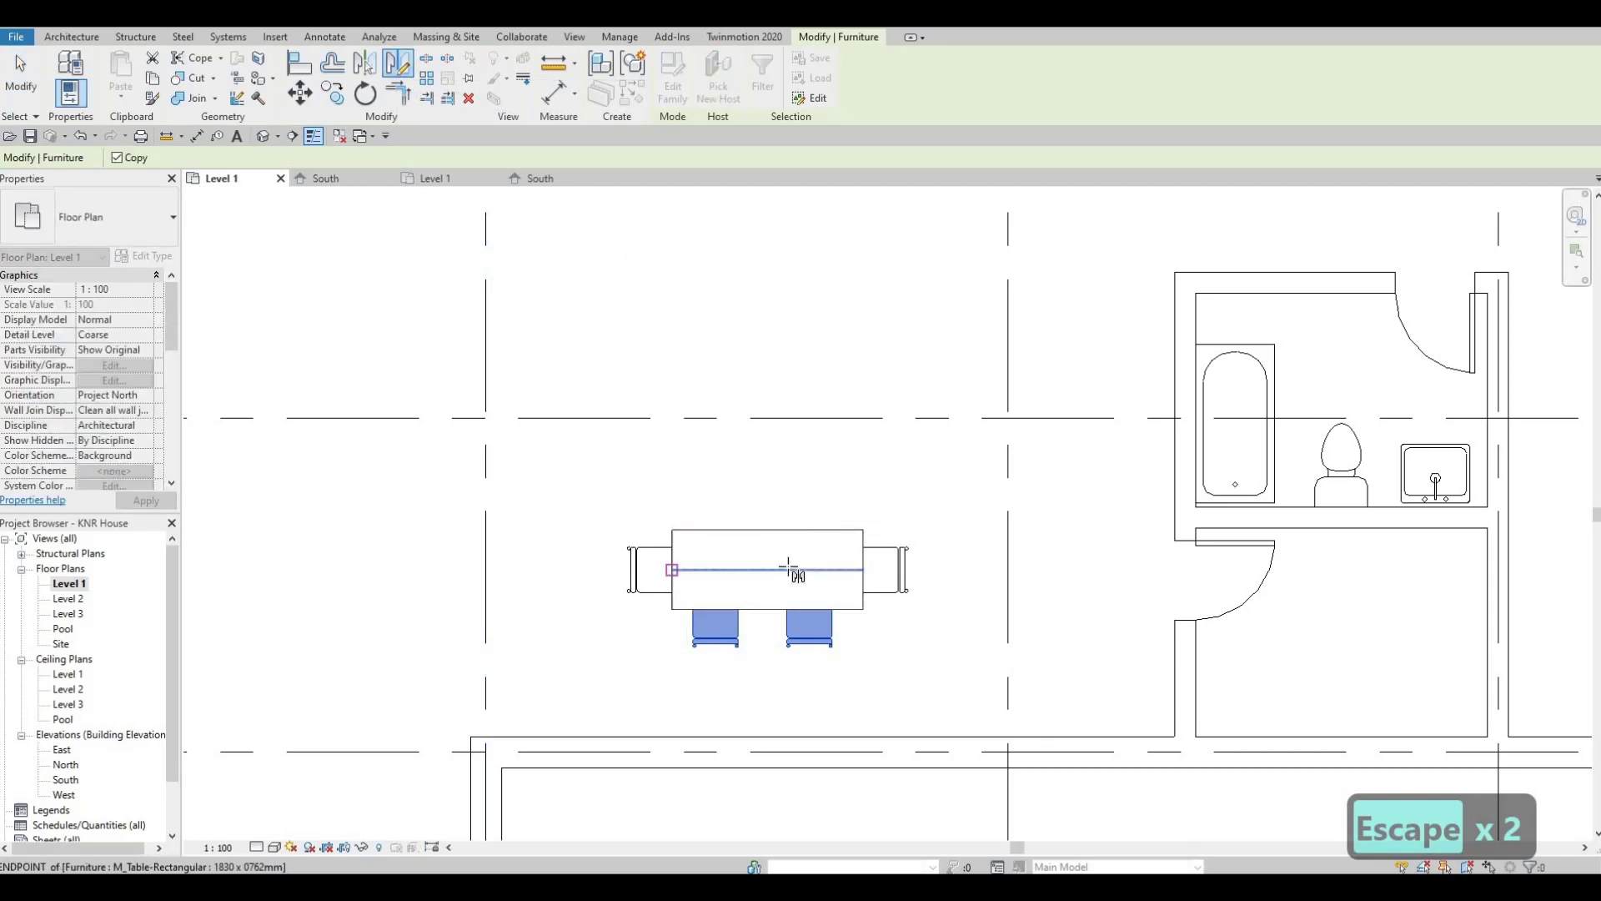
pyautogui.click(793, 569)
pyautogui.press('Escape')
pyautogui.press('Escape')
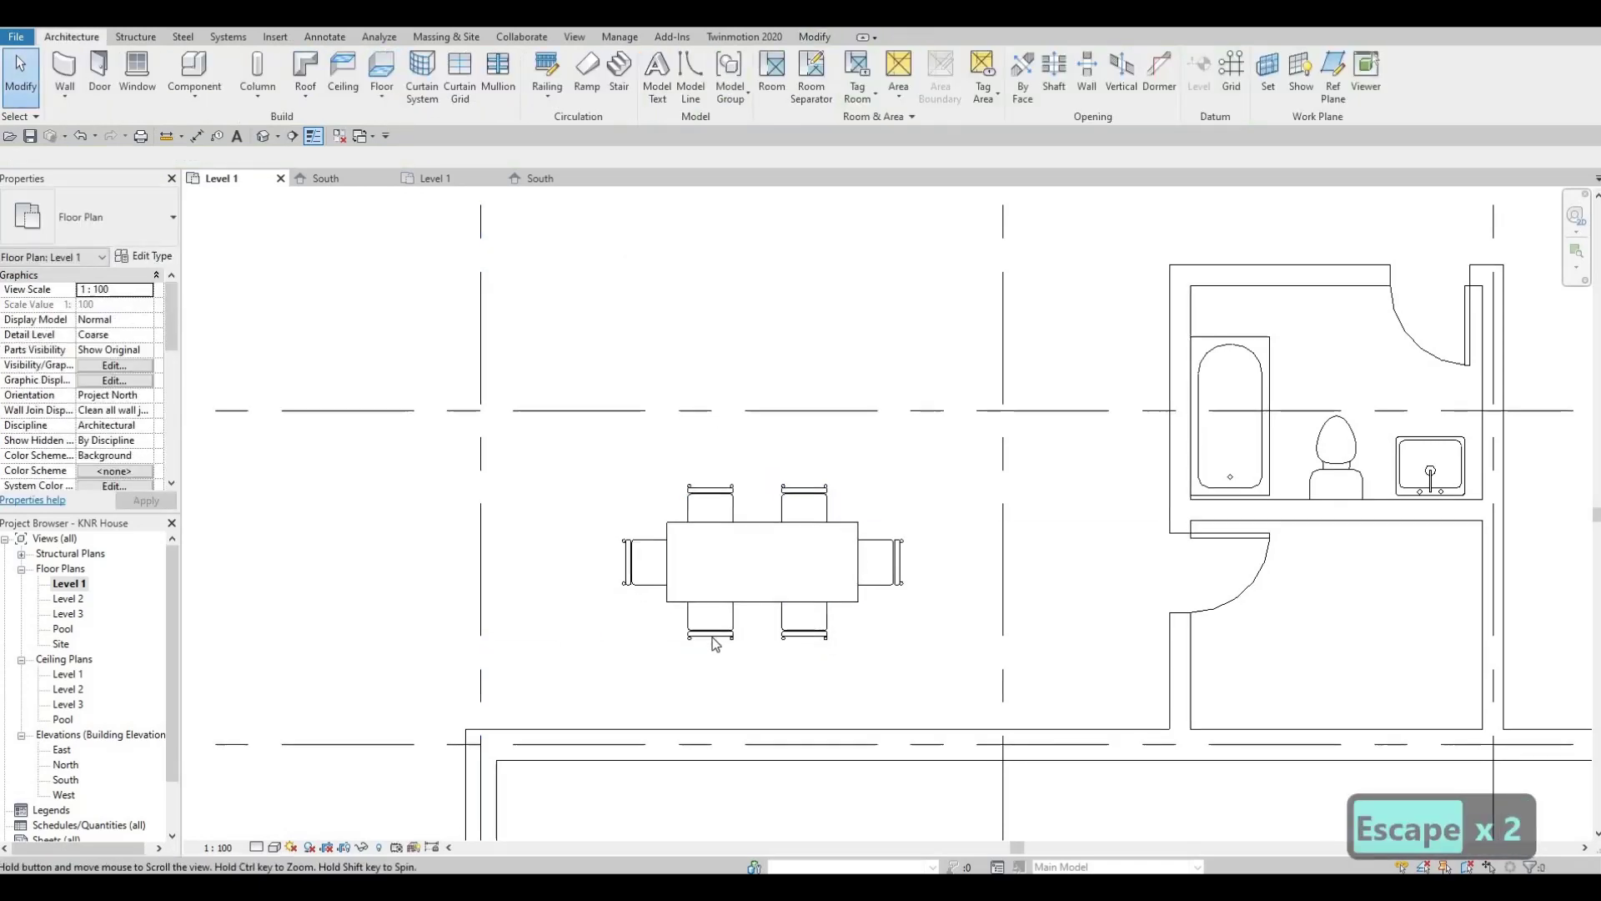
# Start loading a family and browse the Canada library to the Counter Tops folder within Casework.
pyautogui.scroll(-3, 714, 643)
pyautogui.scroll(2, 714, 643)
pyautogui.moveTo(717, 575); pyautogui.dragTo(717, 585, button='middle')
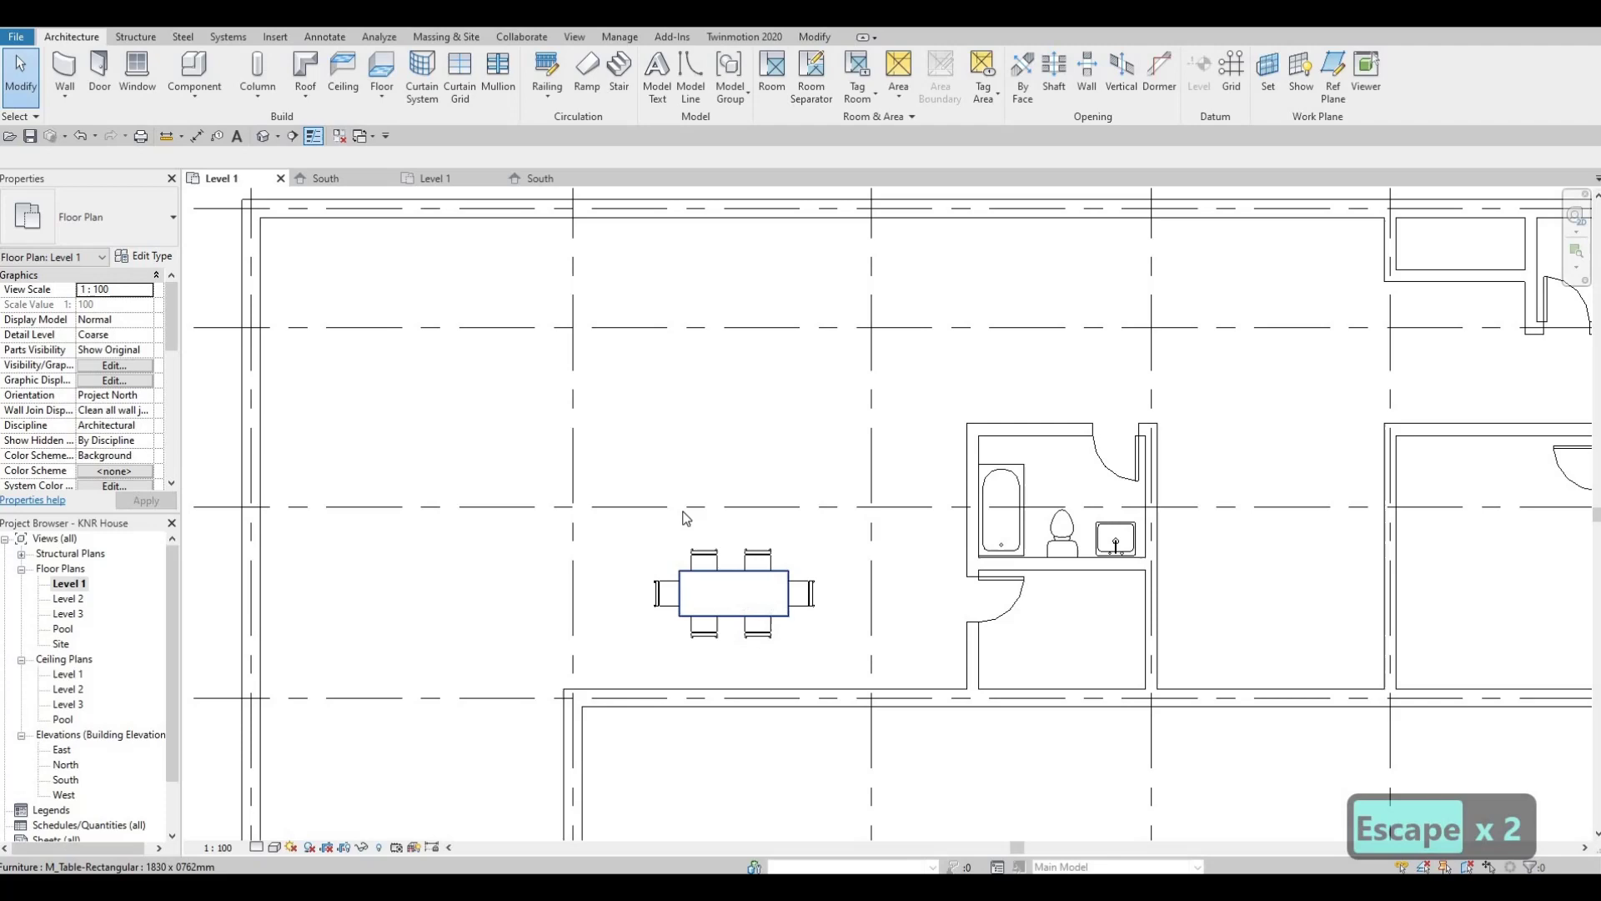
pyautogui.moveTo(634, 490); pyautogui.dragTo(650, 577, button='middle')
pyautogui.press('F1')
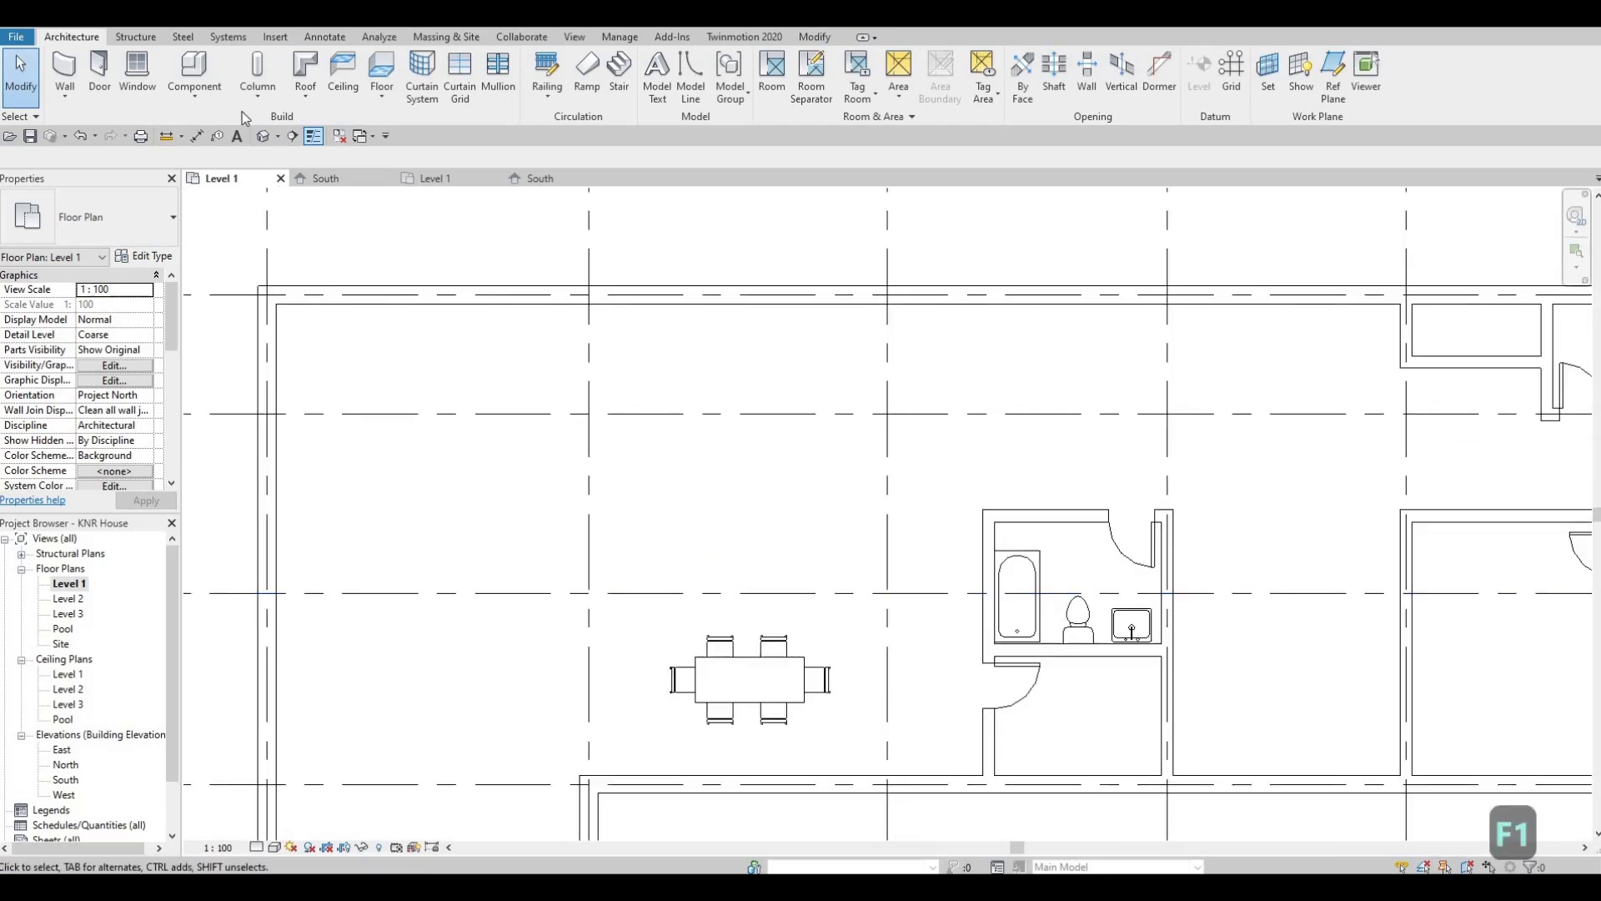
pyautogui.click(275, 36)
pyautogui.click(686, 73)
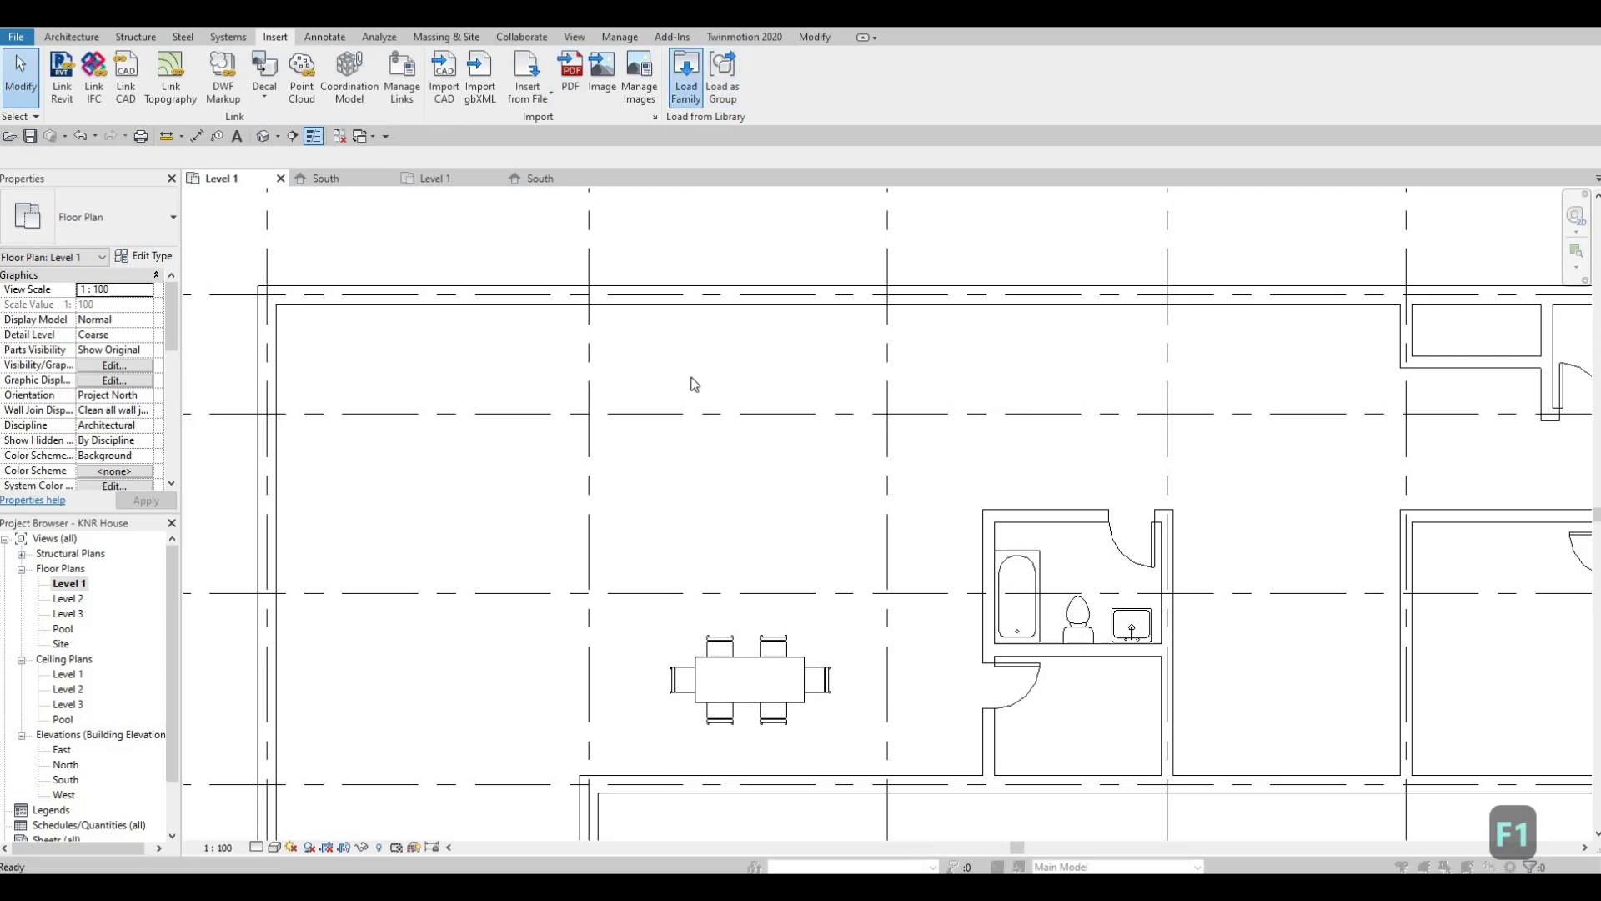
pyautogui.click(972, 276)
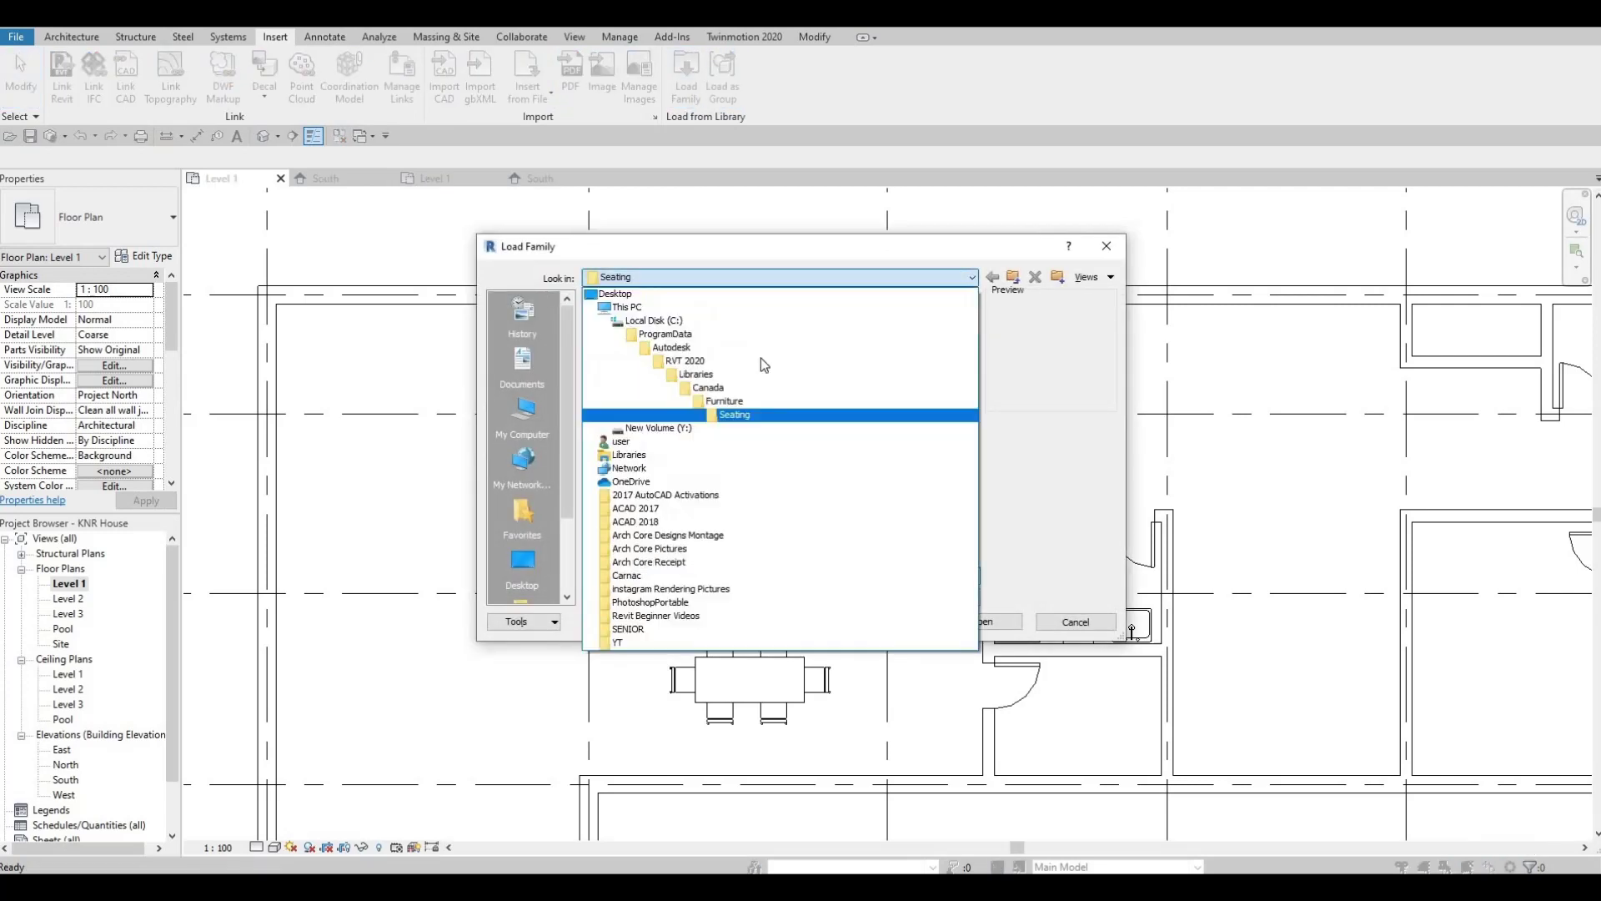
pyautogui.click(724, 401)
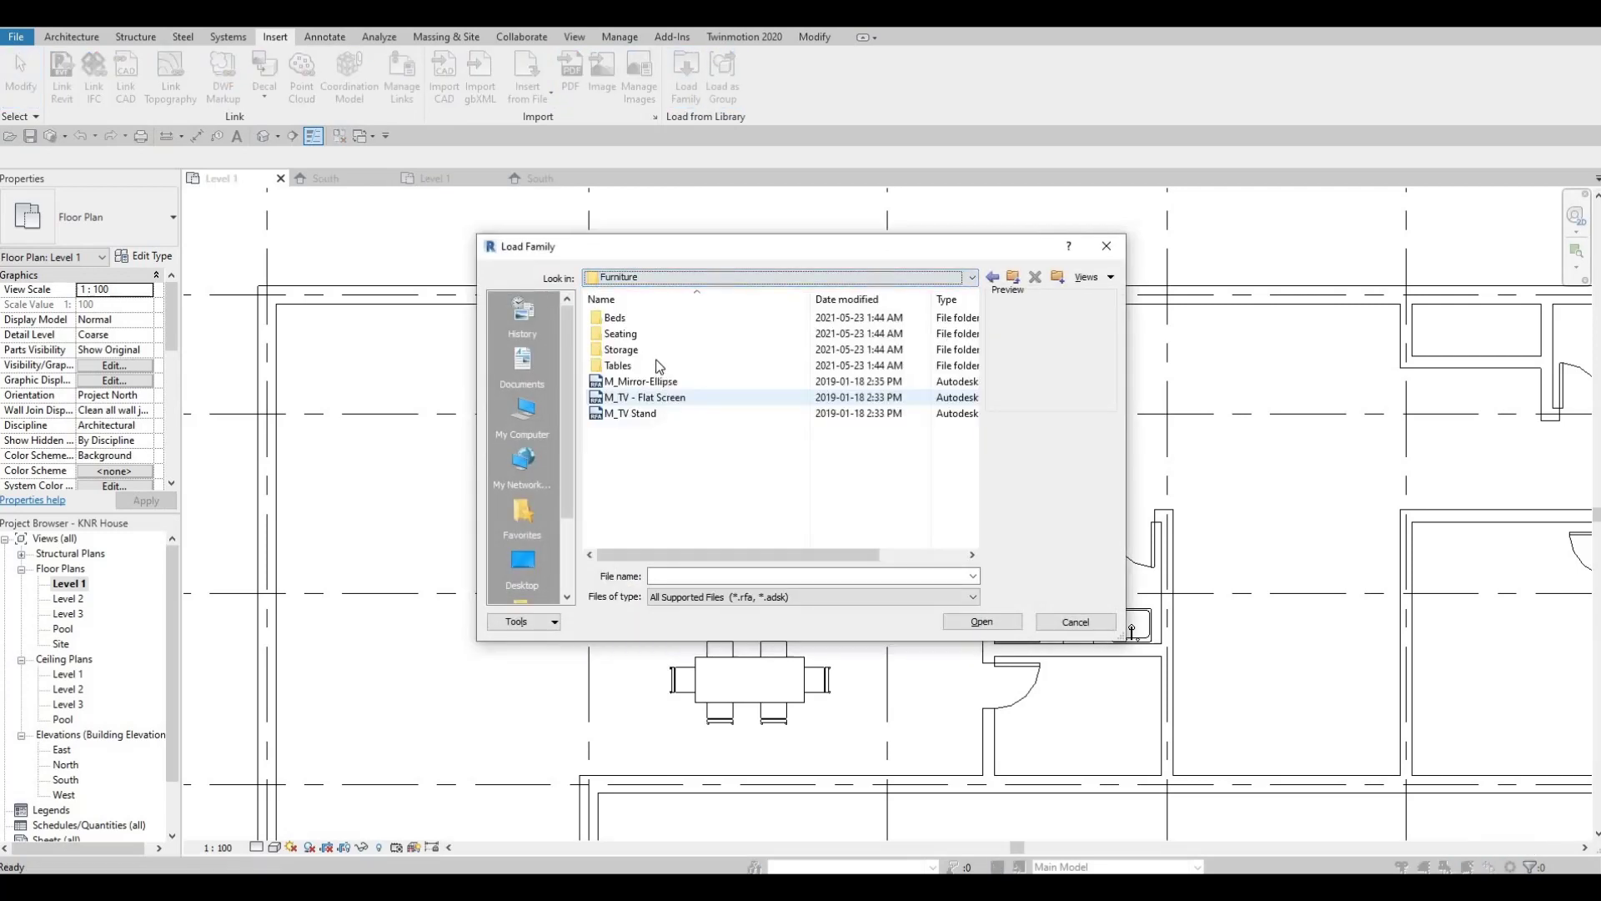
pyautogui.click(972, 278)
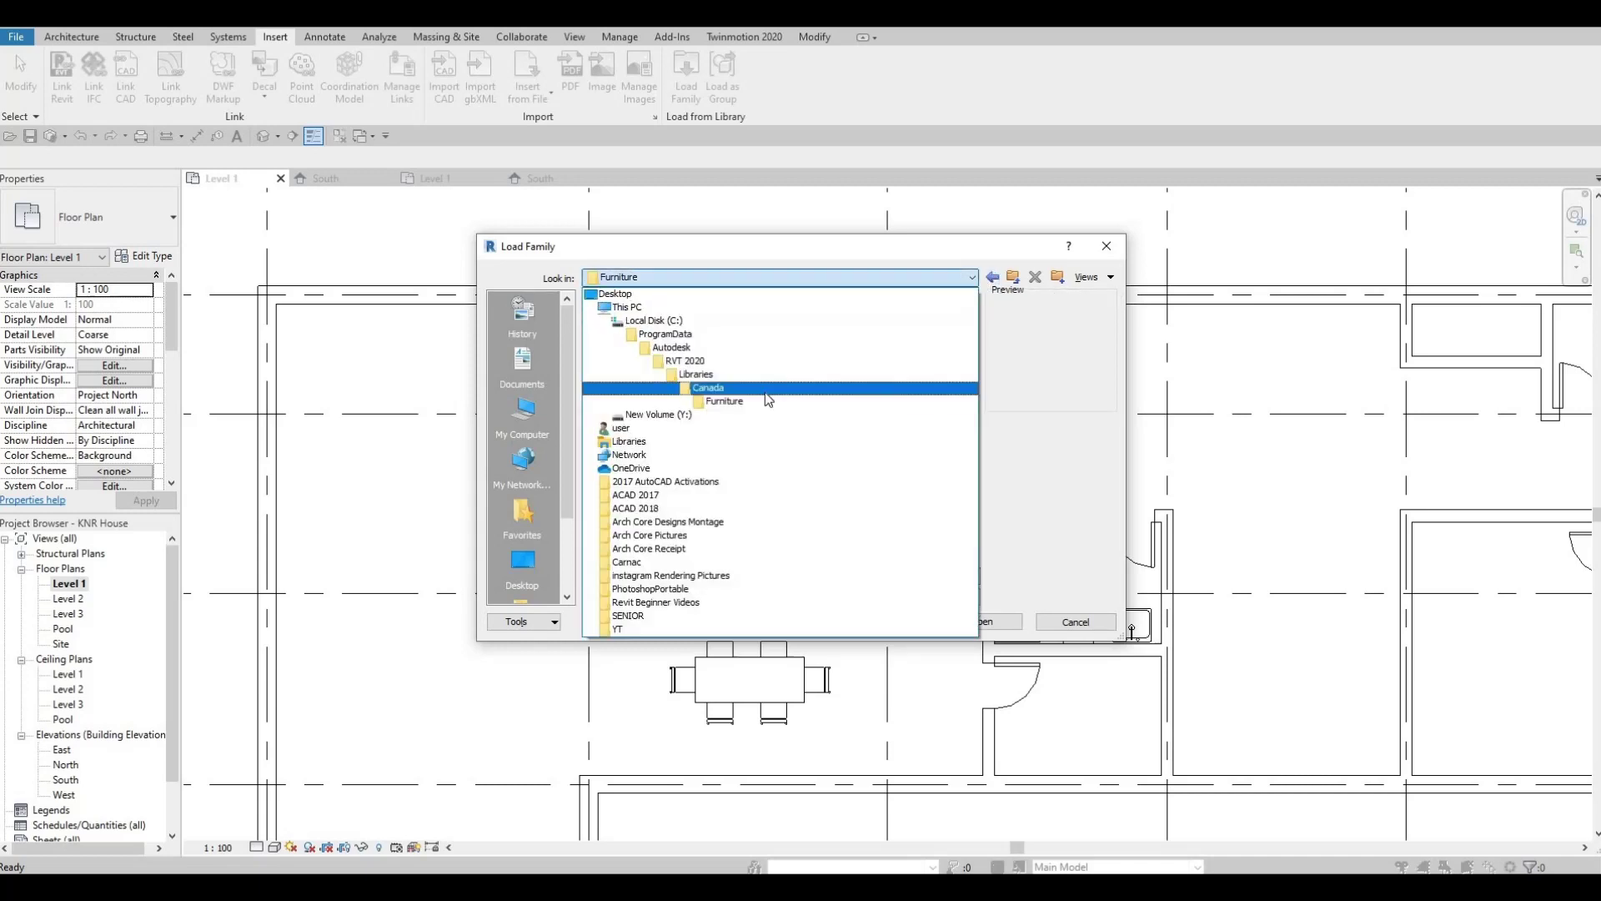
pyautogui.click(708, 388)
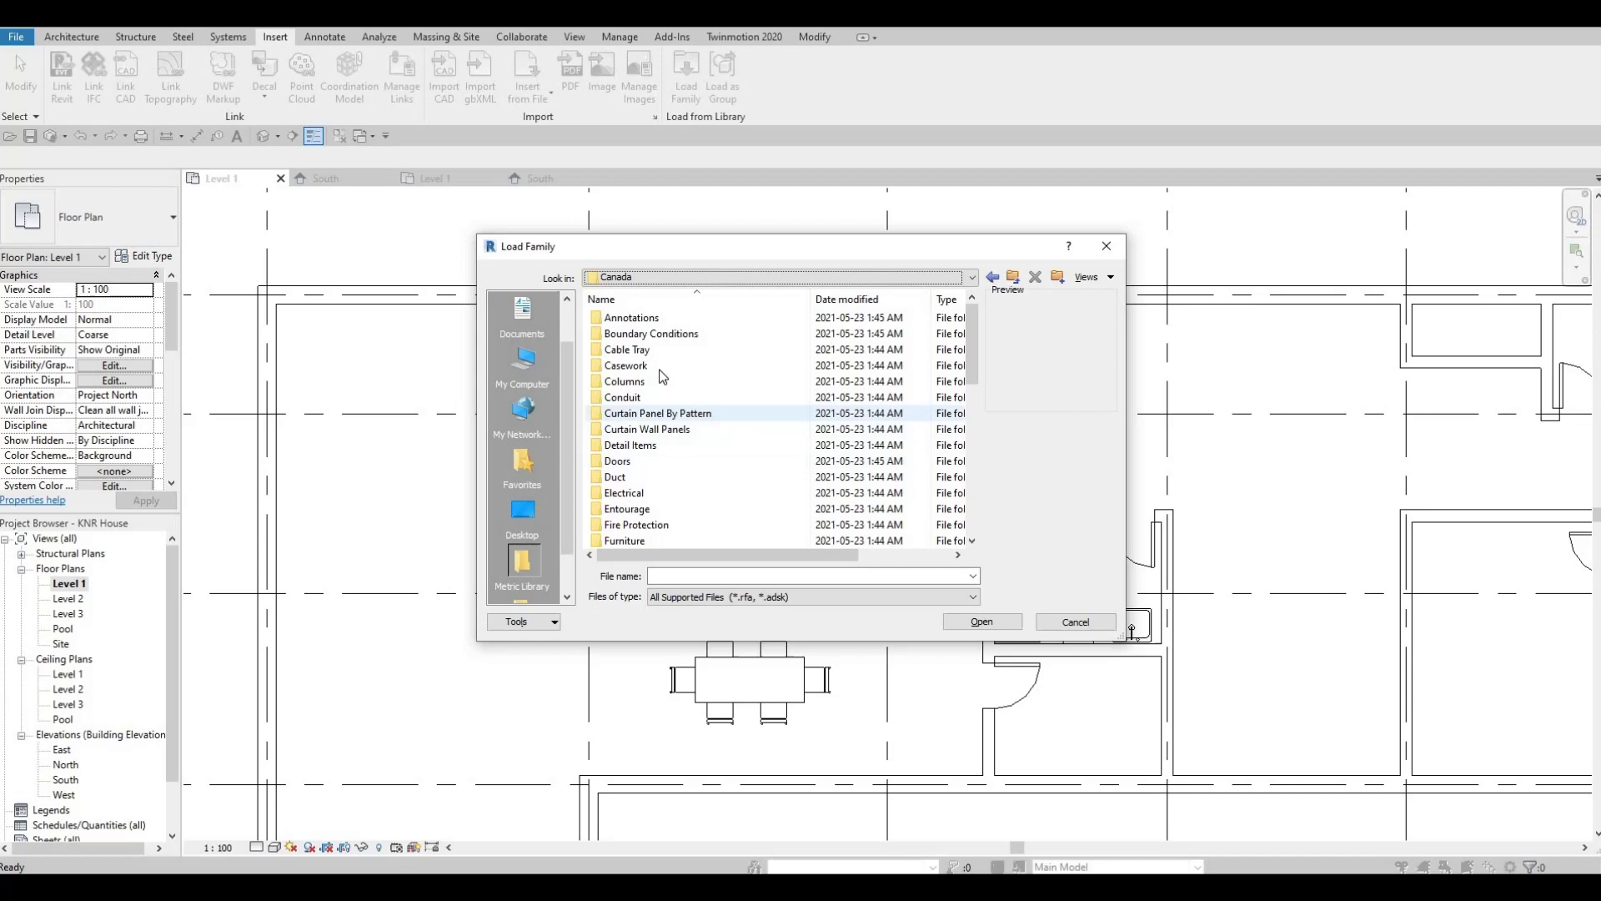
pyautogui.click(660, 367)
pyautogui.press('Return')
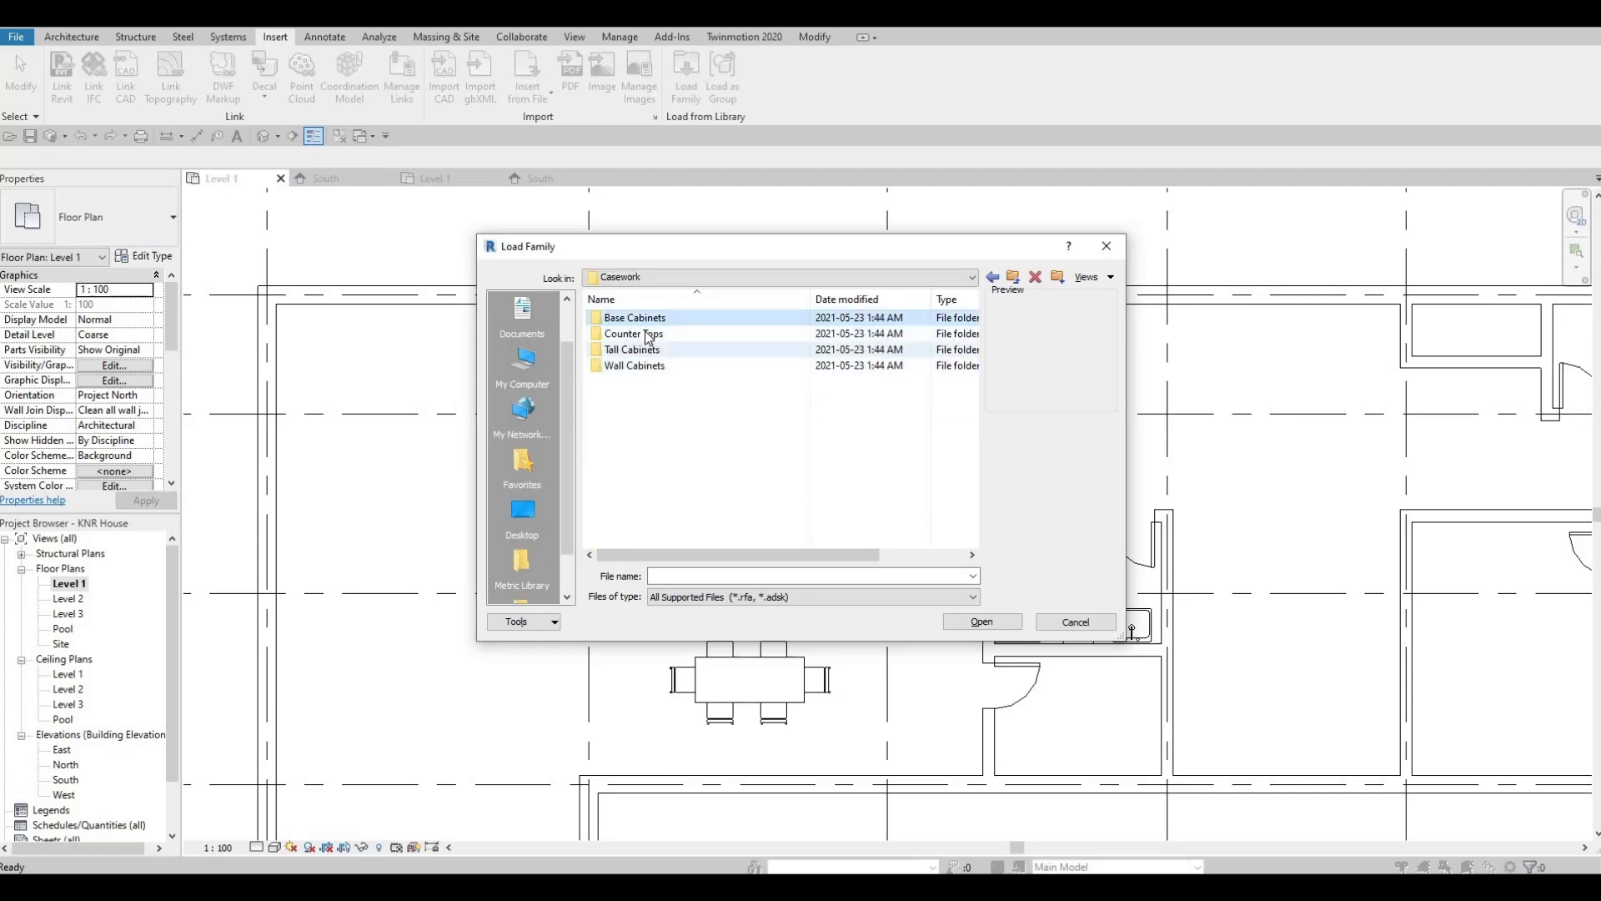
pyautogui.press('Return')
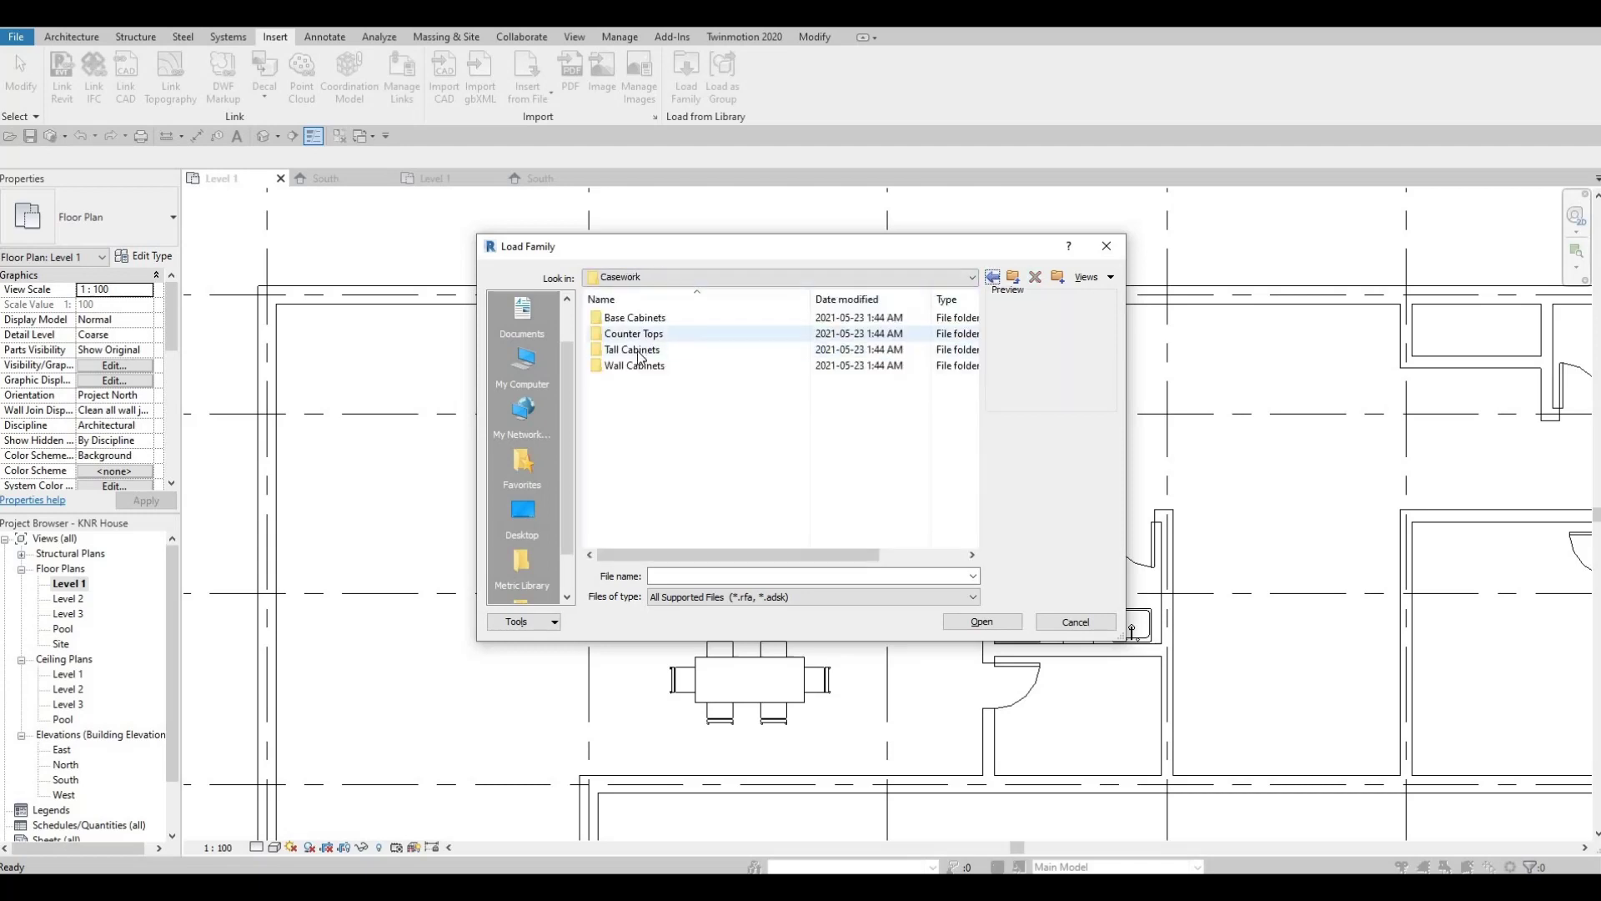
pyautogui.doubleClick(656, 335)
# Preview the straight, island and L-shaped counter top families.
pyautogui.click(653, 319)
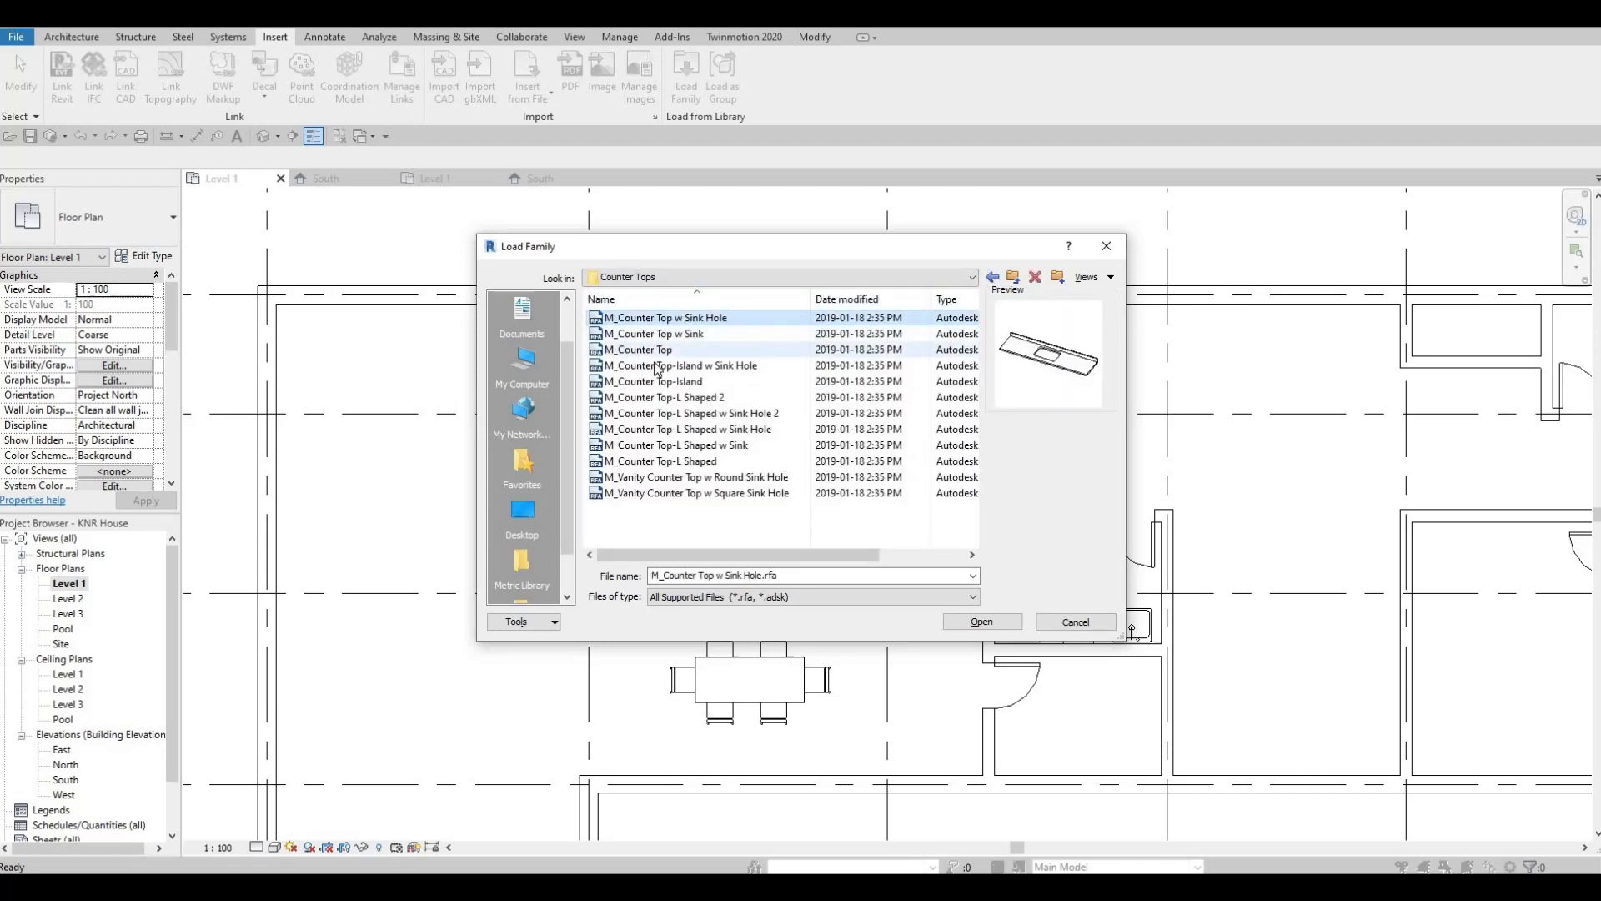
pyautogui.press('Down')
pyautogui.press('Down')
pyautogui.press('Down')
pyautogui.press('Down')
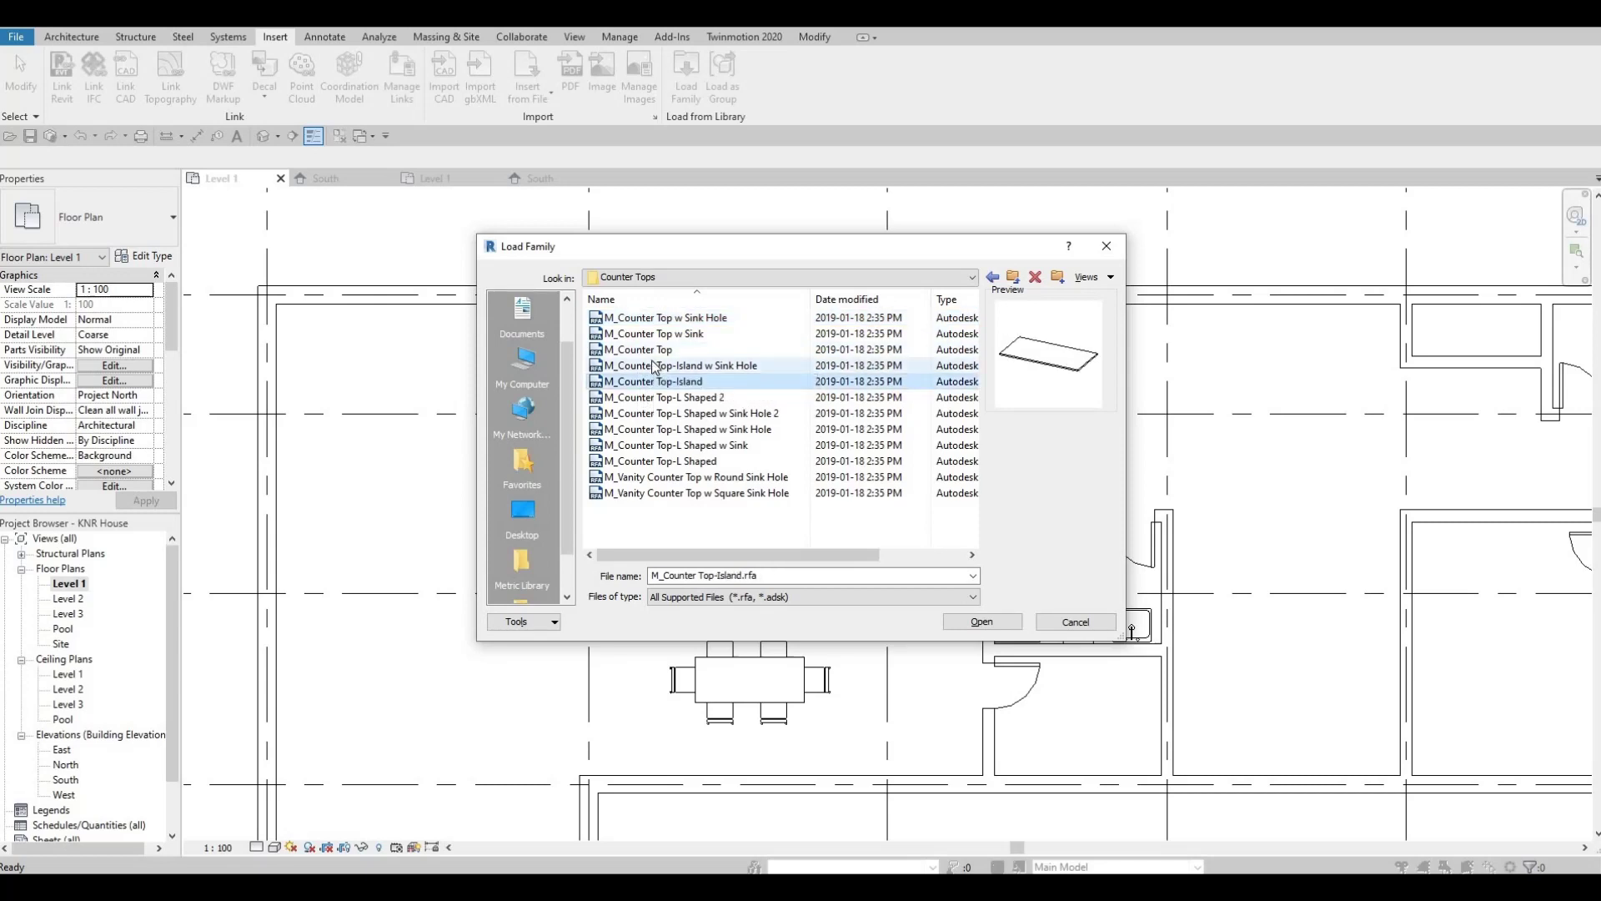
pyautogui.click(651, 364)
pyautogui.click(653, 384)
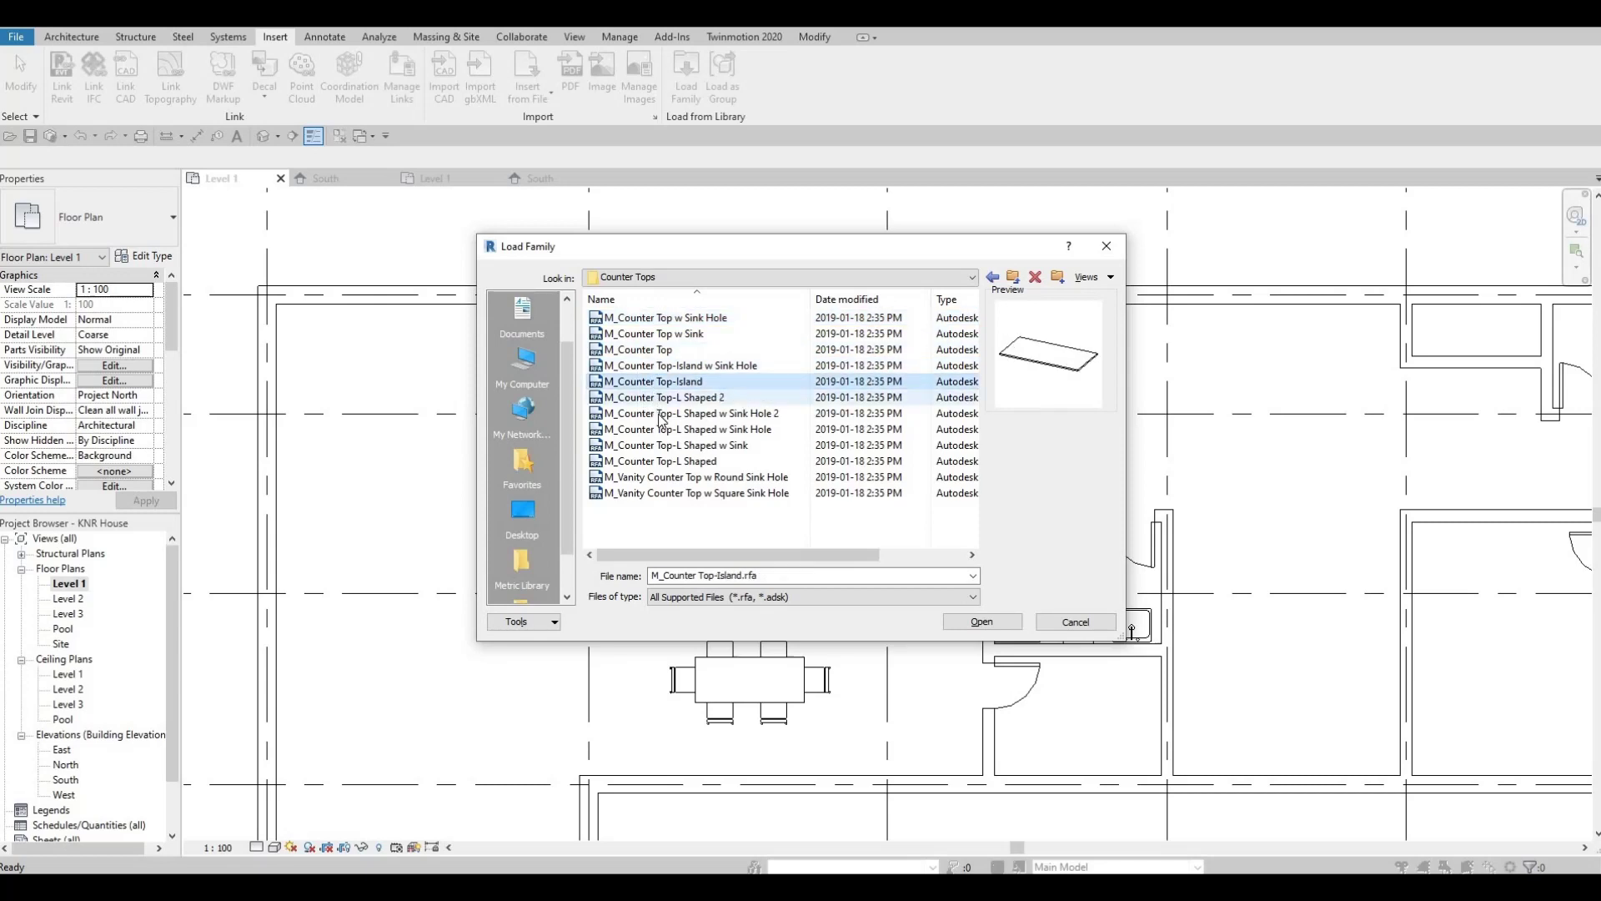
pyautogui.press('Down')
pyautogui.press('Down')
pyautogui.press('Down')
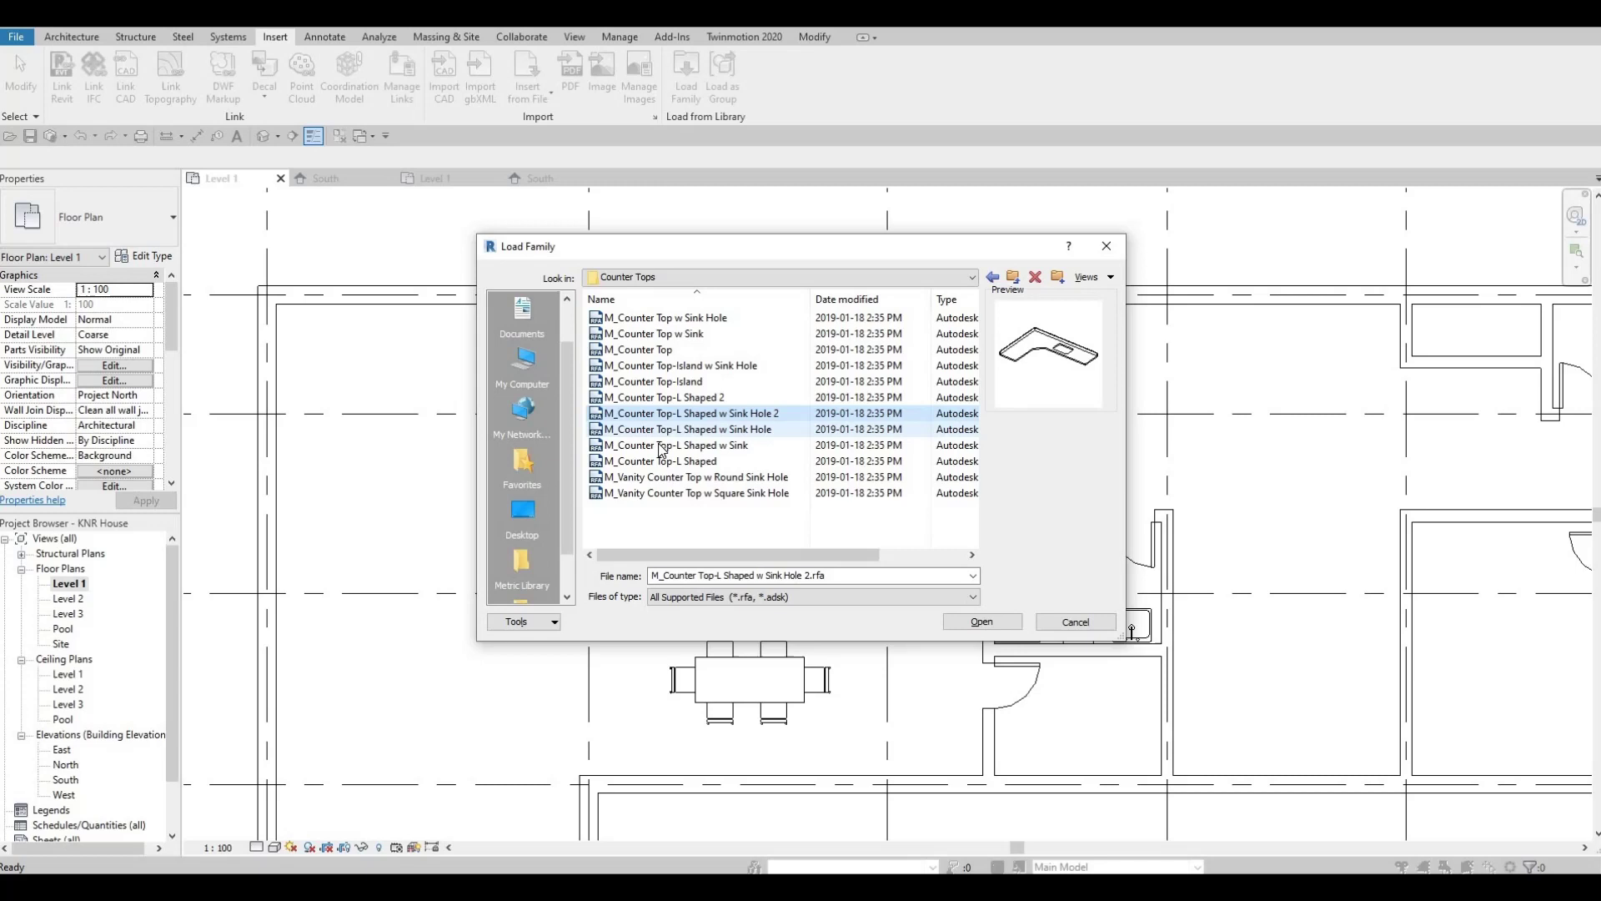
# Compare the L-shaped counter tops with and without a sink, and load M_Counter Top-L Shaped w Sink.
pyautogui.click(662, 448)
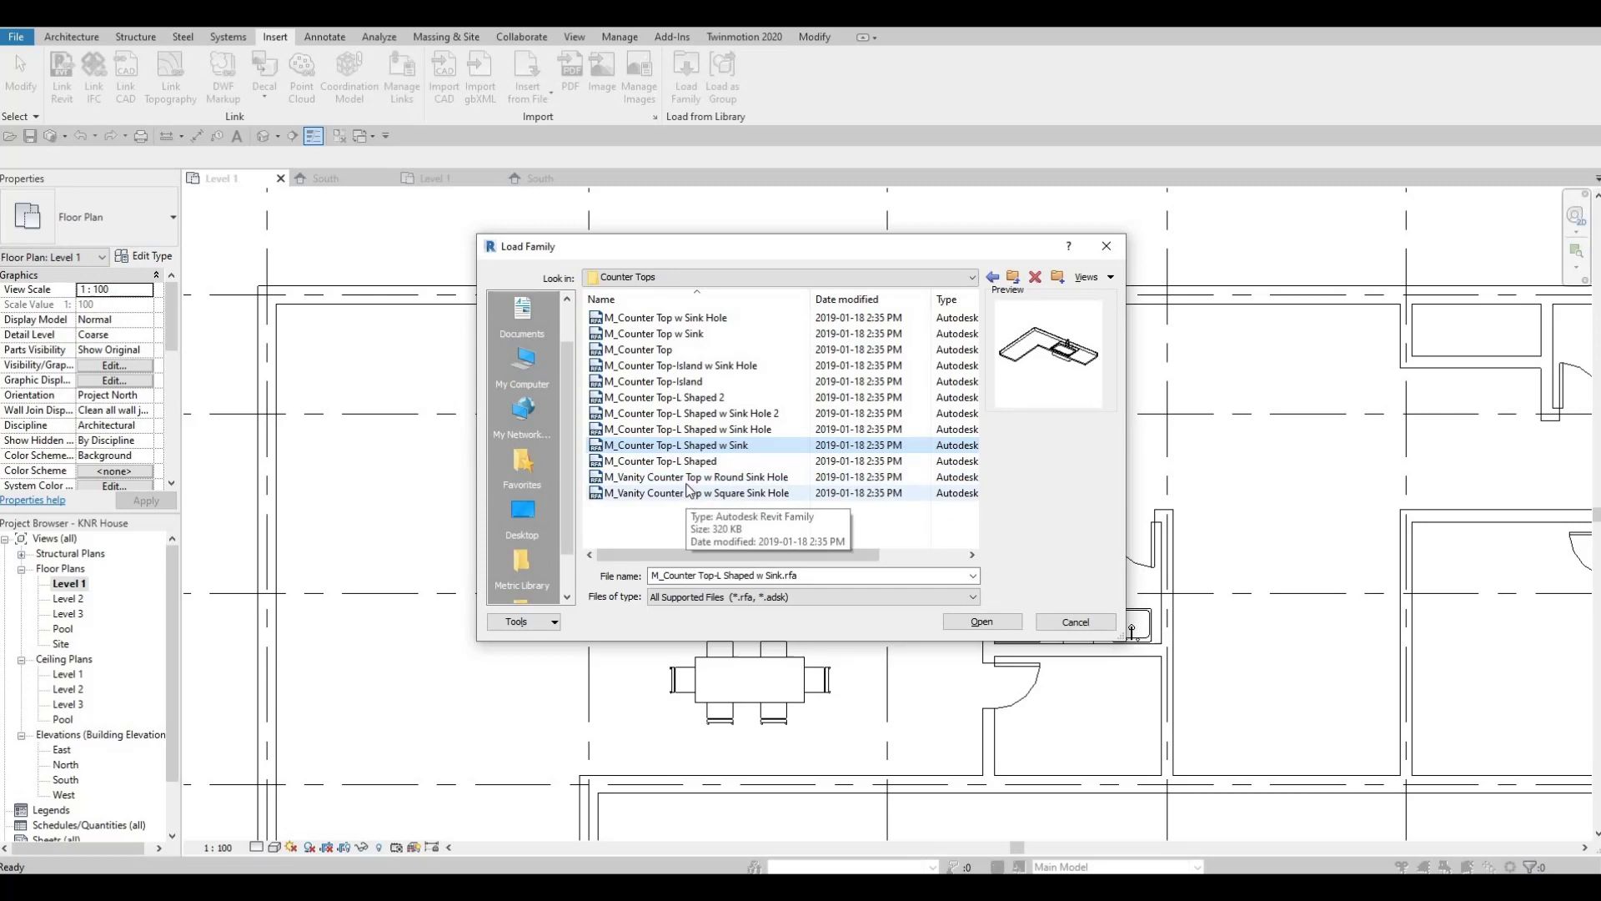
pyautogui.click(687, 460)
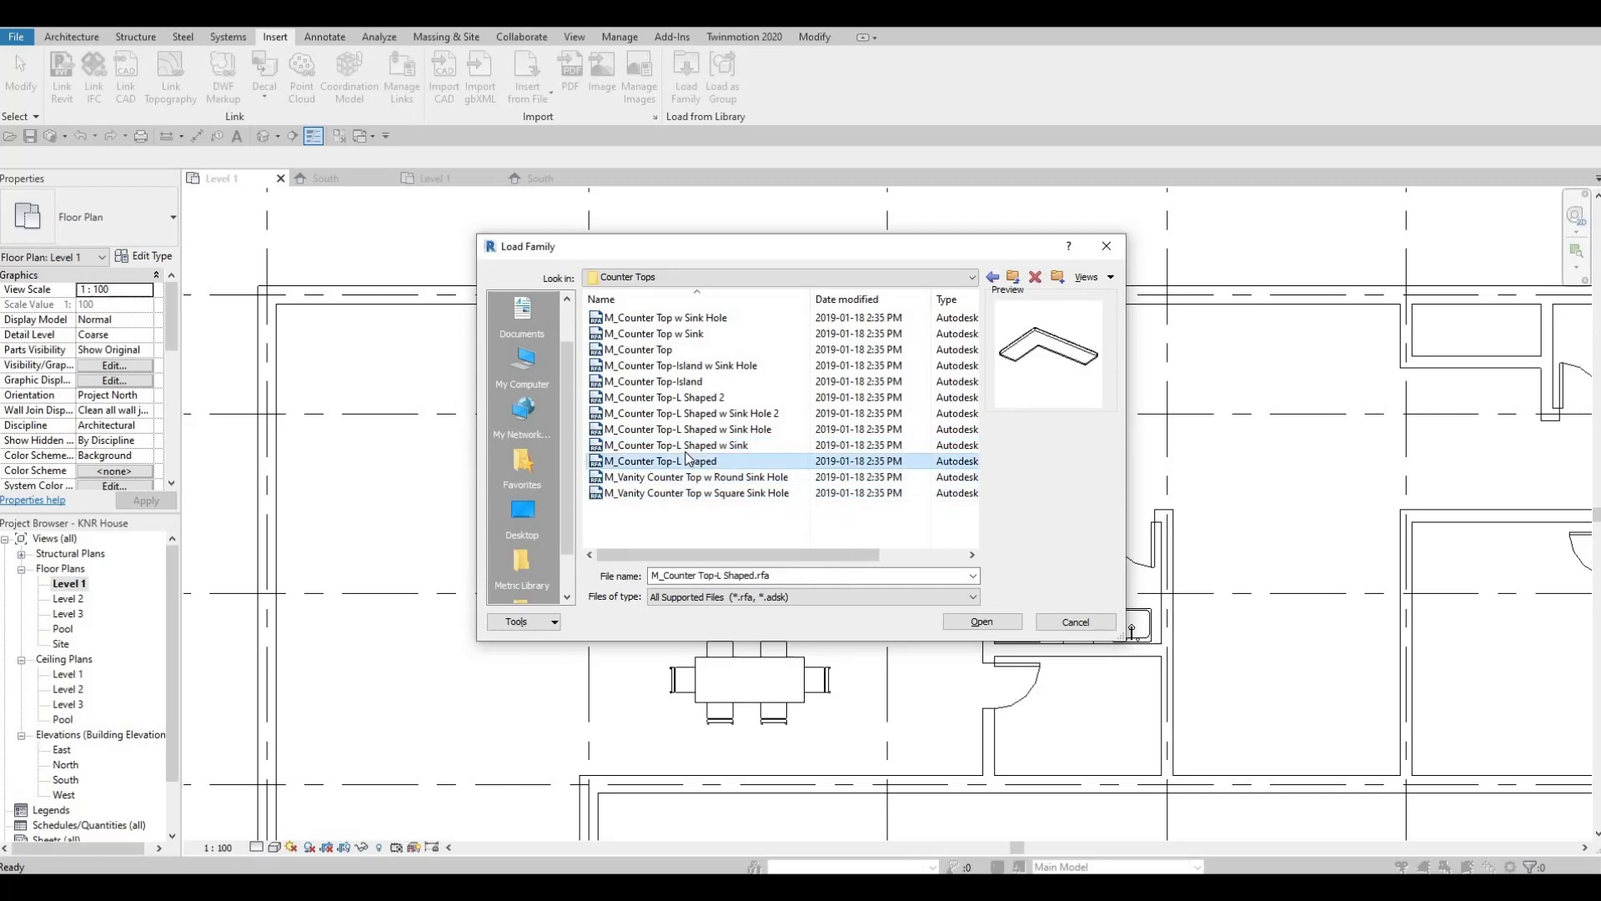
pyautogui.click(689, 445)
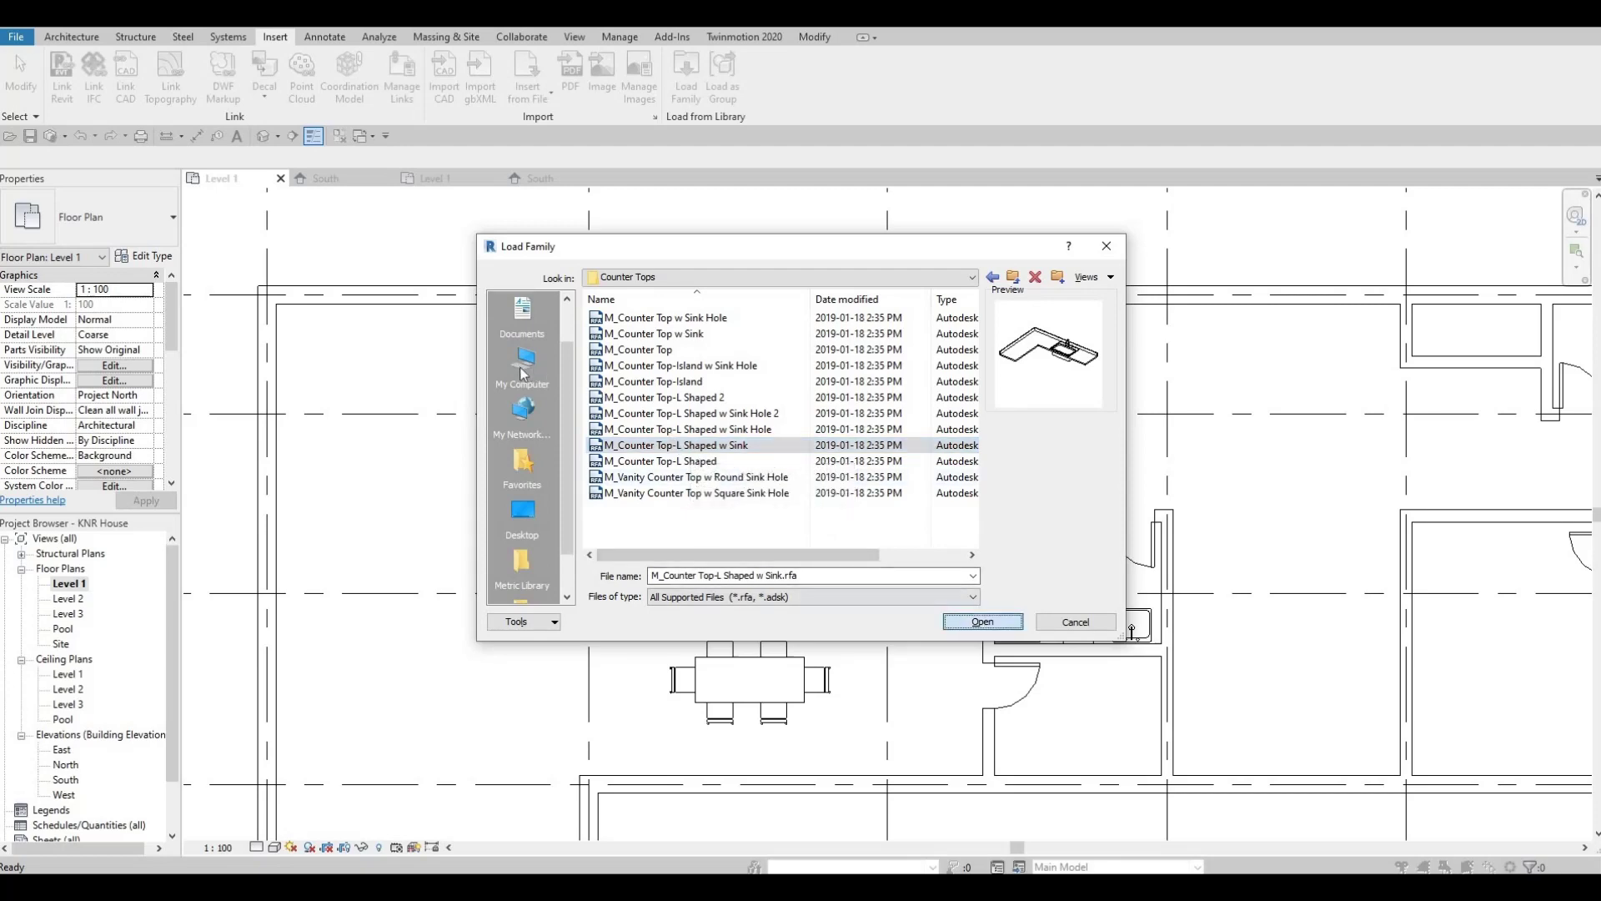
pyautogui.click(982, 621)
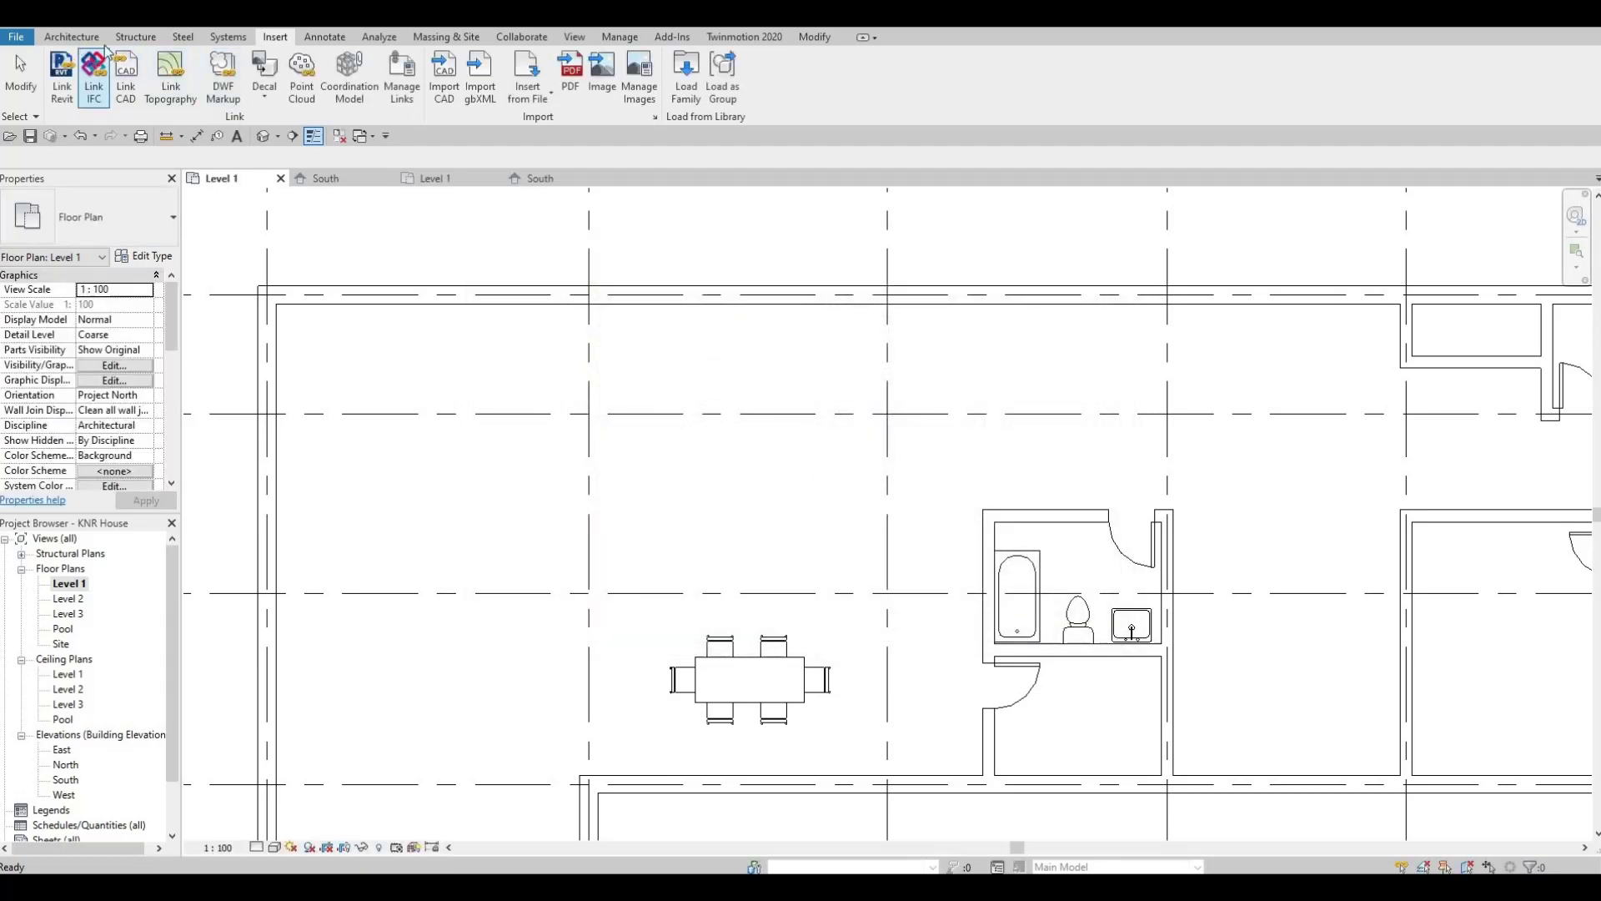
# Place M_Counter Top-L Shaped w Sink, 600mm Depth, in the upper-left inside corner of the exterior walls.
pyautogui.click(75, 38)
pyautogui.click(206, 64)
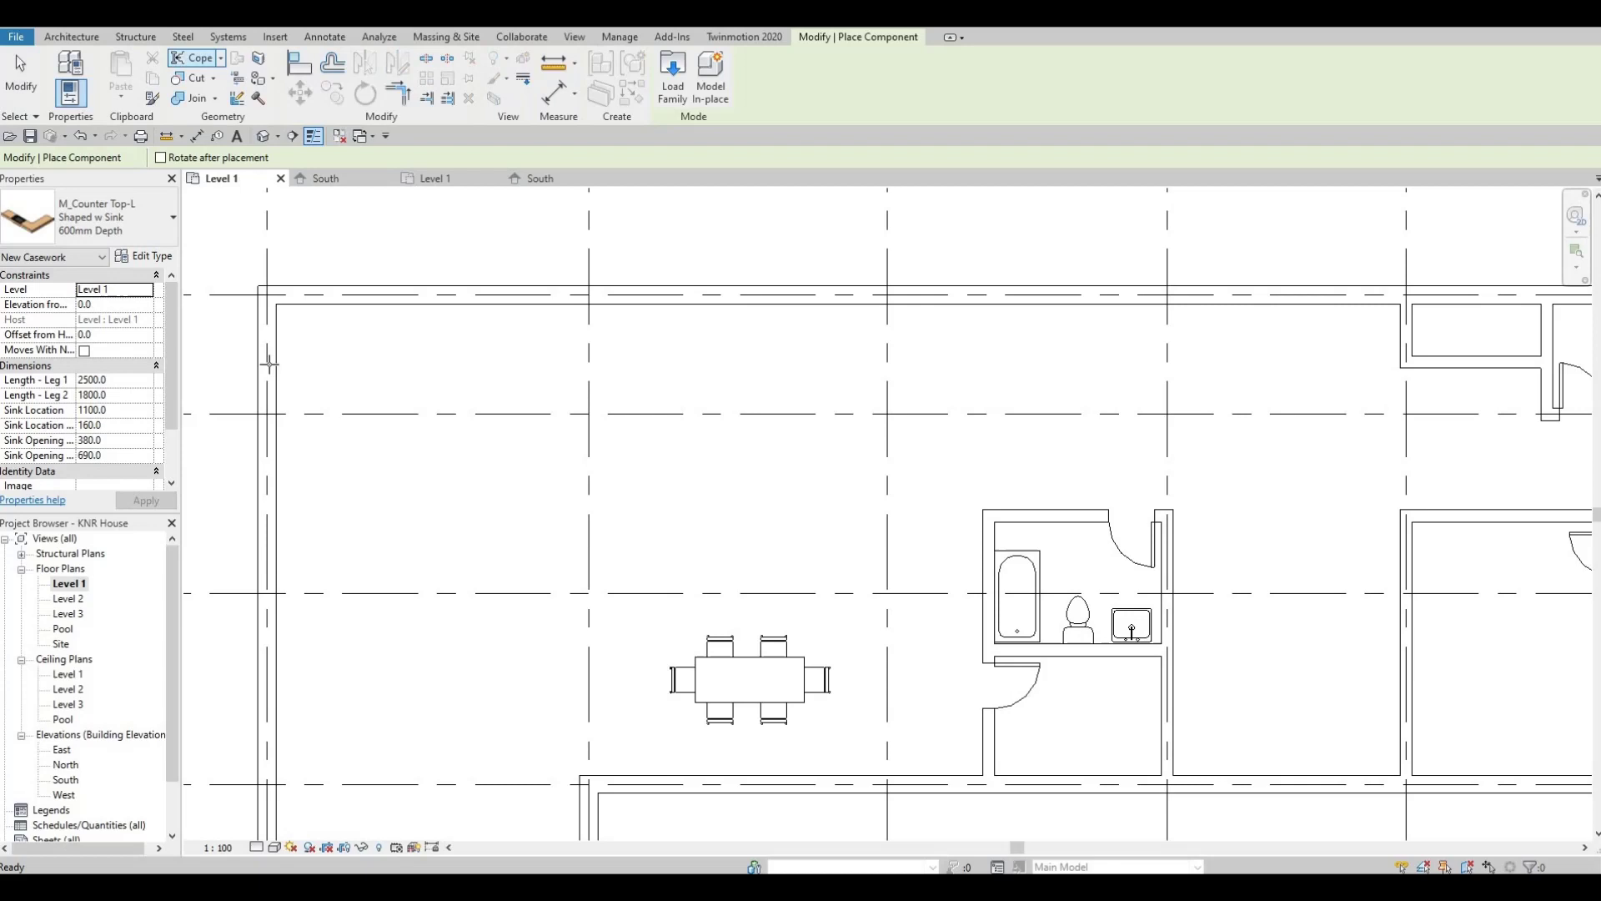
pyautogui.scroll(2, 288, 359)
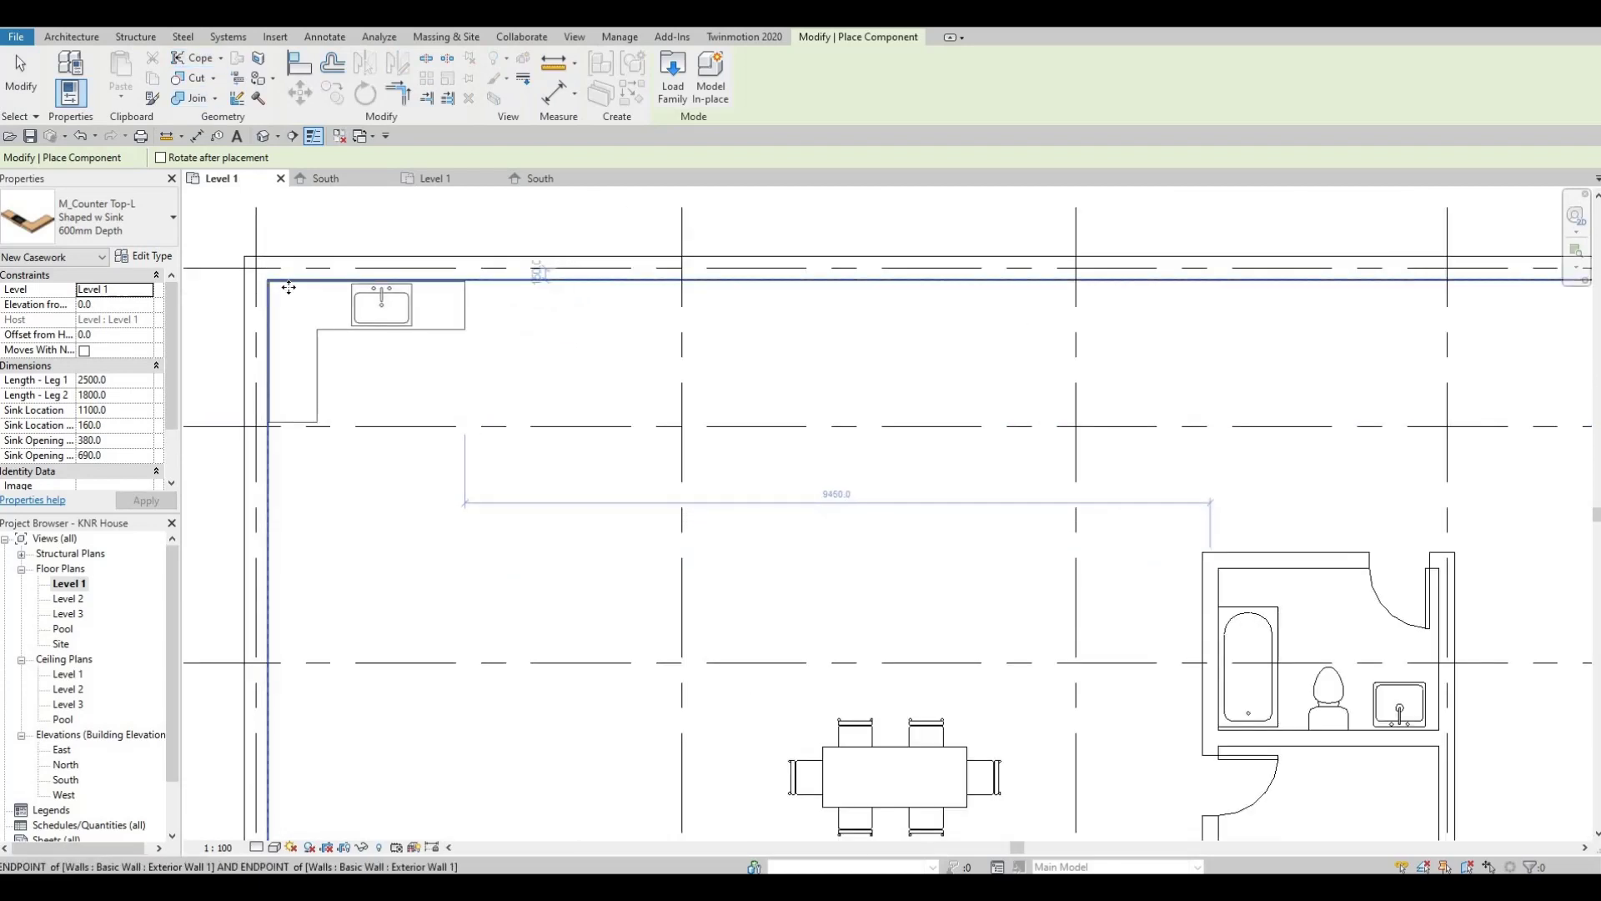
pyautogui.click(465, 284)
pyautogui.press('Escape')
pyautogui.press('Escape')
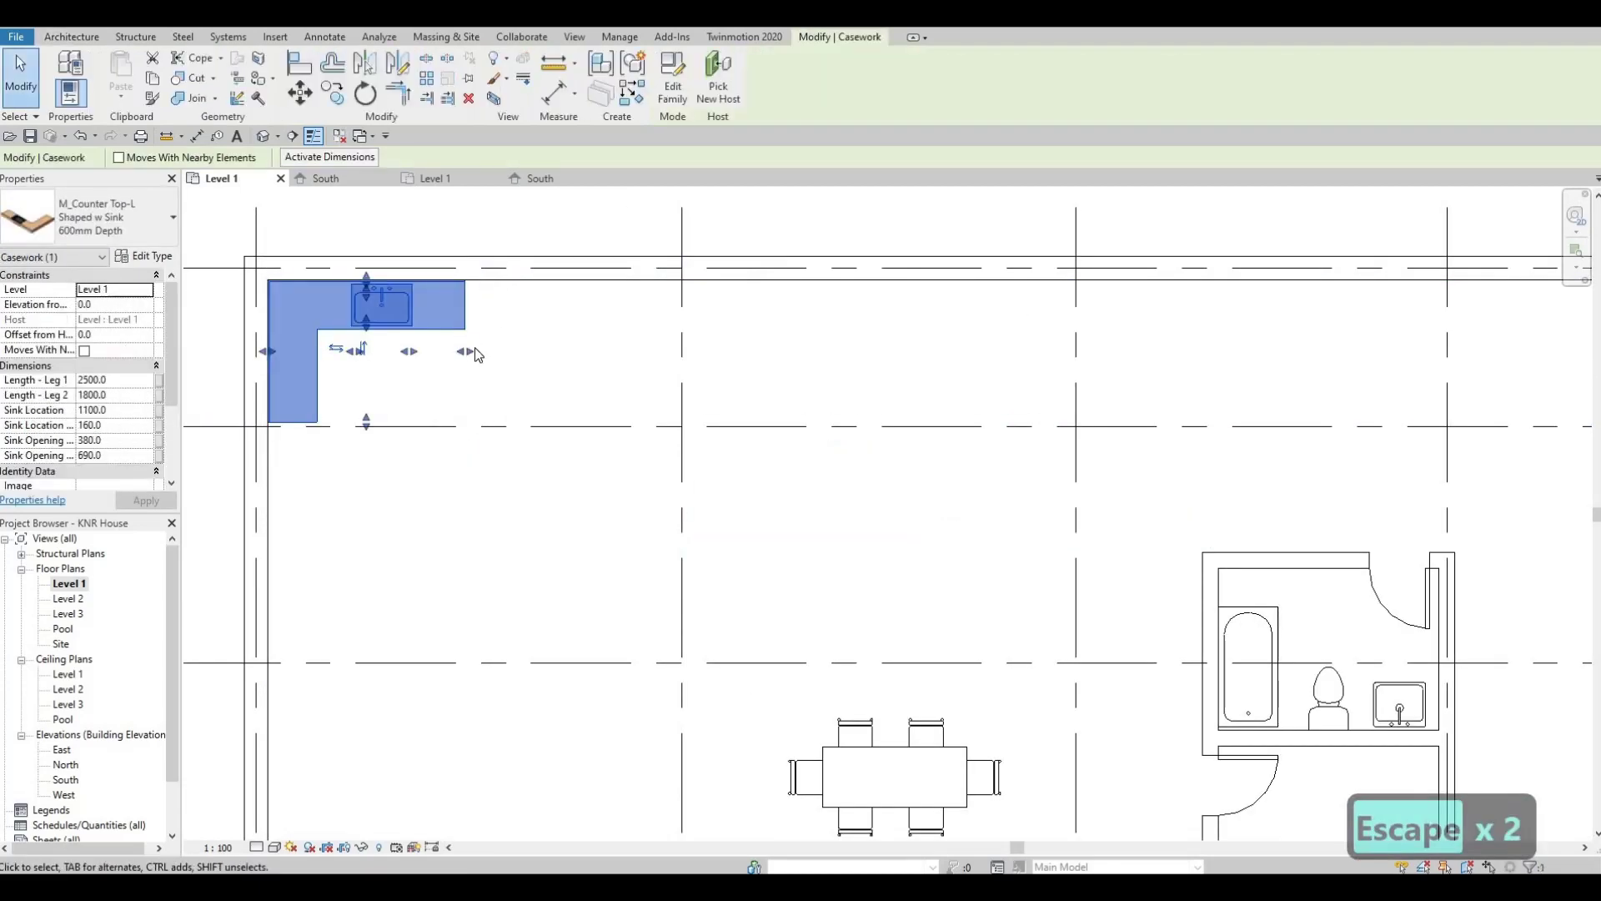
# Stretch the L-shaped counter top to about 3950 mm along the upper wall and about 2732 mm along the left wall.
pyautogui.moveTo(465, 351); pyautogui.dragTo(580, 351)
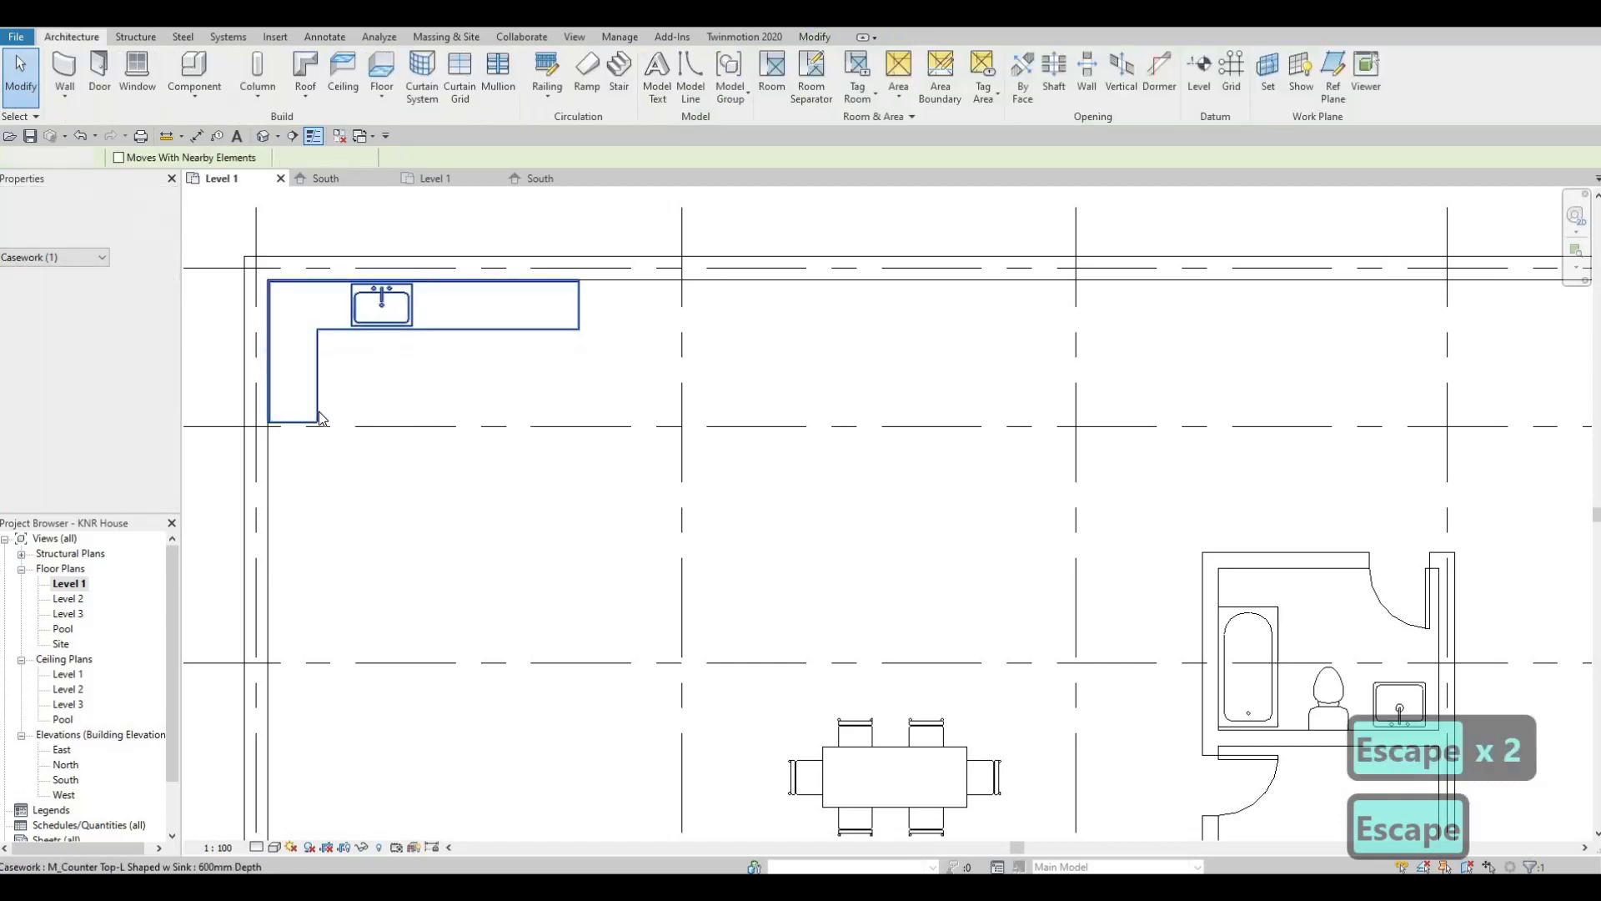
pyautogui.click(426, 431)
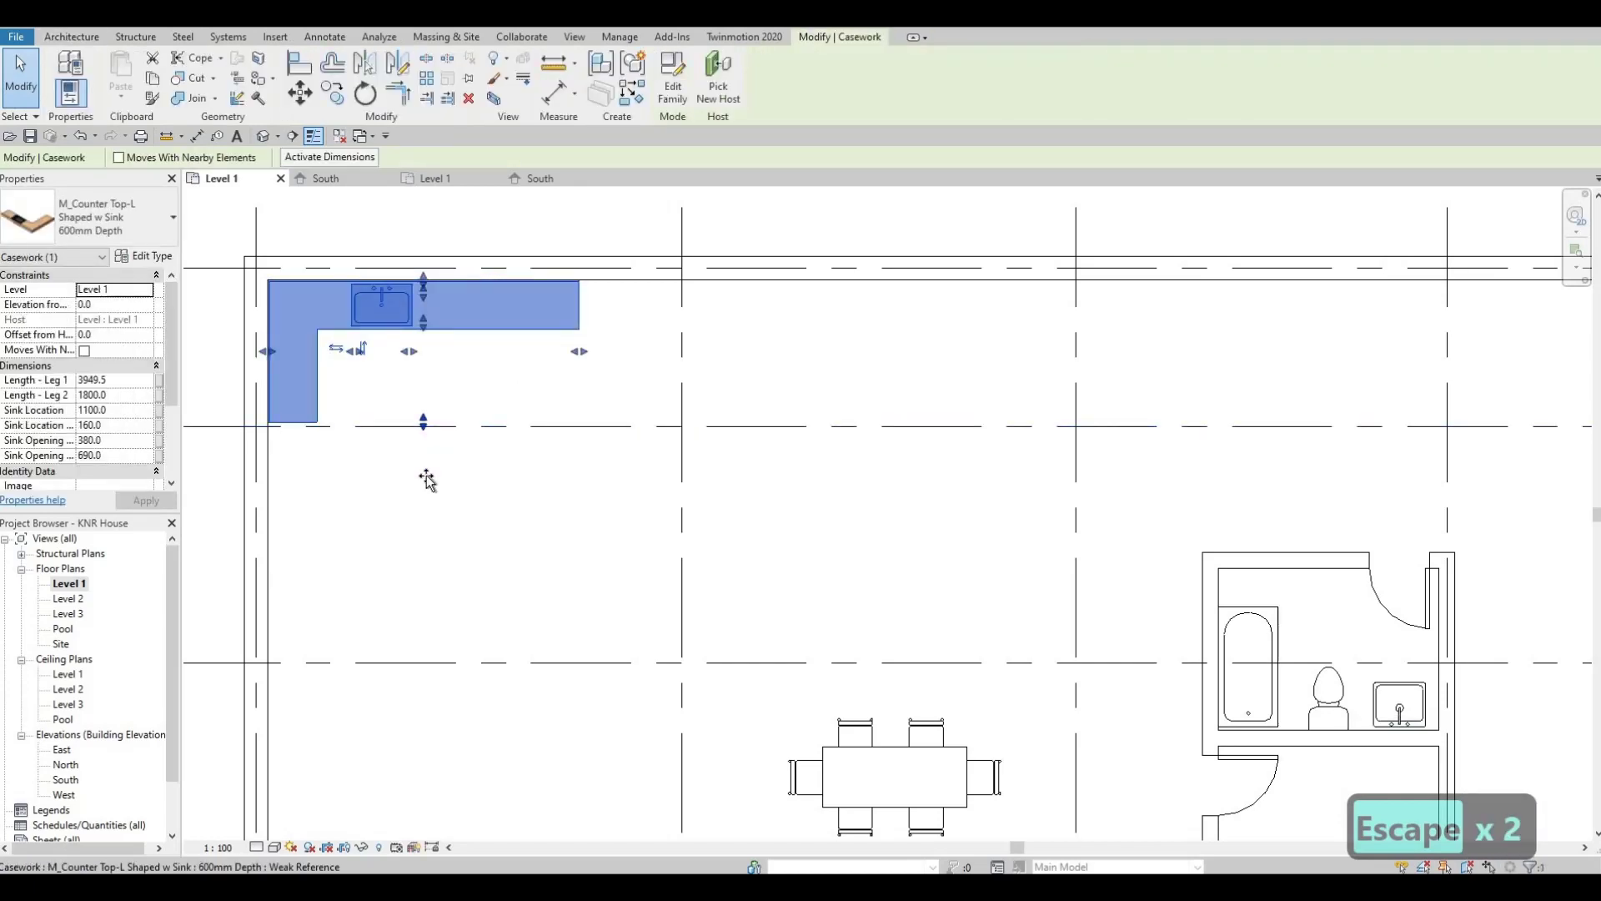
pyautogui.moveTo(426, 479)
pyautogui.mouseDown()
pyautogui.moveTo(426, 498)
pyautogui.moveTo(435, 474)
pyautogui.mouseUp()
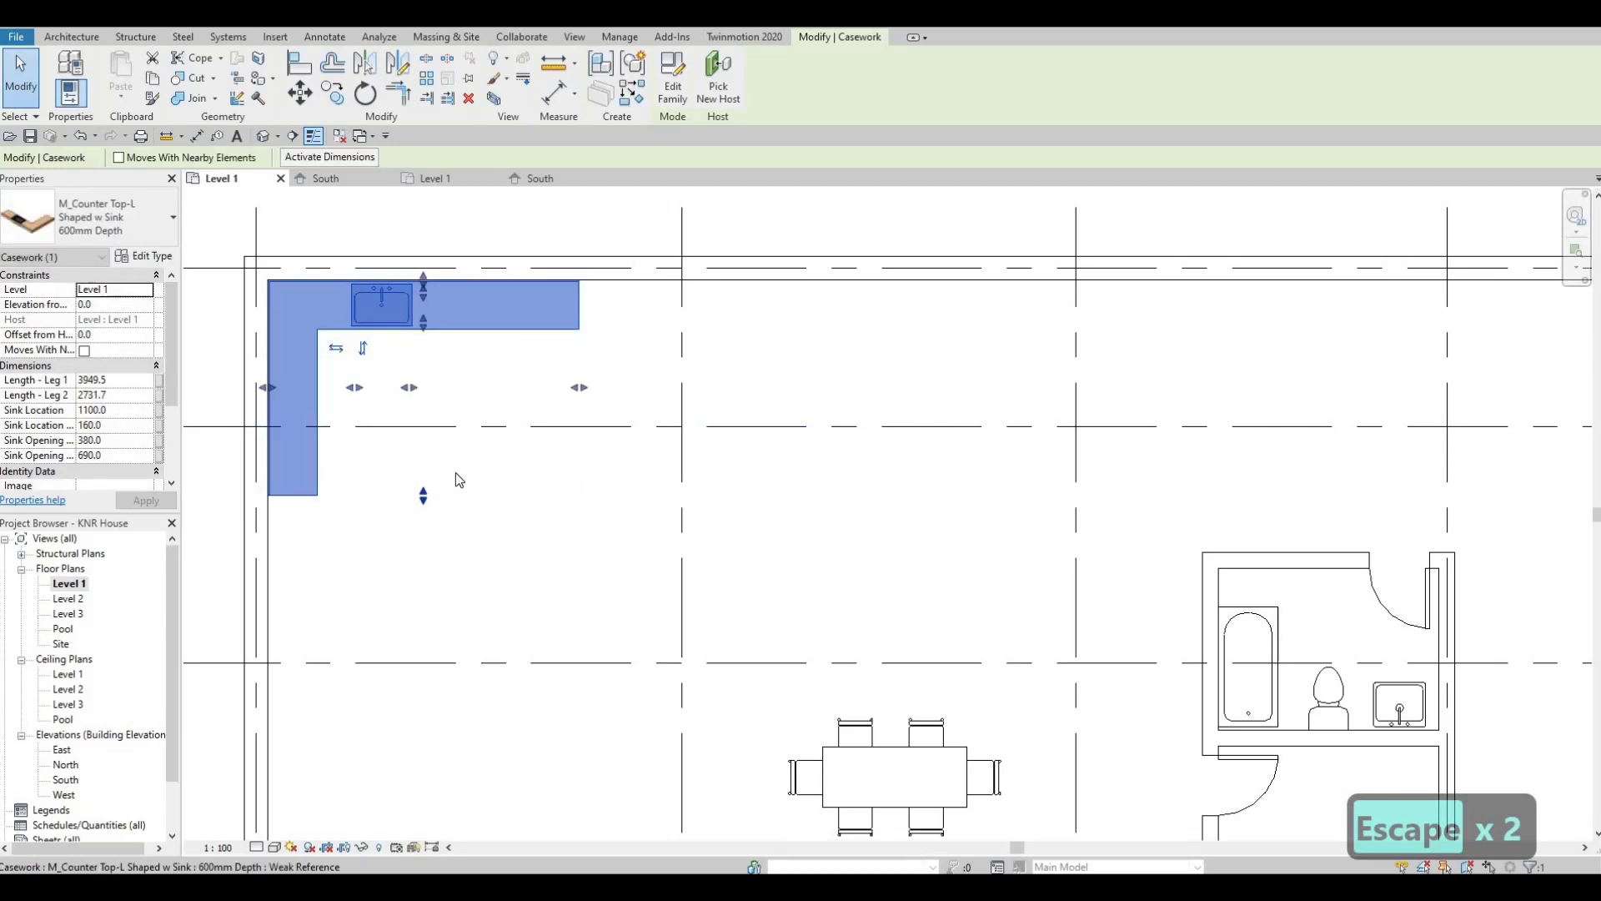
pyautogui.press('Escape')
pyautogui.press('Escape')
pyautogui.scroll(-2, 467, 480)
pyautogui.scroll(-3, 484, 513)
pyautogui.moveTo(478, 493); pyautogui.dragTo(479, 445, button='middle')
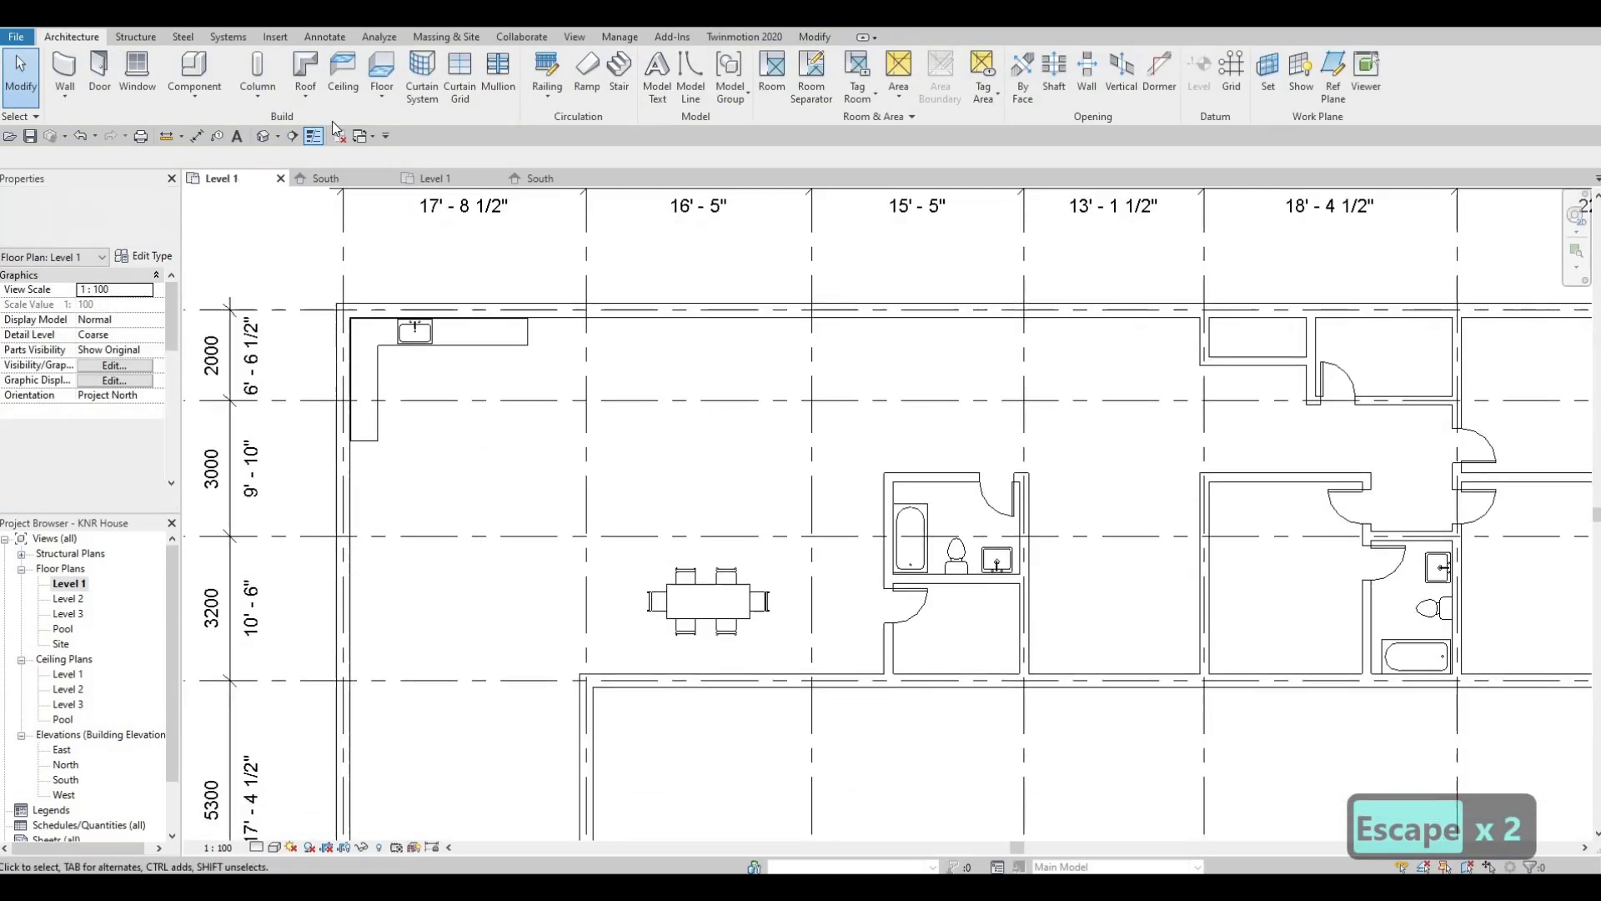
# Load the M_Counter Top-Island family from the Counter Tops folder into the project.
pyautogui.click(276, 37)
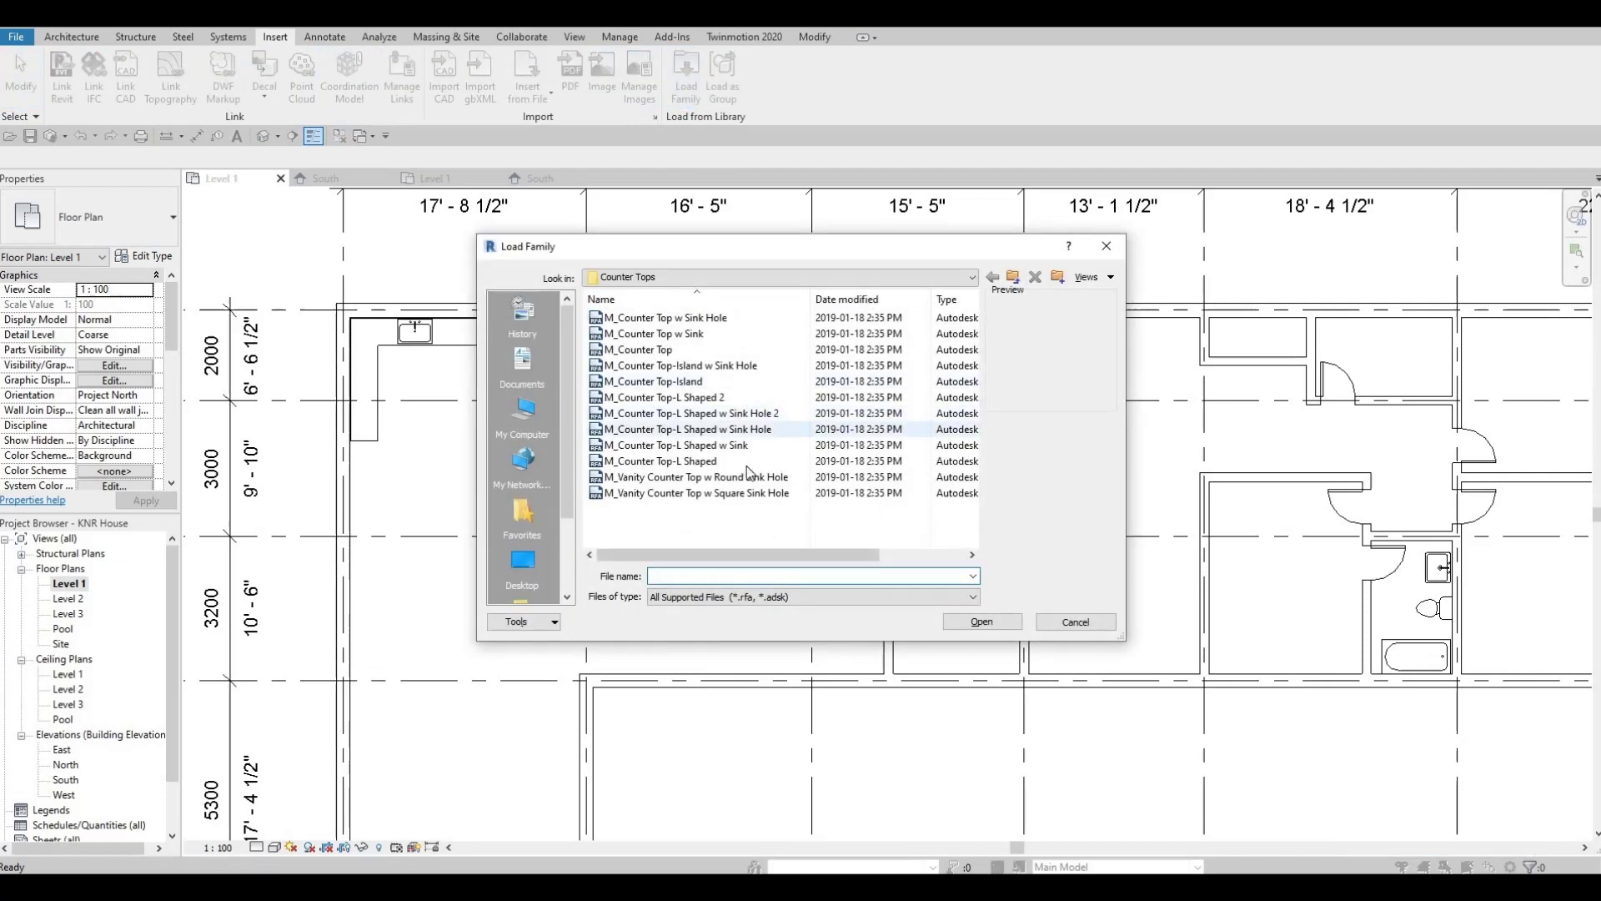
pyautogui.click(693, 371)
pyautogui.click(691, 384)
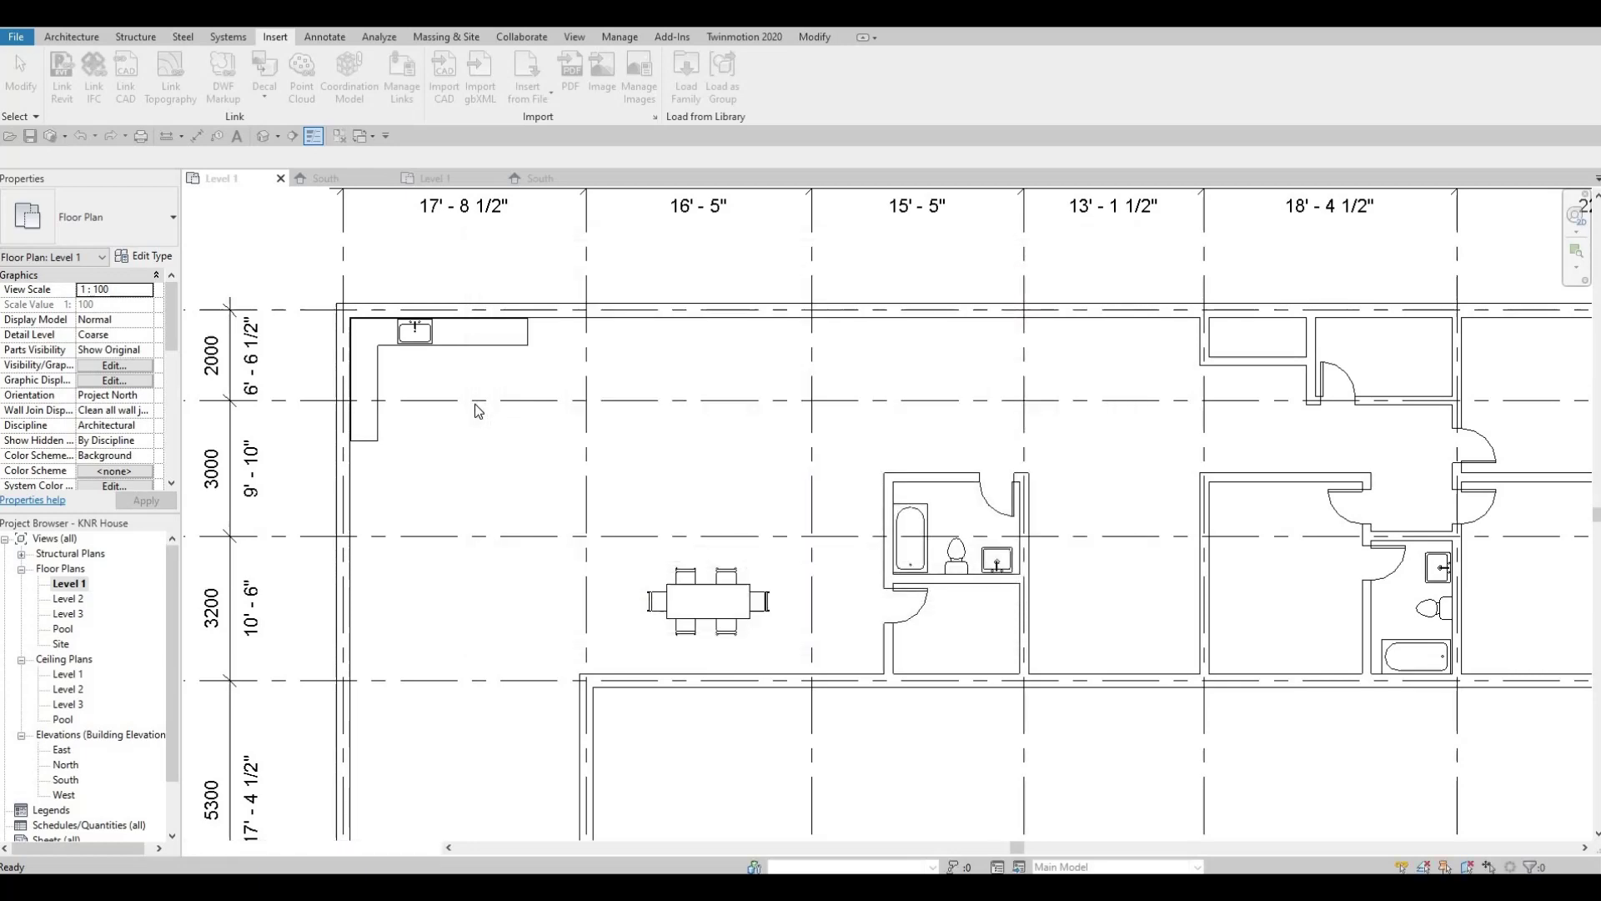
pyautogui.click(73, 37)
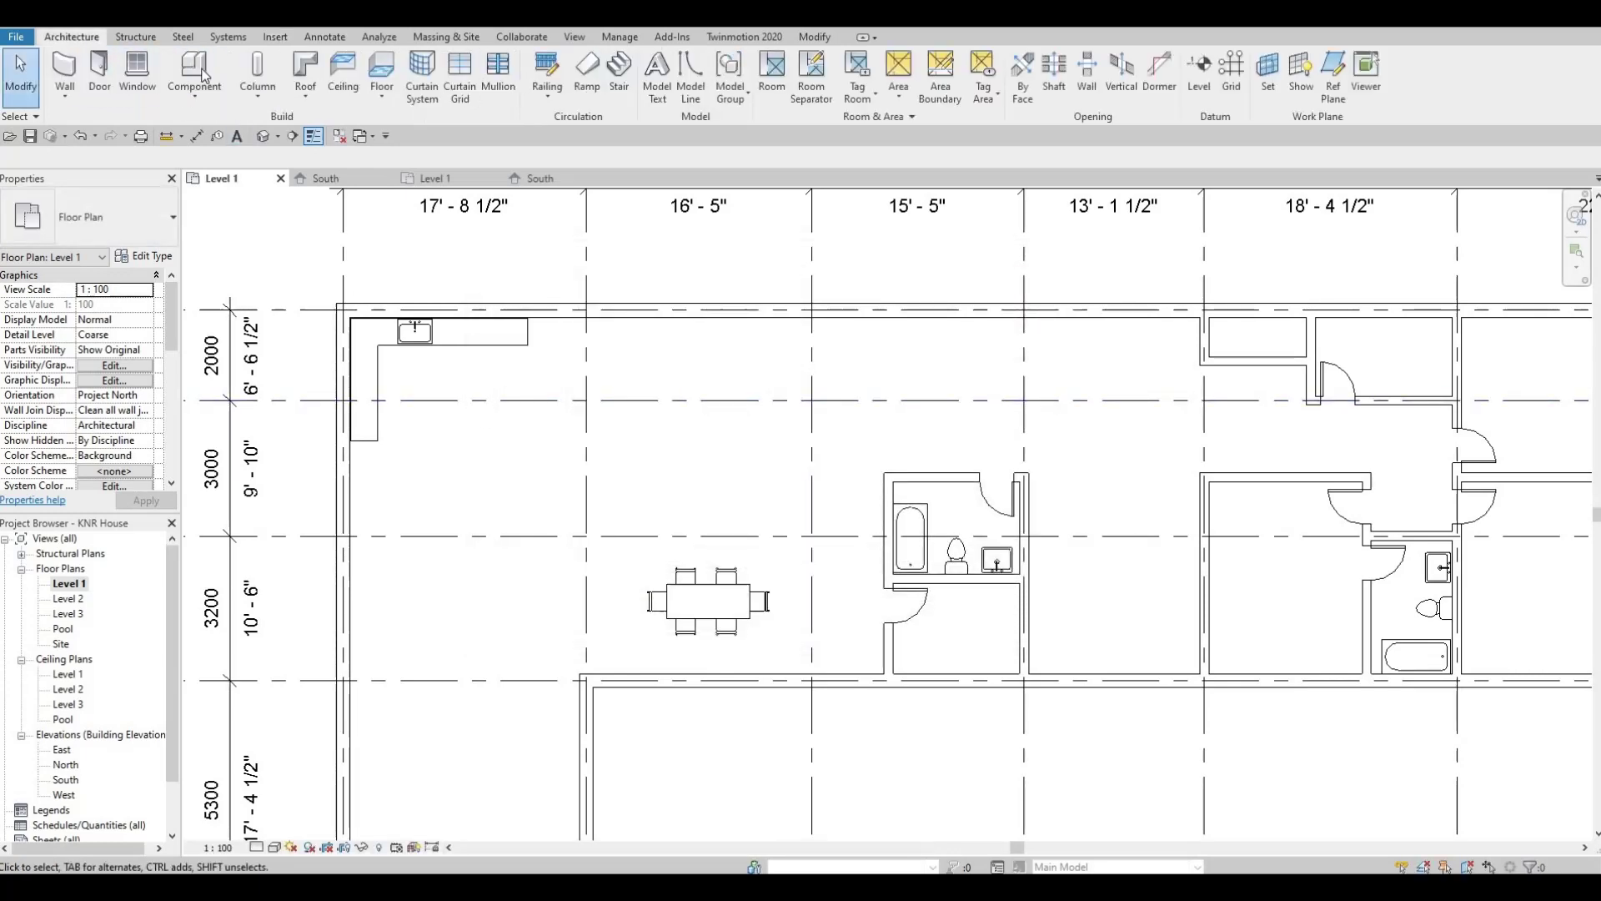
# Place an M_Counter Top-Island, 1220mm Depth, in the kitchen just below the inner corner of the L-shaped counter top.
pyautogui.press('c')
pyautogui.press('m')
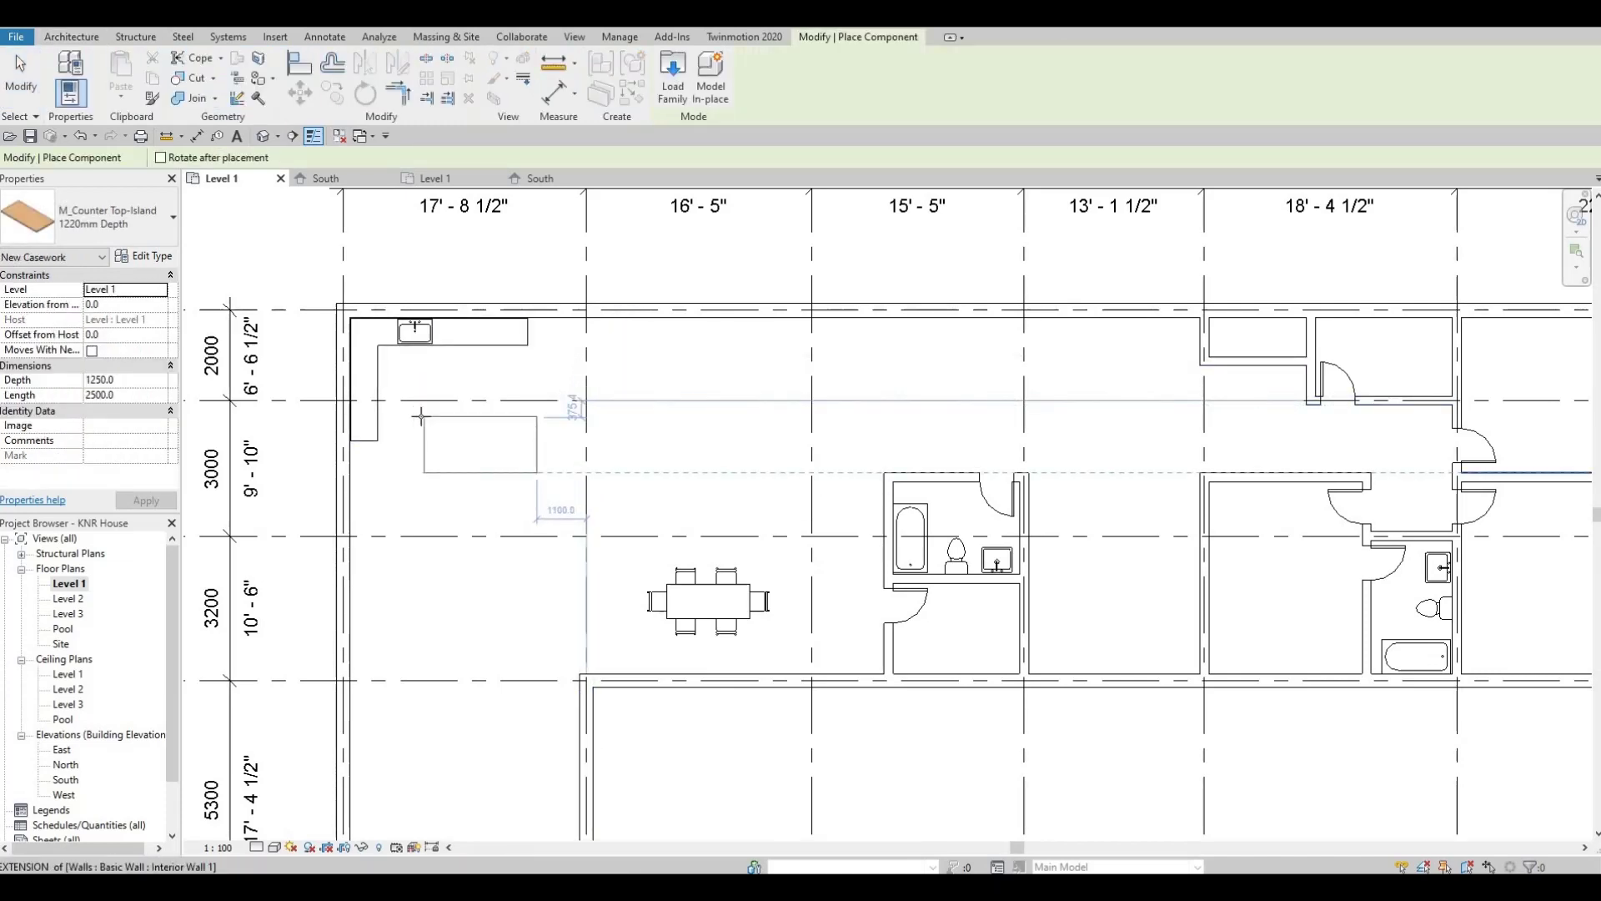
pyautogui.click(421, 415)
pyautogui.press('Escape')
pyautogui.press('Escape')
pyautogui.press('Escape')
pyautogui.moveTo(460, 373); pyautogui.dragTo(439, 403, button='middle')
pyautogui.scroll(-3, 498, 358)
pyautogui.scroll(2, 437, 410)
pyautogui.scroll(2, 438, 398)
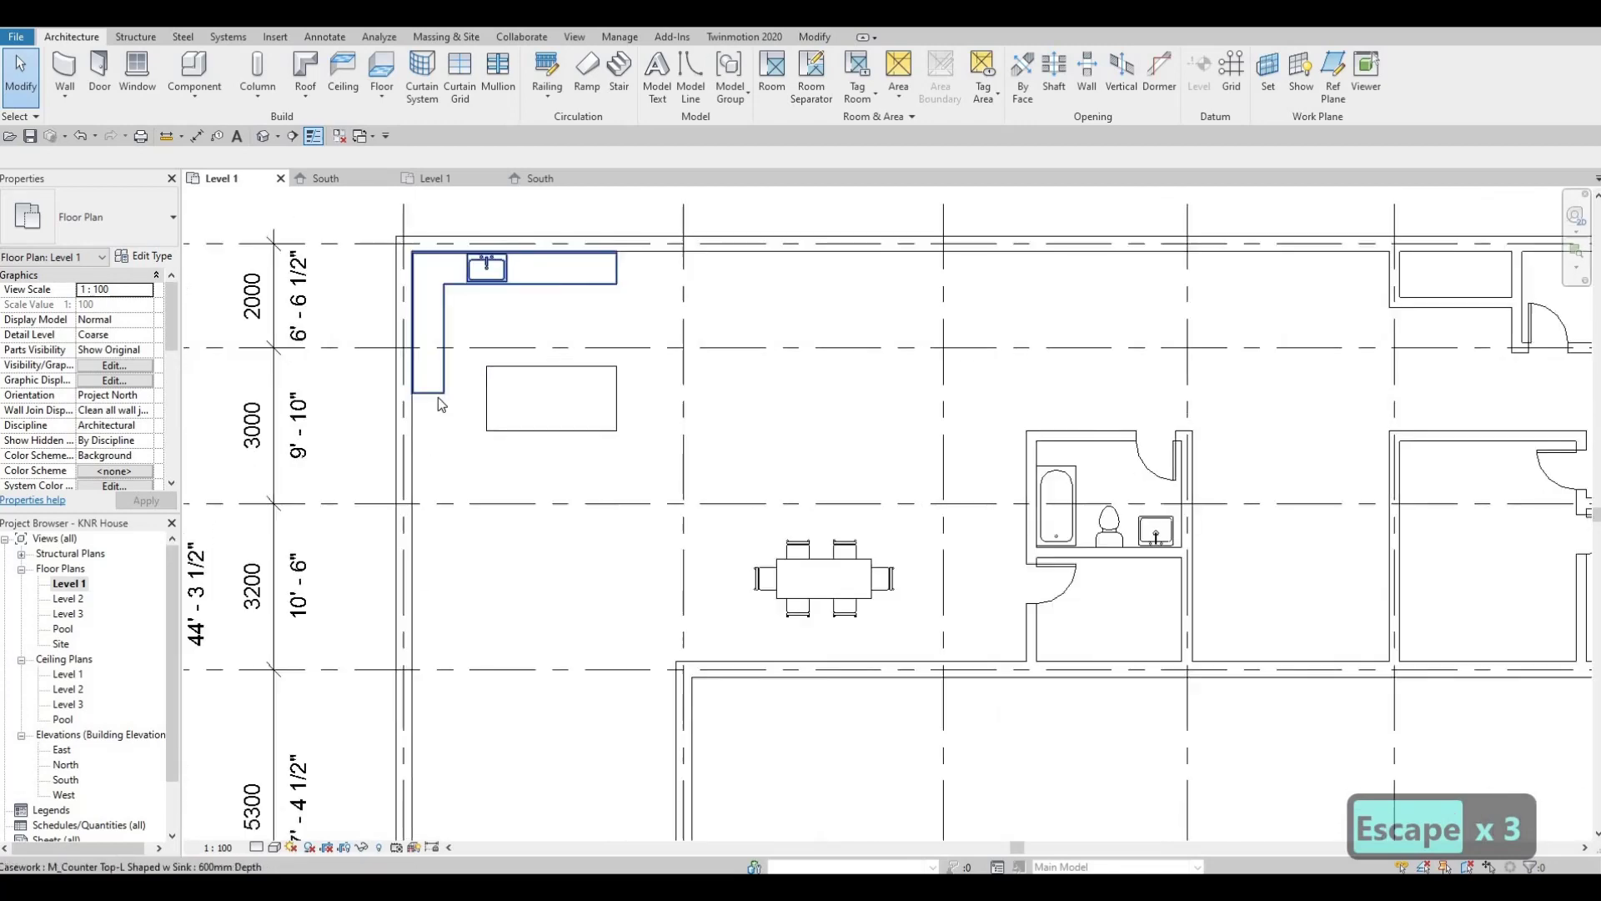
pyautogui.click(442, 397)
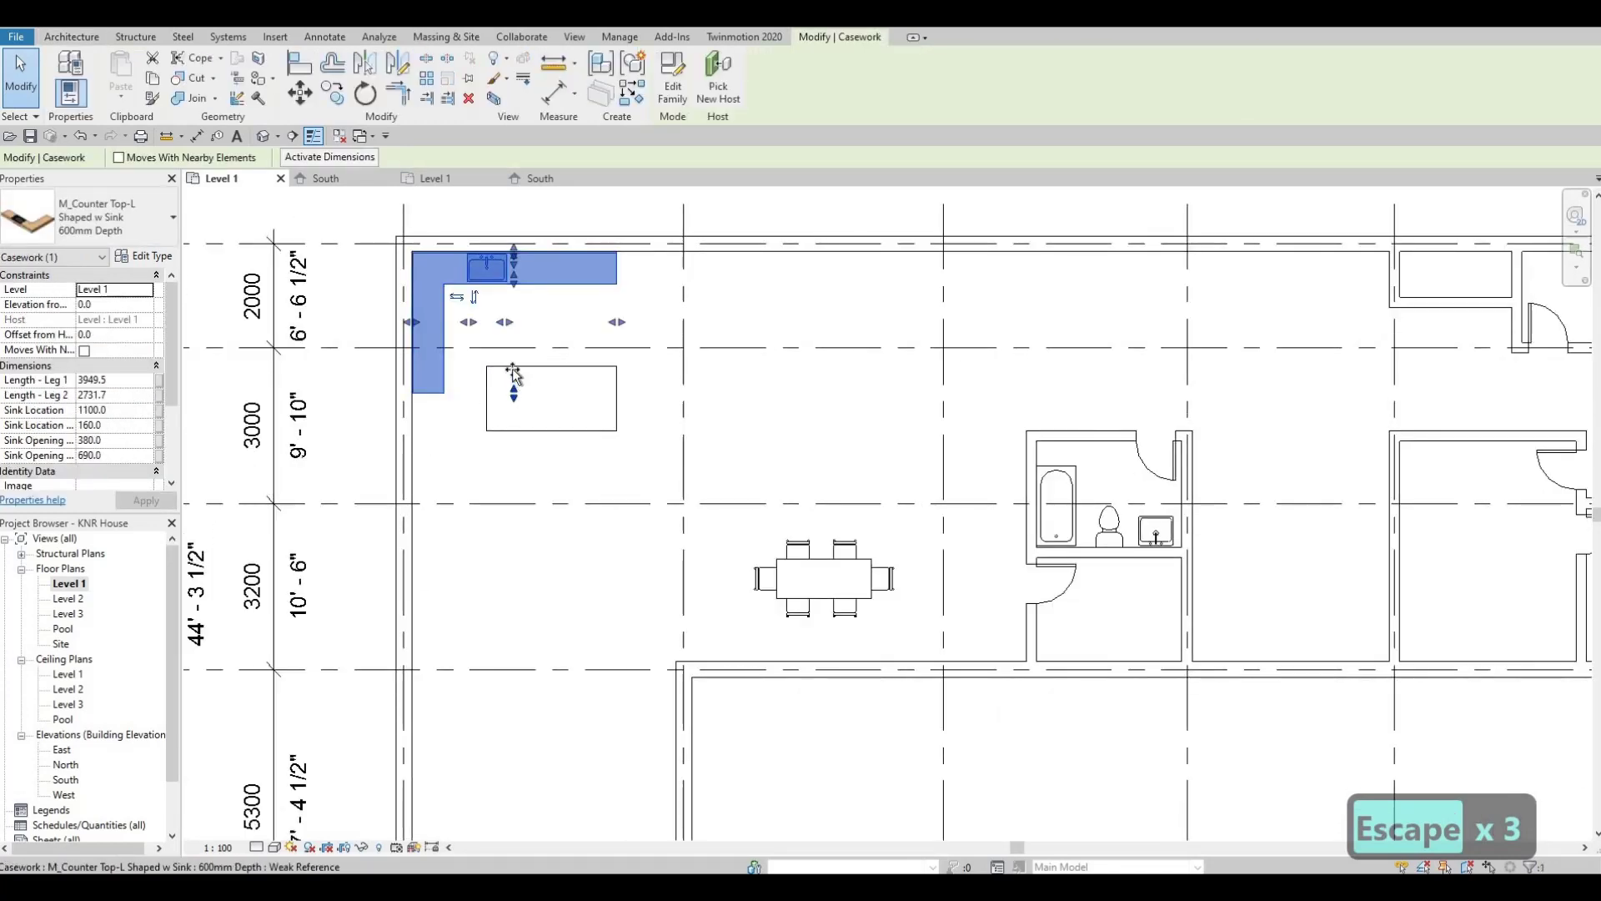
pyautogui.moveTo(513, 374); pyautogui.dragTo(555, 402)
pyautogui.press('Escape')
pyautogui.press('Escape')
pyautogui.moveTo(548, 400); pyautogui.dragTo(531, 432, button='middle')
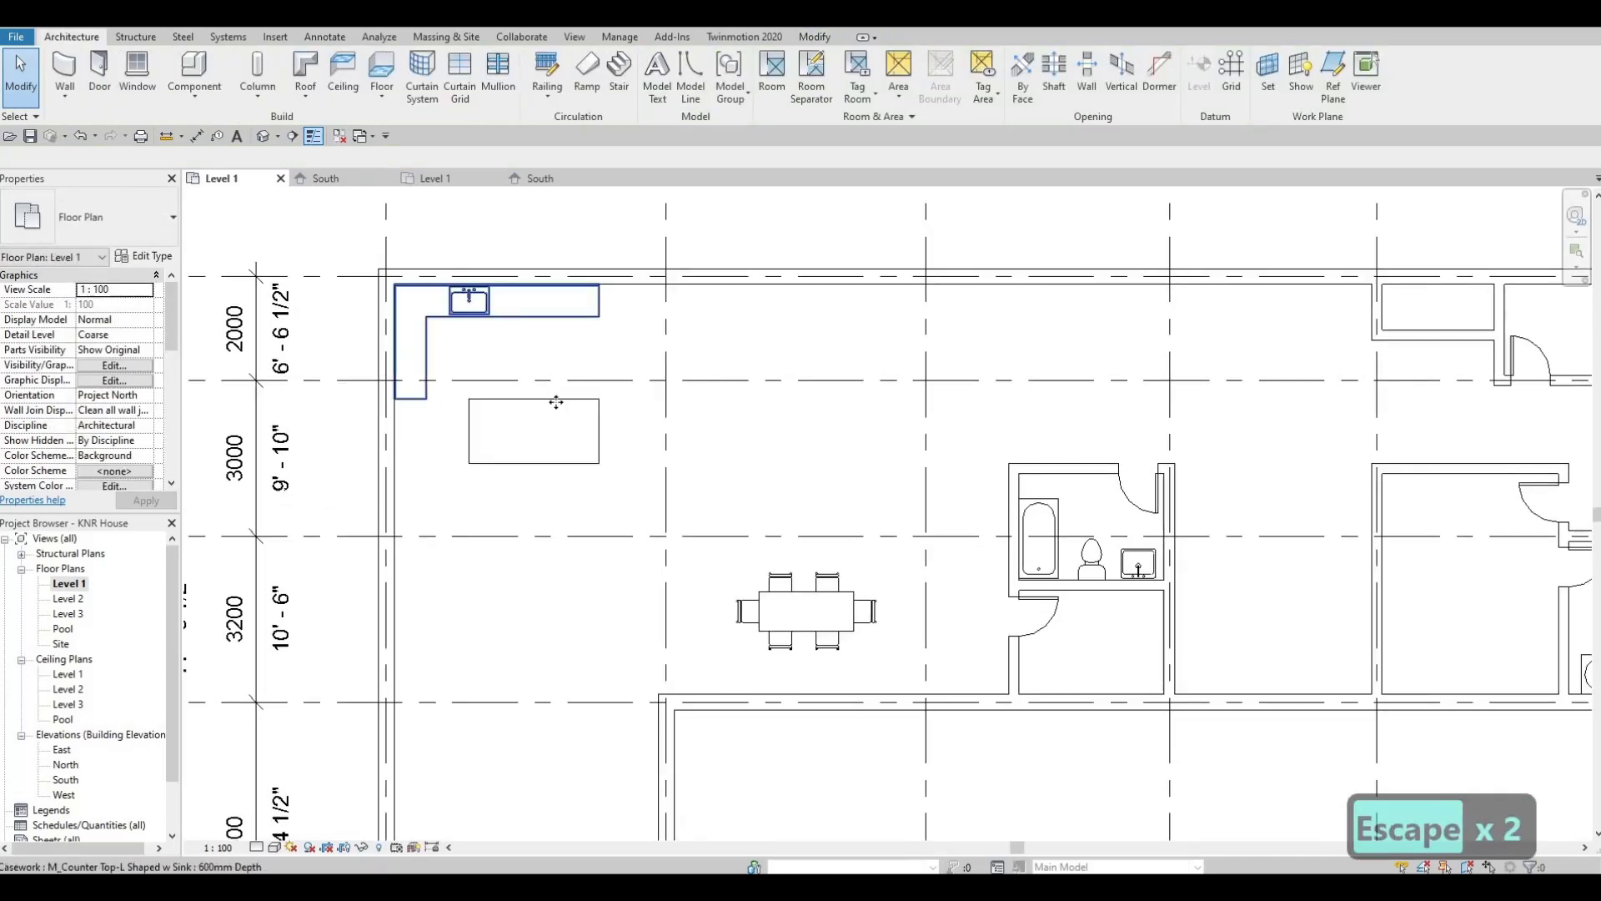
pyautogui.click(578, 414)
pyautogui.press('Escape')
# Nudge the island counter top upward until its upper edge lines up with grid line B.
pyautogui.click(597, 451)
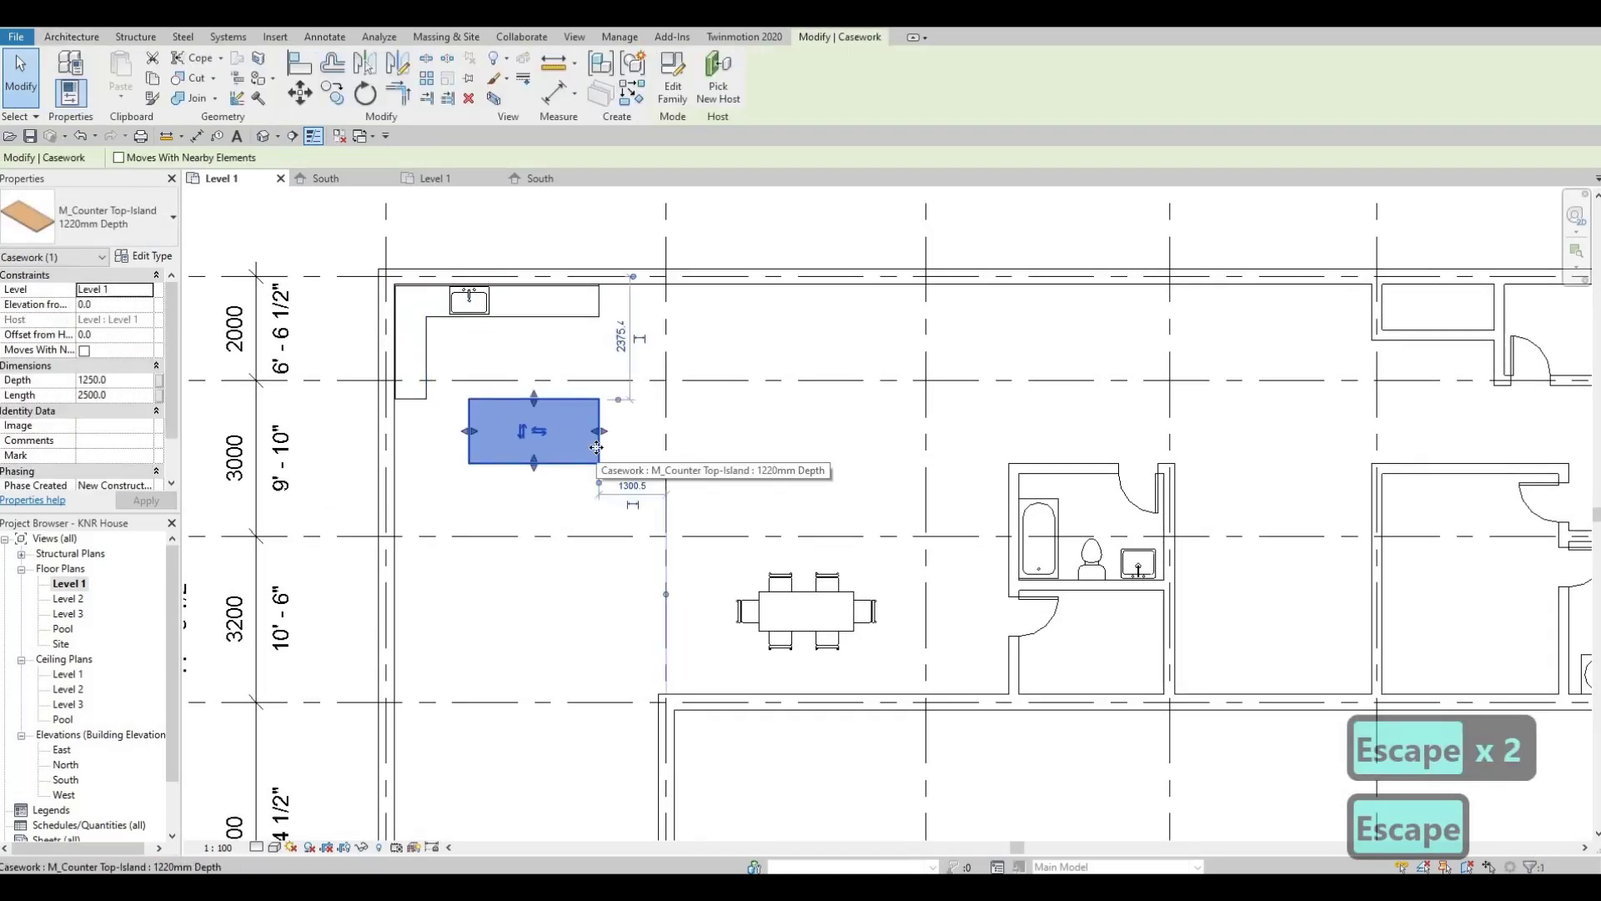
pyautogui.press('Up')
pyautogui.press('Up')
pyautogui.press('Up')
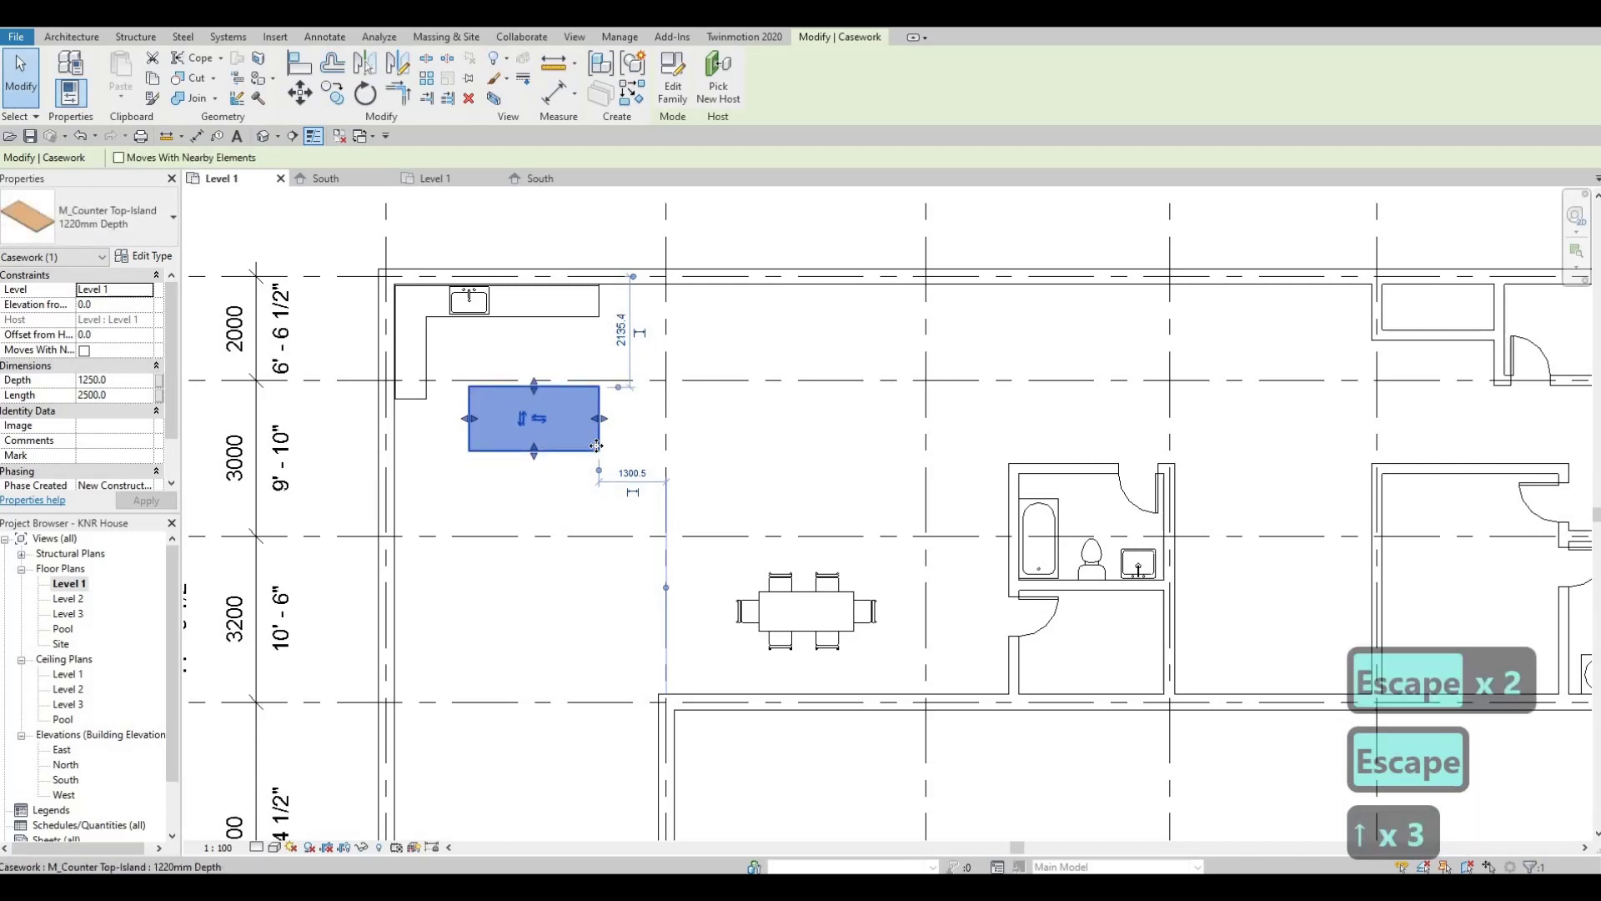
pyautogui.press('Up')
pyautogui.press('Up')
pyautogui.press('Up')
pyautogui.press('Escape')
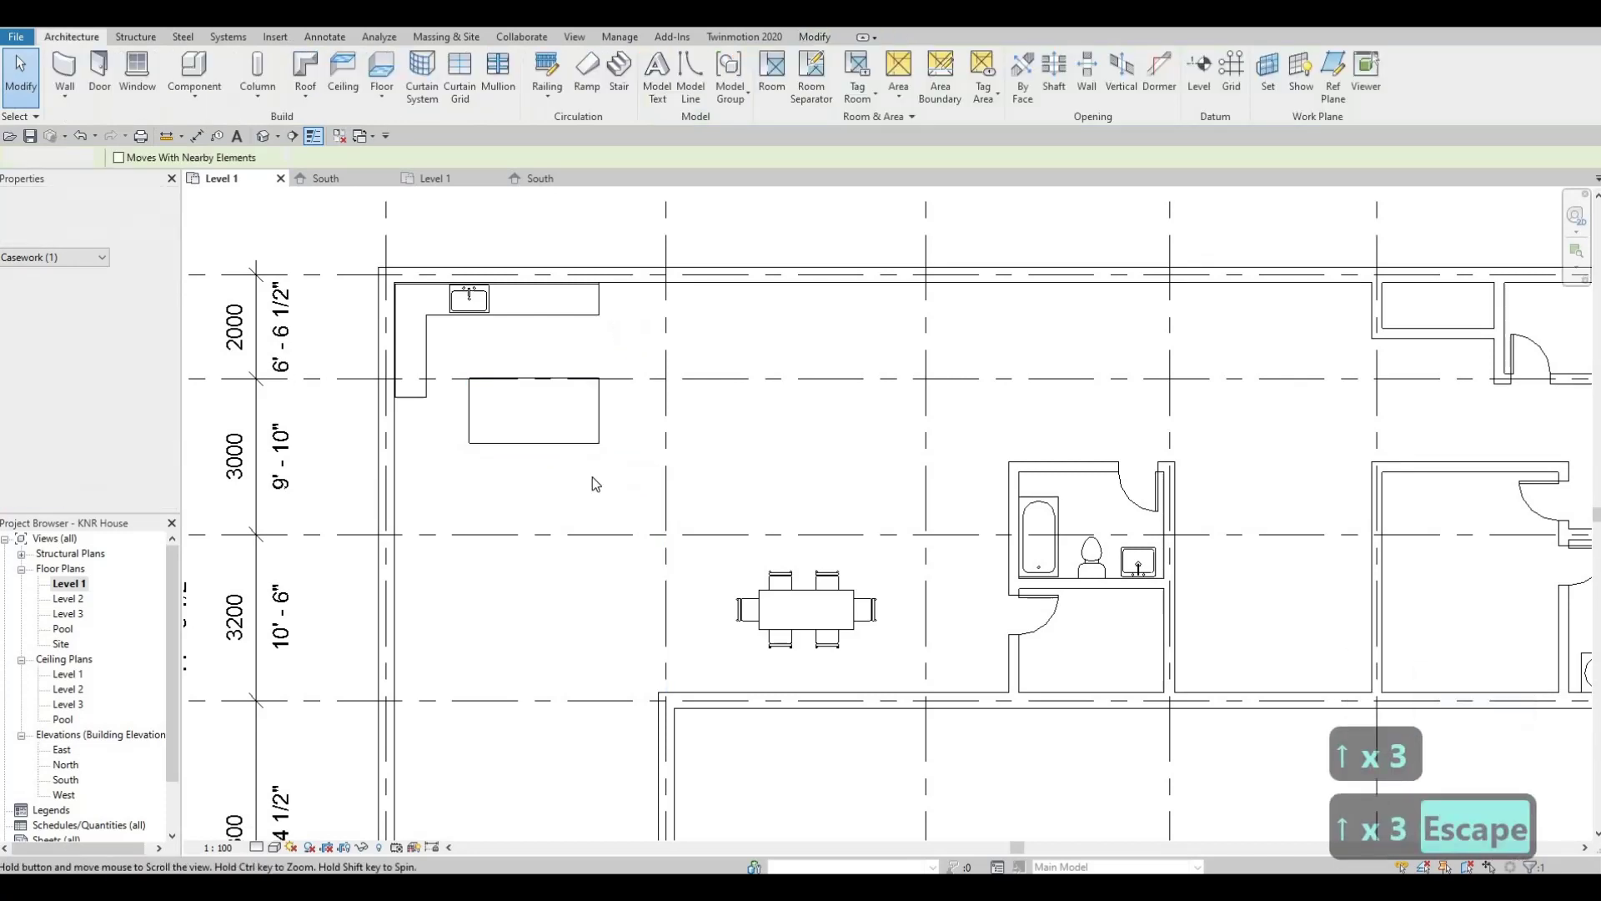
# Place two M_Chair-Breuer chairs in a row along the lower side of the kitchen island, about 900 mm apart.
pyautogui.scroll(-2, 592, 482)
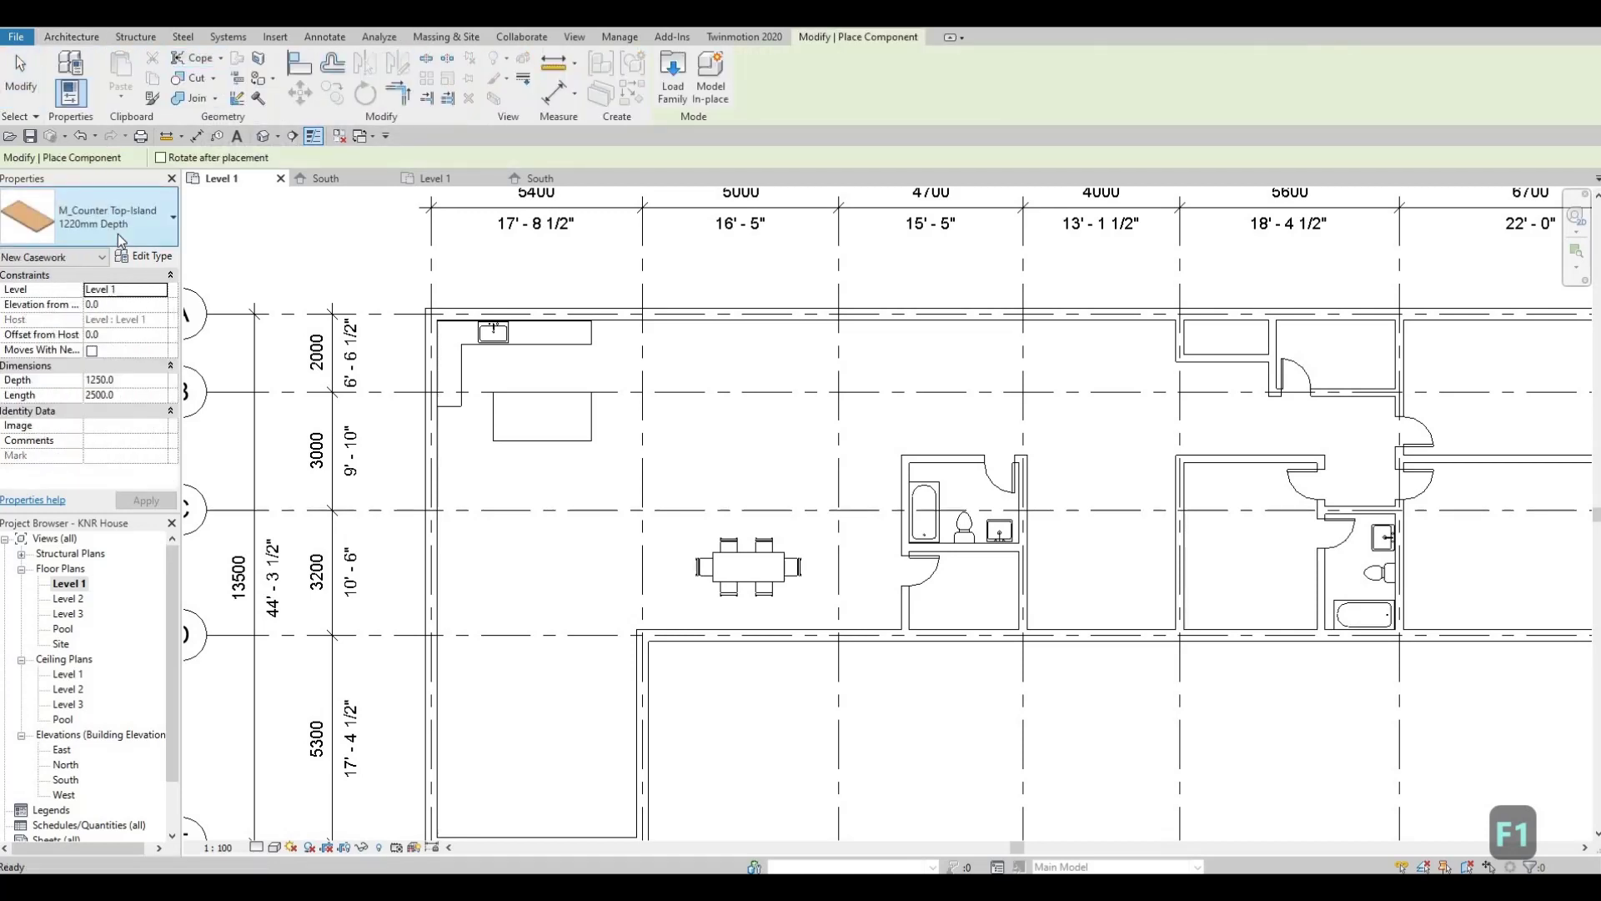
pyautogui.click(118, 233)
pyautogui.click(71, 310)
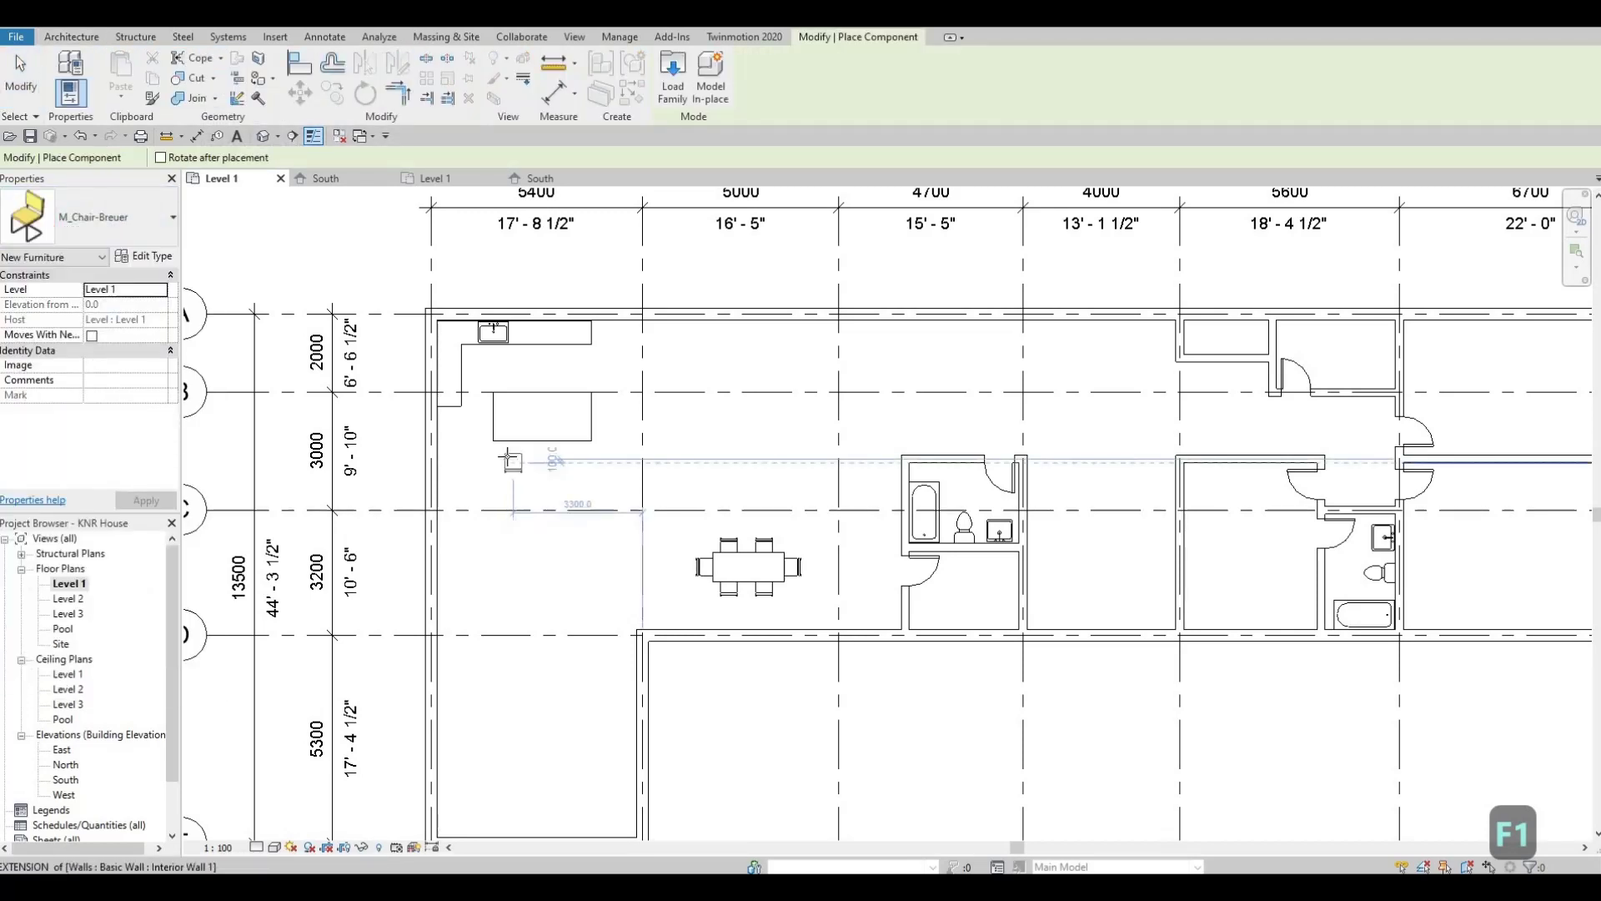
pyautogui.scroll(2, 511, 469)
pyautogui.click(527, 451)
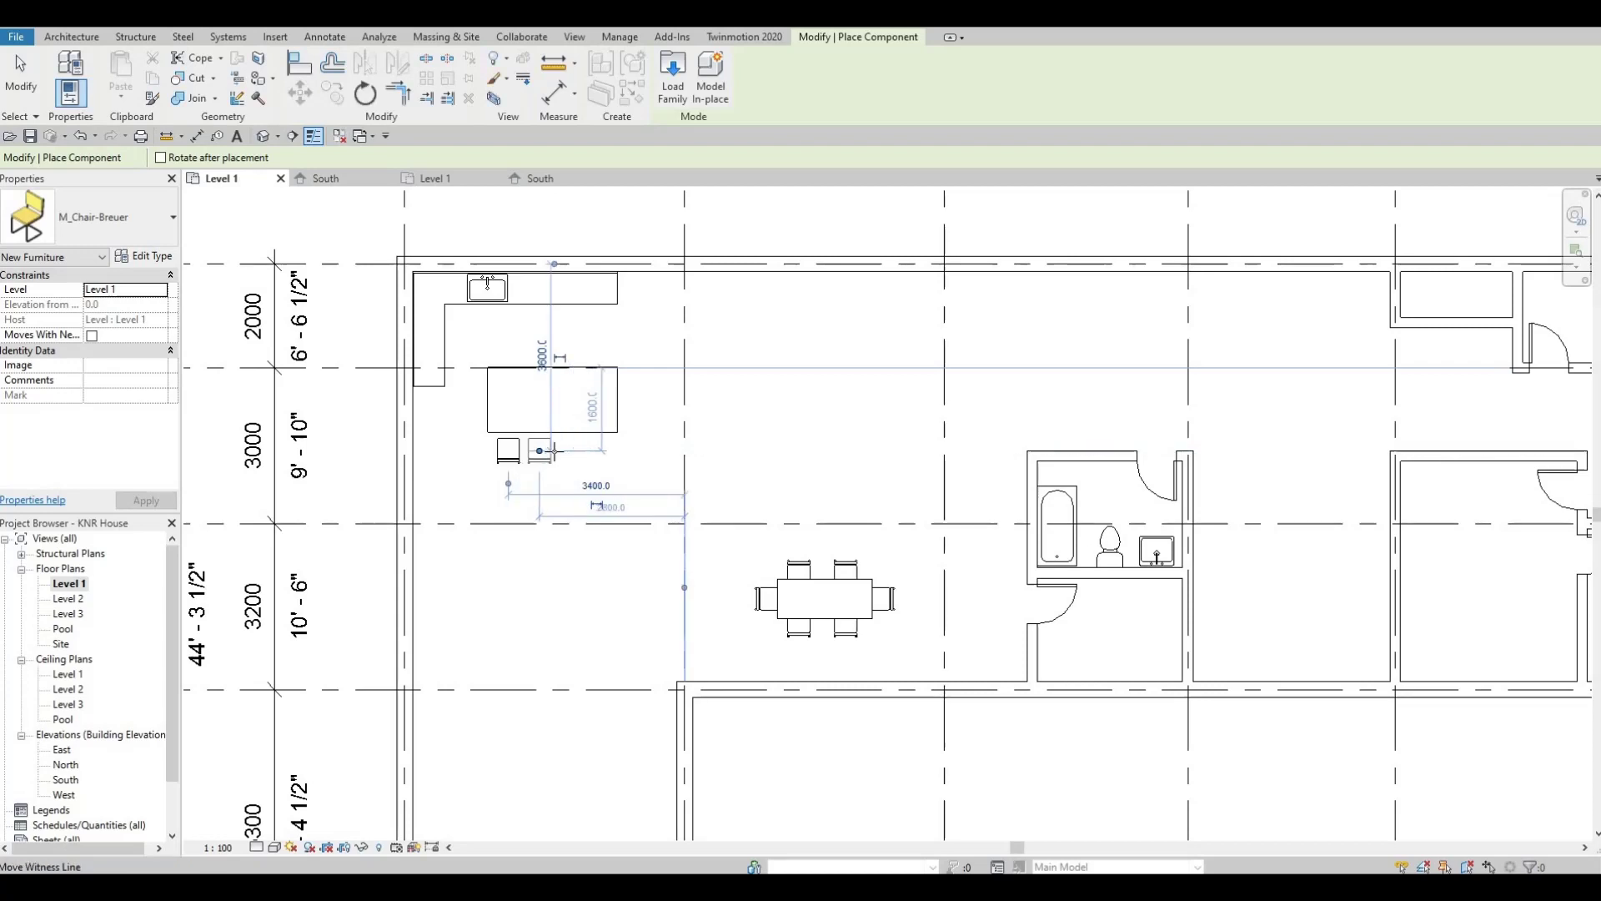
pyautogui.click(598, 458)
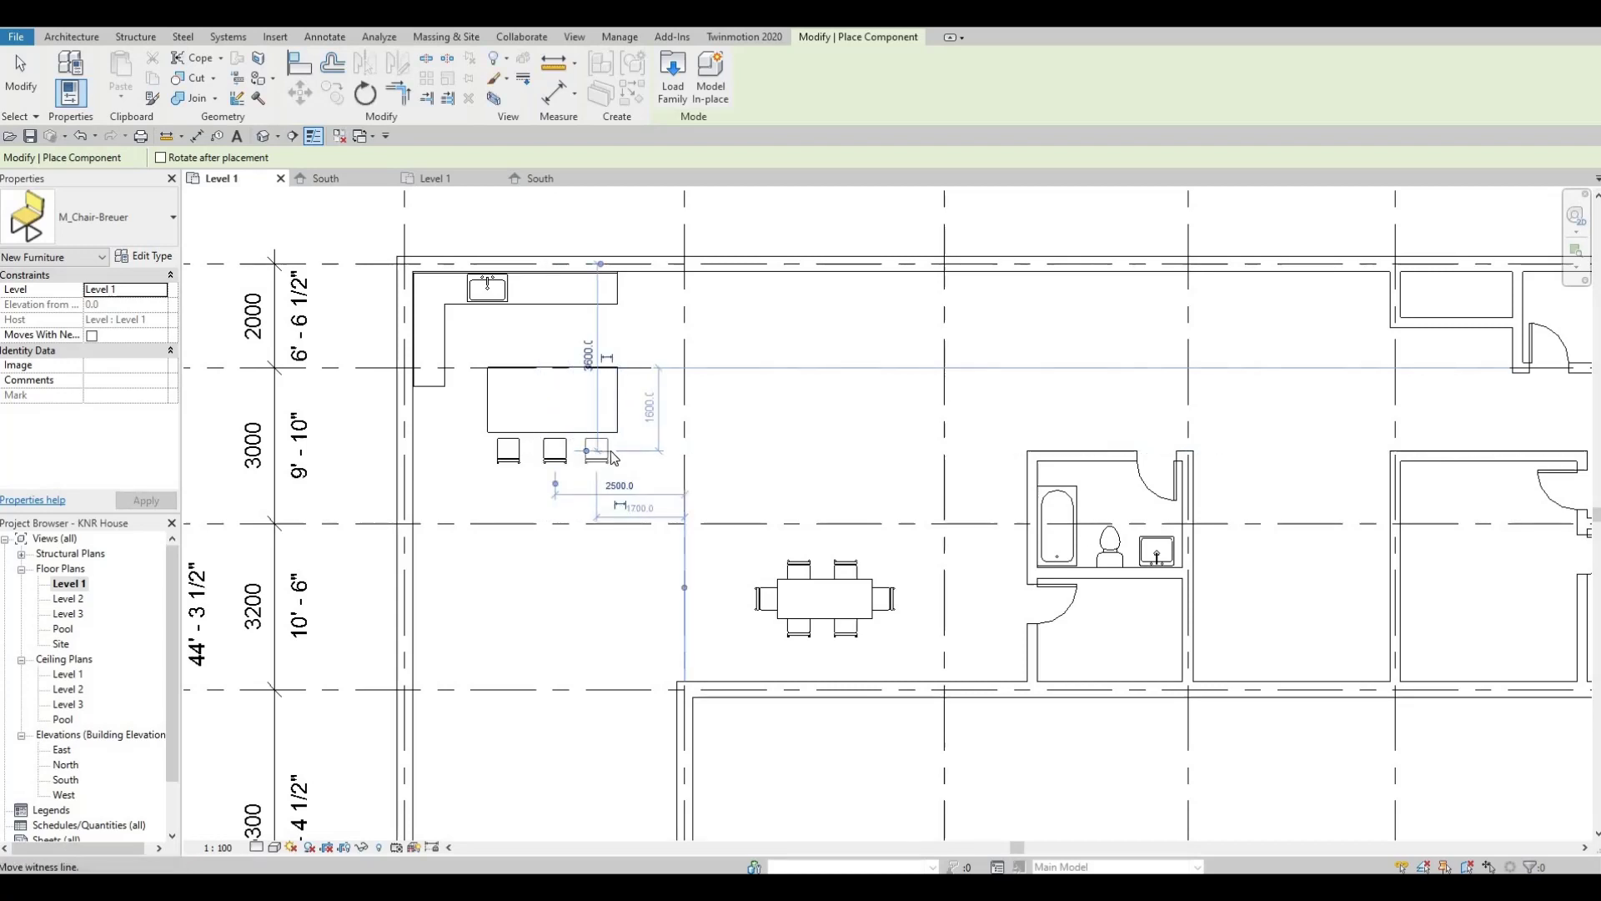
pyautogui.press('Escape')
pyautogui.press('Escape')
pyautogui.moveTo(408, 219); pyautogui.dragTo(377, 258, button='middle')
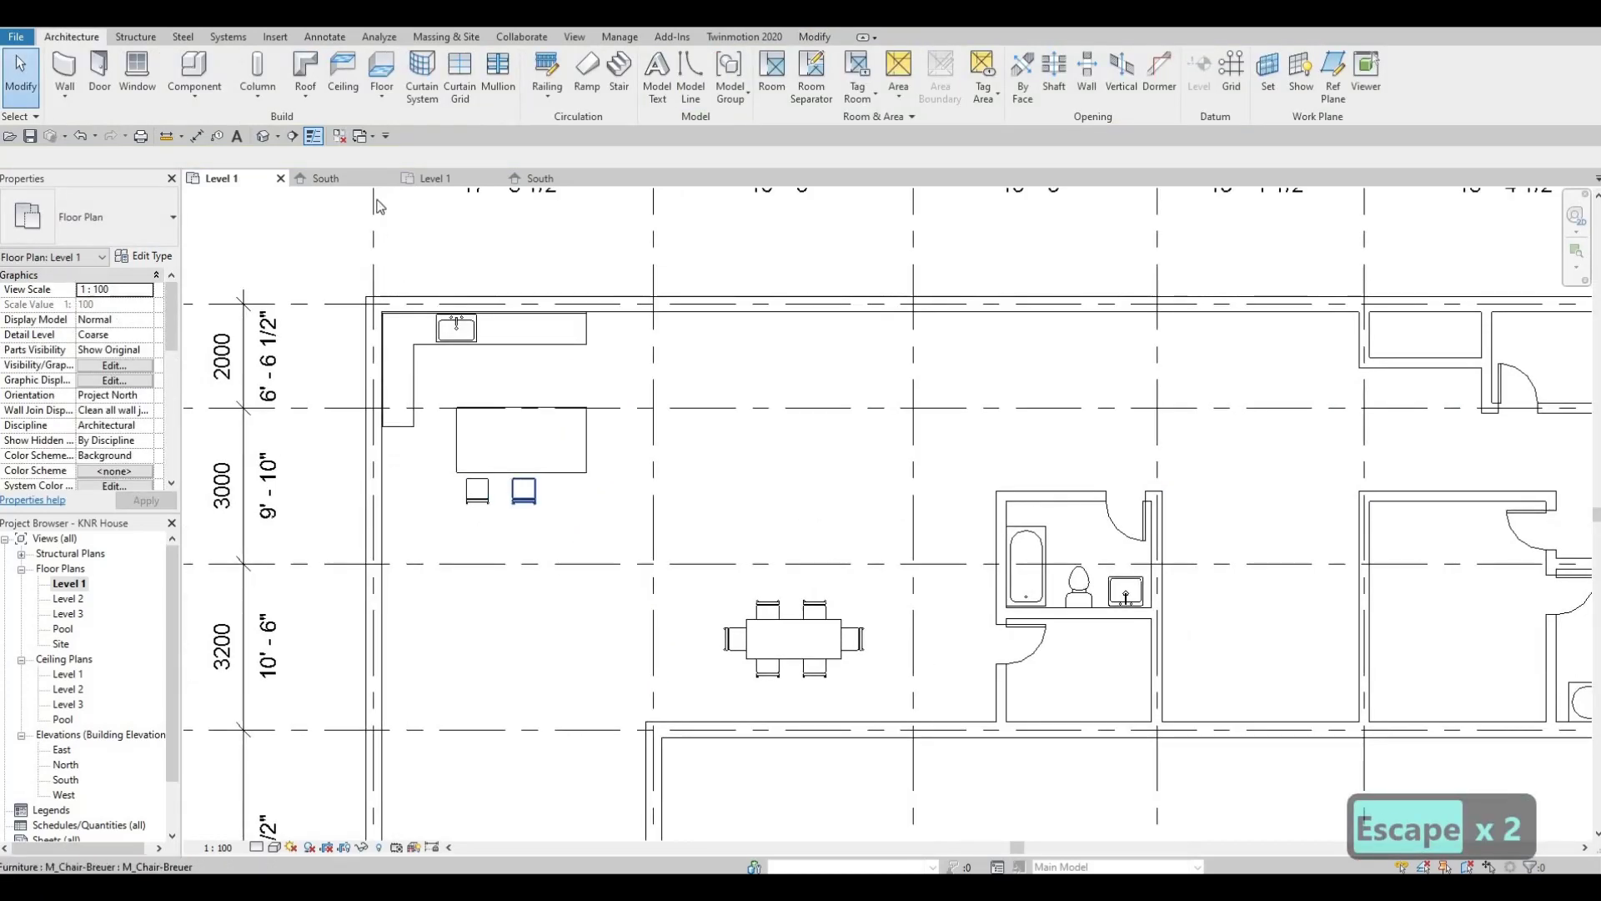
# Create a similar third M_Chair-Breuer chair beside the two existing ones, below the right end of the island.
pyautogui.click(523, 491)
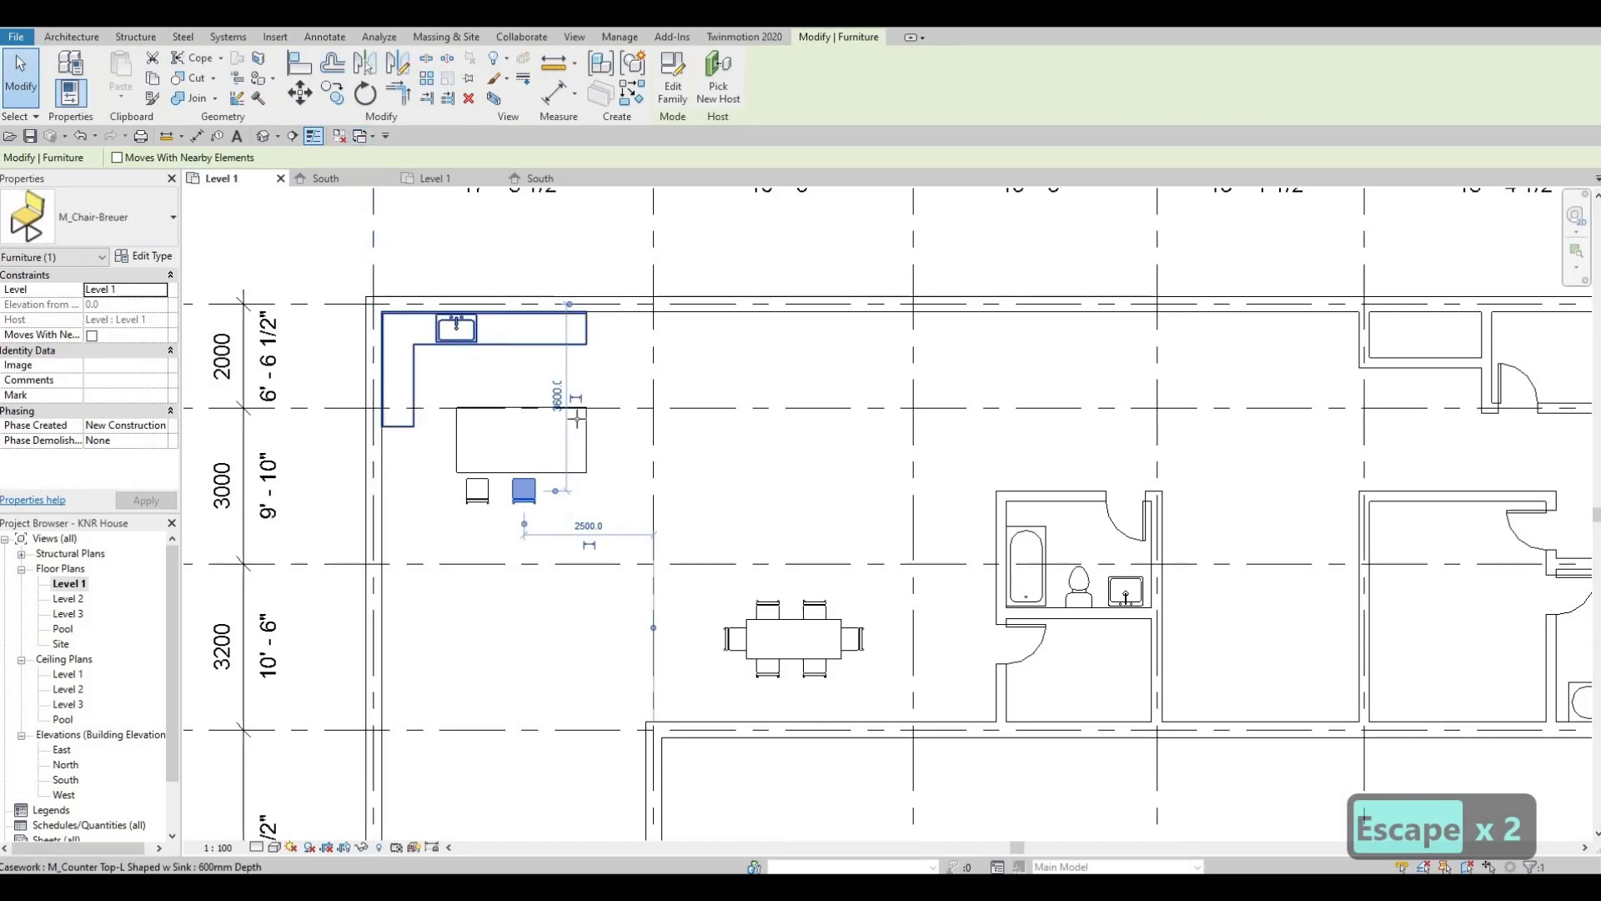
pyautogui.press('c')
pyautogui.press('s')
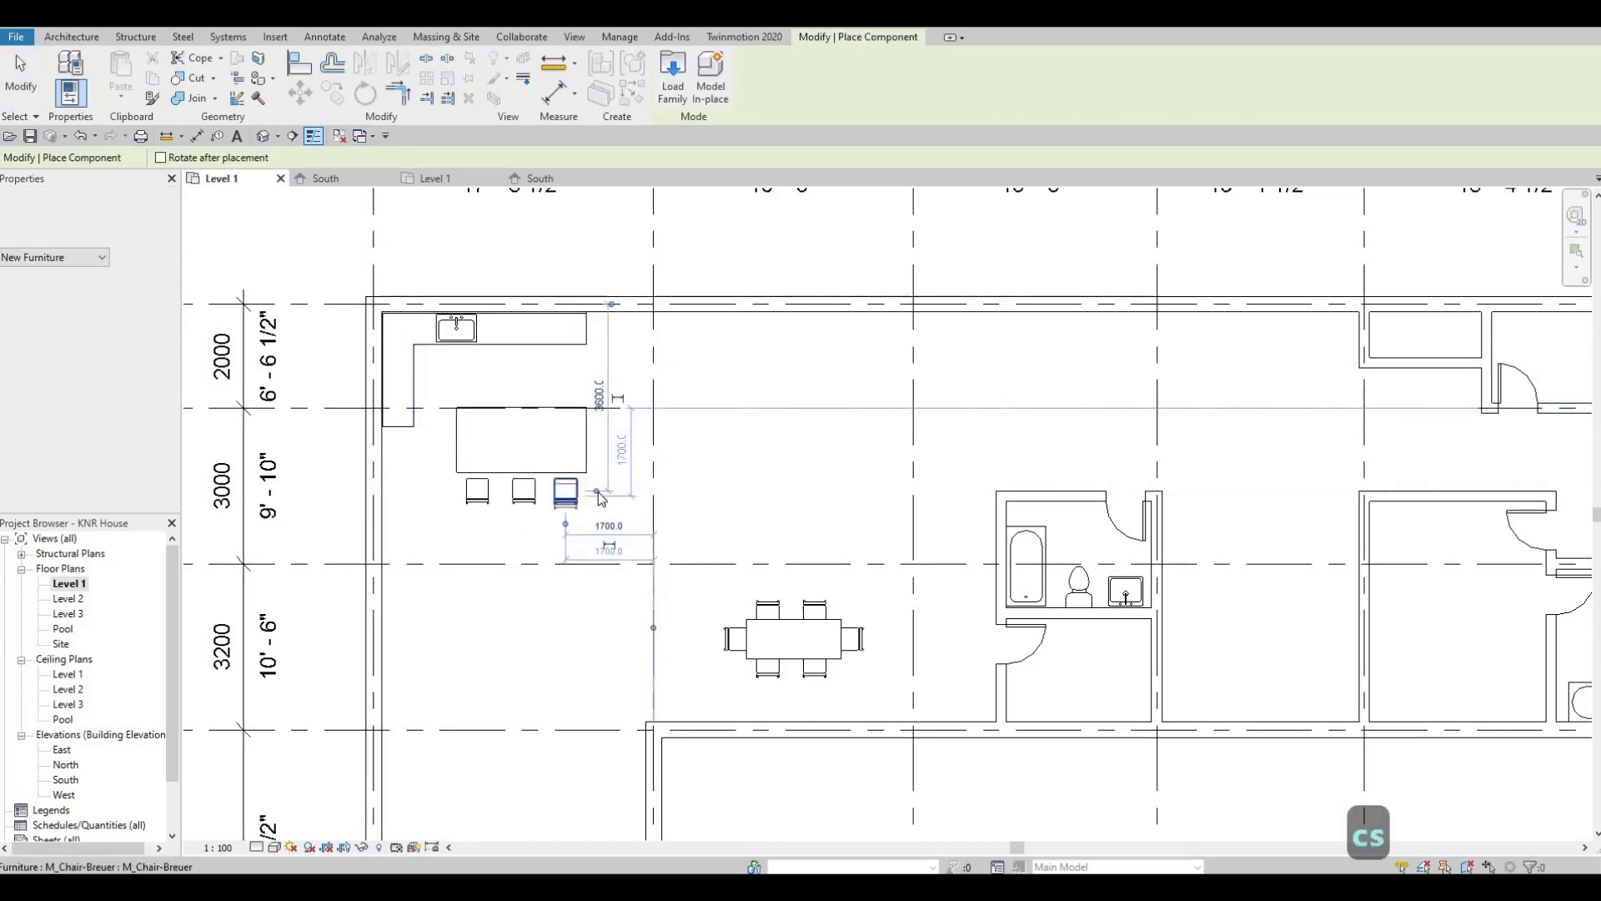
pyautogui.press('Escape')
pyautogui.press('Escape')
pyautogui.press('Escape')
pyautogui.scroll(-1, 623, 457)
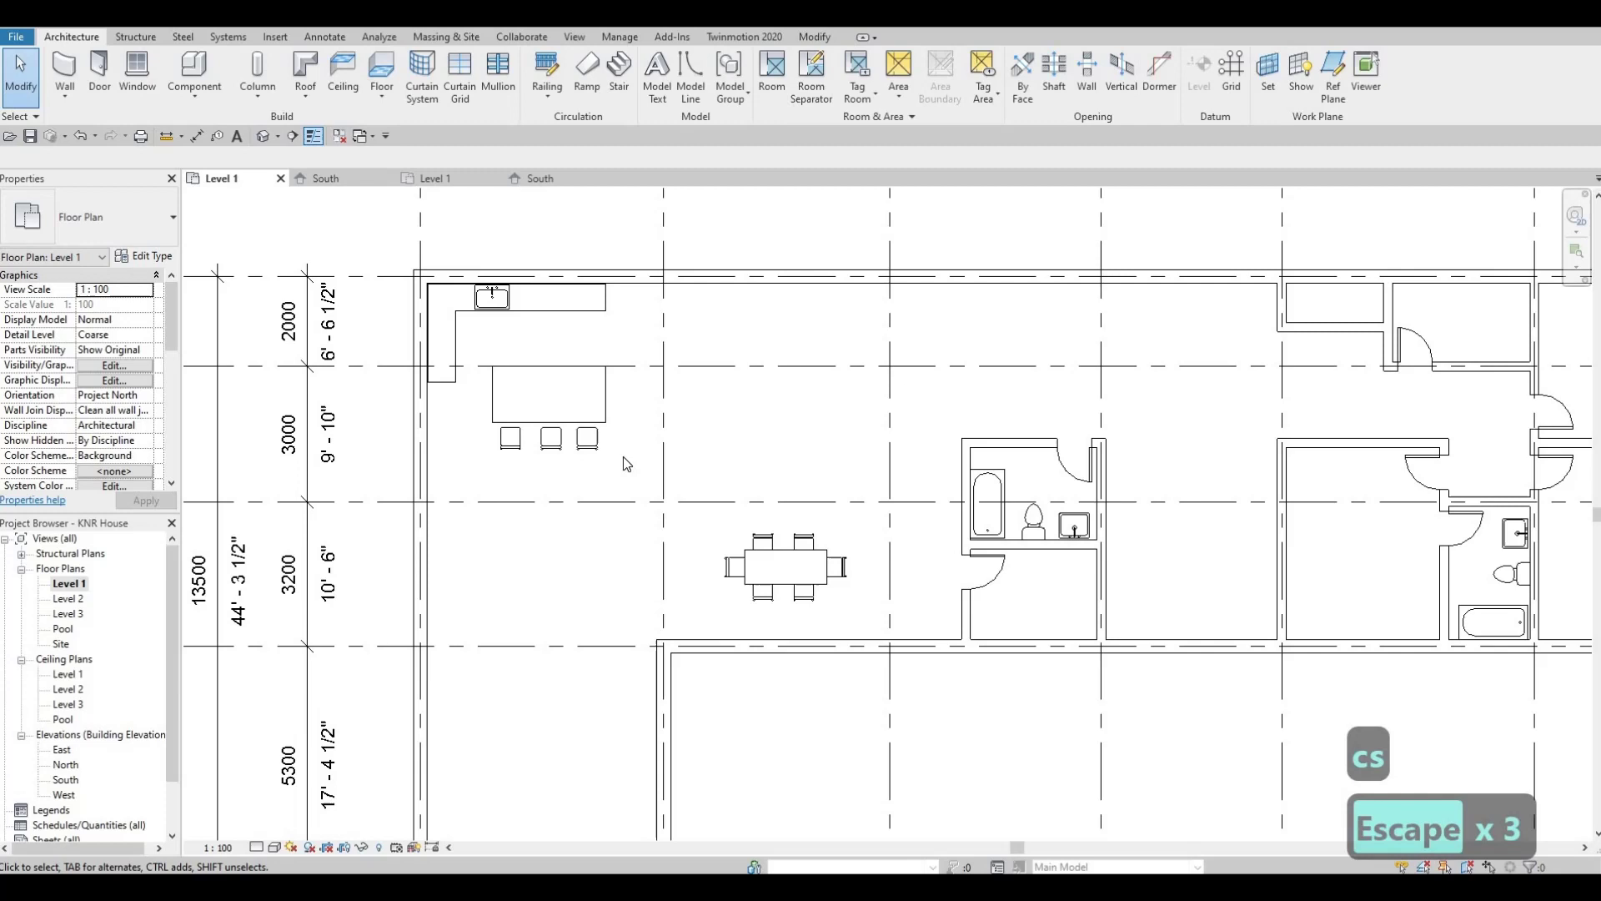
pyautogui.moveTo(530, 385); pyautogui.dragTo(533, 399, button='middle')
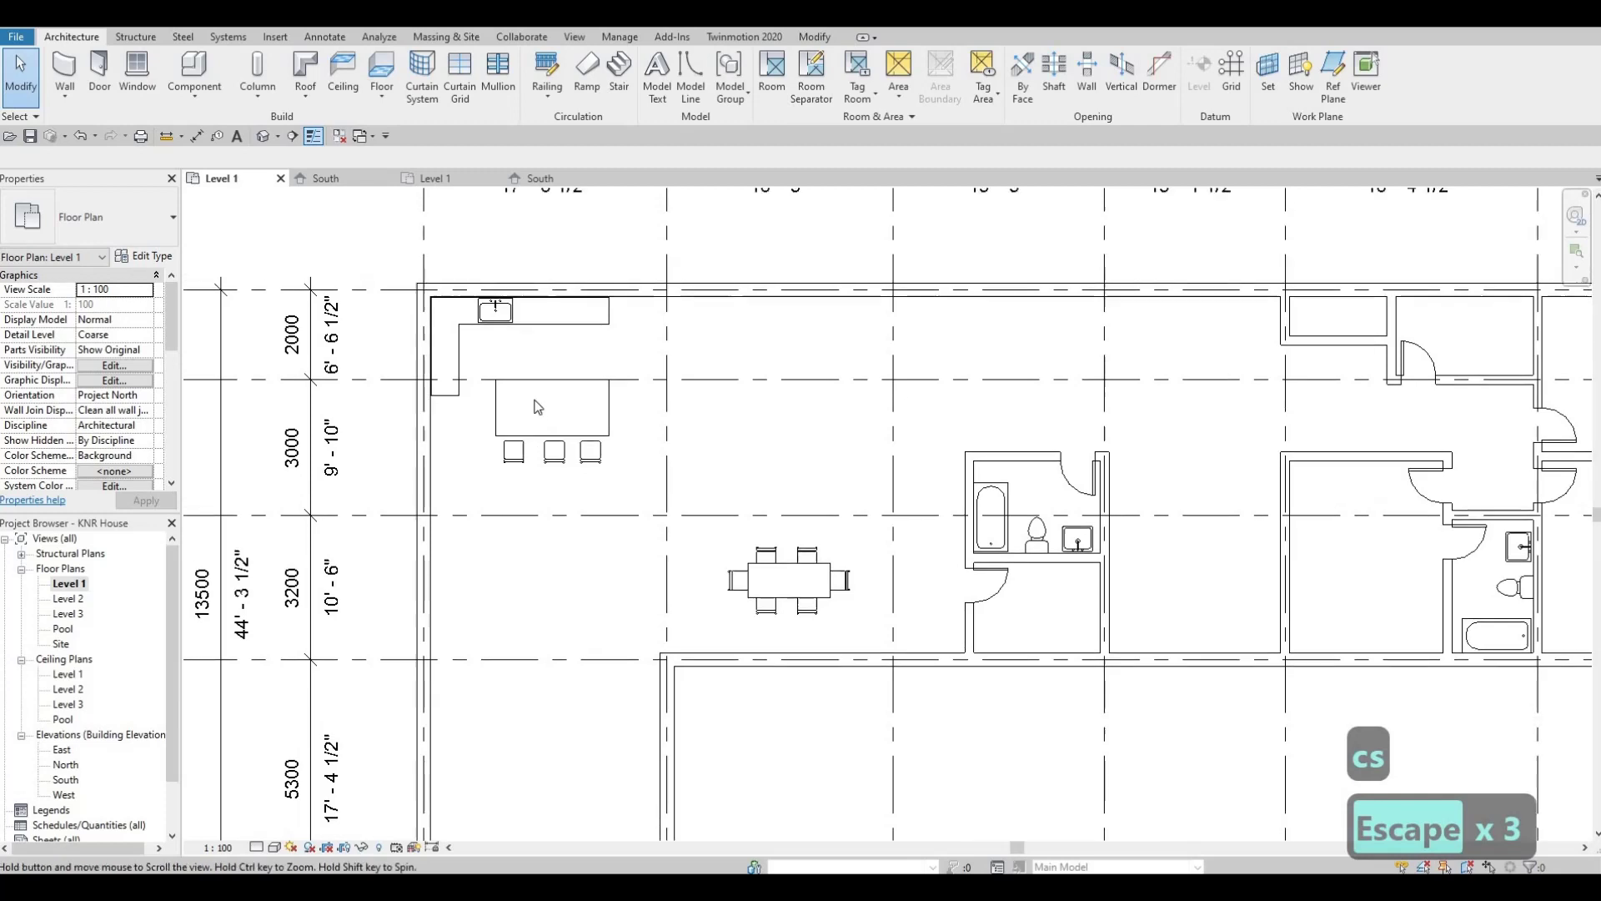
# Start loading a family and browse from the Canada library to the Seating folder inside Furniture.
pyautogui.click(275, 37)
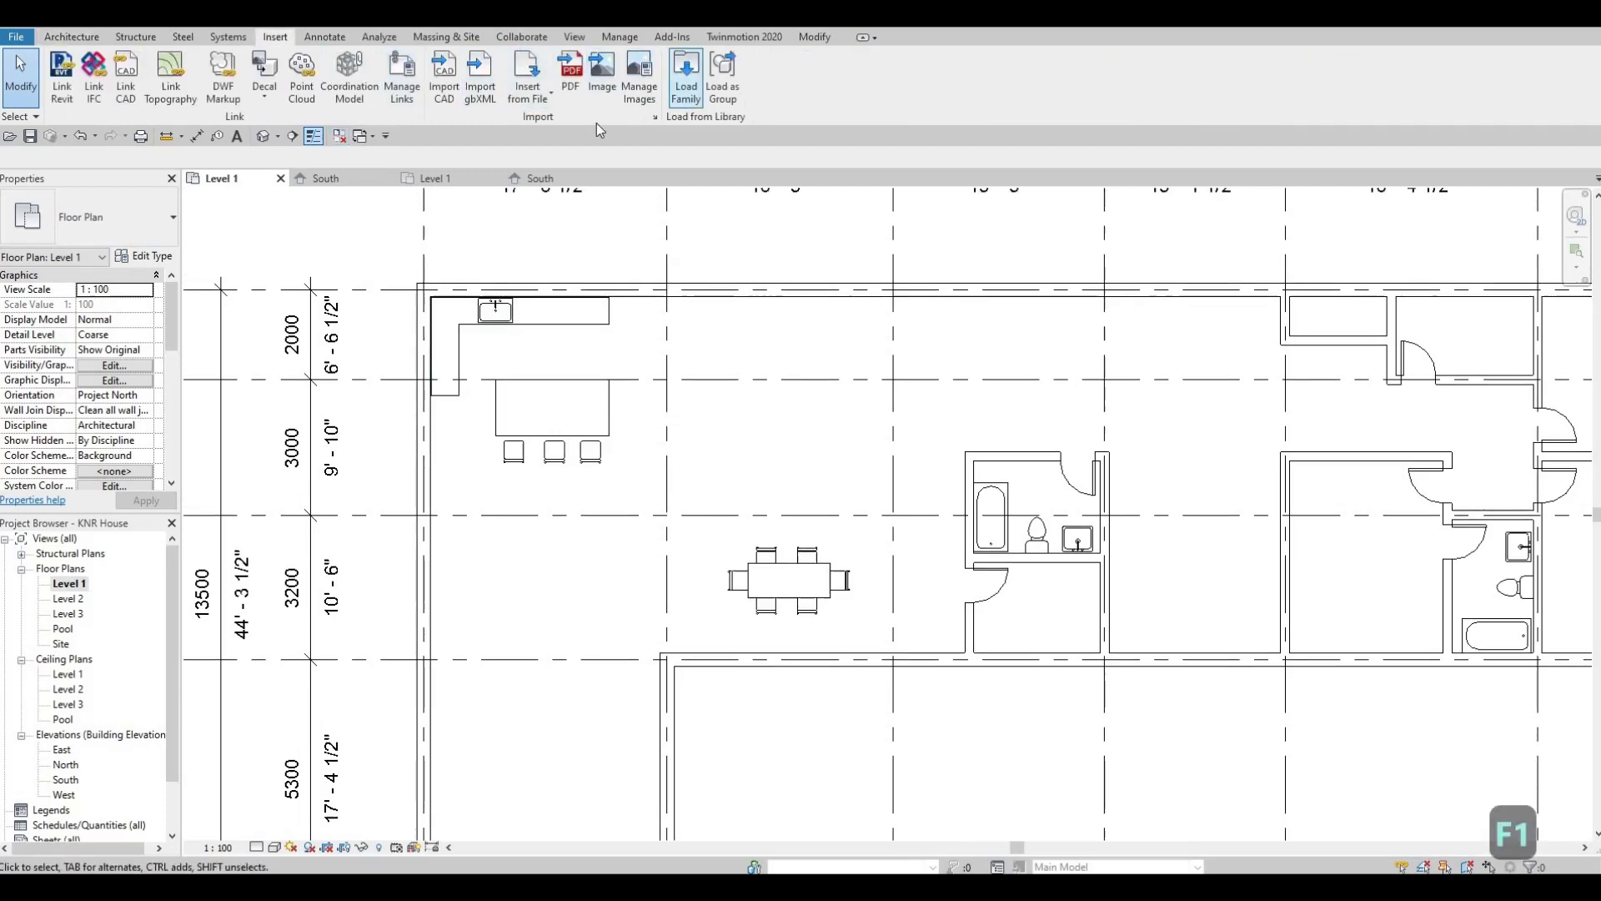
pyautogui.click(685, 75)
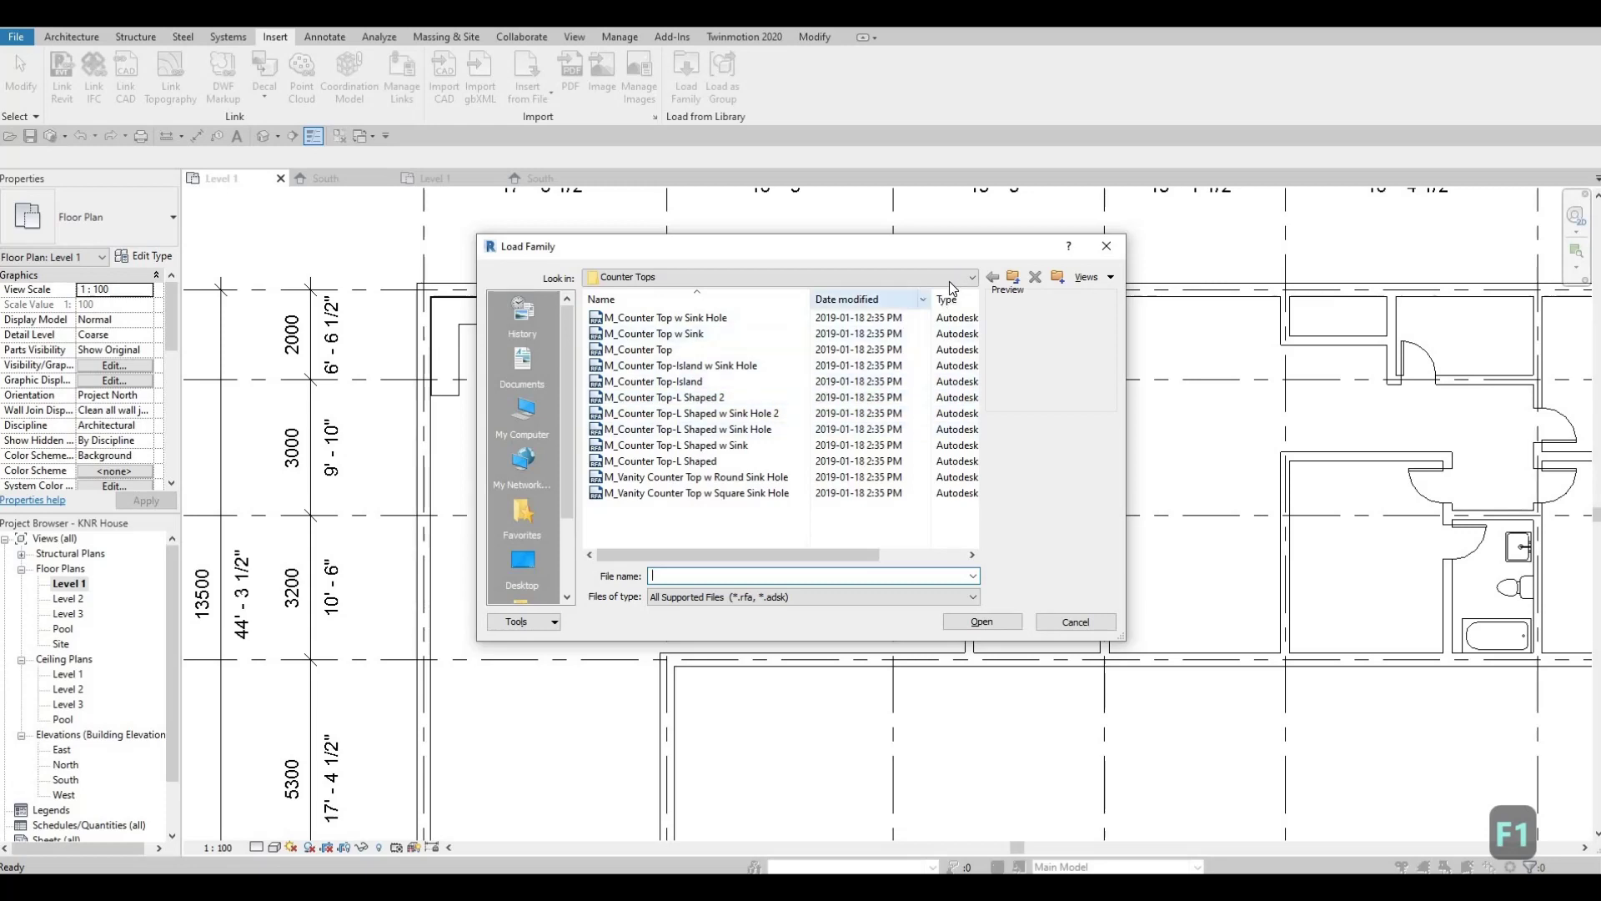
pyautogui.click(959, 277)
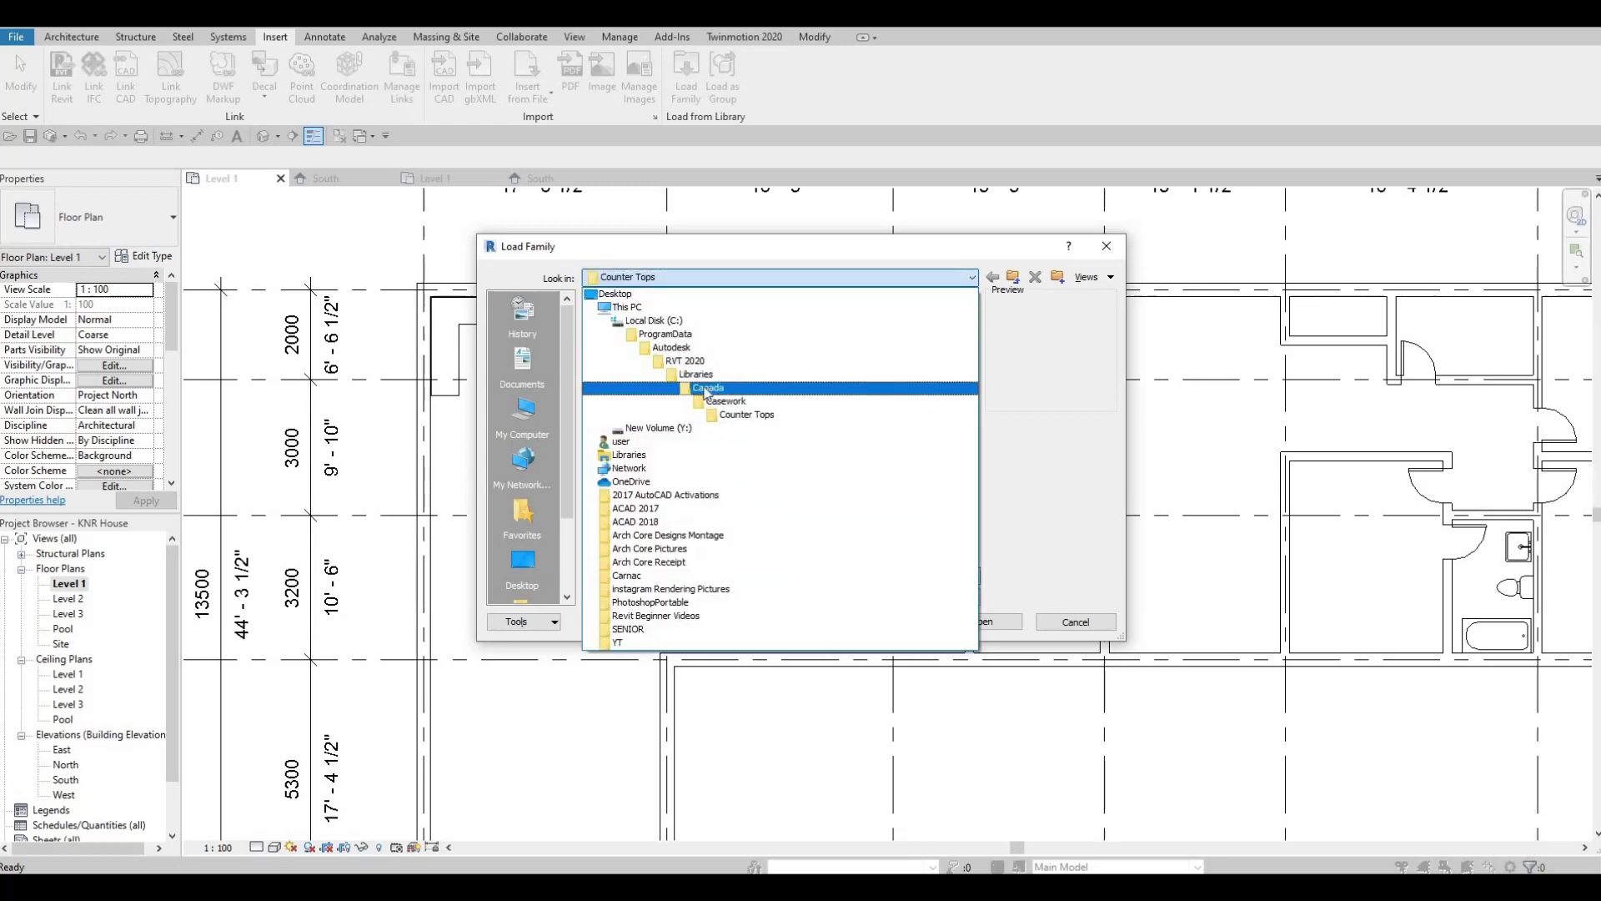
pyautogui.click(667, 387)
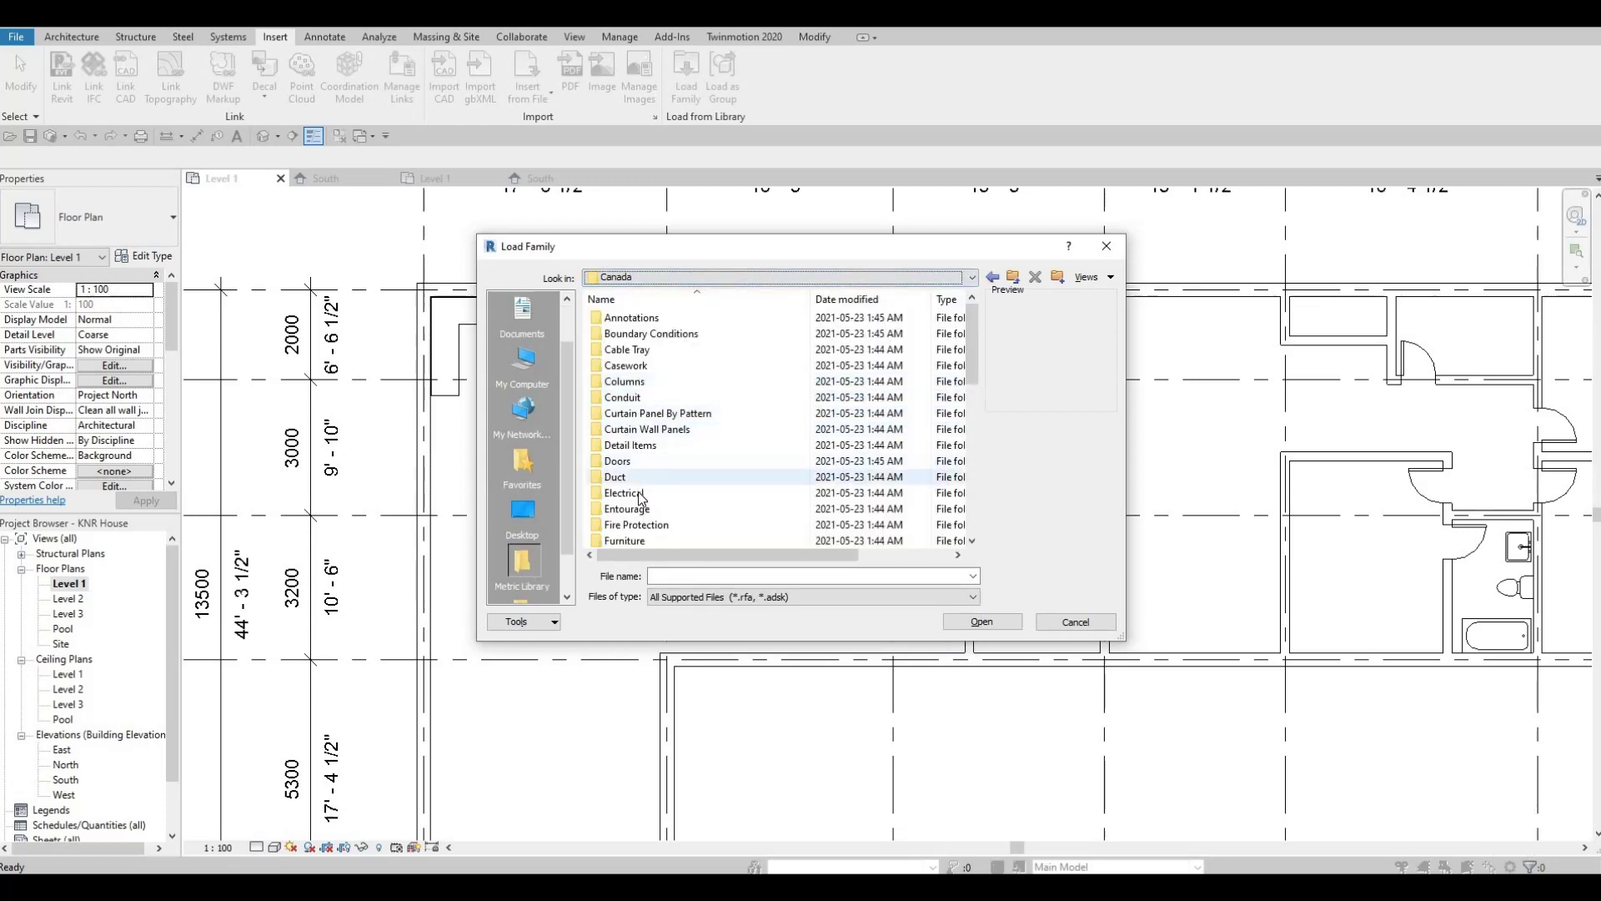
pyautogui.doubleClick(625, 493)
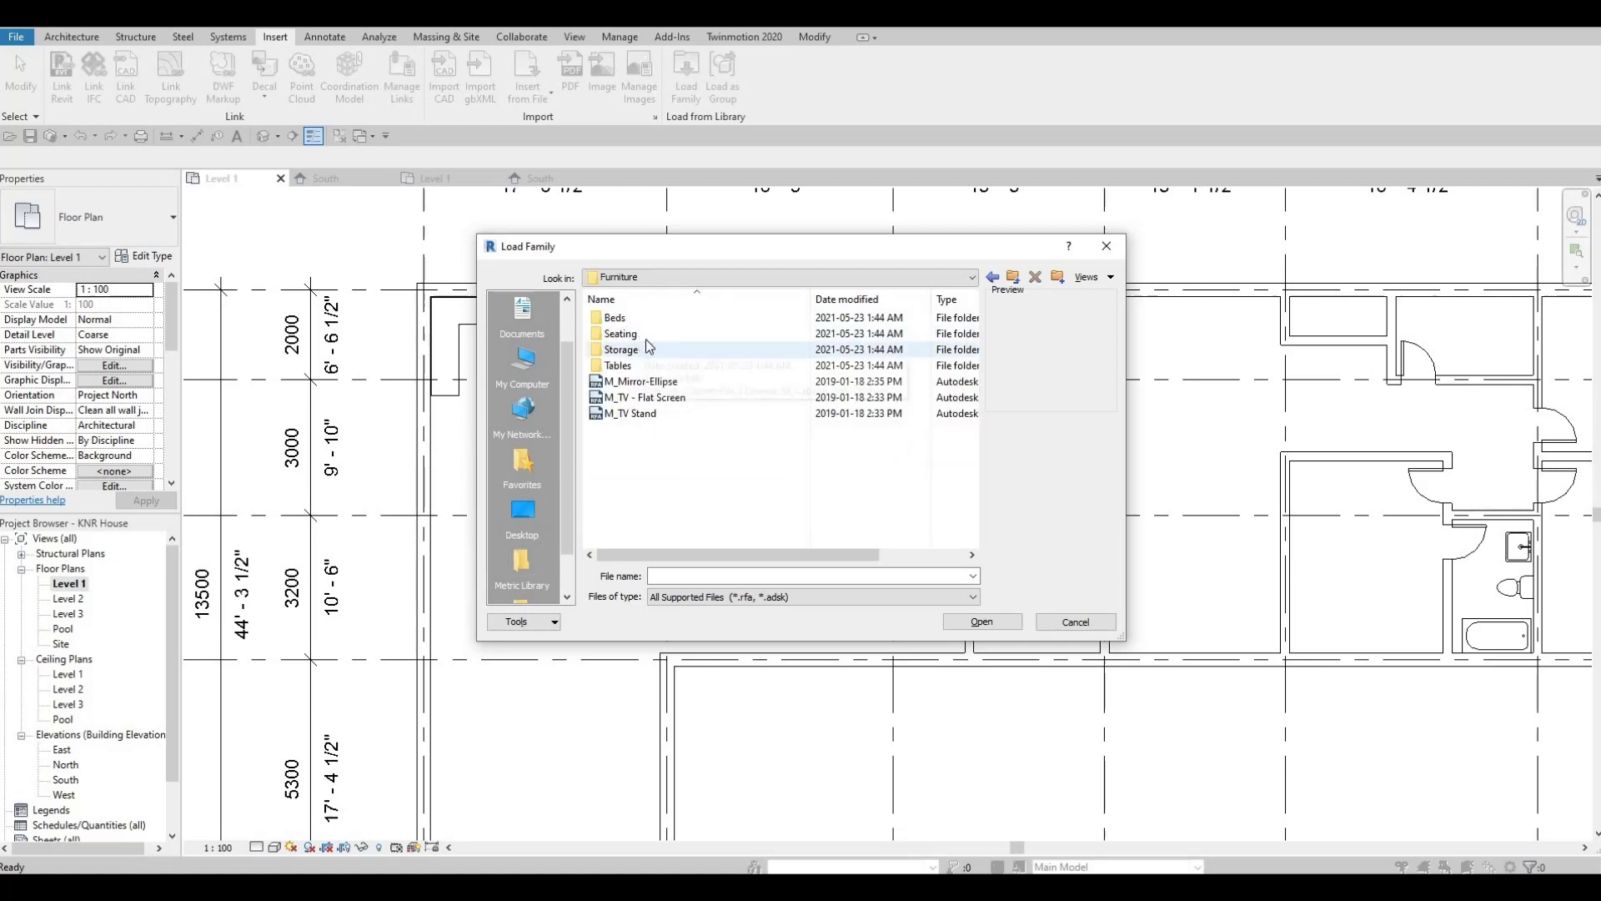
pyautogui.doubleClick(633, 334)
pyautogui.click(671, 333)
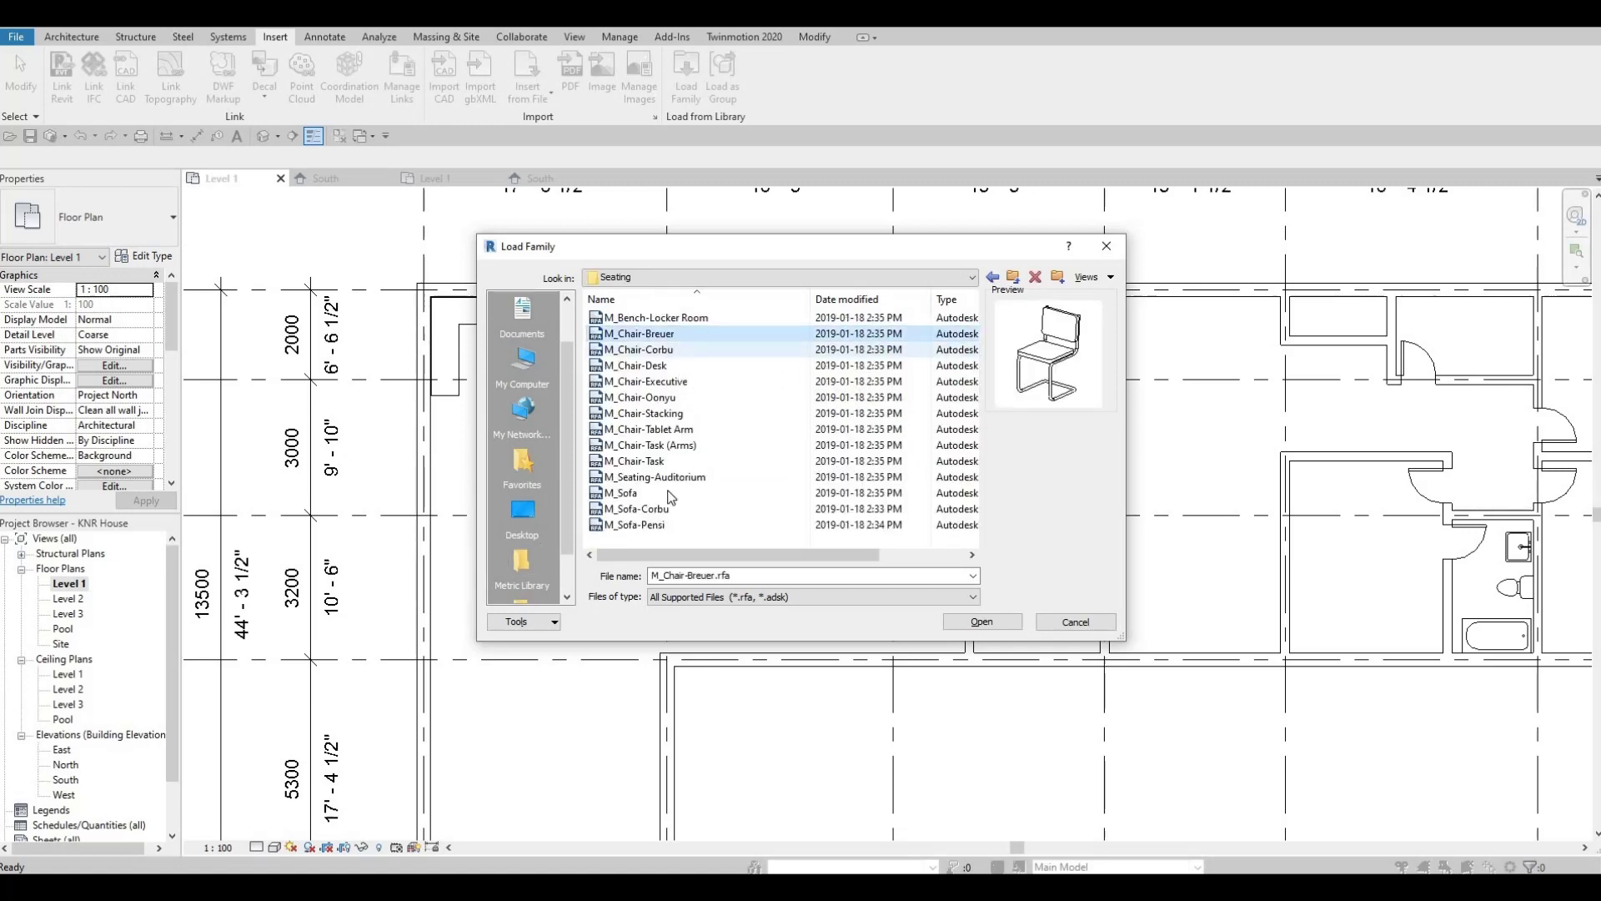
# Load the M_Sofa-Corbu and M_Chair-Corbu families together from the Seating folder into the project.
pyautogui.click(642, 349)
pyautogui.keyDown('shift'); pyautogui.click(660, 510); pyautogui.keyUp('shift')
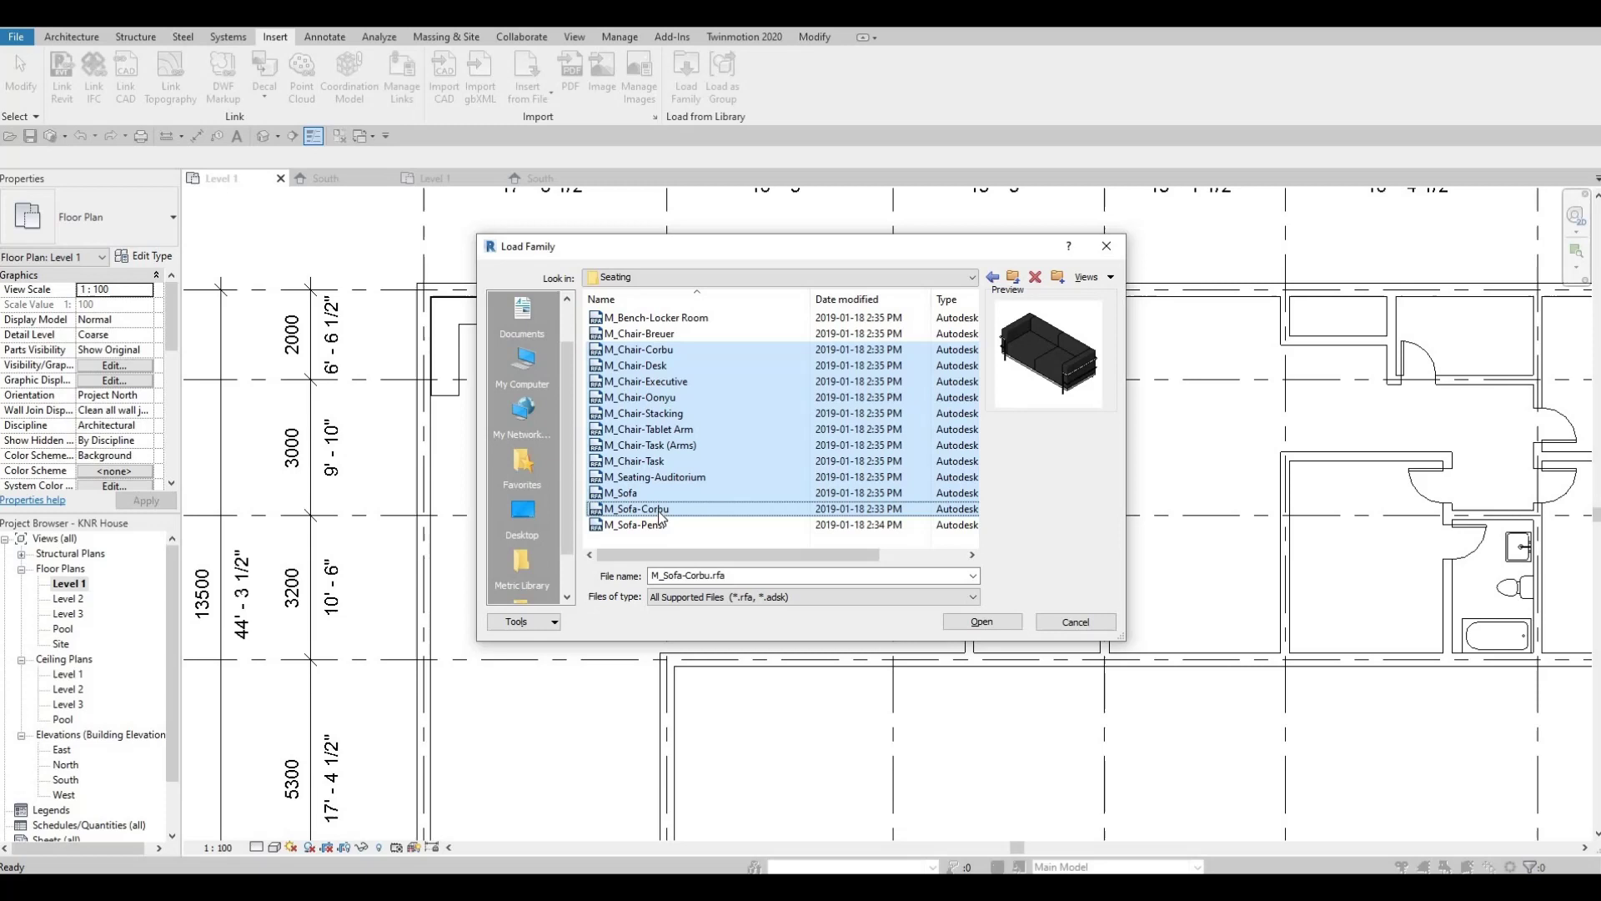
pyautogui.click(664, 516)
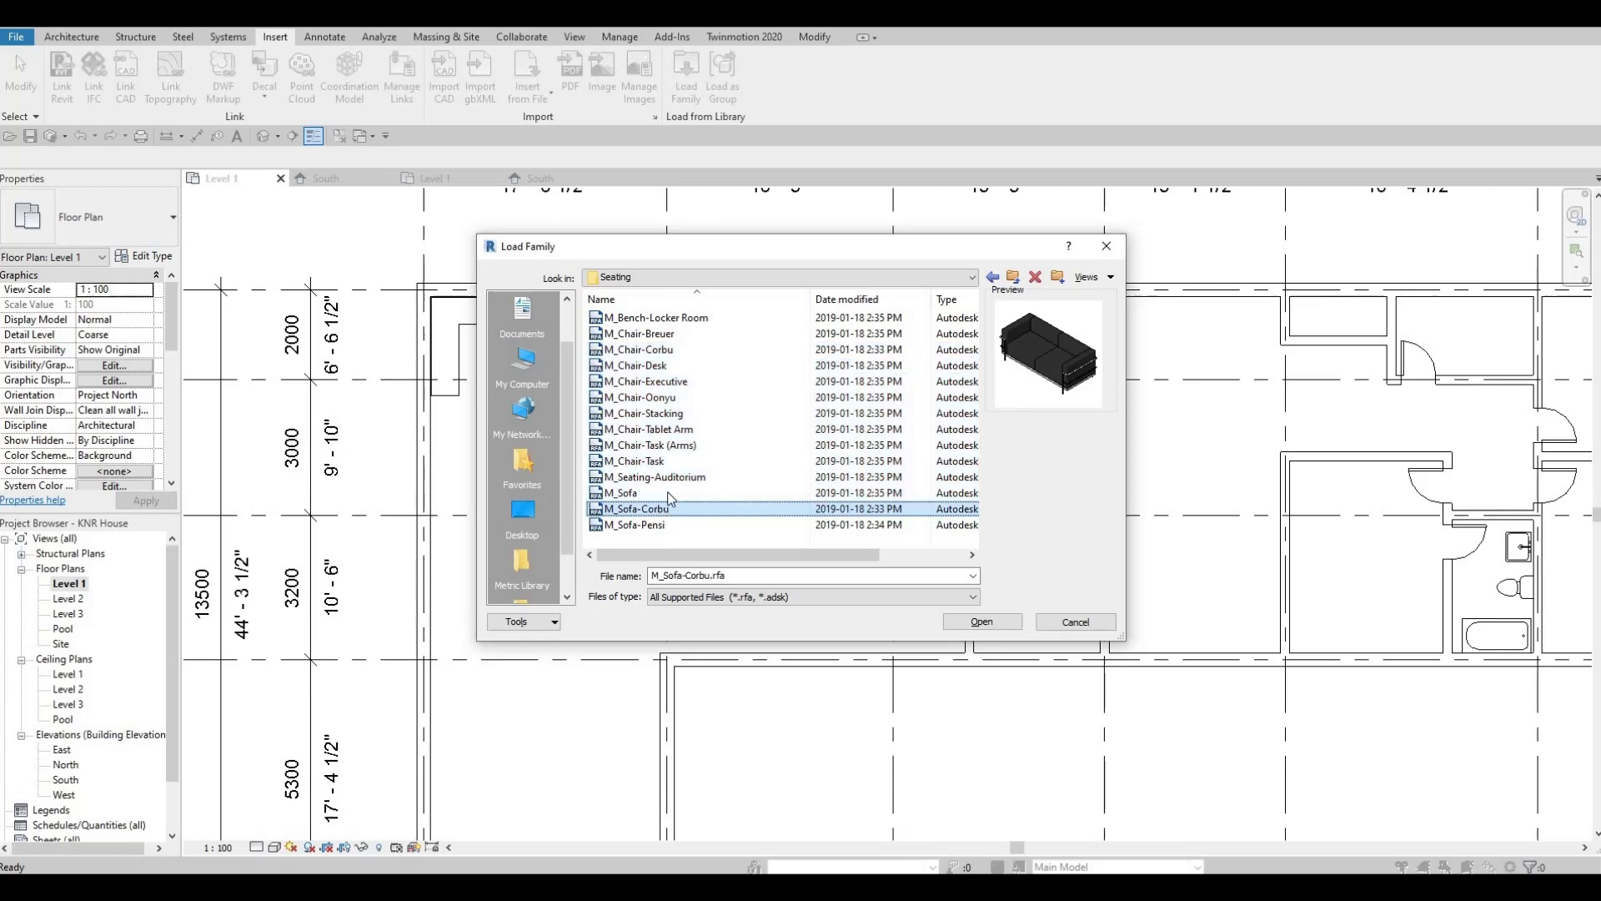
pyautogui.keyDown('ctrl'); pyautogui.click(646, 381); pyautogui.keyUp('ctrl')
pyautogui.keyDown('ctrl'); pyautogui.click(638, 349); pyautogui.keyUp('ctrl')
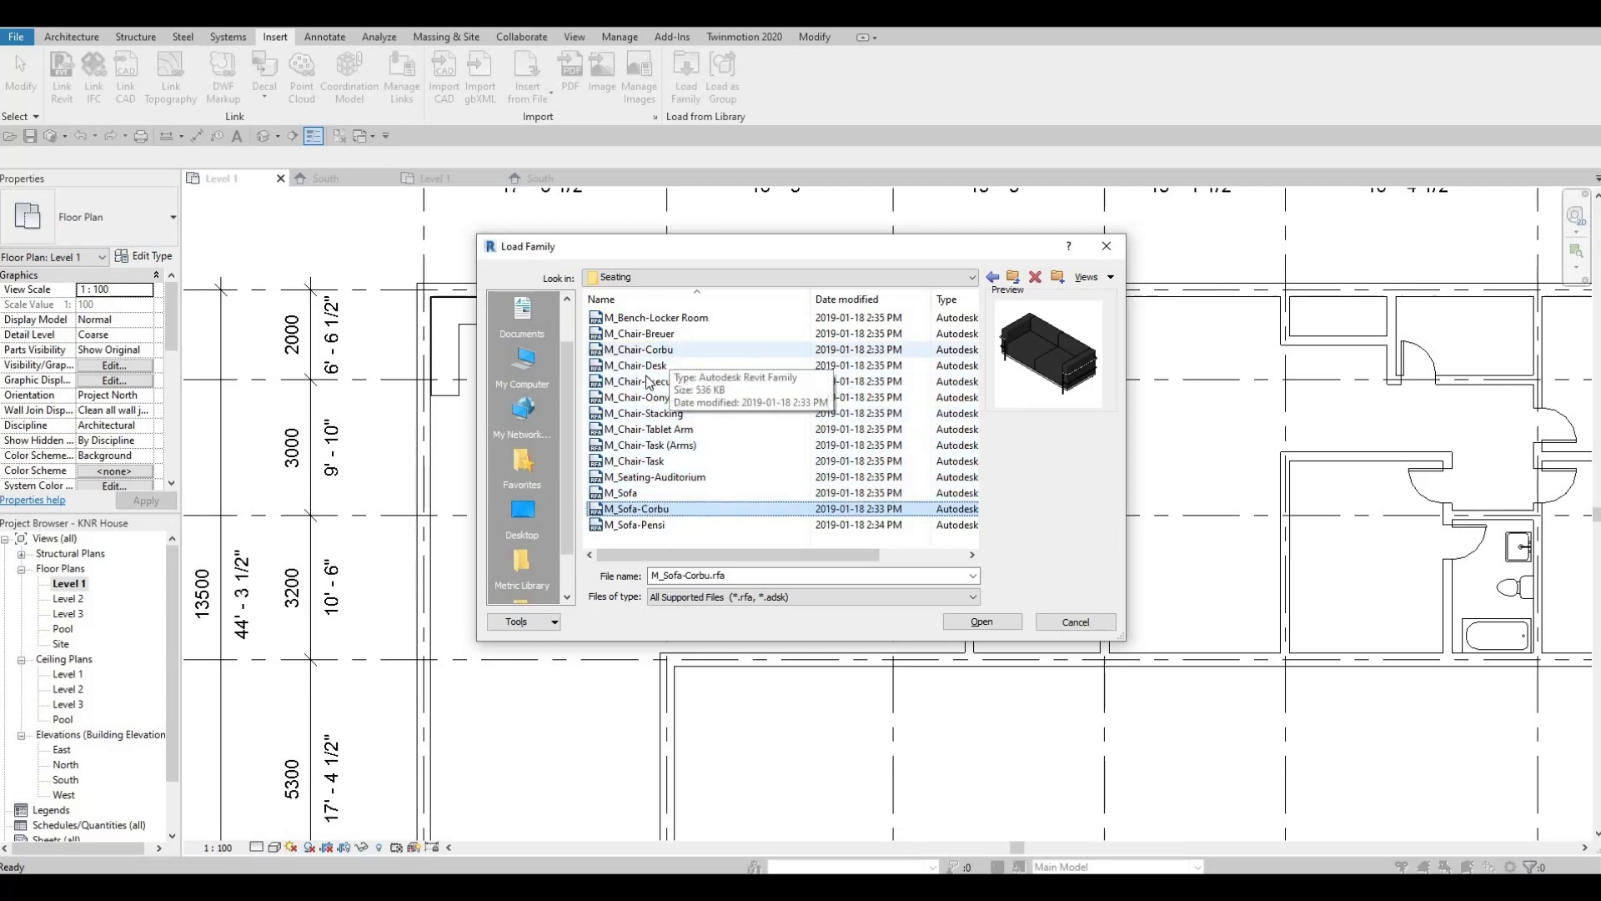
pyautogui.keyDown('ctrl'); pyautogui.click(646, 381); pyautogui.keyUp('ctrl')
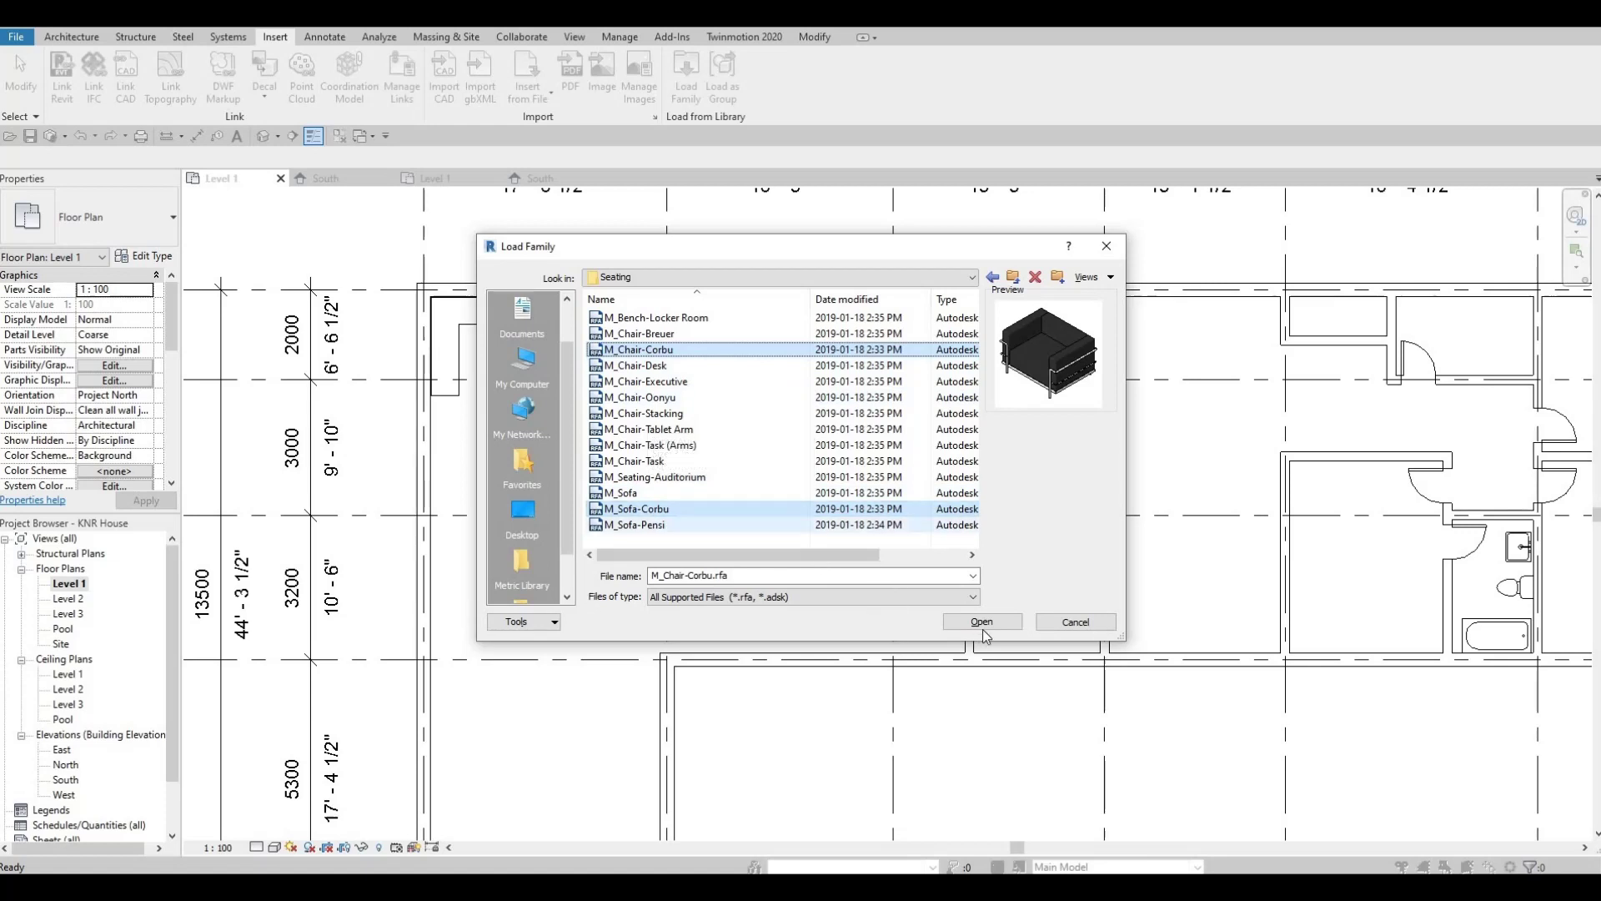
pyautogui.press('Return')
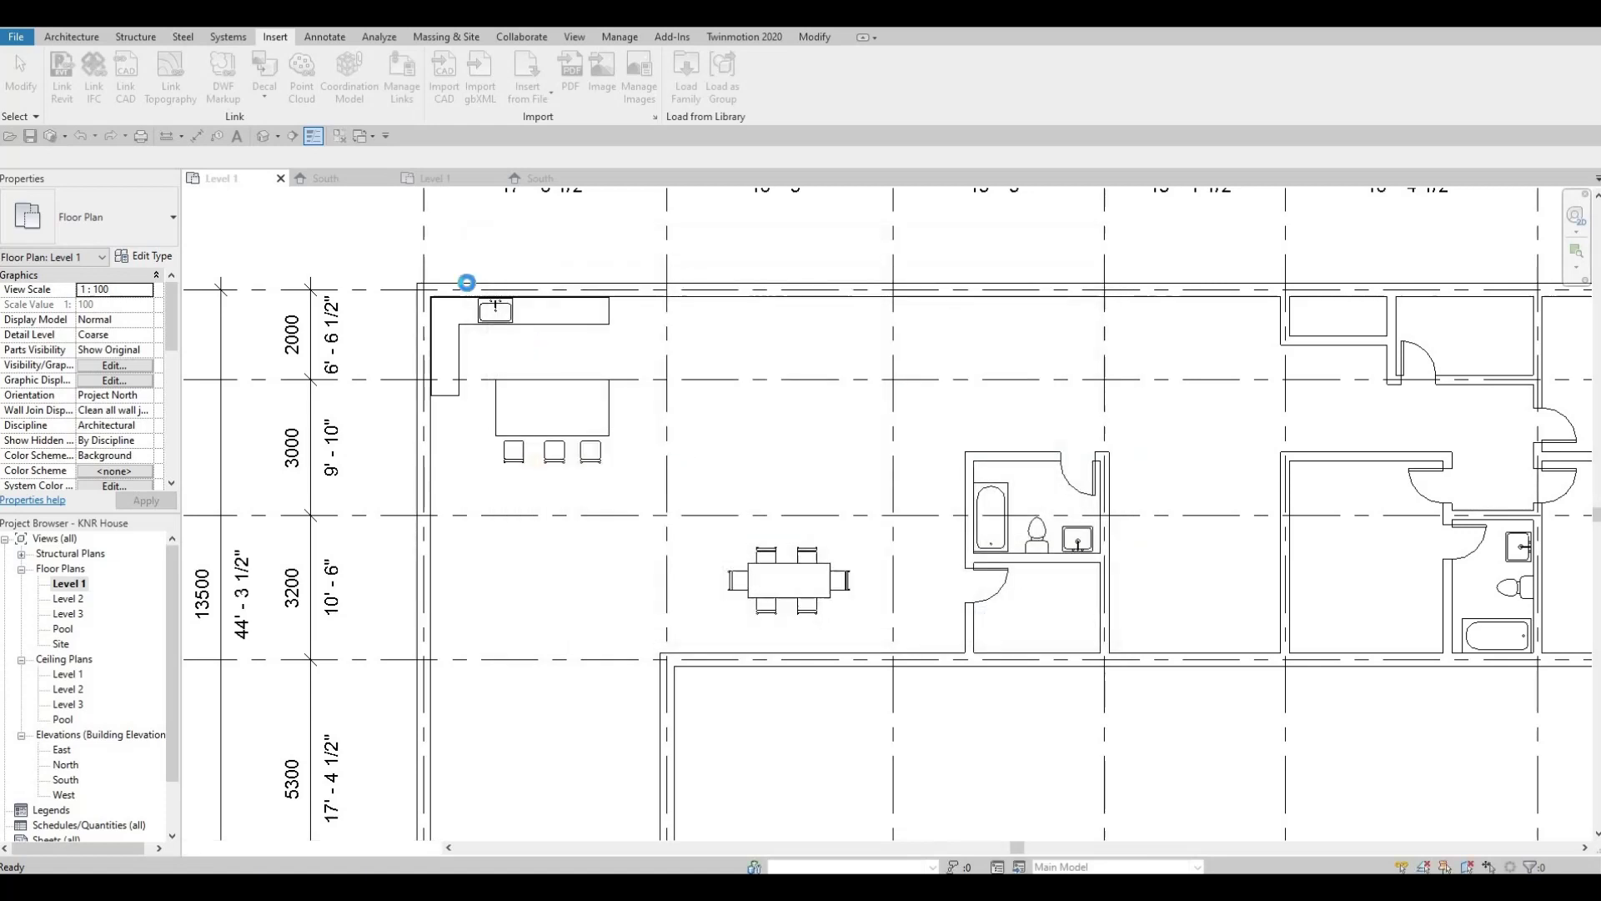
# Place two vertically rotated M_Sofa-Corbu sofas in line in the room between grids D and E, 1500 mm from its right wall.
pyautogui.click(72, 37)
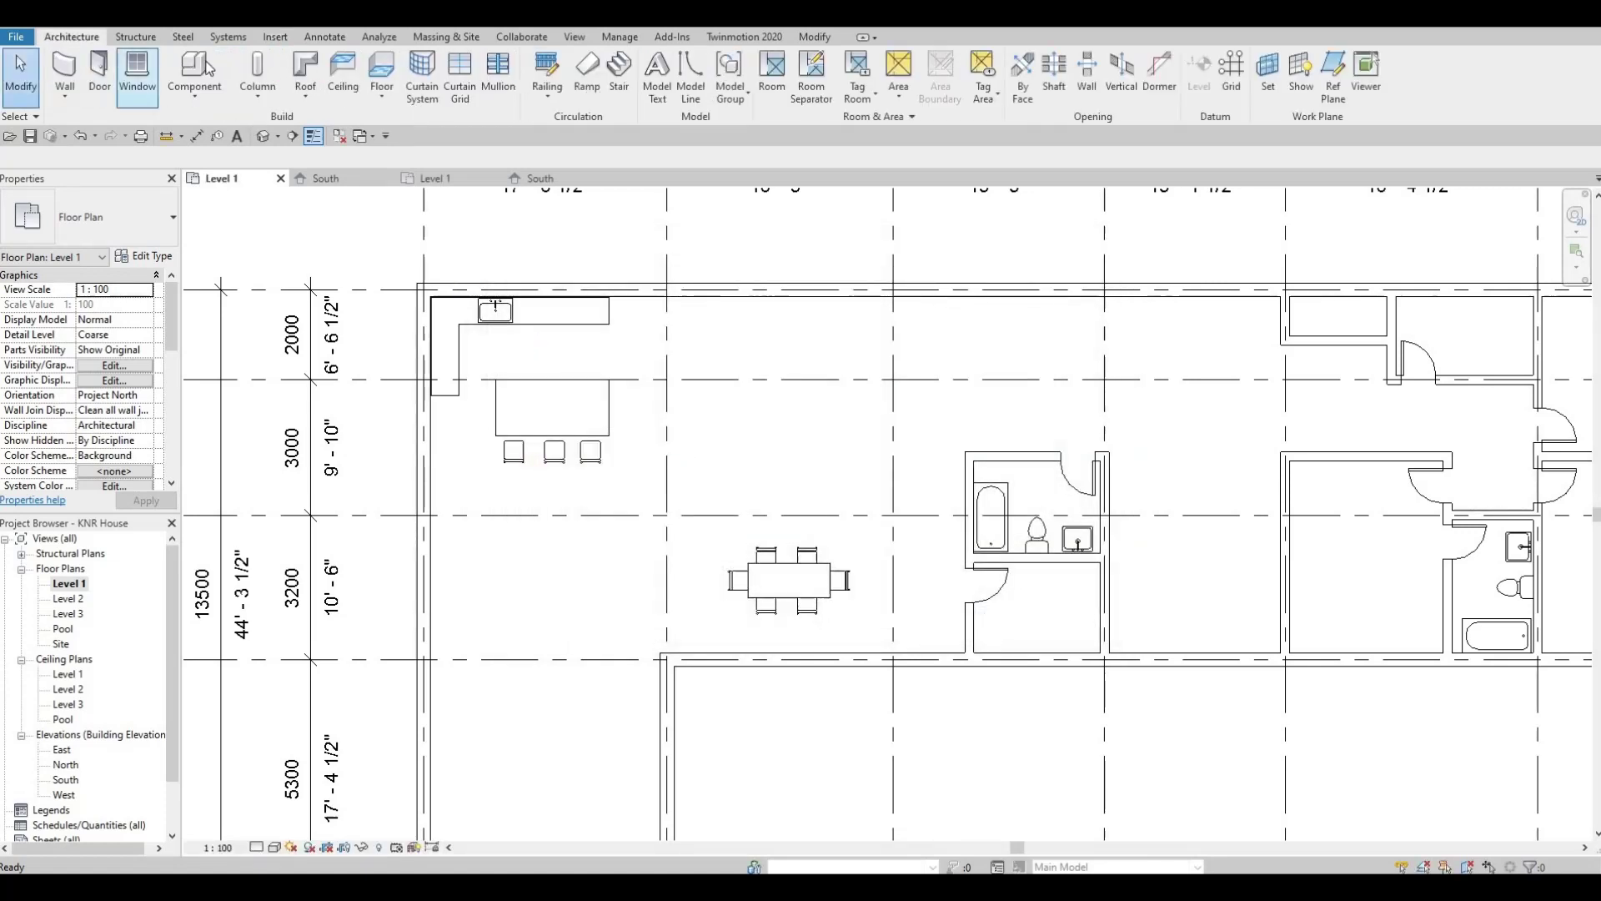
pyautogui.moveTo(569, 668); pyautogui.dragTo(618, 464, button='middle')
pyautogui.scroll(-1, 618, 465)
pyautogui.press('space')
pyautogui.press('space')
pyautogui.press('space')
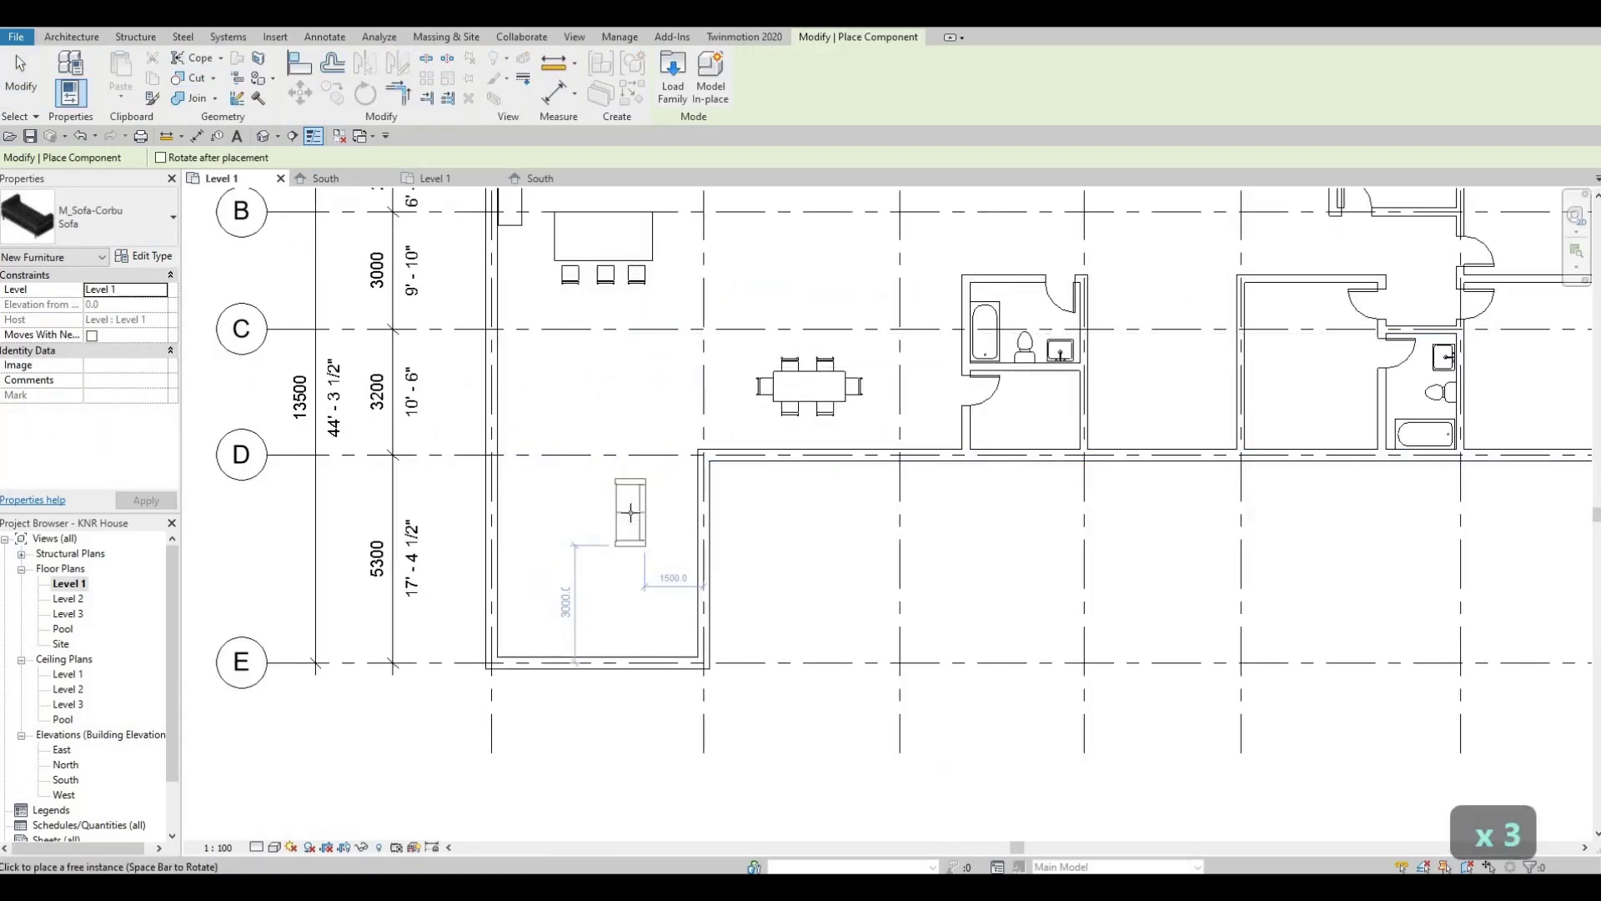
pyautogui.click(632, 591)
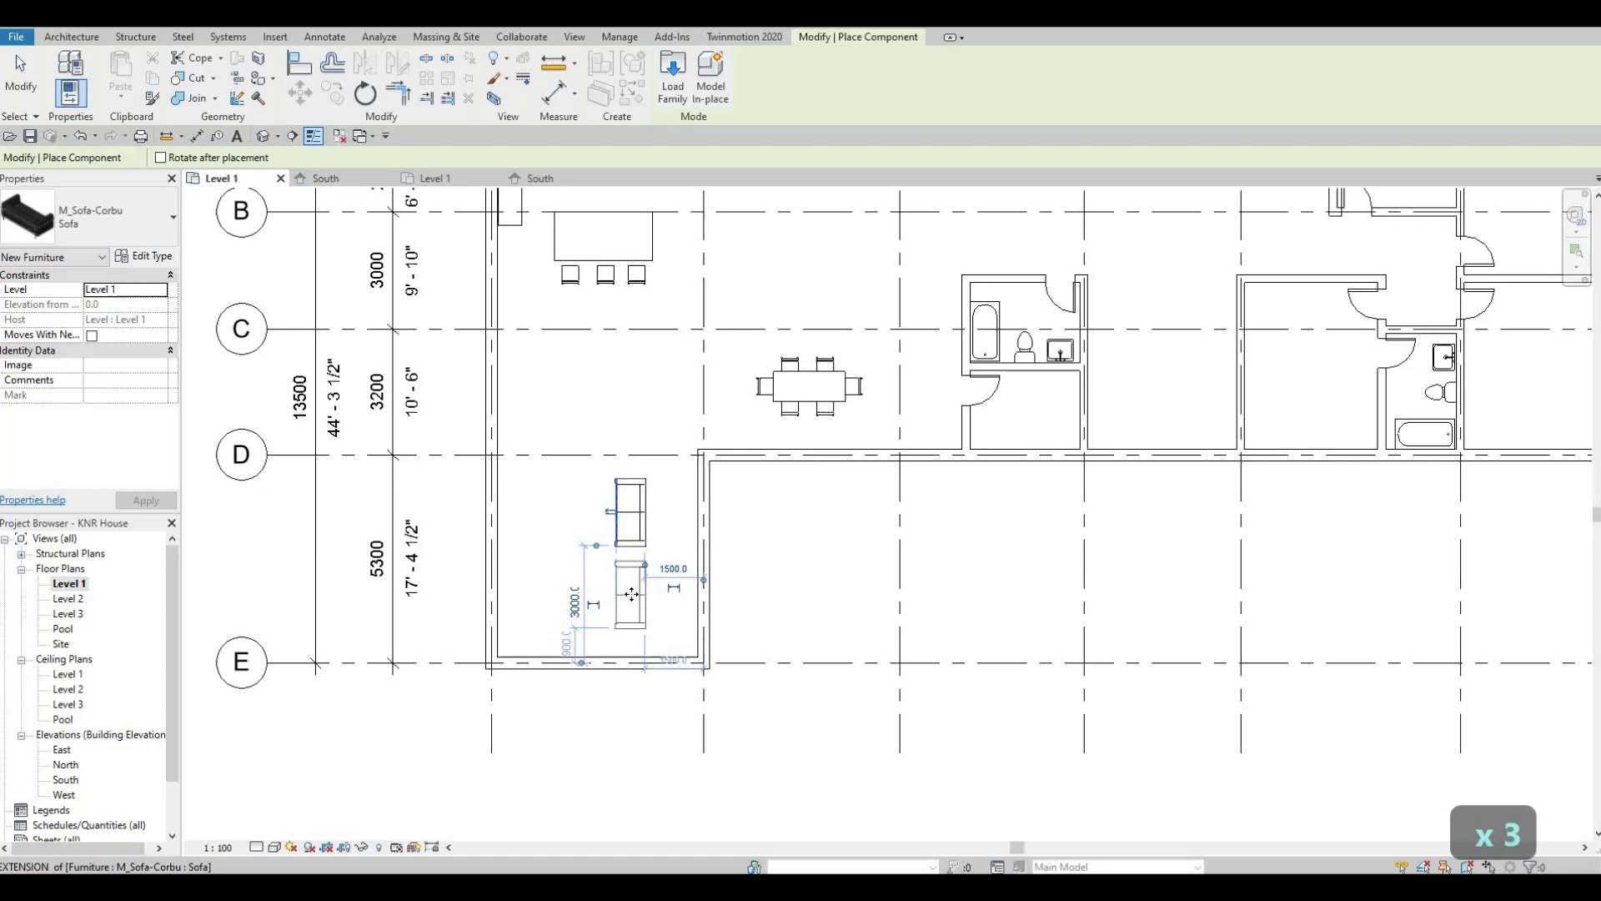
pyautogui.click(566, 524)
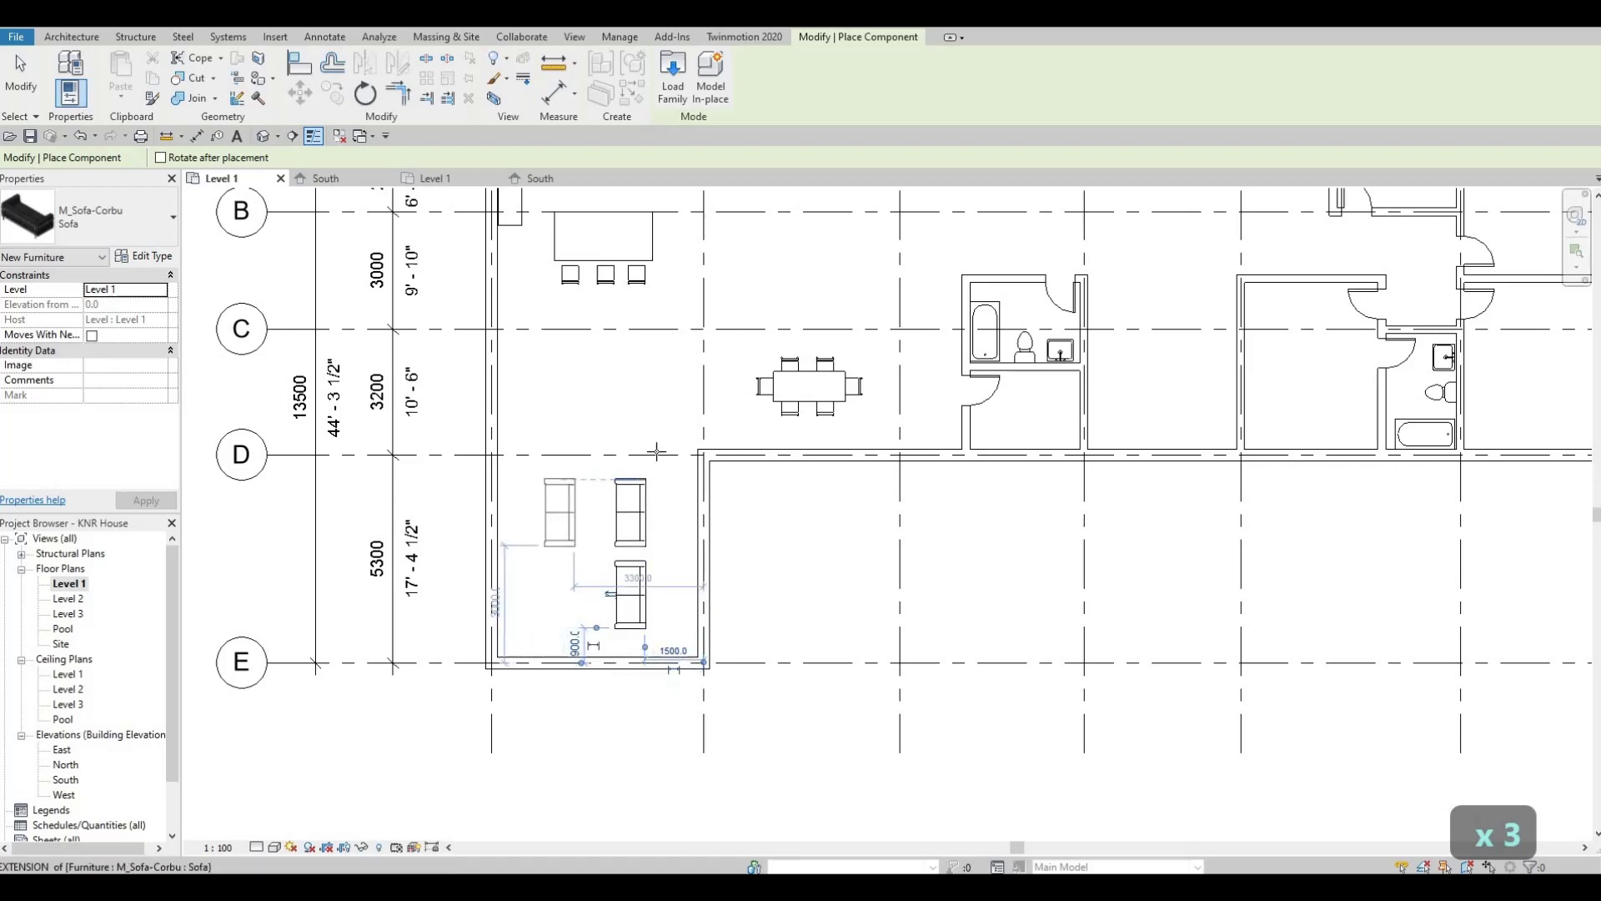
# Place a vertically rotated M_Sofa-Corbu sofa right of the kitchen, about 5550 mm from the left exterior wall and 700 mm below the upper wall.
pyautogui.moveTo(769, 230); pyautogui.dragTo(709, 323, button='middle')
pyautogui.press('space')
pyautogui.press('space')
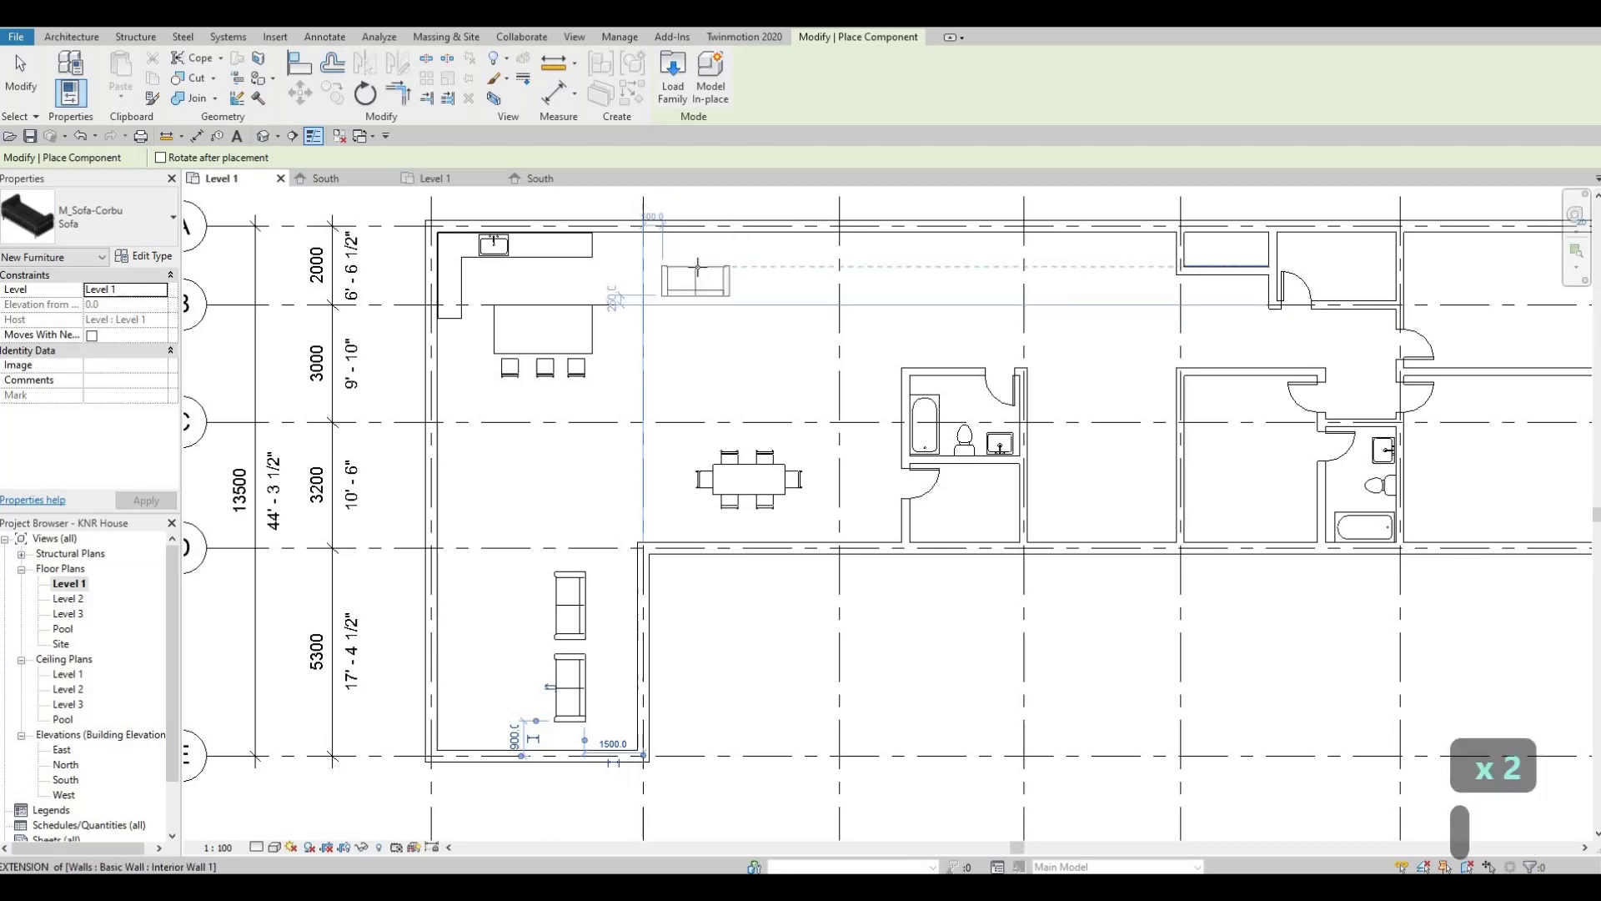
pyautogui.press('space')
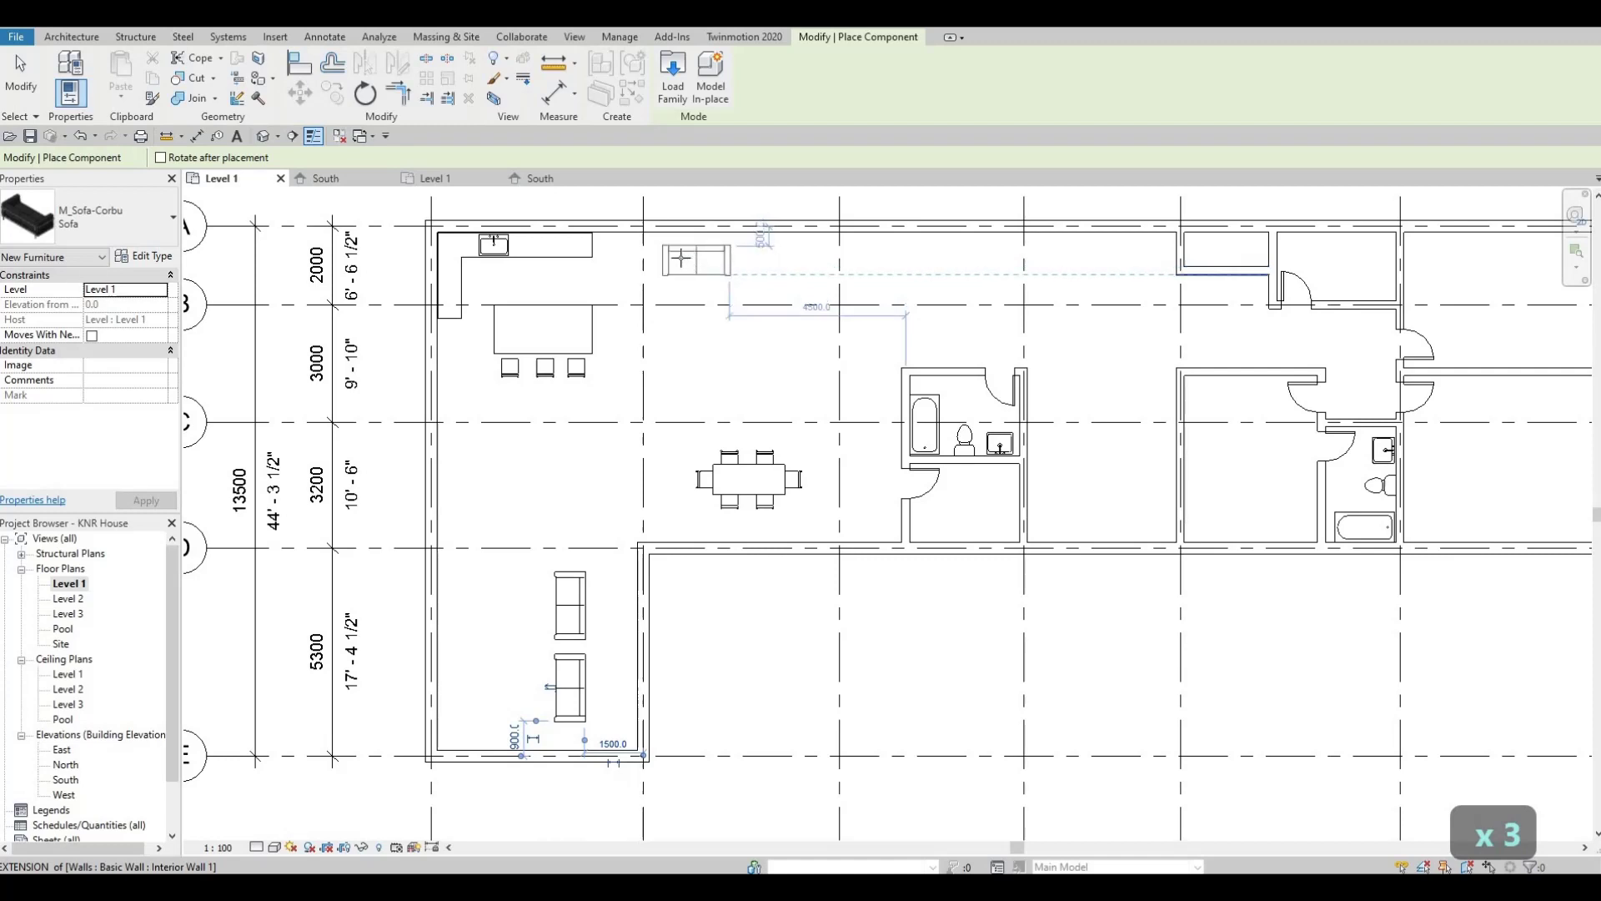
pyautogui.press('space')
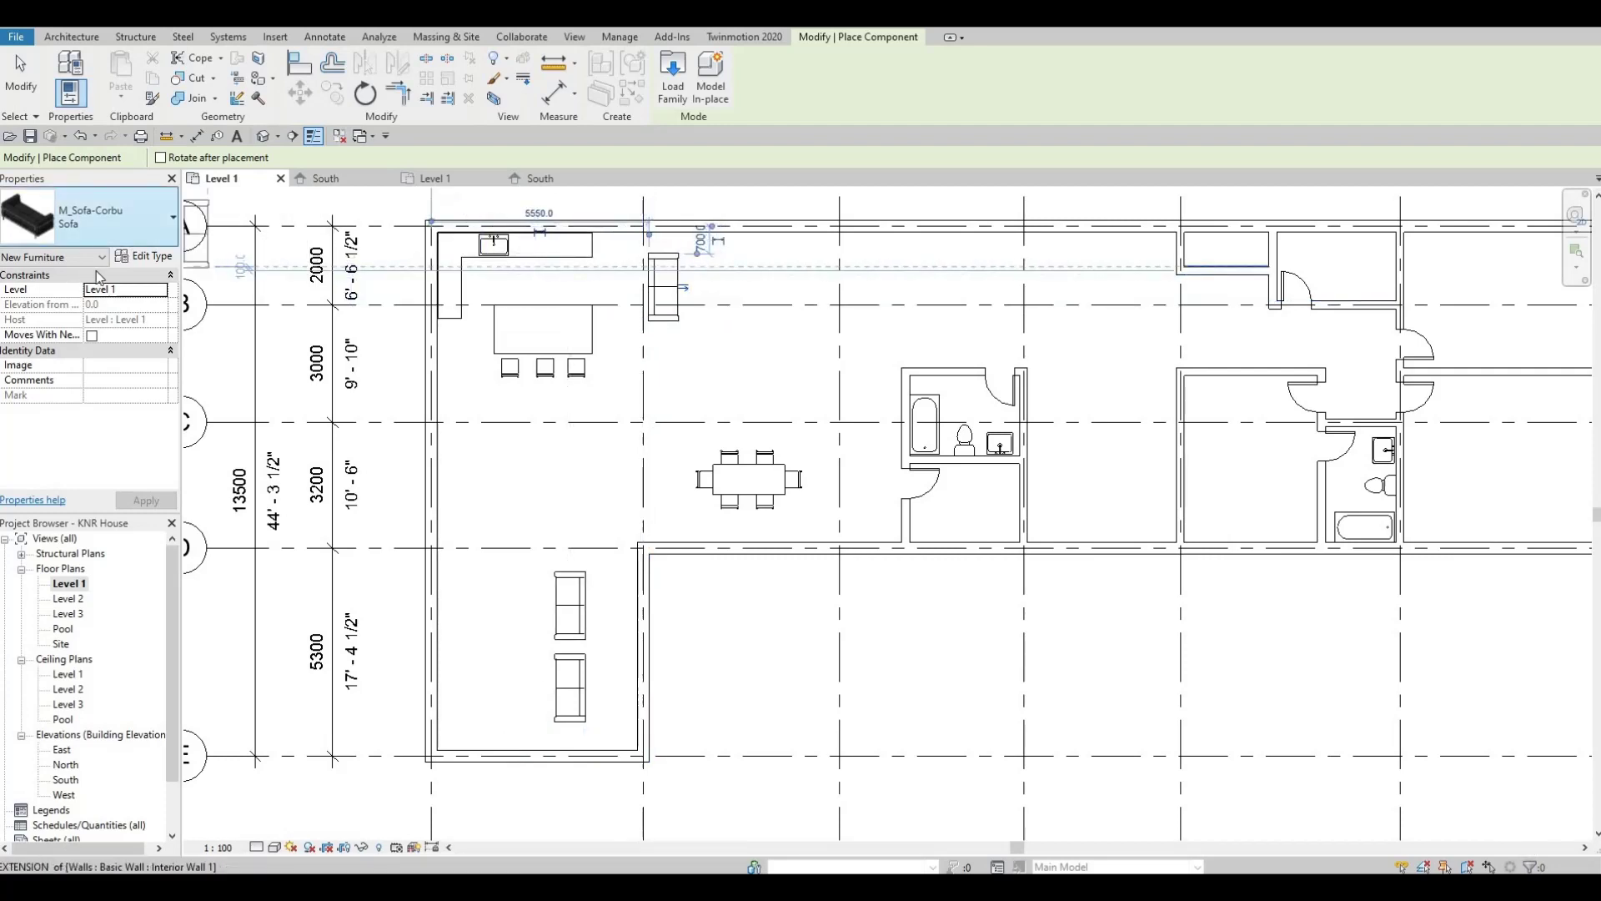
# Place two M_Chair-Corbu armchairs side by side above the dining table, to the lower right of the kitchen-side sofa.
pyautogui.click(108, 221)
pyautogui.scroll(10, 84, 400)
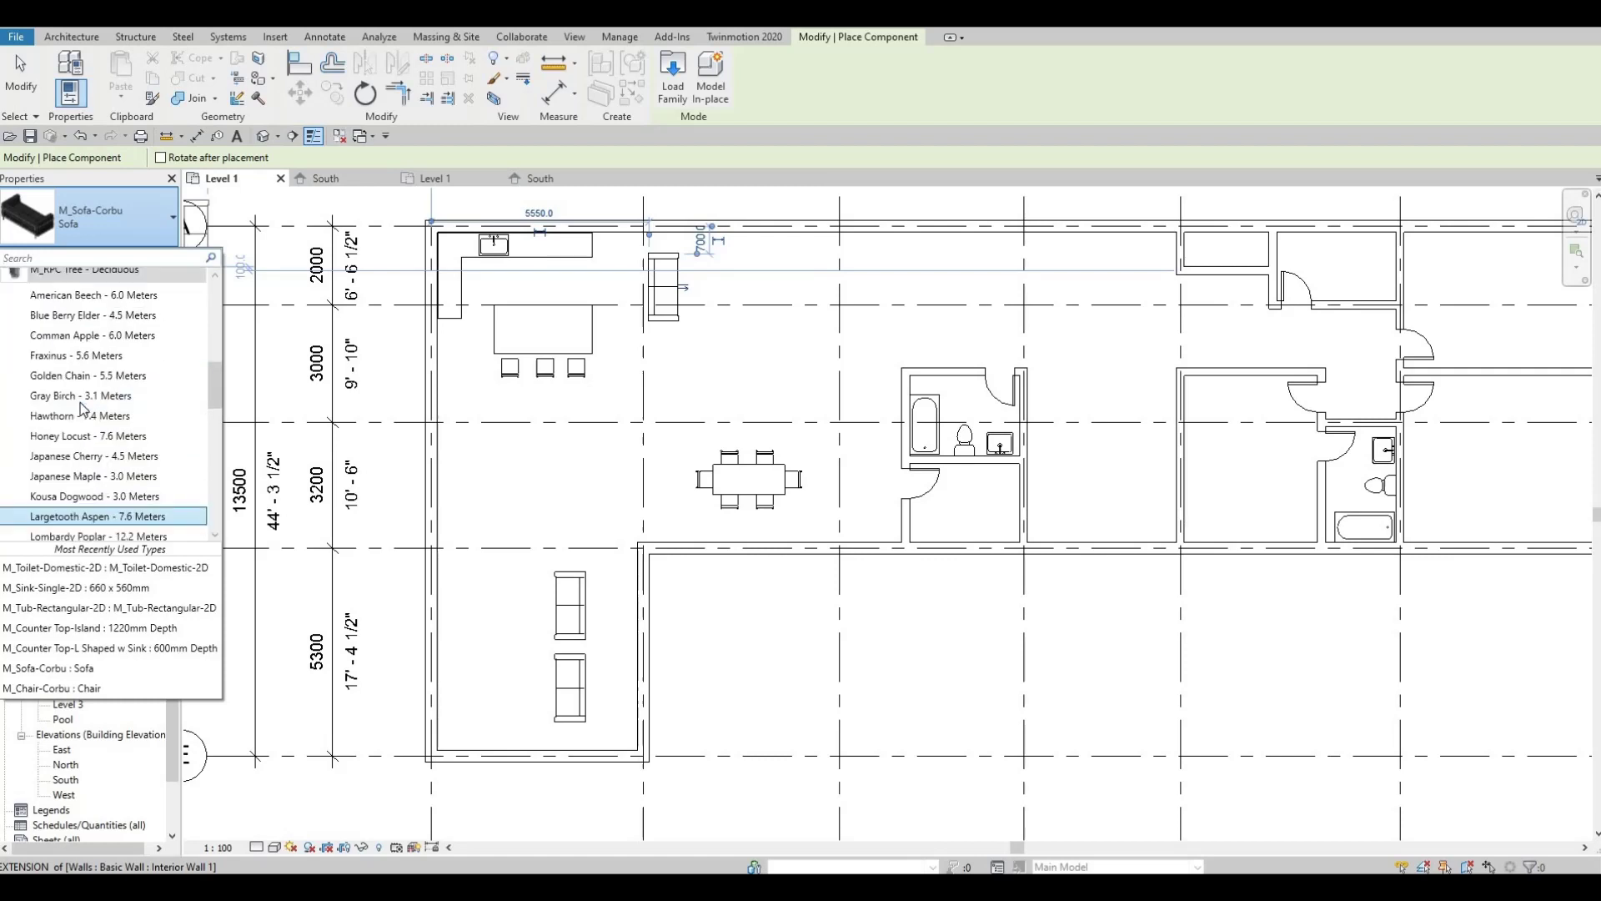
pyautogui.click(41, 361)
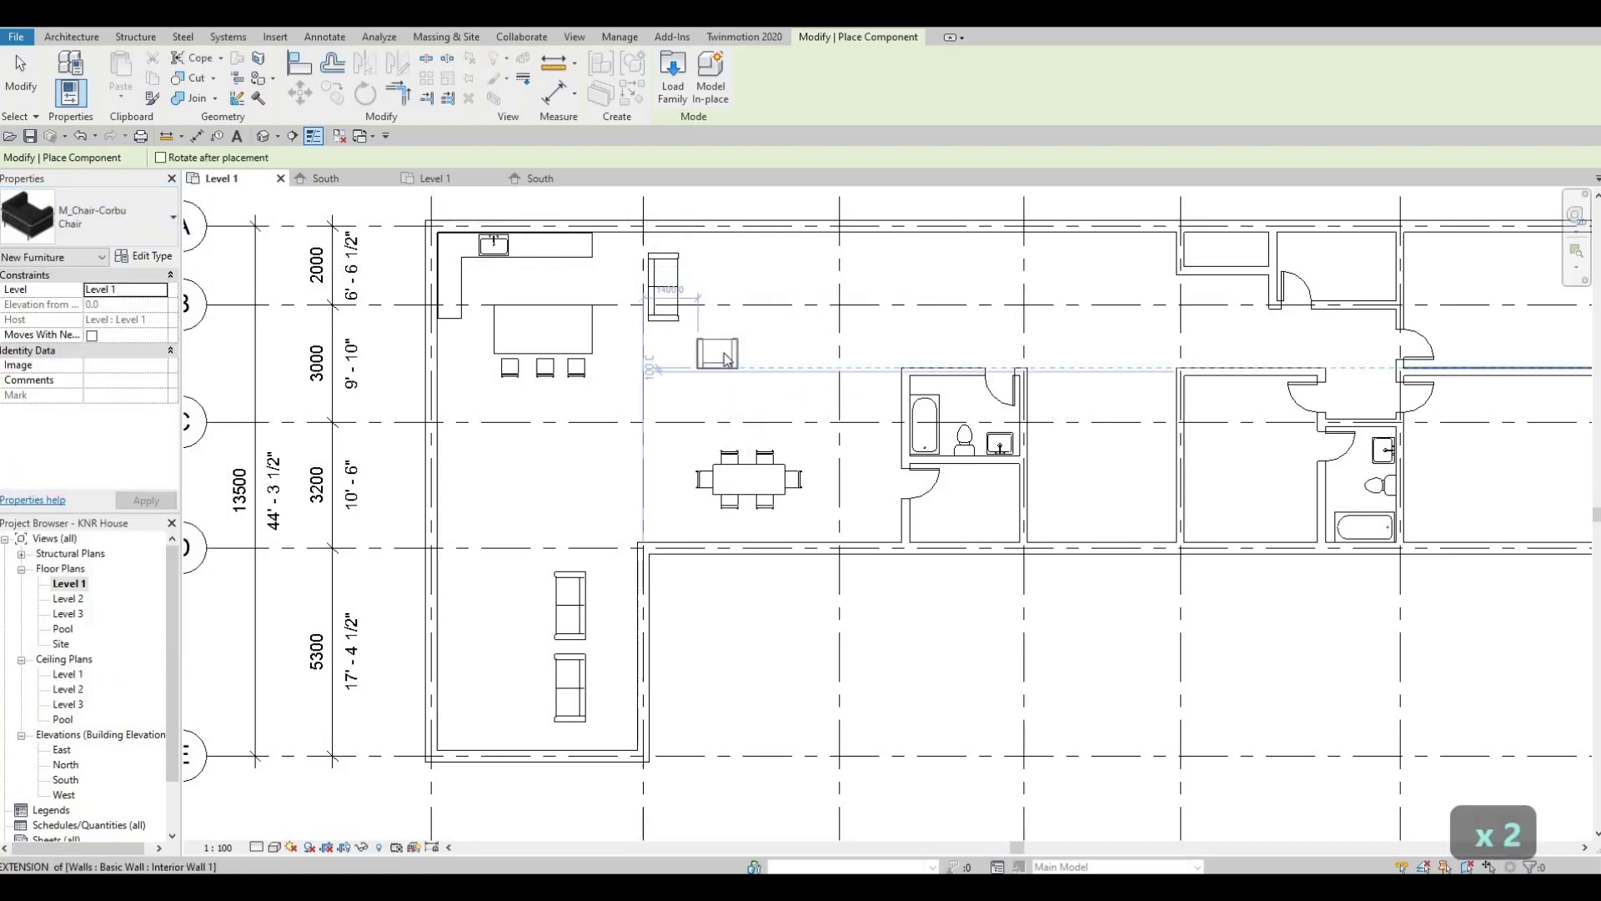
pyautogui.click(781, 351)
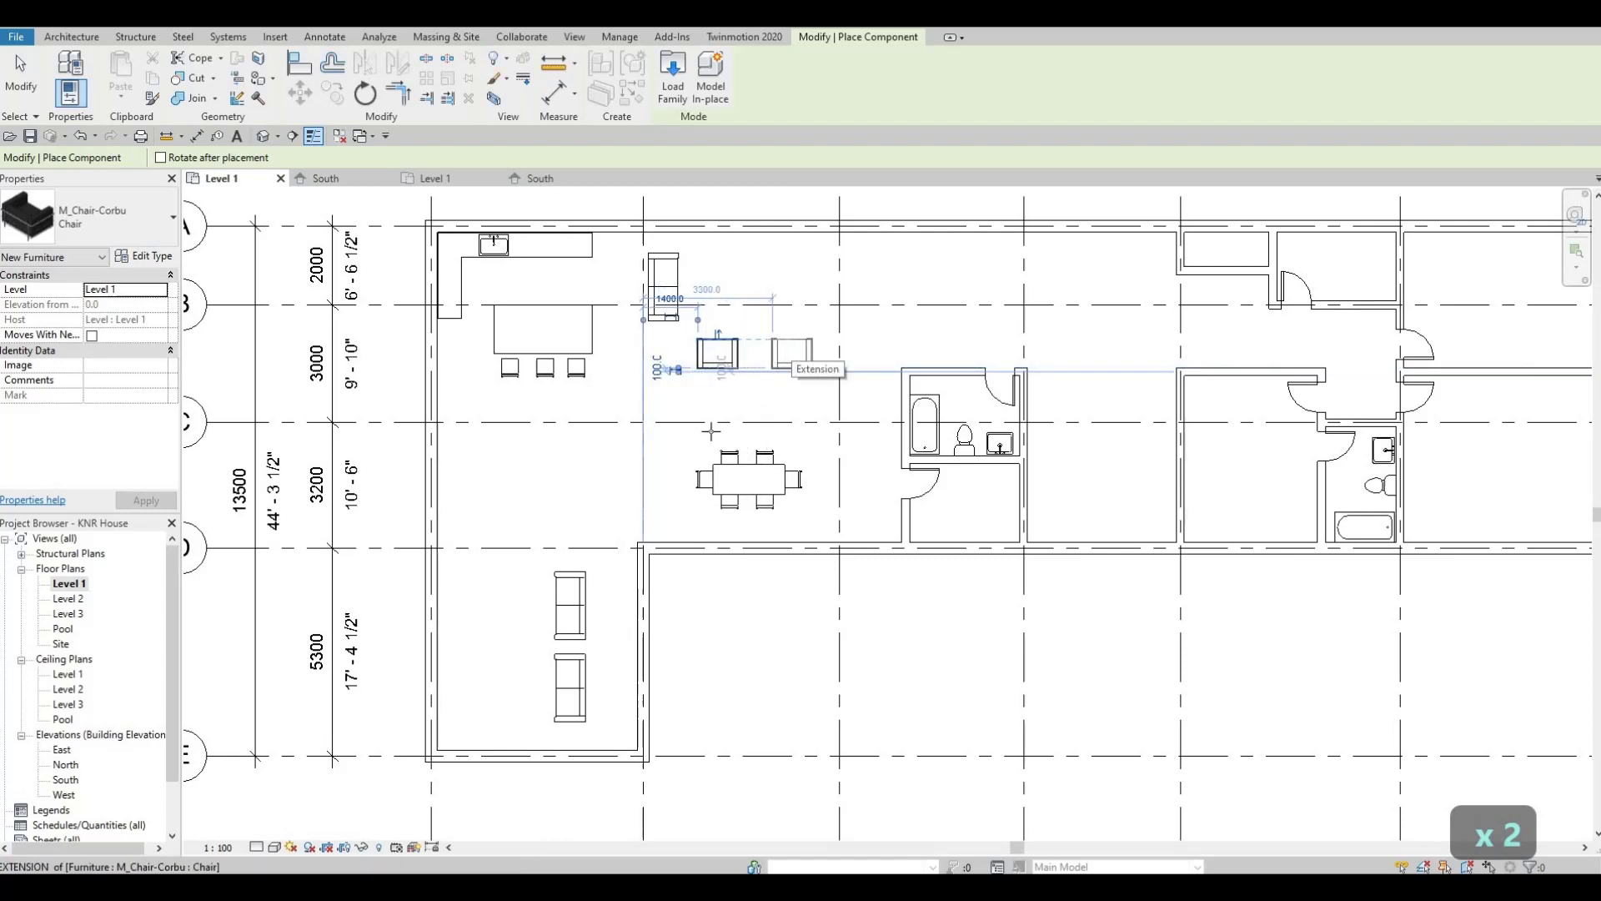
# Place a third M_Chair-Corbu armchair at grid D, up and left of the two sofas, about 2905 mm from the room's right wall.
pyautogui.moveTo(494, 559); pyautogui.dragTo(532, 409, button='middle')
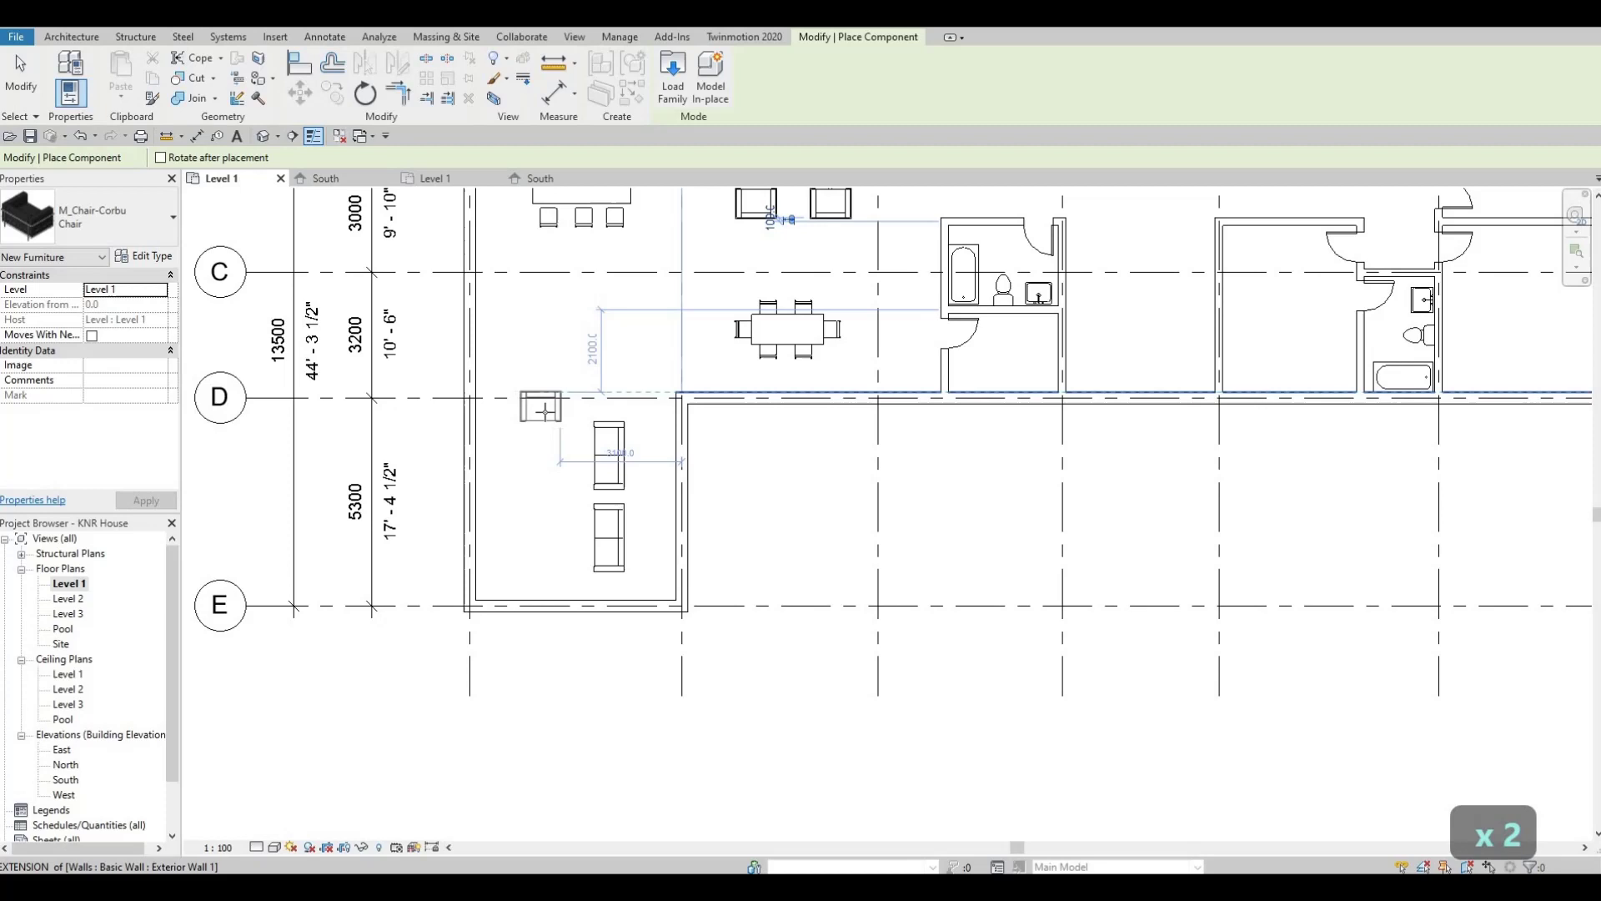
pyautogui.click(549, 407)
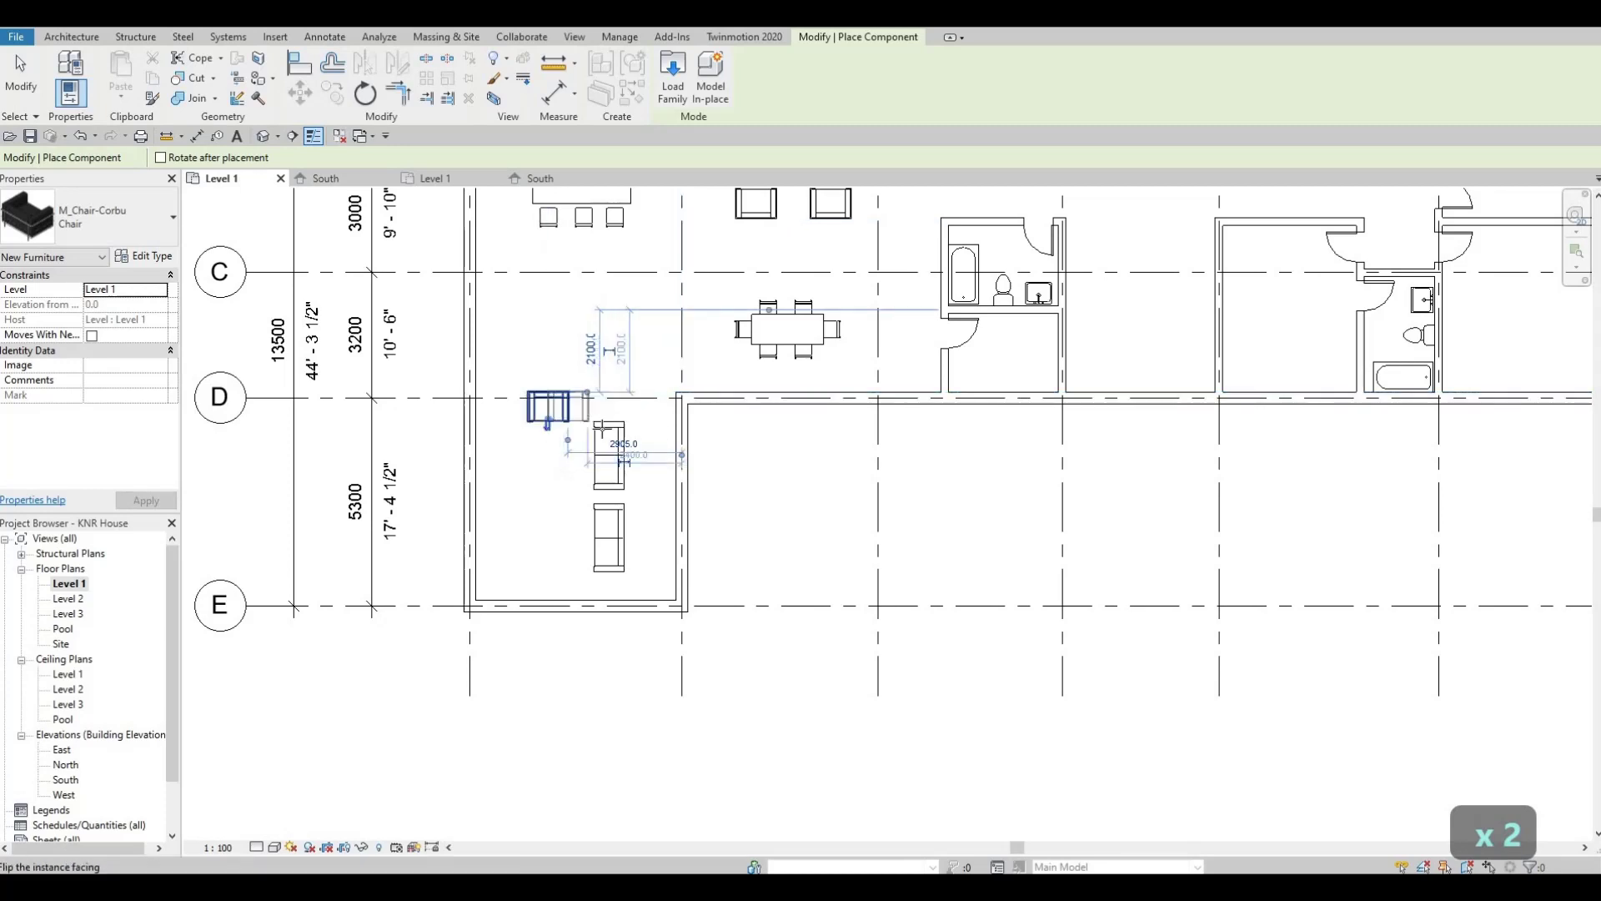
pyautogui.moveTo(631, 379)
pyautogui.mouseDown(button='middle')
pyautogui.moveTo(606, 389)
pyautogui.moveTo(608, 362)
pyautogui.mouseUp(button='middle')
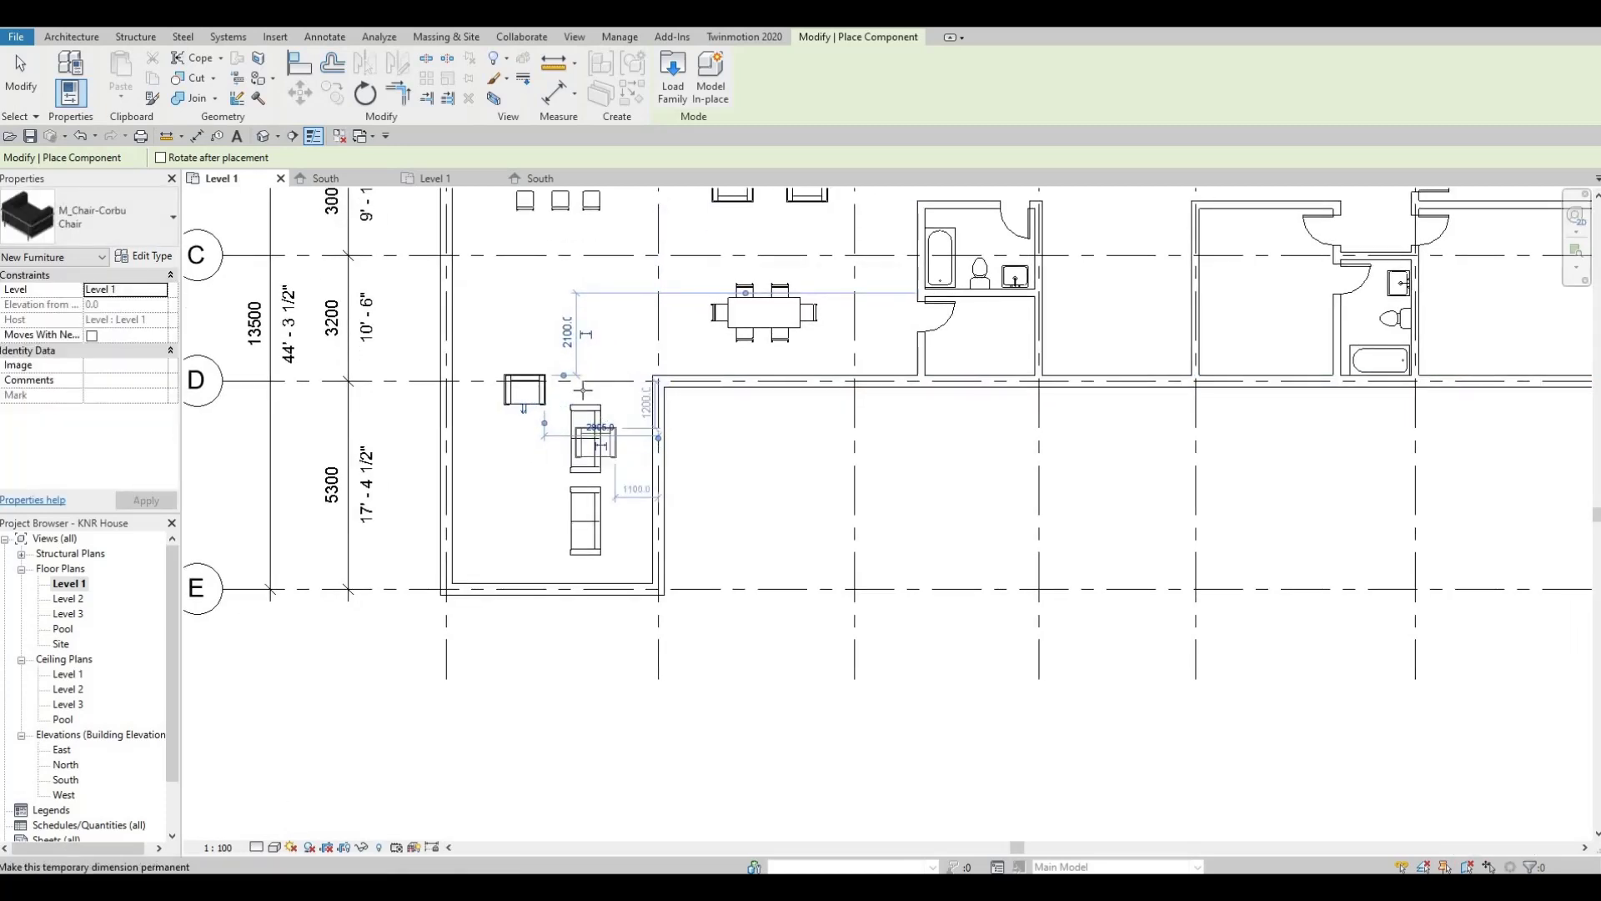
pyautogui.moveTo(524, 461); pyautogui.dragTo(496, 569, button='middle')
pyautogui.press('Escape')
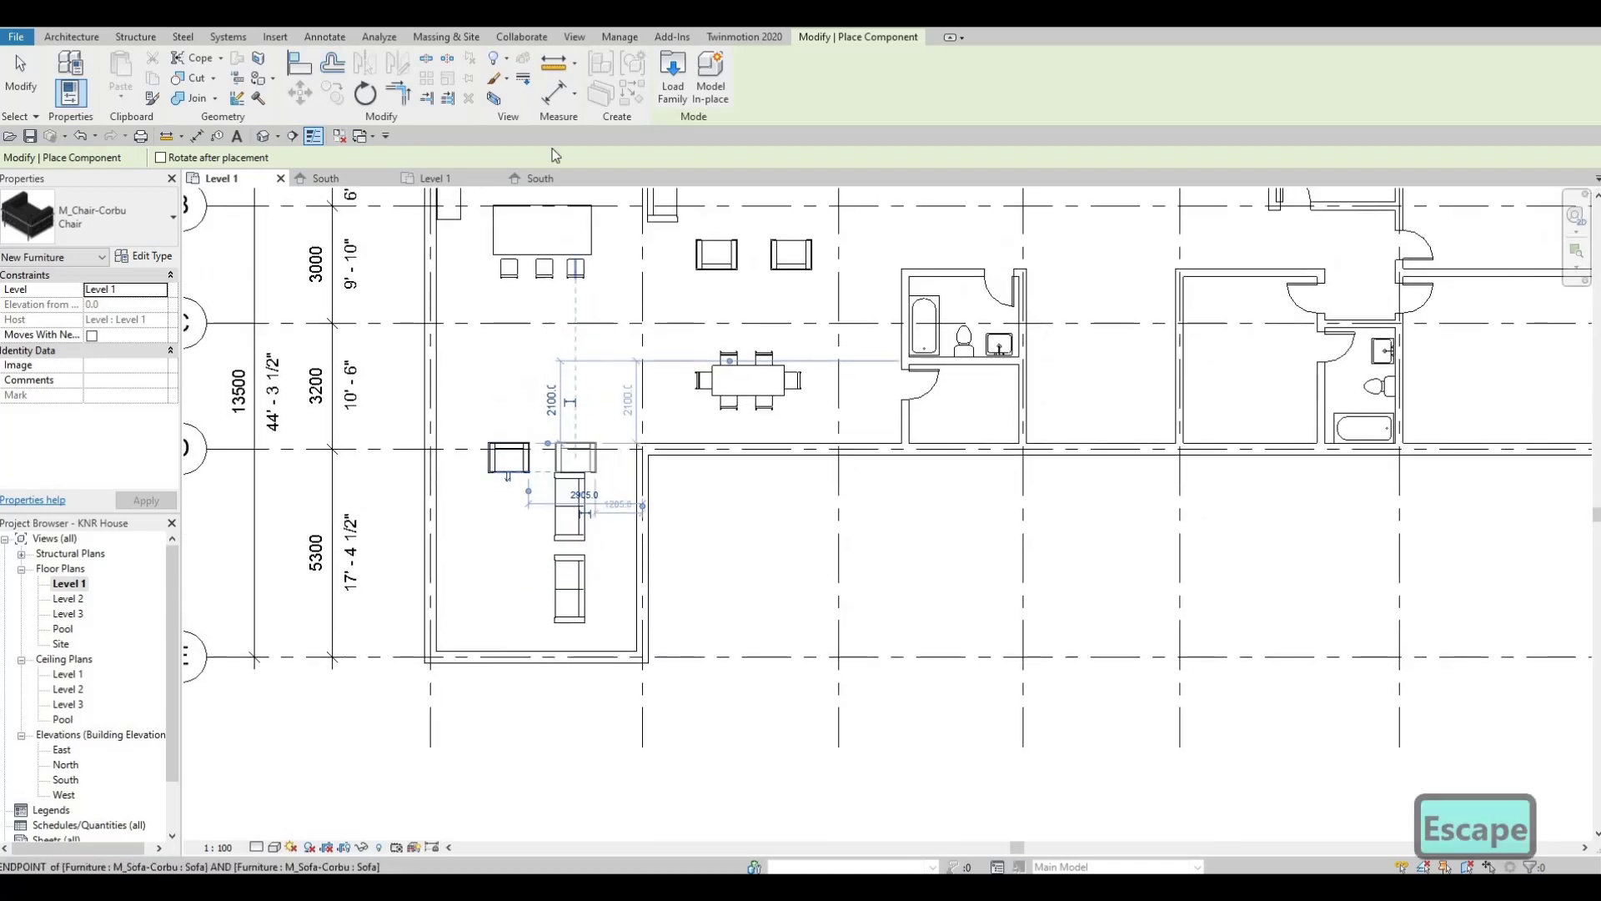
# Load the M_Entertainment center family from the Storage folder inside Furniture.
pyautogui.click(661, 86)
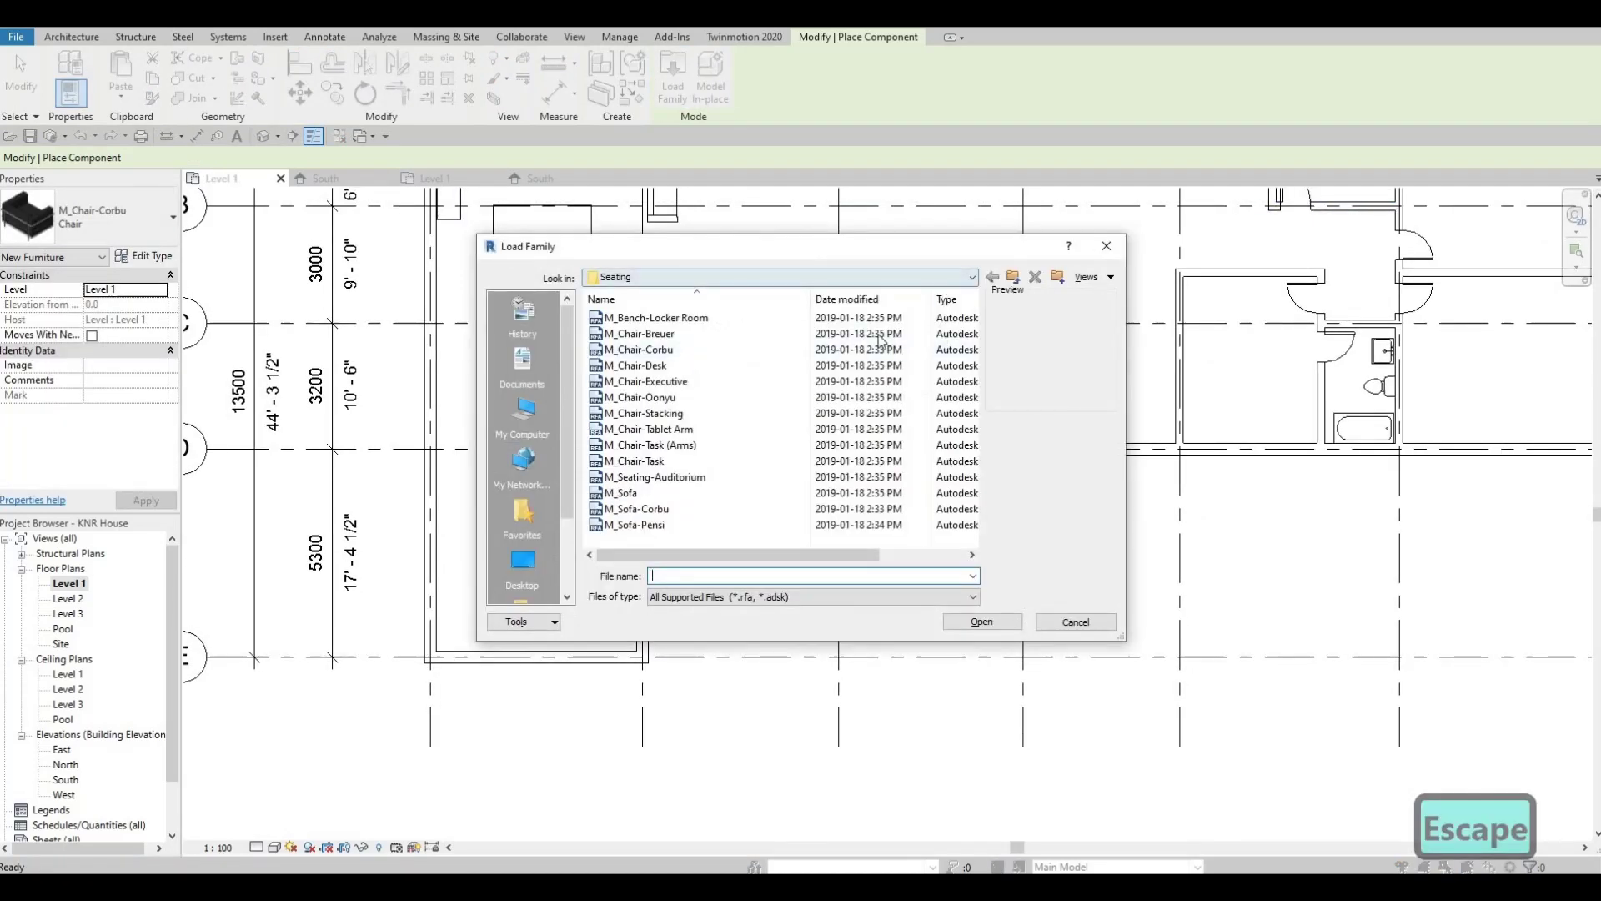
pyautogui.click(784, 277)
pyautogui.click(755, 399)
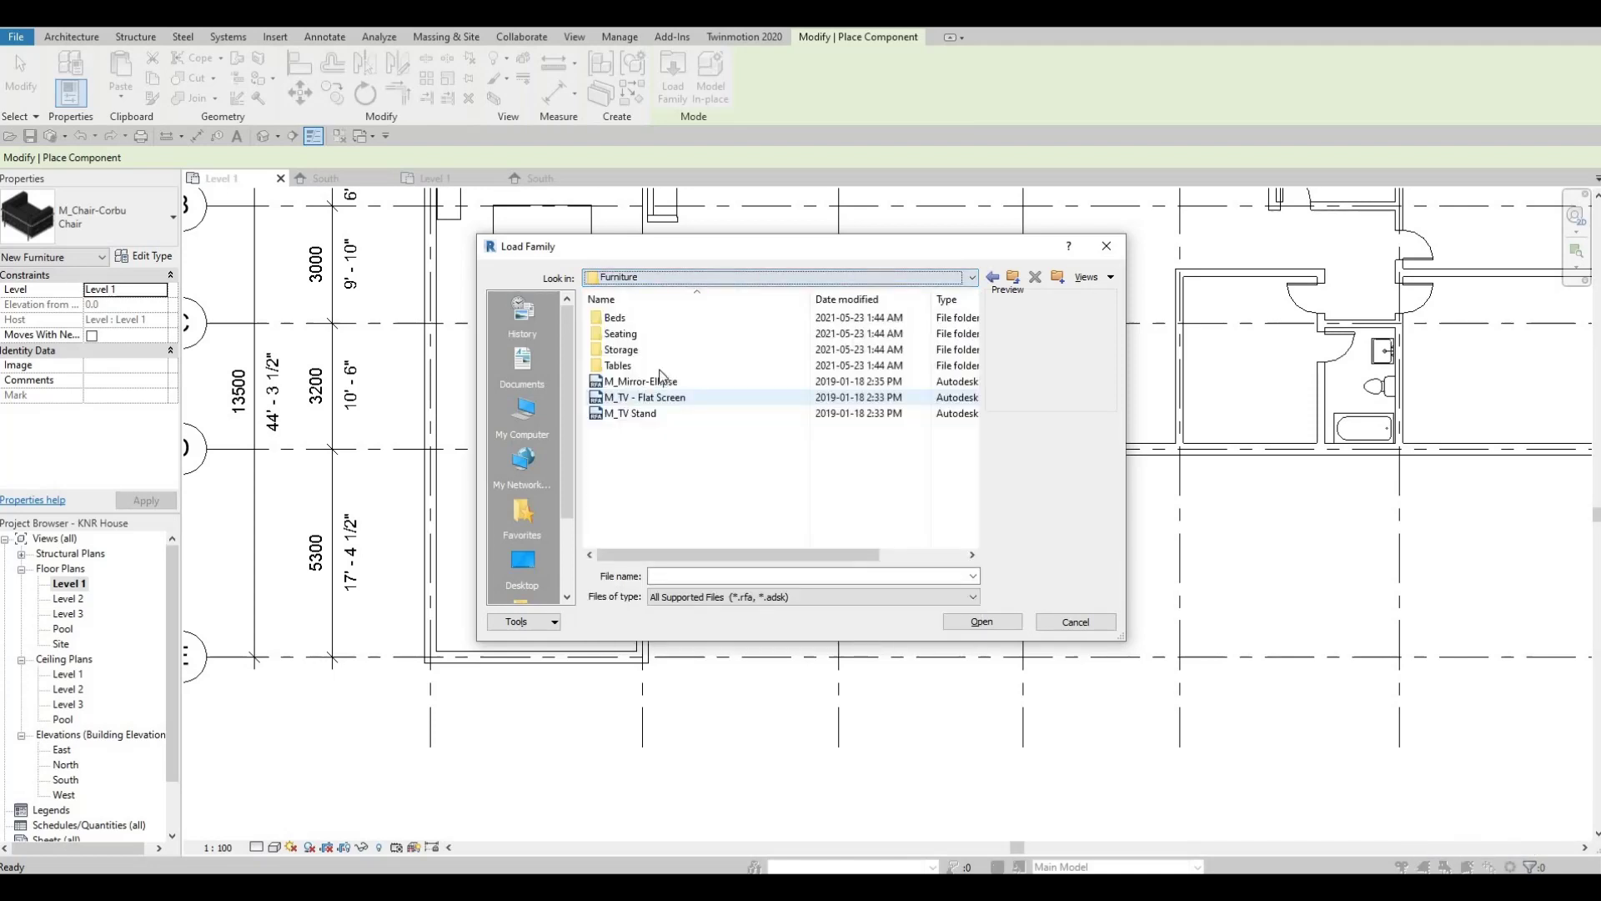
pyautogui.press('F1')
pyautogui.press('F1')
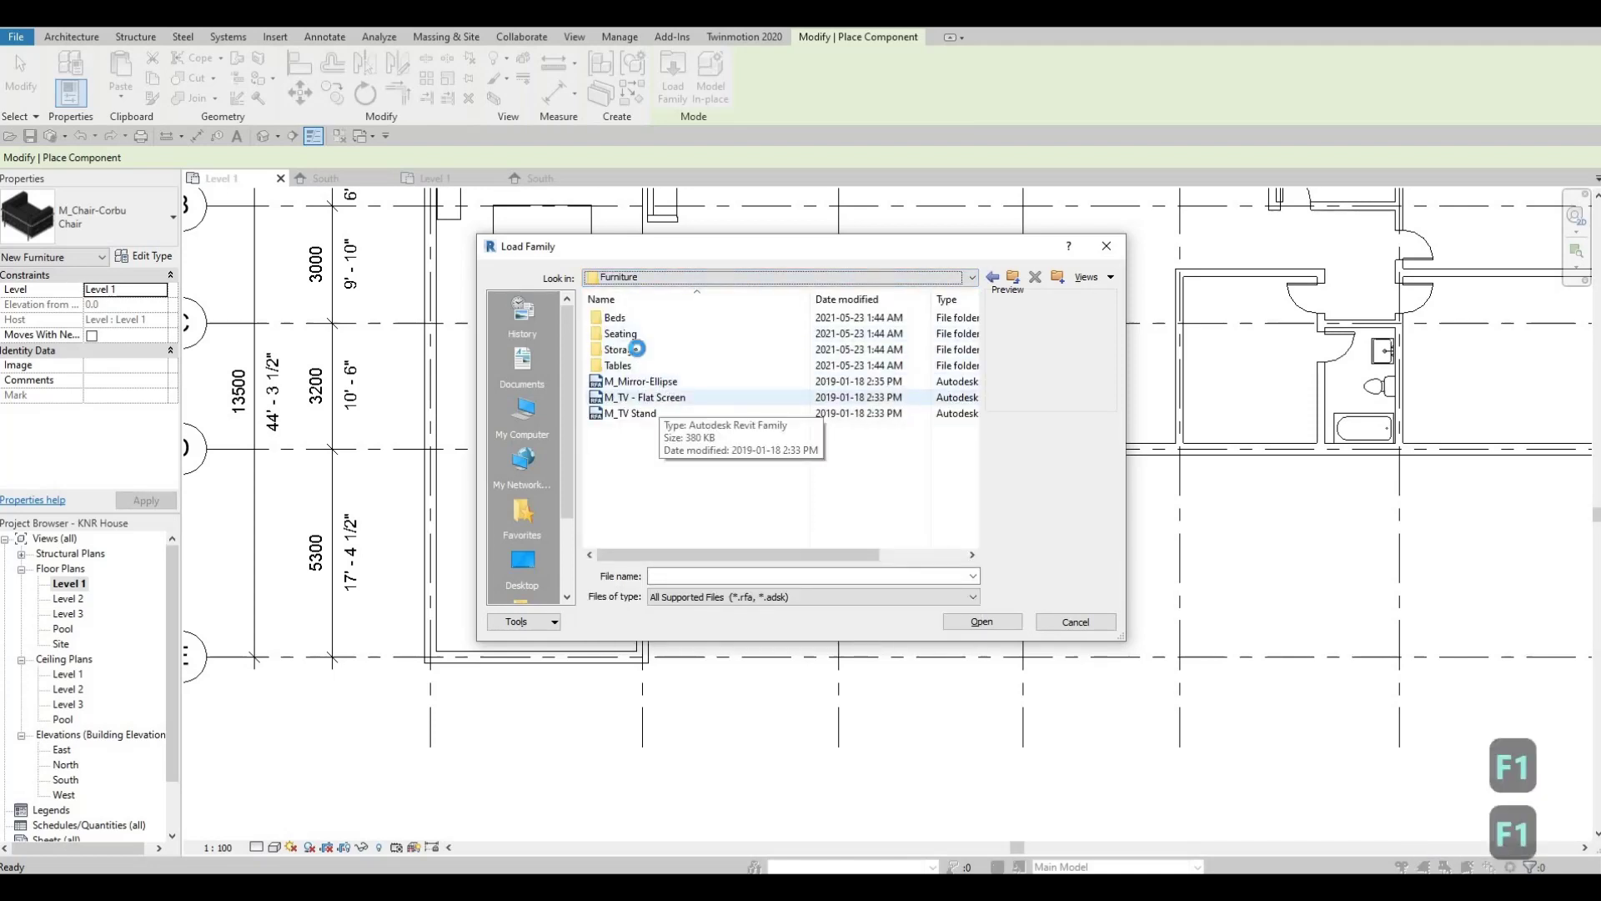
pyautogui.doubleClick(636, 349)
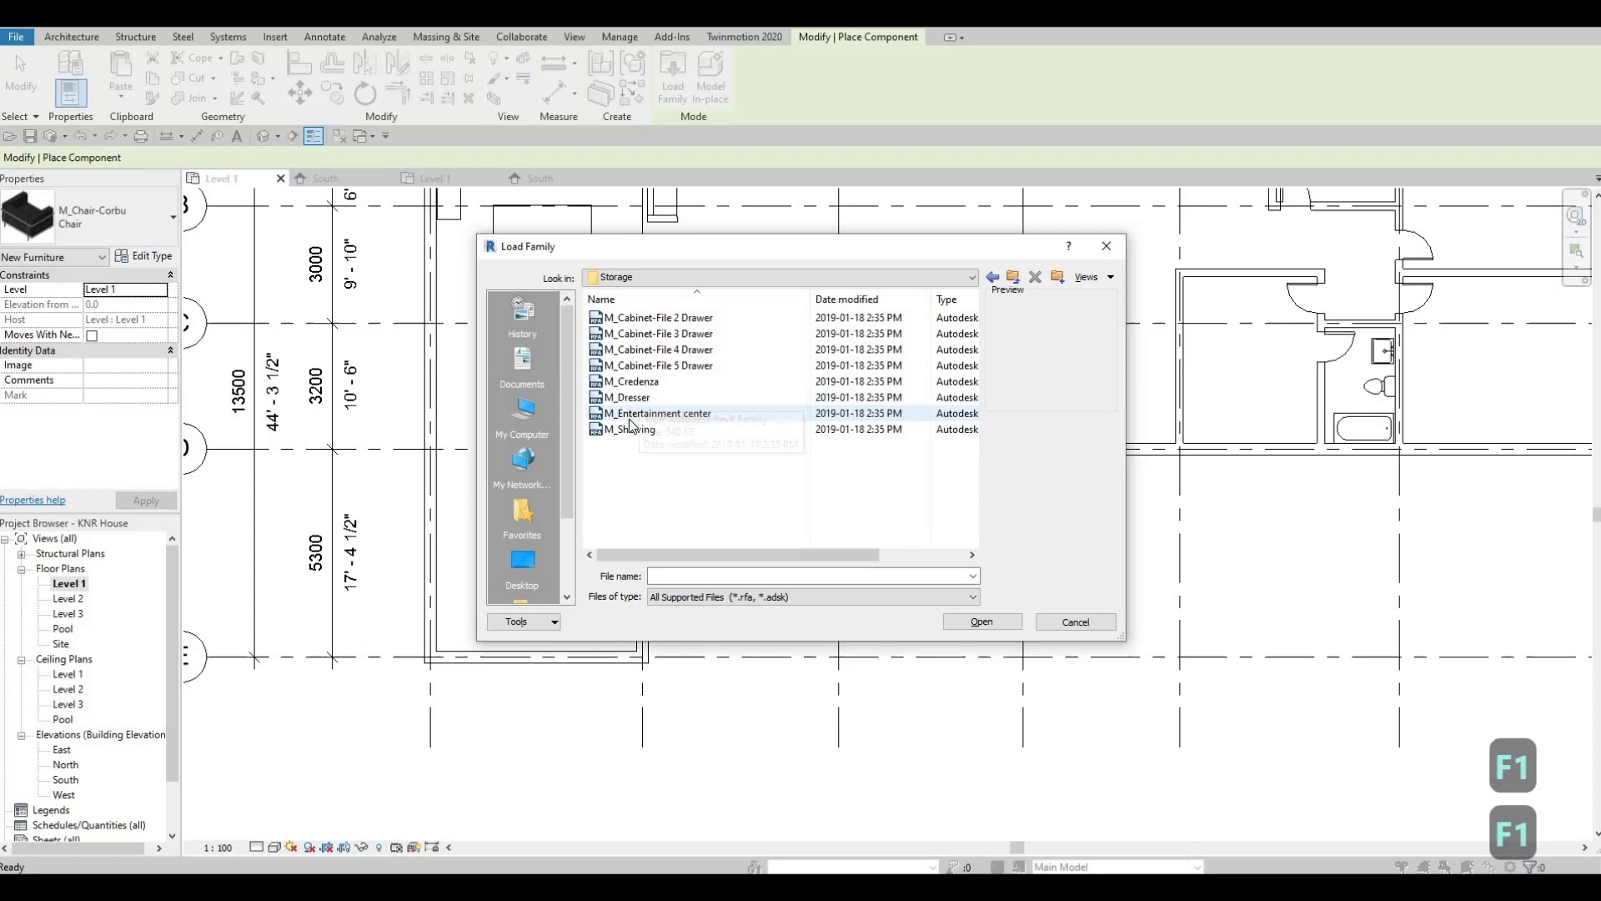
pyautogui.click(679, 414)
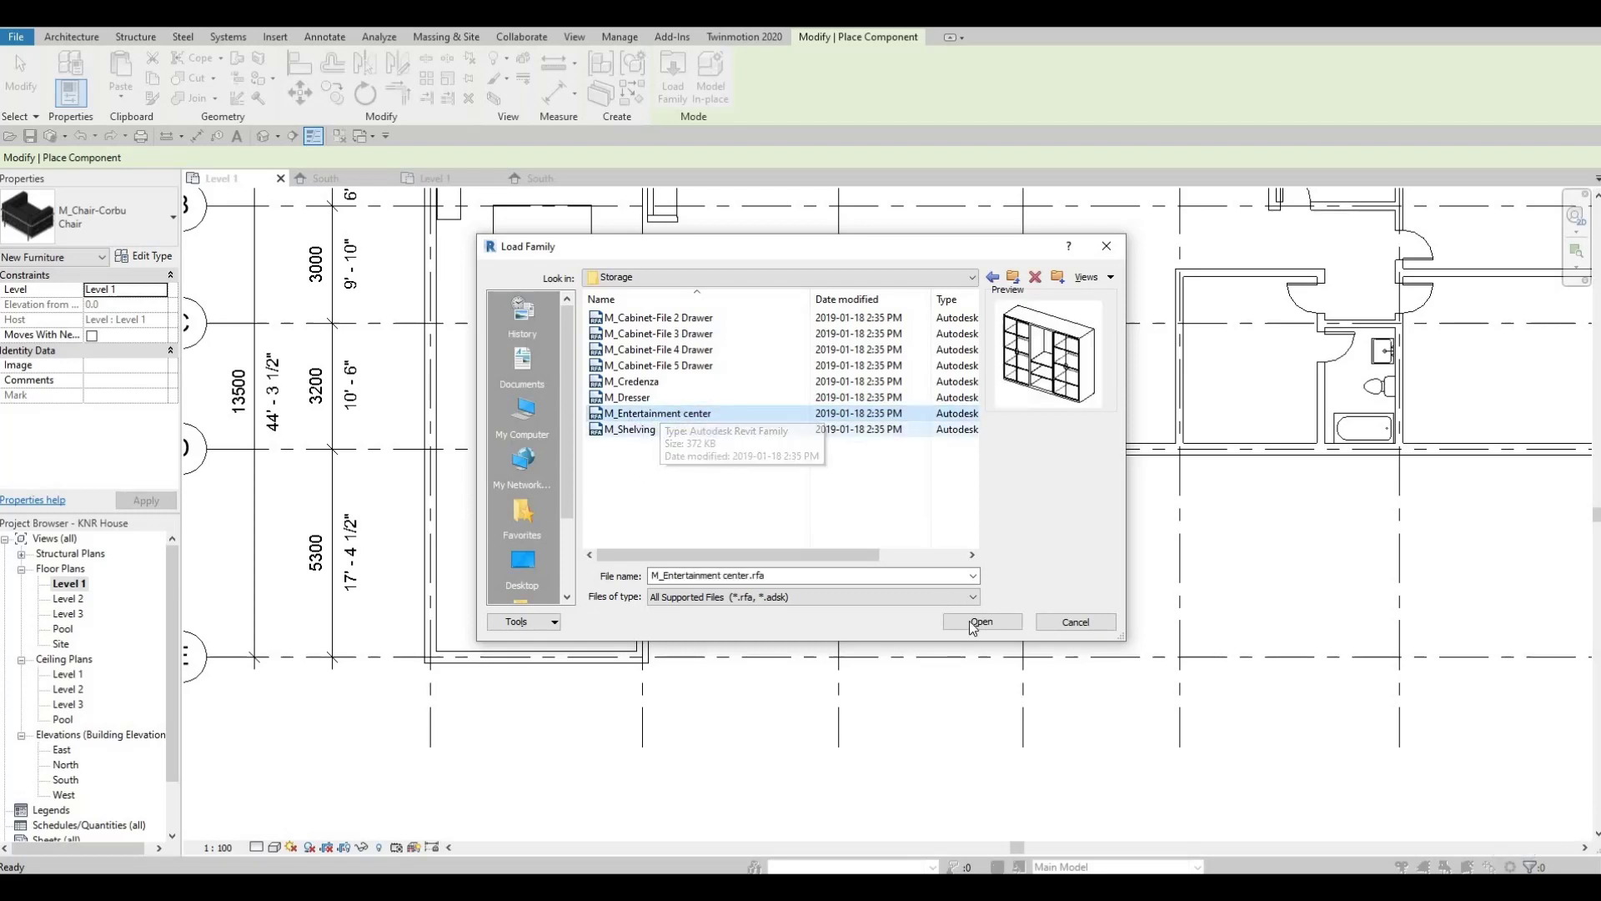
pyautogui.press('Return')
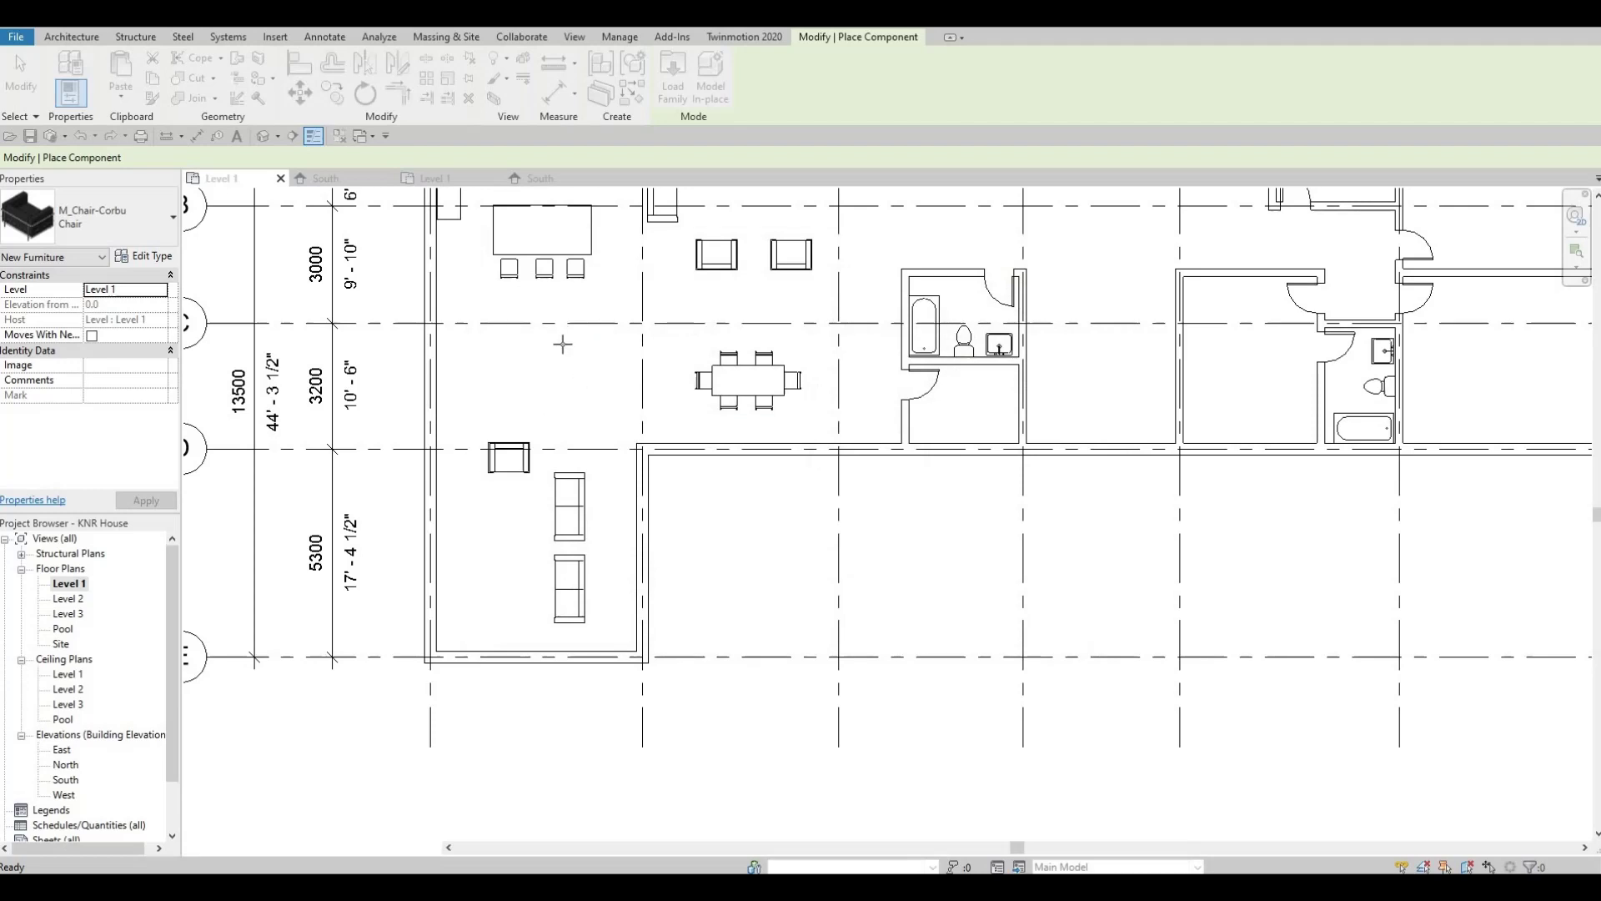
# Place the entertainment center vertically against the left exterior wall facing the sofas and change its type to 2743 x 2134 x 0762mm.
pyautogui.click(472, 545)
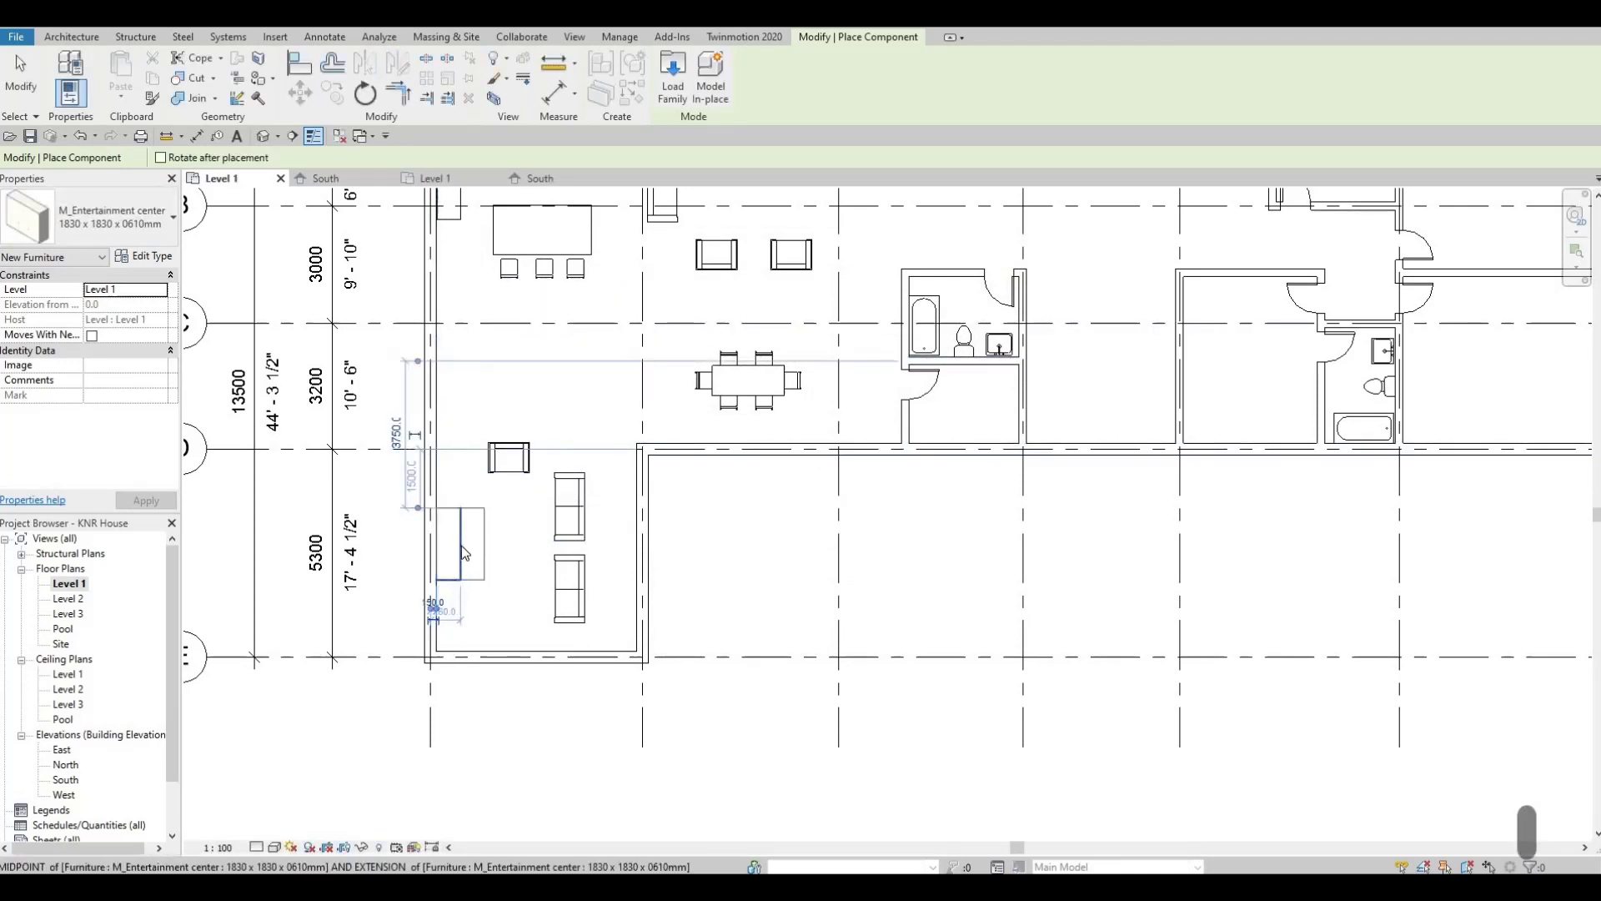
pyautogui.press('Escape')
pyautogui.press('Escape')
pyautogui.click(130, 222)
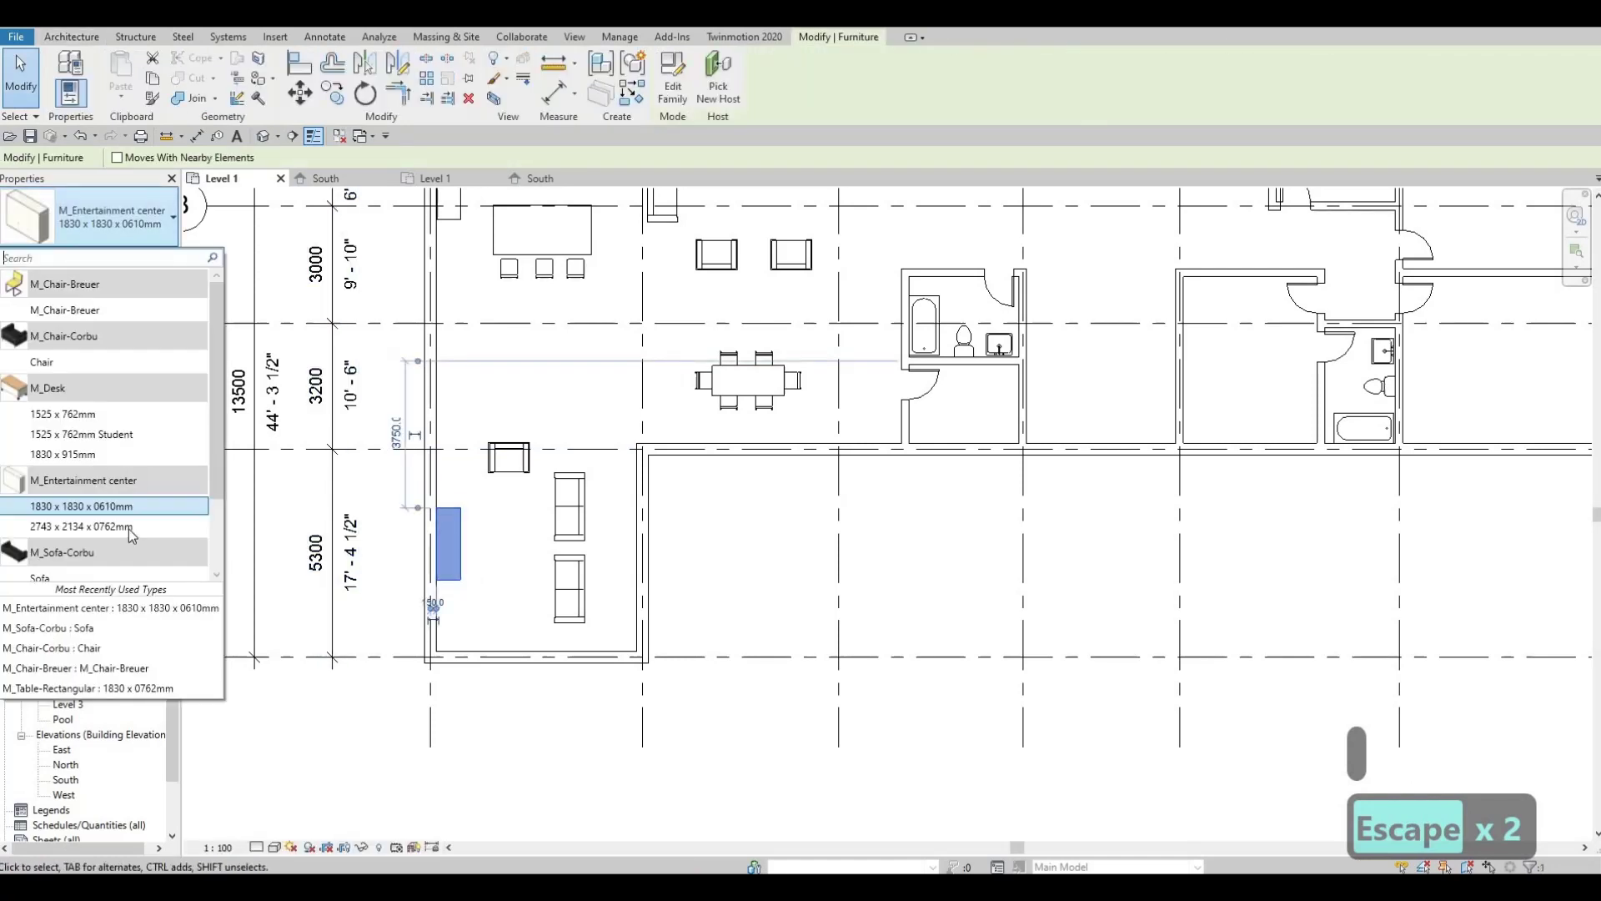
pyautogui.click(133, 528)
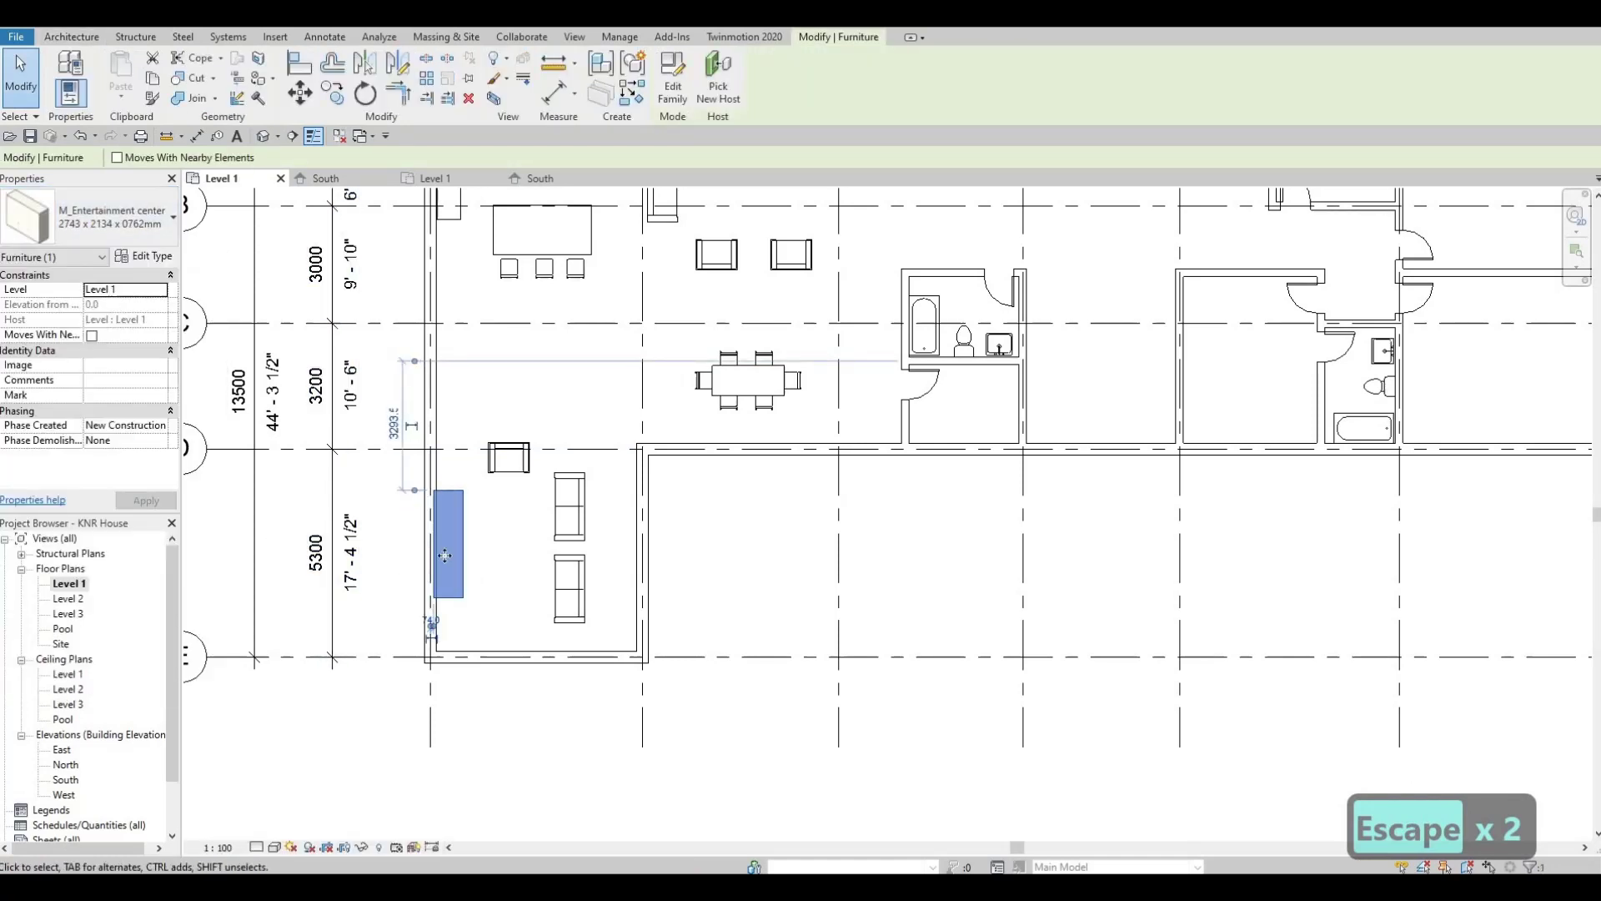
pyautogui.press('Escape')
pyautogui.press('Escape')
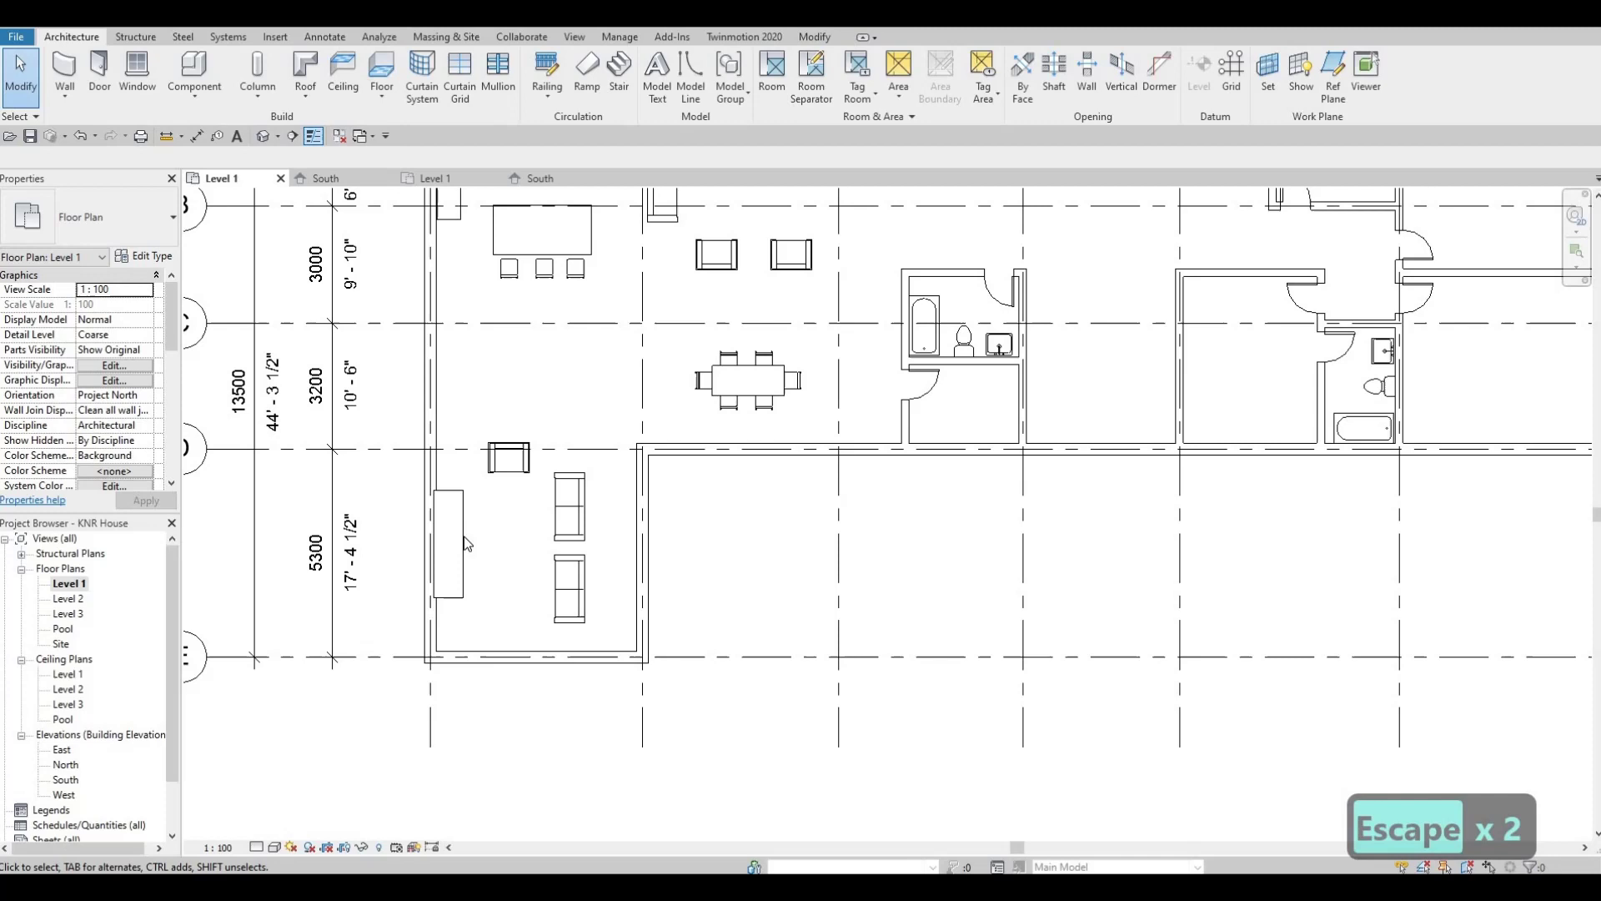
# Nudge the entertainment center right to clear the left exterior wall and slightly down.
pyautogui.click(464, 537)
pyautogui.press('Right')
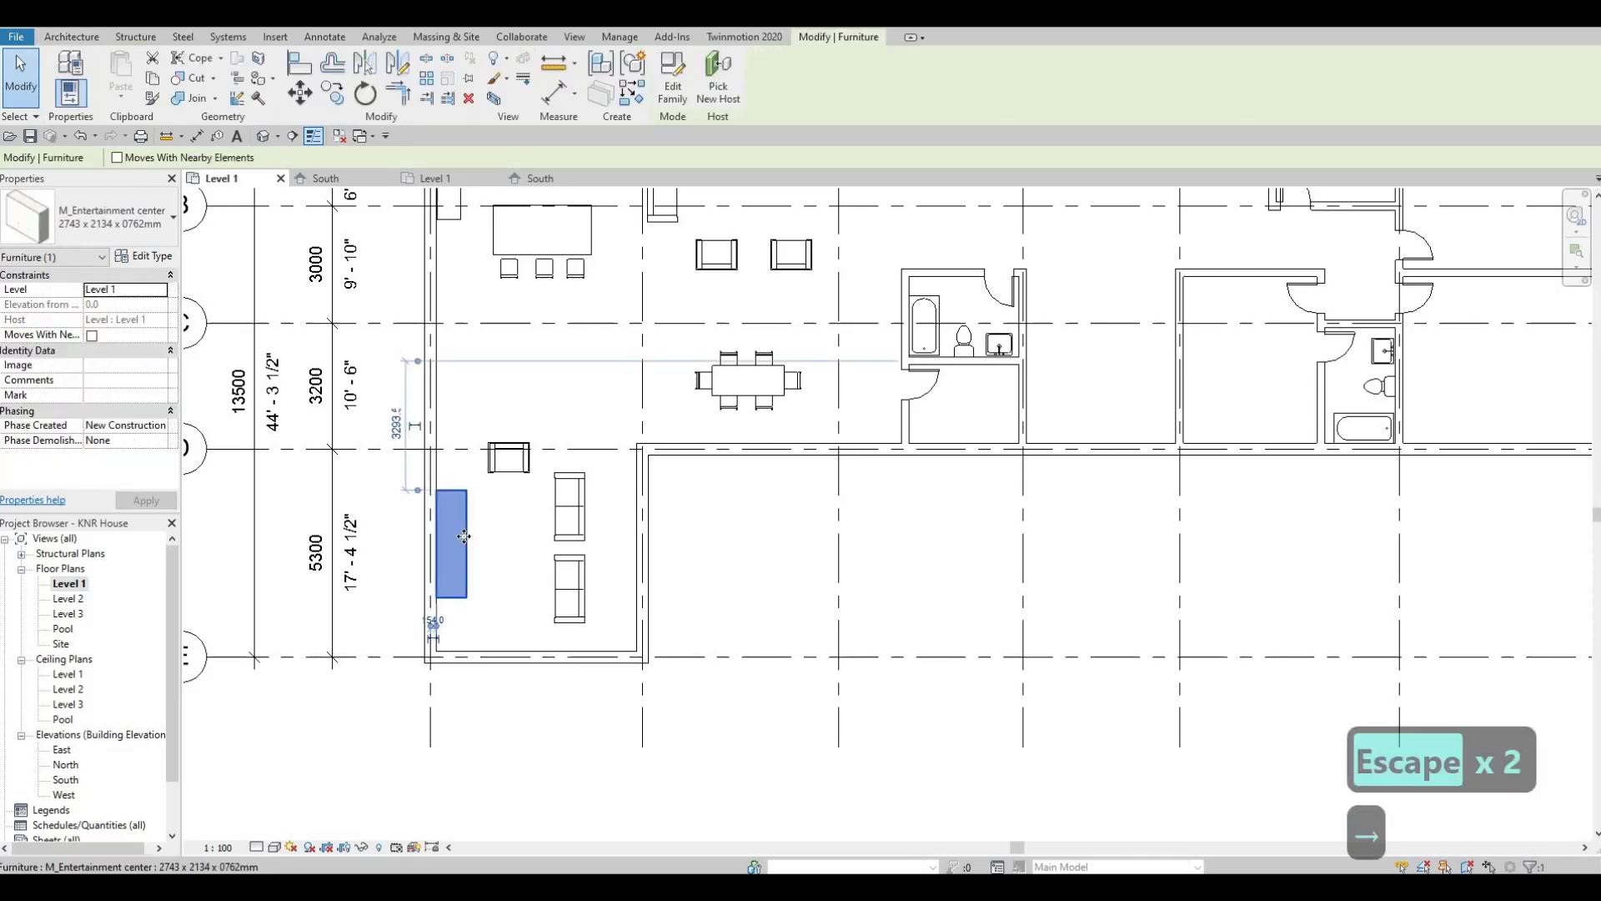
pyautogui.press('Down')
pyautogui.press('Escape')
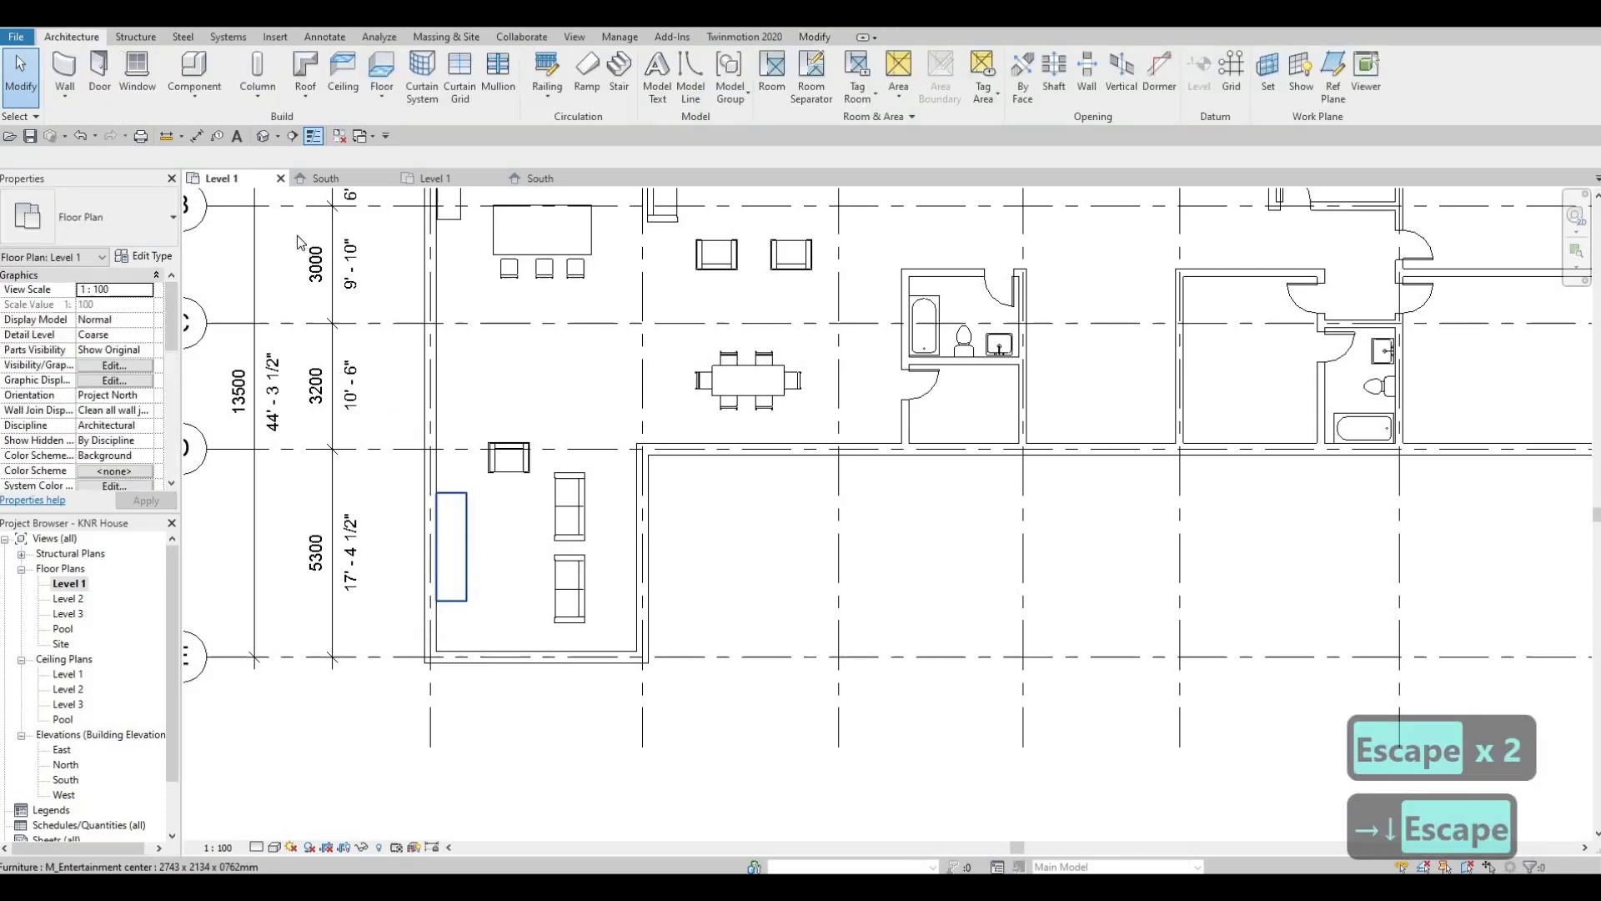
# Load the M_Credenza family from the Storage folder into the project.
pyautogui.click(226, 103)
pyautogui.press('Escape')
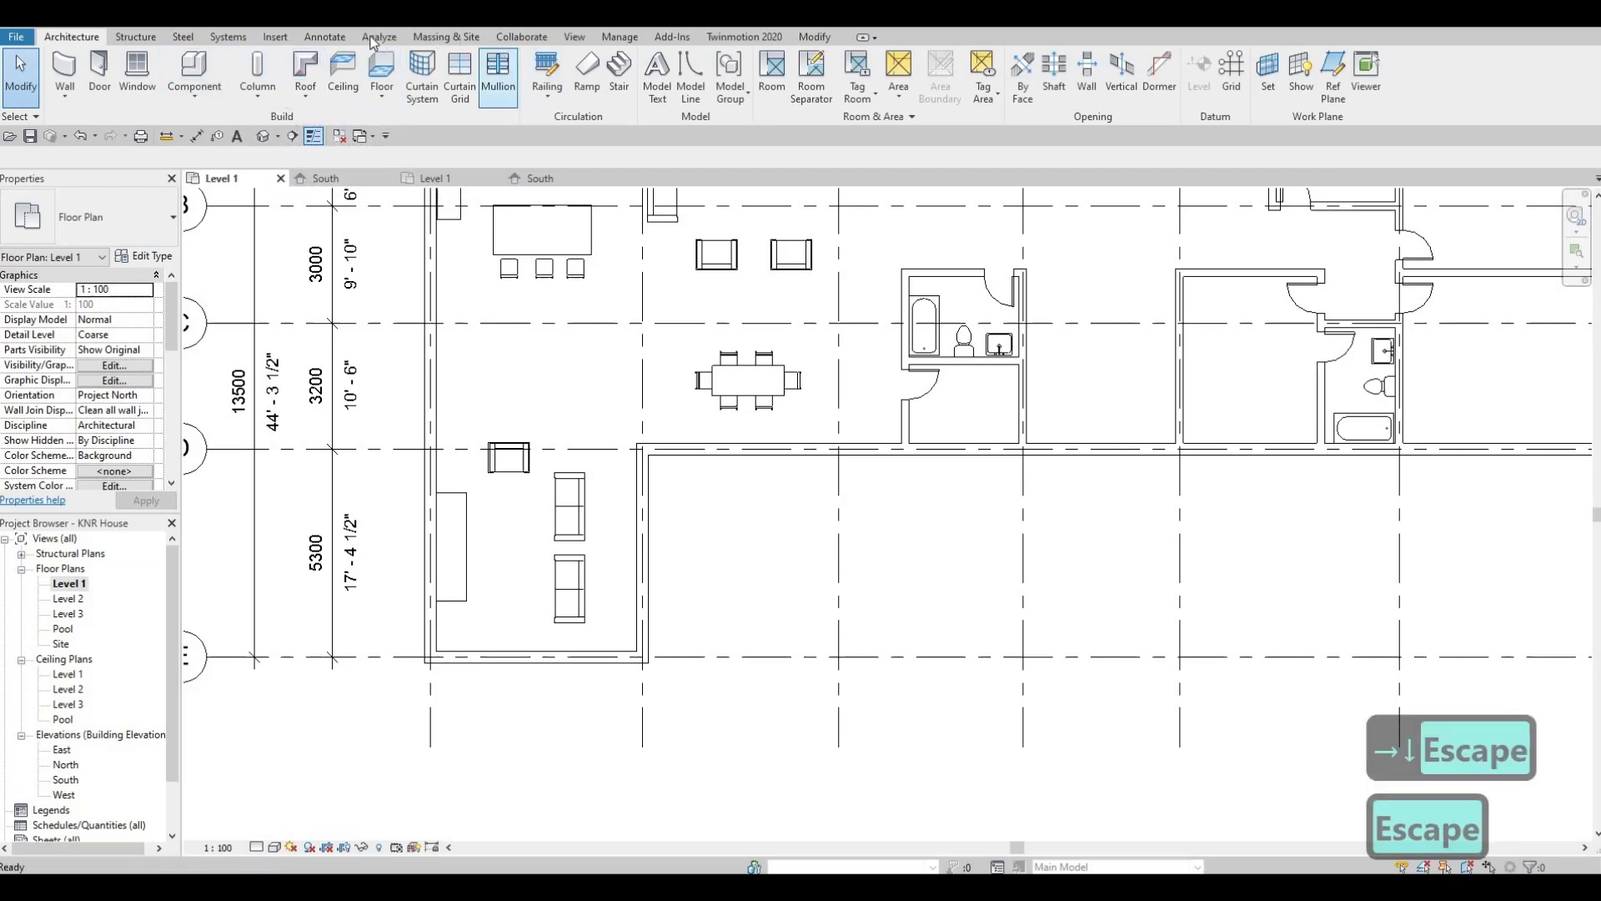
pyautogui.click(278, 33)
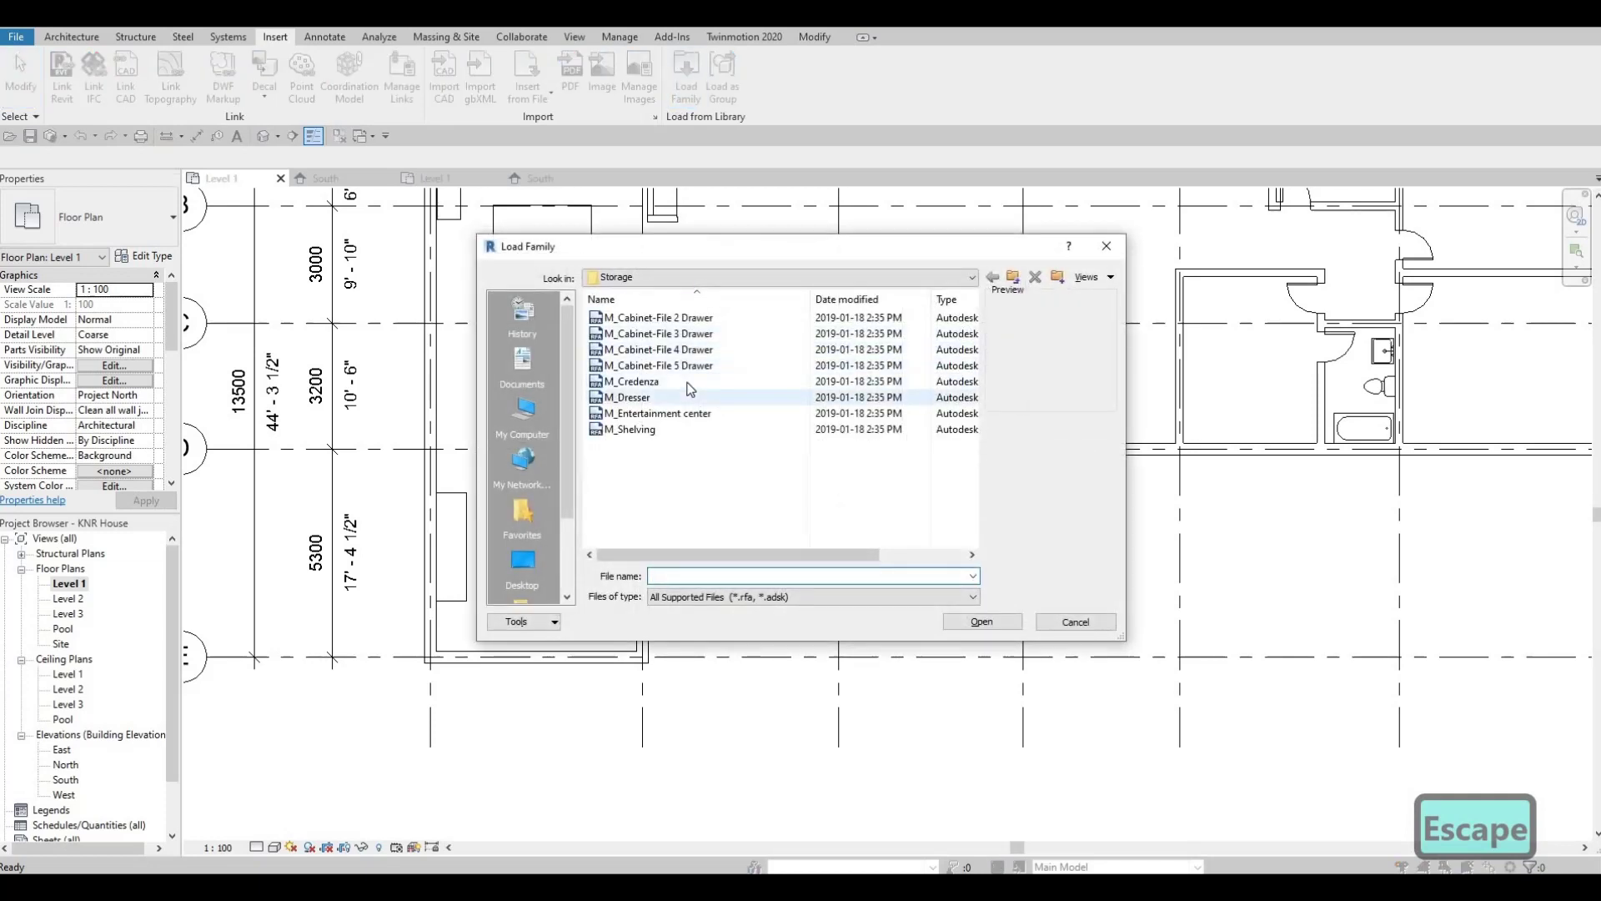
pyautogui.click(683, 387)
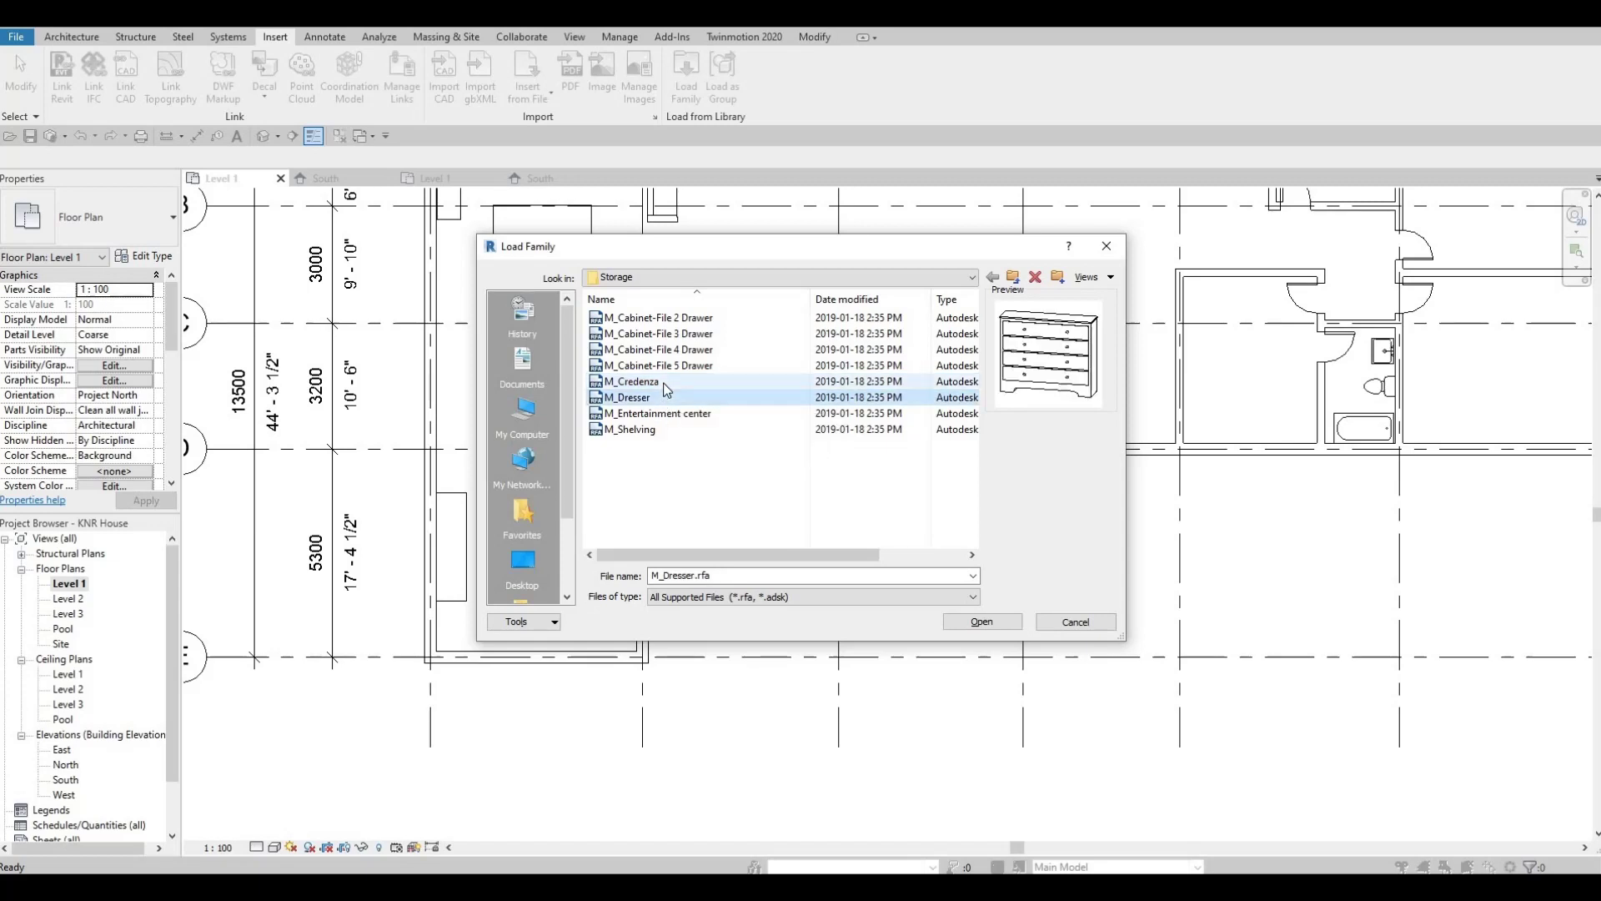
pyautogui.click(984, 627)
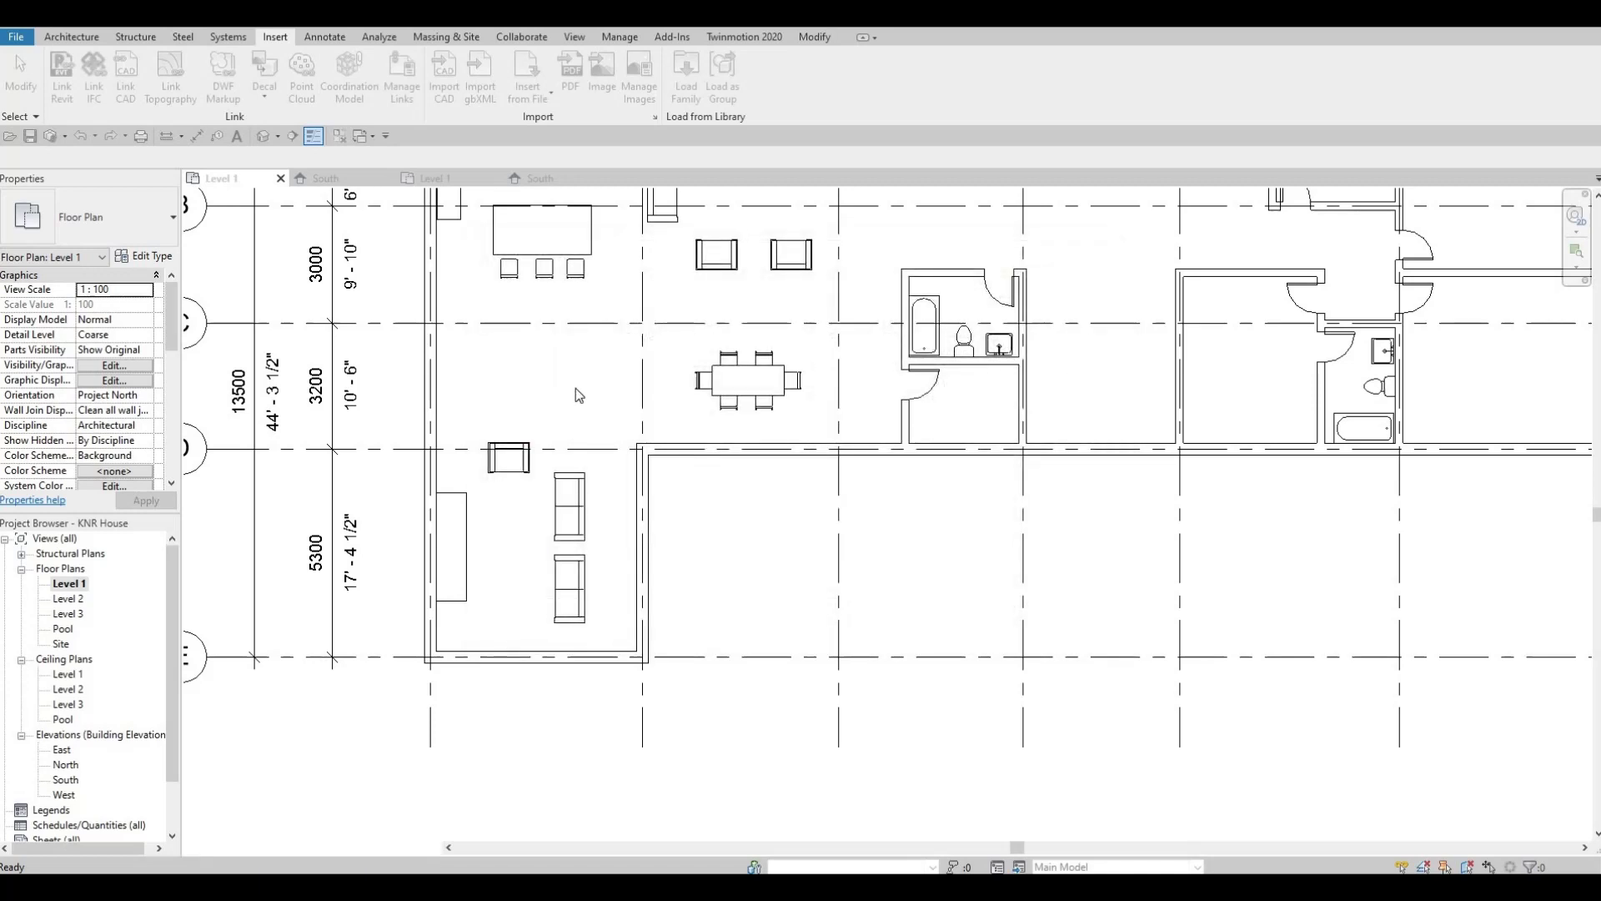
# Place a vertically rotated 1830 x 0610mm M_Credenza against the left exterior wall between grids C and D.
pyautogui.click(72, 37)
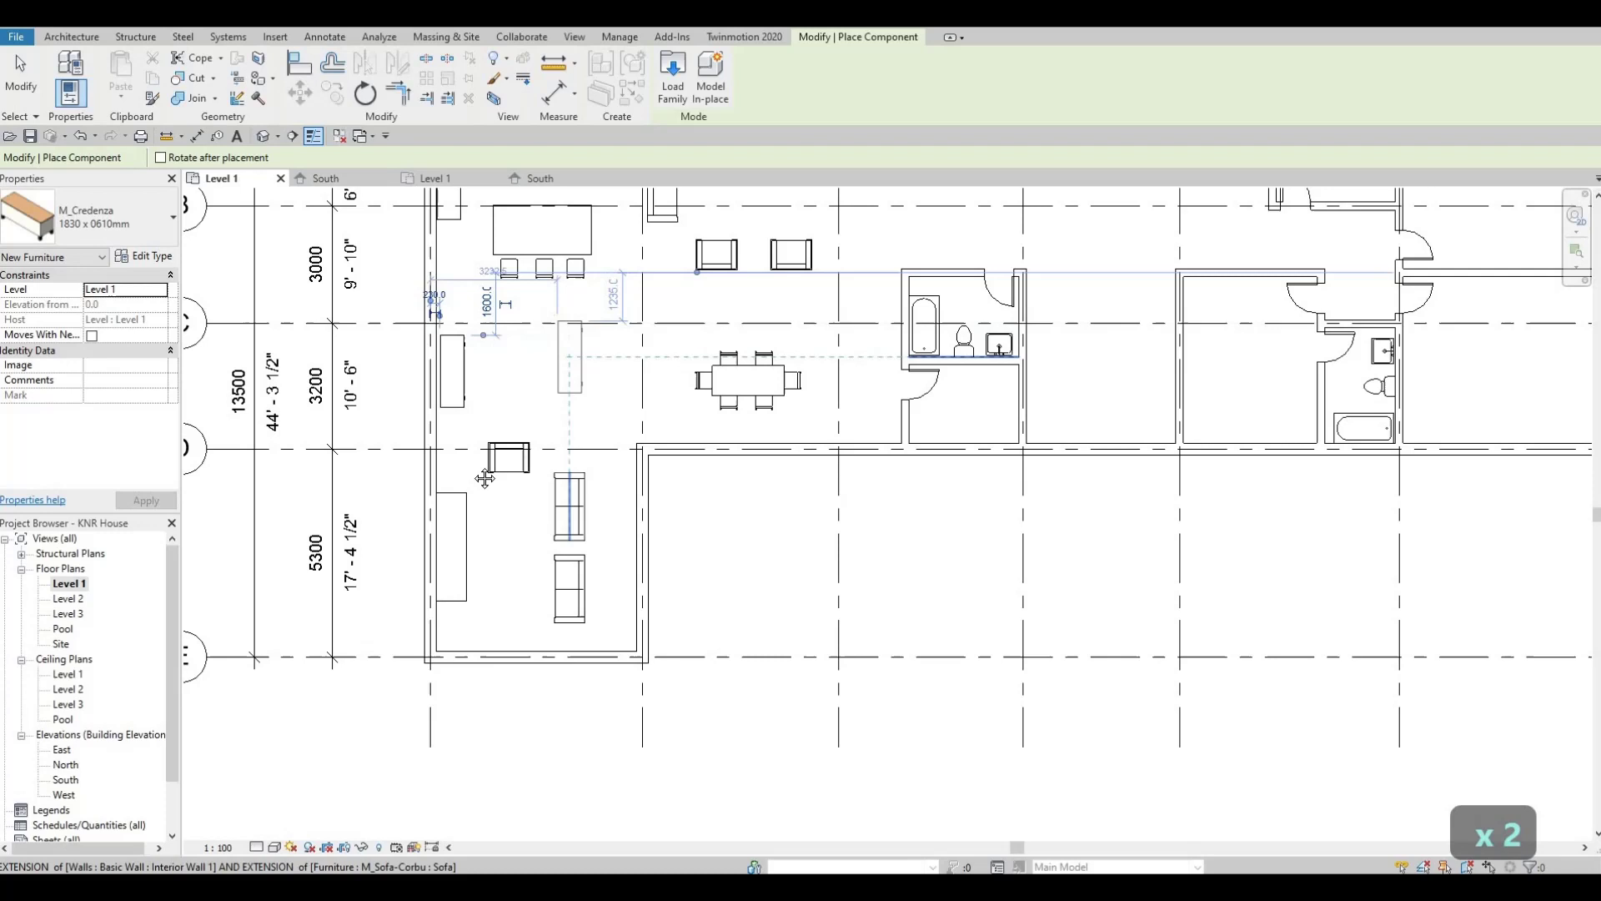
pyautogui.press('Escape')
pyautogui.press('Escape')
# Load the M_Table-Coffee family from the Tables folder inside Furniture.
pyautogui.scroll(-3, 525, 393)
pyautogui.moveTo(525, 393); pyautogui.dragTo(414, 495, button='middle')
pyautogui.scroll(2, 450, 313)
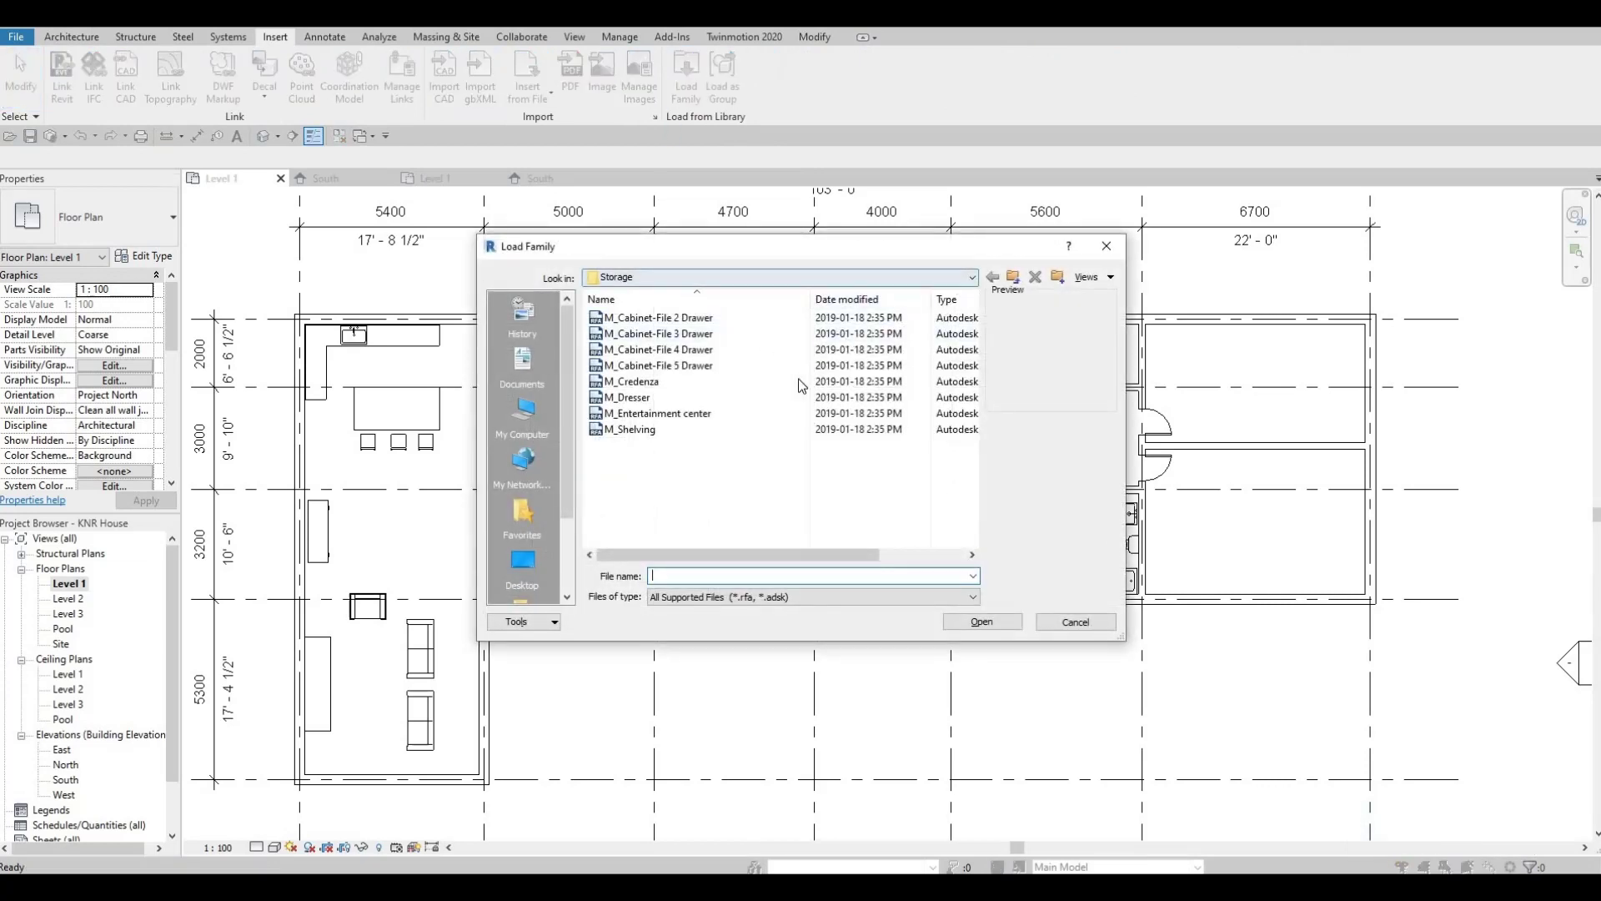
pyautogui.click(787, 278)
pyautogui.click(718, 400)
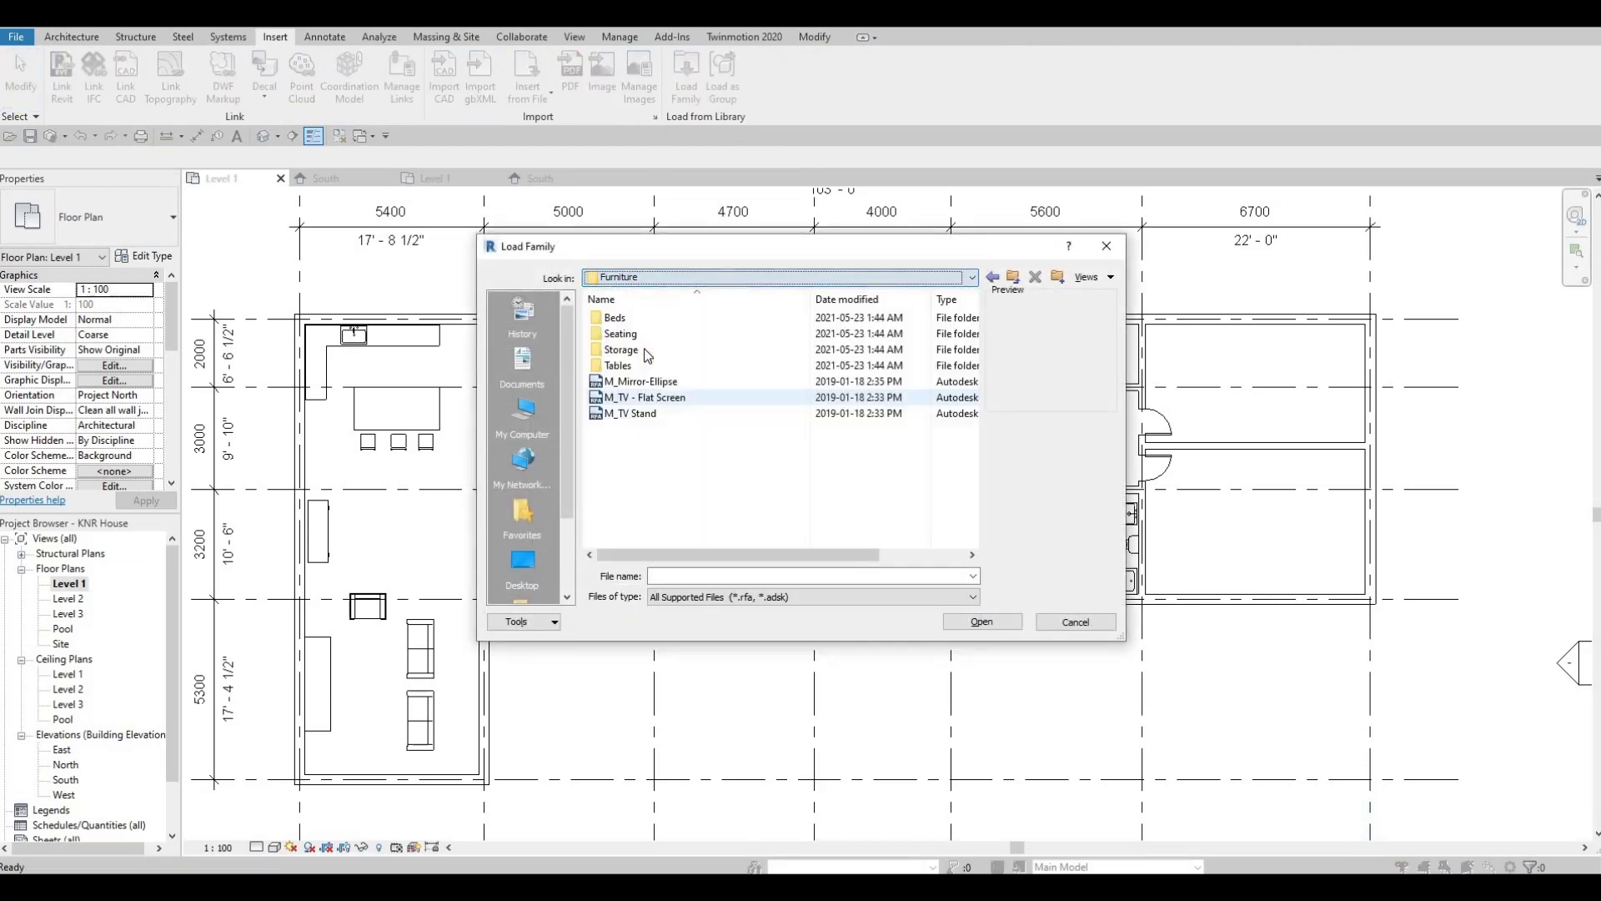
pyautogui.click(670, 367)
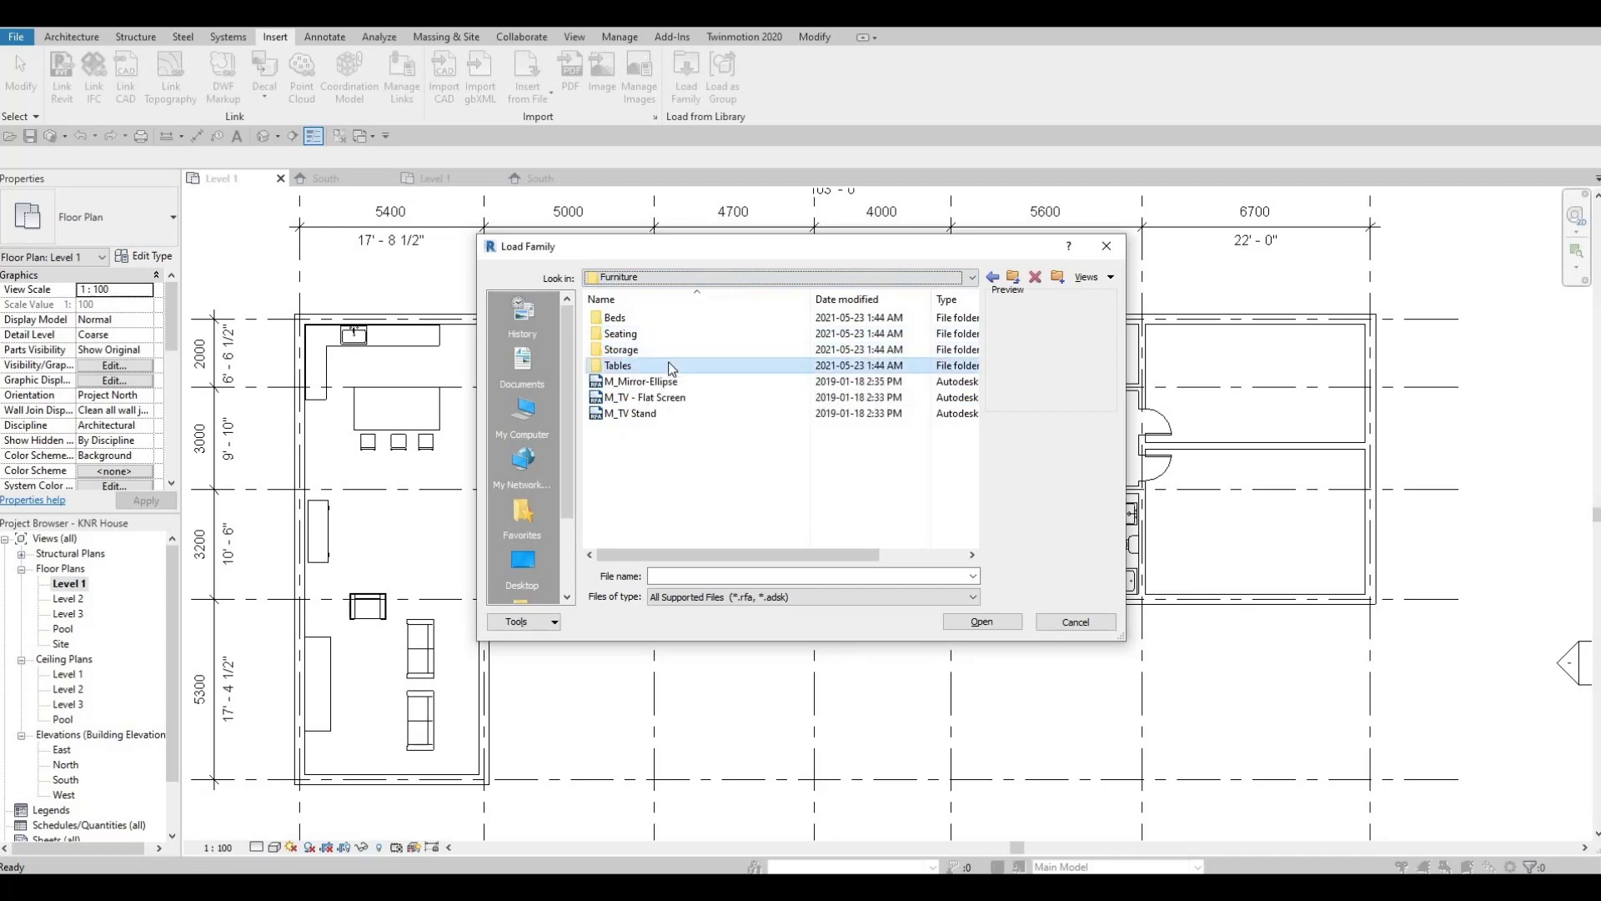
pyautogui.doubleClick(670, 367)
pyautogui.click(665, 335)
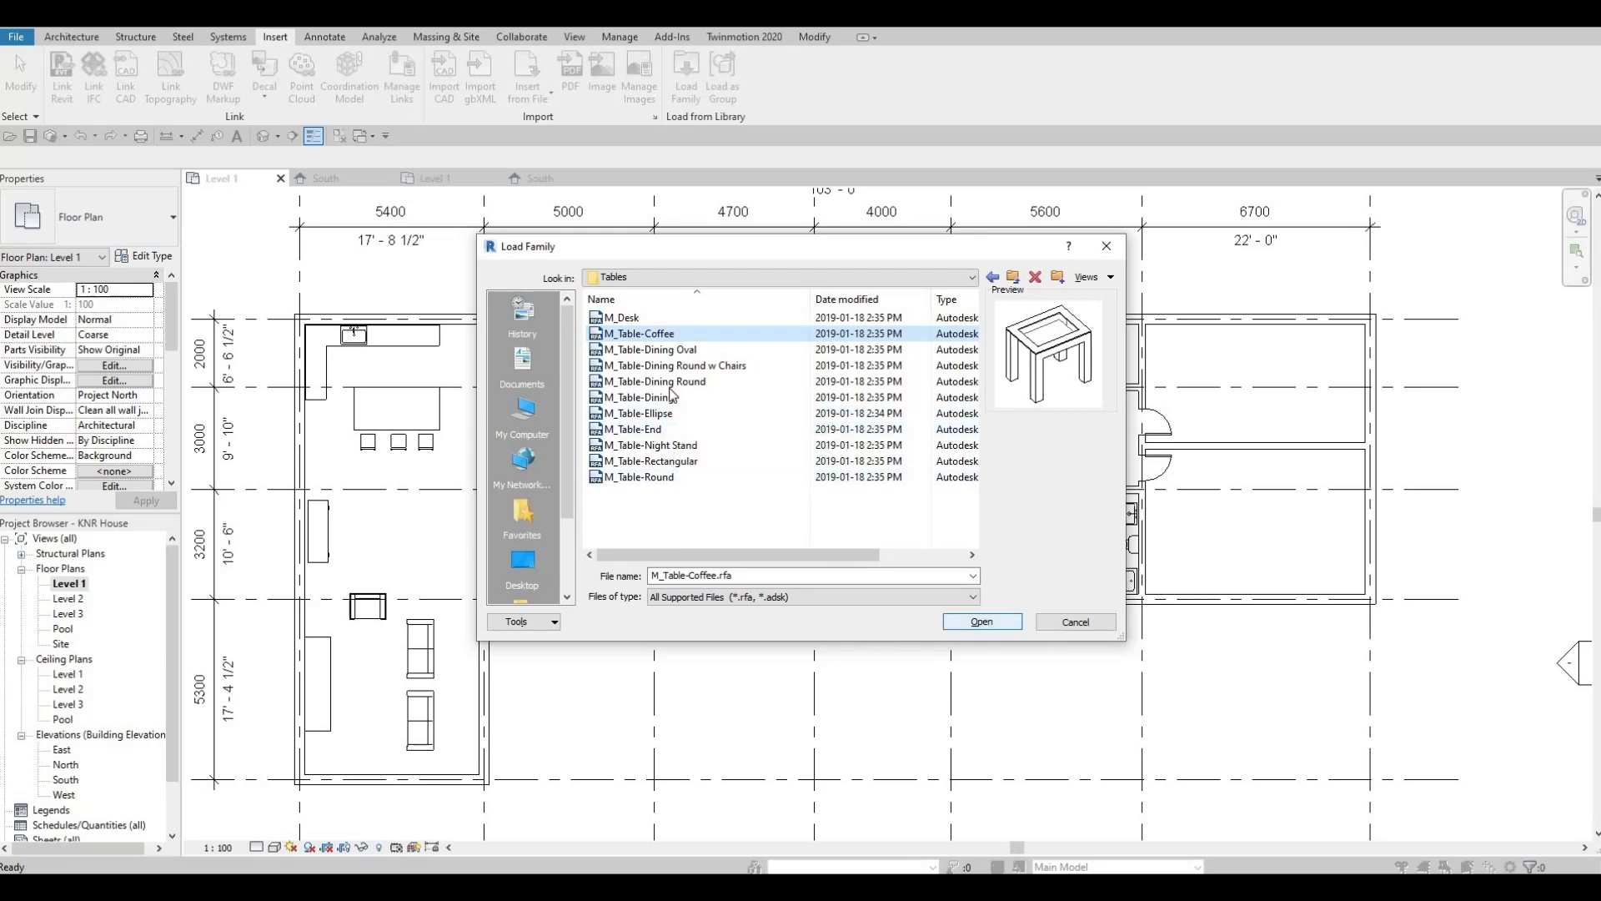
pyautogui.press('Return')
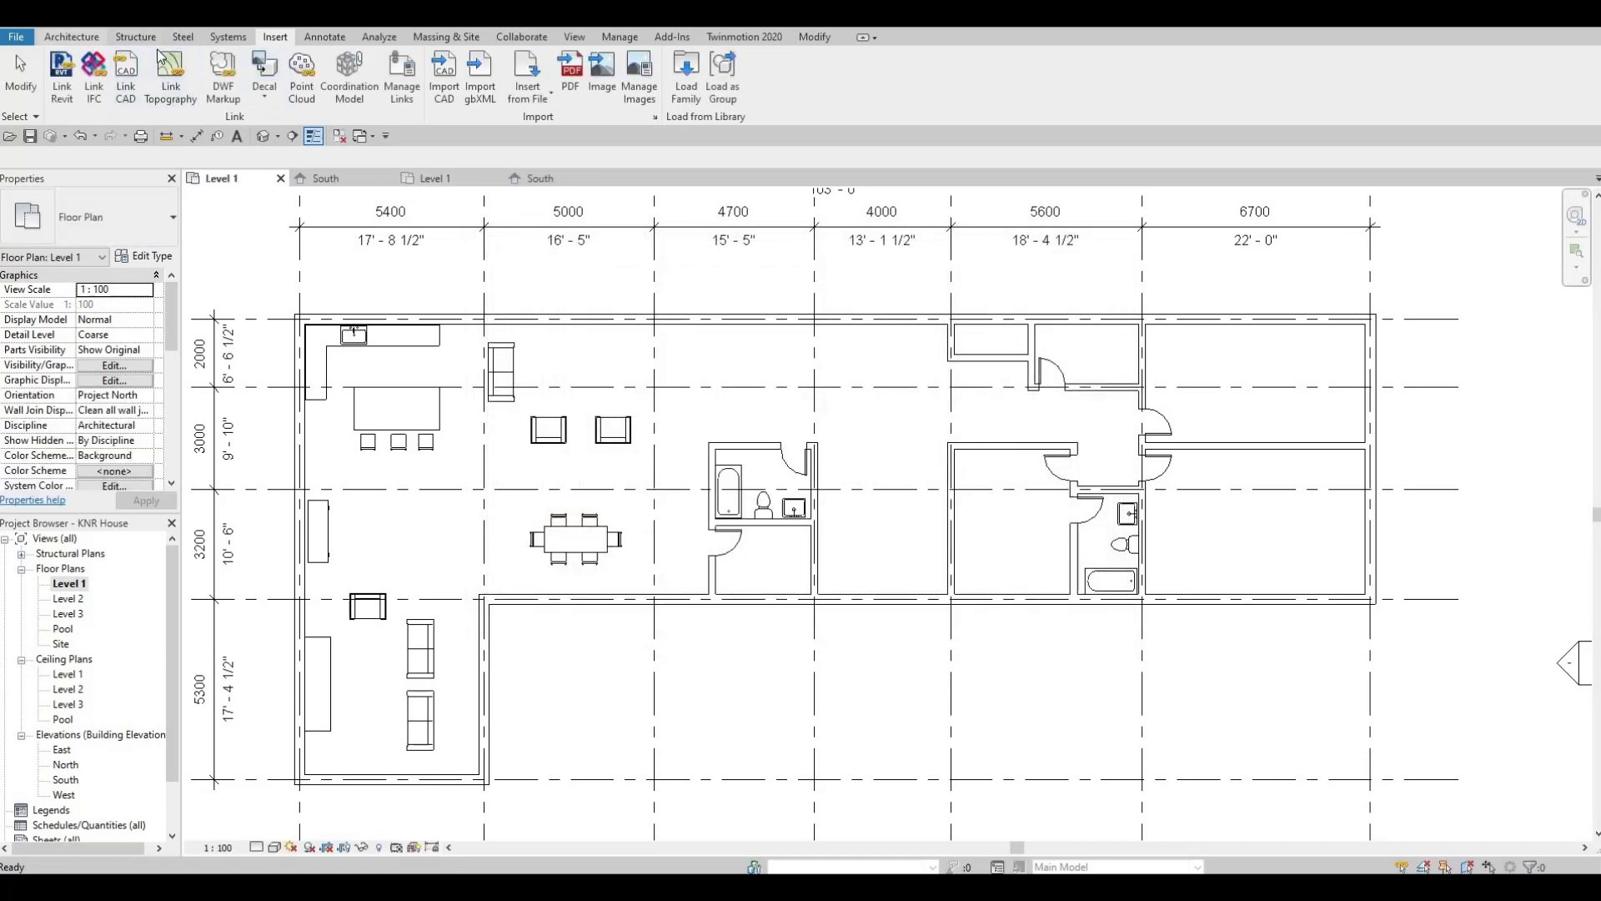
# Place a horizontal 0915 x 1830 x 0457mm M_Table-Coffee right of the kitchen-side sofa, above the two armchairs.
pyautogui.click(72, 37)
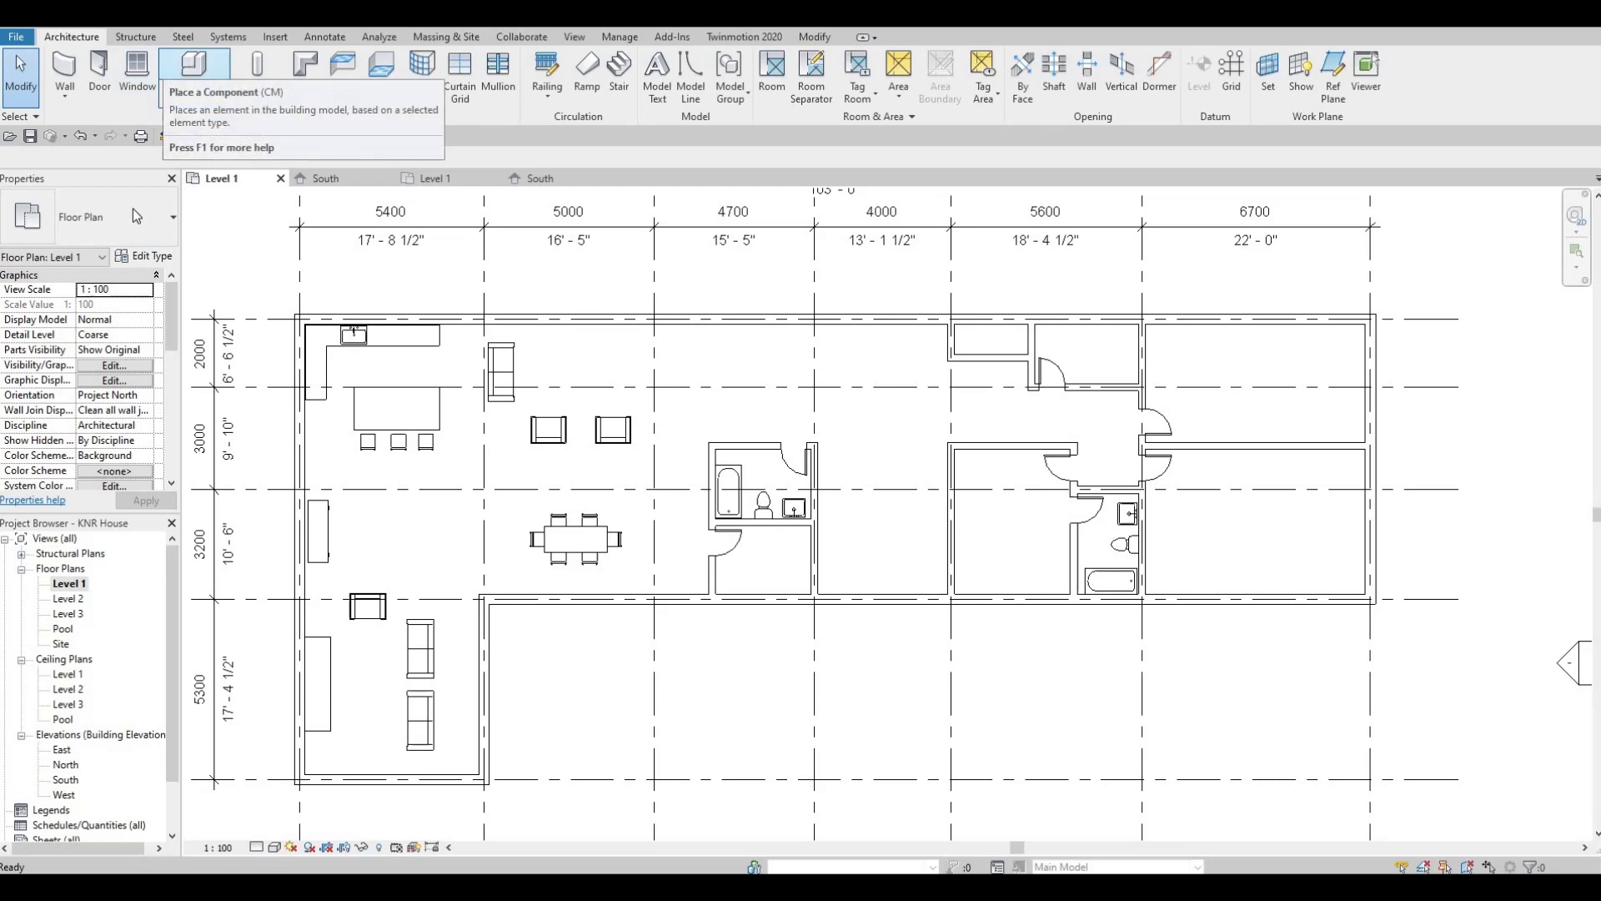
pyautogui.click(192, 71)
pyautogui.click(126, 240)
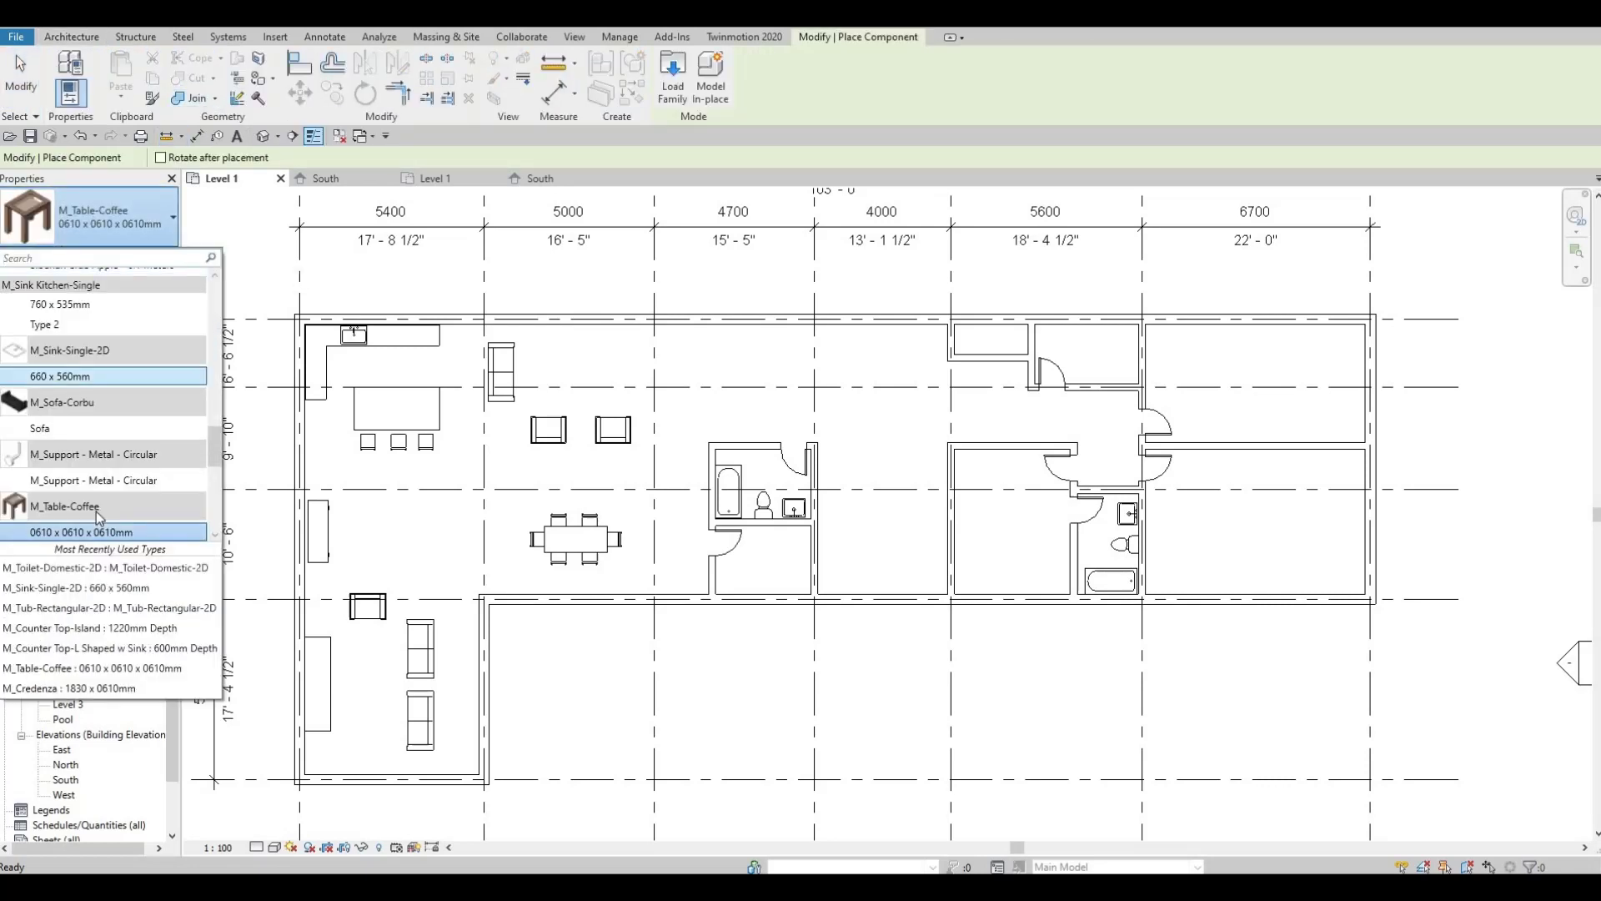
pyautogui.scroll(-3, 97, 512)
pyautogui.click(110, 451)
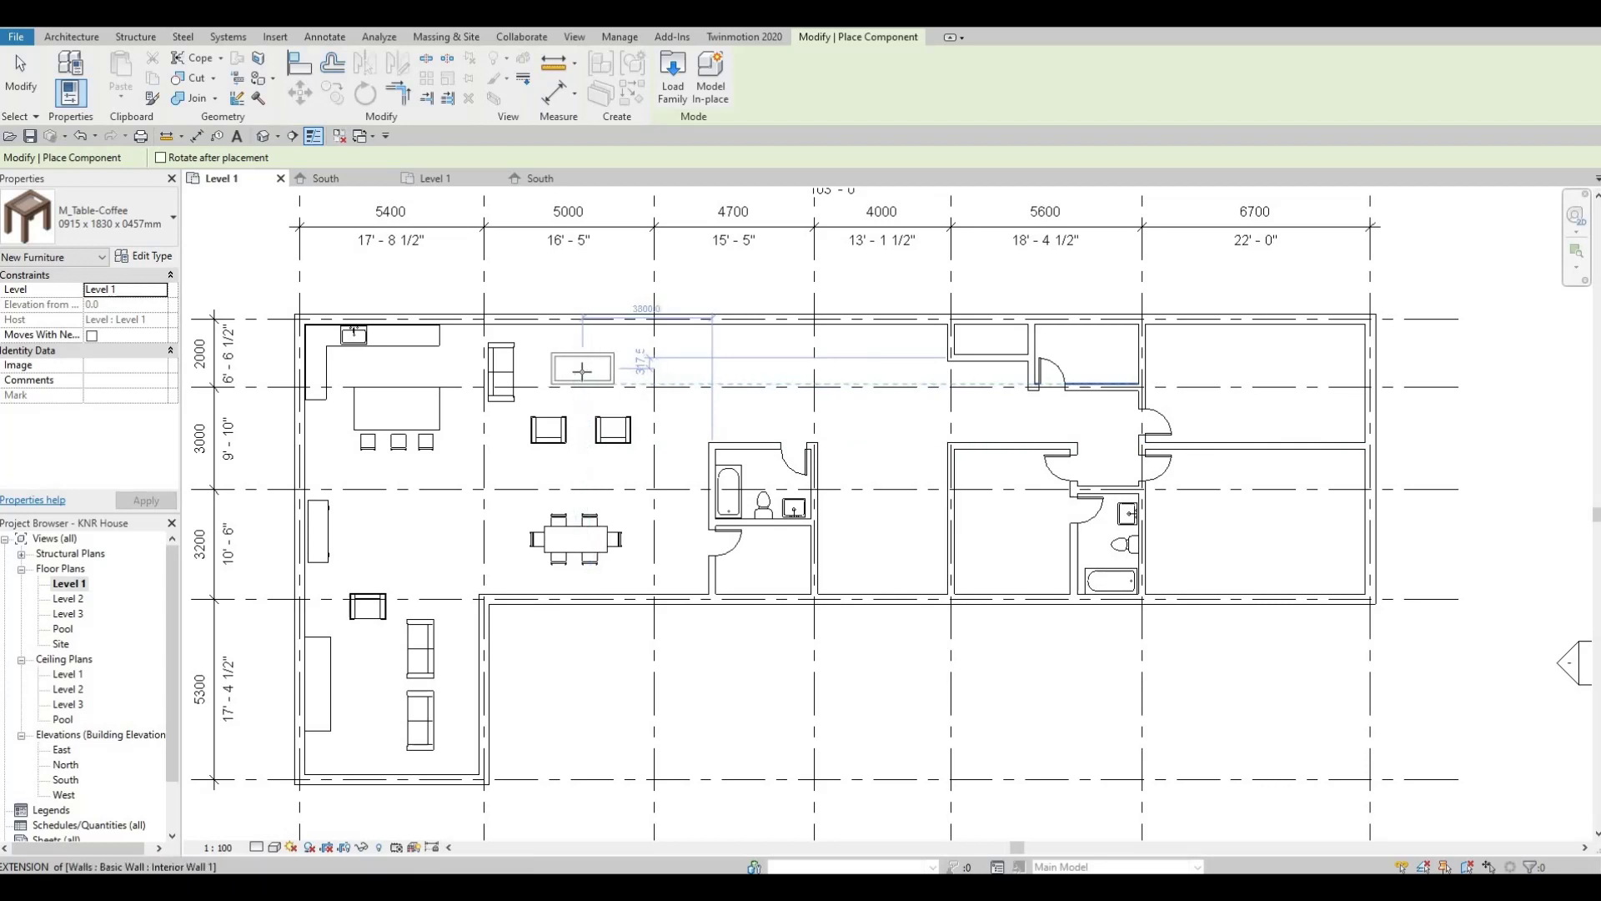
pyautogui.click(583, 367)
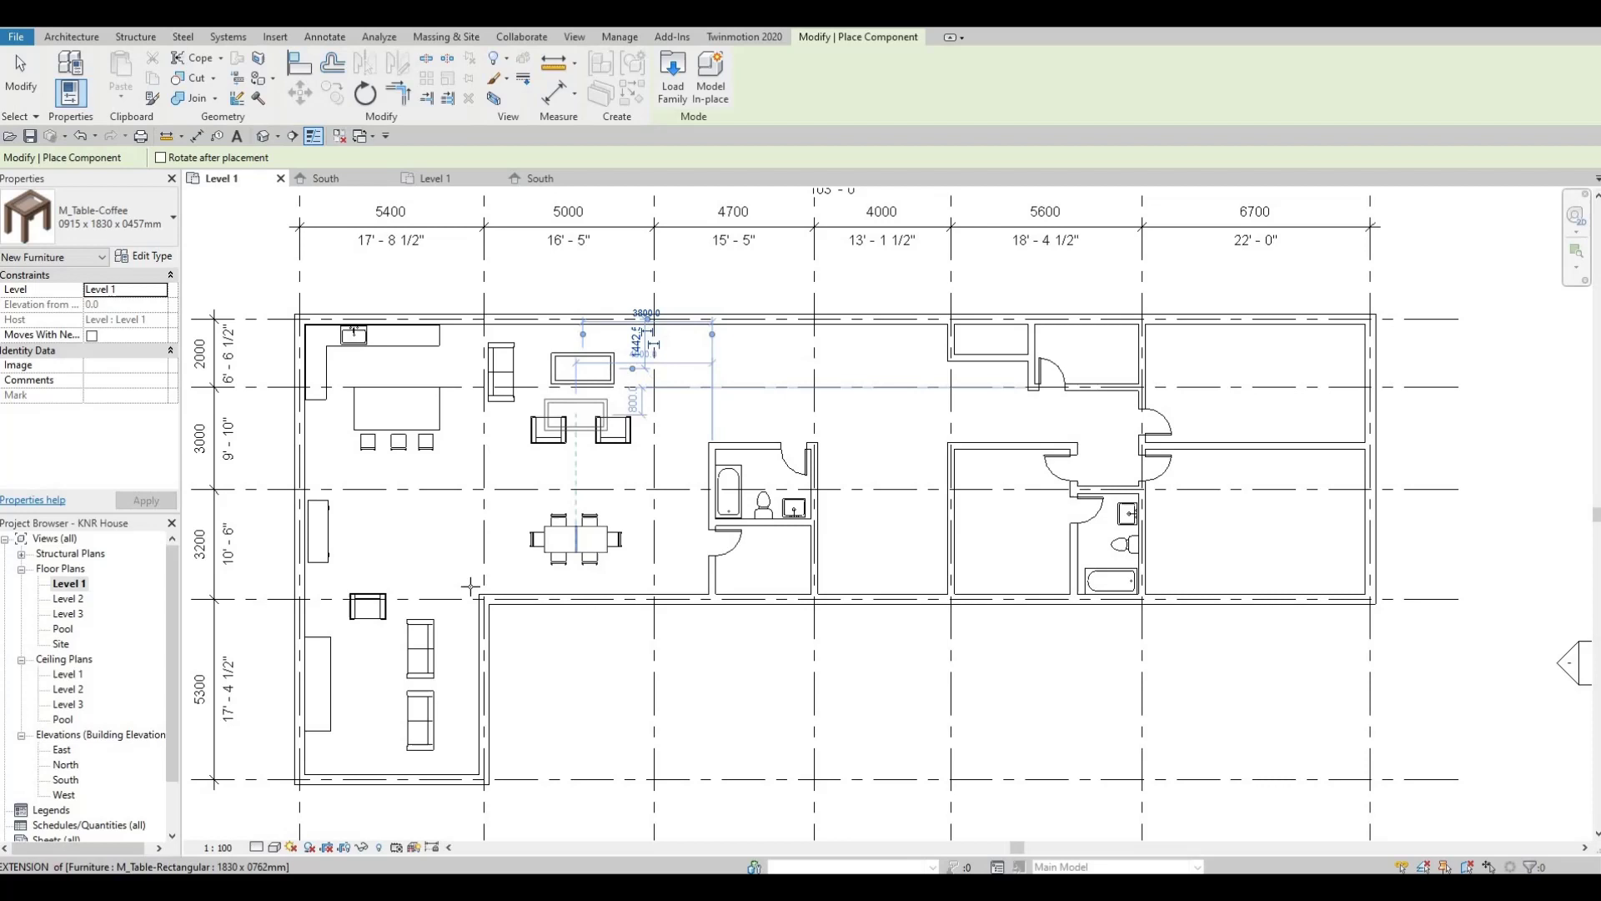
# Place a vertically rotated M_Table-Coffee between the entertainment center and the two sofas, 2000 mm from the left exterior wall.
pyautogui.moveTo(368, 686); pyautogui.dragTo(487, 568, button='middle')
pyautogui.press('space')
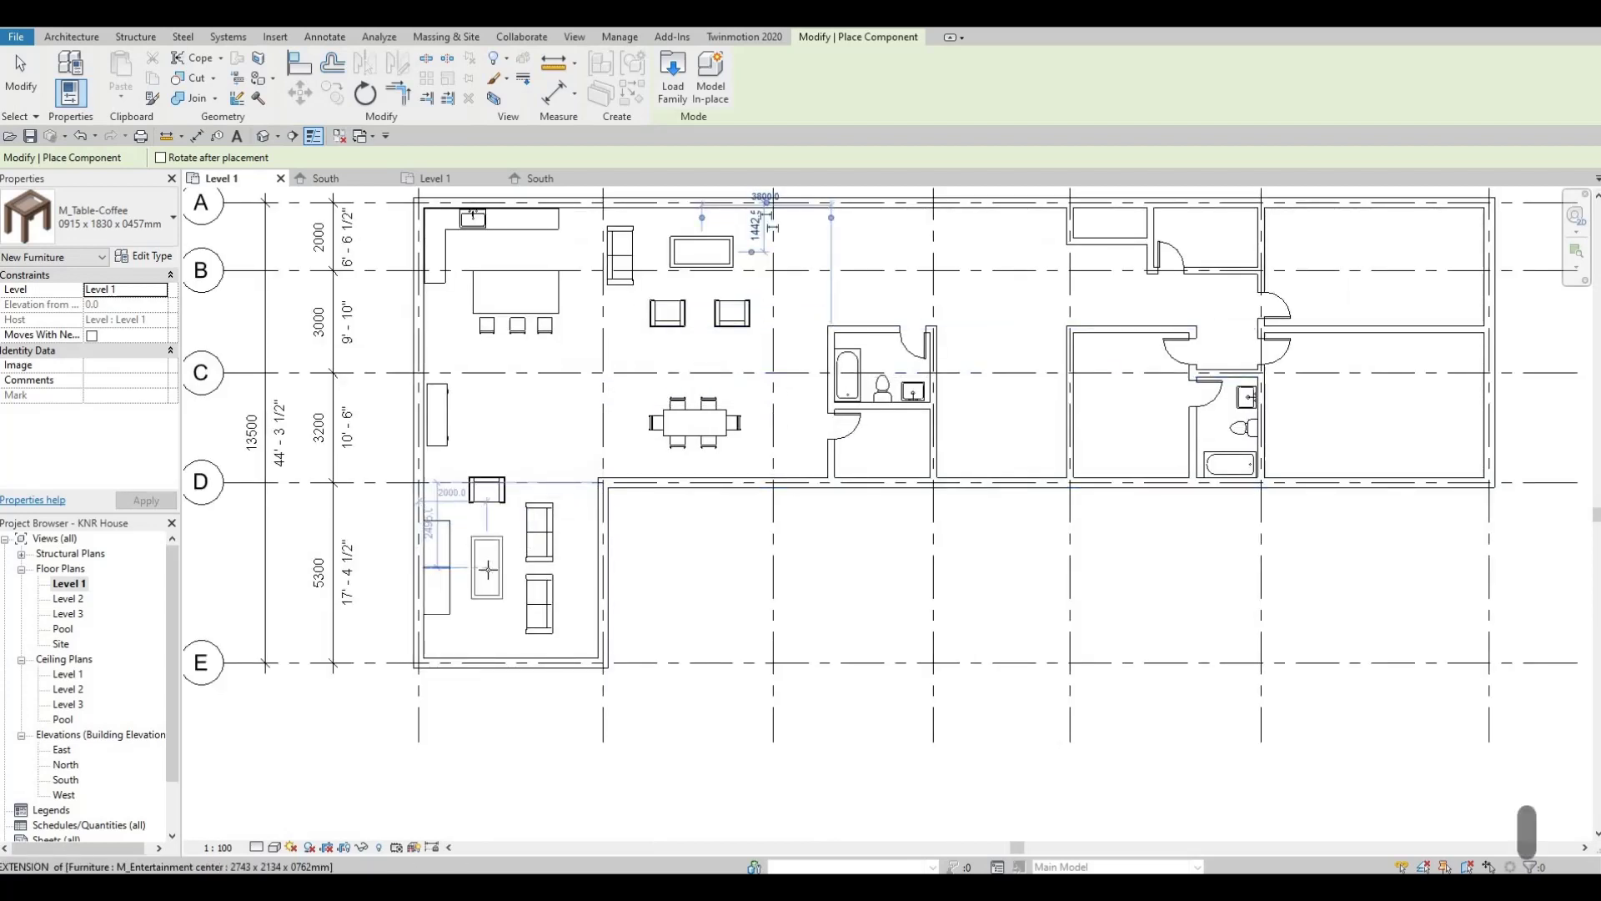
pyautogui.click(486, 581)
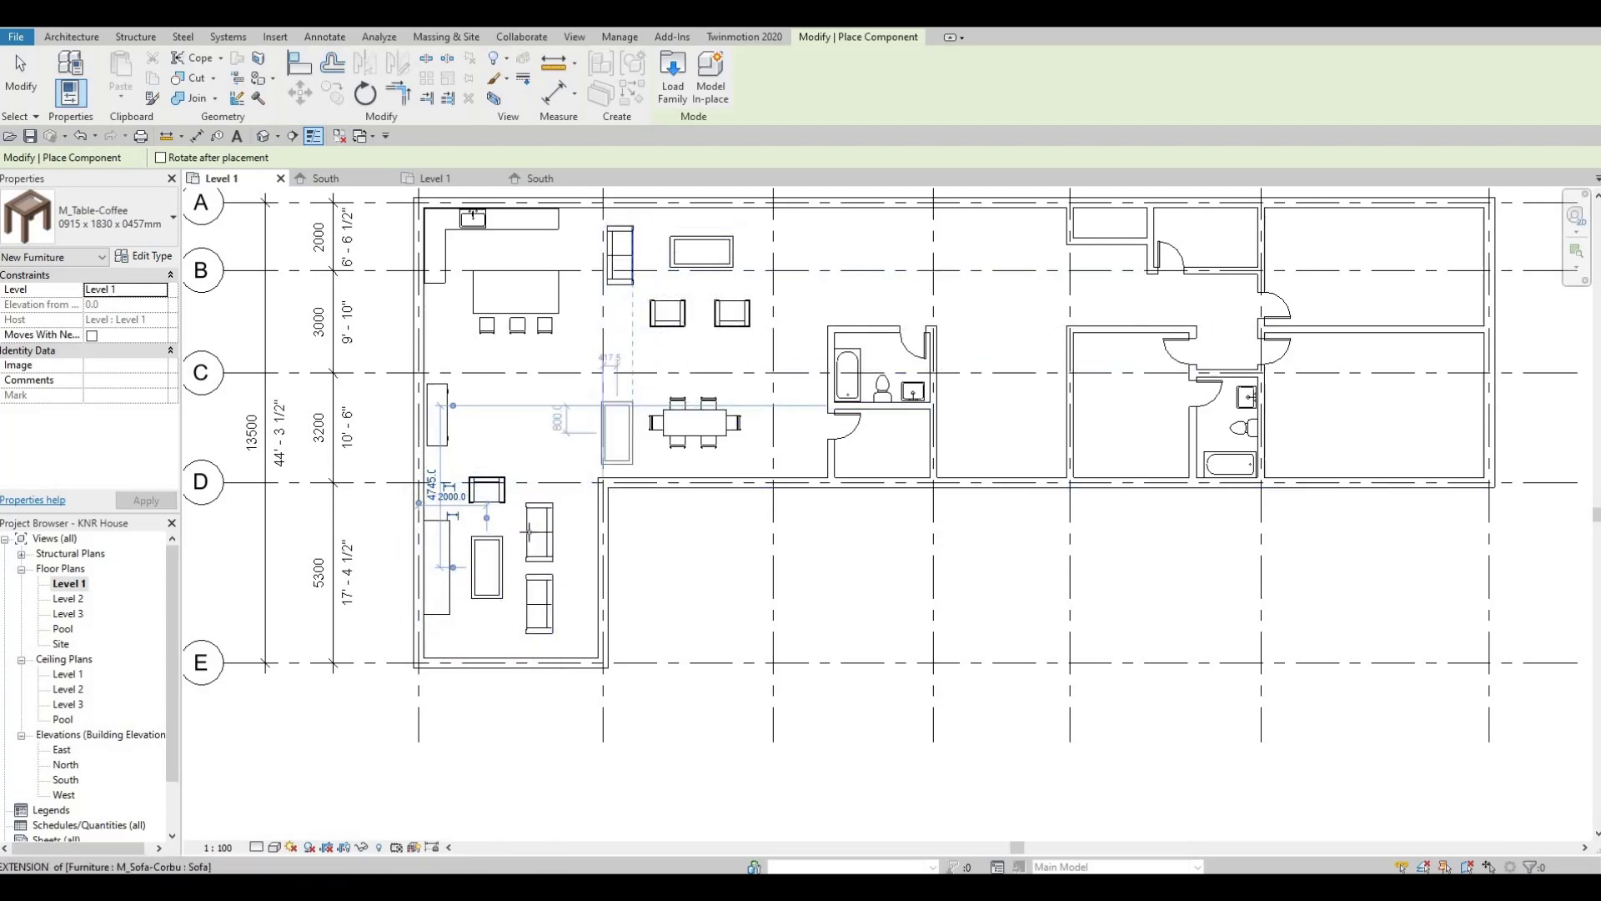
# End the coffee table placement and browse for a family in the Residential folder inside the library's Doors folder.
pyautogui.press('Escape')
pyautogui.press('Escape')
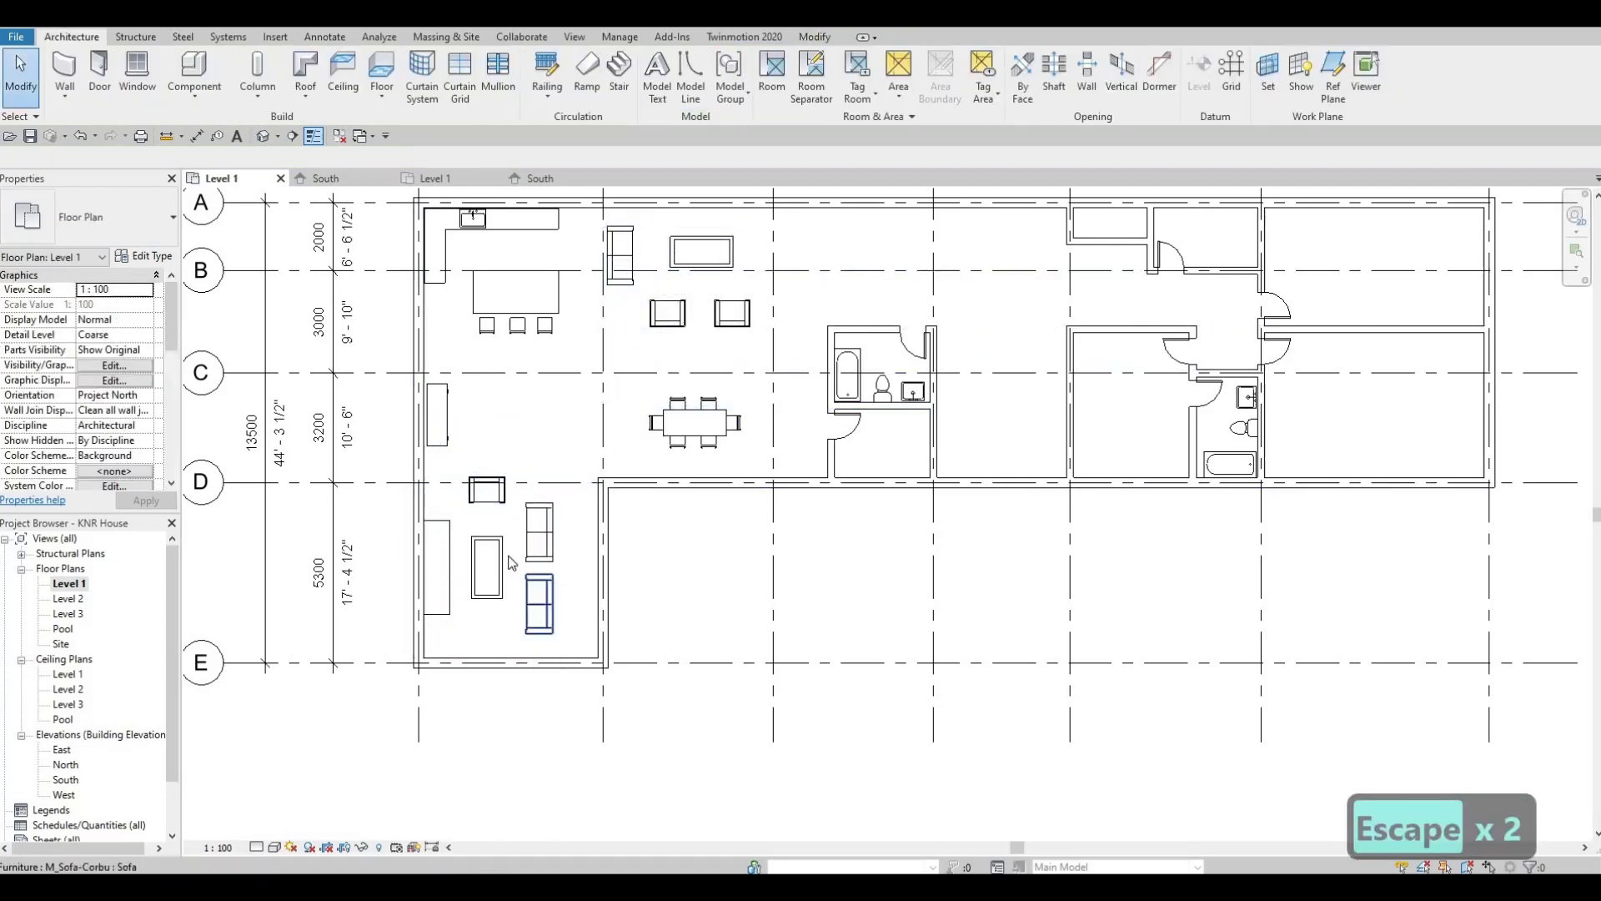
pyautogui.moveTo(639, 492); pyautogui.dragTo(569, 538, button='middle')
pyautogui.moveTo(613, 421); pyautogui.dragTo(614, 482, button='middle')
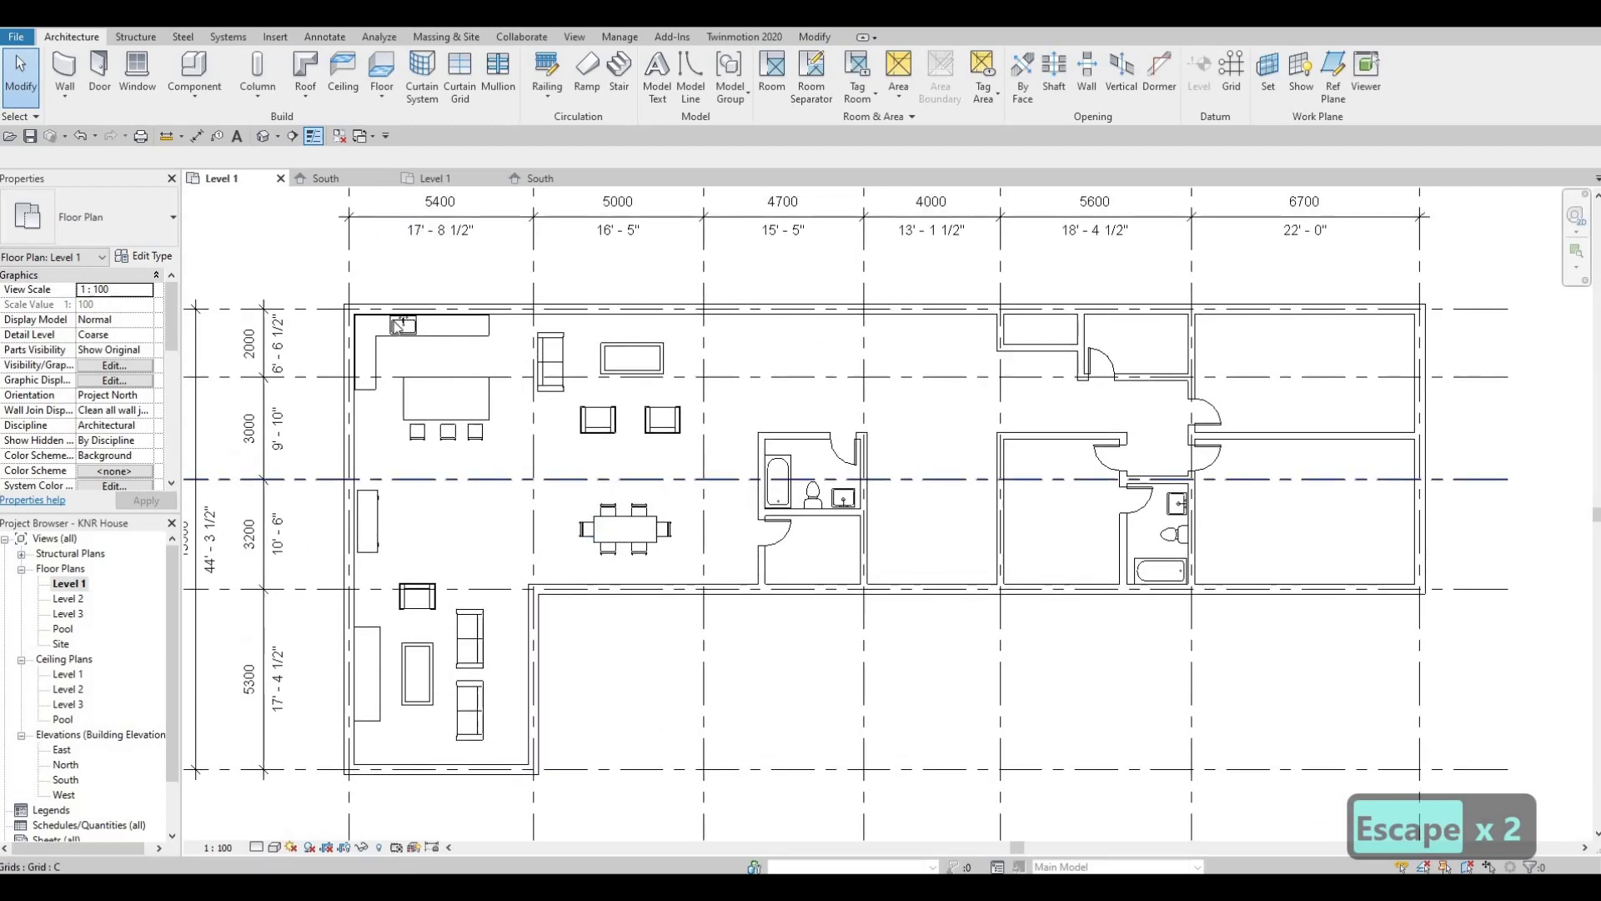
pyautogui.press('F1')
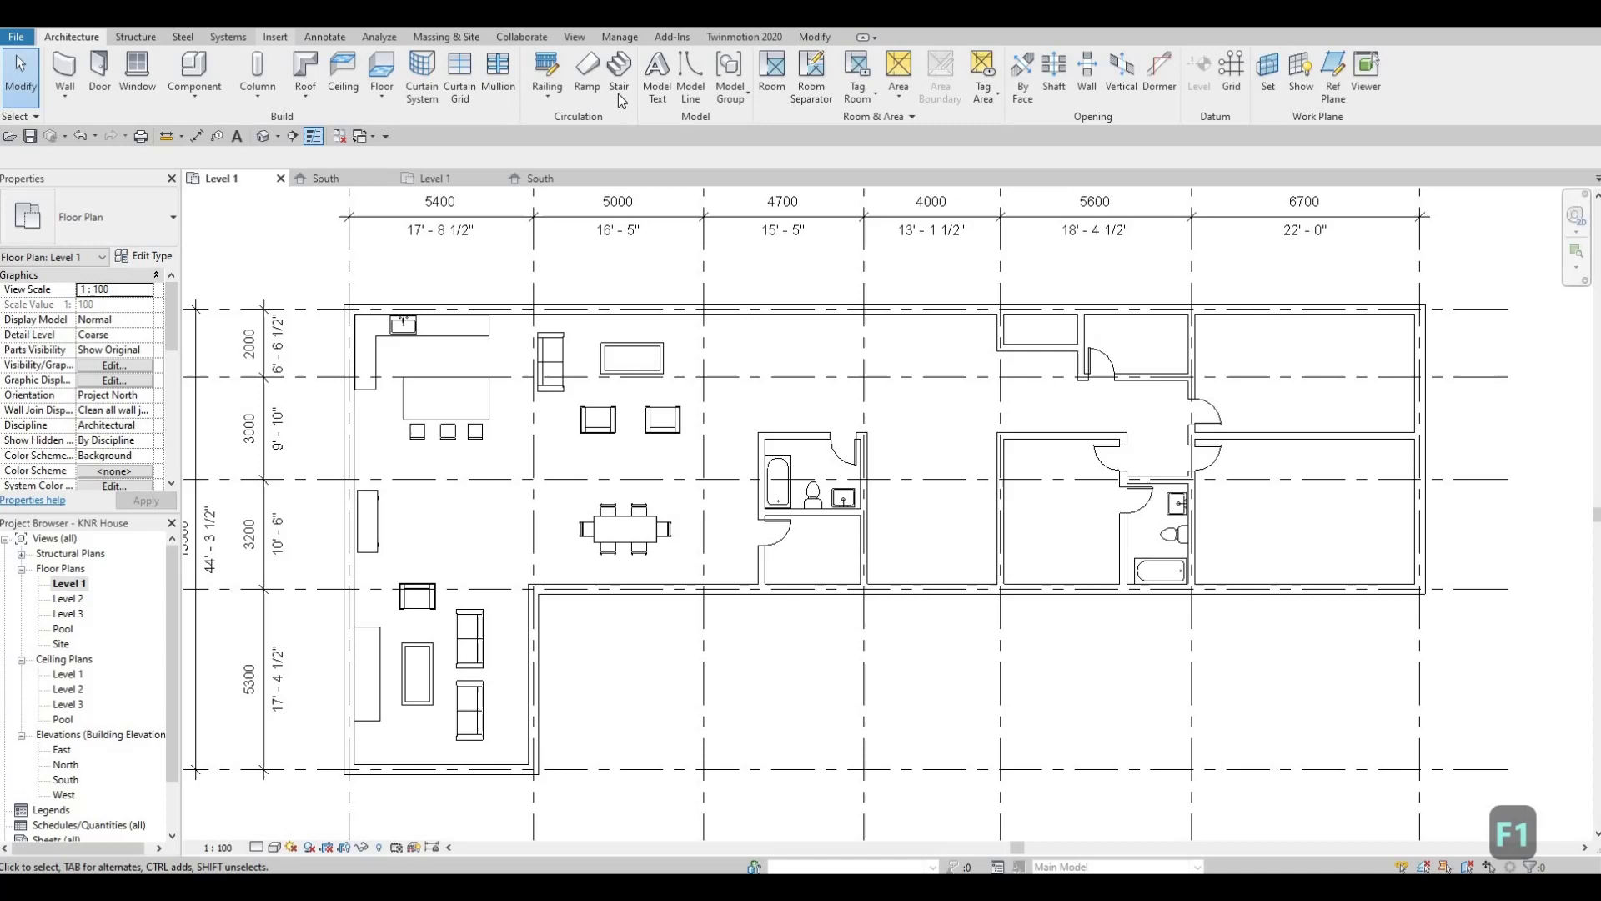
pyautogui.scroll(-4, 620, 100)
pyautogui.click(685, 75)
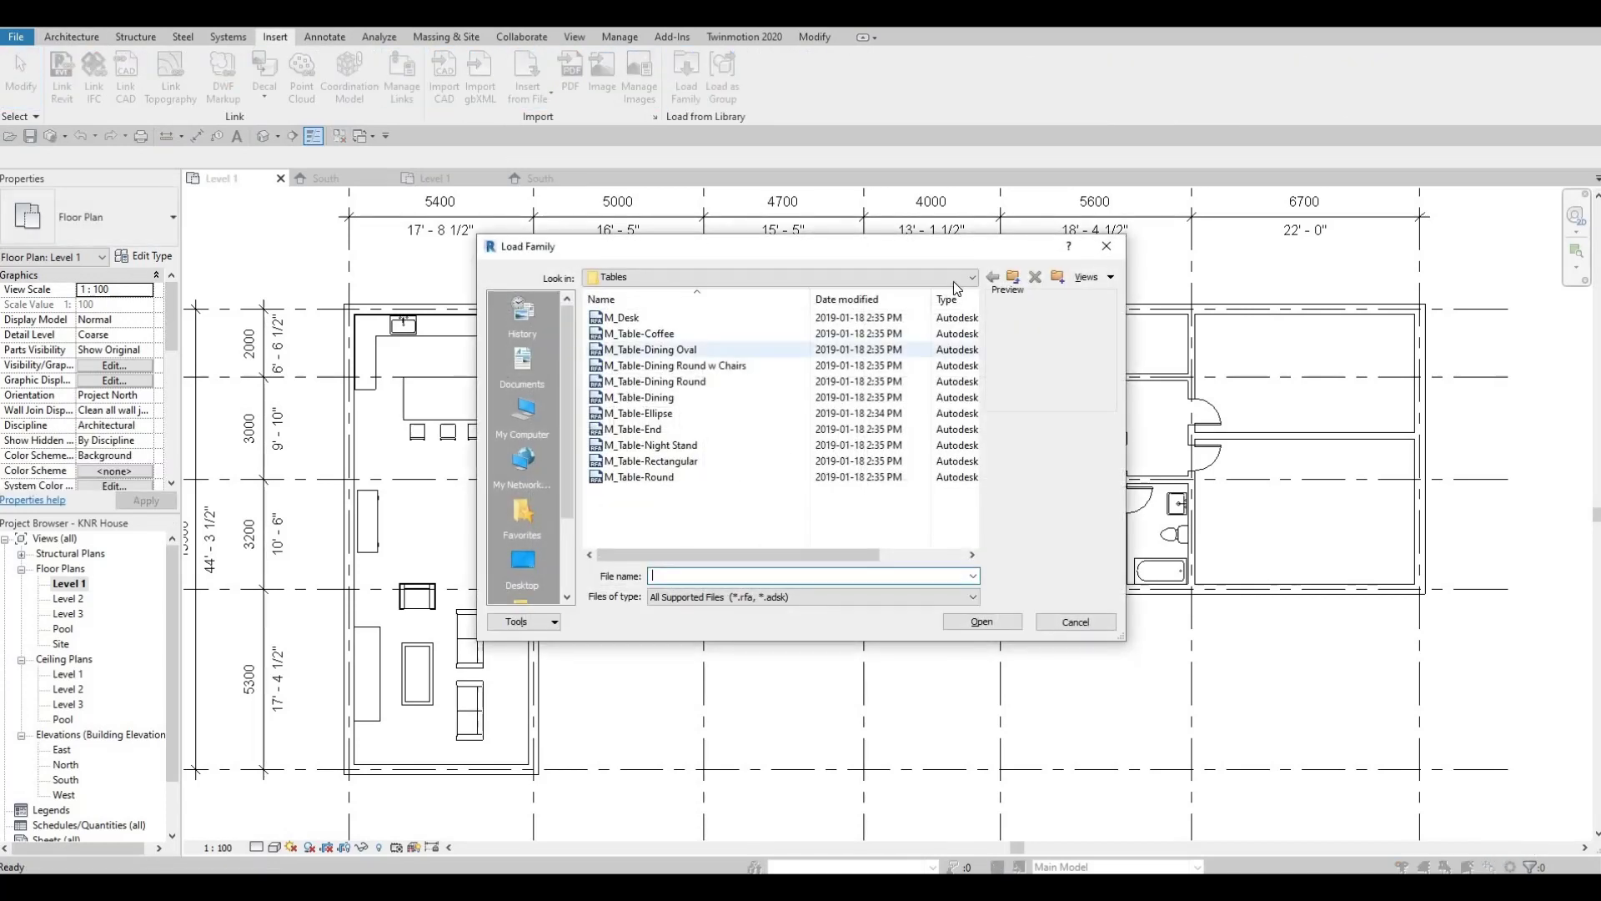
pyautogui.click(953, 282)
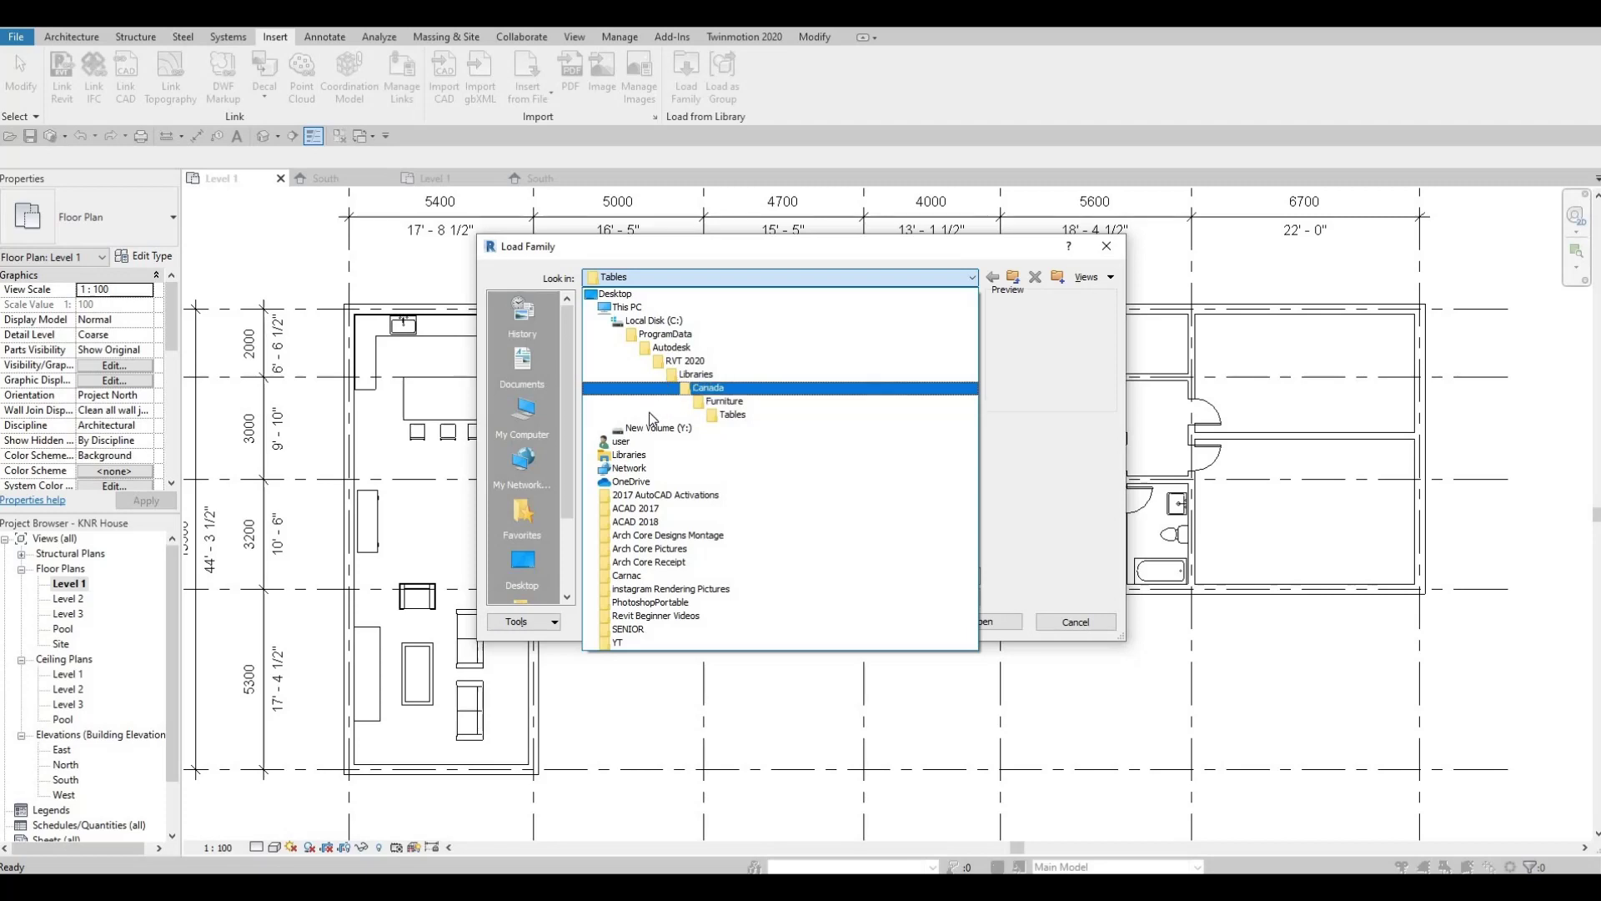
pyautogui.click(716, 387)
pyautogui.doubleClick(718, 458)
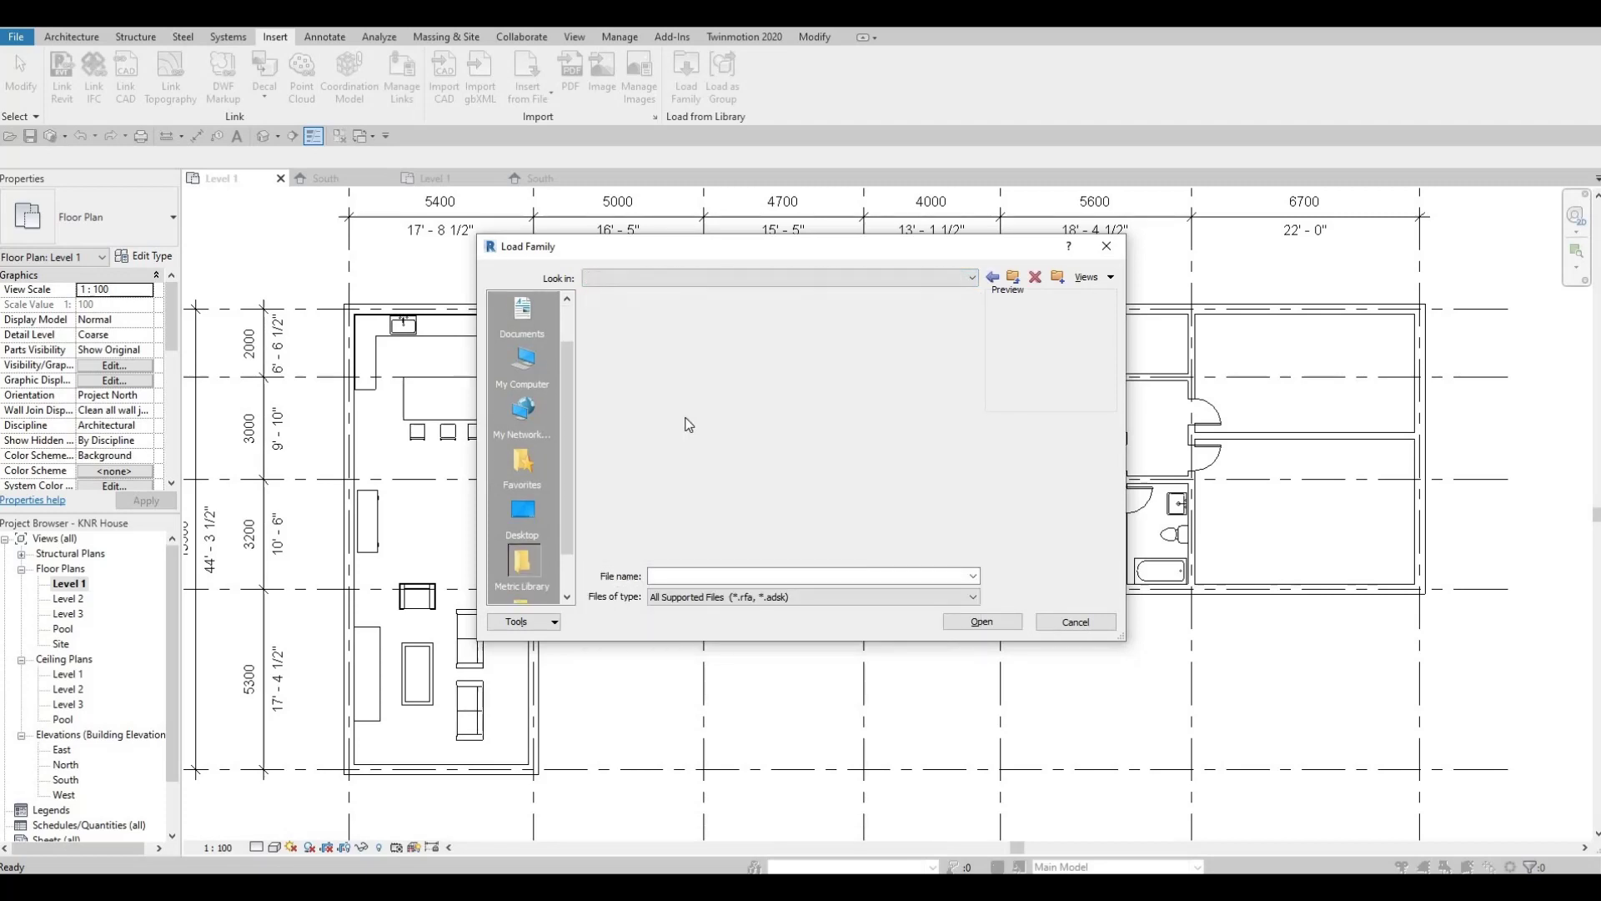
pyautogui.click(674, 396)
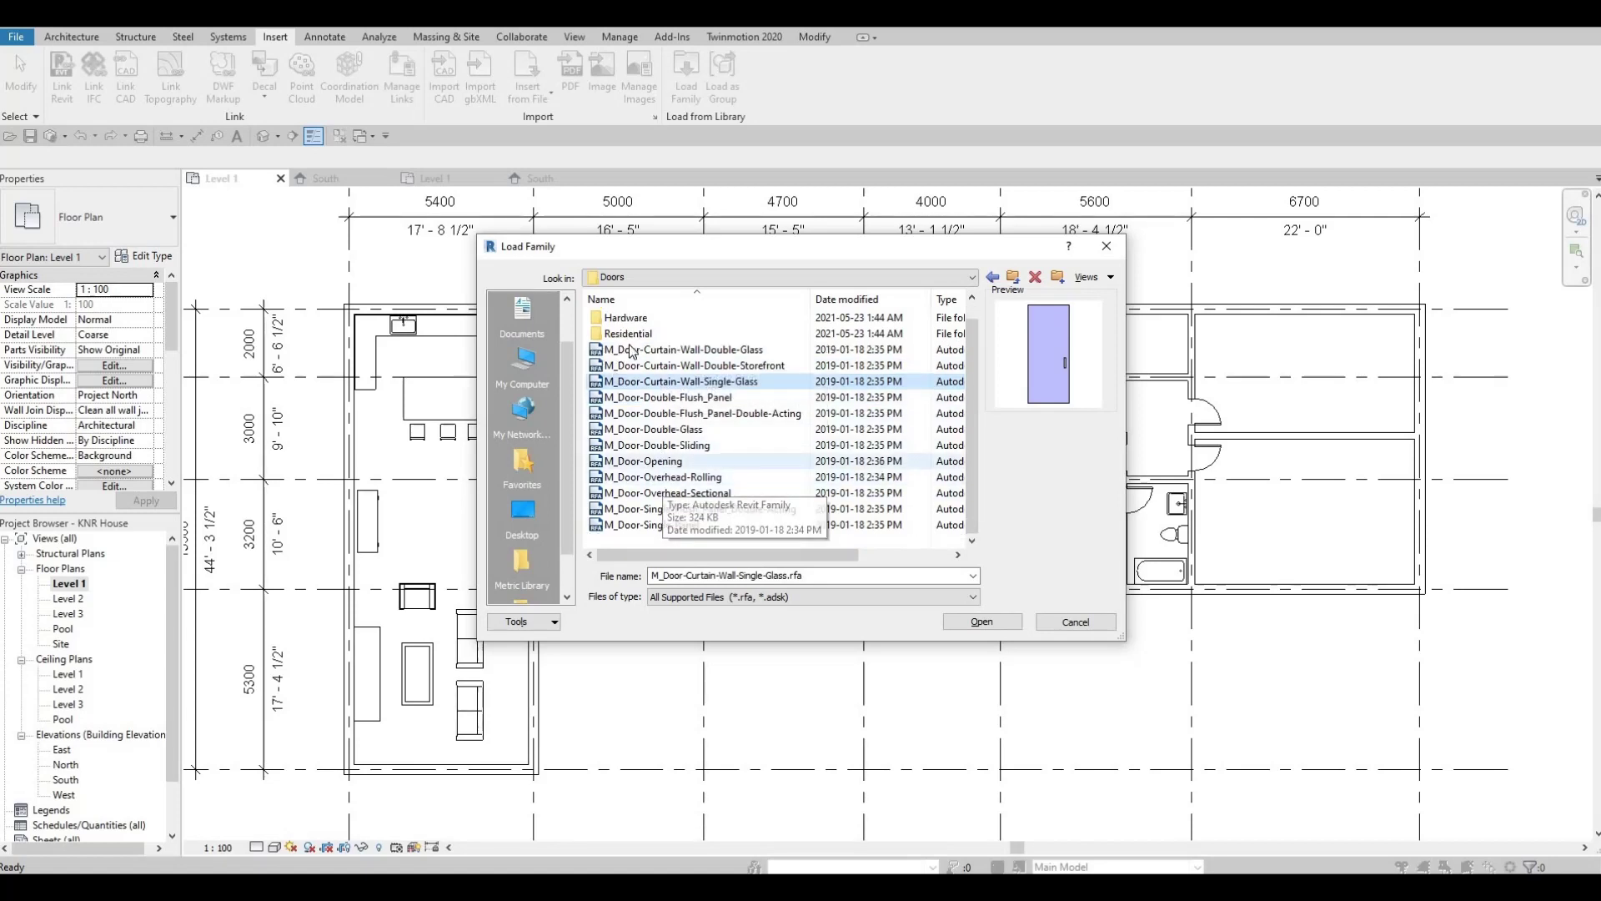
pyautogui.doubleClick(672, 349)
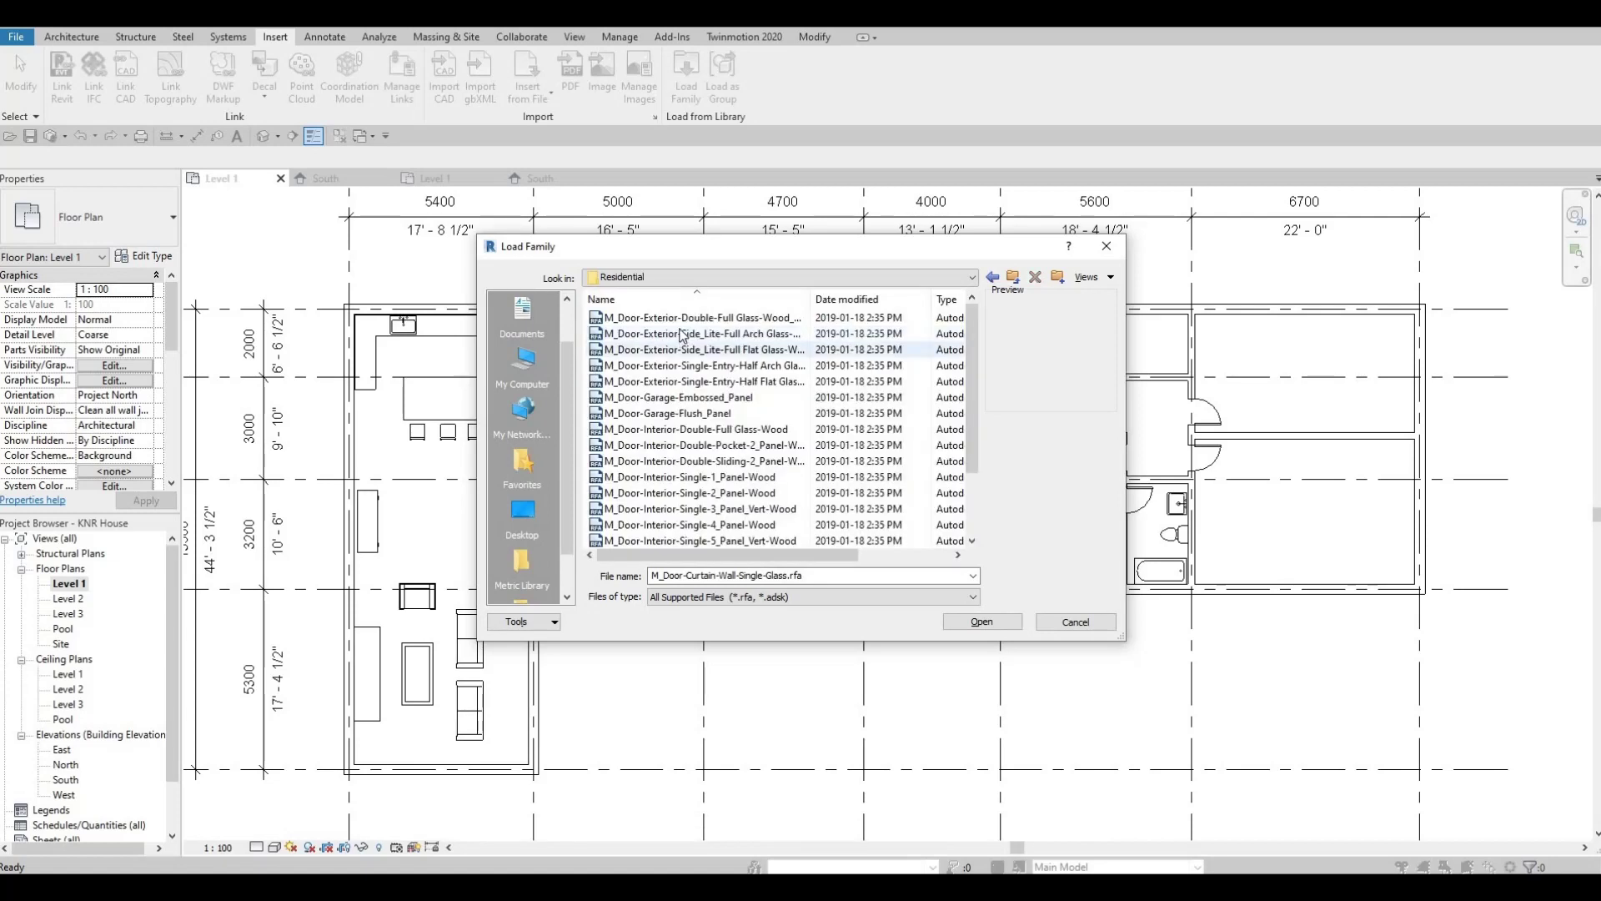
# Load the M_Door-Interior-Double-Pocket-2_Panel-Wood family with all of its types.
pyautogui.click(657, 414)
pyautogui.click(660, 445)
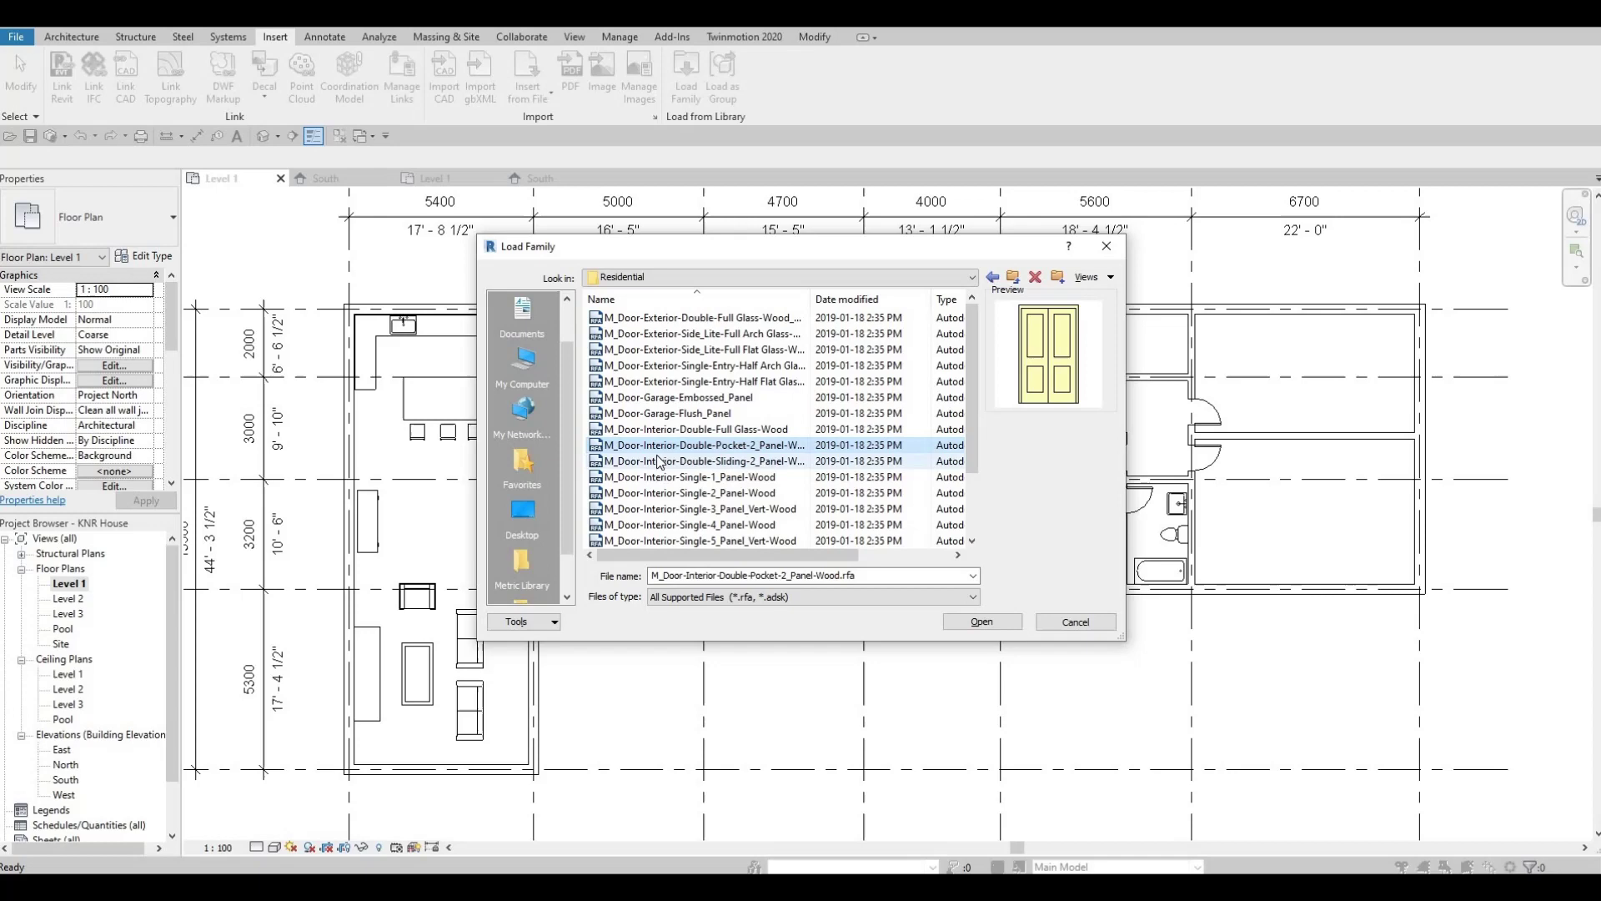
pyautogui.click(658, 459)
pyautogui.click(657, 449)
pyautogui.click(978, 631)
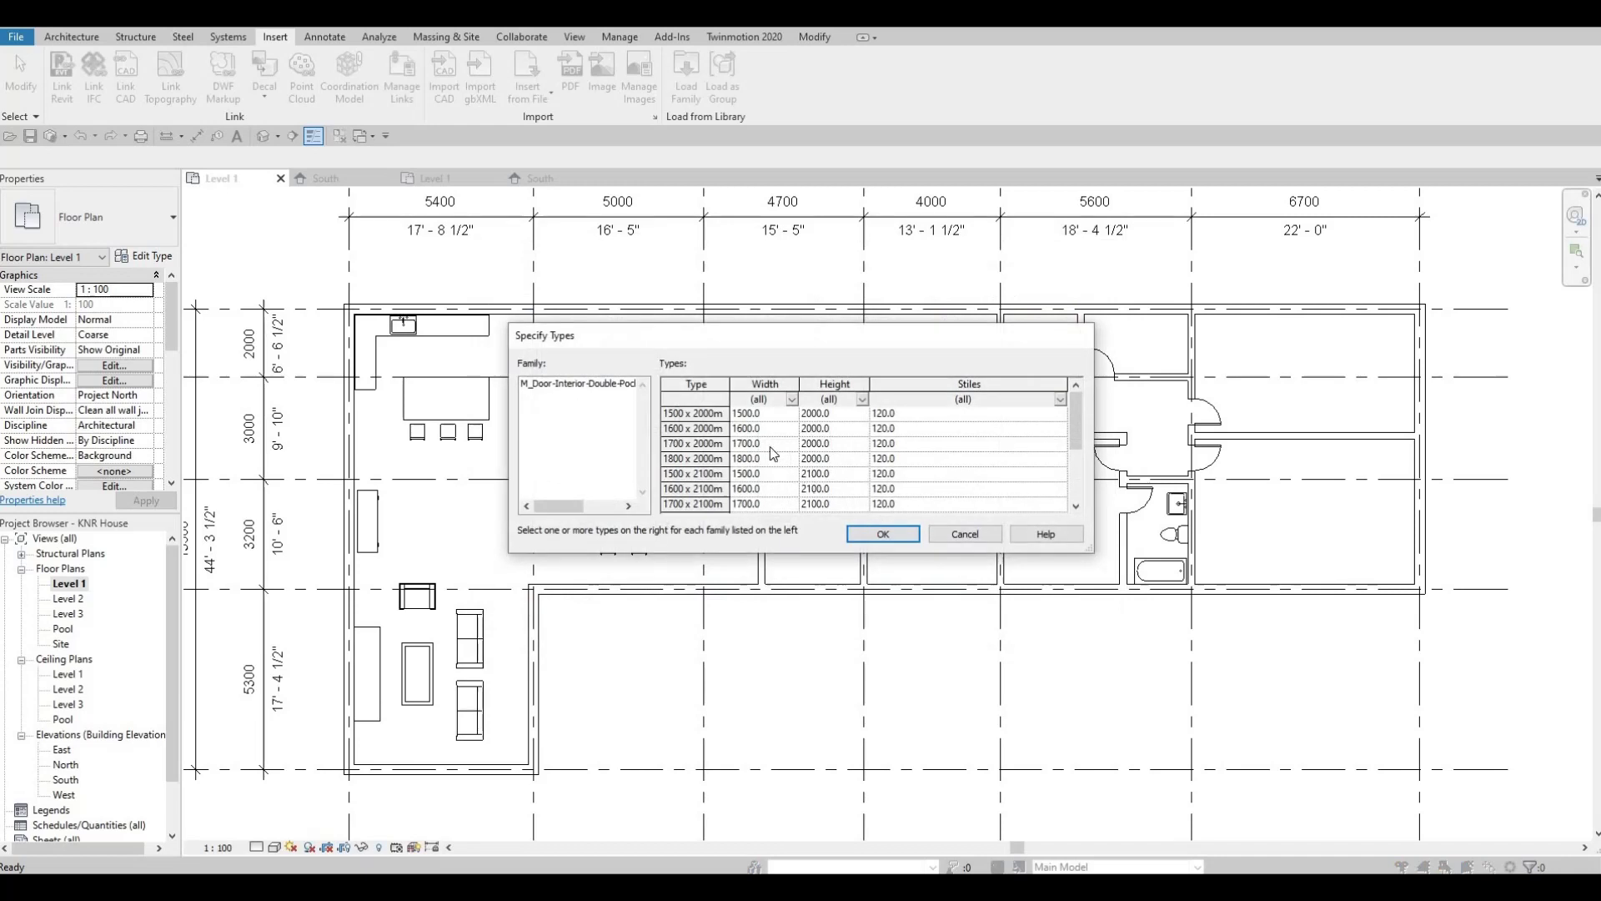
pyautogui.scroll(-2, 845, 488)
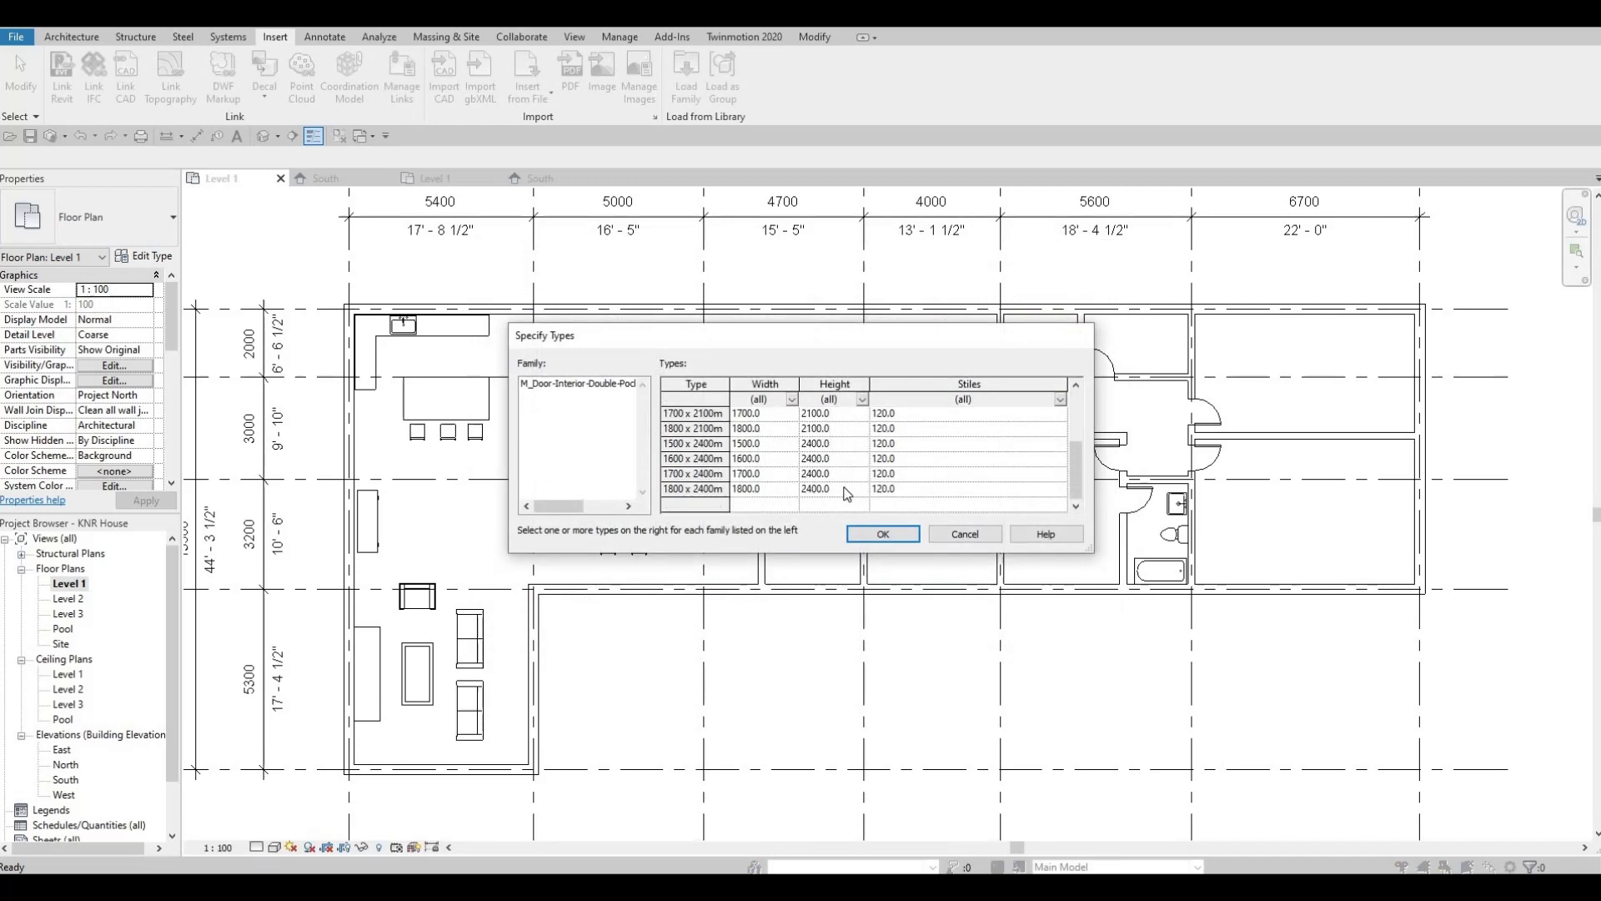
pyautogui.keyDown('shift'); pyautogui.click(845, 489); pyautogui.keyUp('shift')
pyautogui.click(884, 538)
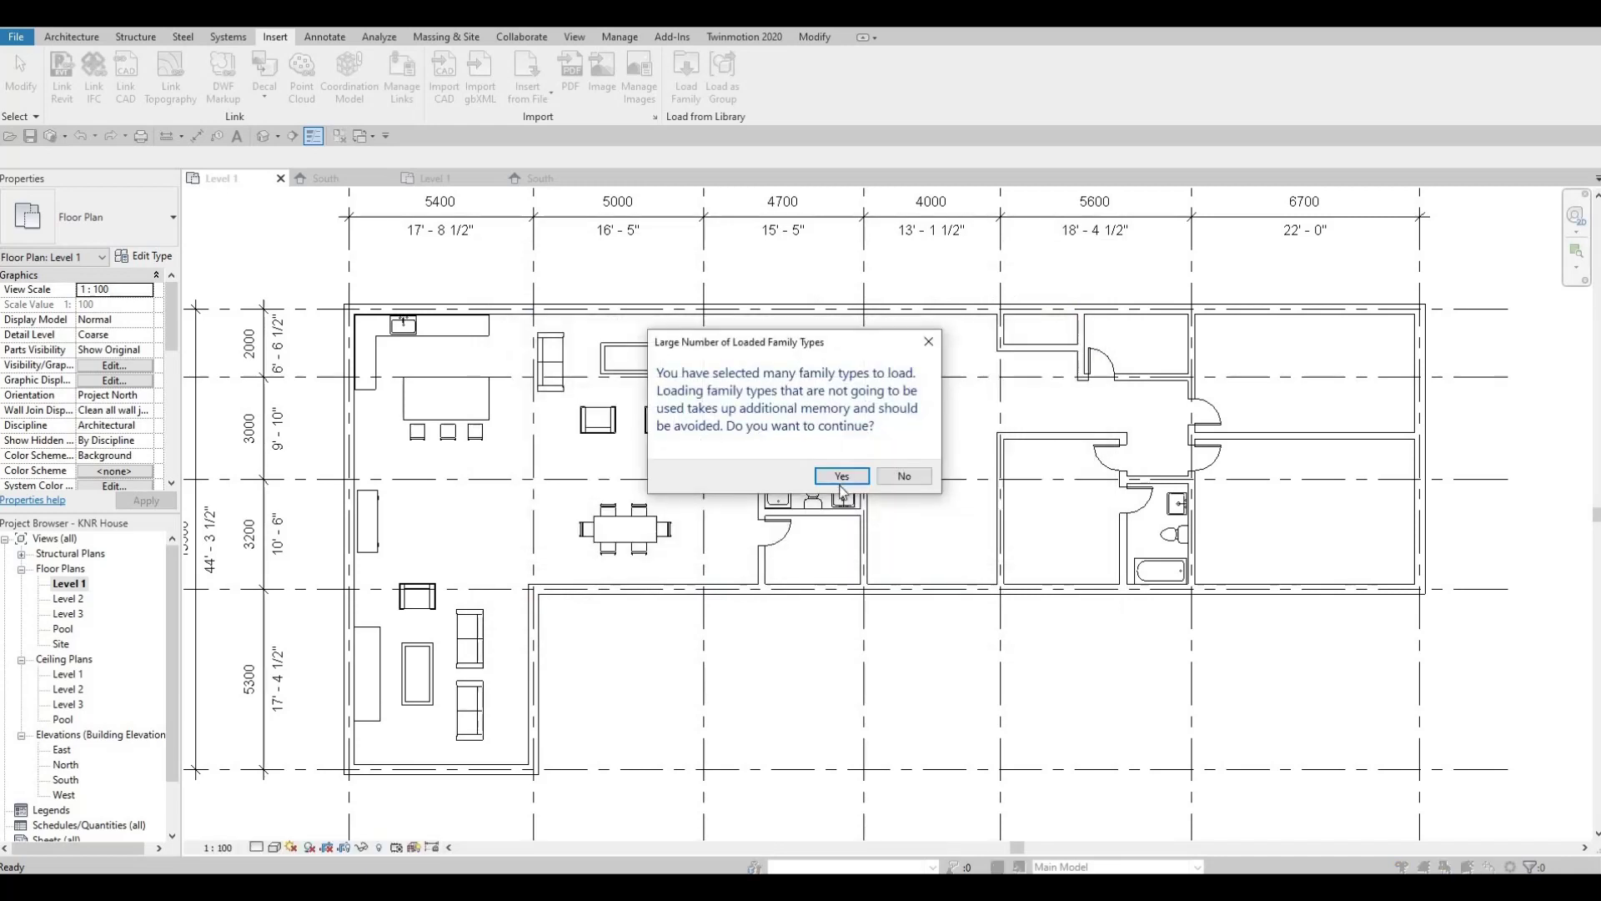
pyautogui.press('Return')
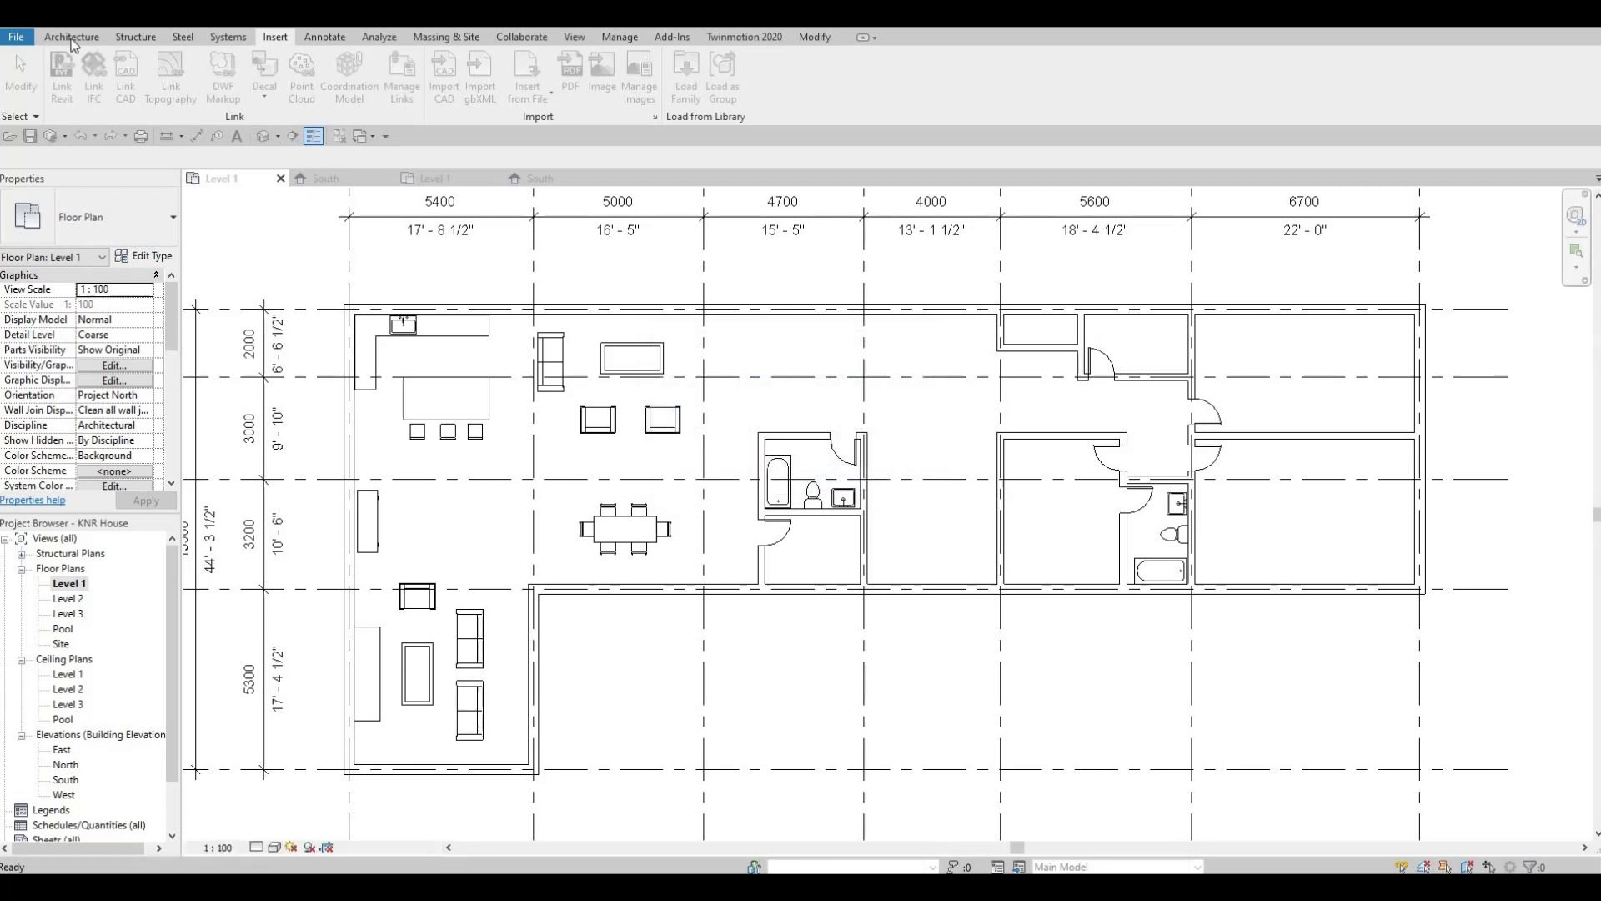
# Try a 1500 x 2000mm M_Door-Interior-Double-Pocket-2_Panel-Wood door in the lower wall of the small upper closet, and delete it.
pyautogui.click(72, 36)
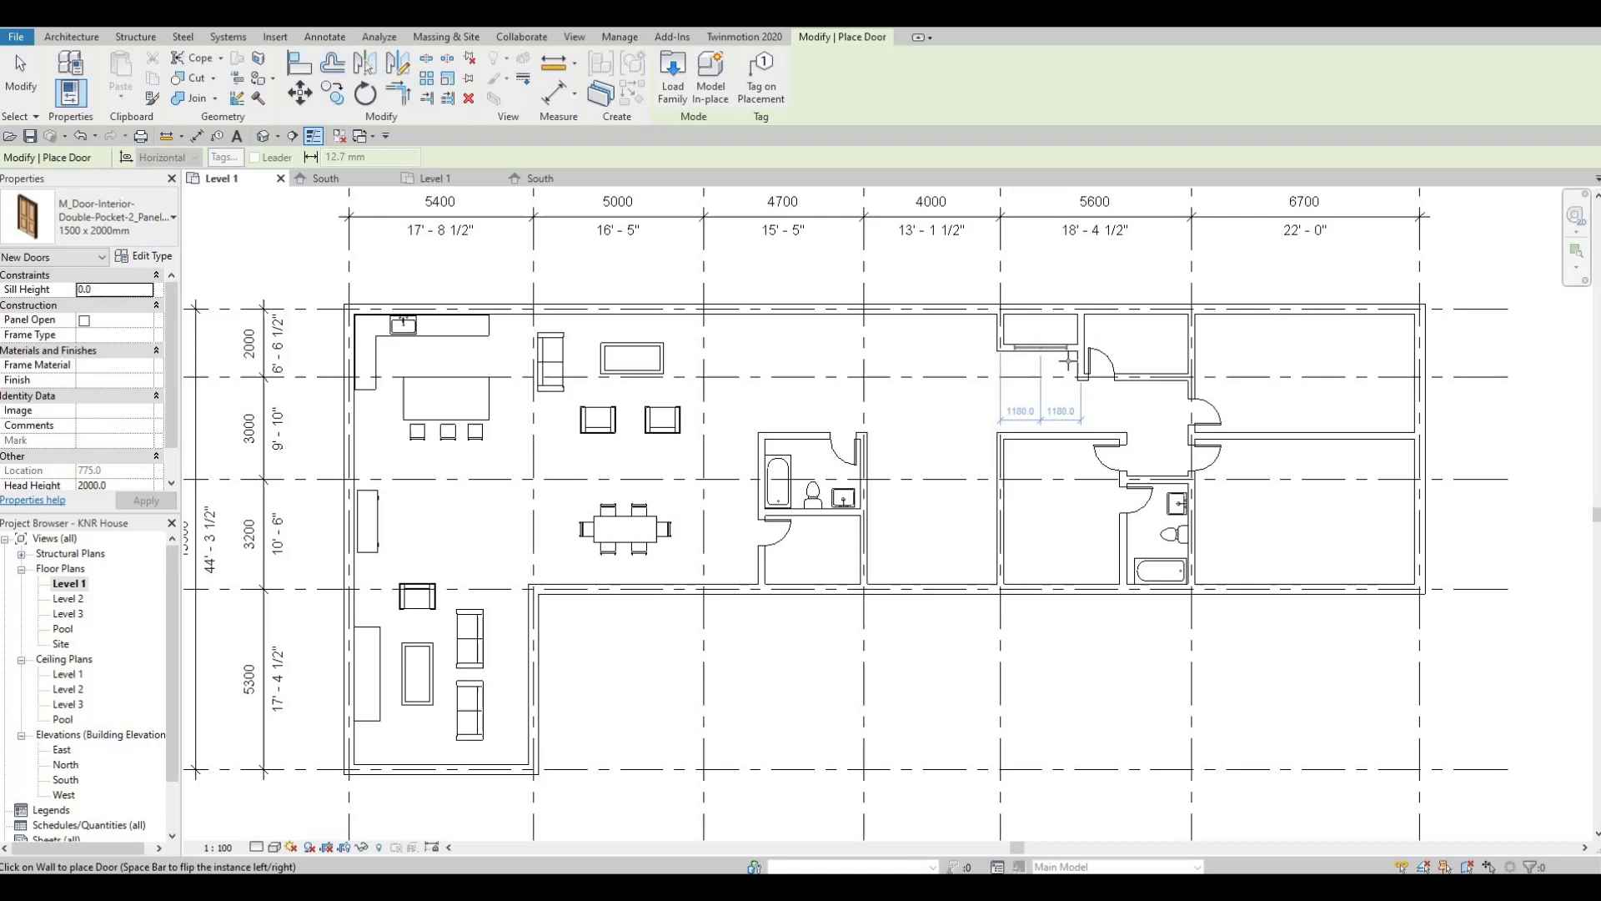
pyautogui.scroll(3, 1067, 354)
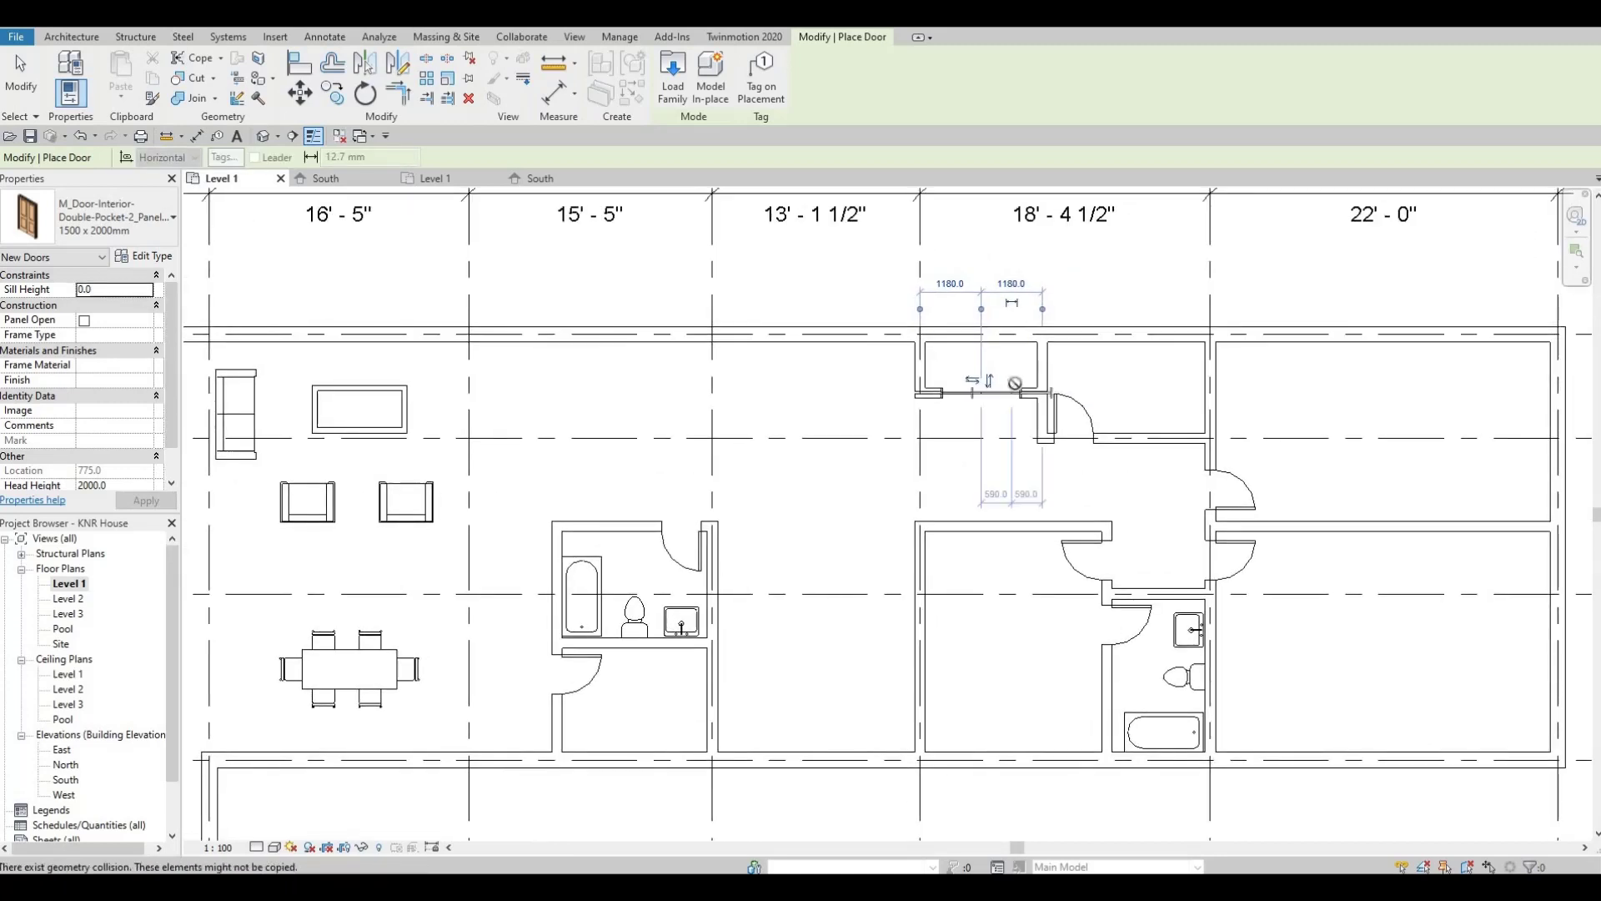
pyautogui.scroll(8, 1015, 383)
pyautogui.scroll(-3, 954, 401)
pyautogui.click(949, 404)
pyautogui.press('Escape')
pyautogui.press('Escape')
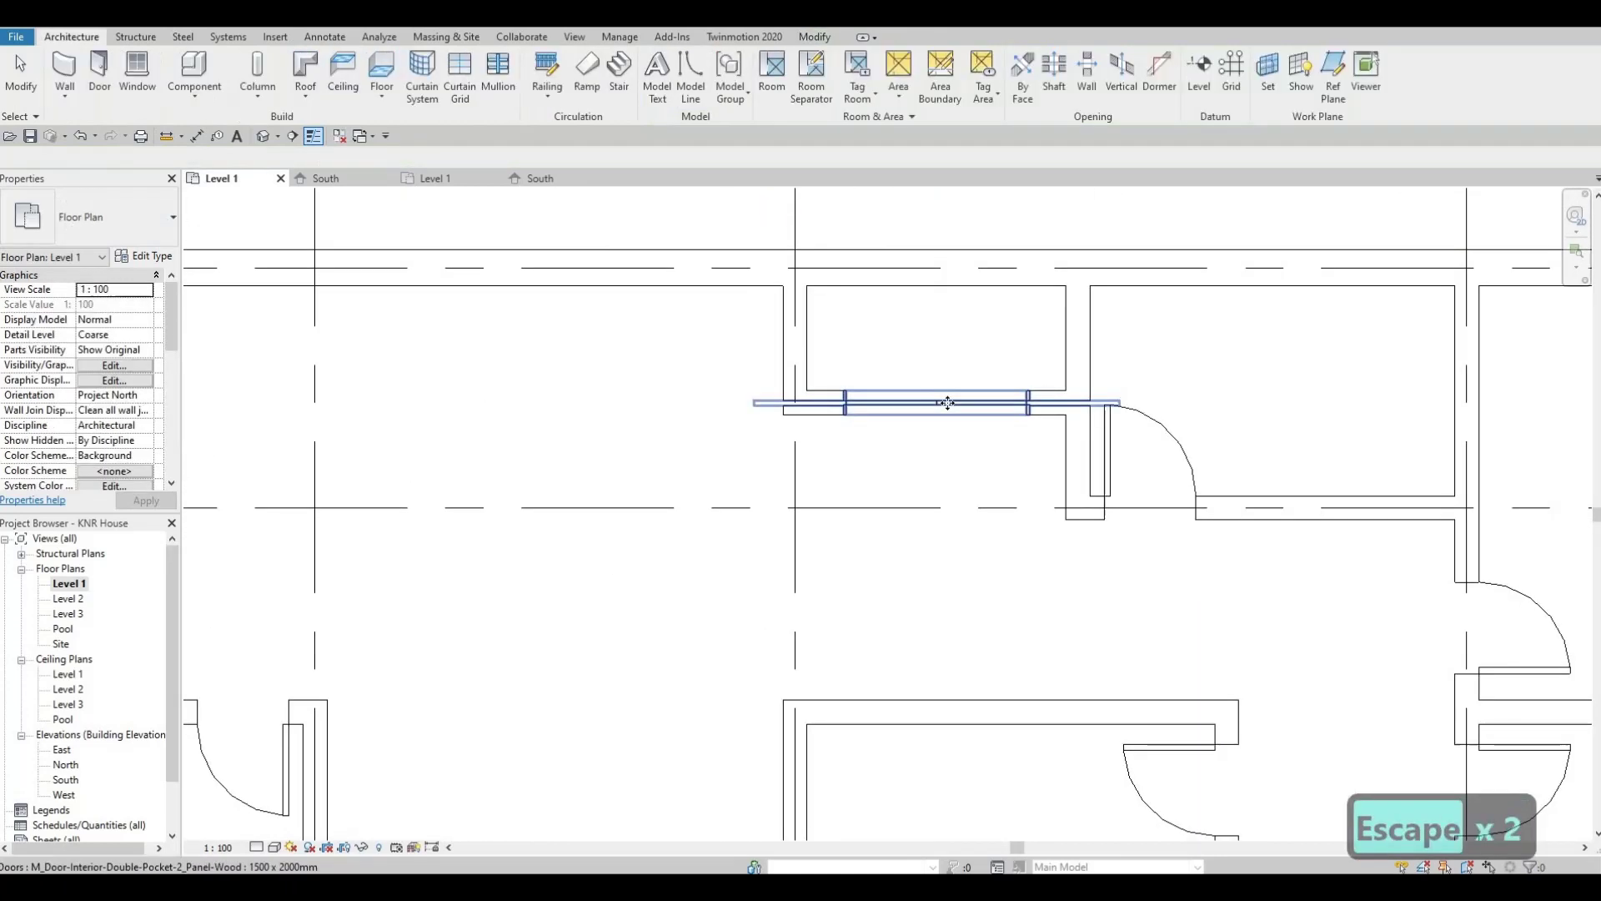
pyautogui.click(948, 402)
pyautogui.press('Delete')
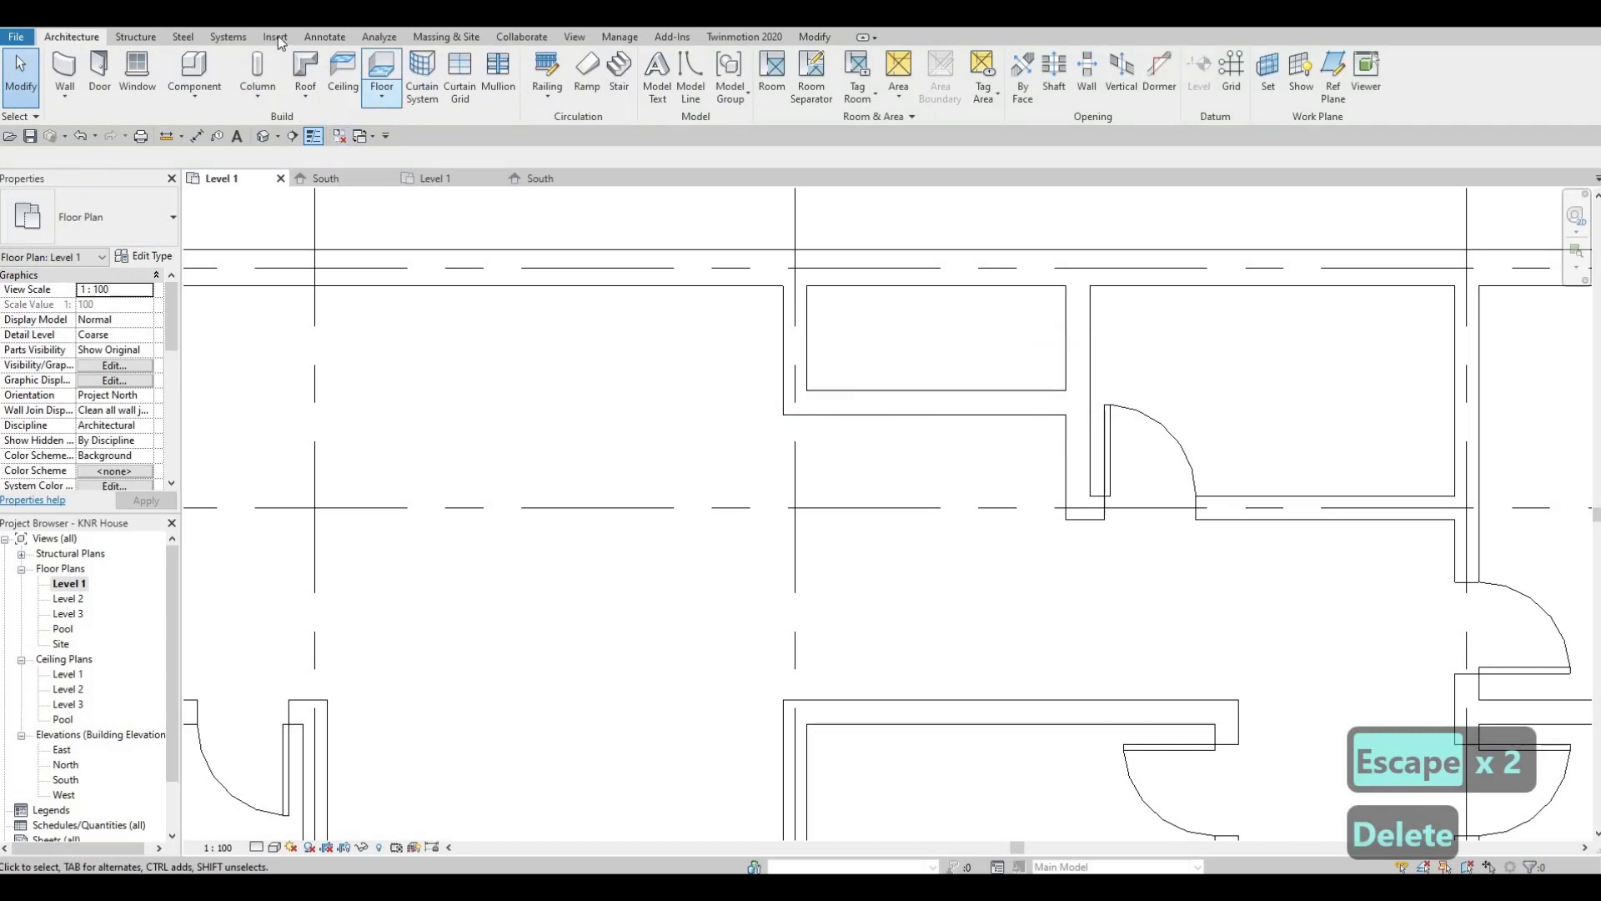
# Load the M_Door-Interior-Double-Sliding-2_Panel-Wood family from the Residential doors folder with all of its types.
pyautogui.scroll(-4, 667, 135)
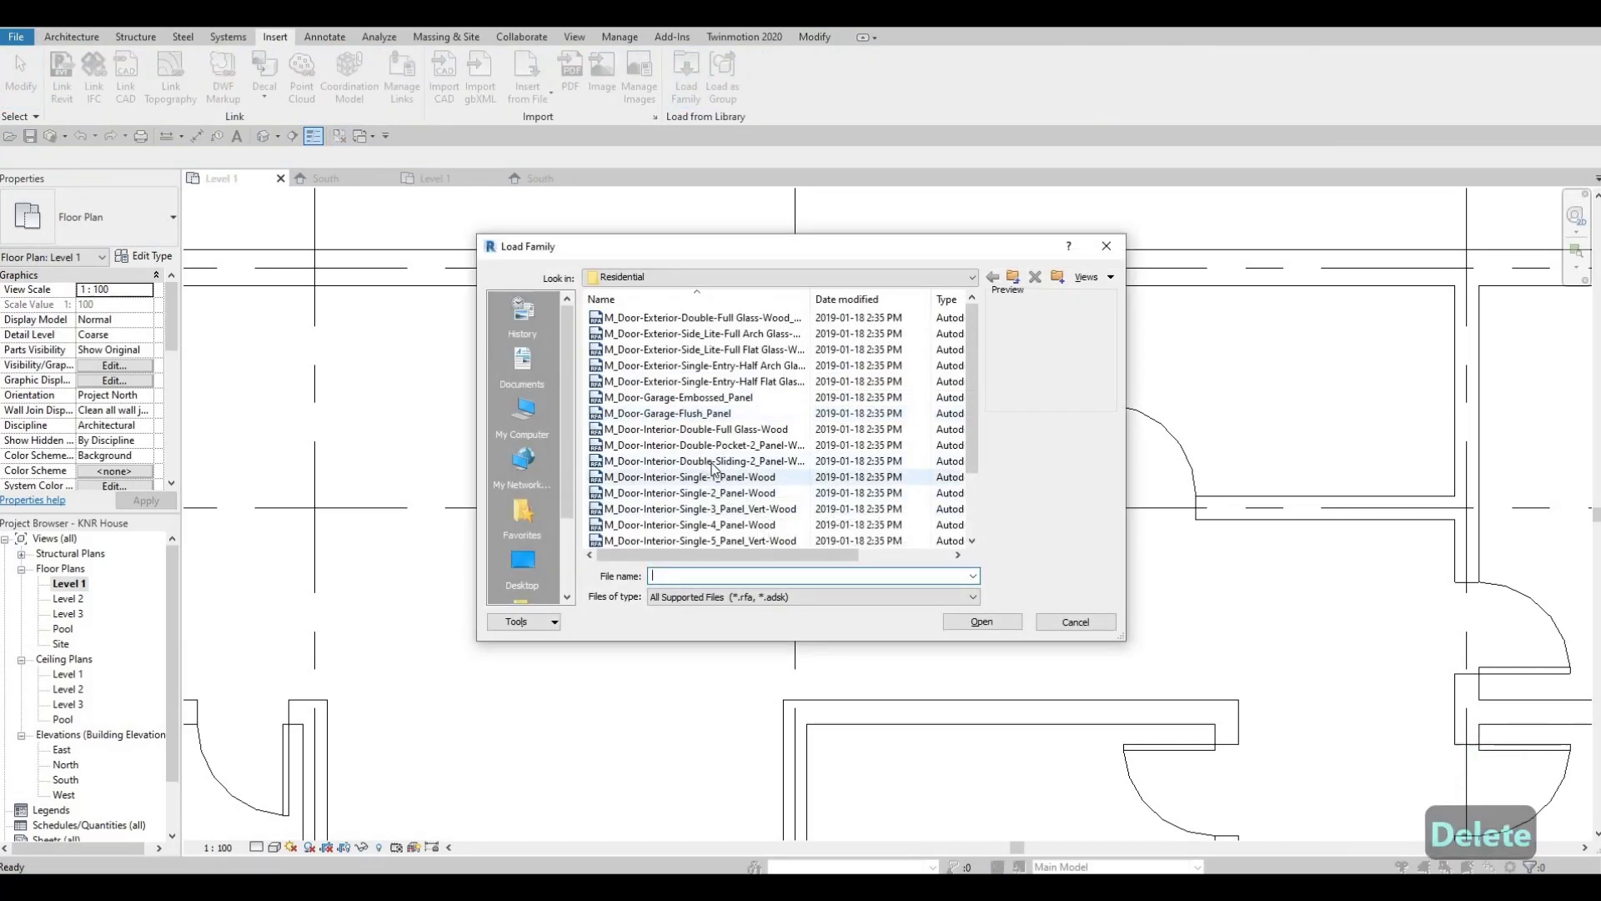
pyautogui.click(711, 461)
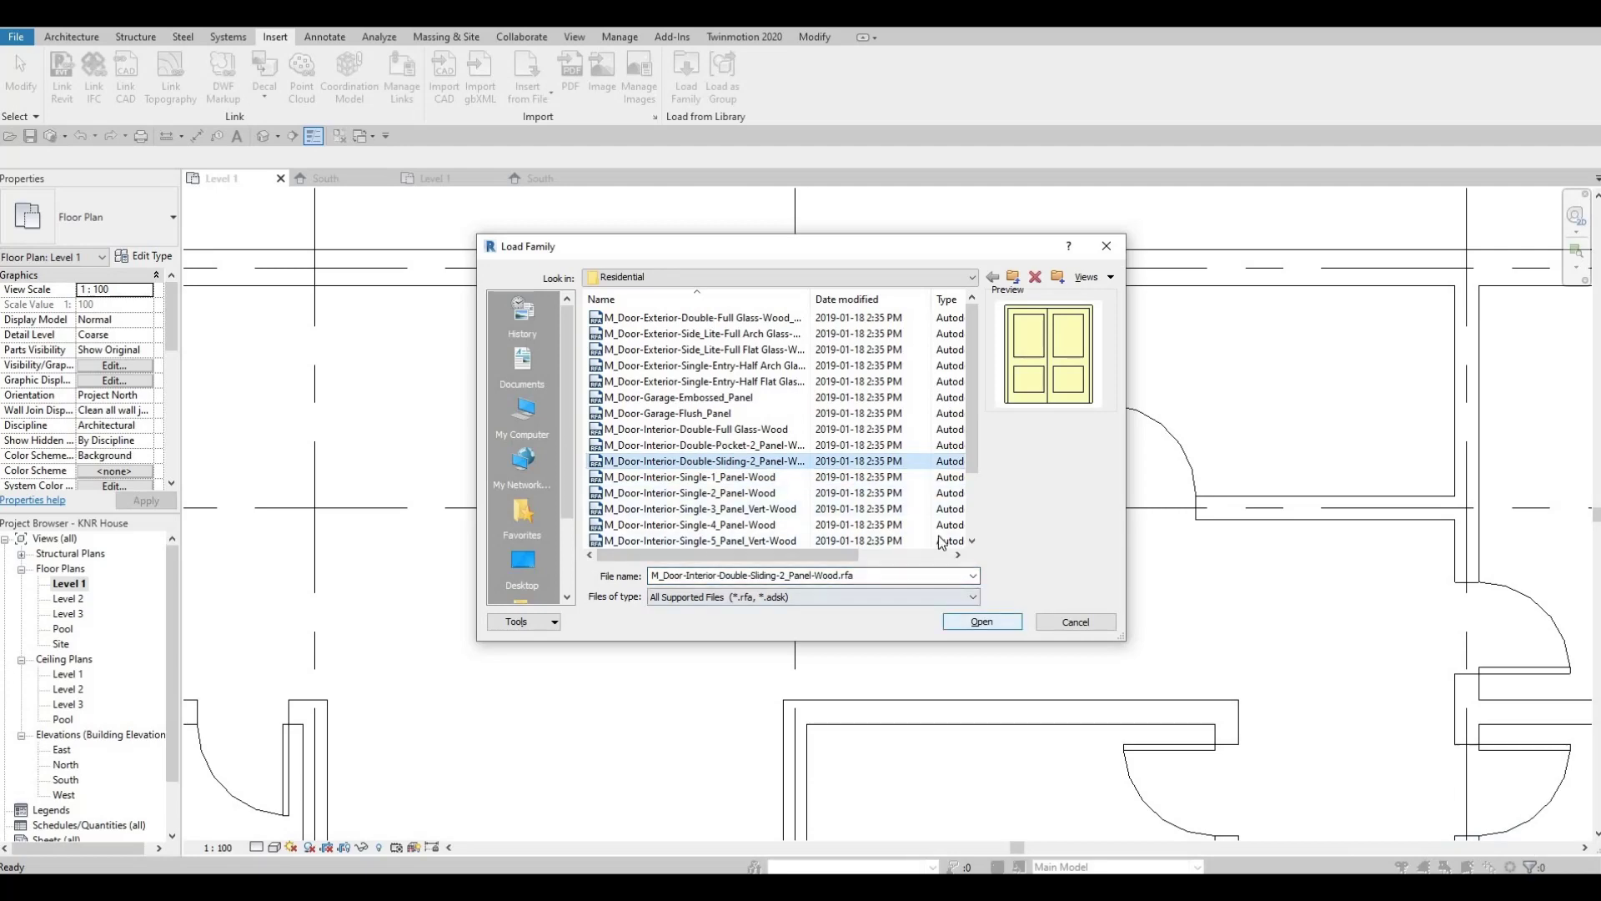
pyautogui.press('Return')
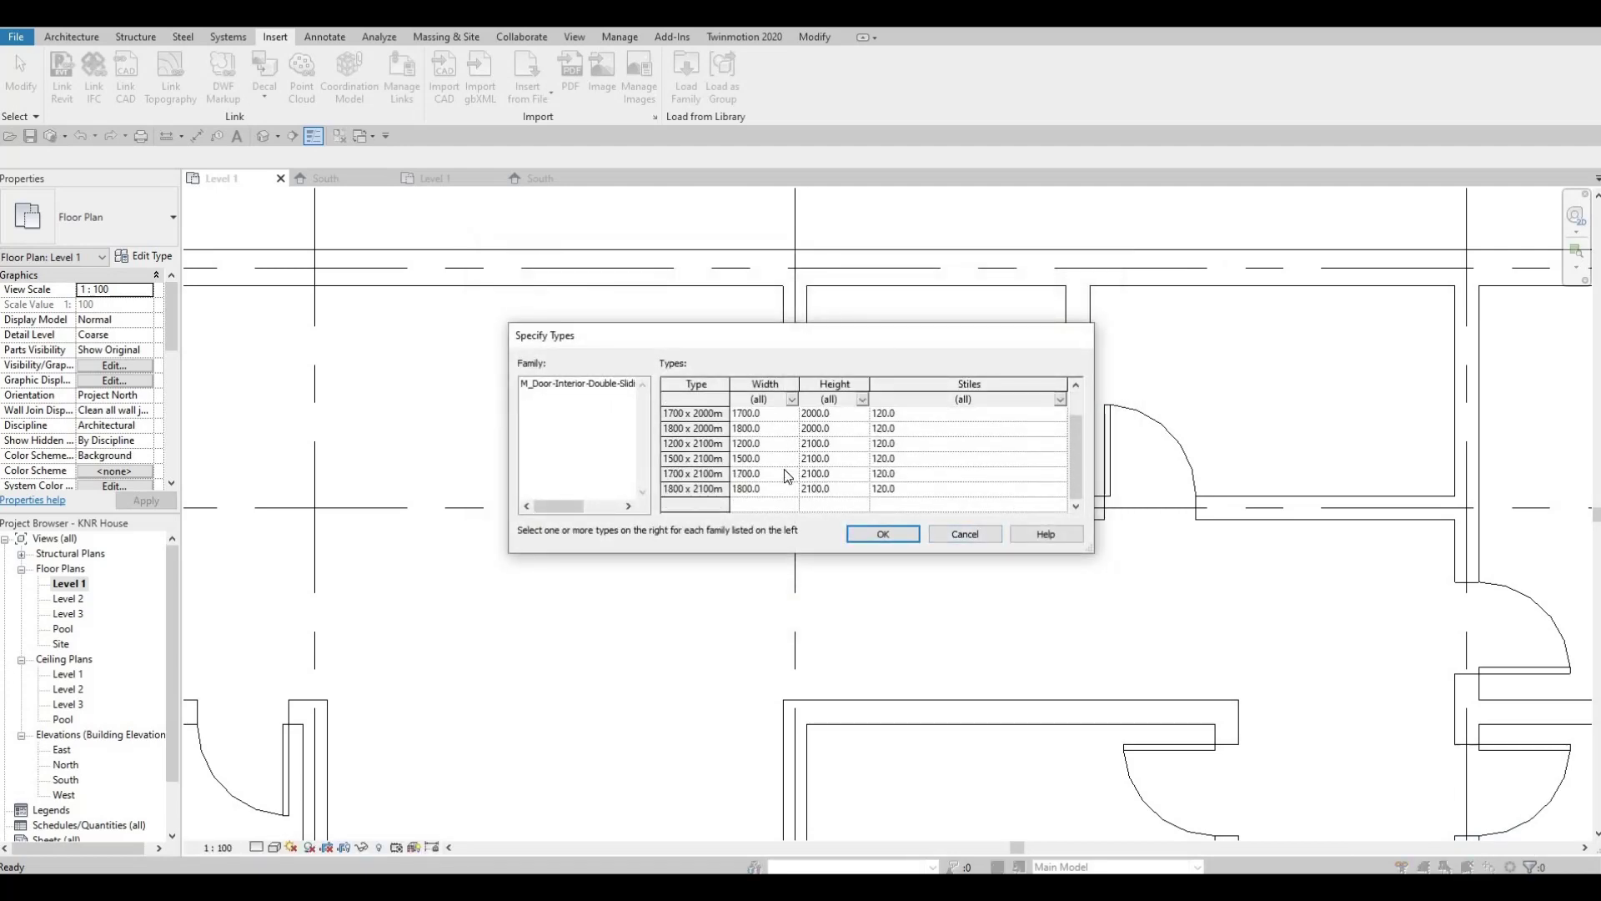
pyautogui.hotkey('ctrl', 'a')
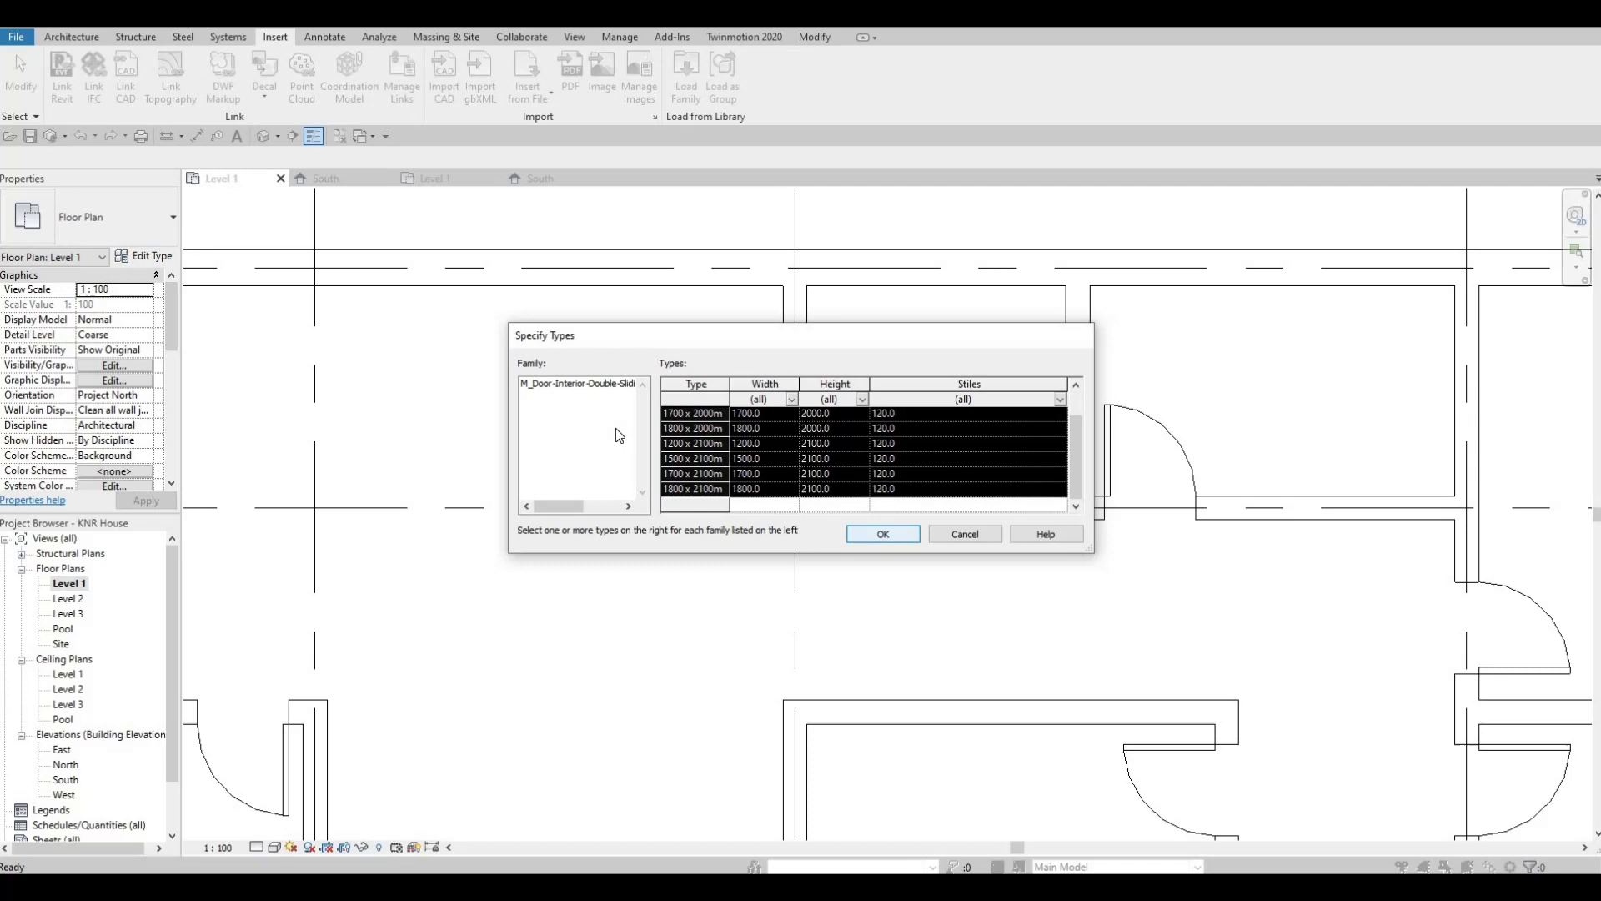
pyautogui.press('Return')
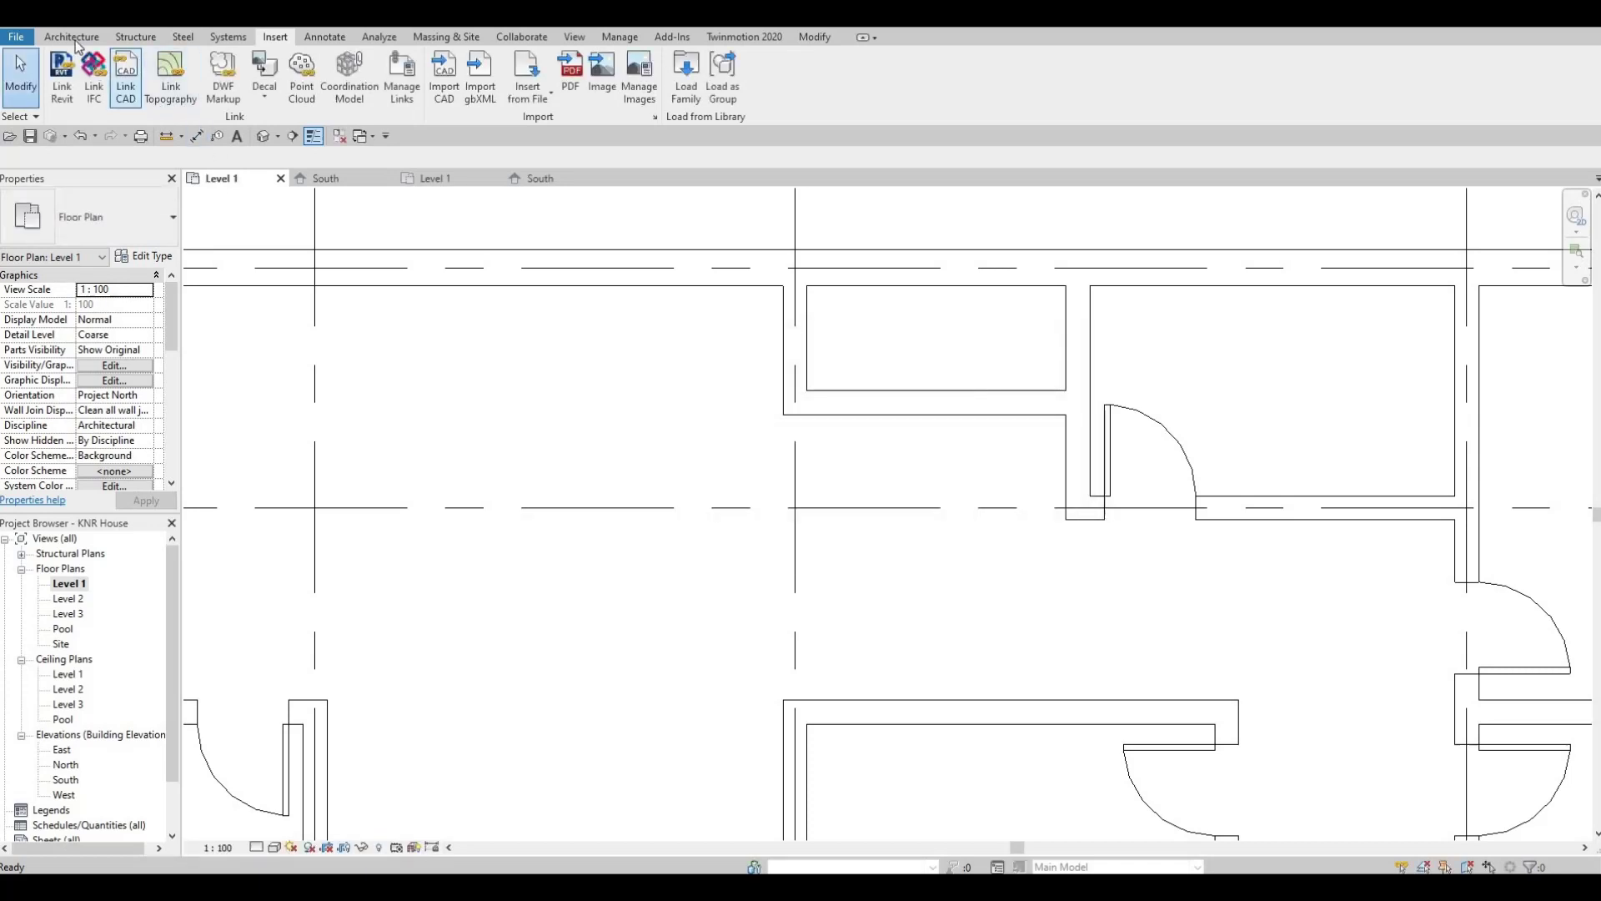
# Place a 1200 x 2000mm M_Door-Interior-Double-Sliding-2_Panel-Wood door centred in the closet's lower wall.
pyautogui.click(71, 36)
pyautogui.click(100, 71)
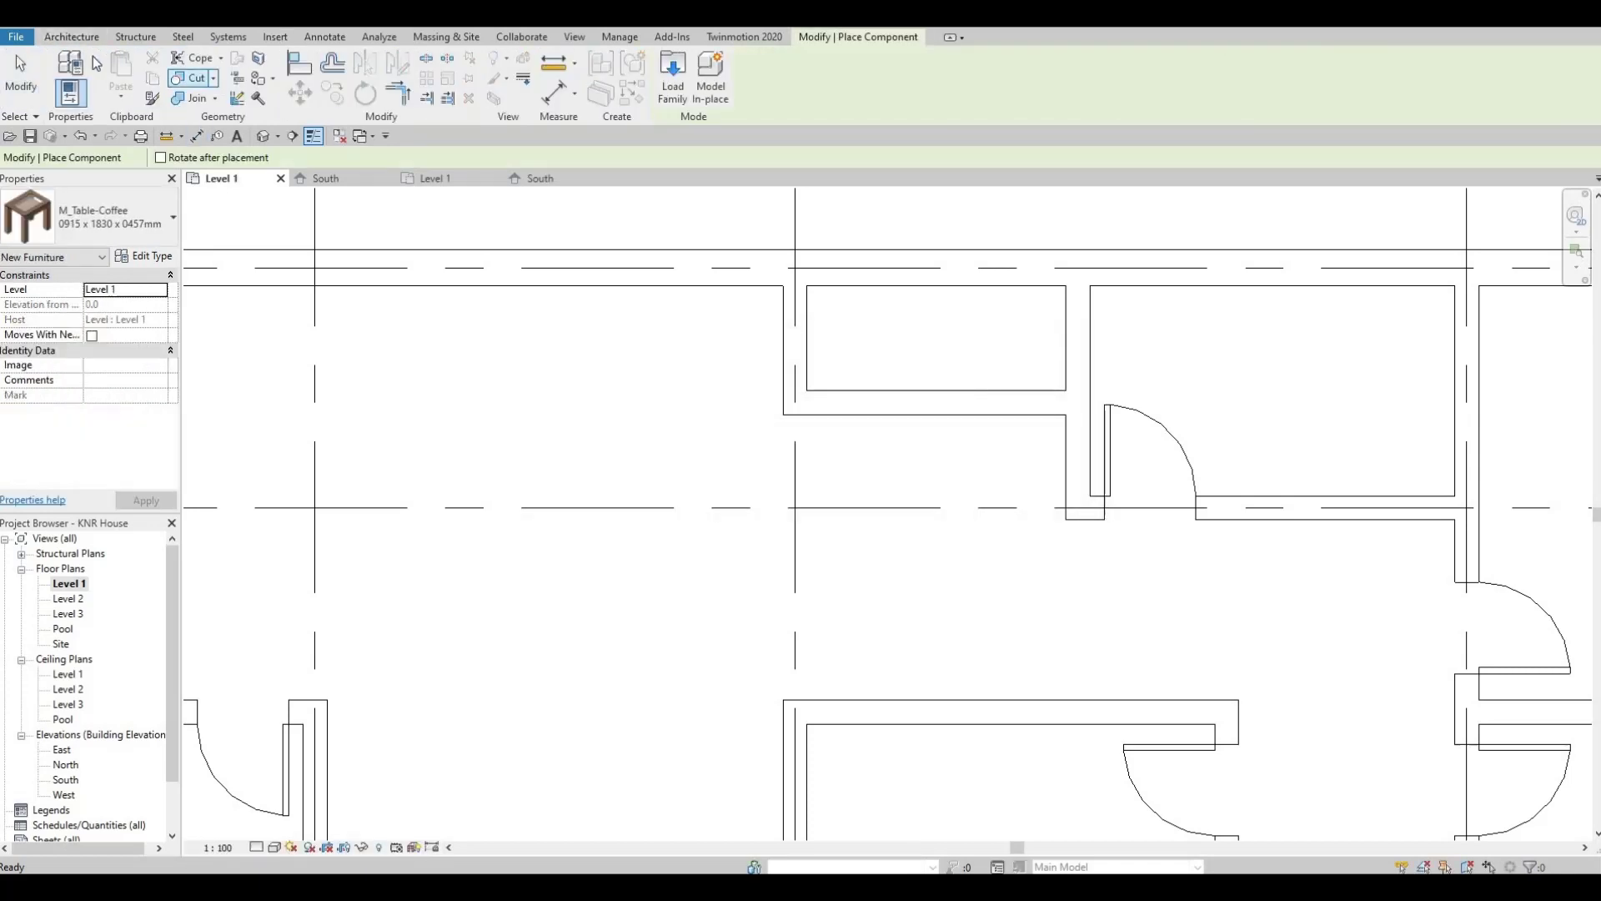
pyautogui.press('Escape')
pyautogui.click(100, 71)
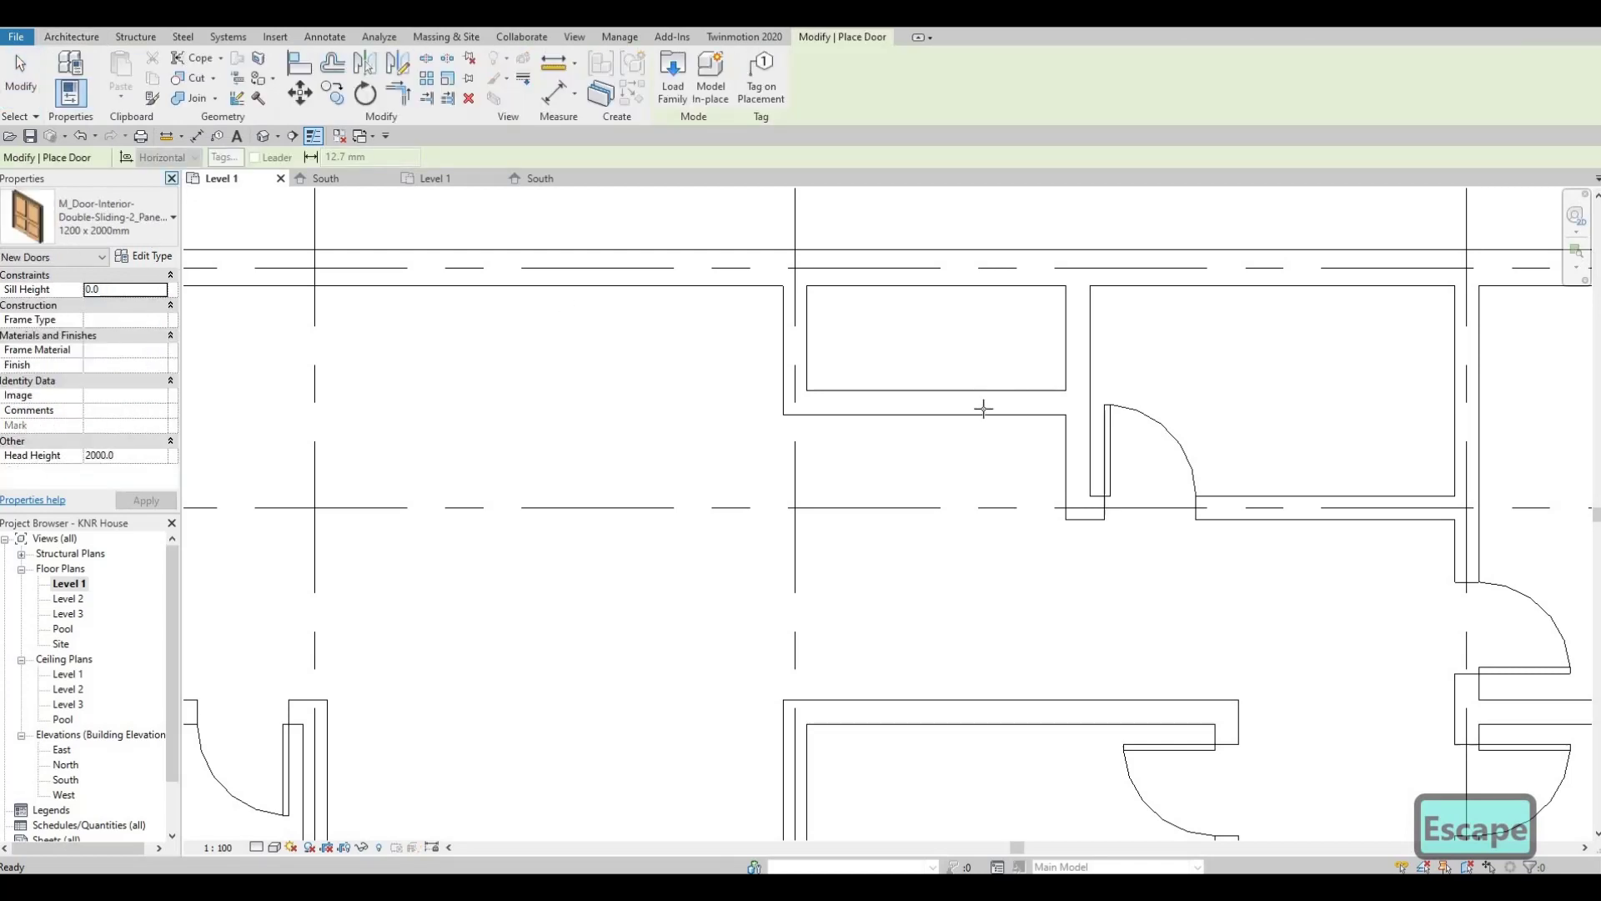
pyautogui.click(928, 464)
pyautogui.press('Escape')
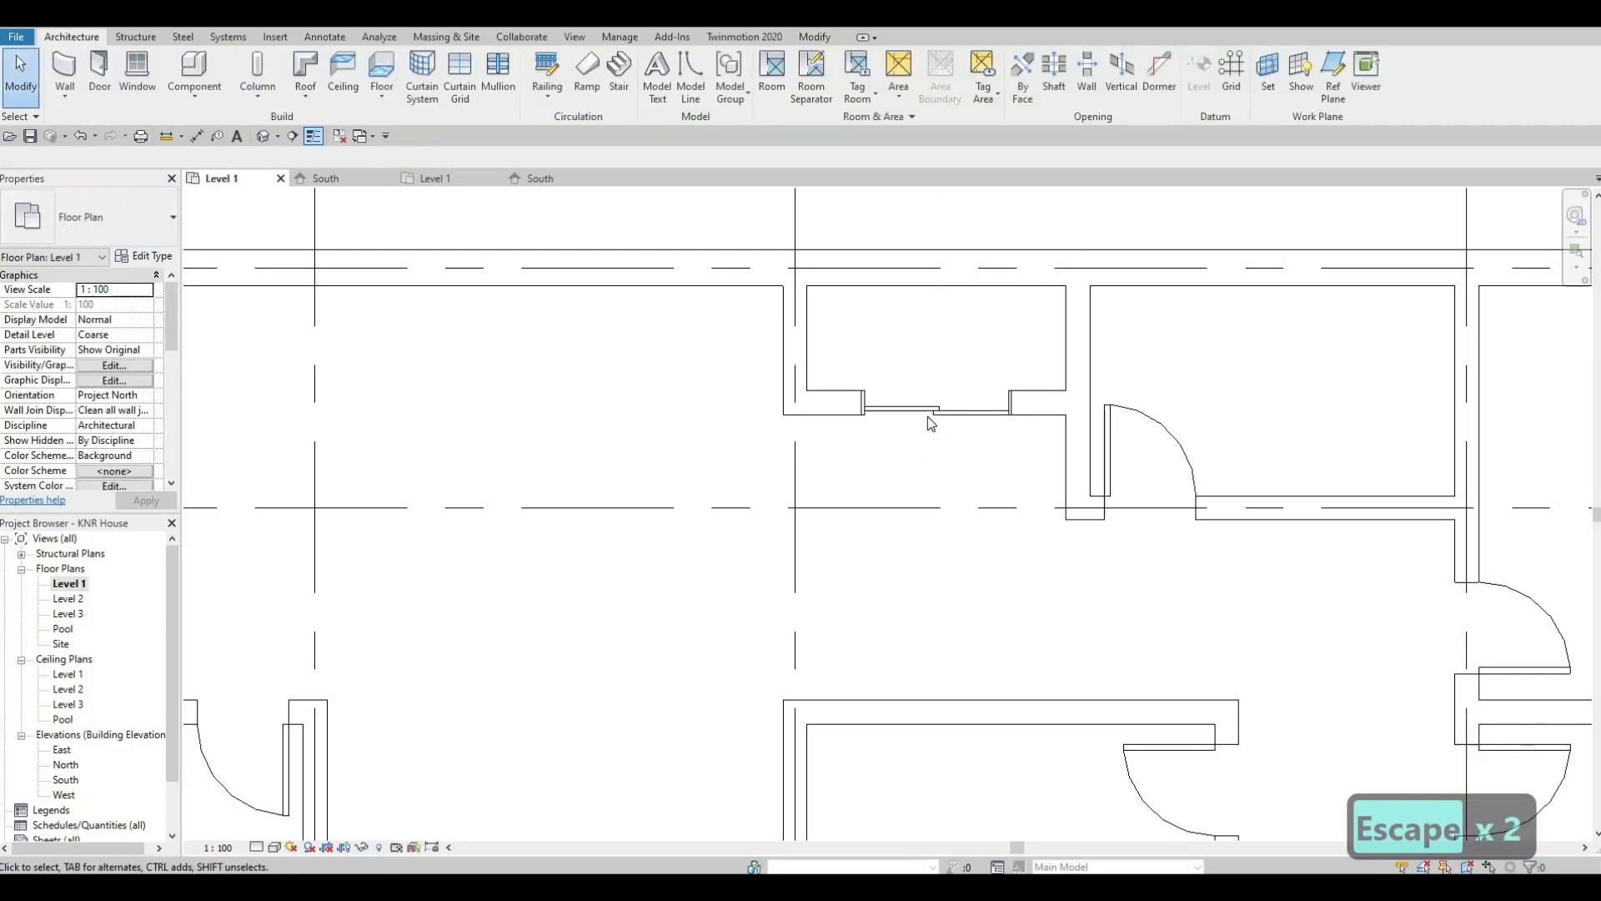
# Change the closet's sliding door to the 1700 x 2100mm type.
pyautogui.click(927, 417)
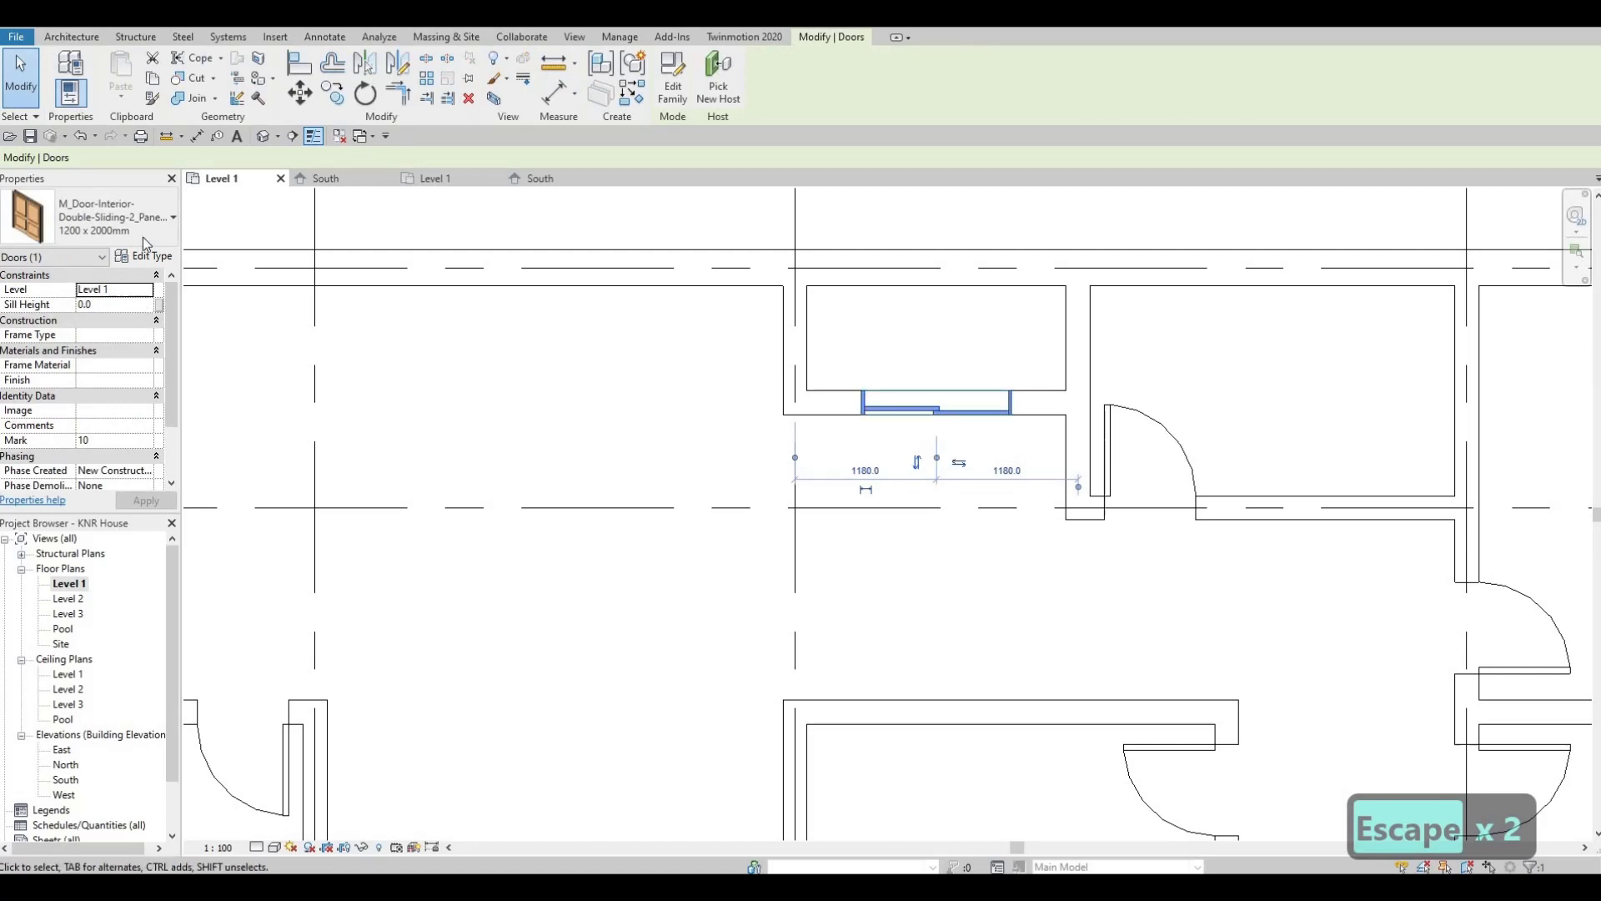
pyautogui.click(143, 223)
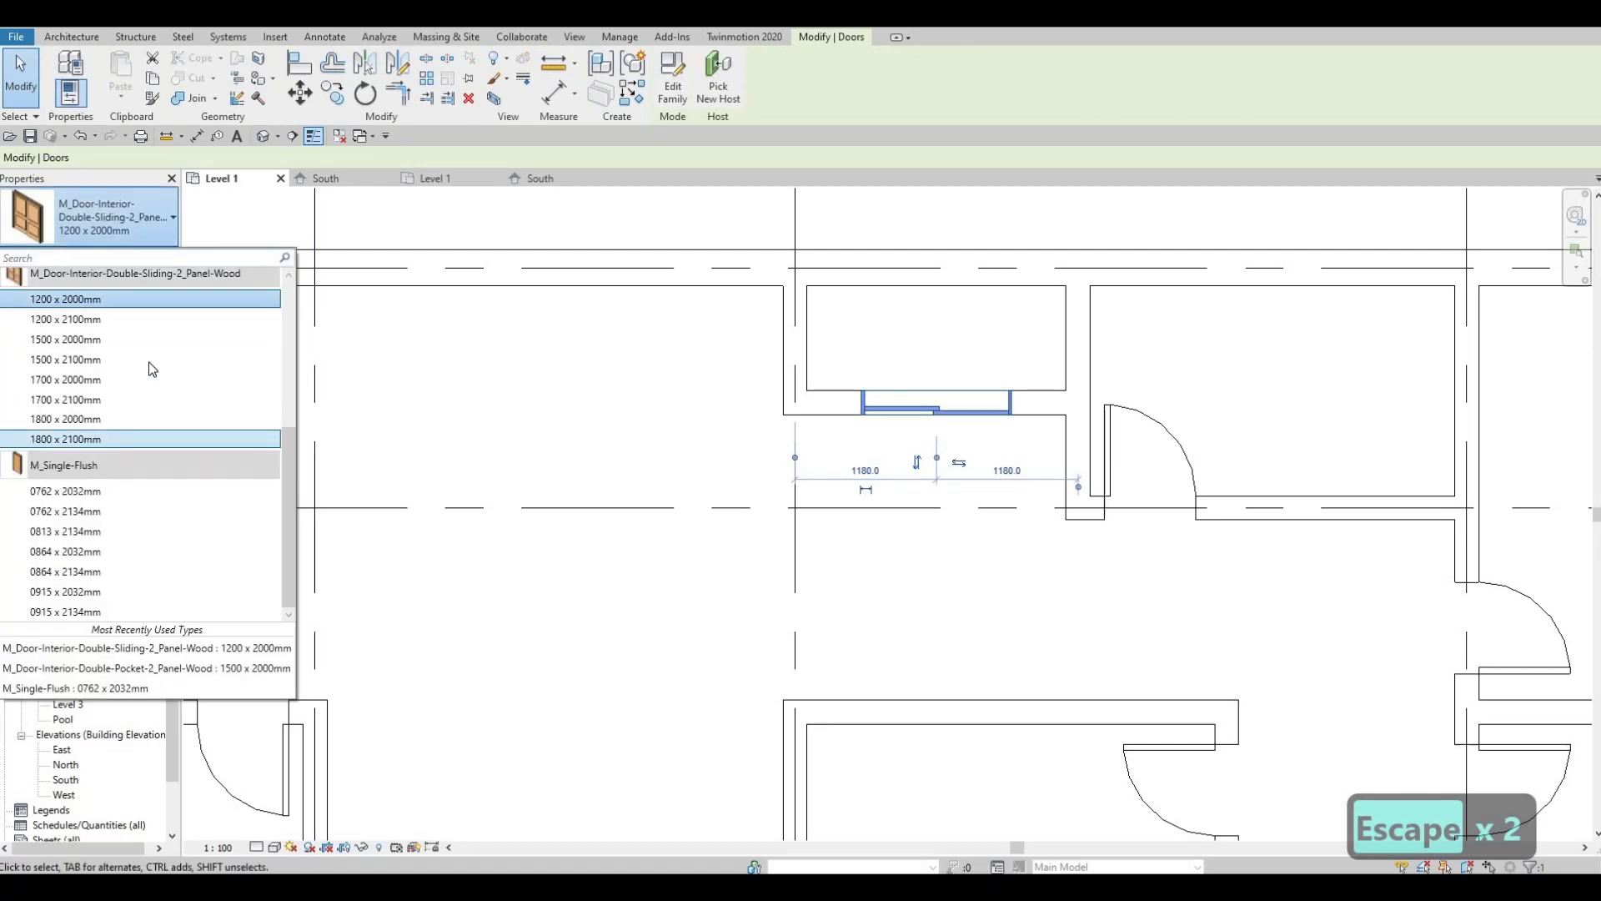
pyautogui.click(137, 399)
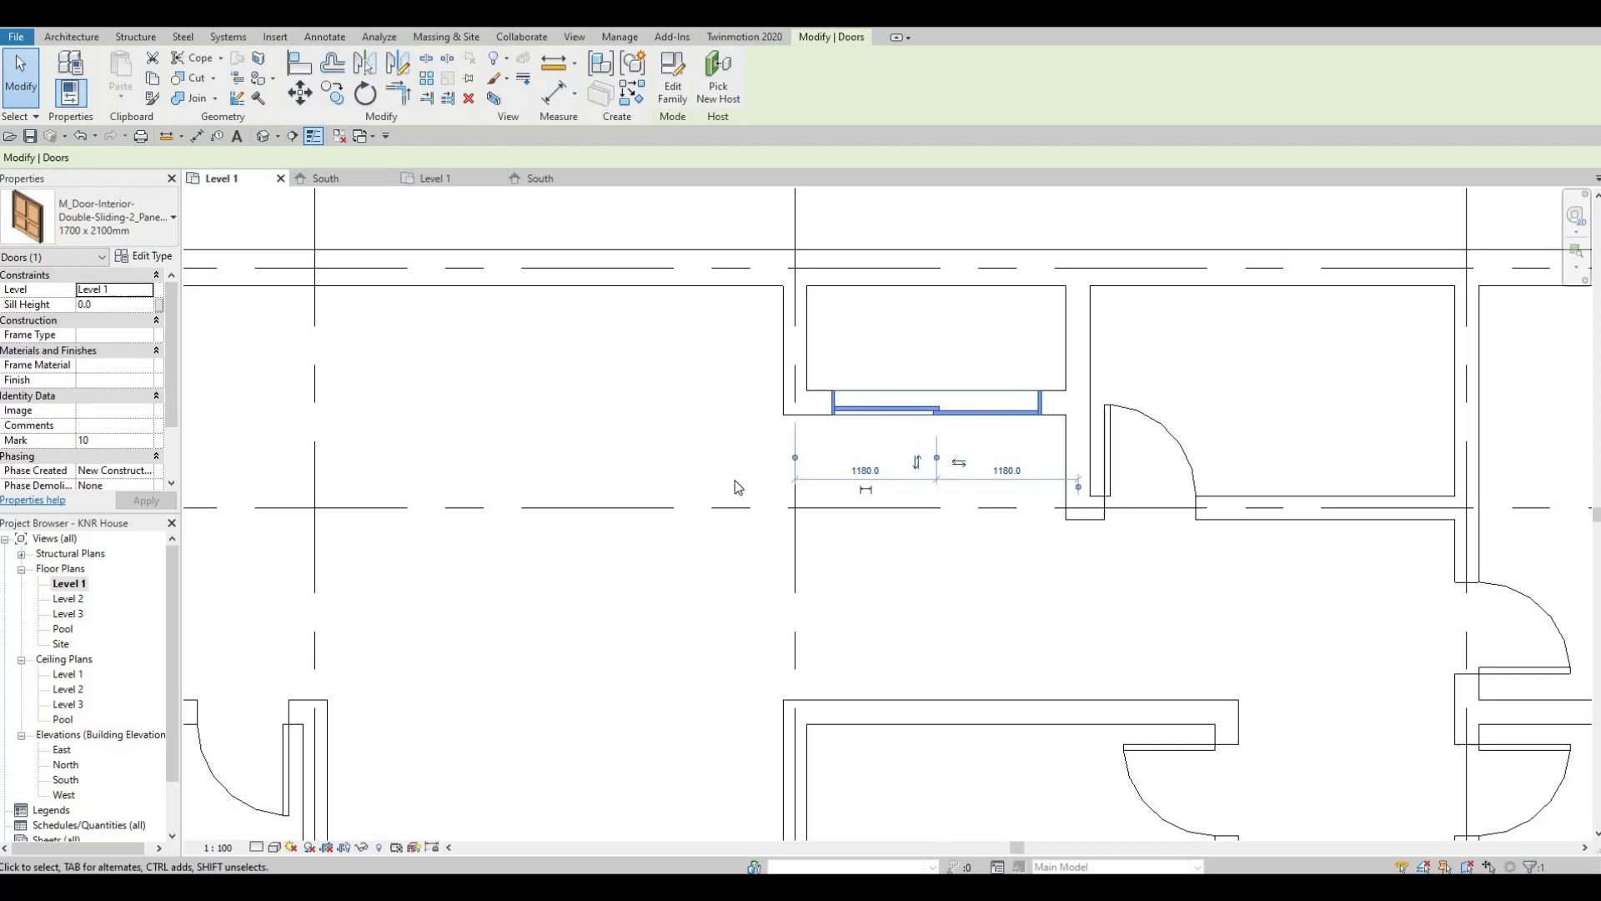
pyautogui.press('Escape')
pyautogui.press('Escape')
pyautogui.scroll(-3, 875, 462)
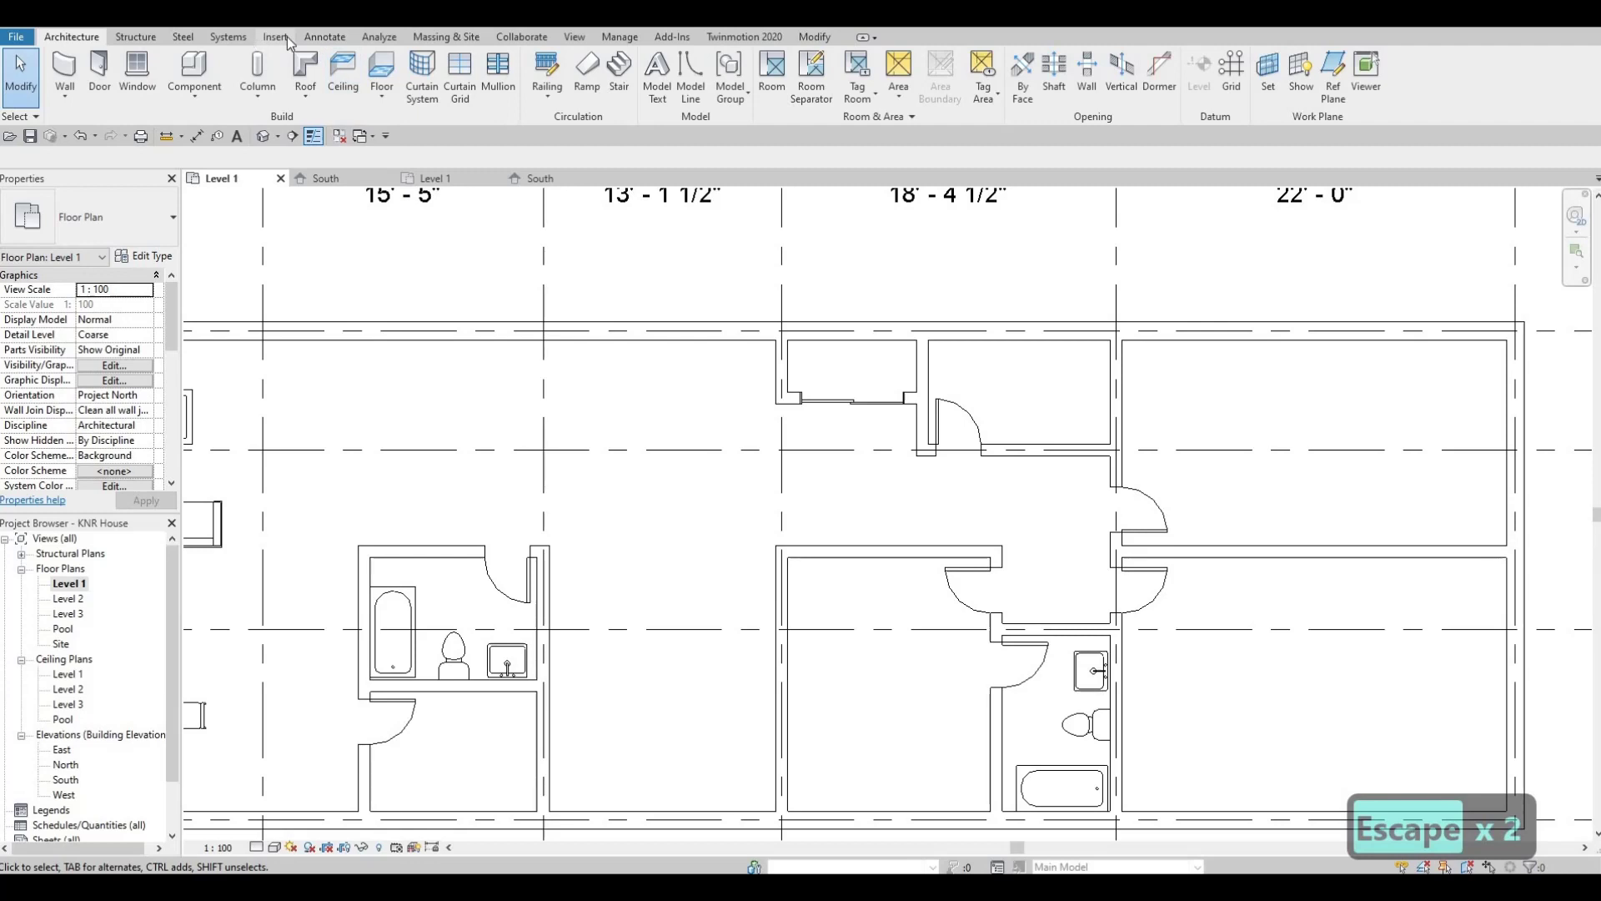
# Draw two closely spaced horizontal Thin Lines detail lines, about 2160 mm long, across the closet interior above the sliding door.
pyautogui.click(324, 36)
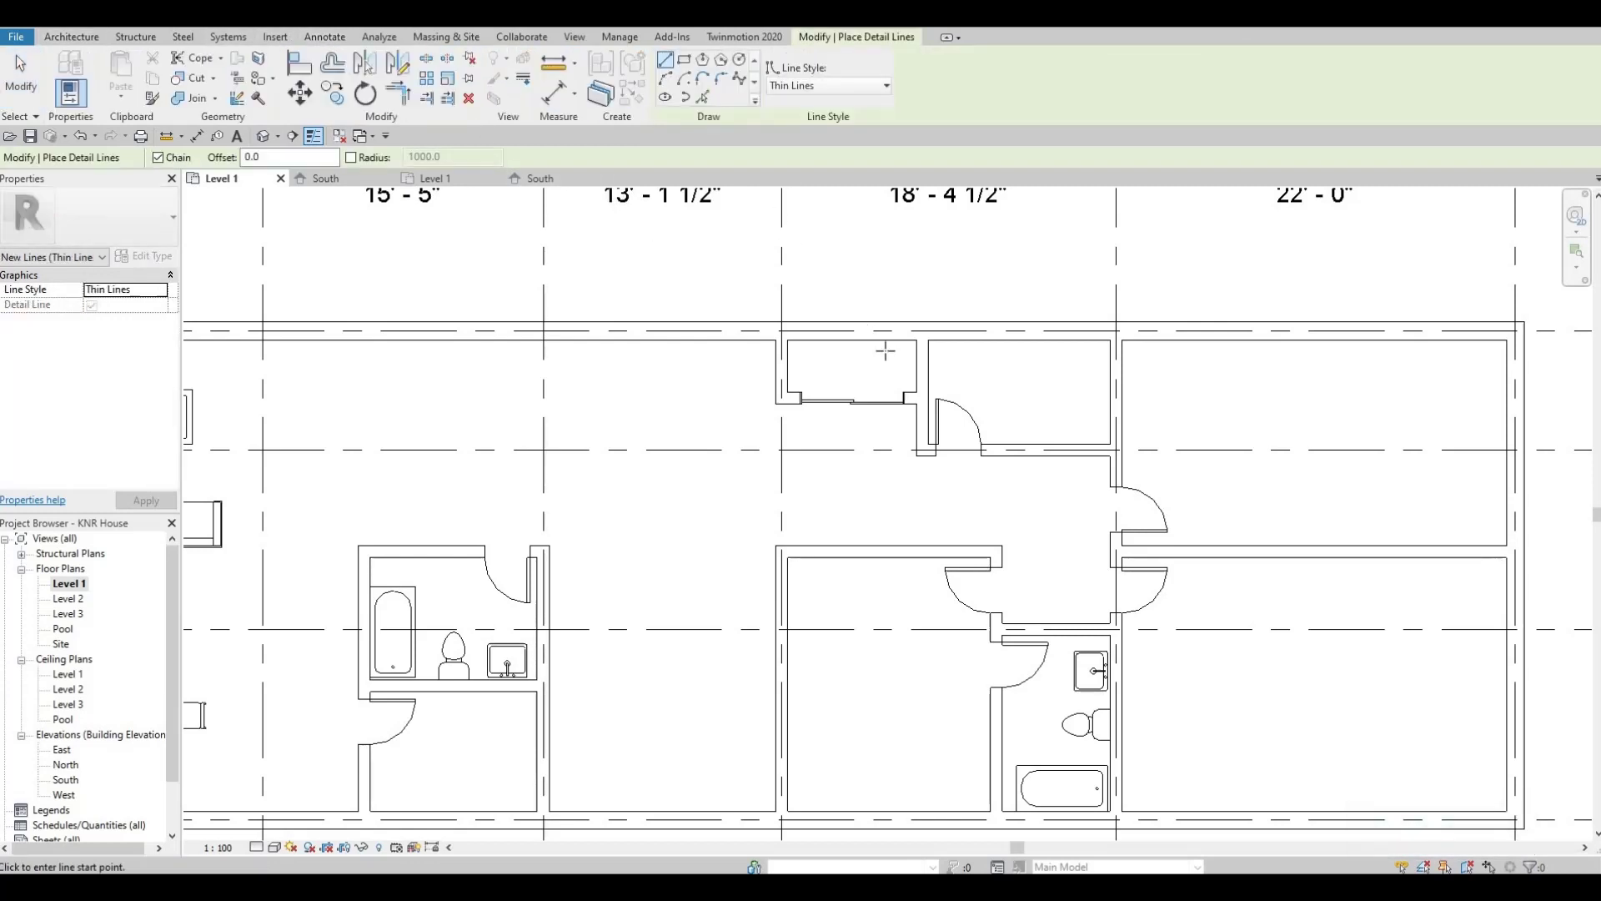
pyautogui.scroll(4, 864, 351)
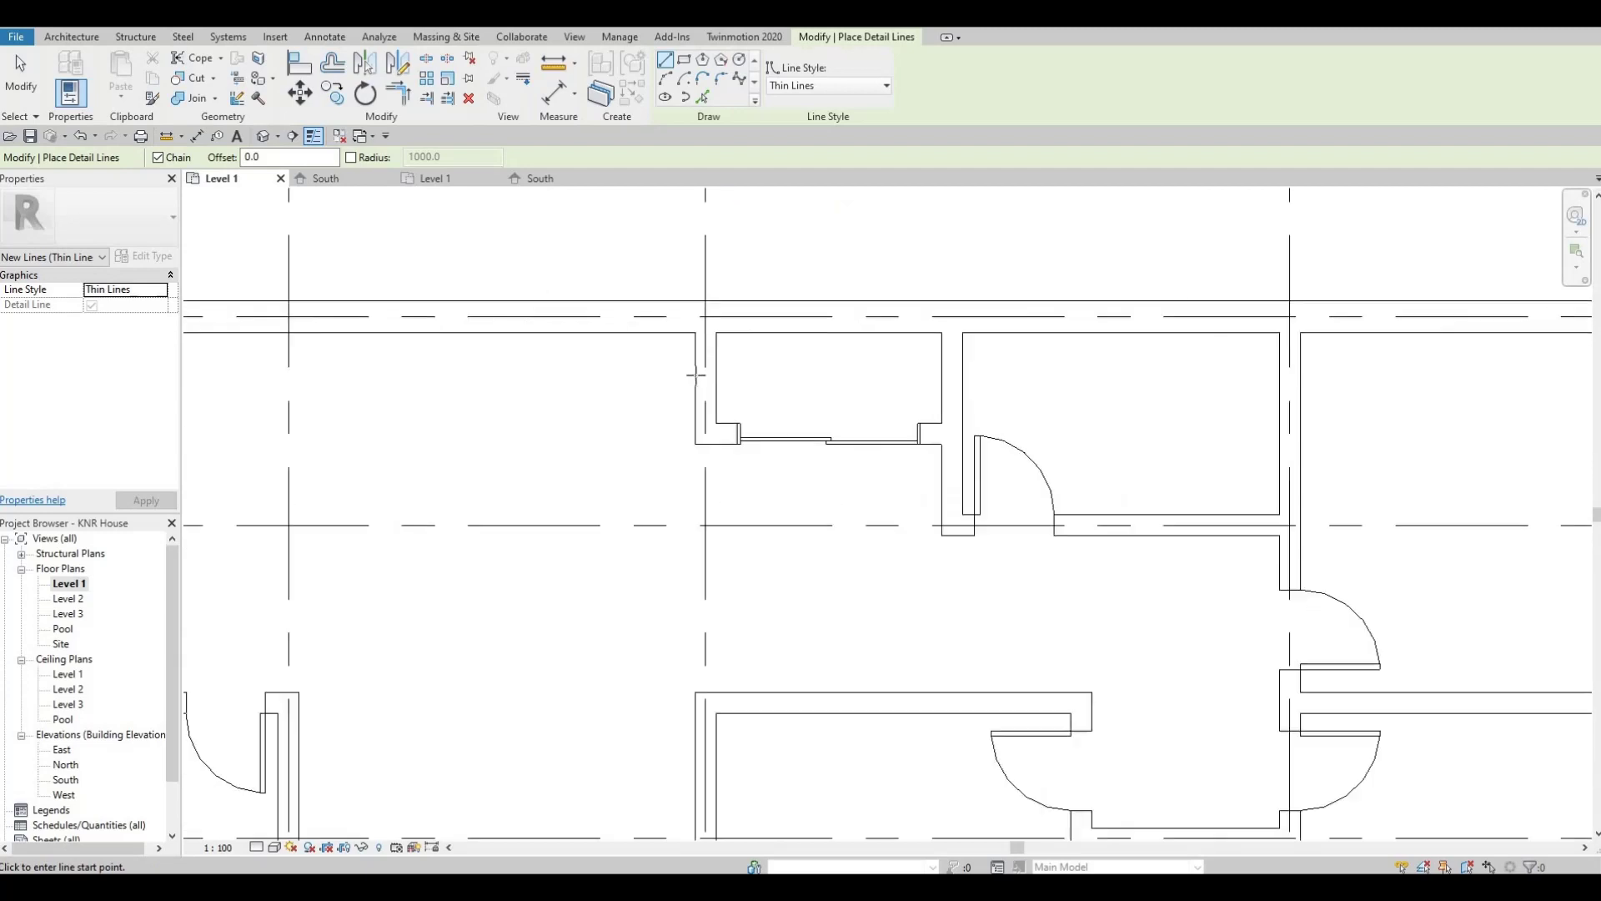
pyautogui.click(857, 375)
pyautogui.click(988, 377)
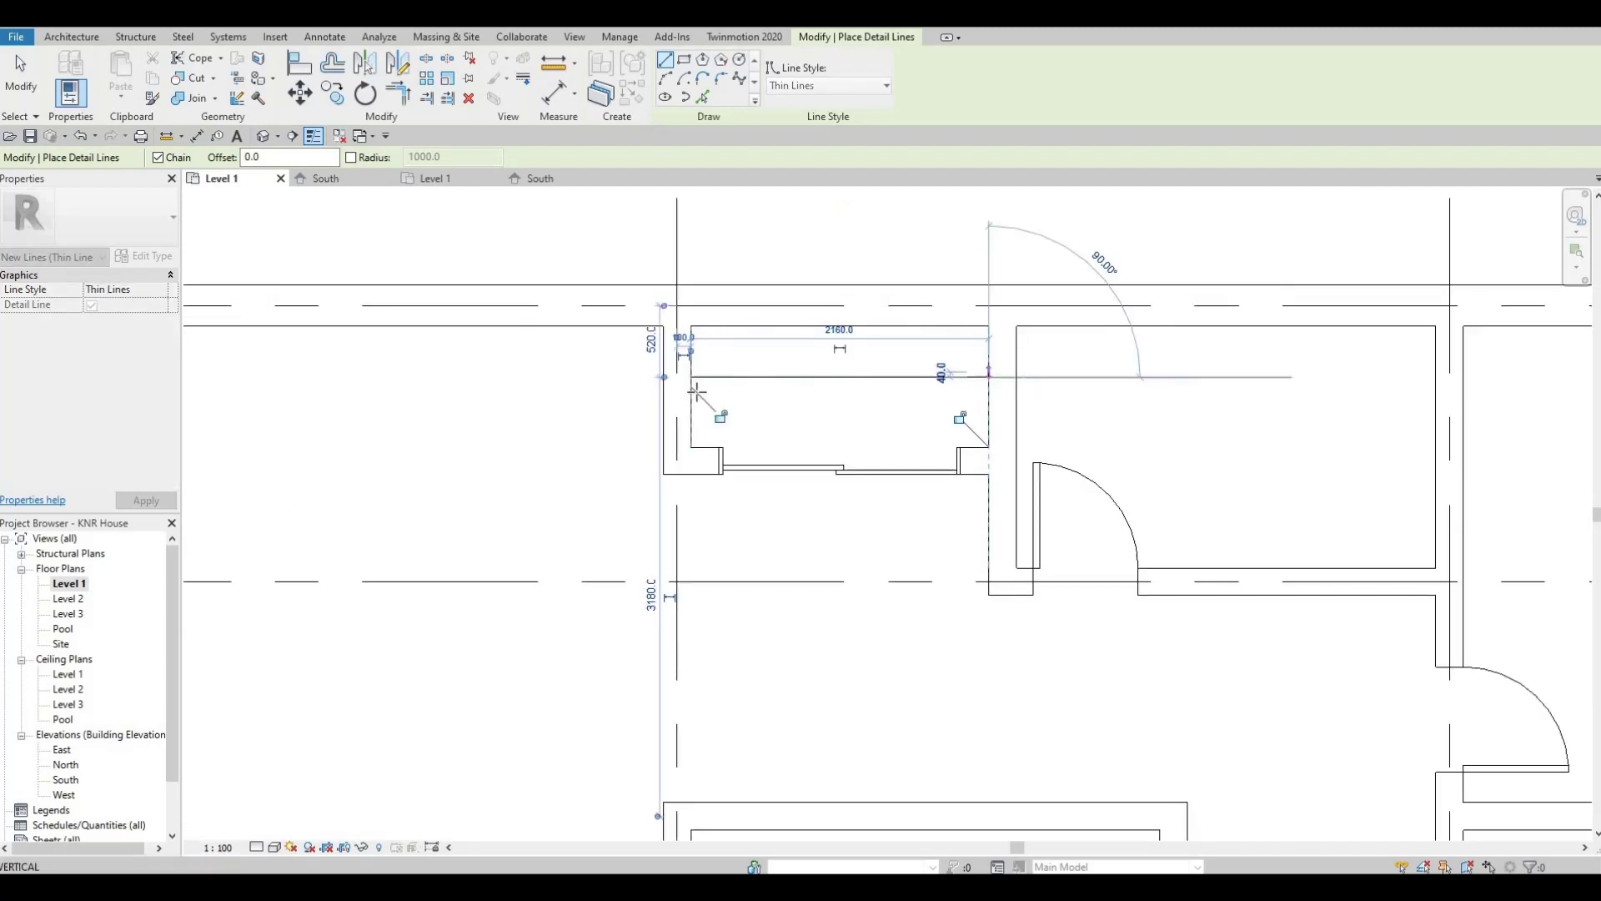
pyautogui.press('Escape')
pyautogui.click(974, 392)
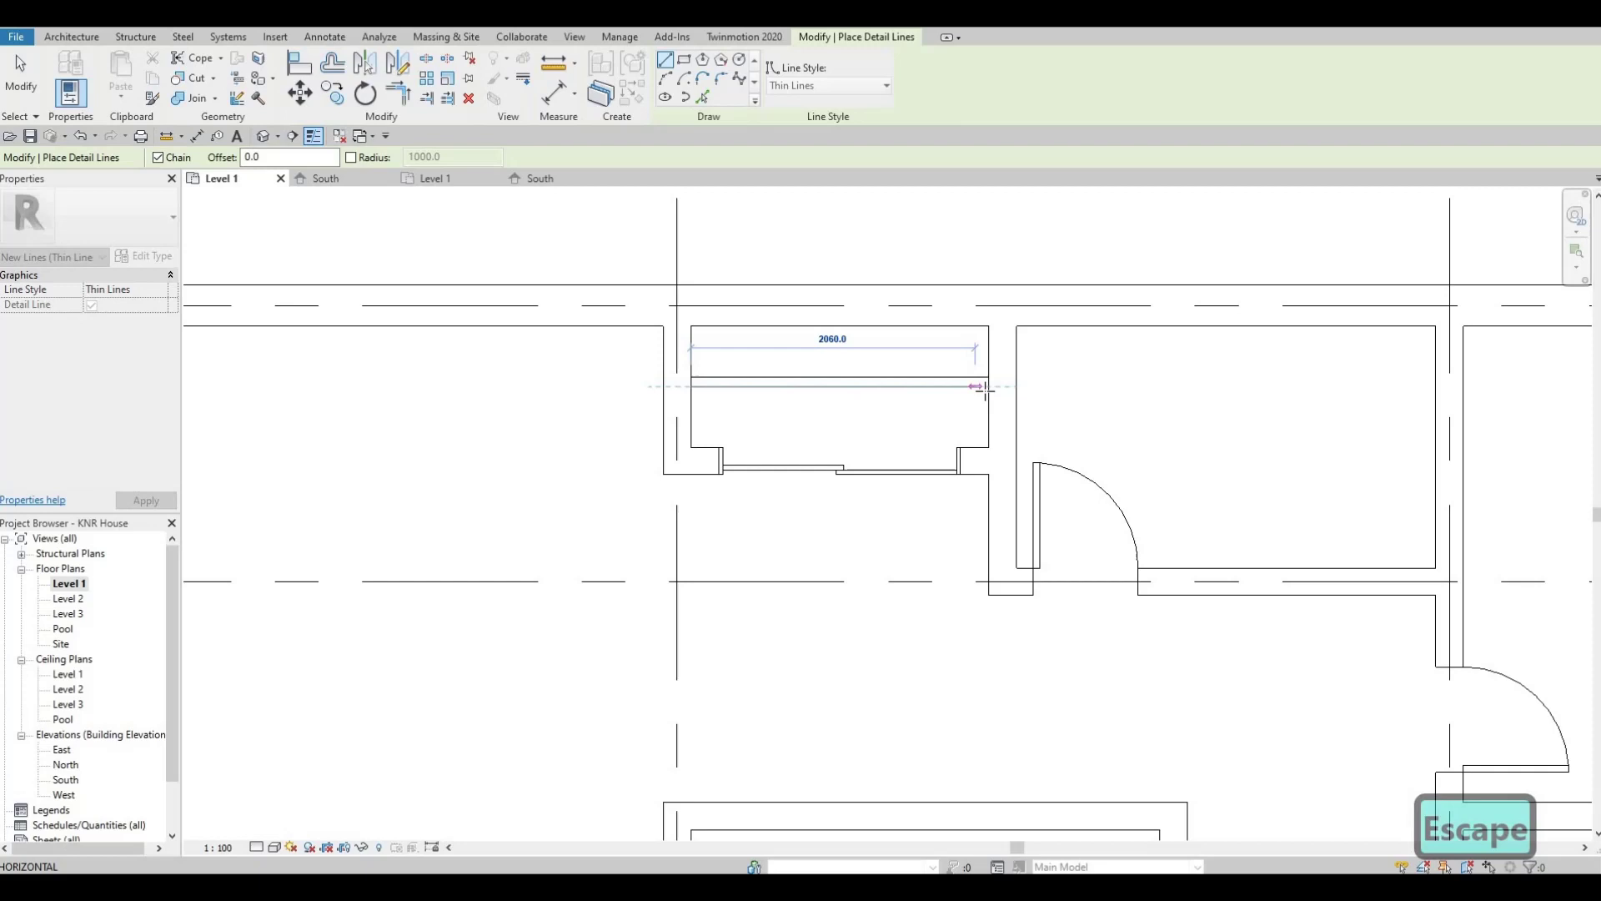
pyautogui.press('Escape')
pyautogui.scroll(-5, 859, 383)
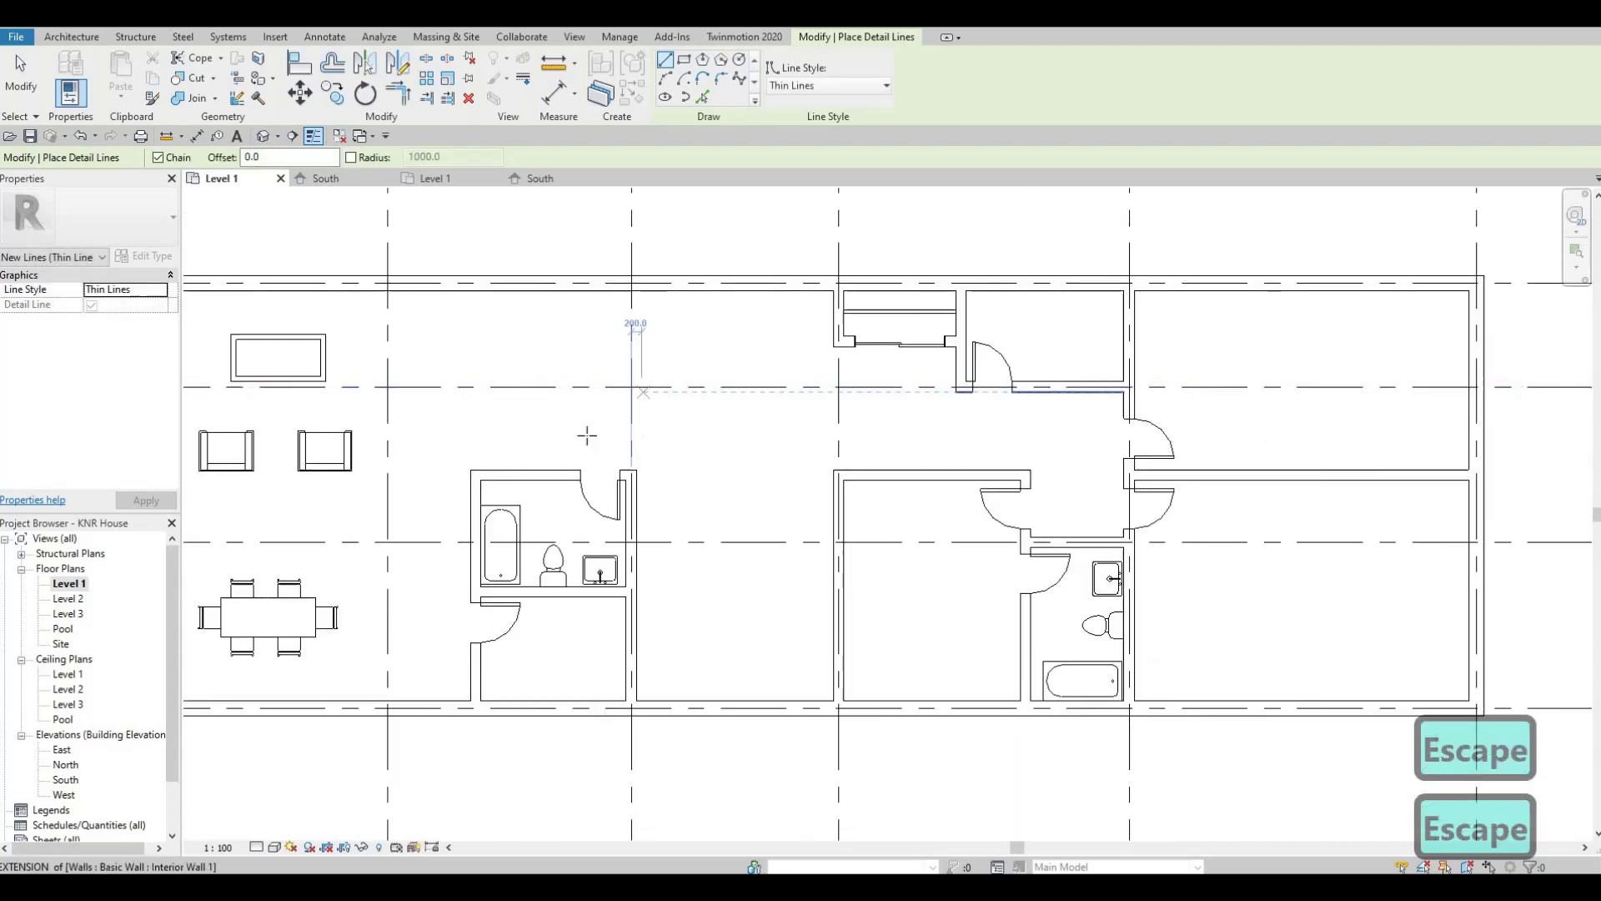
# Shorten the kitchen countertop's leg along the upper wall to about 3244 mm.
pyautogui.scroll(-2, 645, 395)
pyautogui.scroll(6, 647, 383)
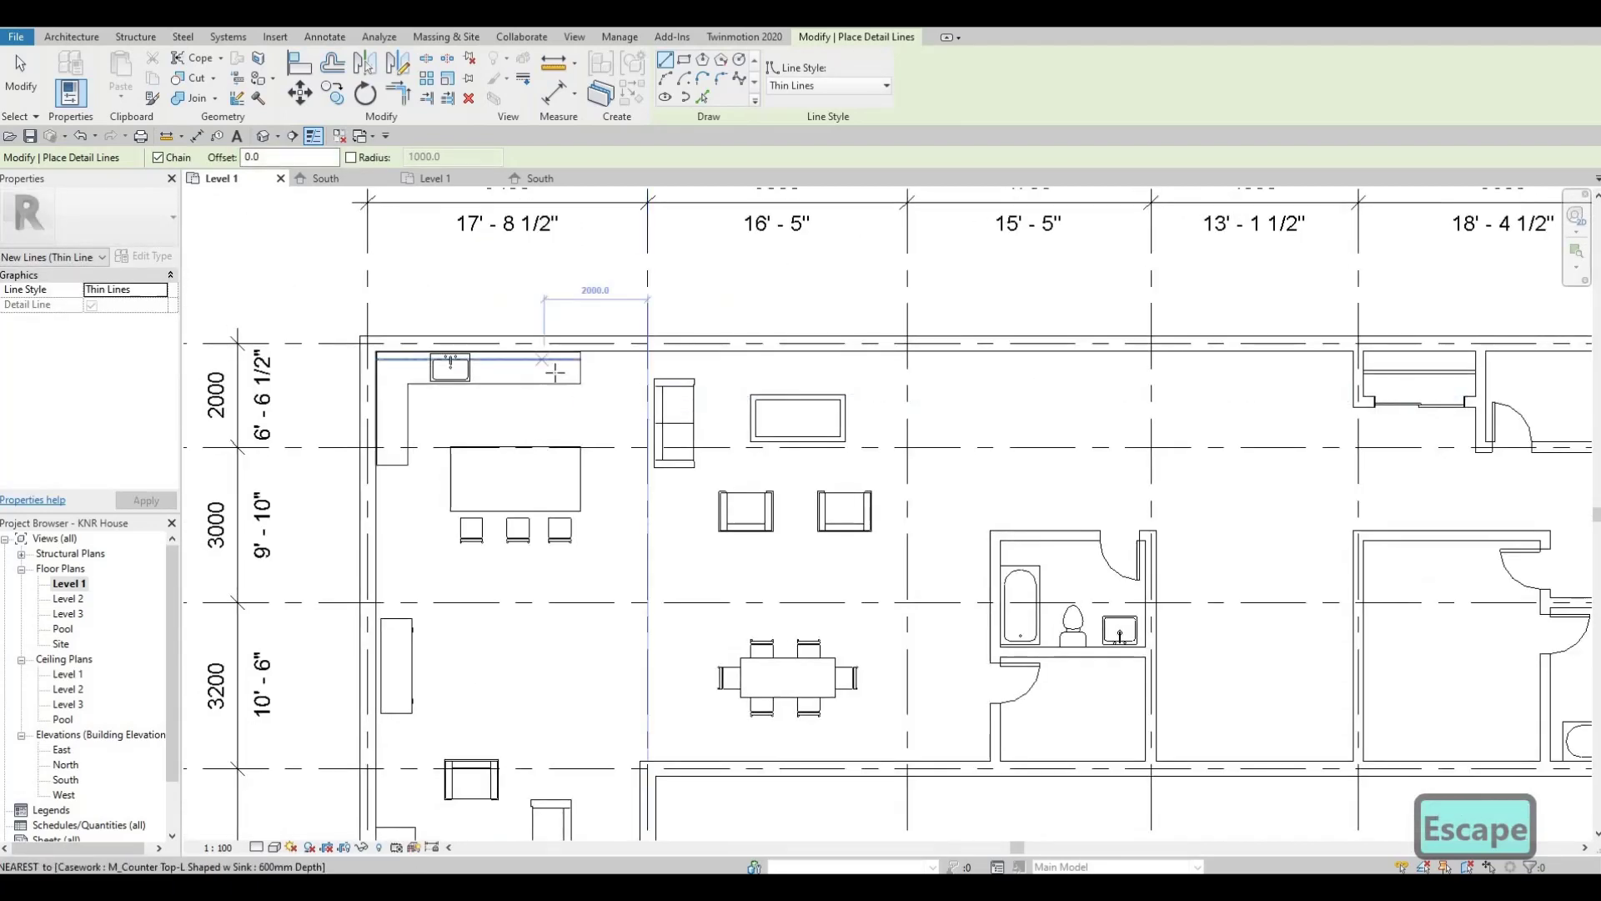
pyautogui.click(647, 379)
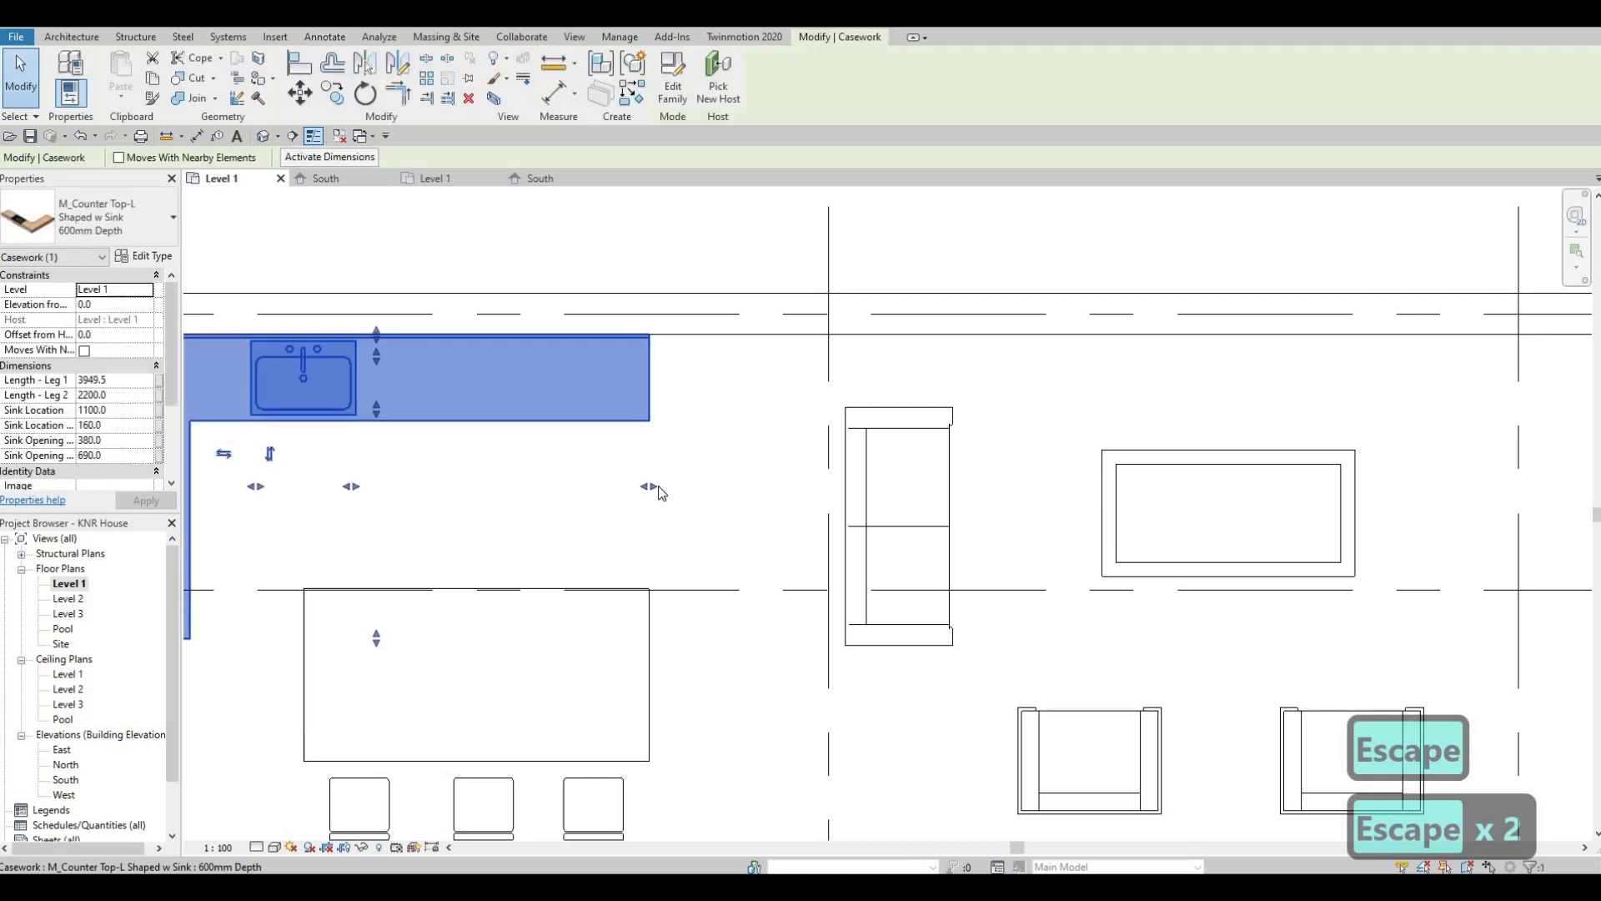
pyautogui.moveTo(583, 479); pyautogui.dragTo(553, 481)
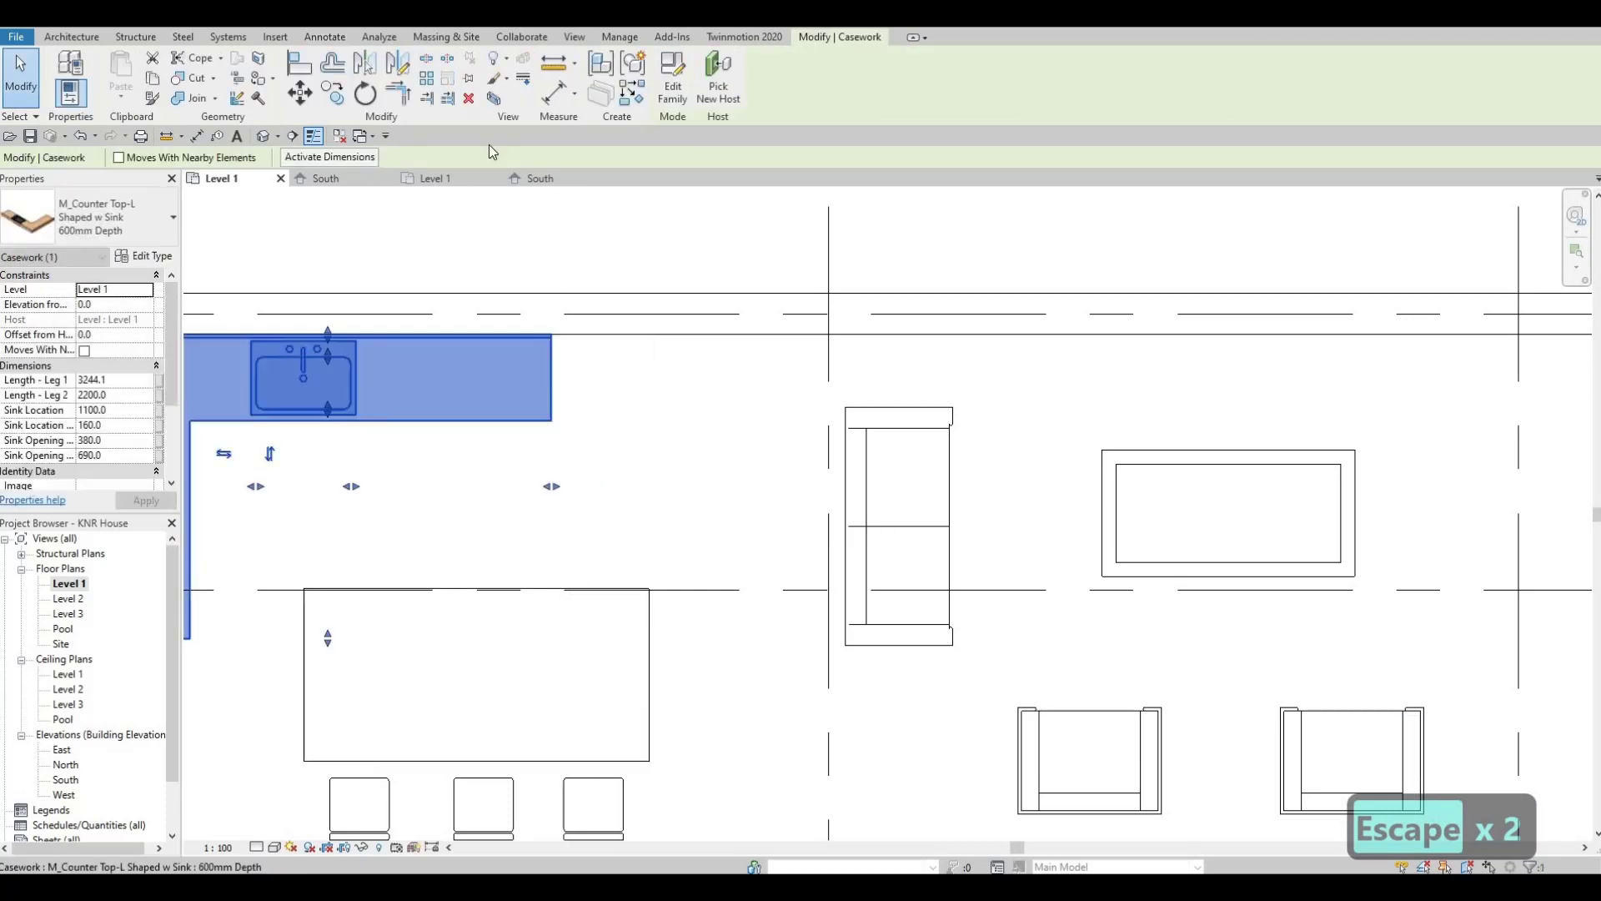
pyautogui.press('Escape')
# Draw a Thin Lines detail rectangle about 820 x 620 mm against the upper wall at the shortened end of the countertop.
pyautogui.click(427, 90)
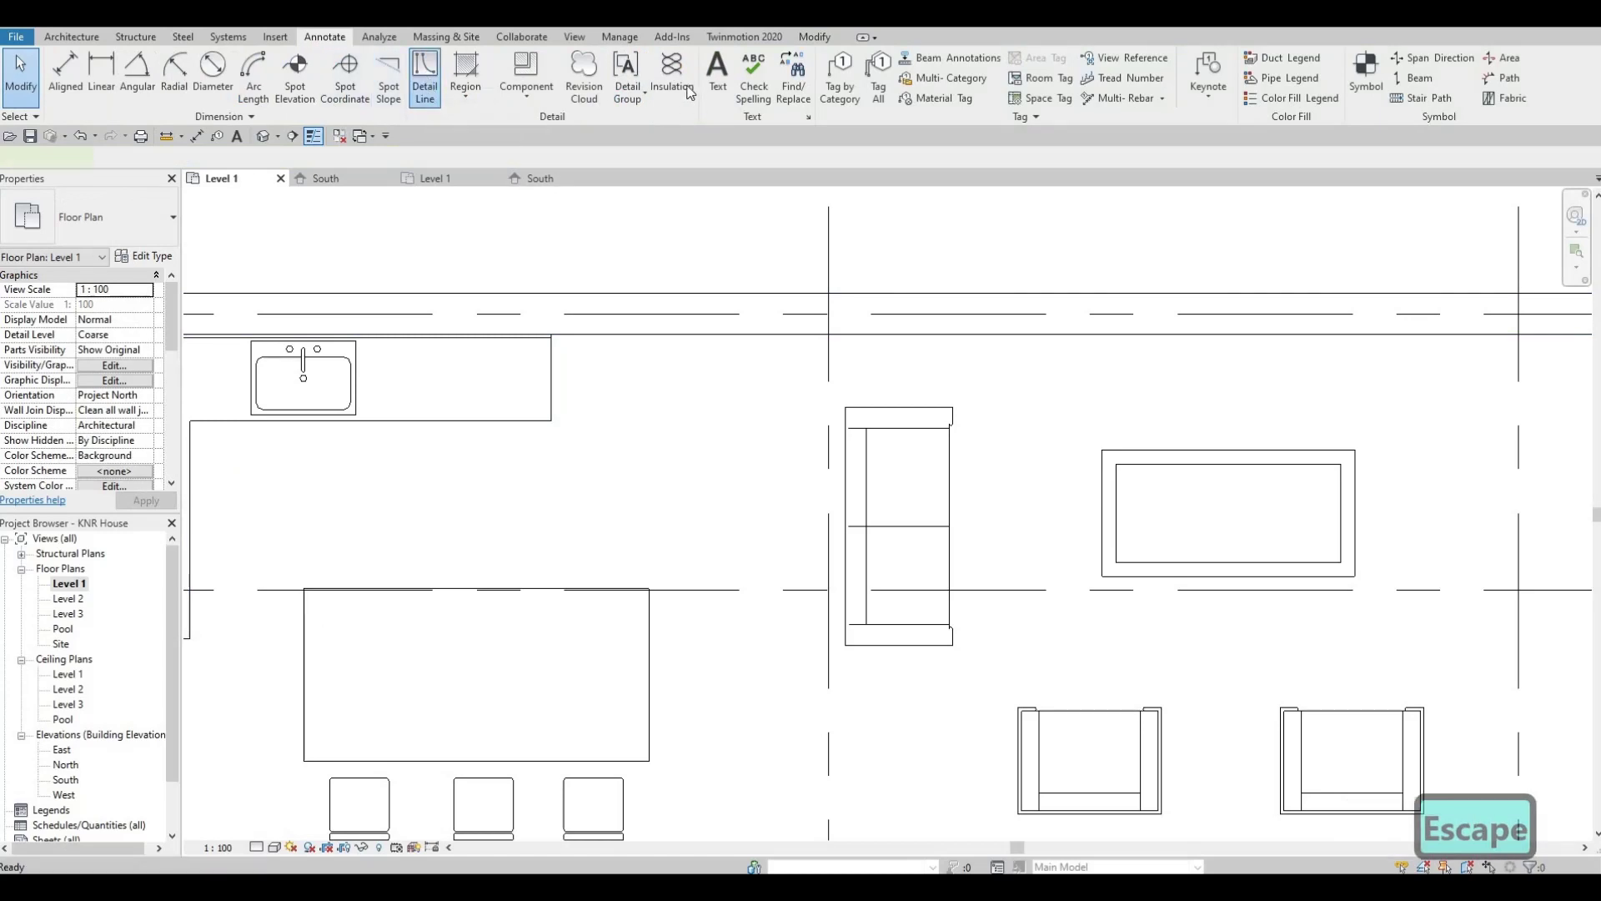
pyautogui.press('r')
pyautogui.press('c')
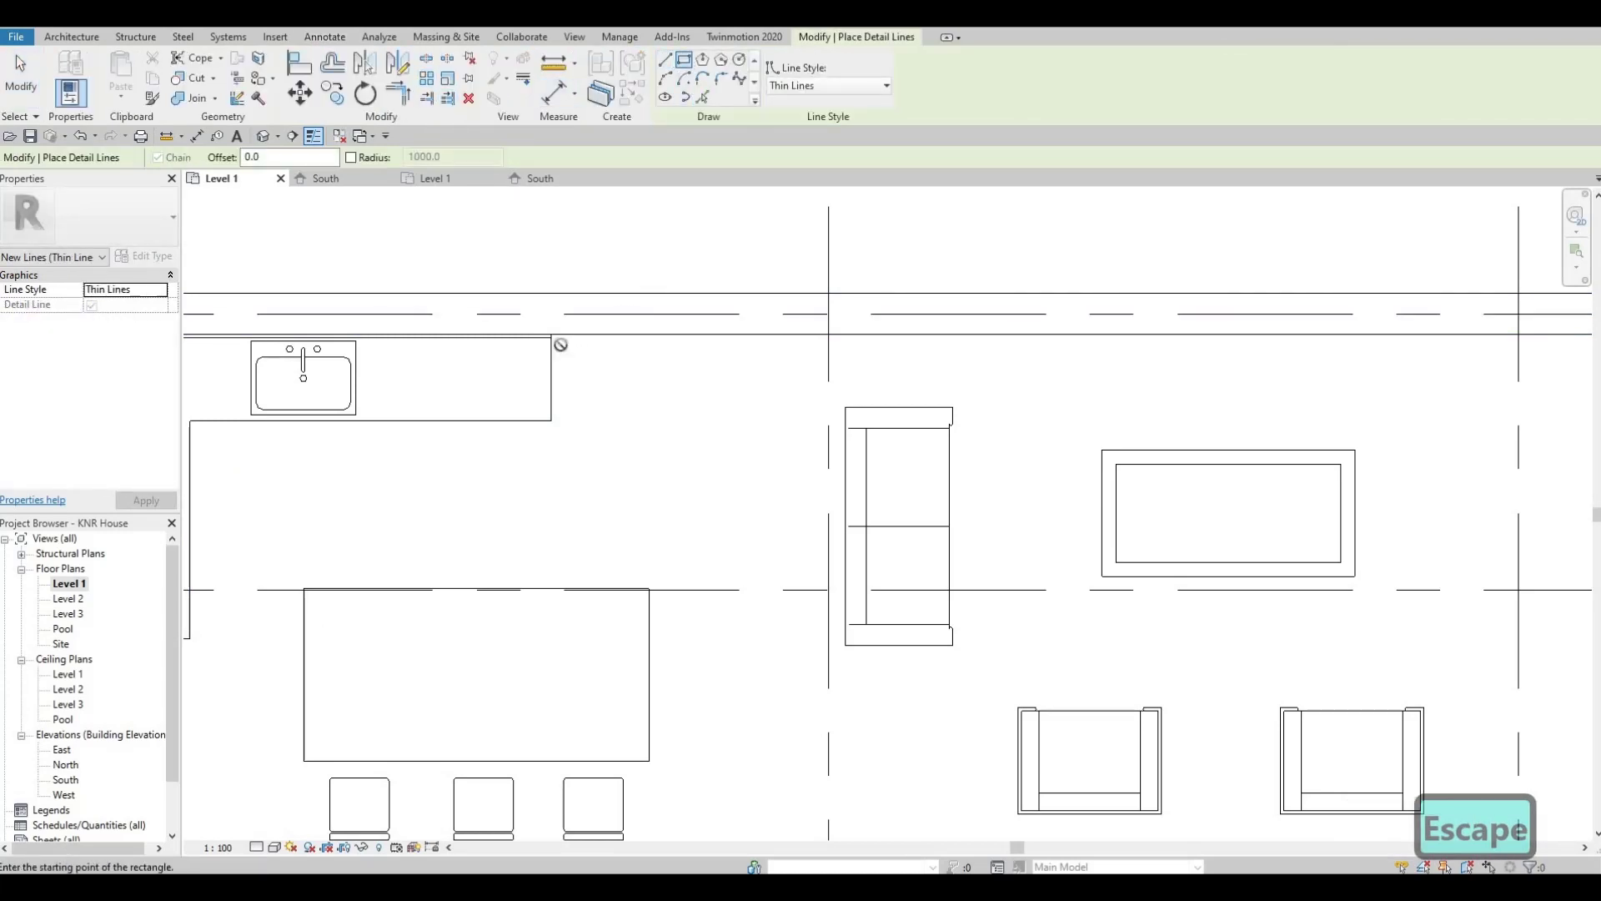
pyautogui.click(551, 337)
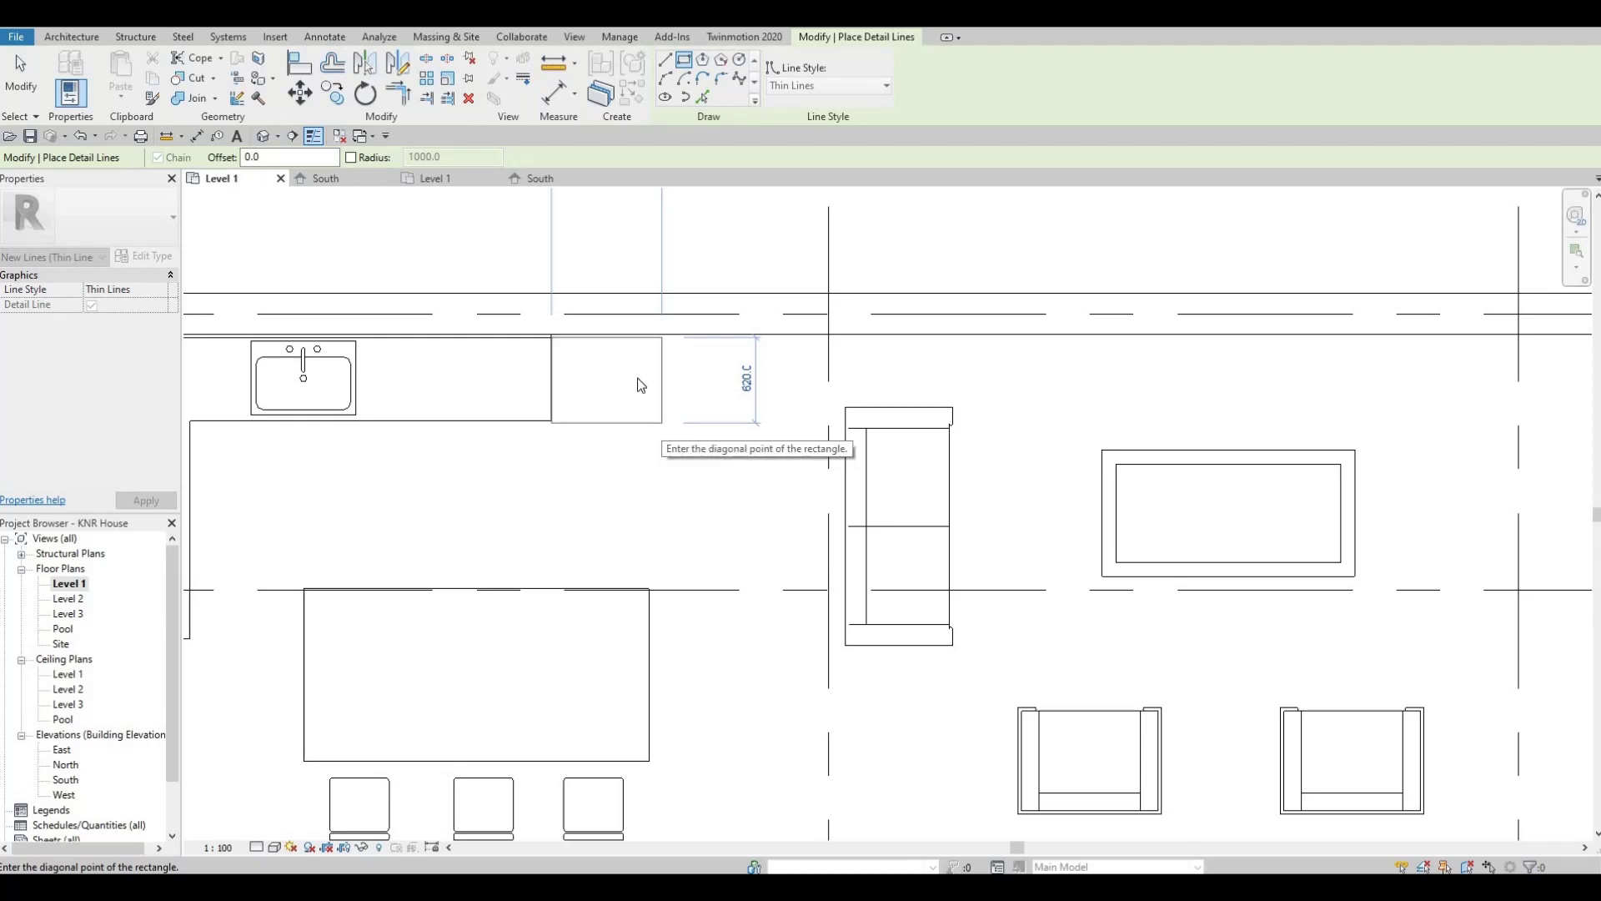
pyautogui.press('Escape')
pyautogui.click(552, 336)
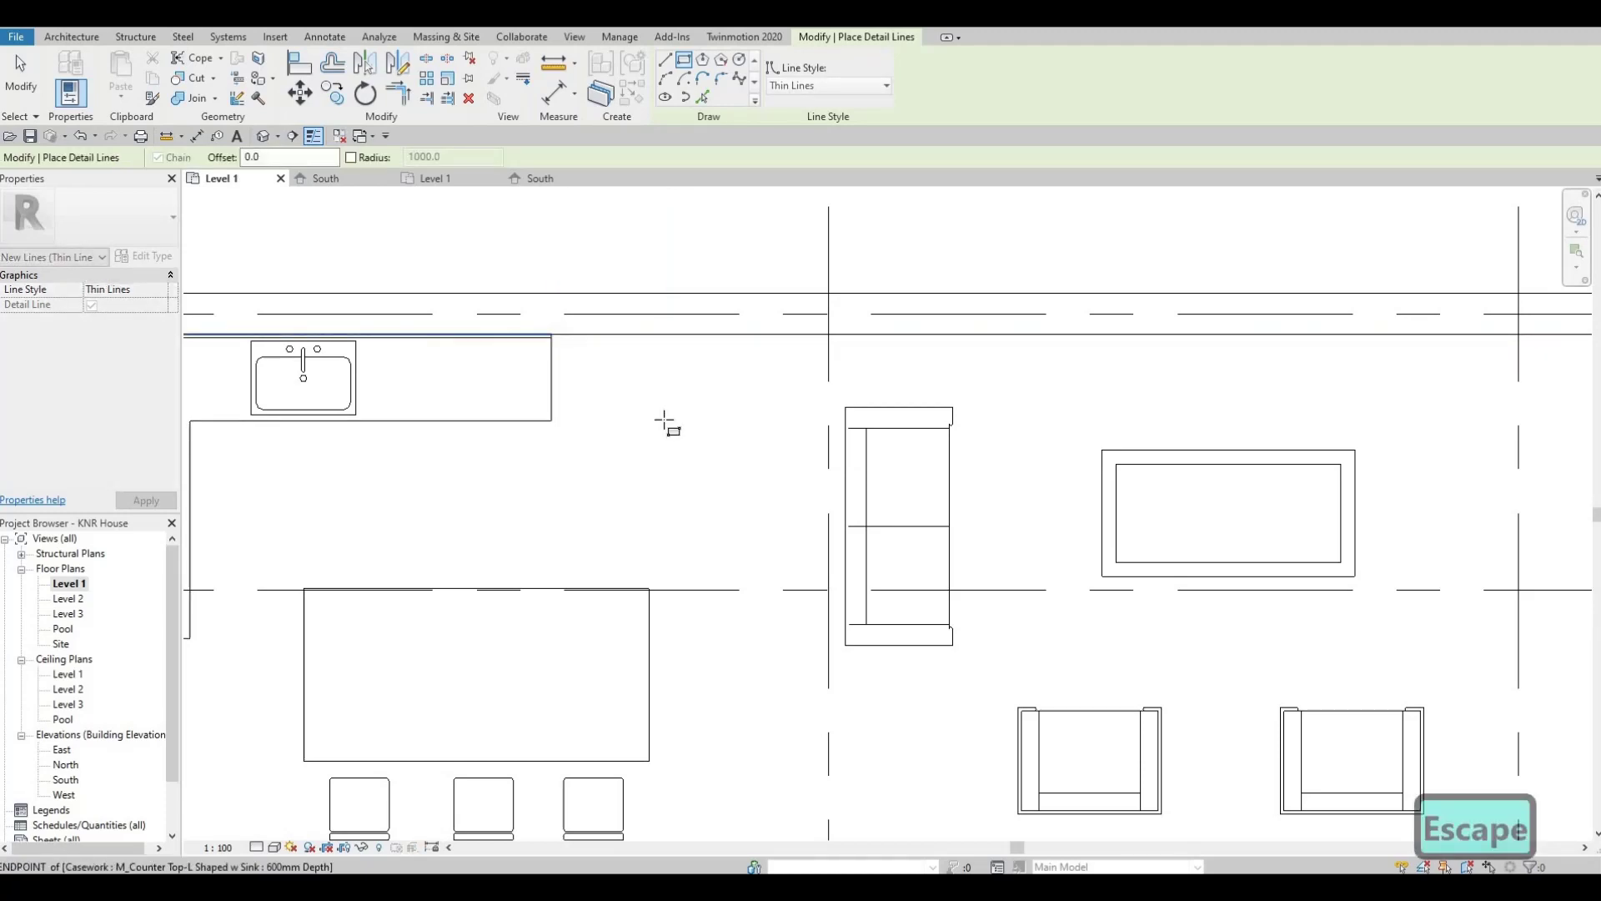
pyautogui.click(552, 419)
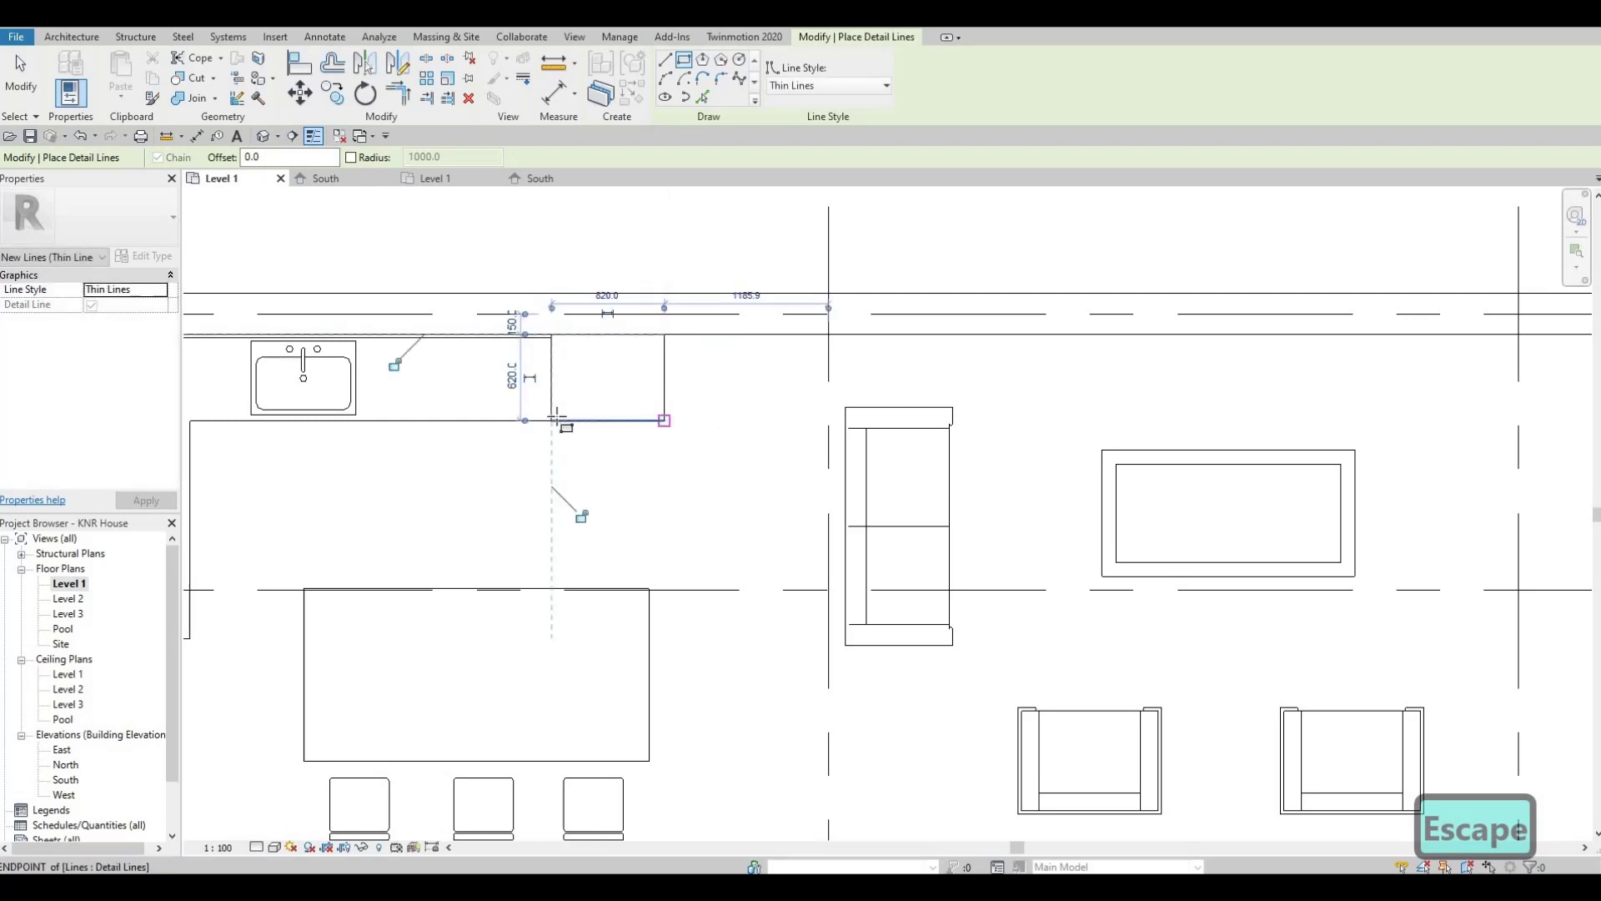
# Draw a narrow detail rectangle about 820 mm wide and 50 mm deep along the front of the appliance rectangle beside the countertop.
pyautogui.press('Escape')
pyautogui.click(551, 421)
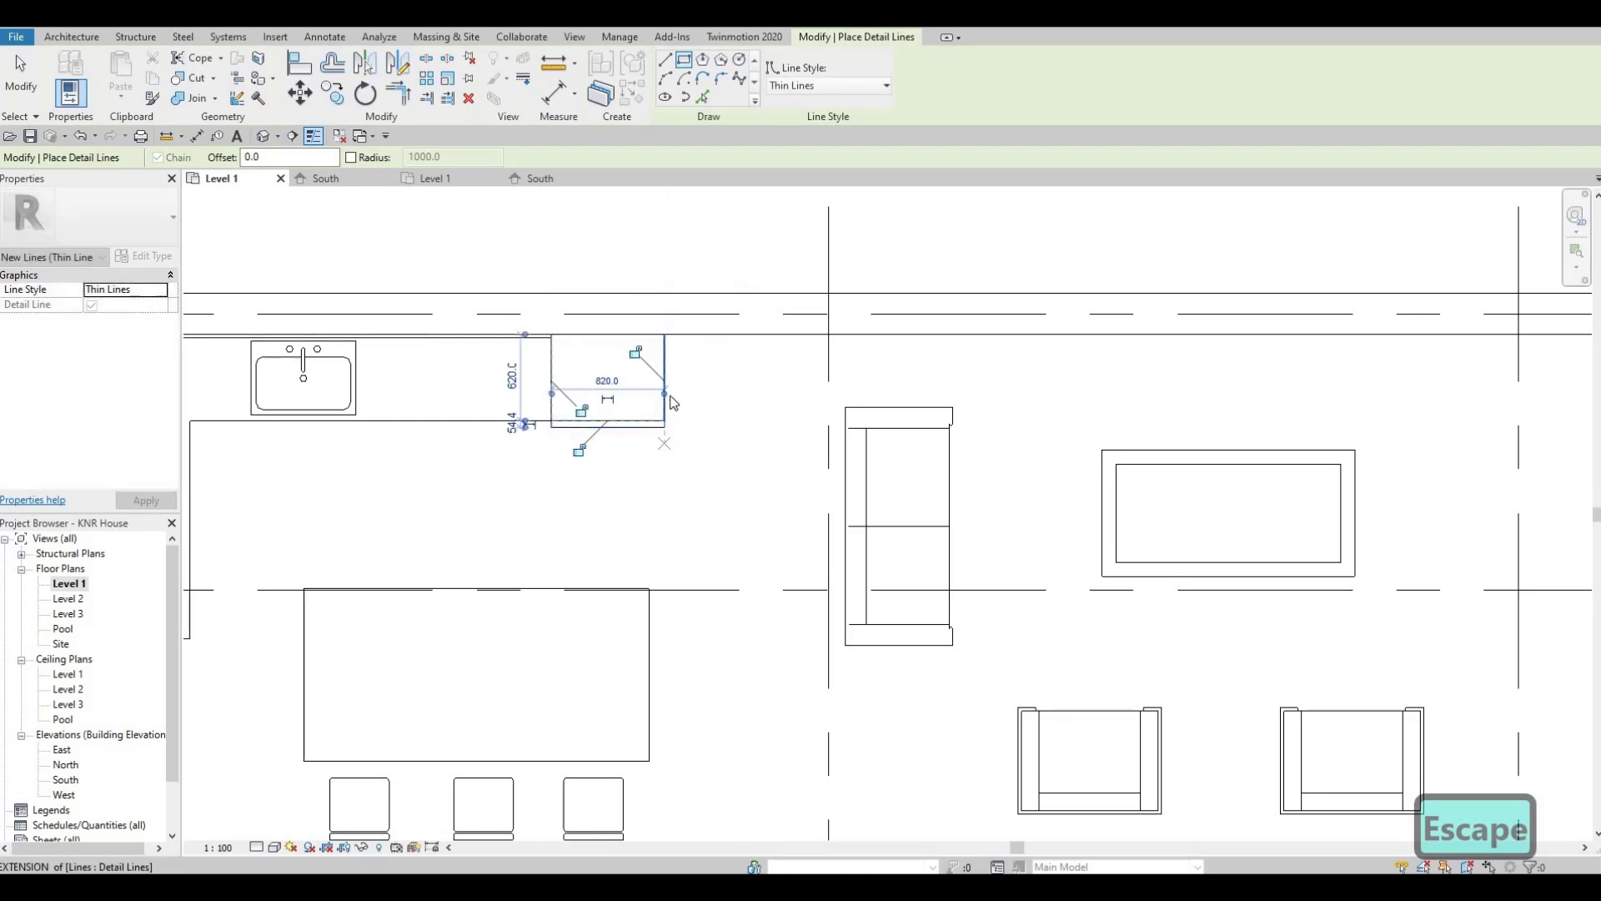
pyautogui.press('Escape')
# Draw a Thin Lines detail rectangle about 700 x 1800 mm along the outer wall at the lower end of the countertop's short leg.
pyautogui.scroll(-4, 650, 467)
pyautogui.moveTo(553, 473); pyautogui.dragTo(589, 448, button='middle')
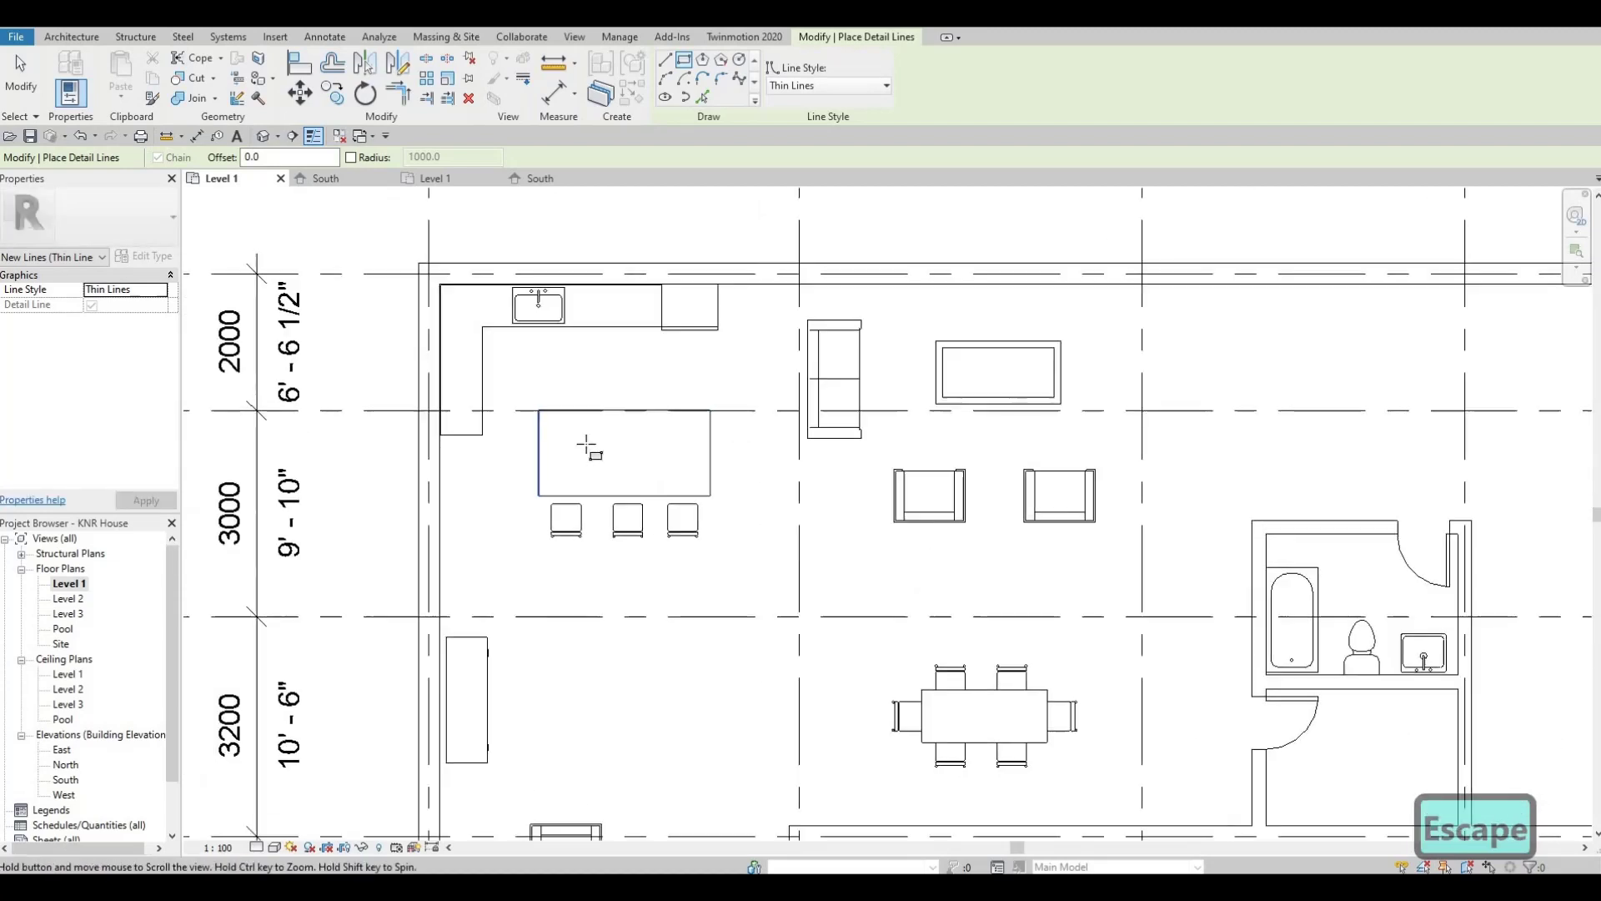
pyautogui.moveTo(441, 433); pyautogui.dragTo(442, 426, button='middle')
pyautogui.click(442, 427)
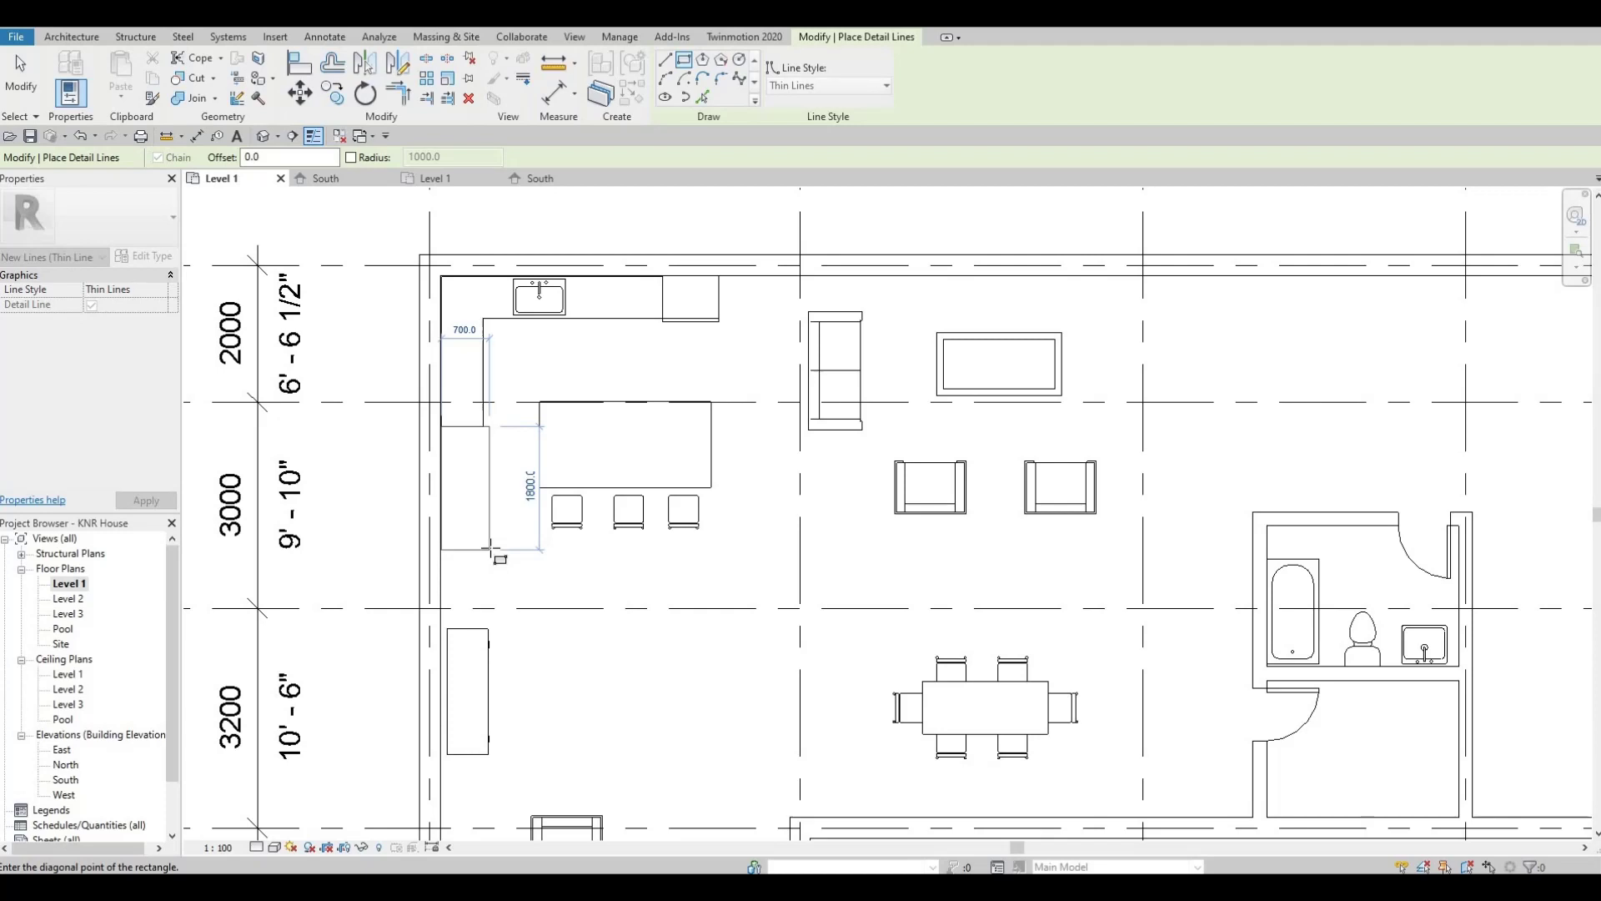
pyautogui.press('Escape')
pyautogui.press('Escape')
pyautogui.moveTo(616, 464)
pyautogui.mouseDown(button='middle')
pyautogui.moveTo(575, 504)
pyautogui.moveTo(441, 541)
pyautogui.mouseUp(button='middle')
pyautogui.moveTo(558, 498); pyautogui.dragTo(570, 481, button='middle')
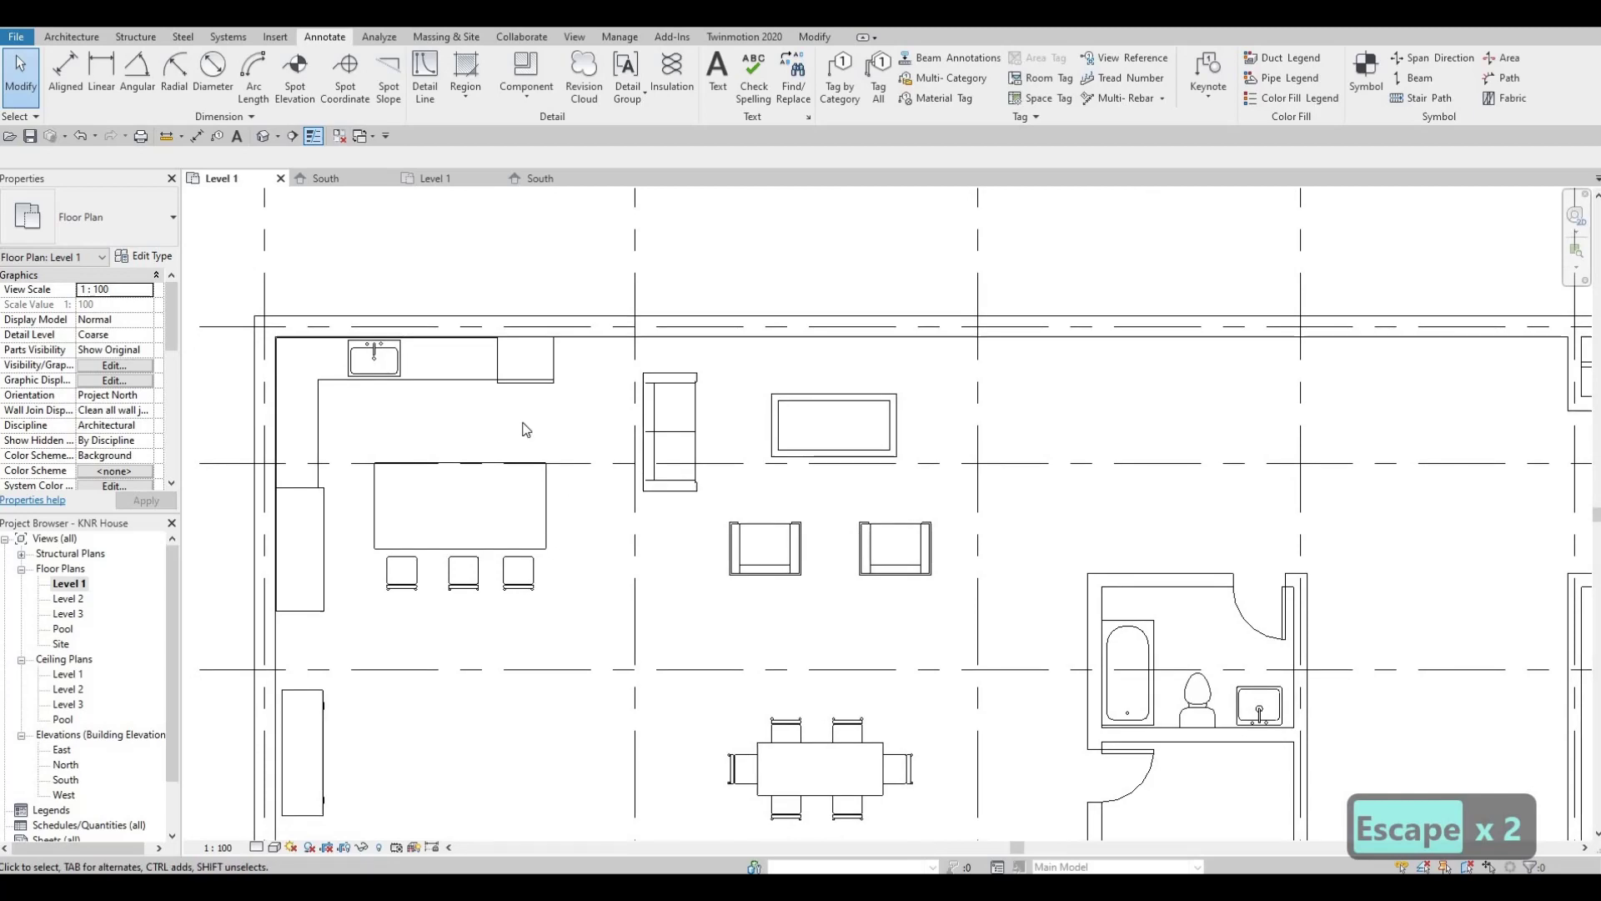
# Draw a 700 x 600 mm detail rectangle for the cooktop on the kitchen island.
pyautogui.moveTo(468, 445); pyautogui.dragTo(489, 431, button='middle')
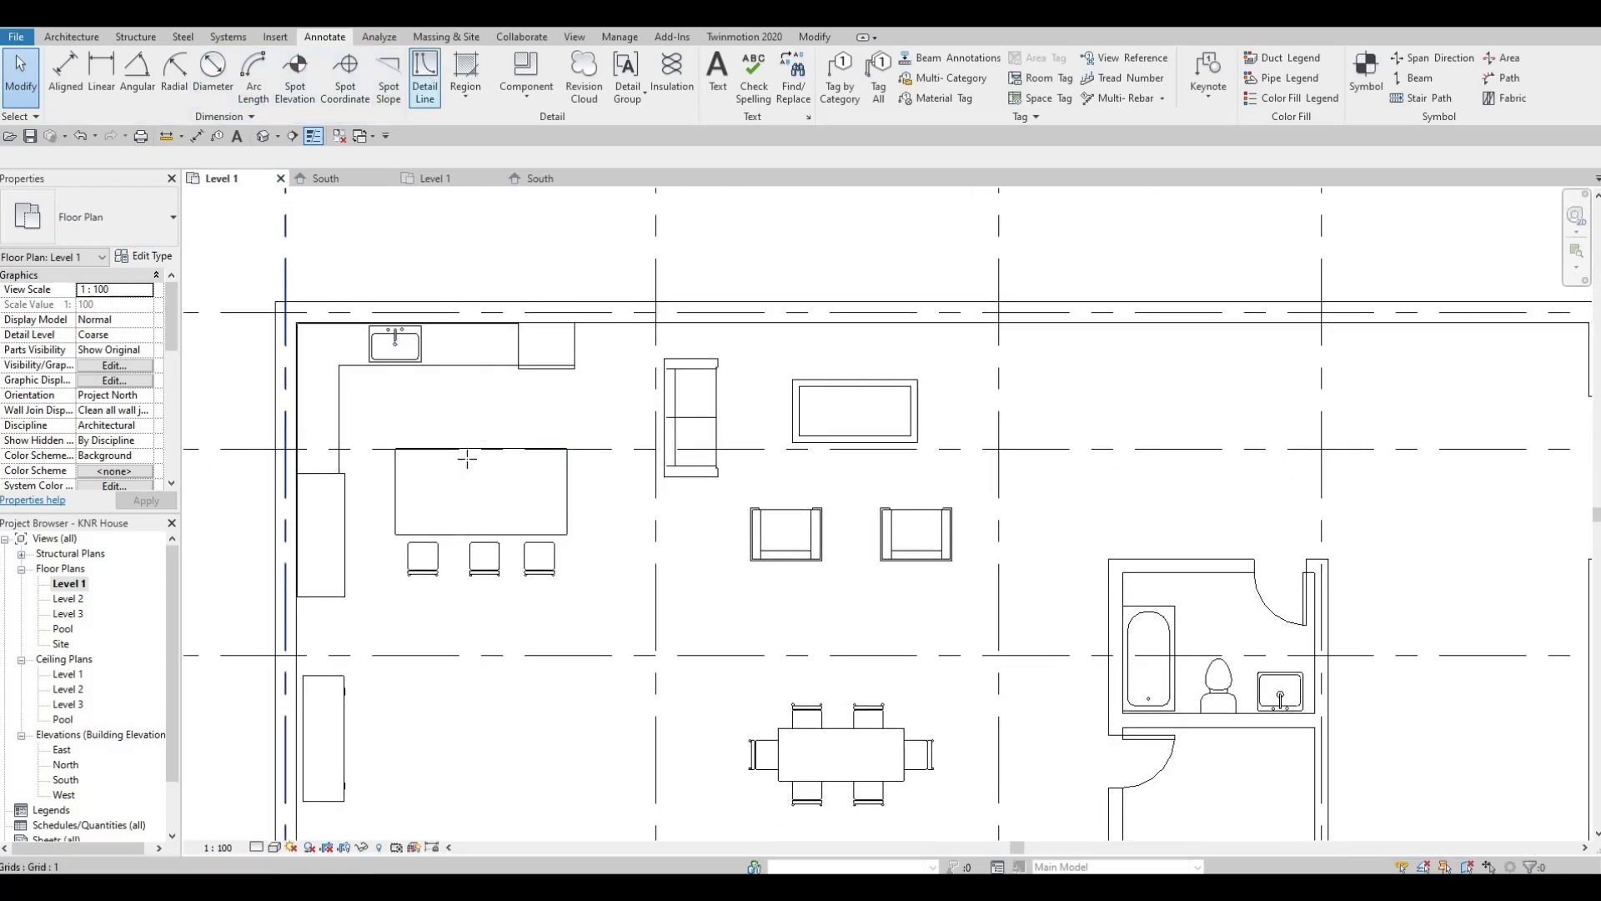
pyautogui.scroll(1, 461, 460)
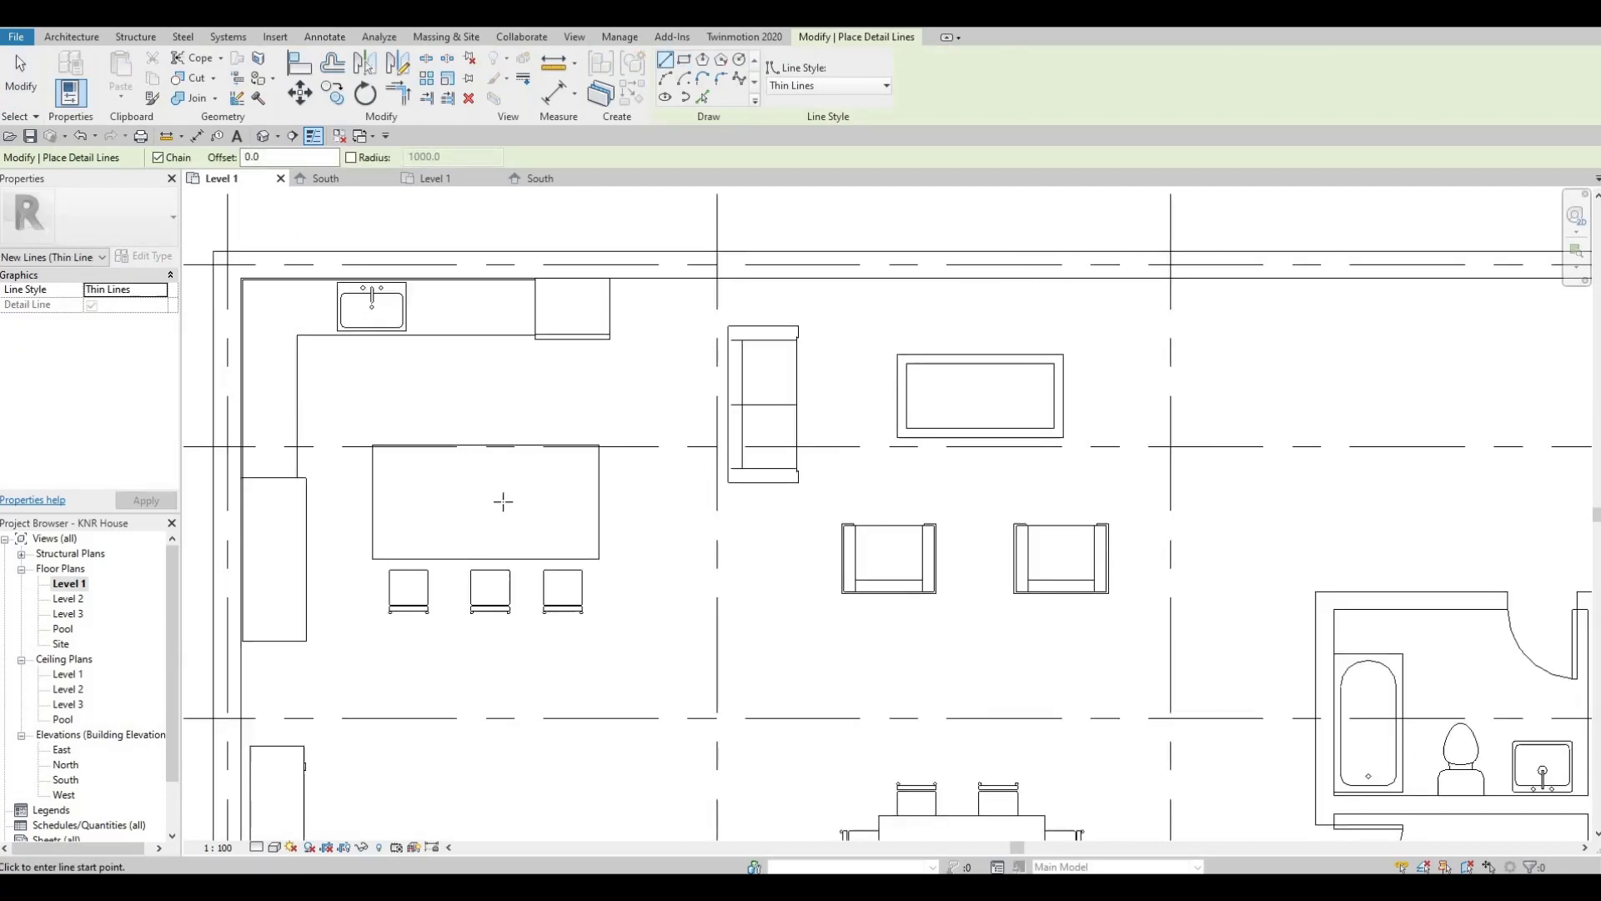
pyautogui.click(500, 458)
pyautogui.press('Escape')
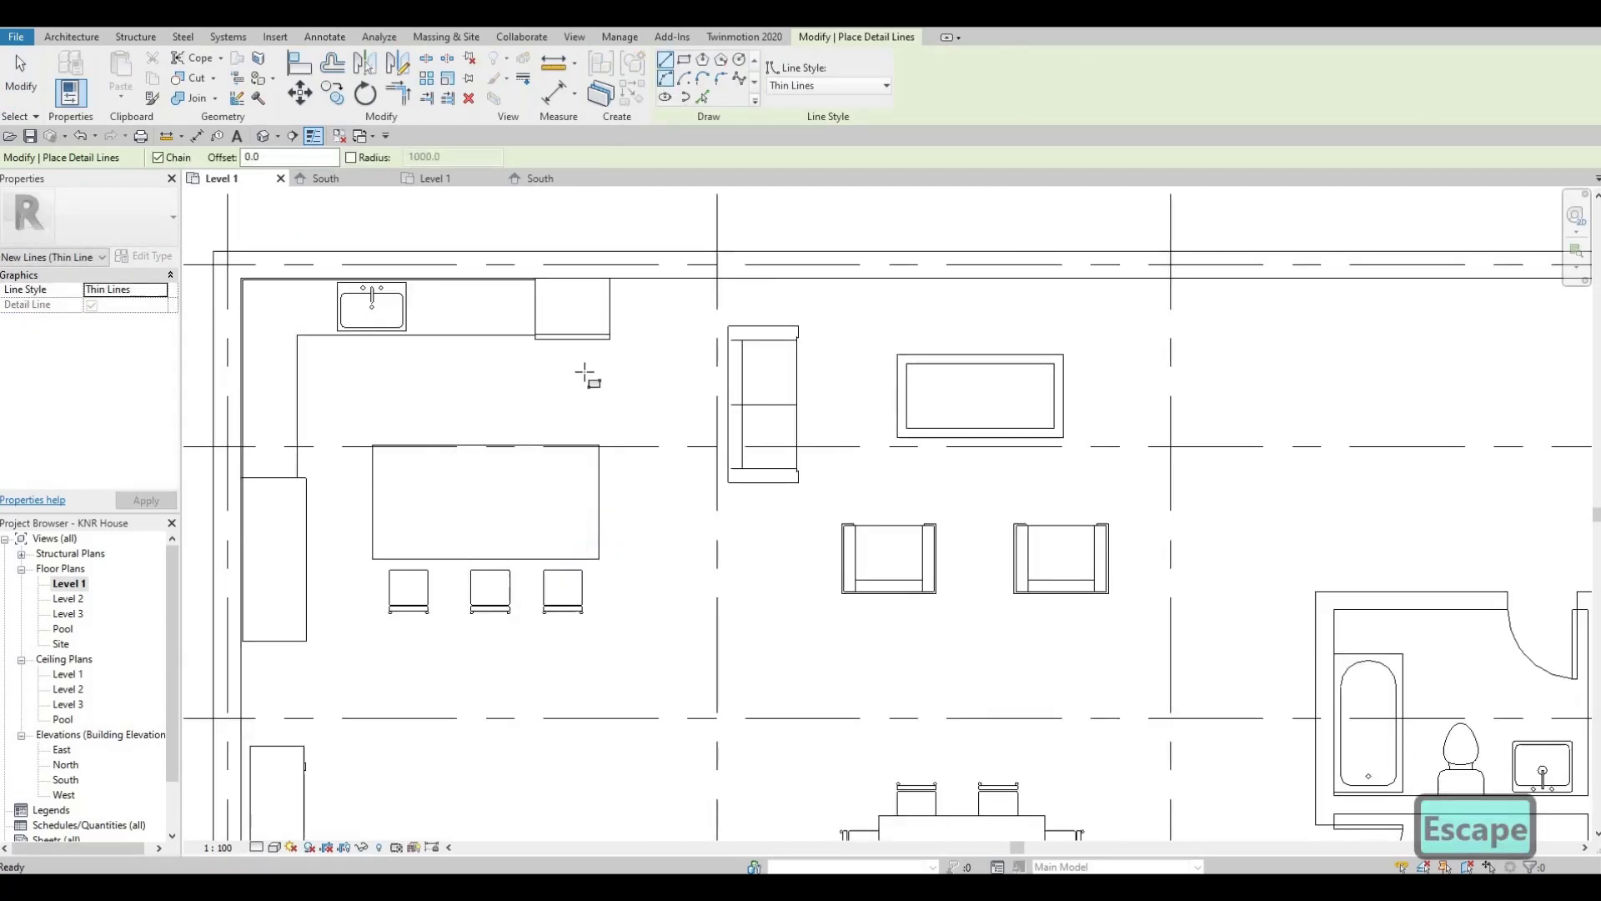
pyautogui.click(464, 462)
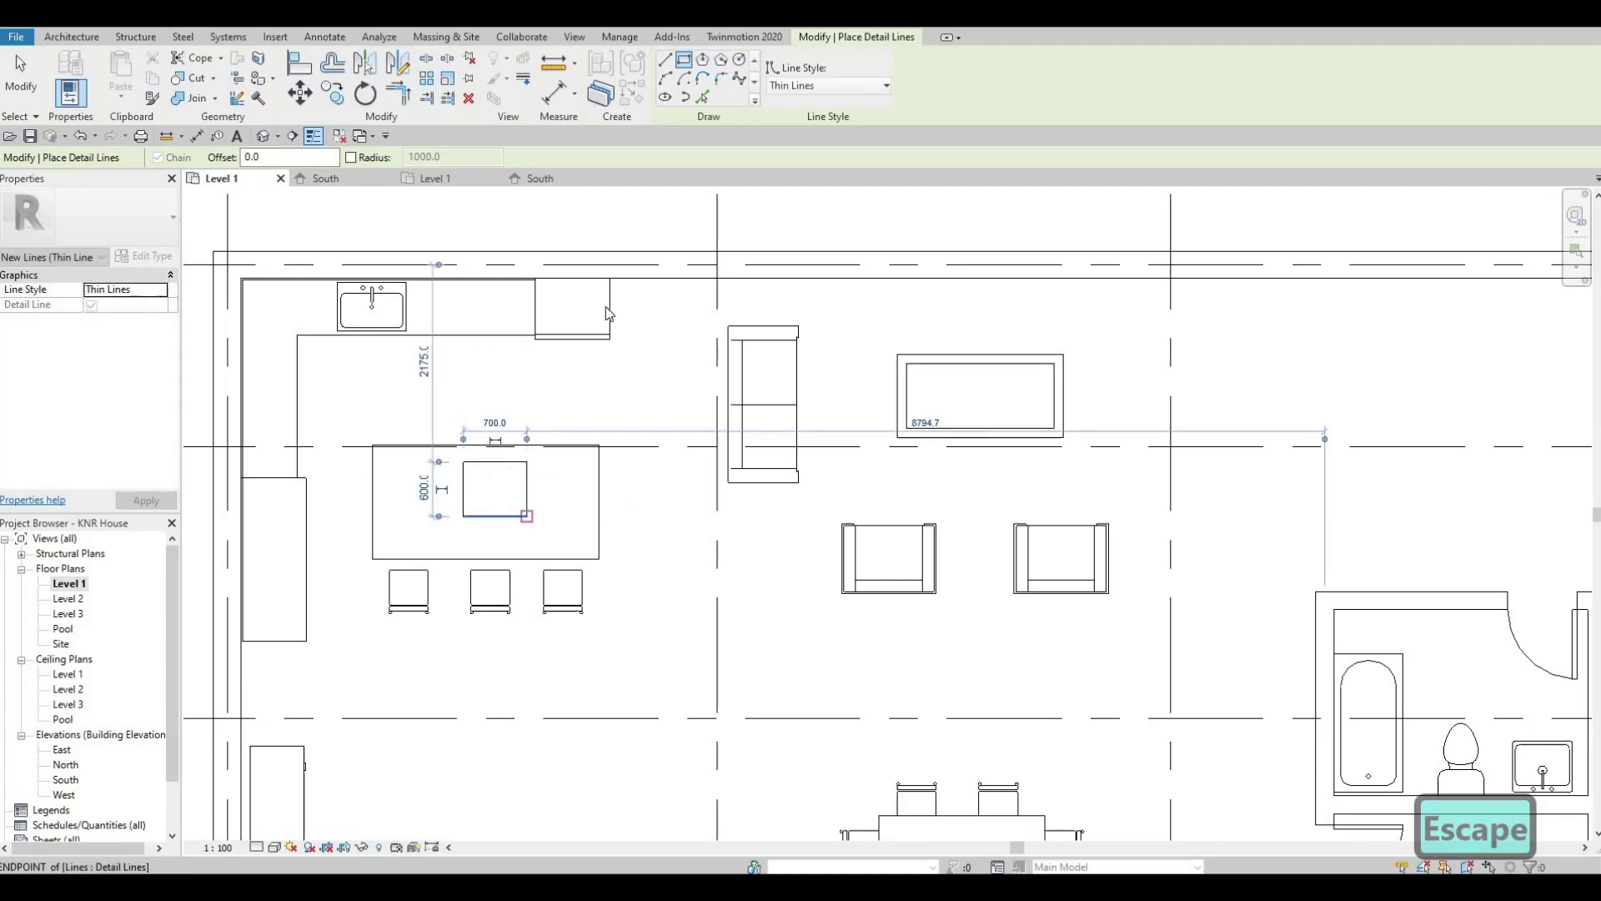
pyautogui.press('Escape')
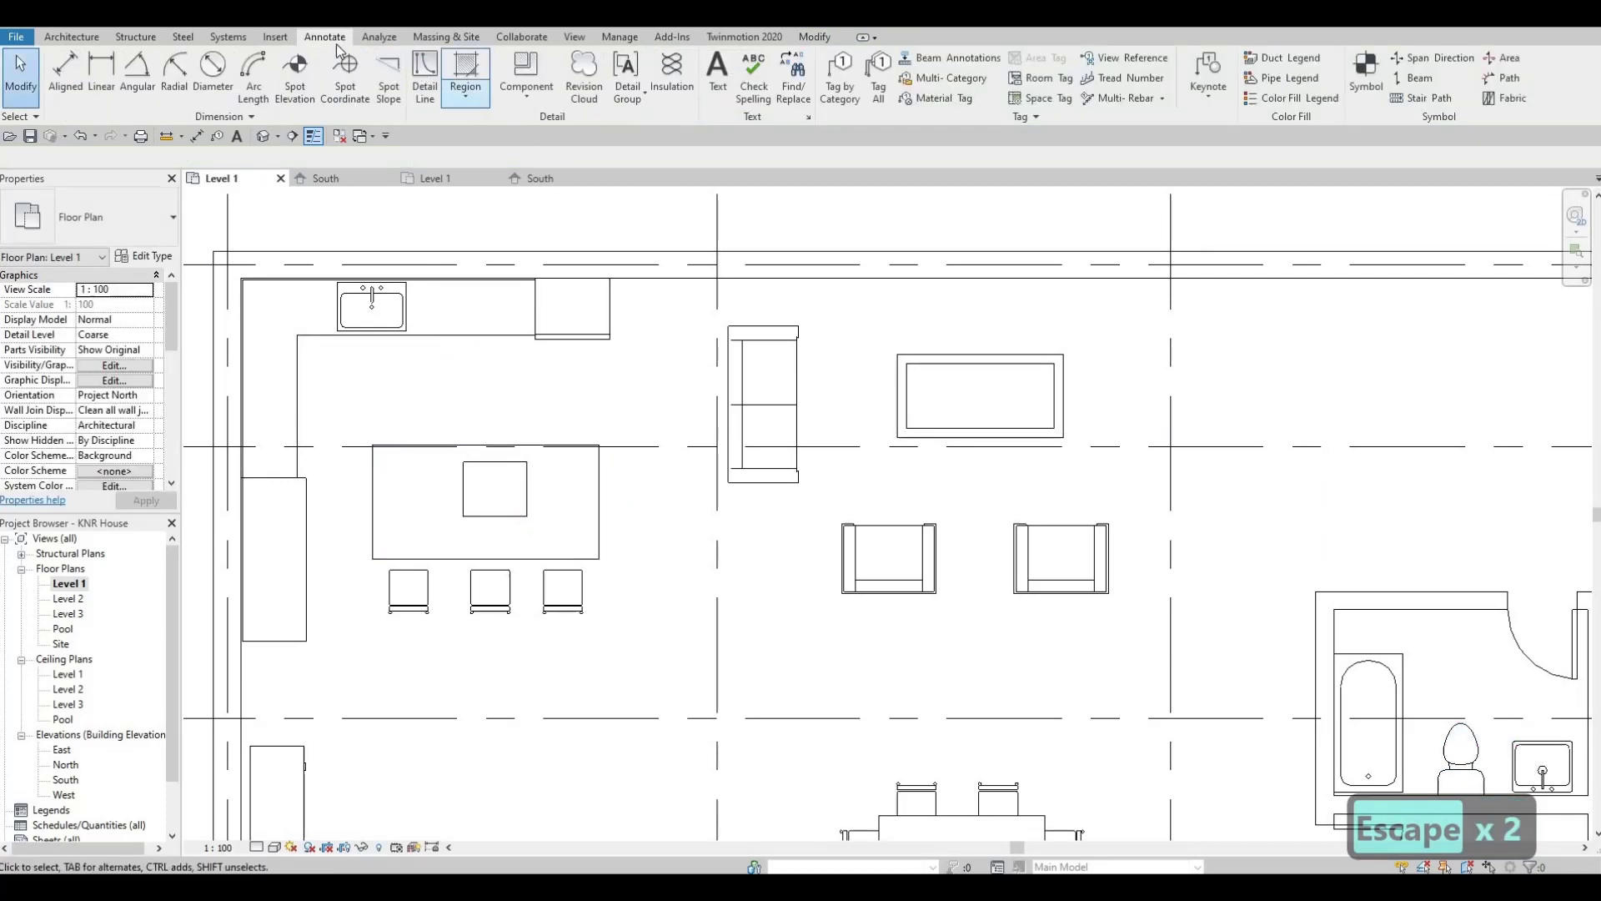
# Draw a detail circle of 100 mm radius in the upper-left corner of the island's cooktop rectangle.
pyautogui.click(426, 80)
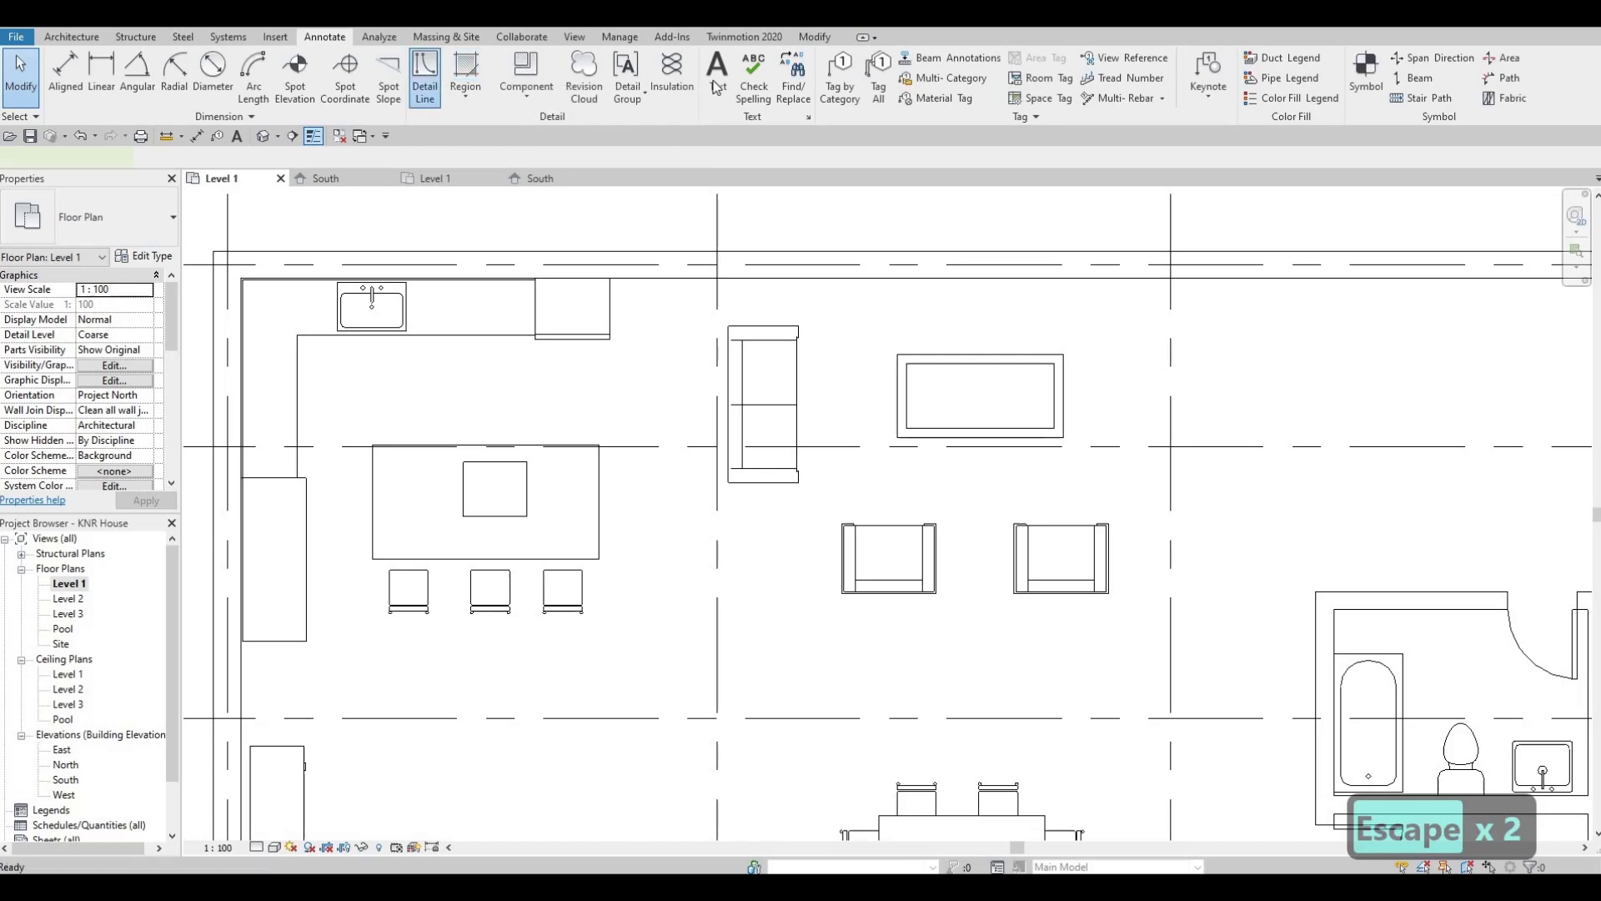
pyautogui.scroll(4, 450, 471)
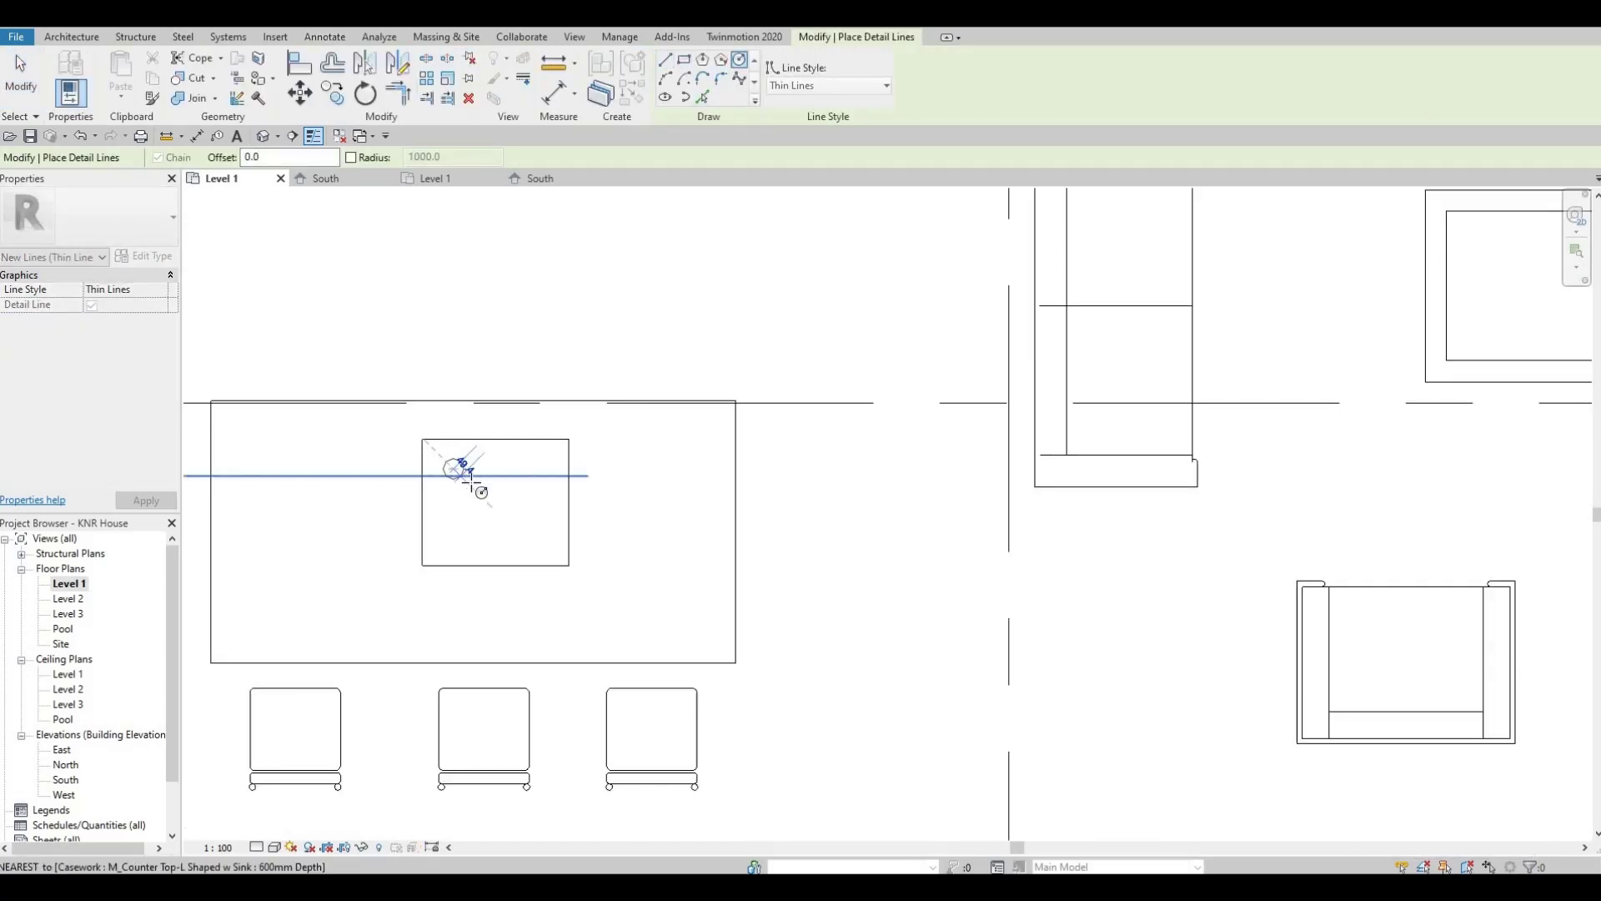
pyautogui.click(452, 469)
pyautogui.press('Escape')
pyautogui.press('Escape')
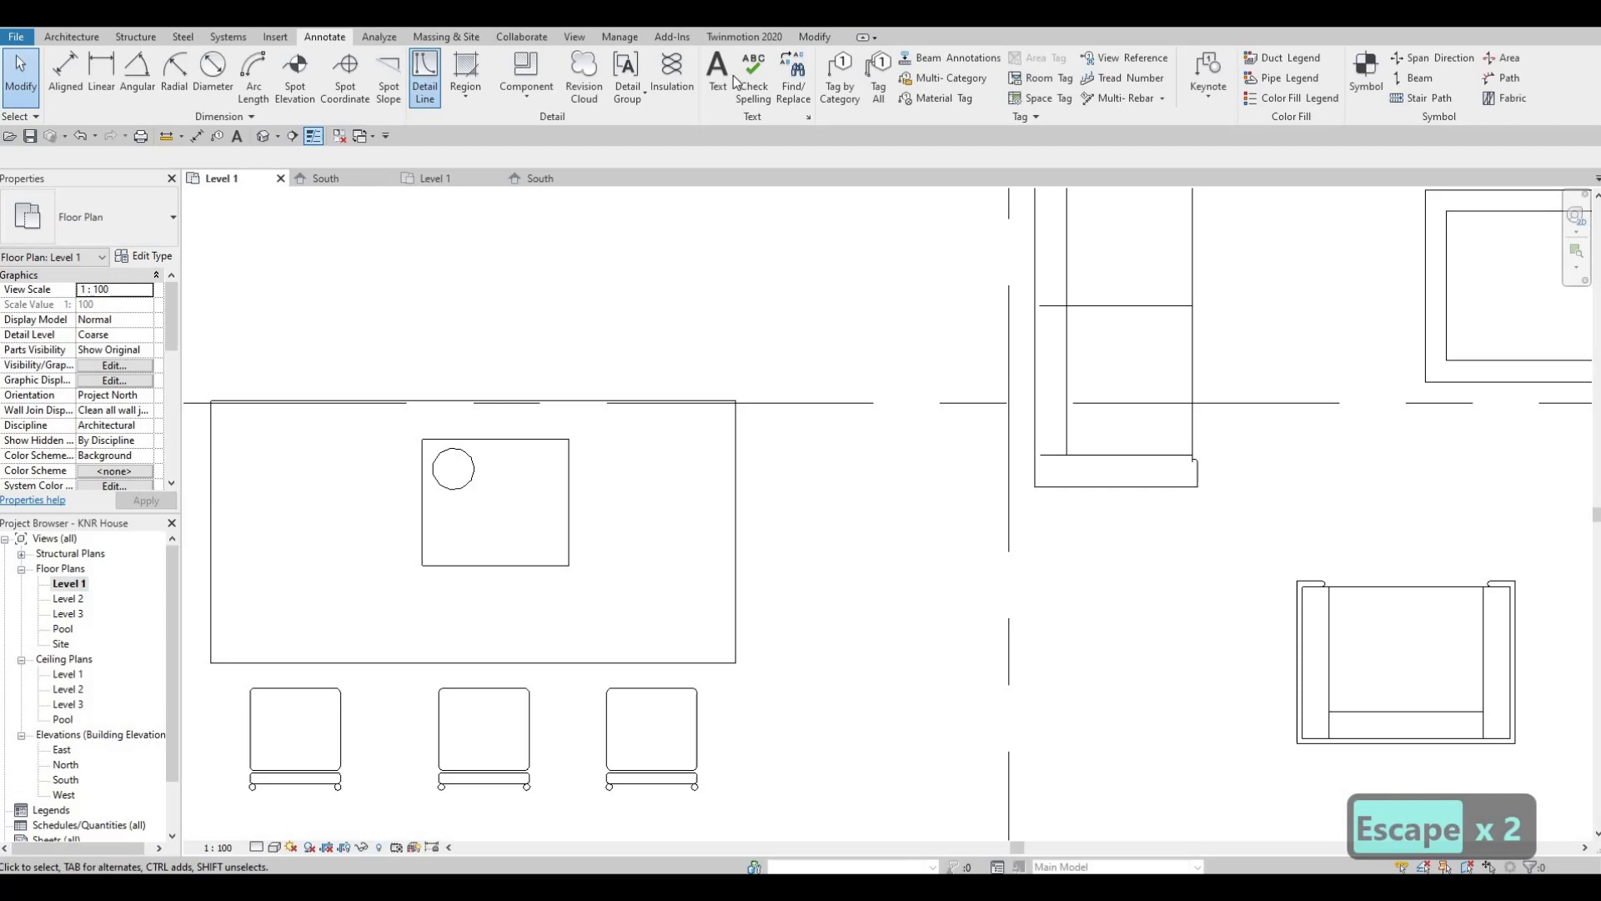
# Draw a larger detail circle of 140 mm radius in the upper-right part of the cooktop rectangle.
pyautogui.click(426, 75)
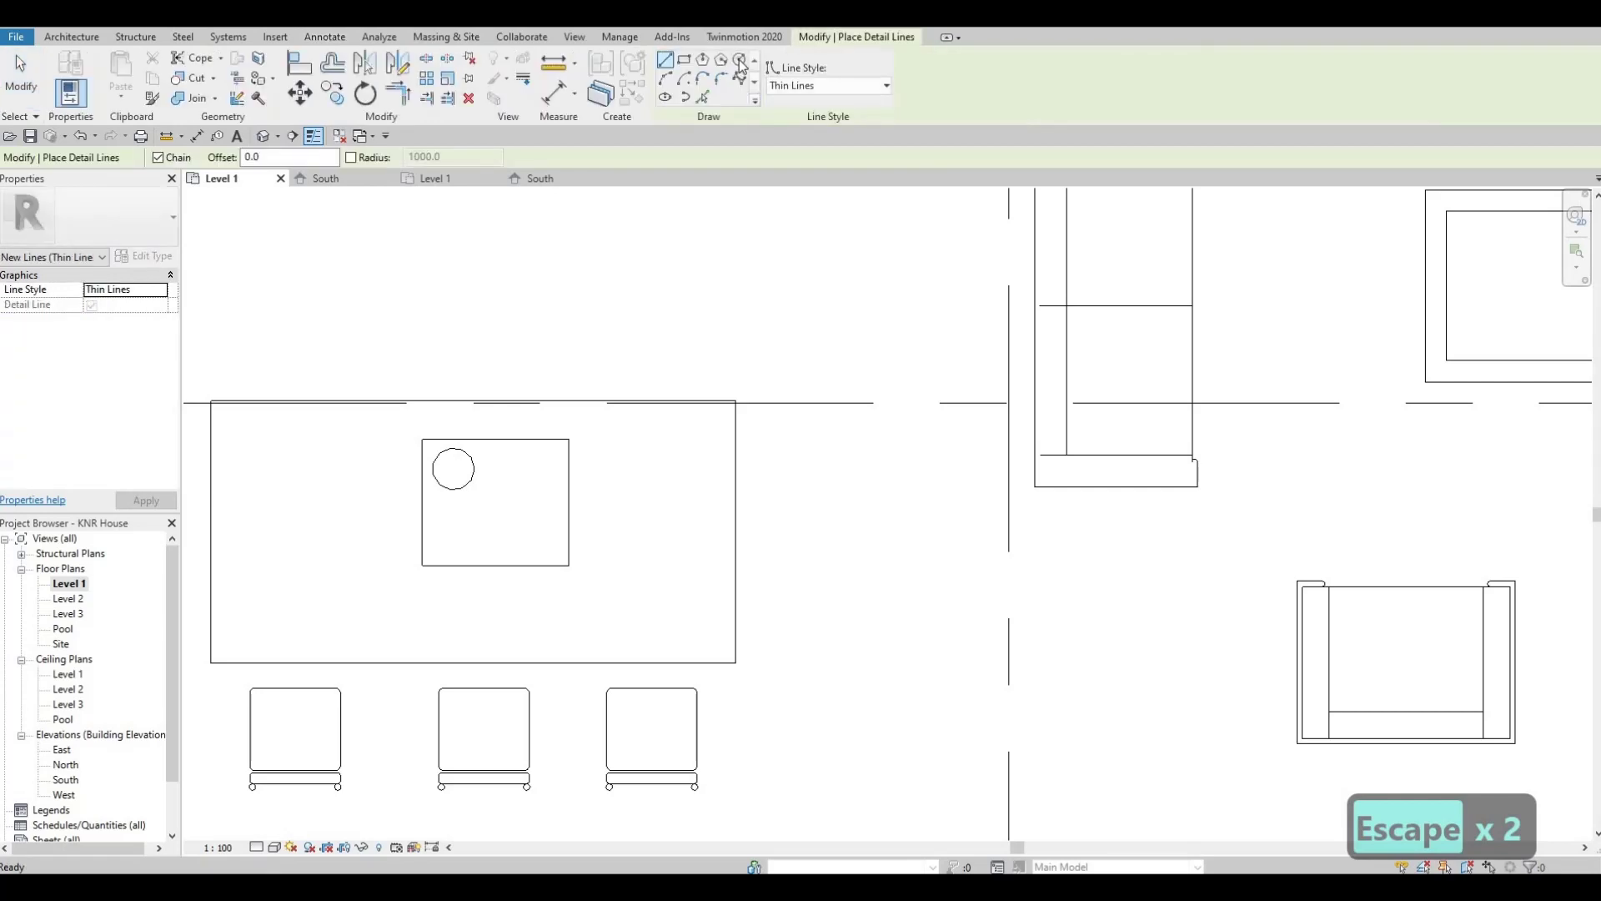
pyautogui.click(525, 475)
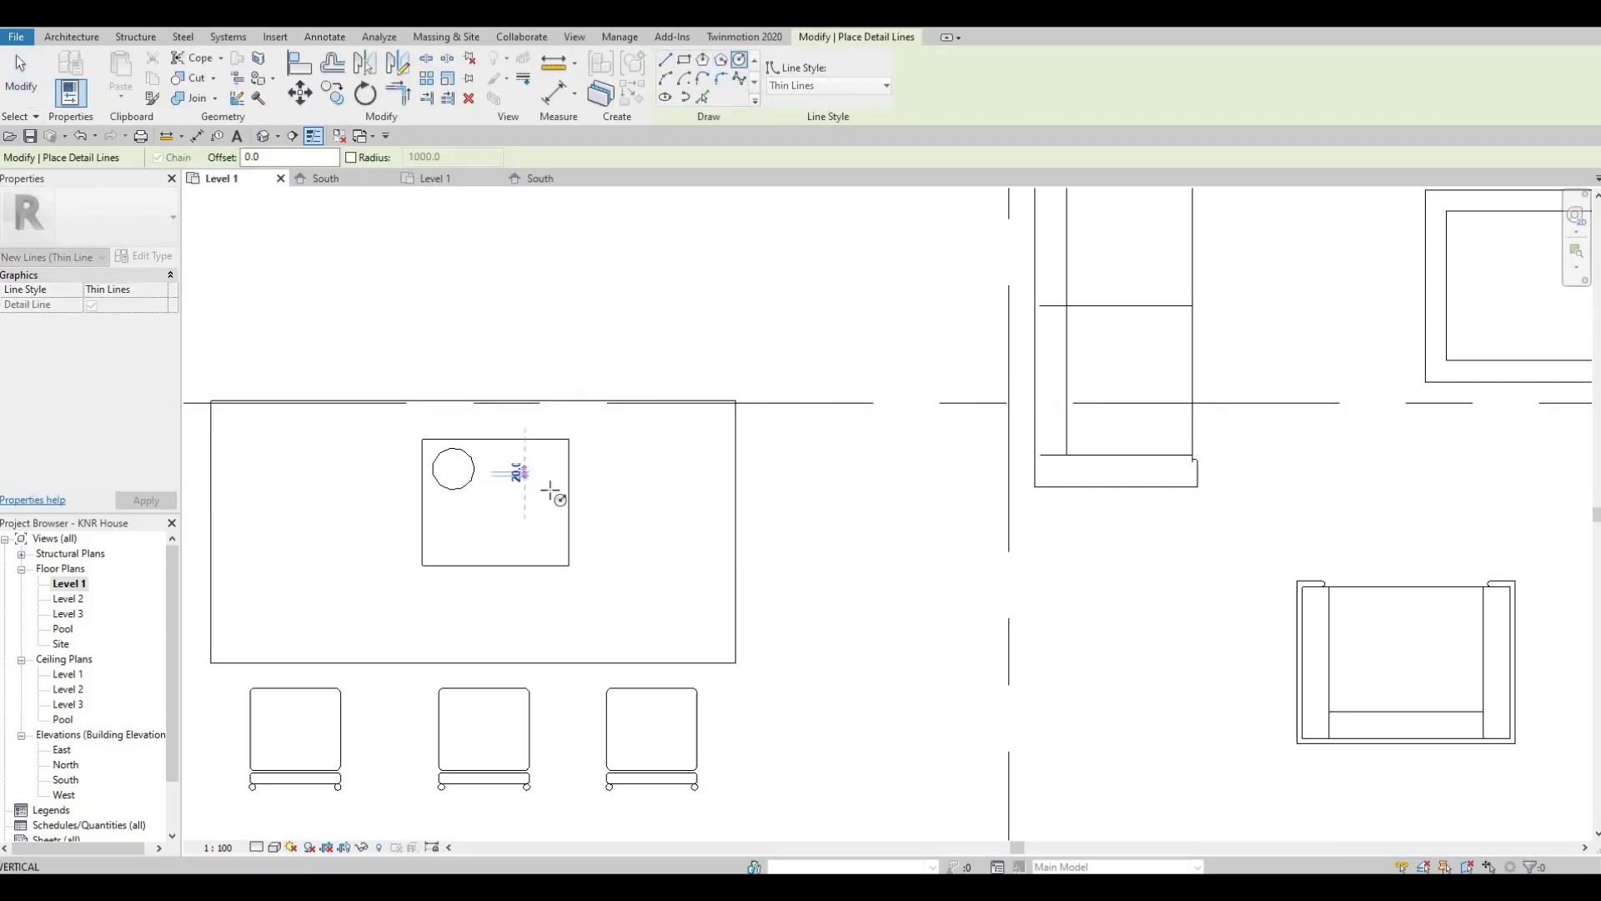
pyautogui.click(551, 490)
pyautogui.press('Escape')
pyautogui.press('Escape')
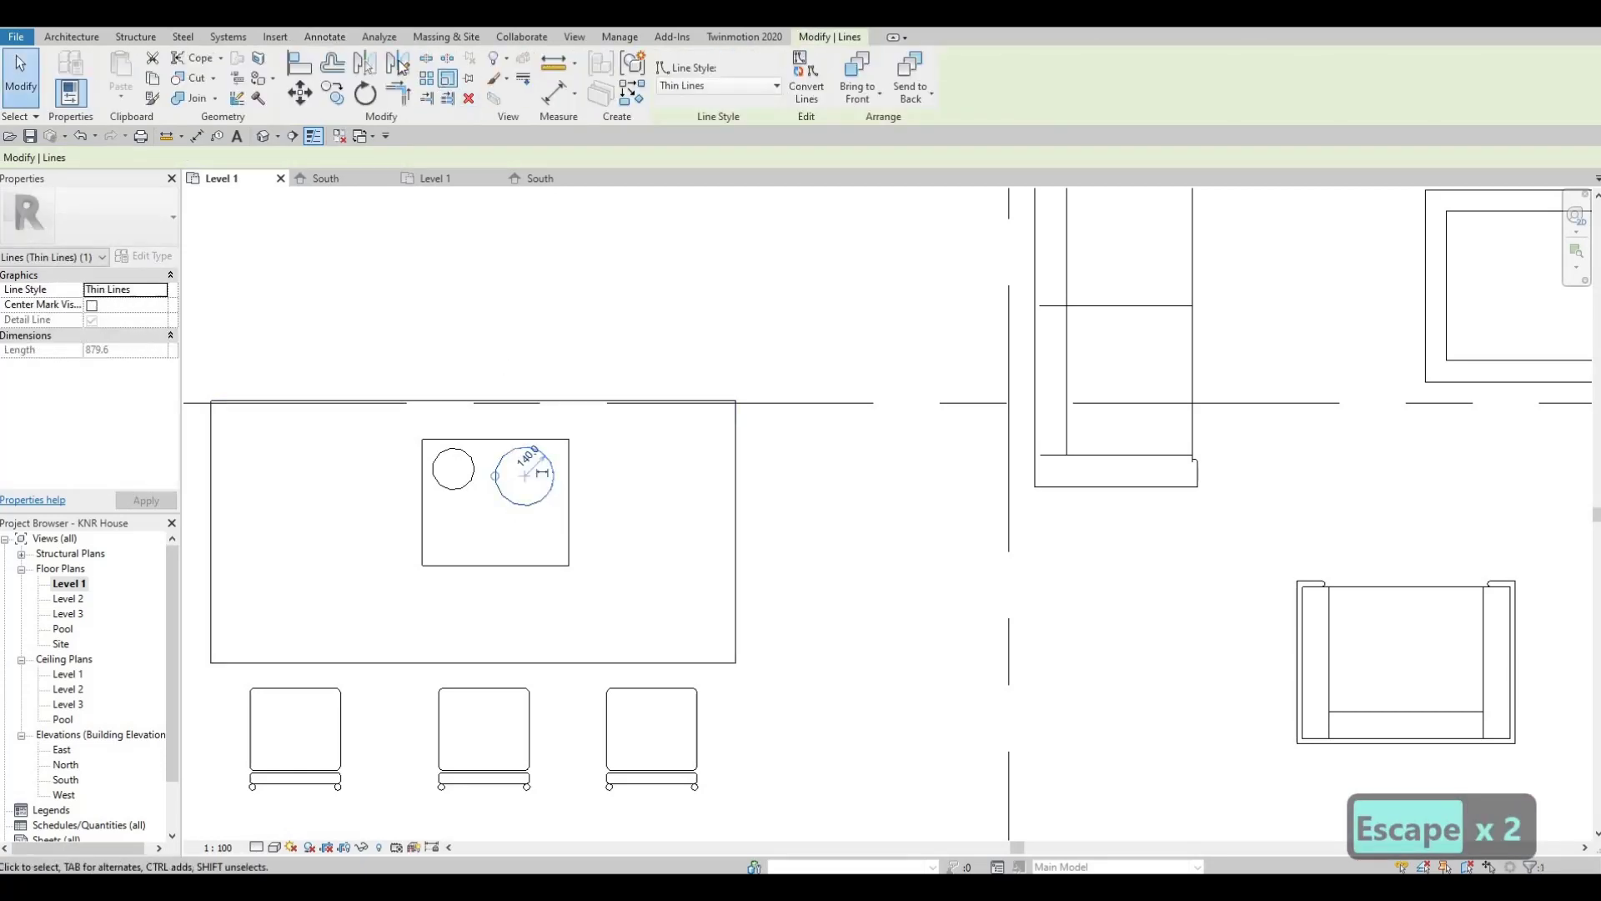
# Try to mirror the large burner circle about a drawn axis from the cooktop's side edge, and undo the result.
pyautogui.press('m')
pyautogui.press('m')
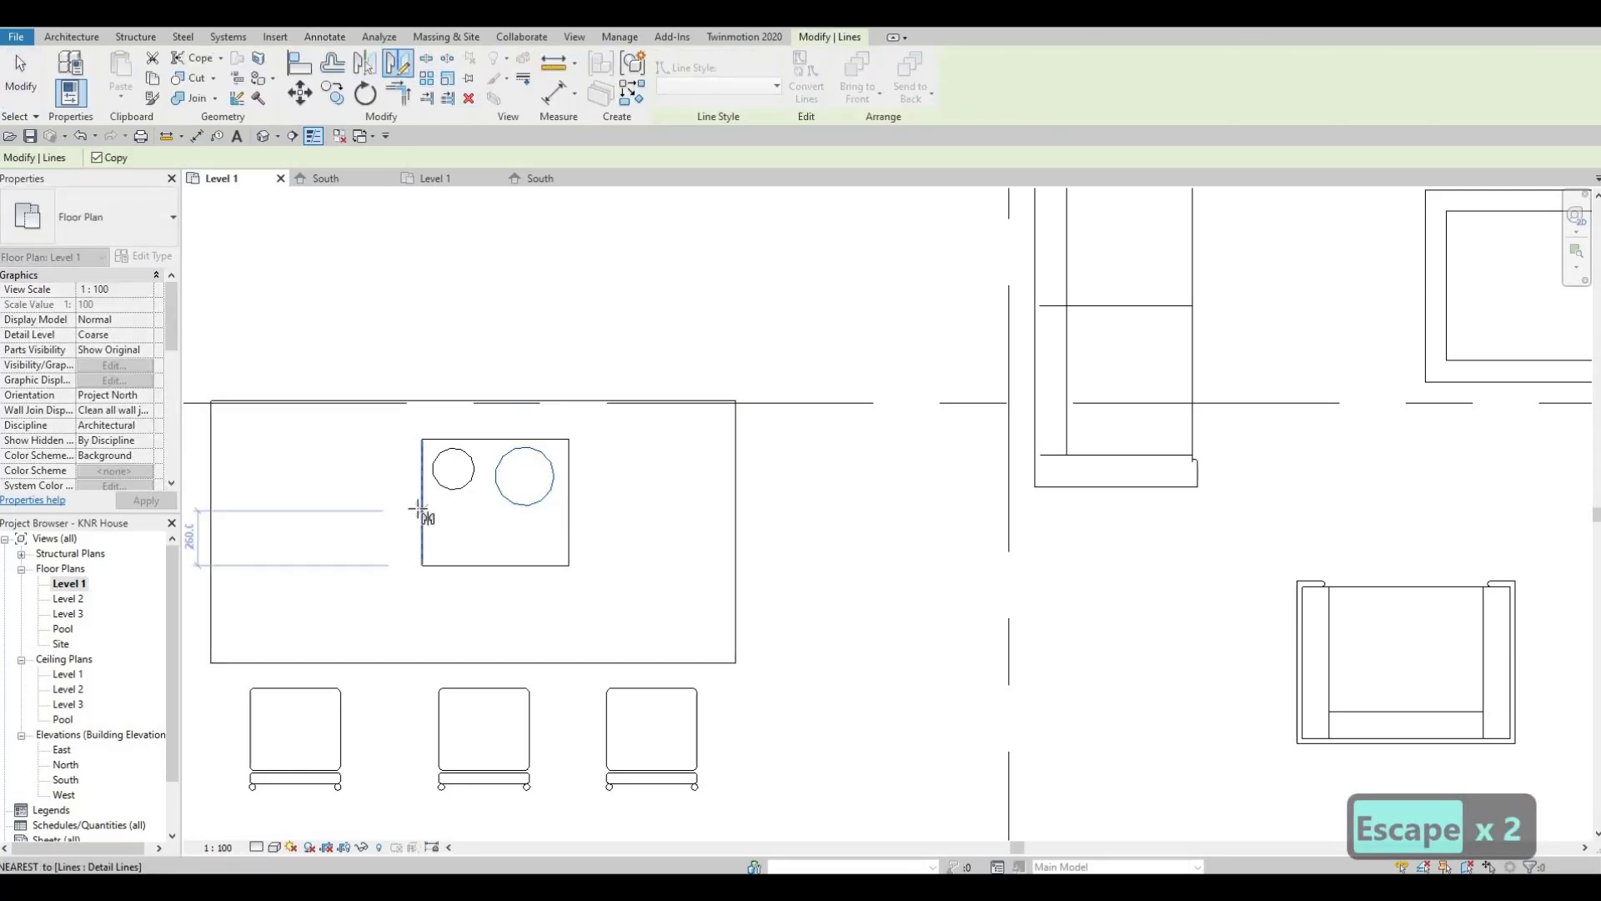
pyautogui.click(419, 505)
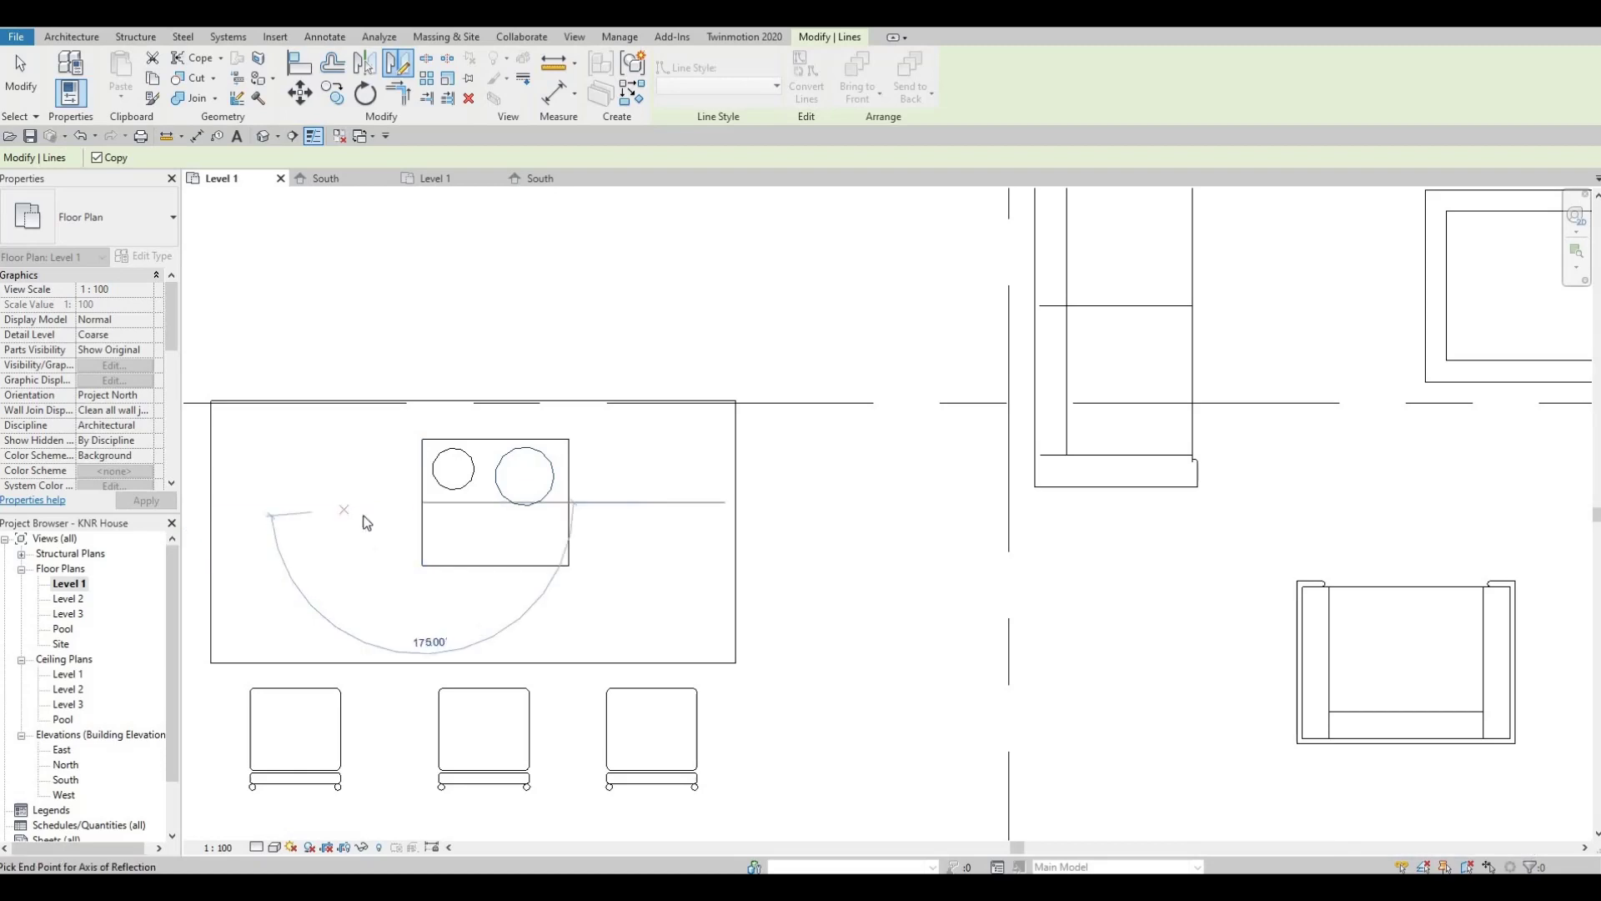
pyautogui.click(509, 498)
pyautogui.press('Escape')
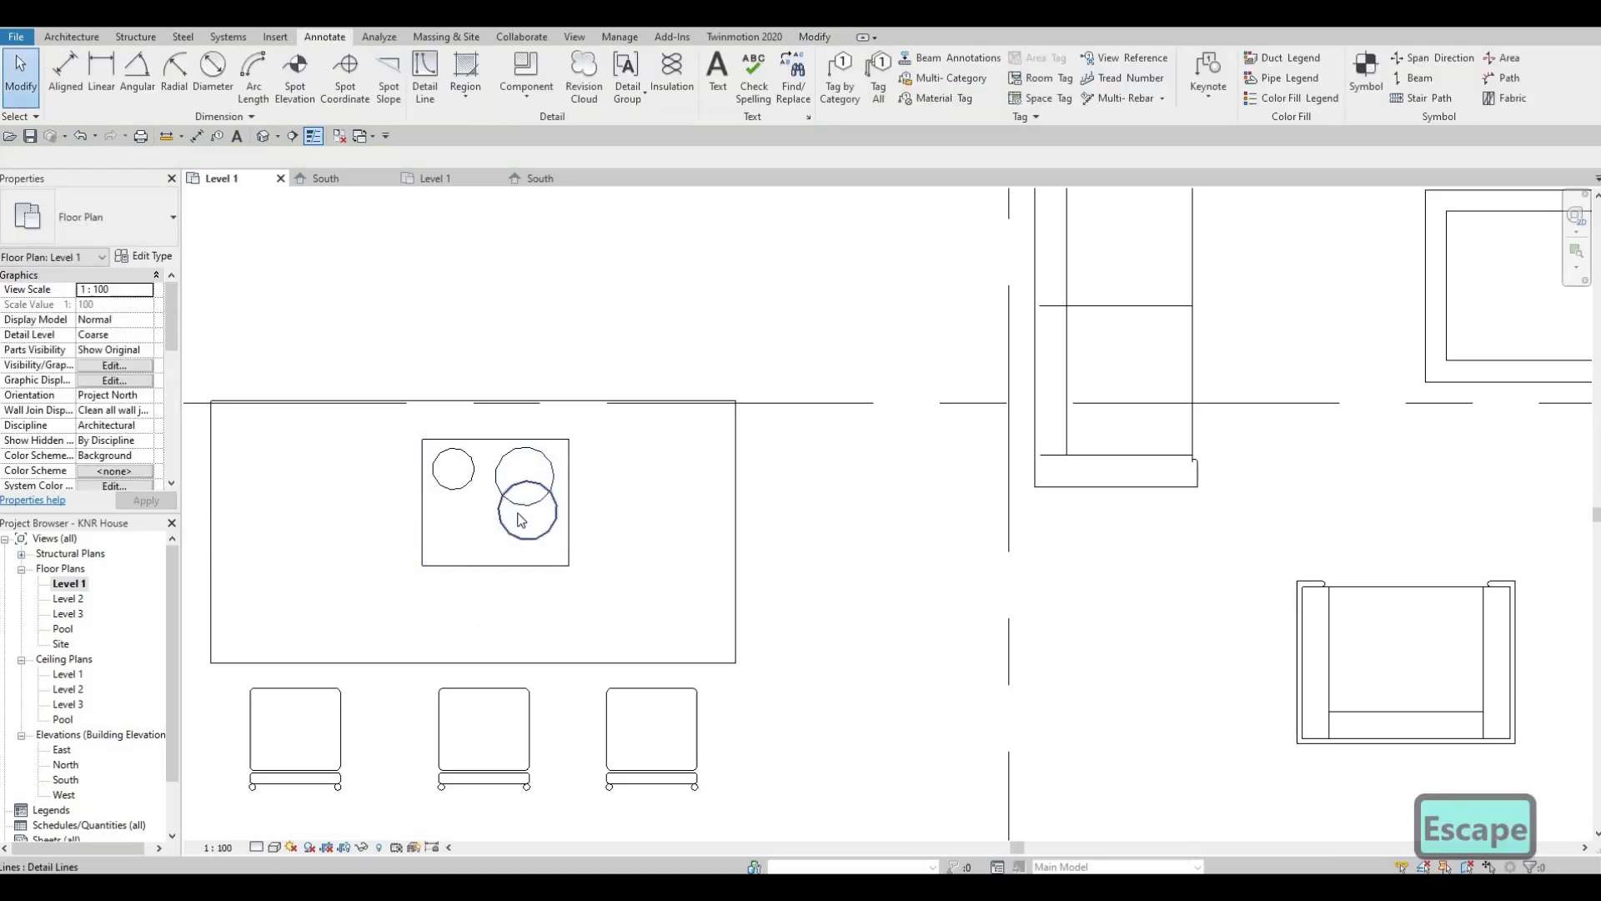
pyautogui.hotkey('ctrl', 'z')
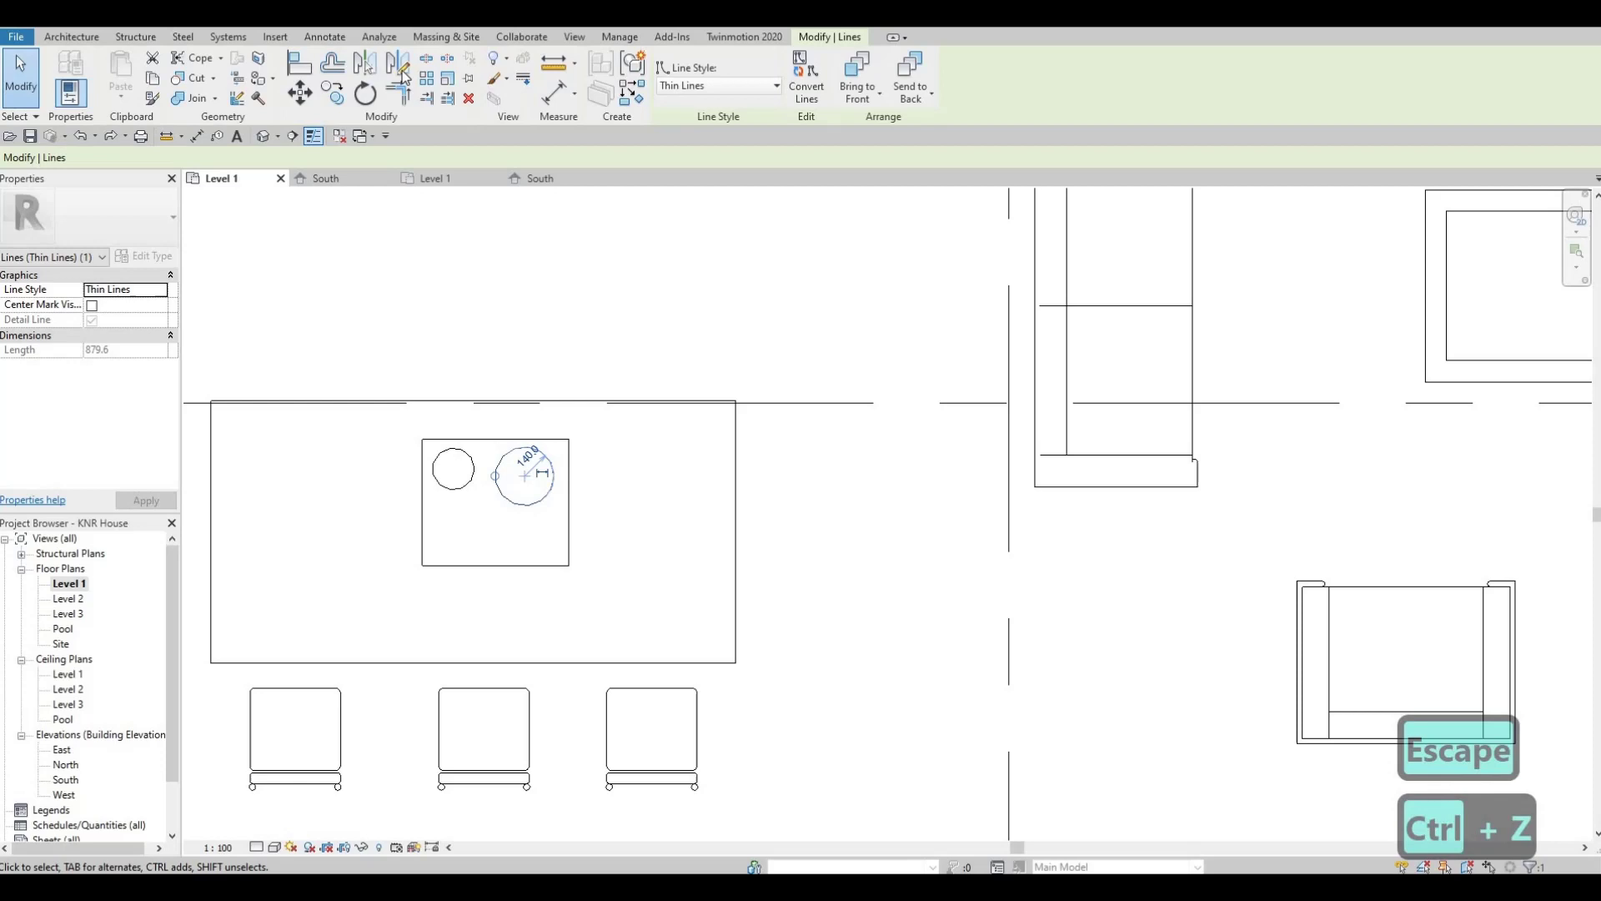
# Mirror a copy of the large burner circle about the cooktop's horizontal midline.
pyautogui.click(422, 502)
pyautogui.click(338, 510)
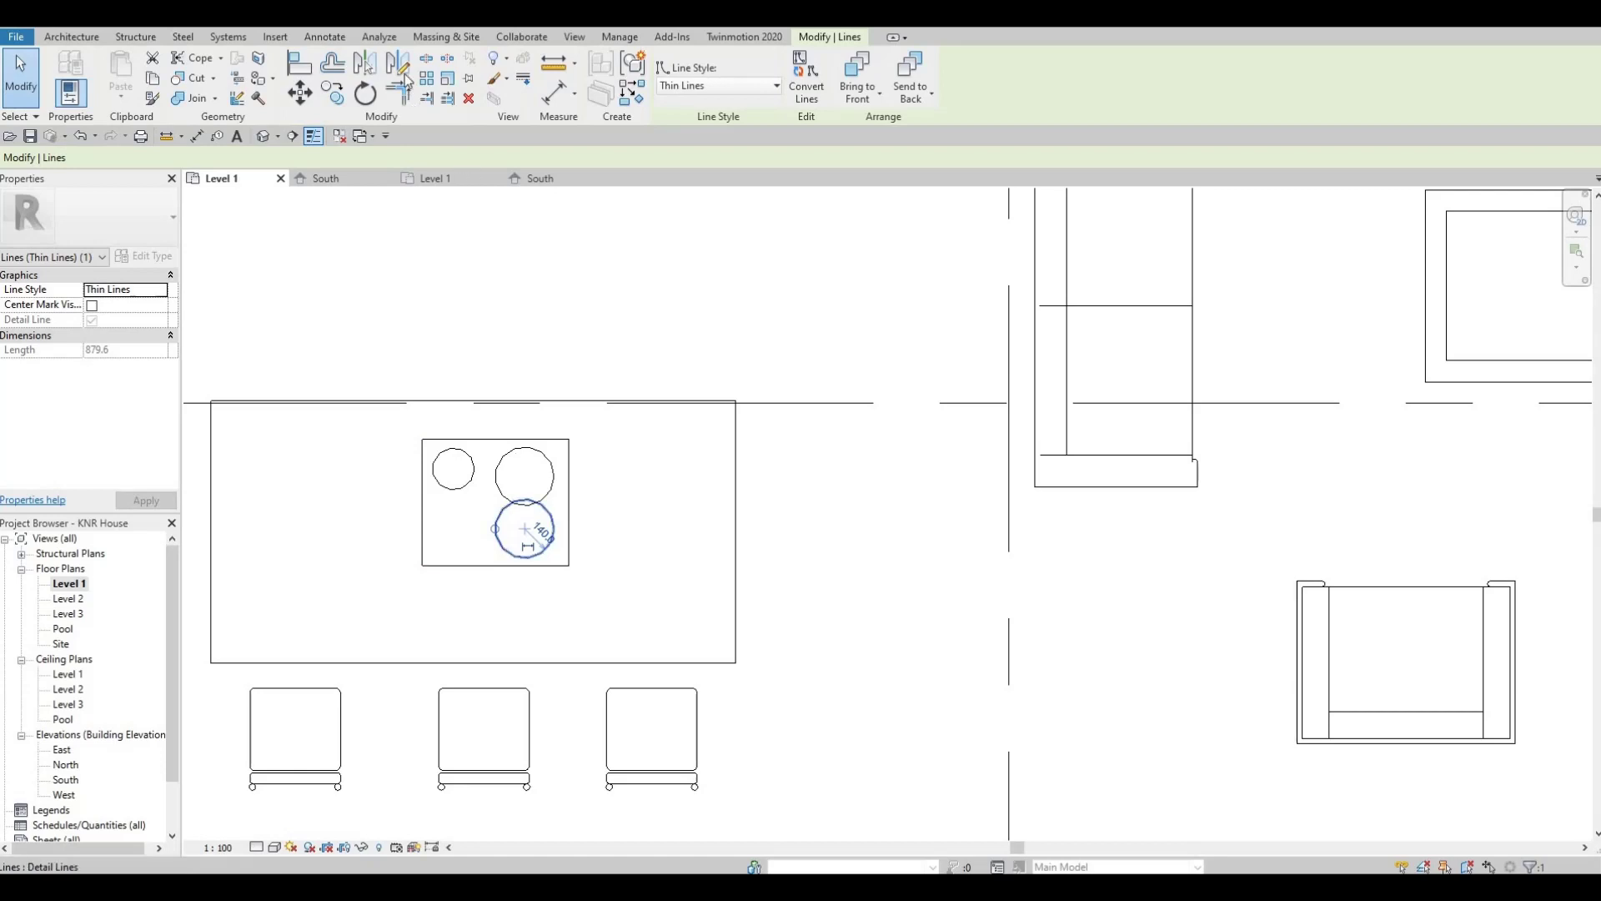
# Mirror the lower large burner circle about the cooktop's vertical midline and delete the lower-right one it was copied from.
pyautogui.press('d')
pyautogui.press('m')
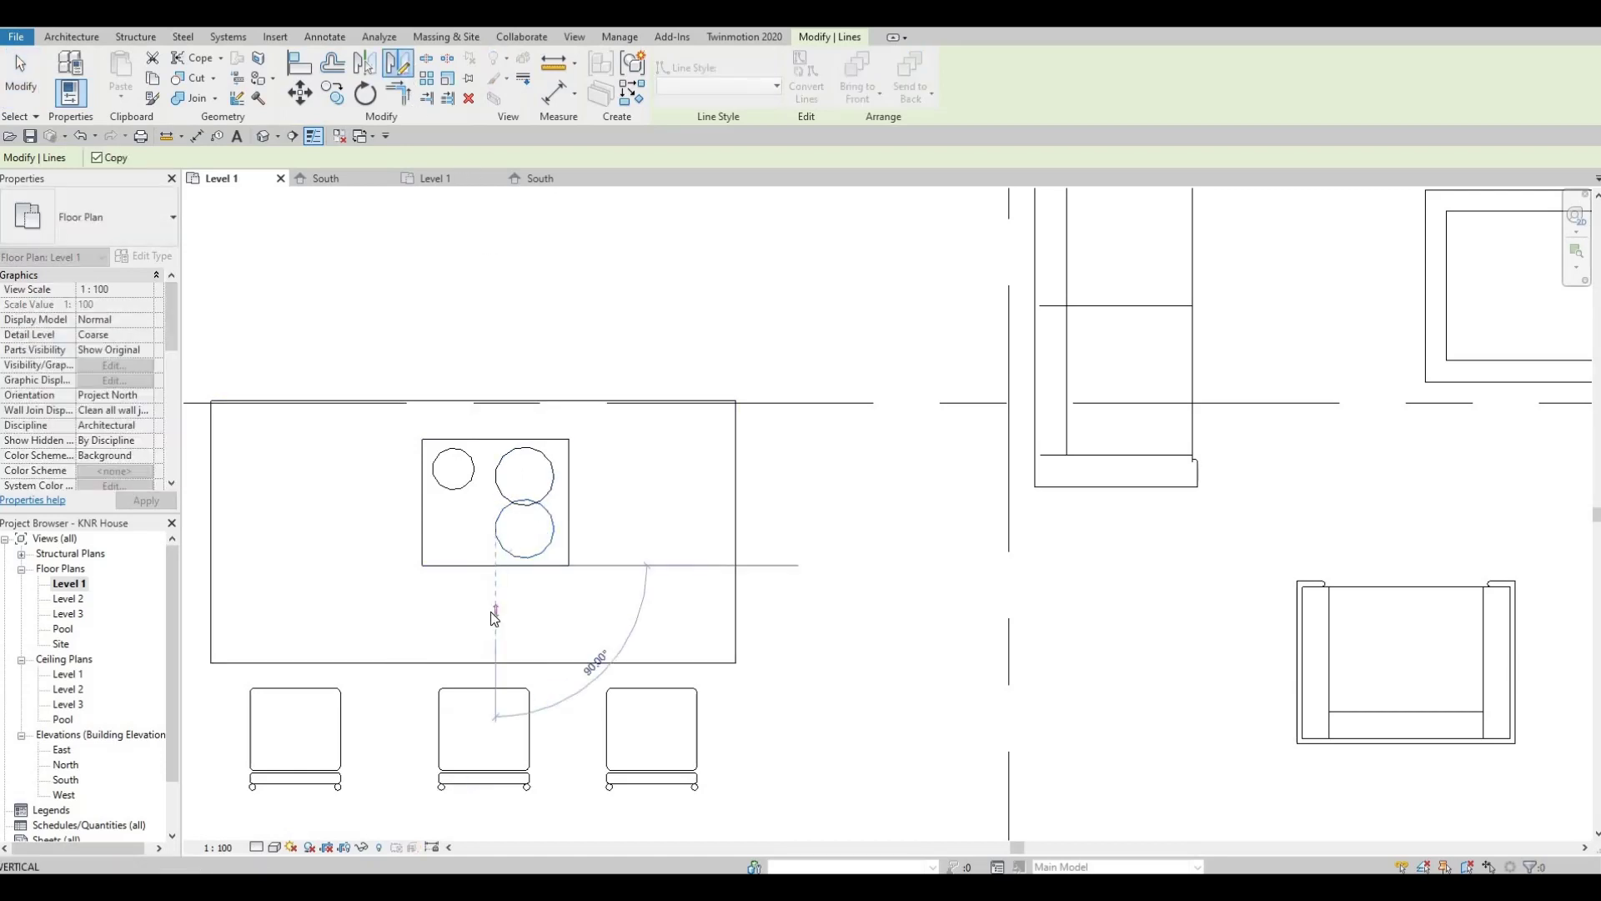
pyautogui.click(465, 529)
pyautogui.press('Escape')
pyautogui.press('Escape')
pyautogui.press('Escape')
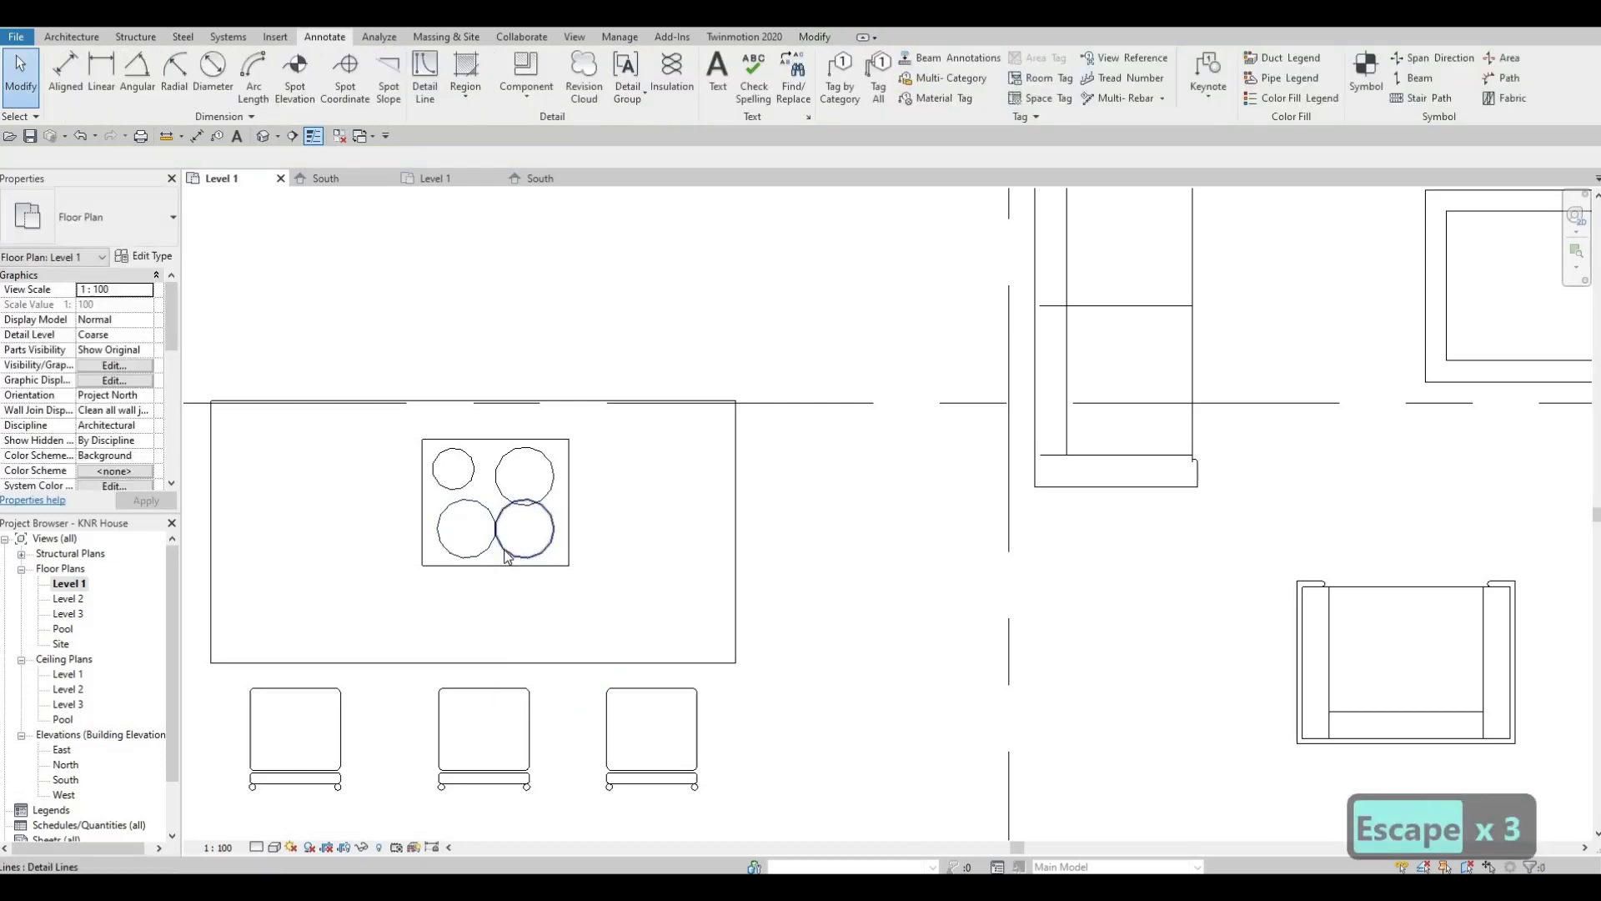
pyautogui.click(507, 554)
pyautogui.press('Delete')
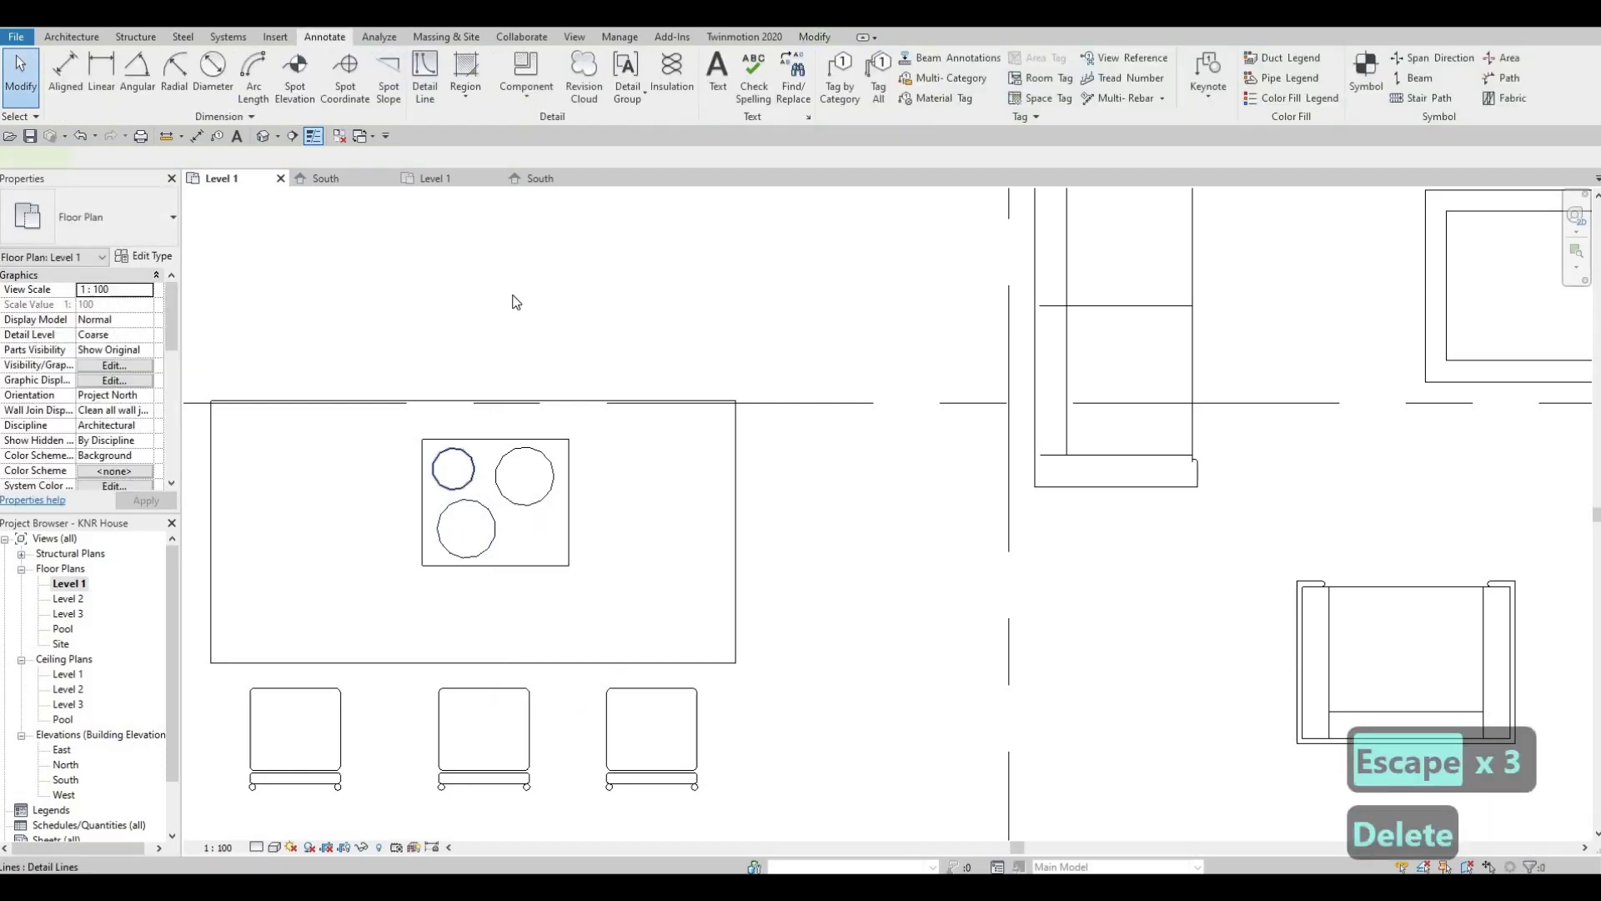
# Mirror a copy of the small burner circle about the cooktop's horizontal midline.
pyautogui.click(472, 468)
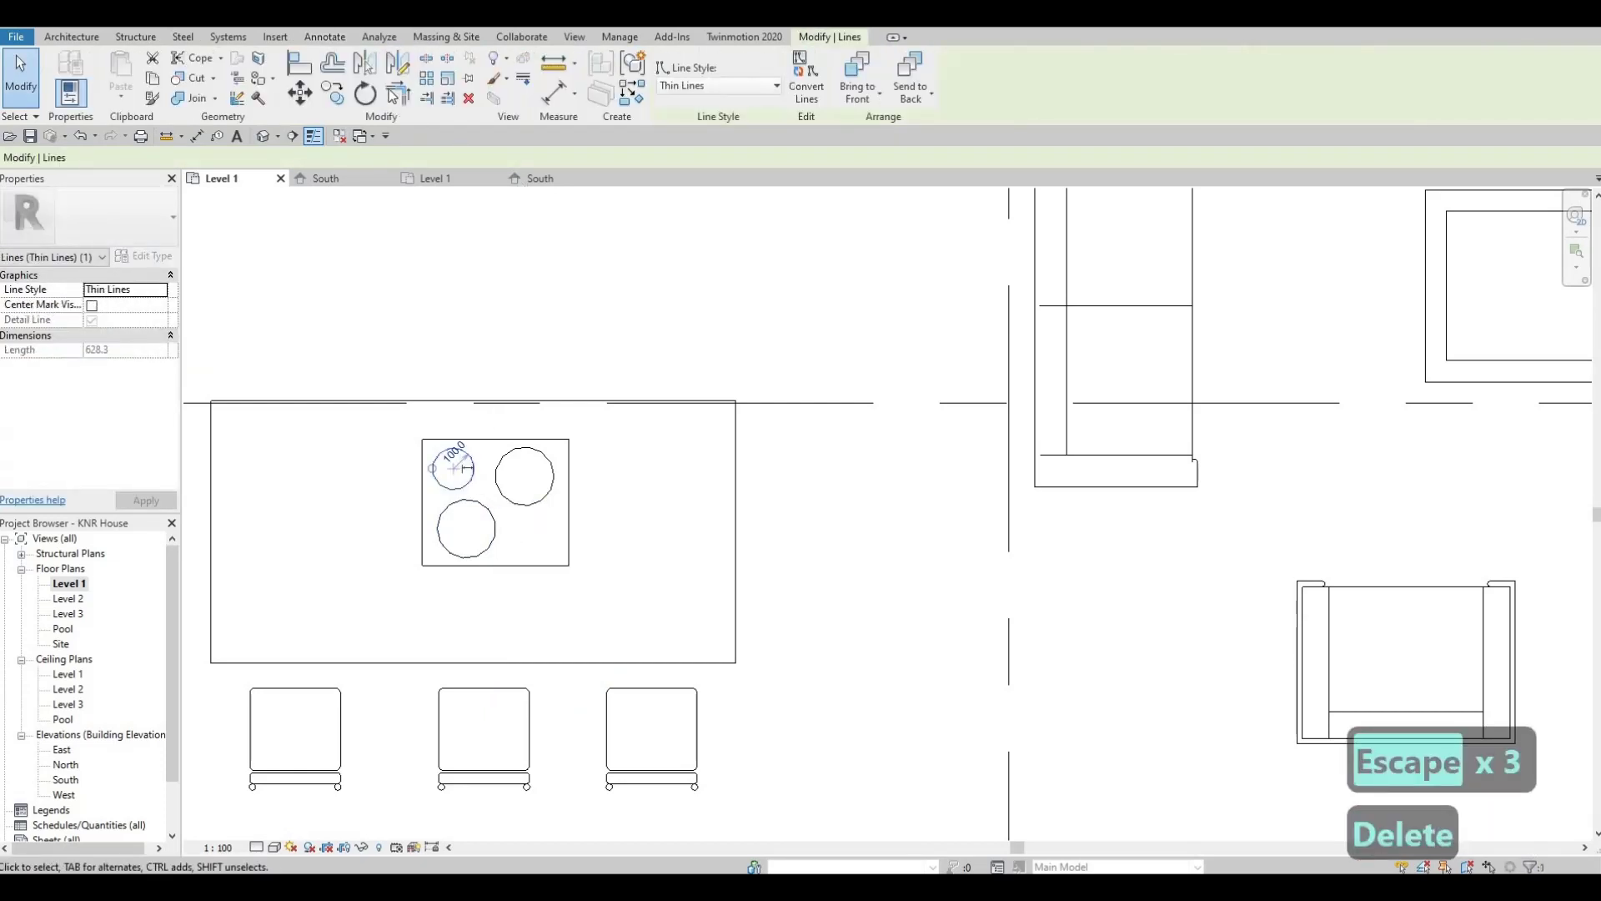
pyautogui.click(422, 503)
pyautogui.click(372, 514)
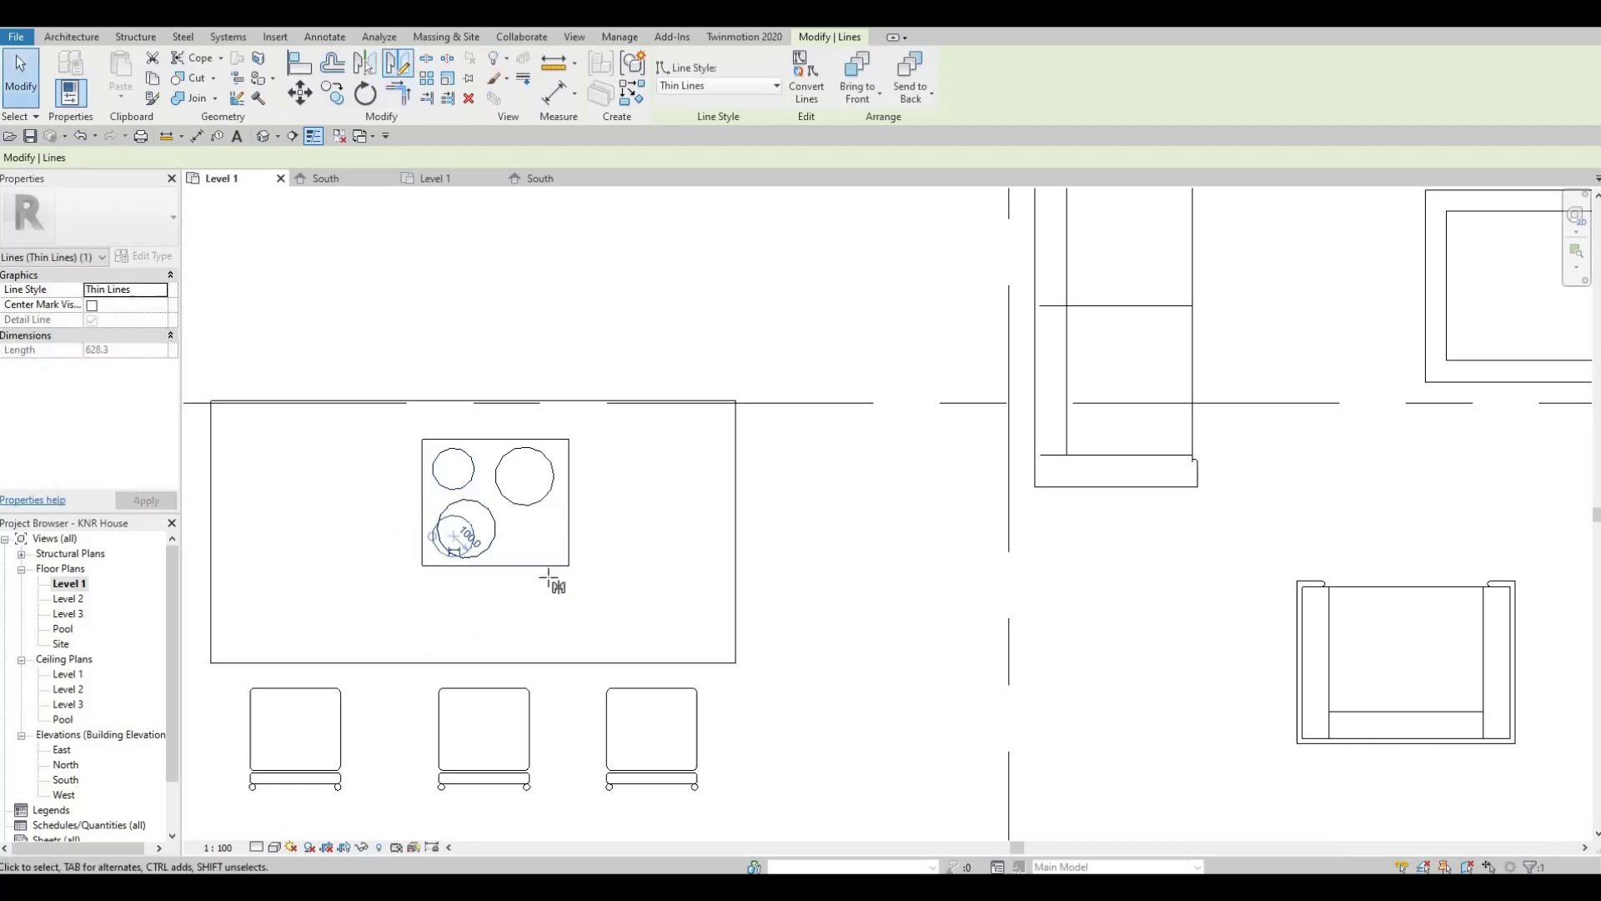
# Mirror the lower small burner circle about the cooktop's vertical midline into the lower-right corner.
pyautogui.press('d')
pyautogui.press('m')
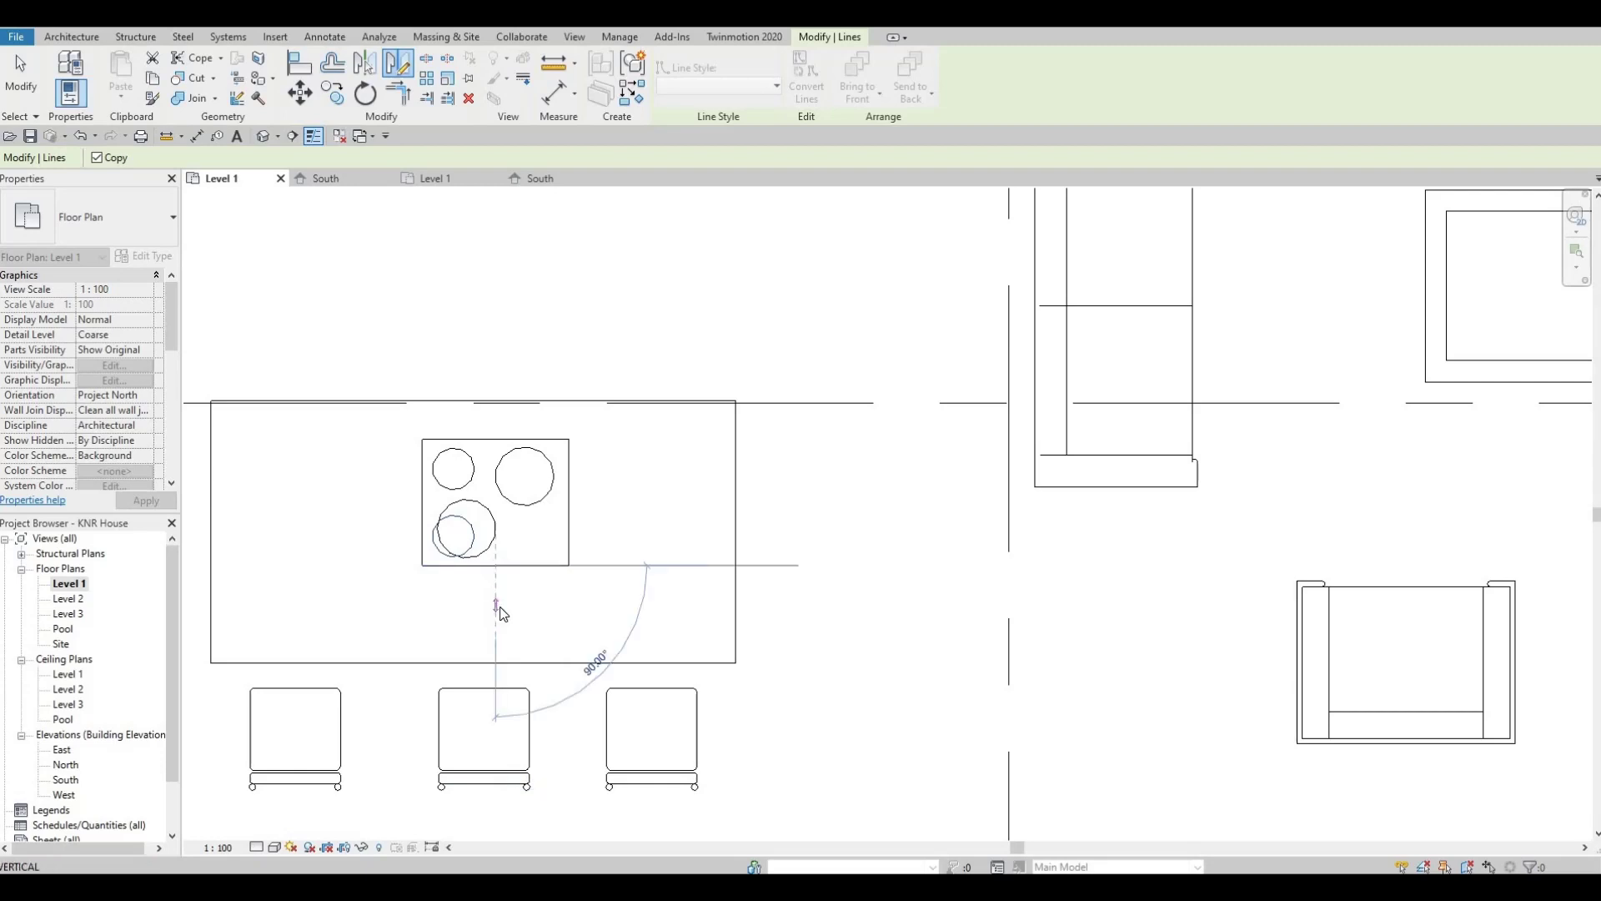
pyautogui.click(484, 527)
pyautogui.press('Escape')
pyautogui.press('Escape')
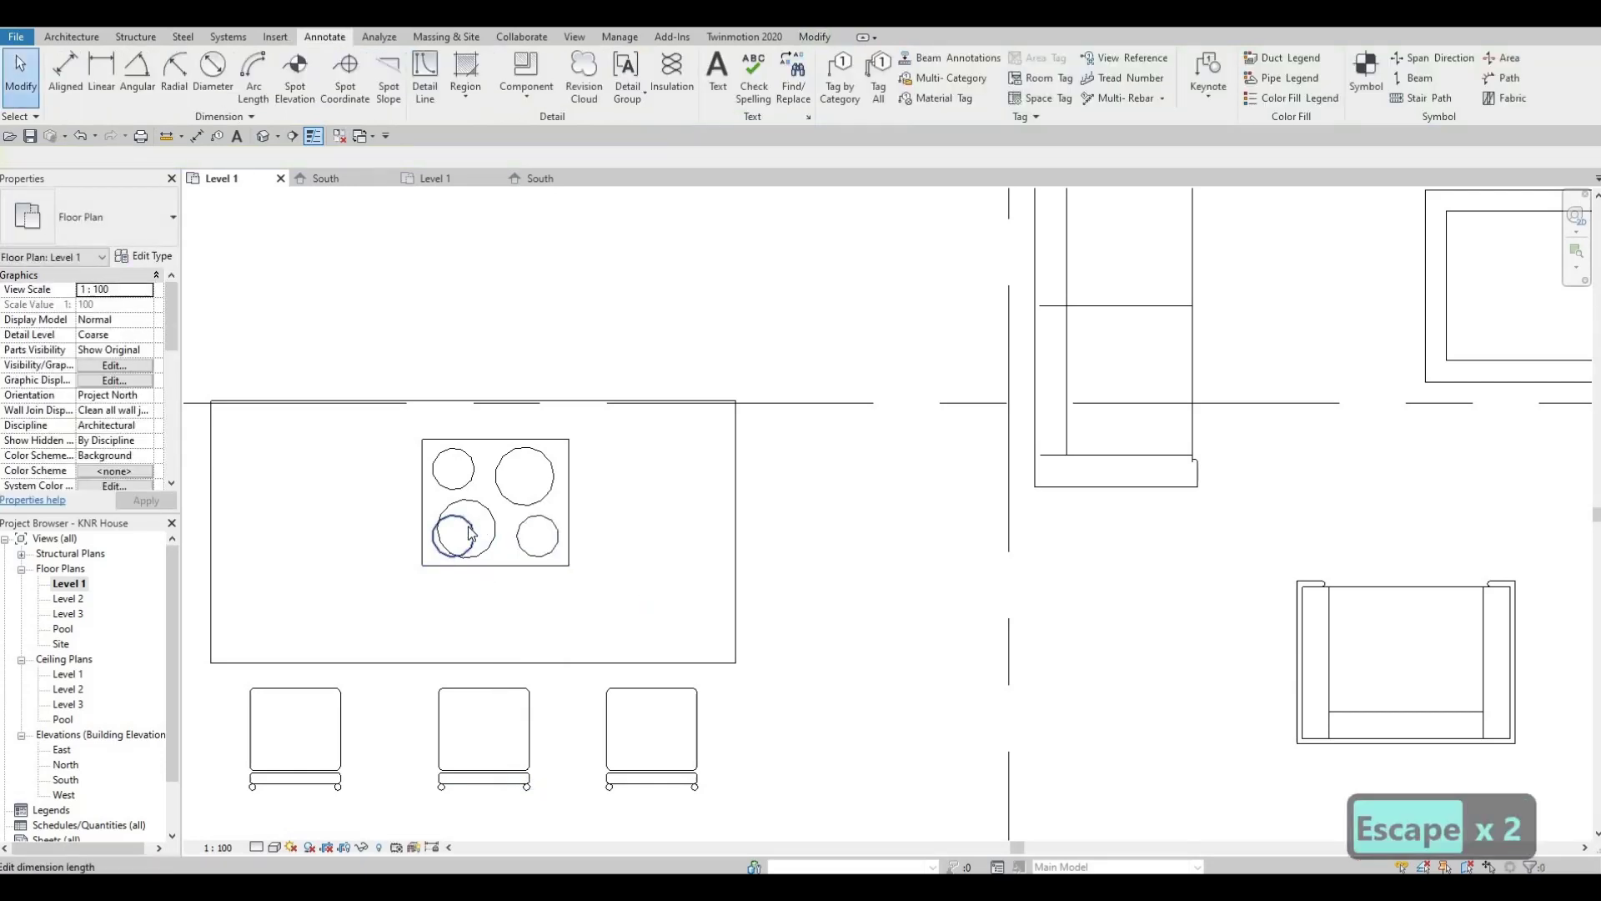
# Delete the small burner circle overlapping the lower-left large burner on the cooktop.
pyautogui.click(470, 534)
pyautogui.press('Delete')
pyautogui.scroll(-2, 544, 526)
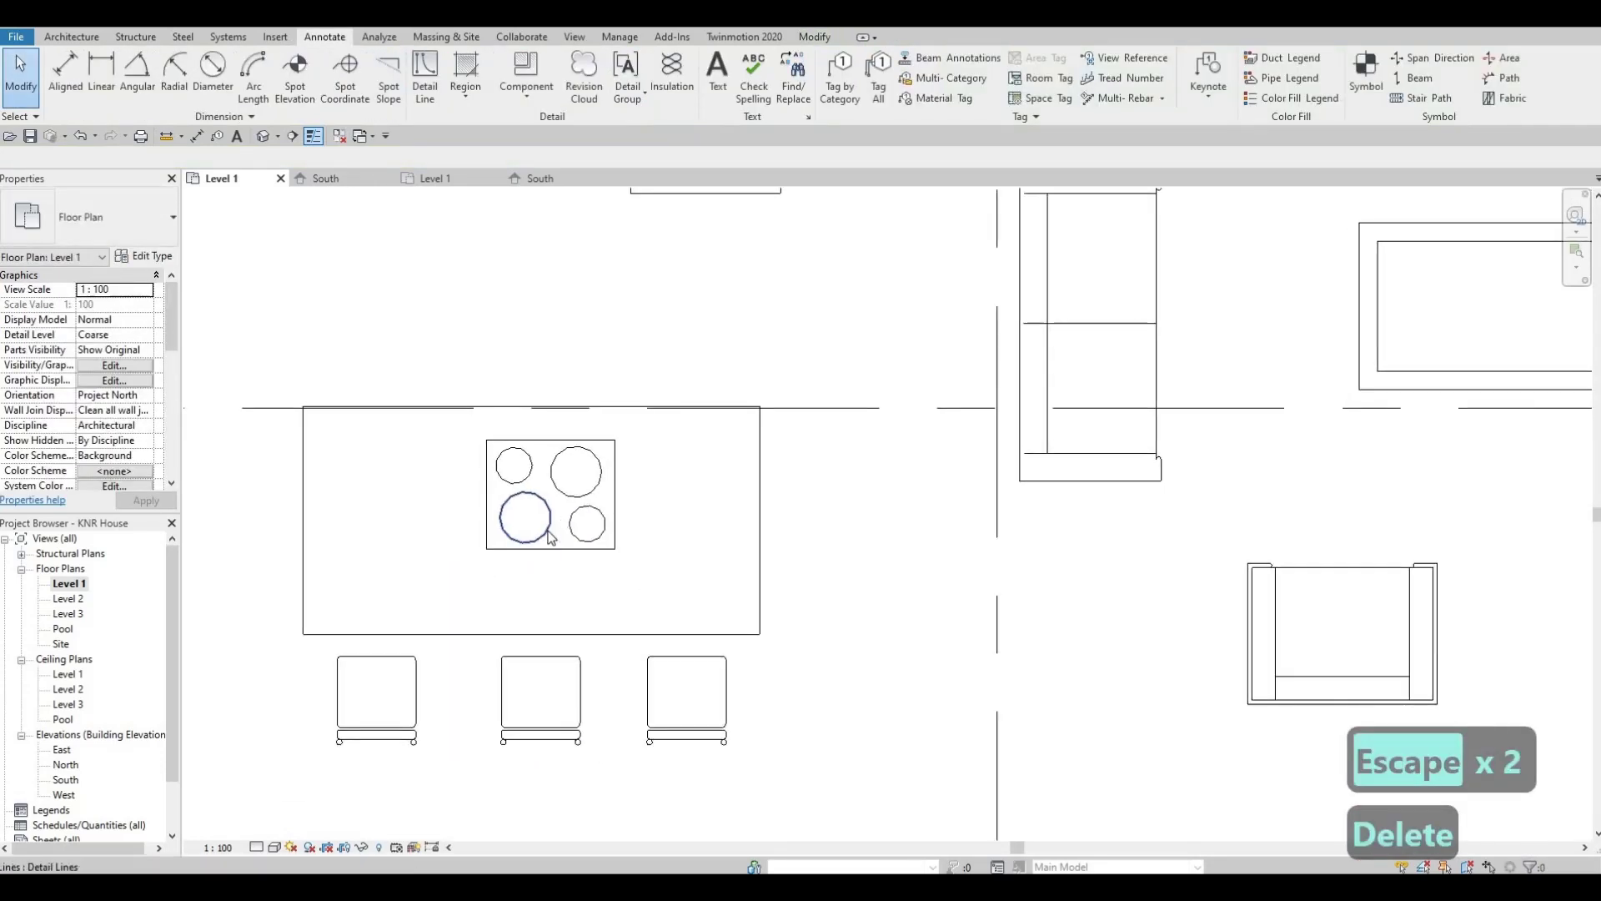
pyautogui.scroll(-6, 551, 538)
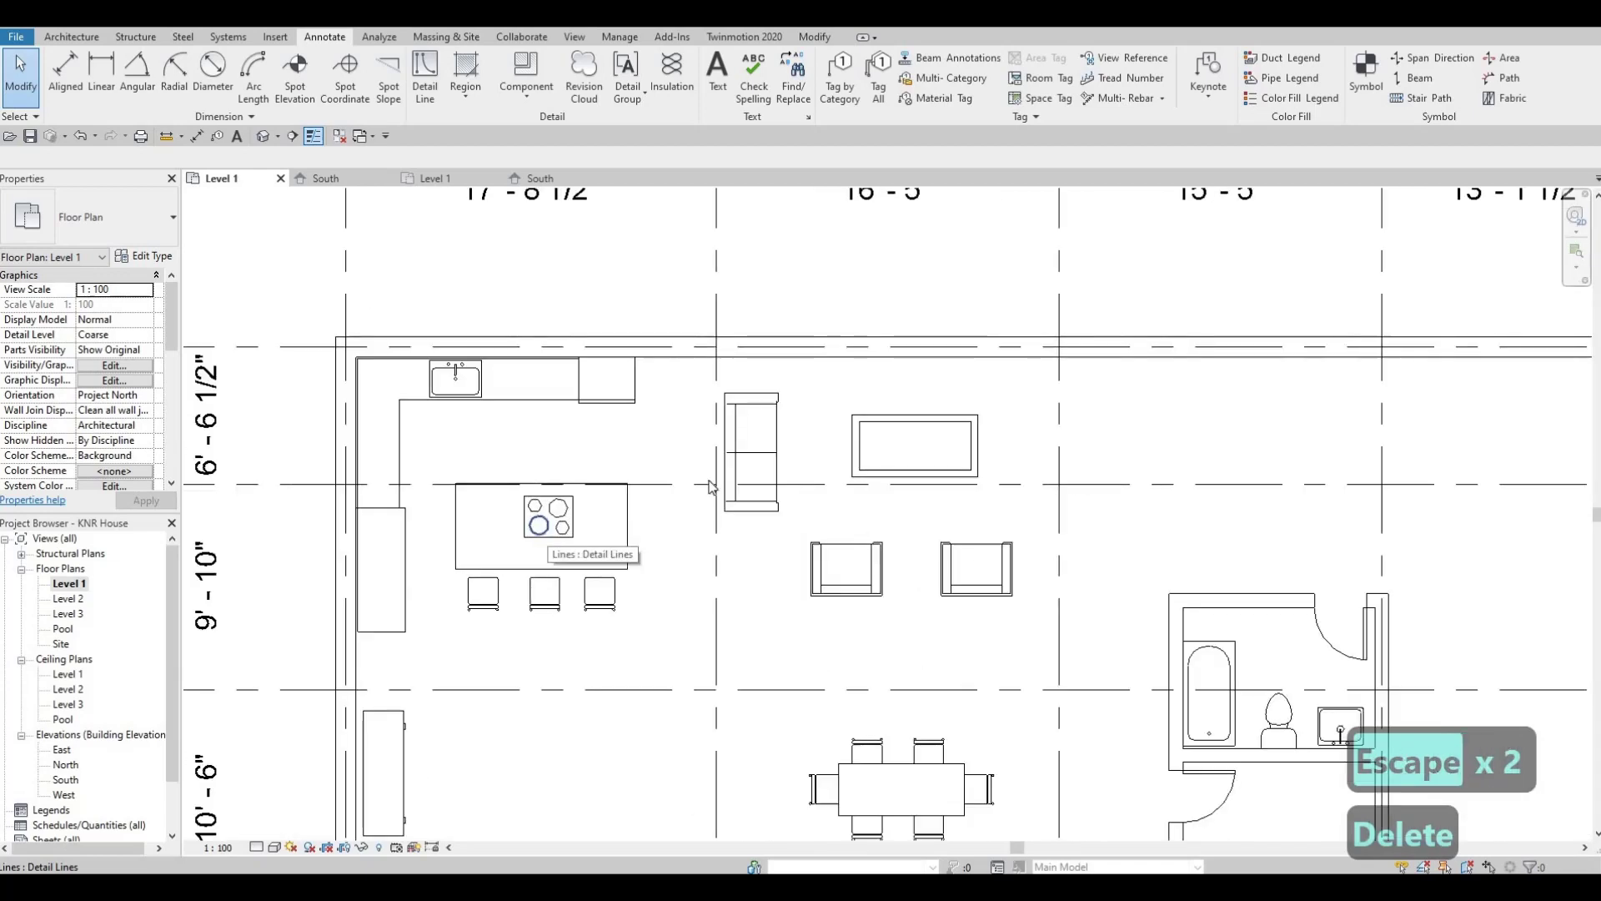
pyautogui.scroll(-4, 709, 487)
pyautogui.scroll(4, 1226, 730)
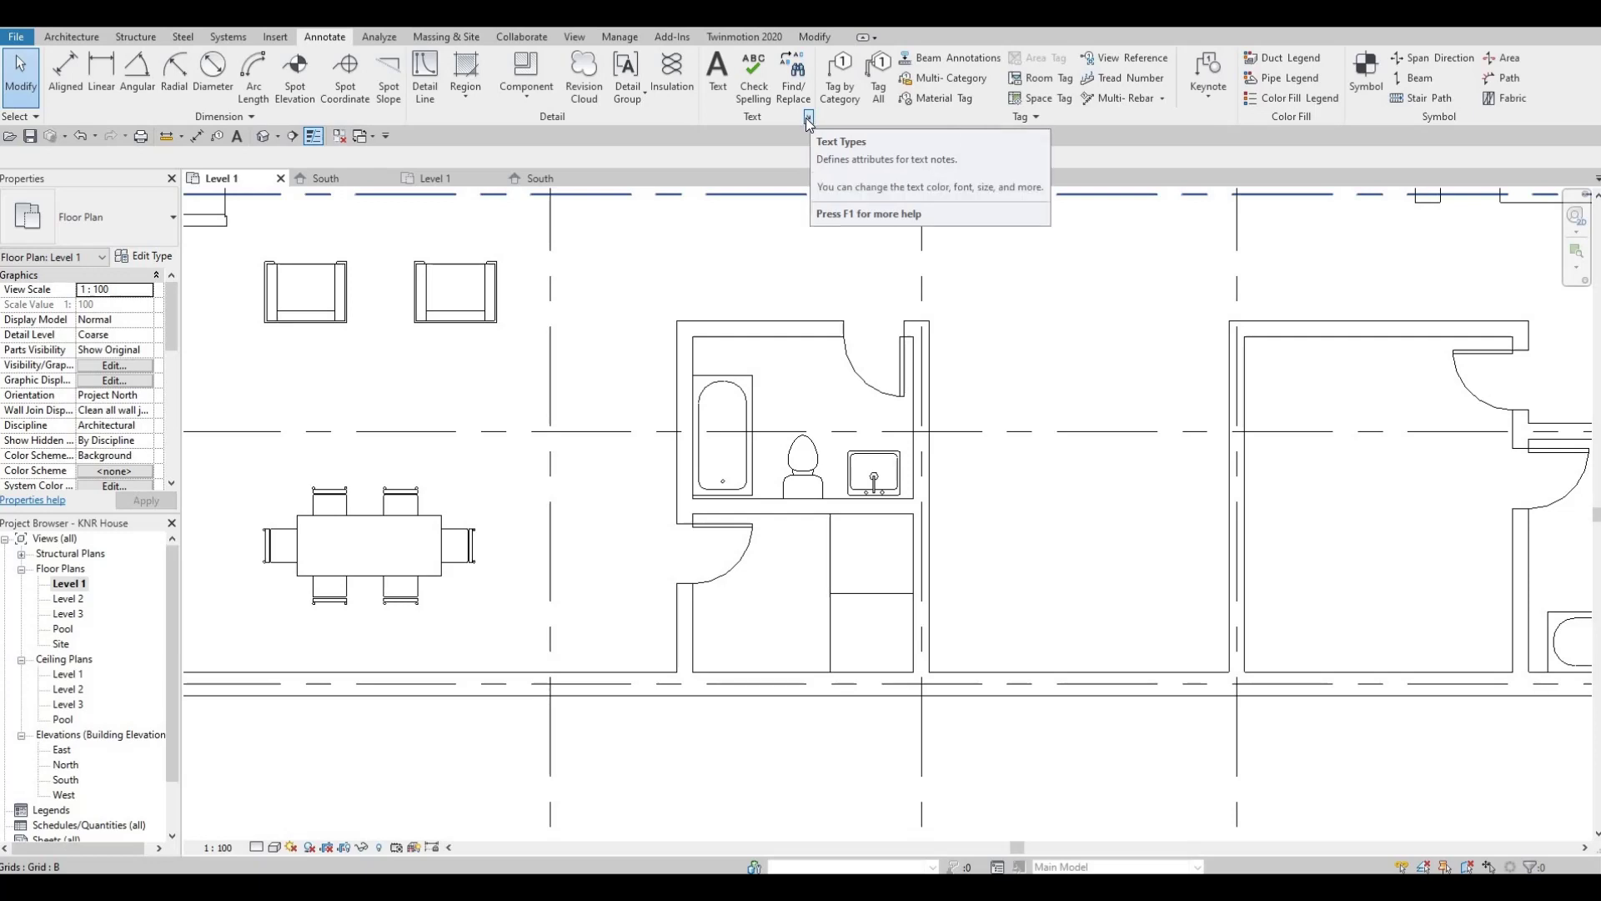
pyautogui.press('Escape')
pyautogui.scroll(-5, 1072, 347)
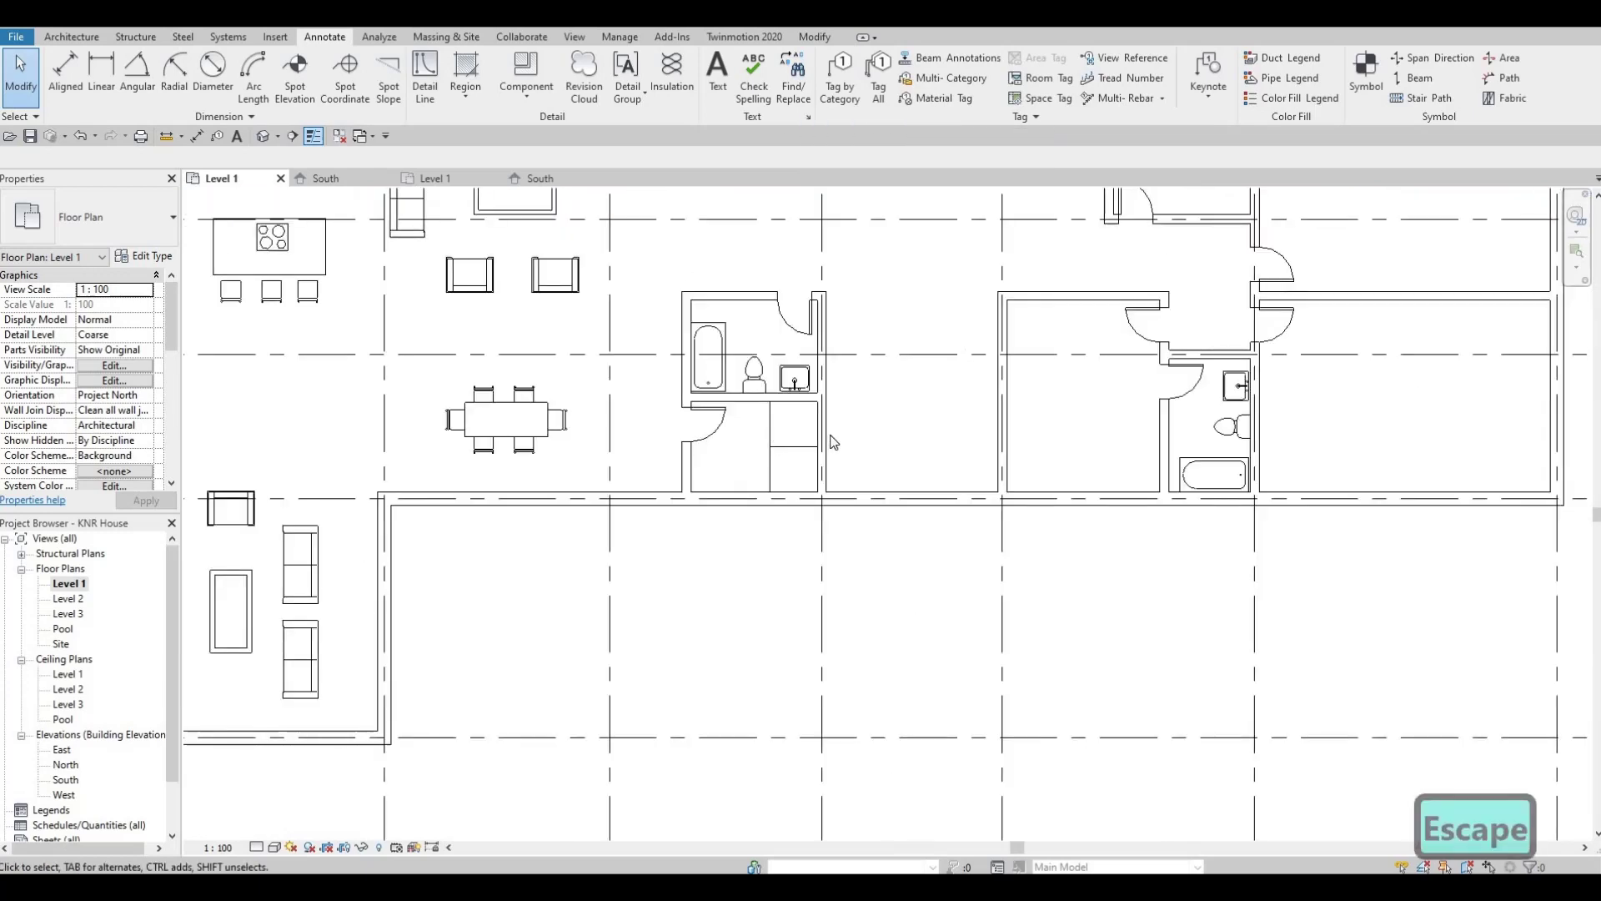
pyautogui.scroll(5, 909, 329)
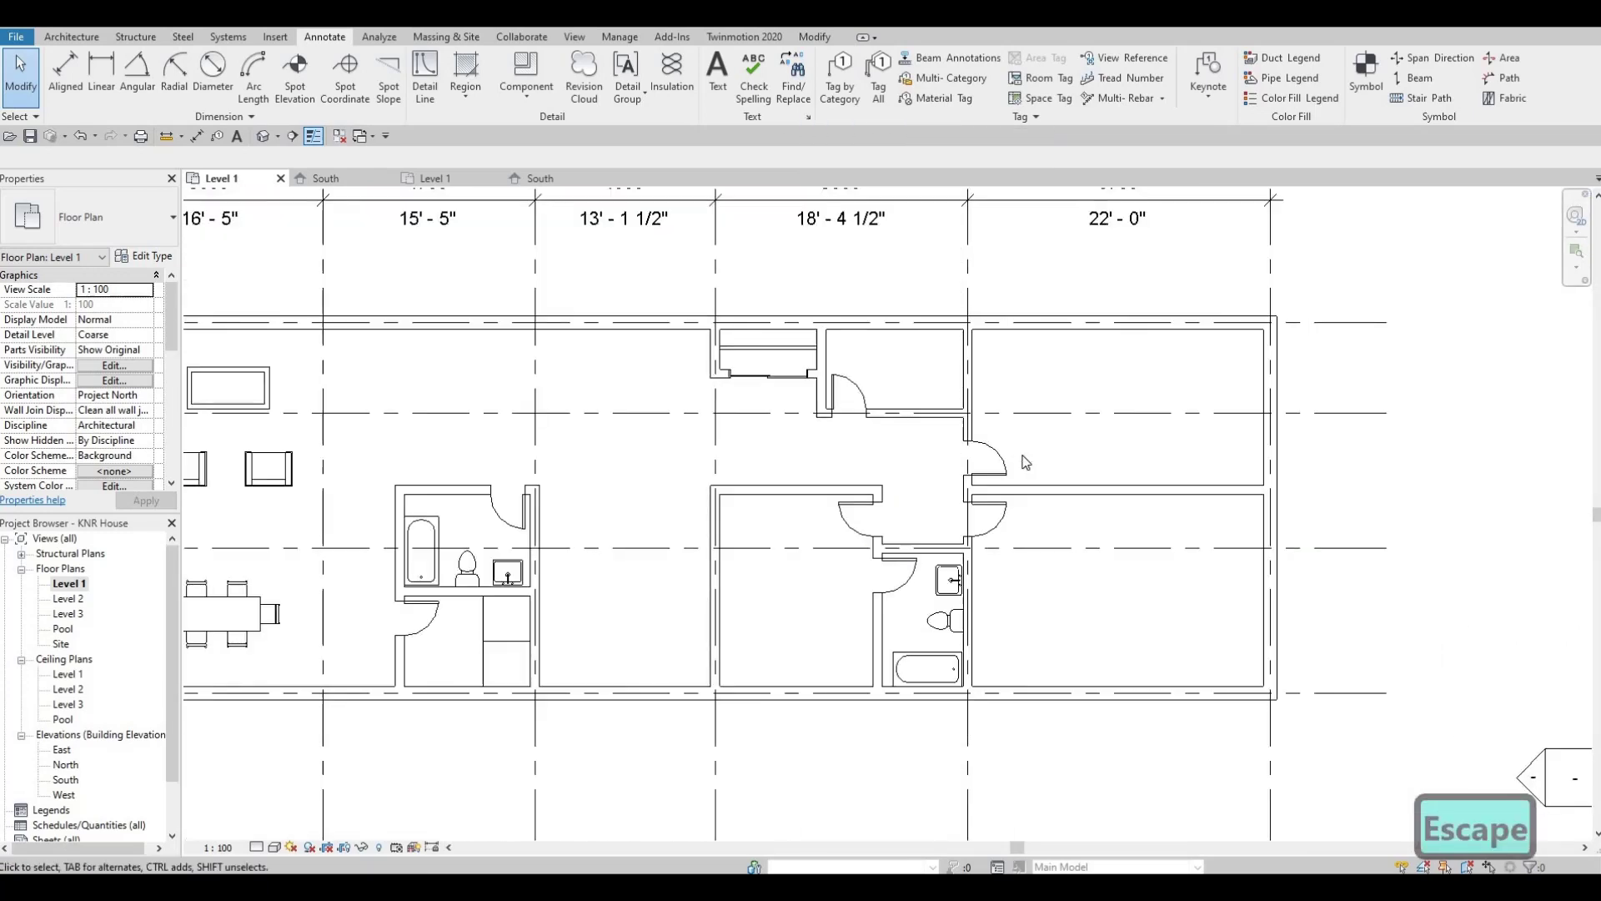
pyautogui.click(235, 198)
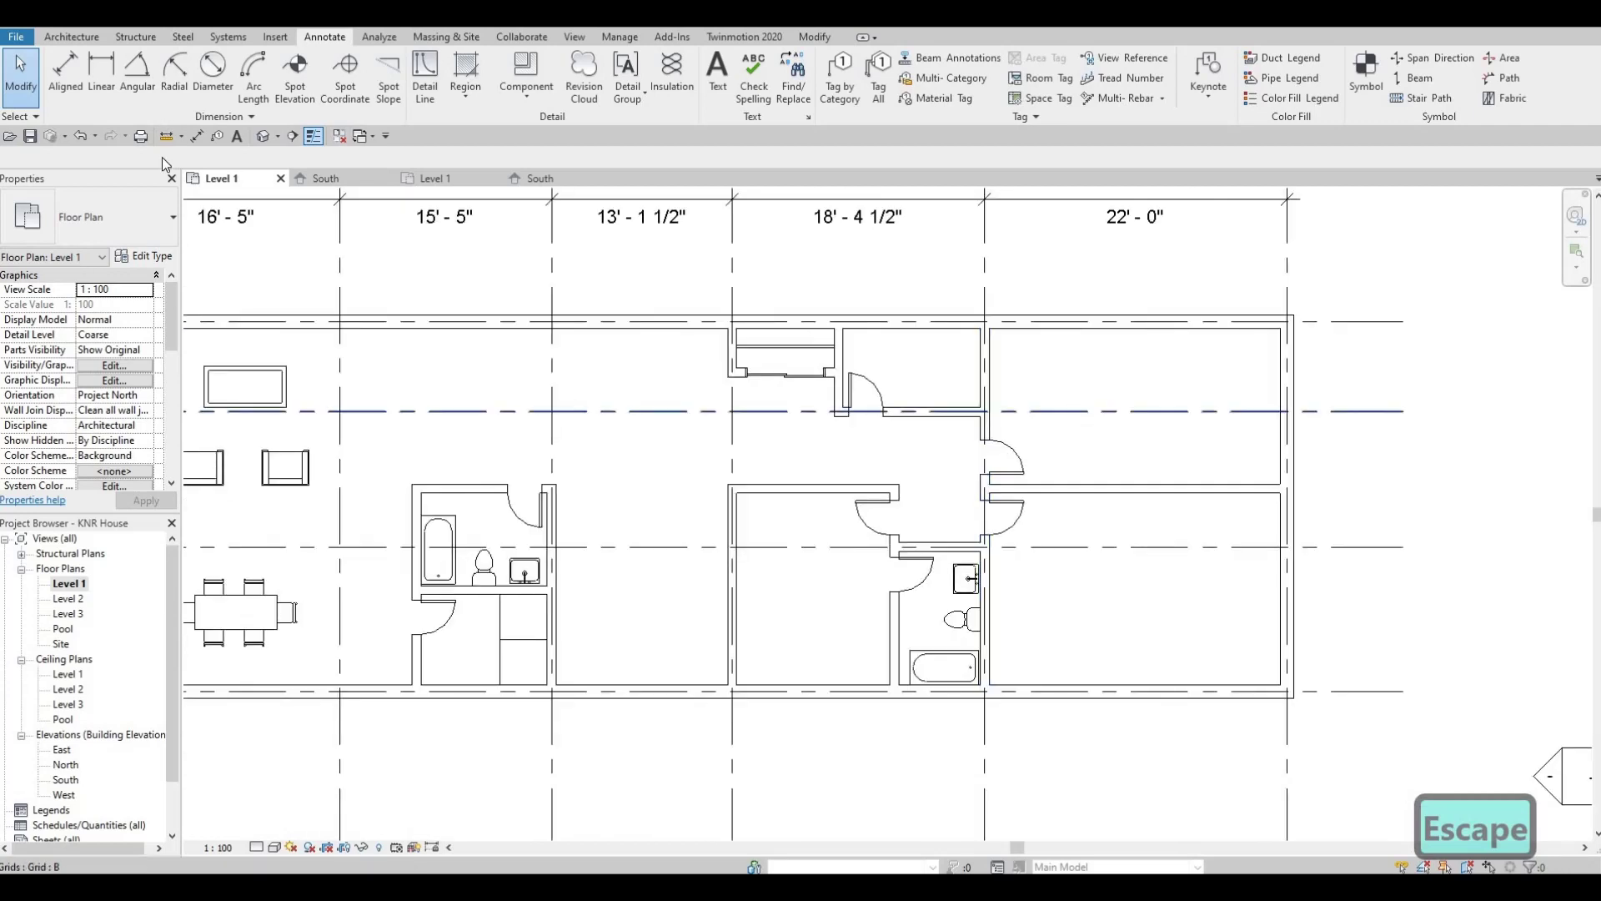
pyautogui.click(79, 44)
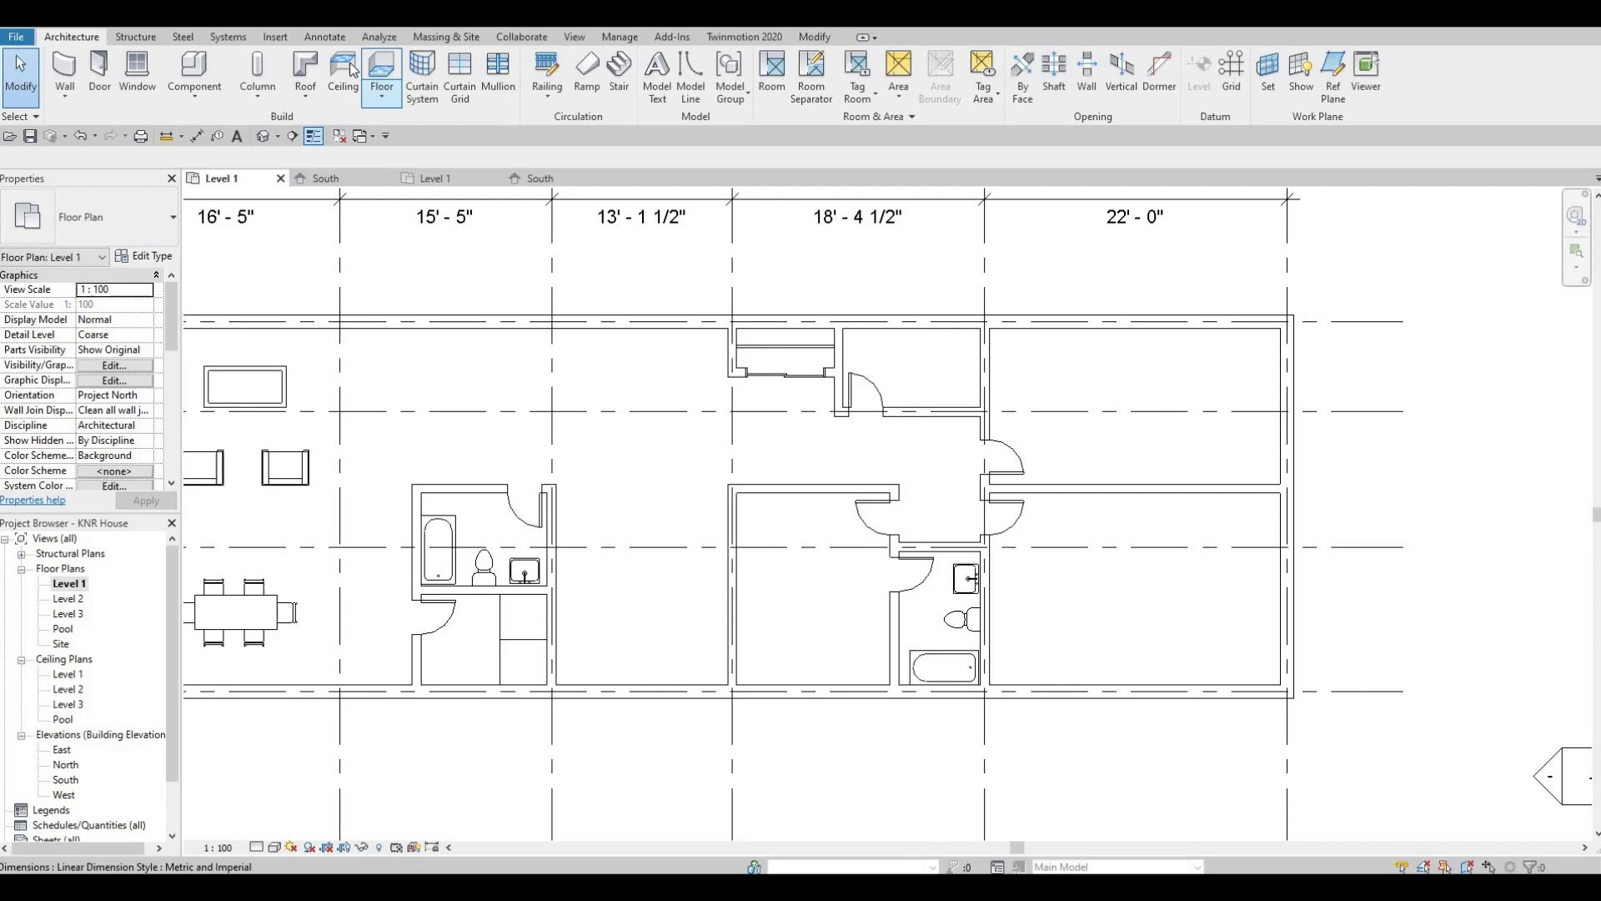
# Start loading a family and check the Doors library folder, including M_Door-Overhead-Sectional, before returning to the Residential folder.
pyautogui.click(282, 39)
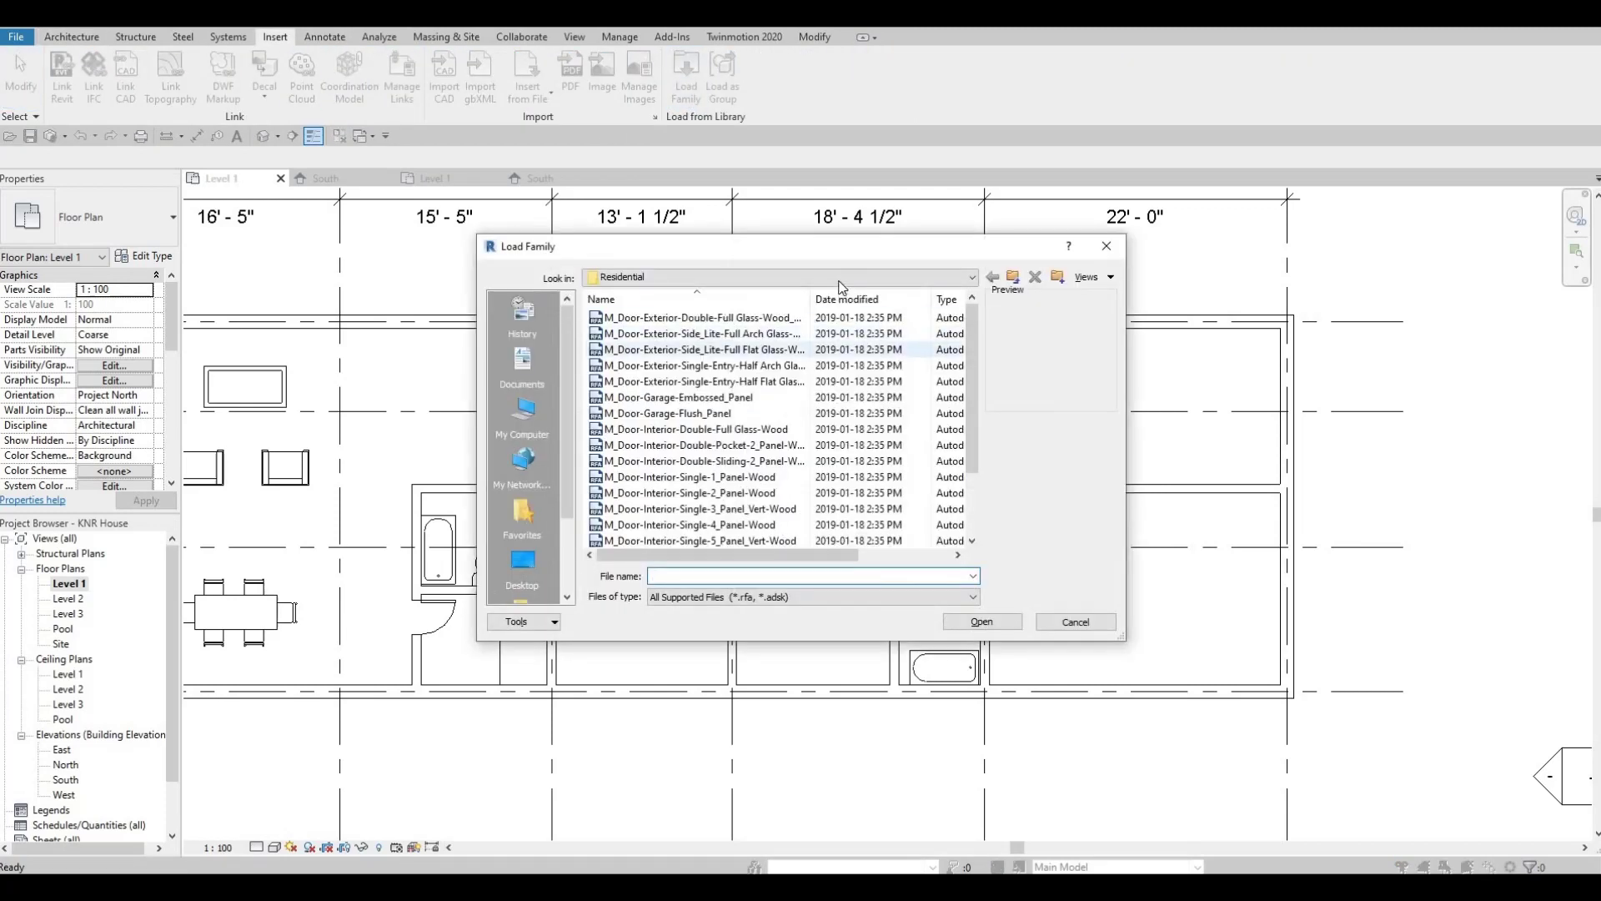
pyautogui.click(751, 277)
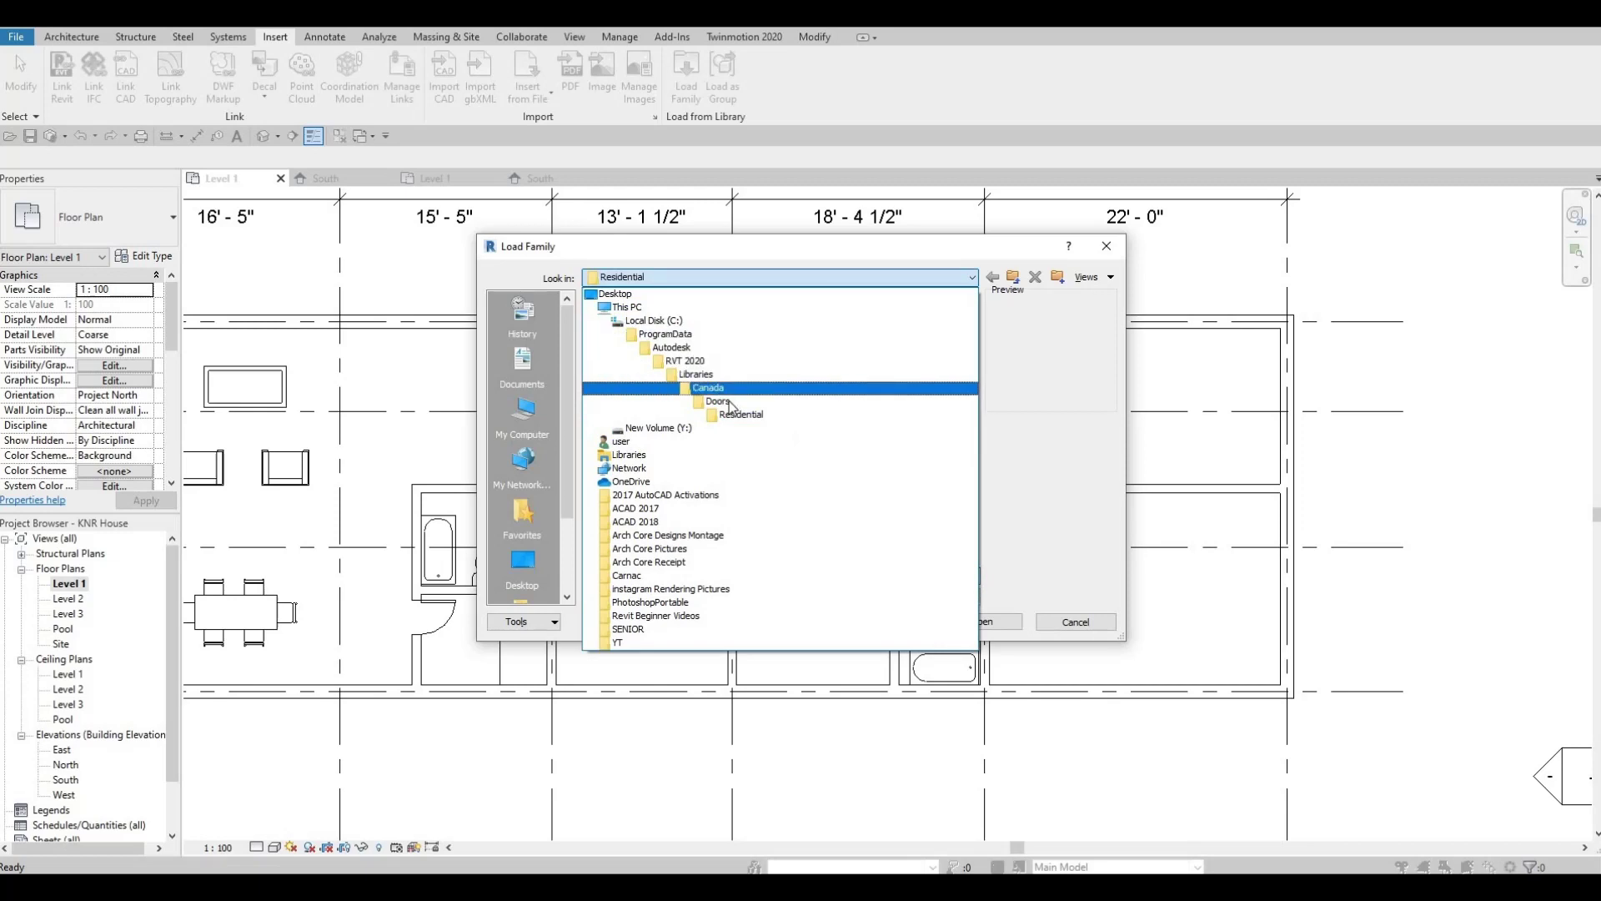
pyautogui.click(716, 378)
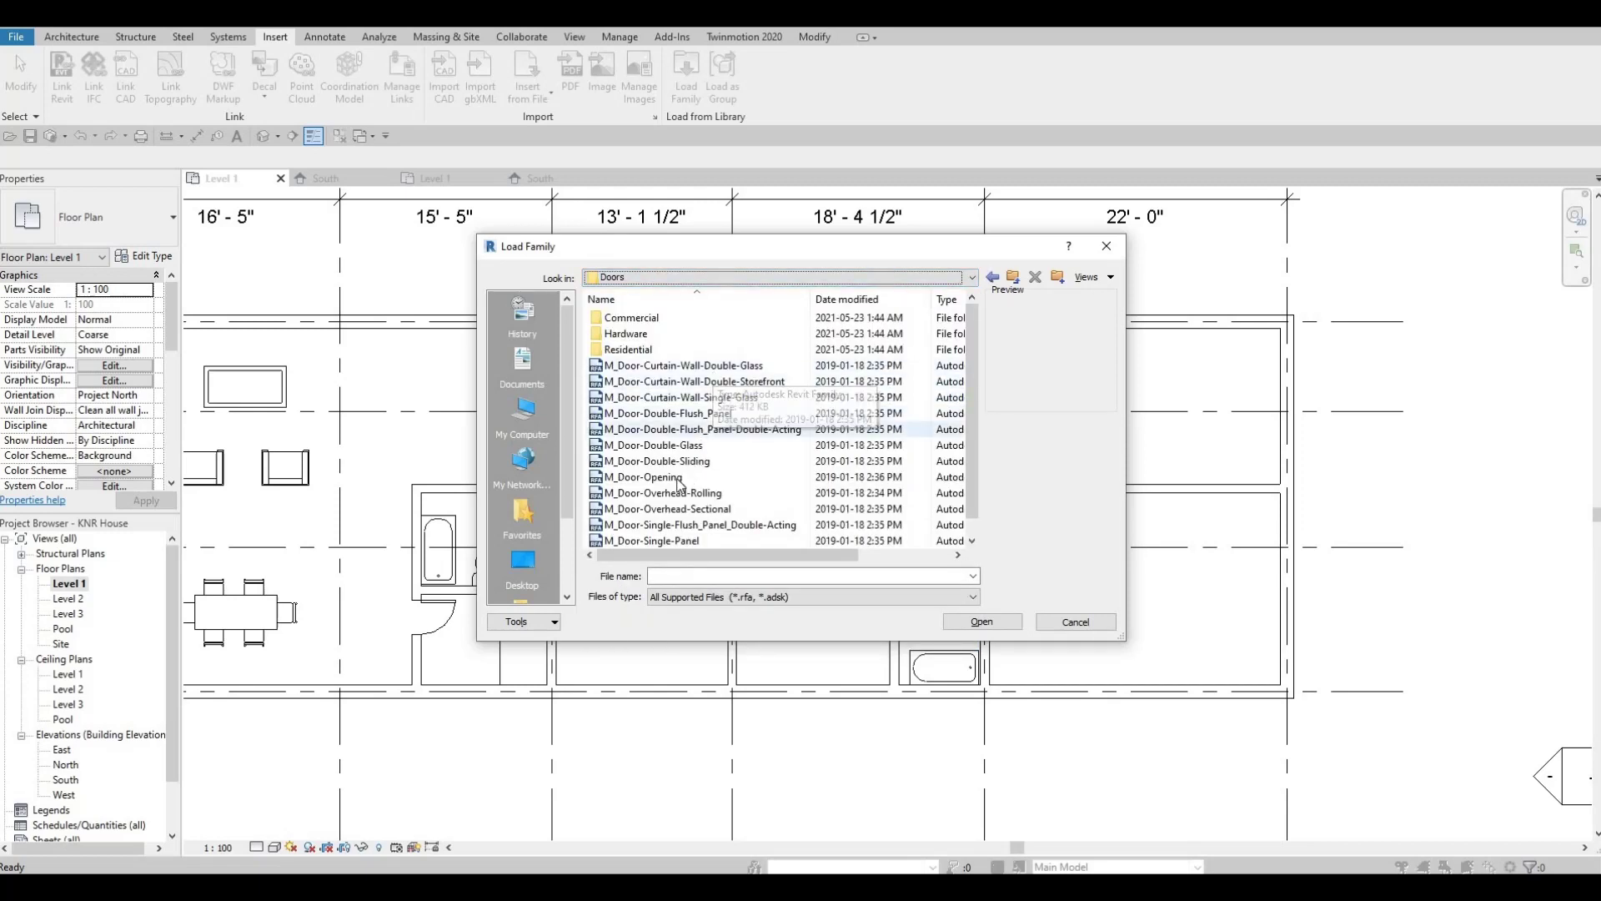
pyautogui.scroll(-1, 722, 509)
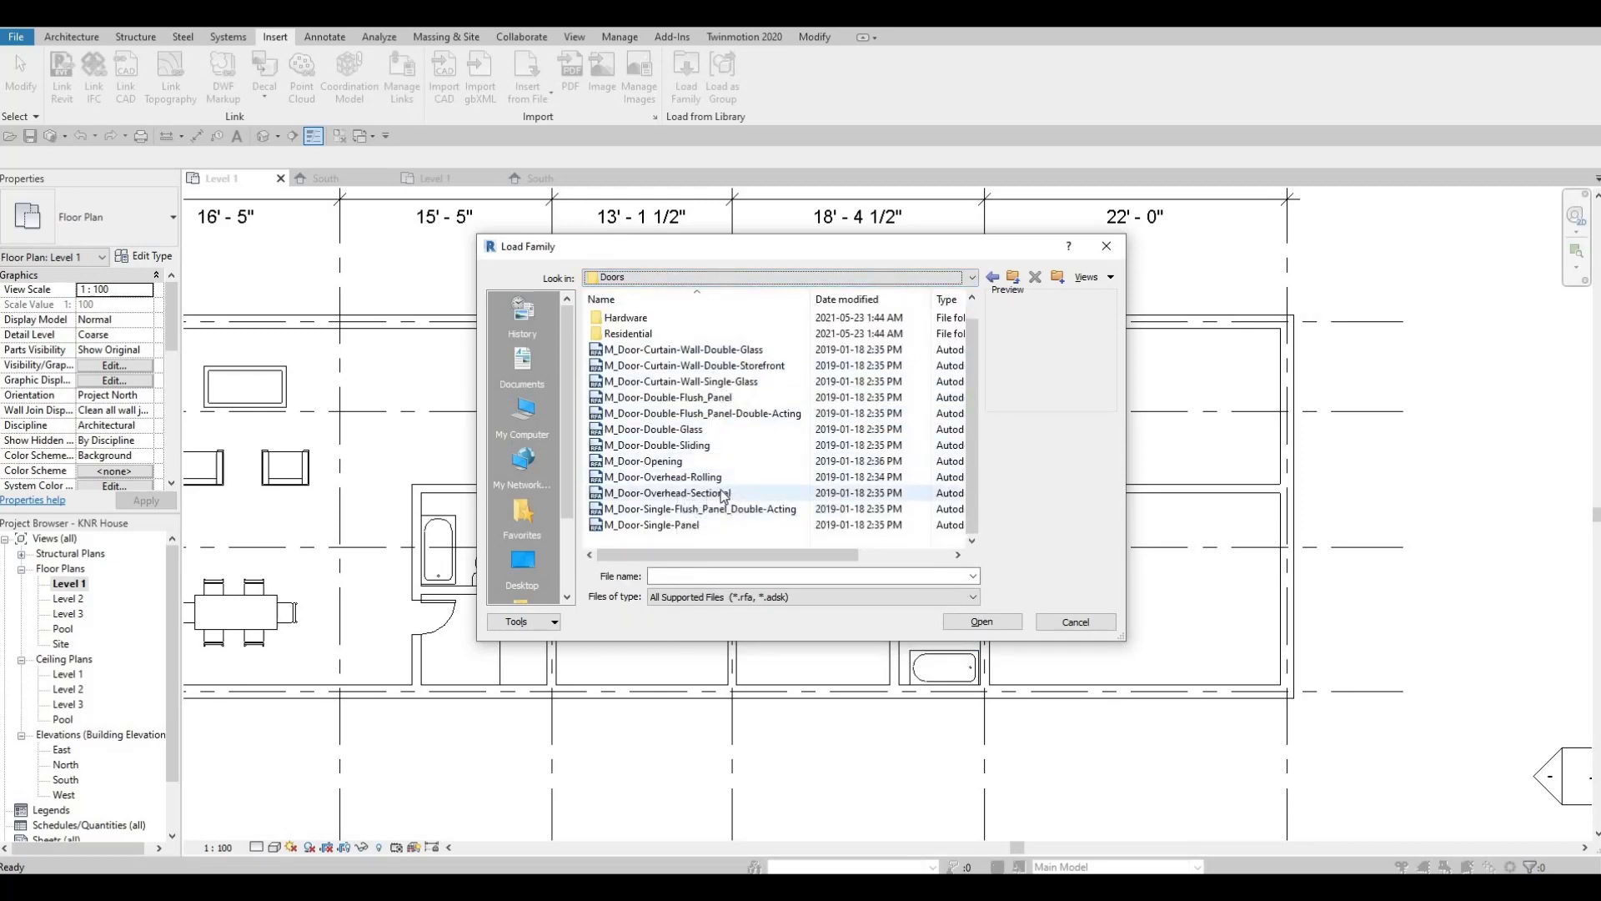
pyautogui.click(697, 494)
pyautogui.doubleClick(659, 334)
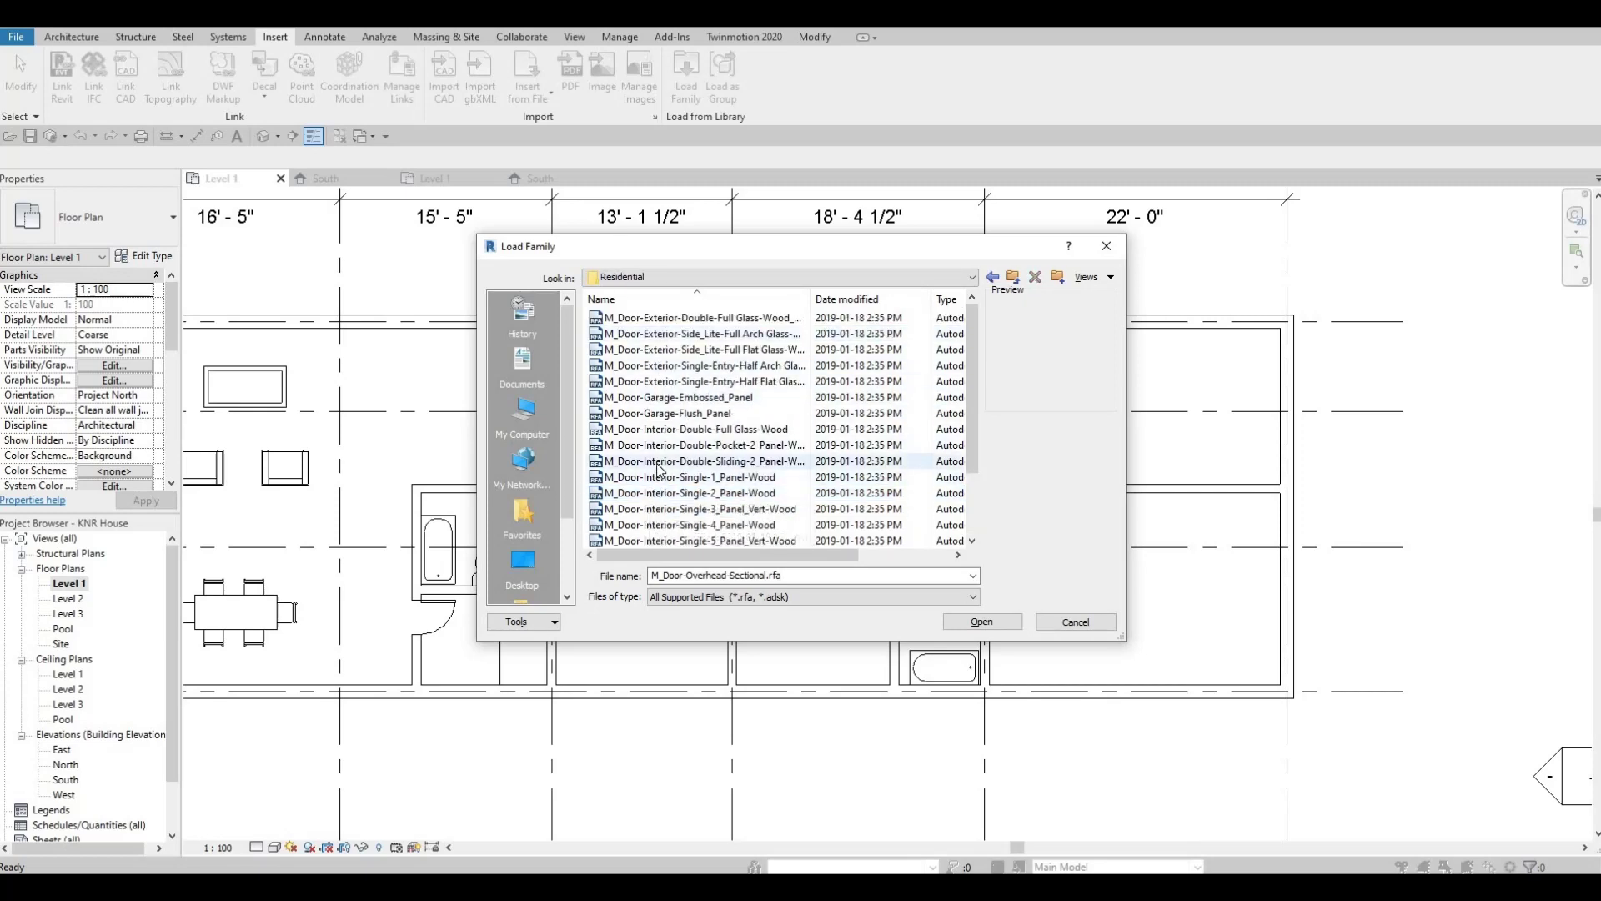
# Preview the residential door families and load M_Door-Garage-Embossed_Panel into the project.
pyautogui.scroll(-2, 667, 500)
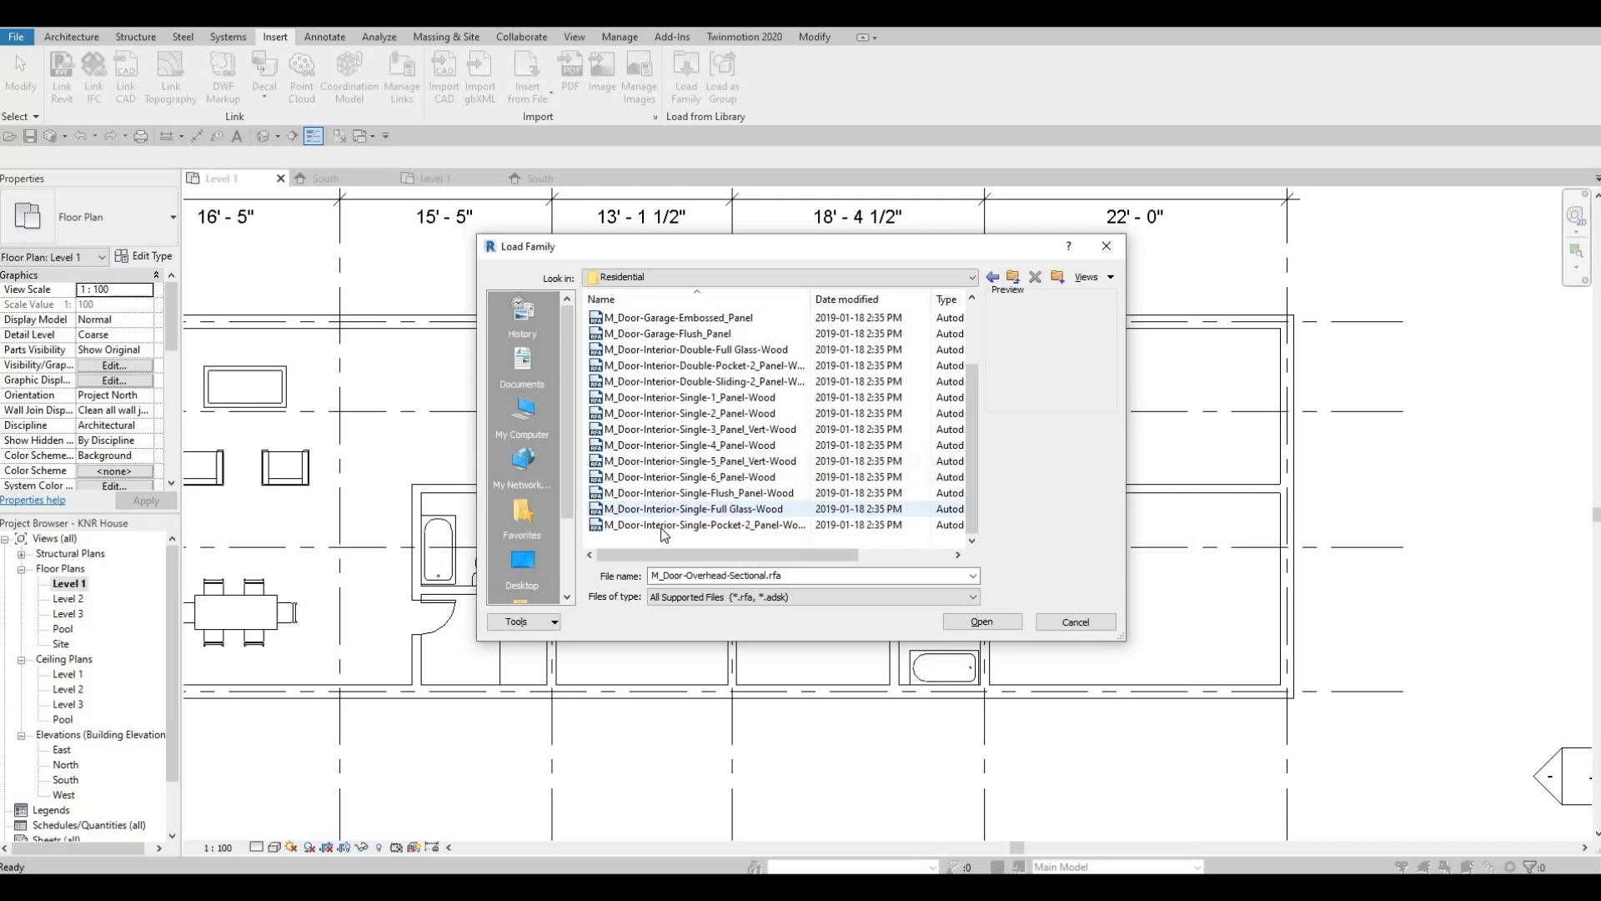
pyautogui.click(674, 525)
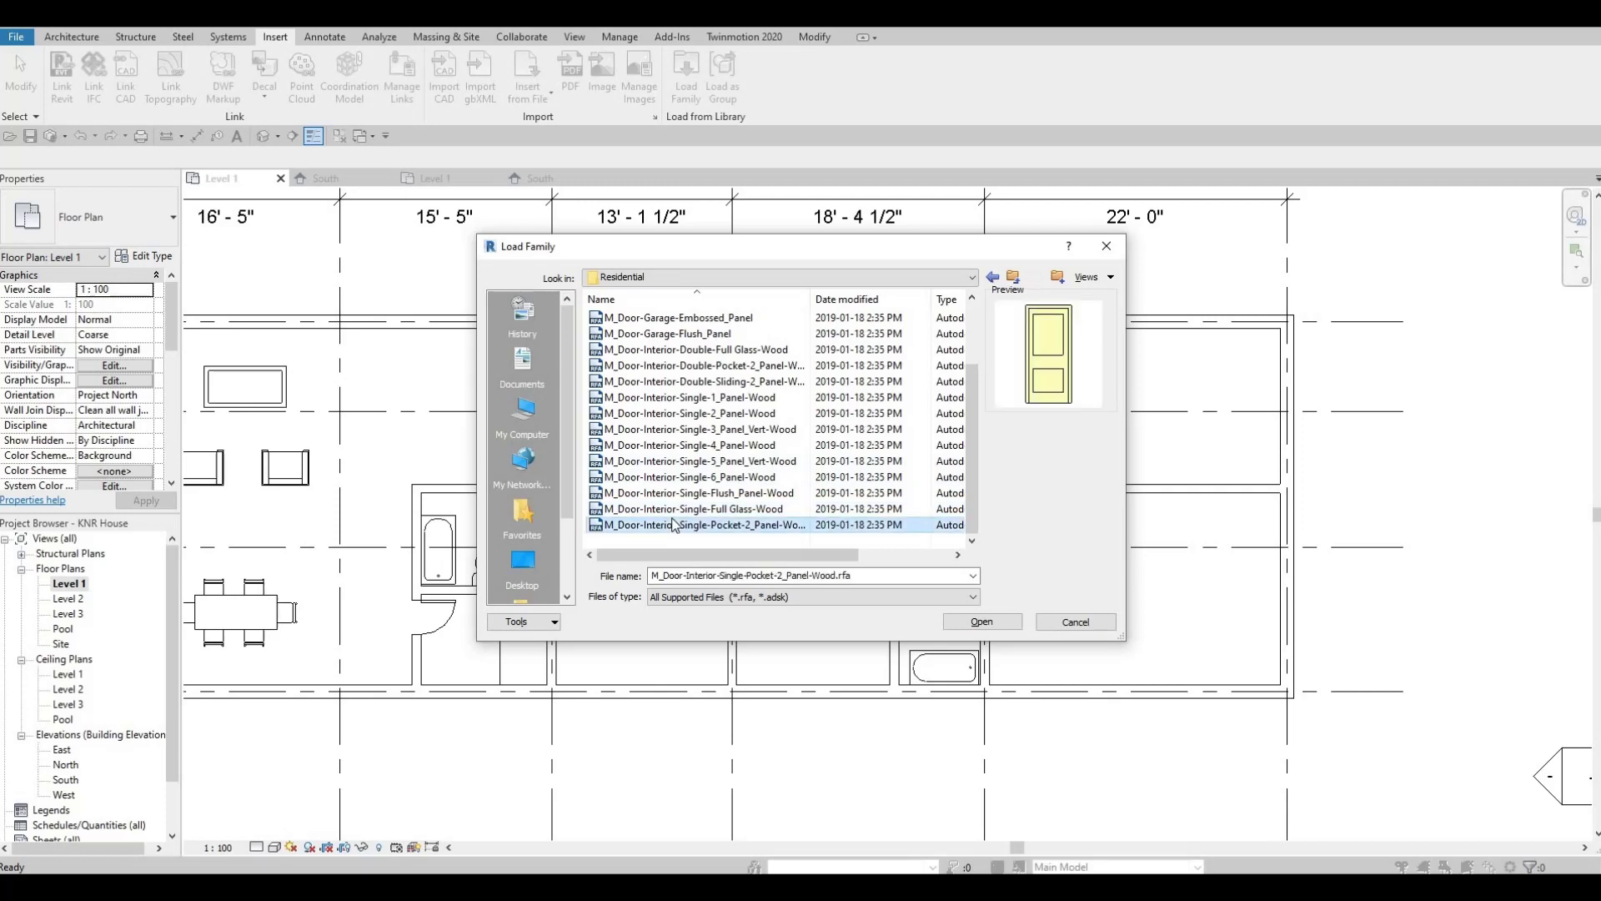
pyautogui.press('Up')
pyautogui.press('Up')
pyautogui.press('Up')
pyautogui.press('Up')
pyautogui.press('Up')
pyautogui.press('Up')
pyautogui.press('Up')
pyautogui.press('Up')
pyautogui.press('Up')
pyautogui.press('Up')
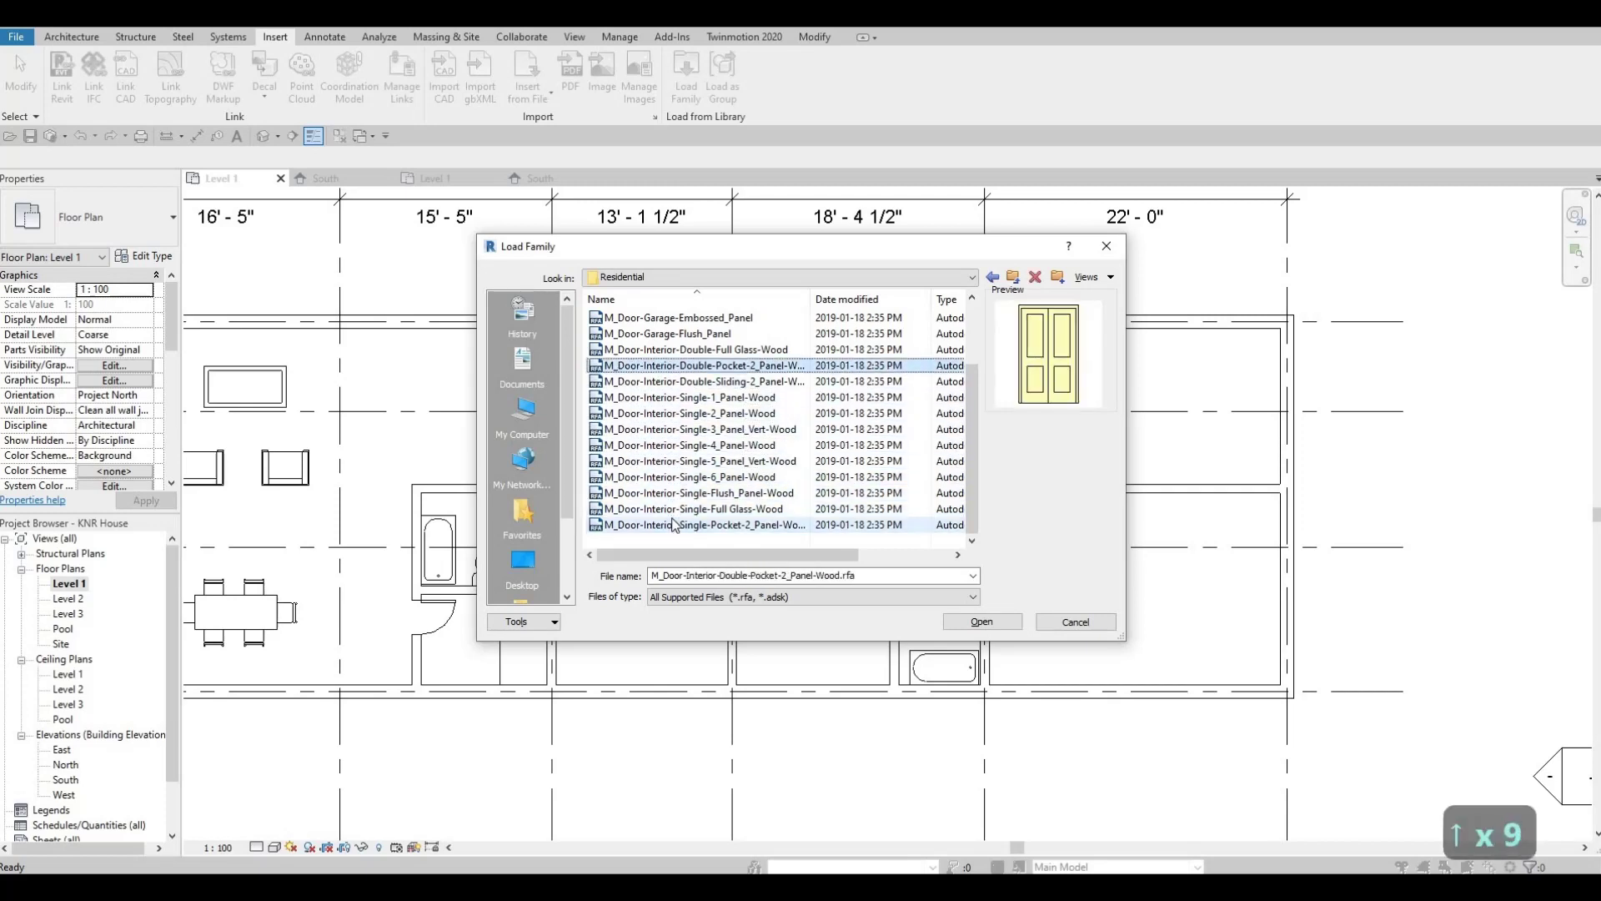
pyautogui.press('Up')
pyautogui.press('Up')
pyautogui.press('Up')
pyautogui.press('Down')
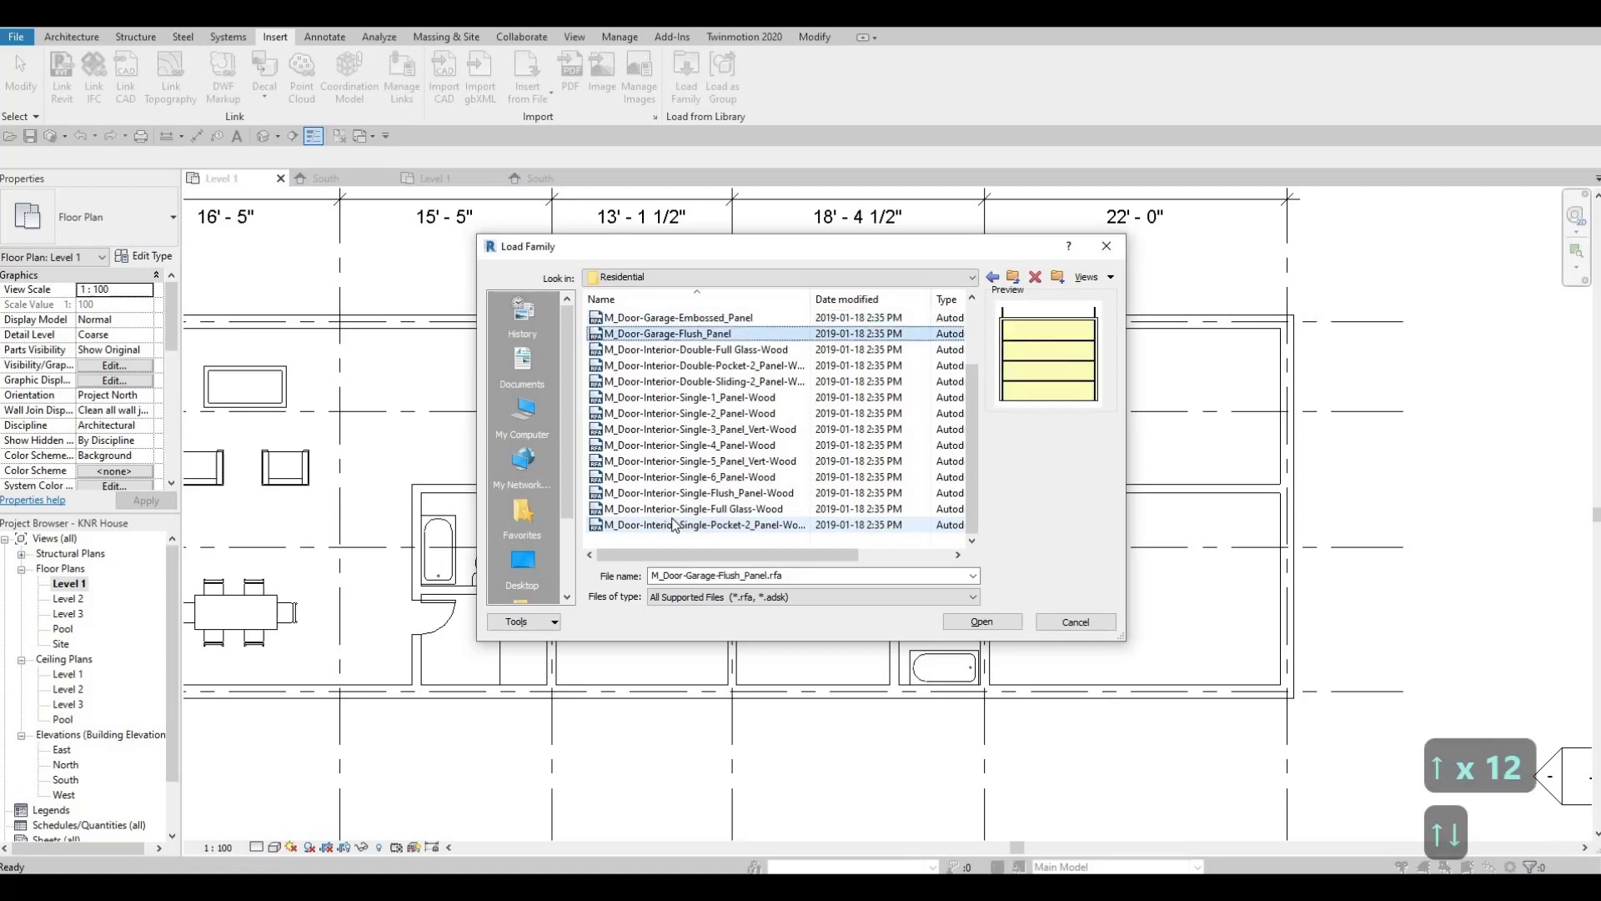
pyautogui.press('Up')
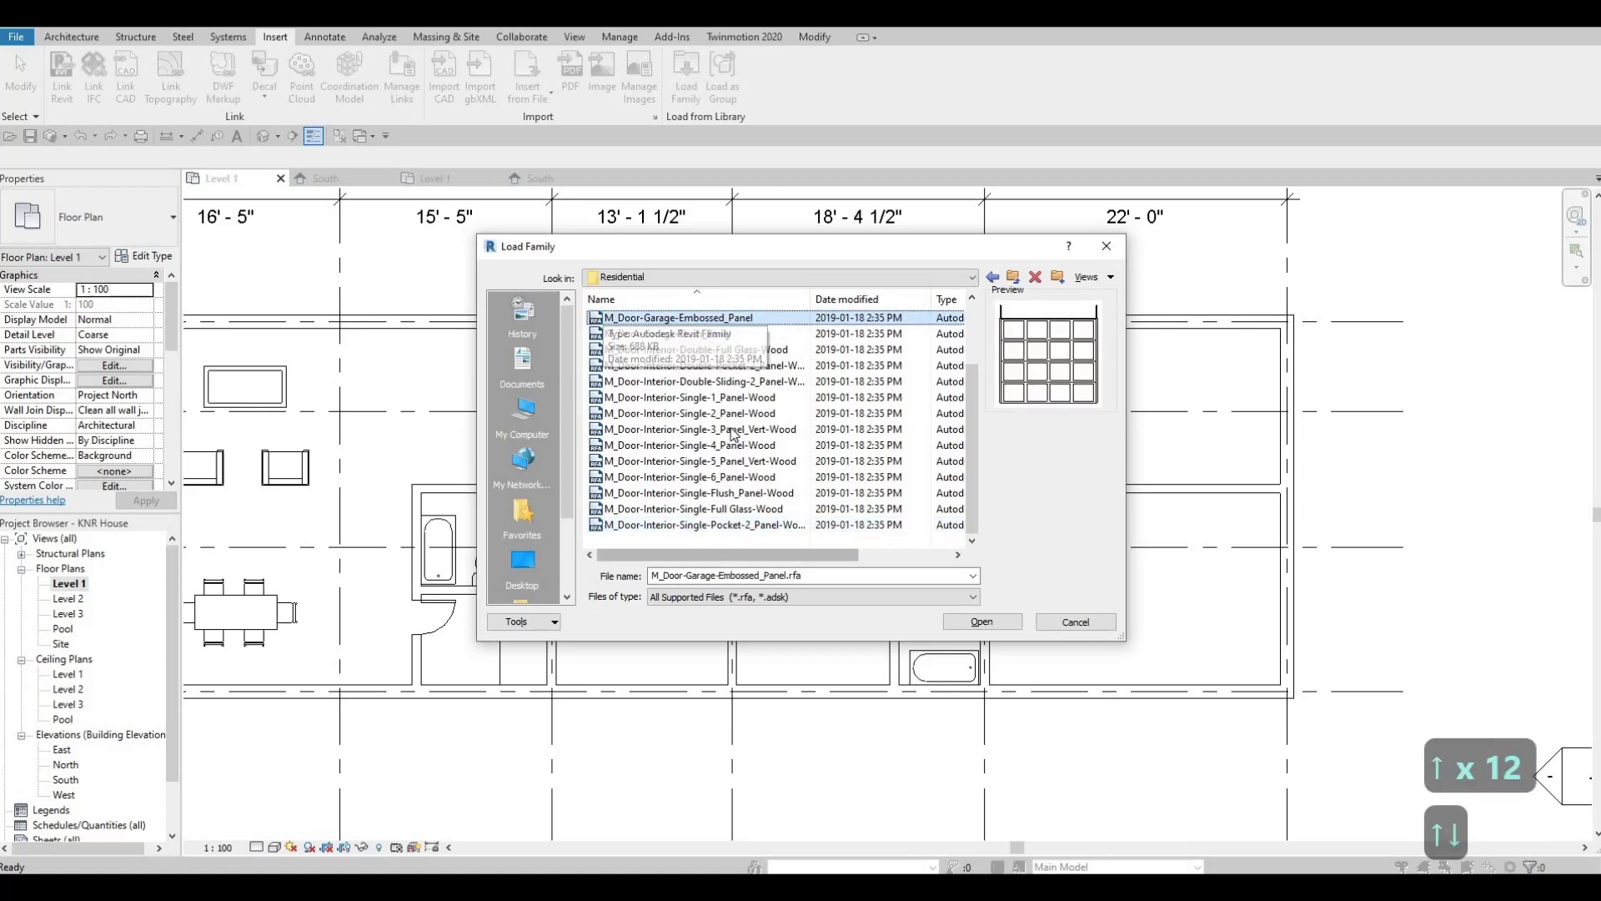
pyautogui.scroll(2, 699, 419)
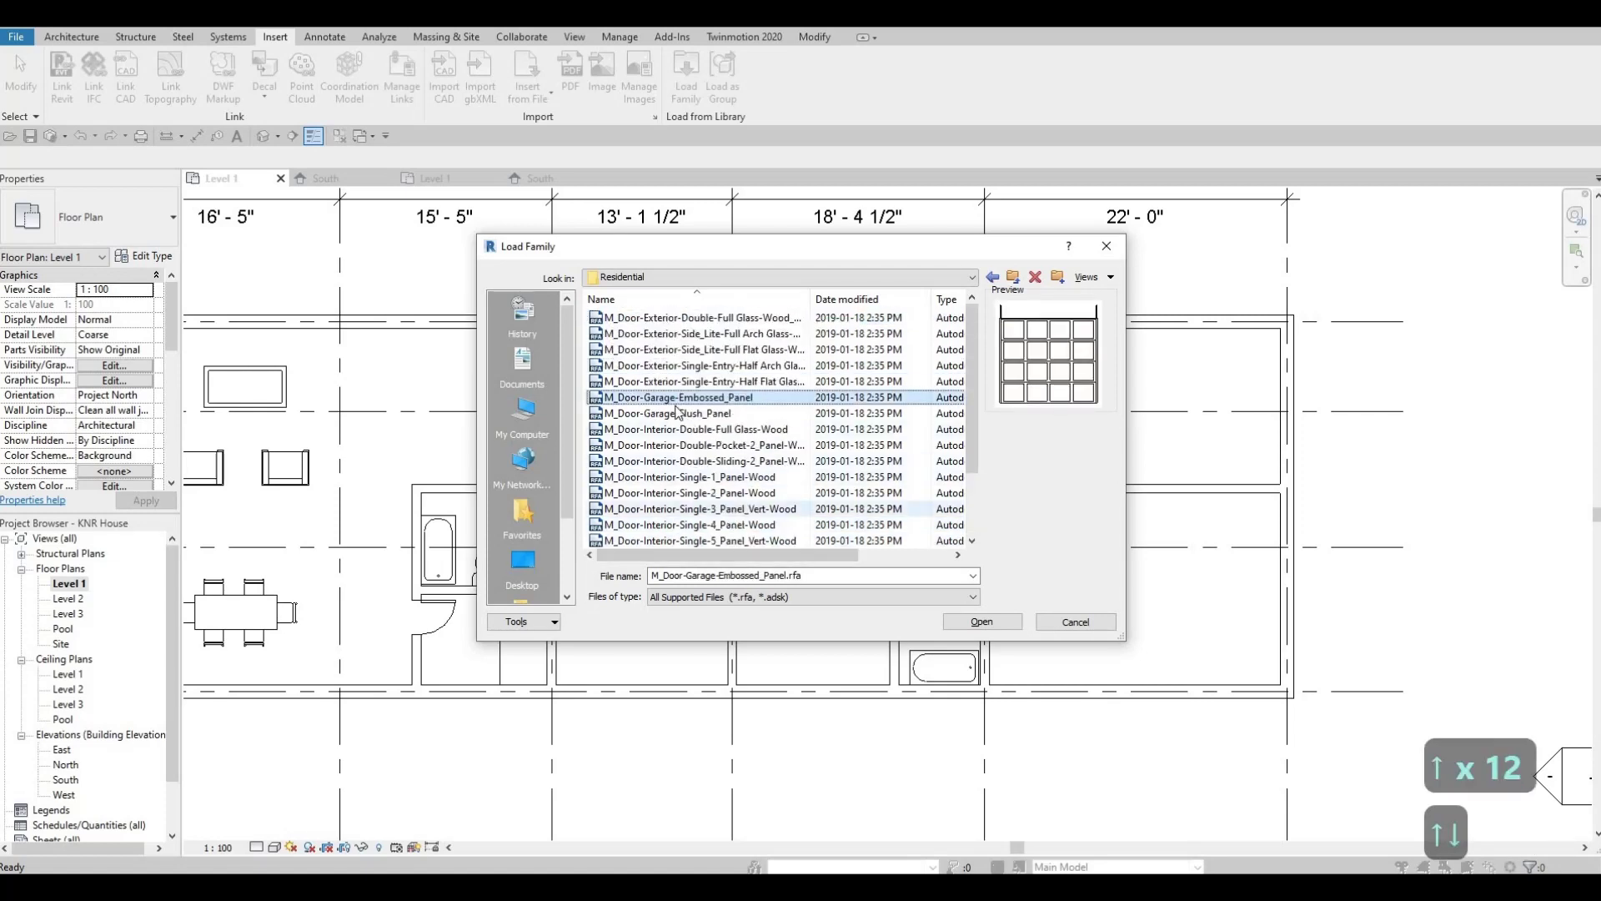
pyautogui.click(982, 619)
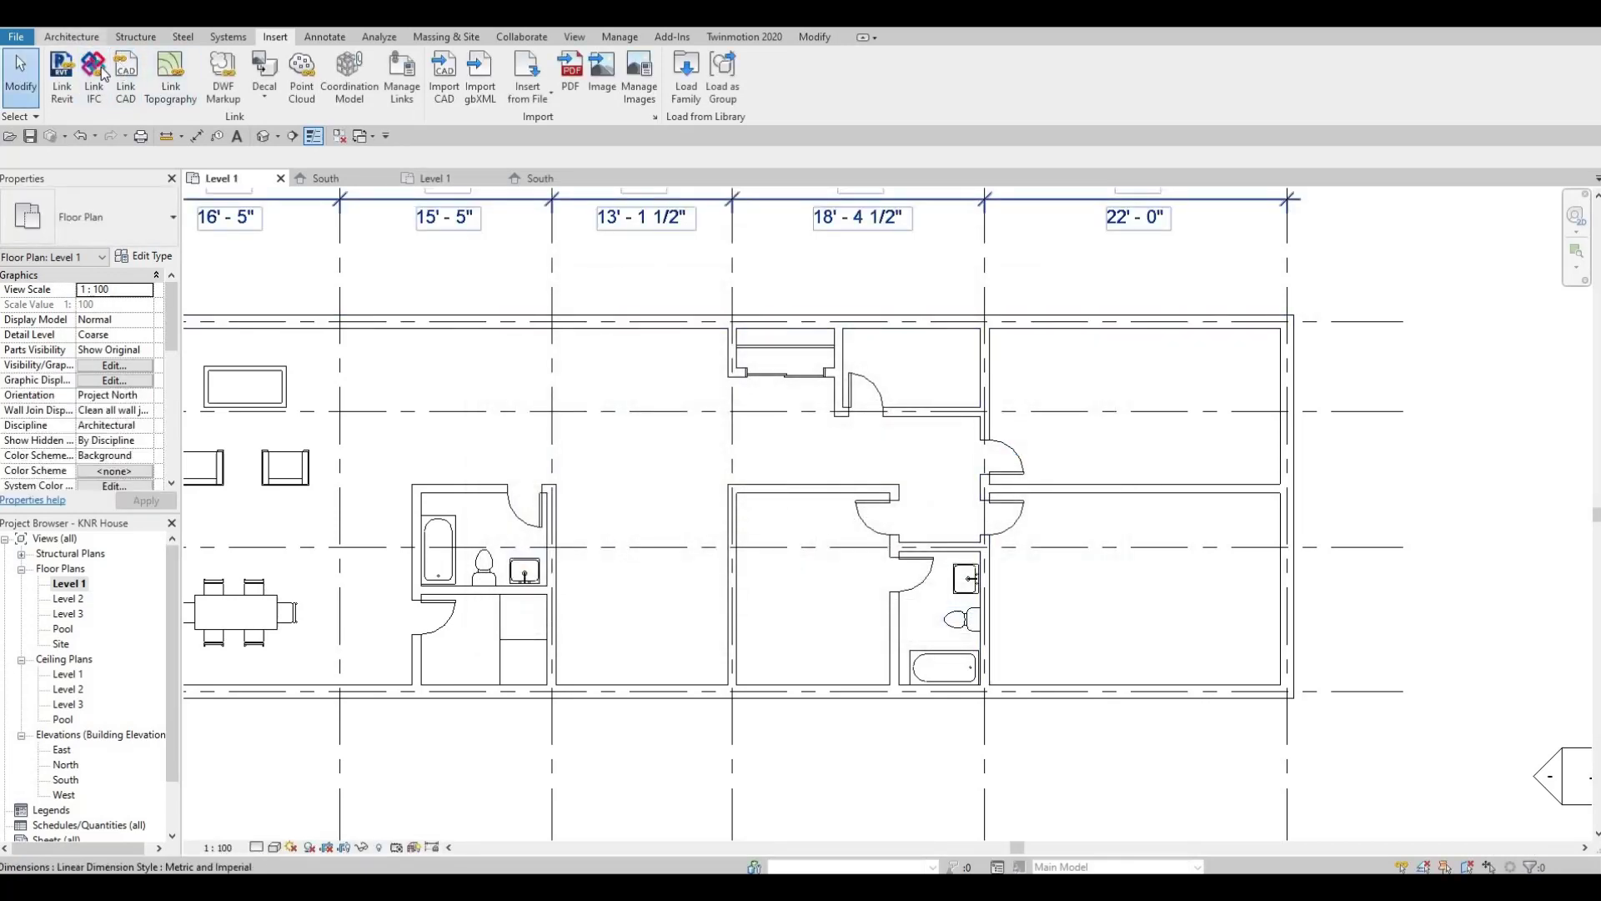
# Place two 2400 x 2100mm M_Door-Garage-Embossed_Panel doors in the upper exterior wall between grids 6 and 7, each centred 1800 mm from the nearest side.
pyautogui.click(79, 39)
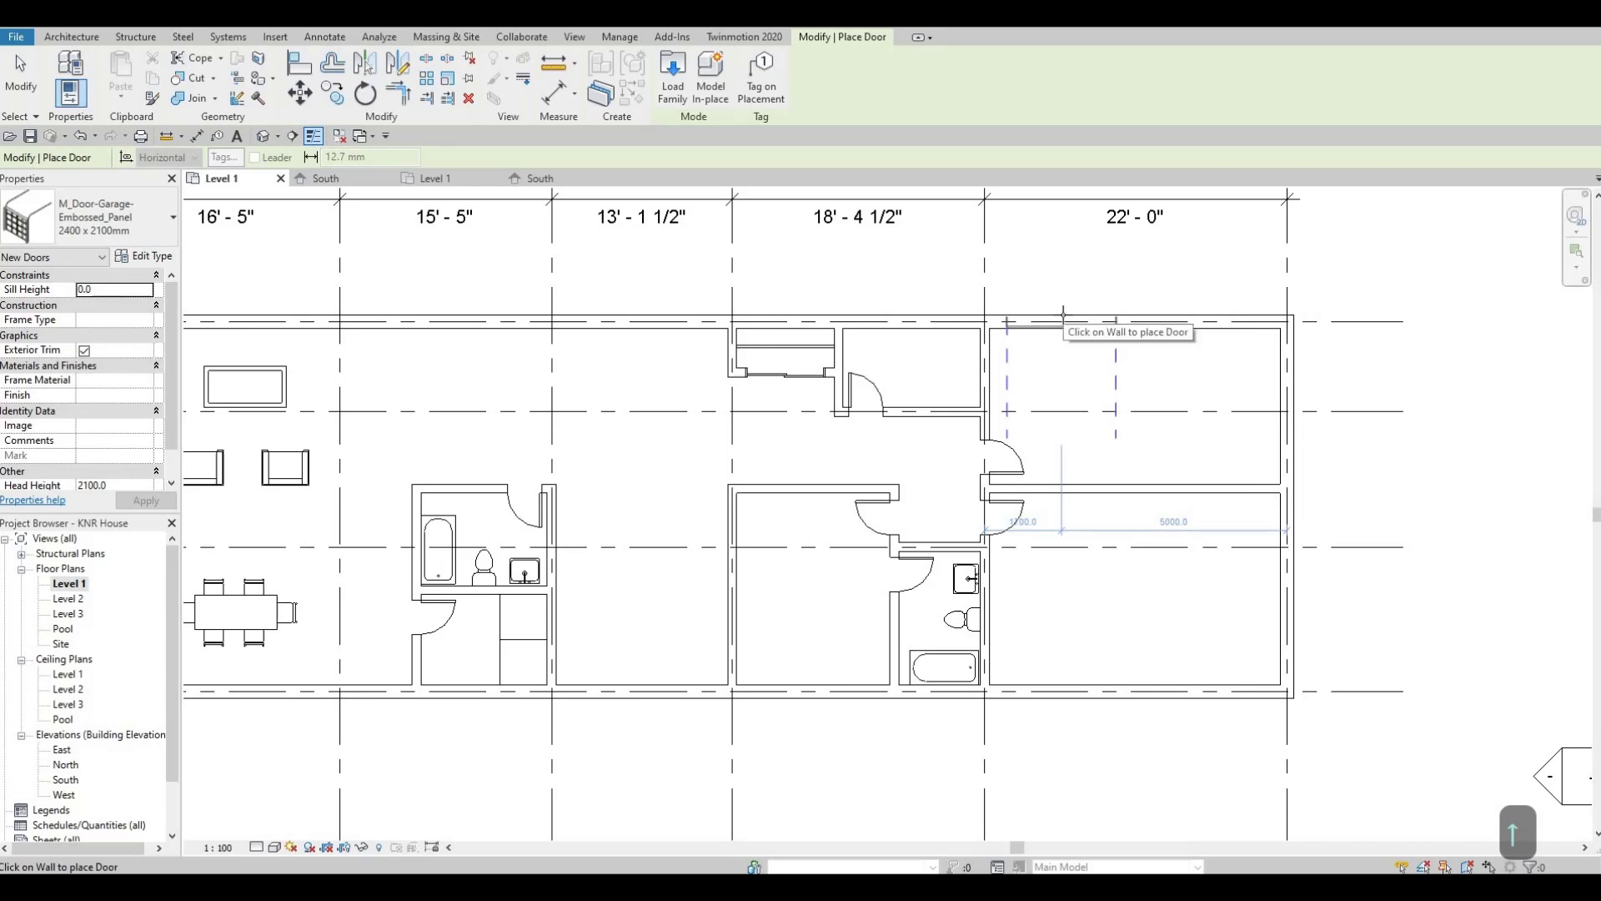
pyautogui.click(1114, 312)
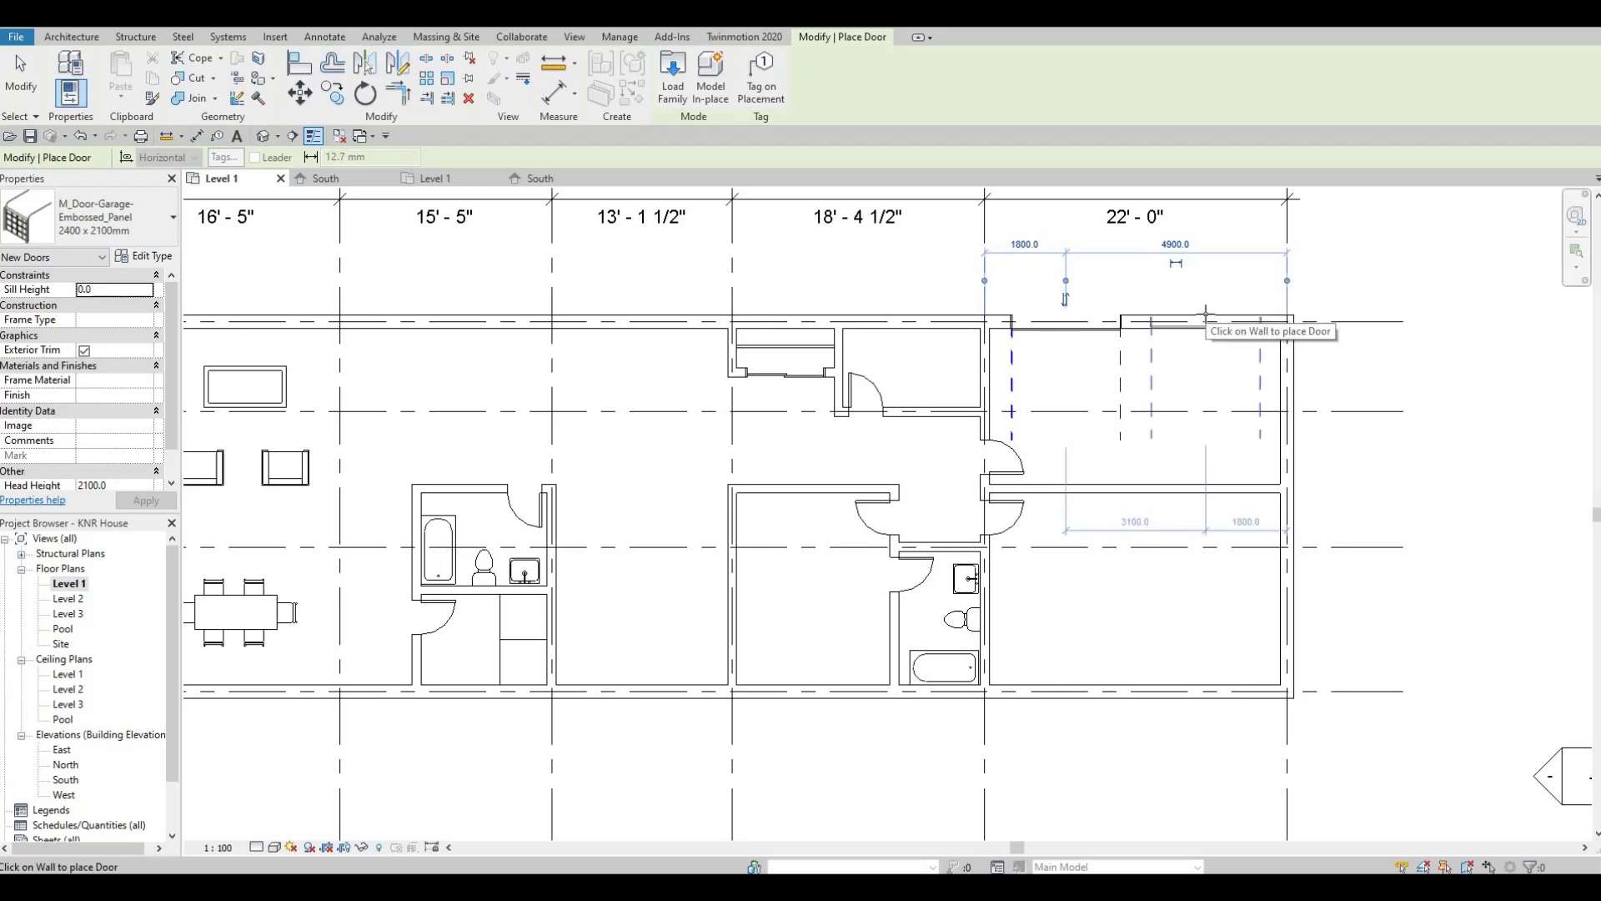
pyautogui.press('Escape')
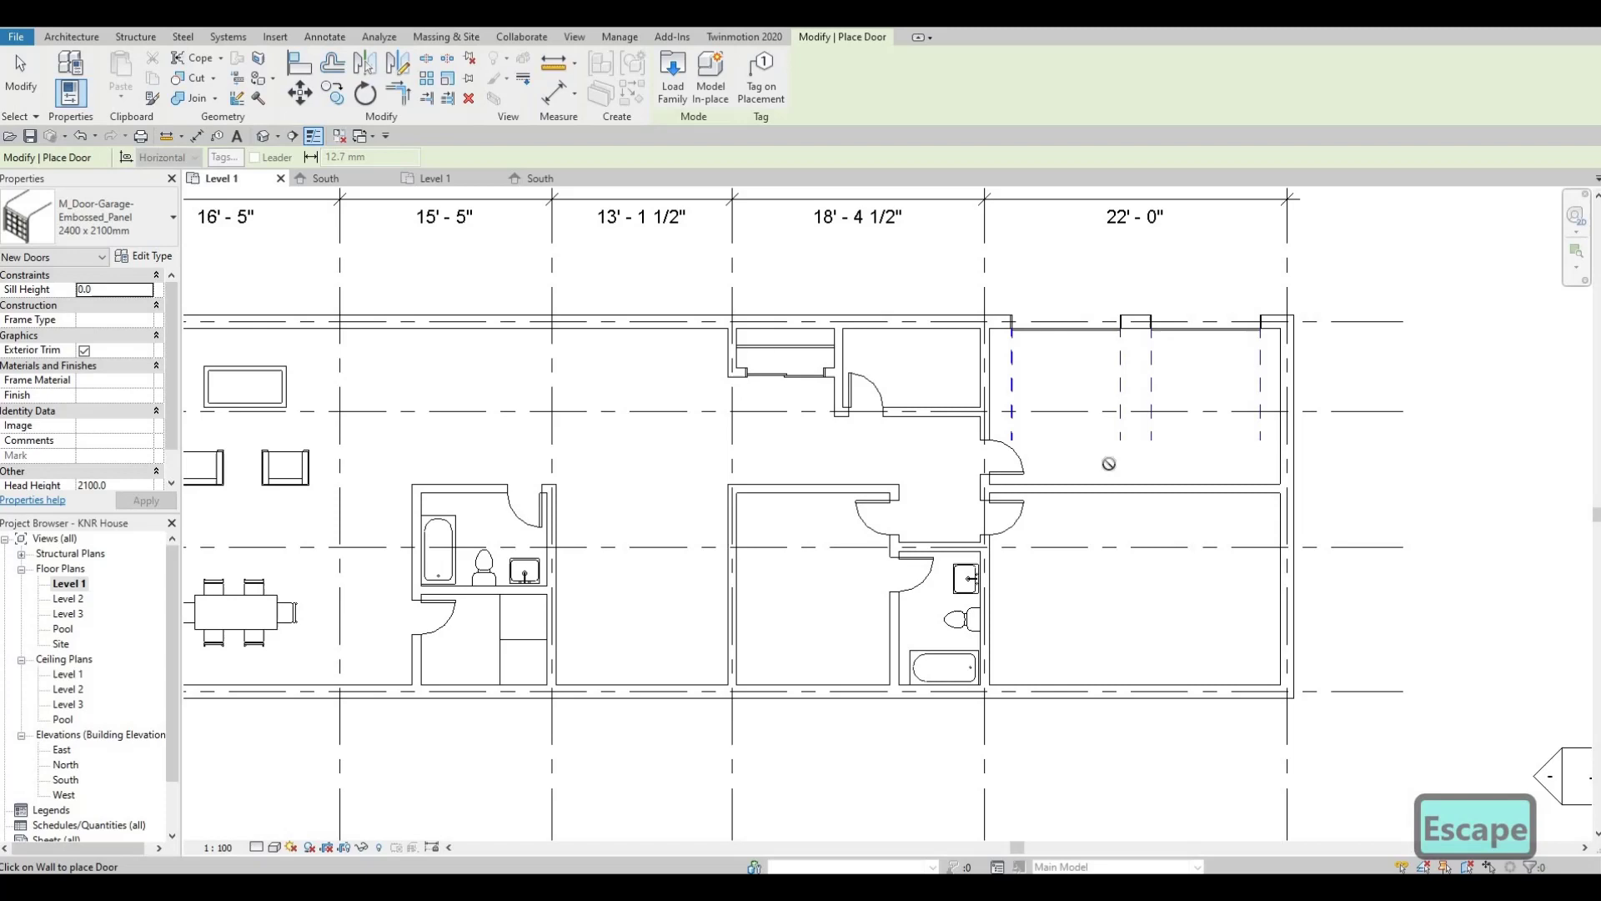
pyautogui.scroll(-2, 1084, 433)
pyautogui.scroll(2, 1080, 427)
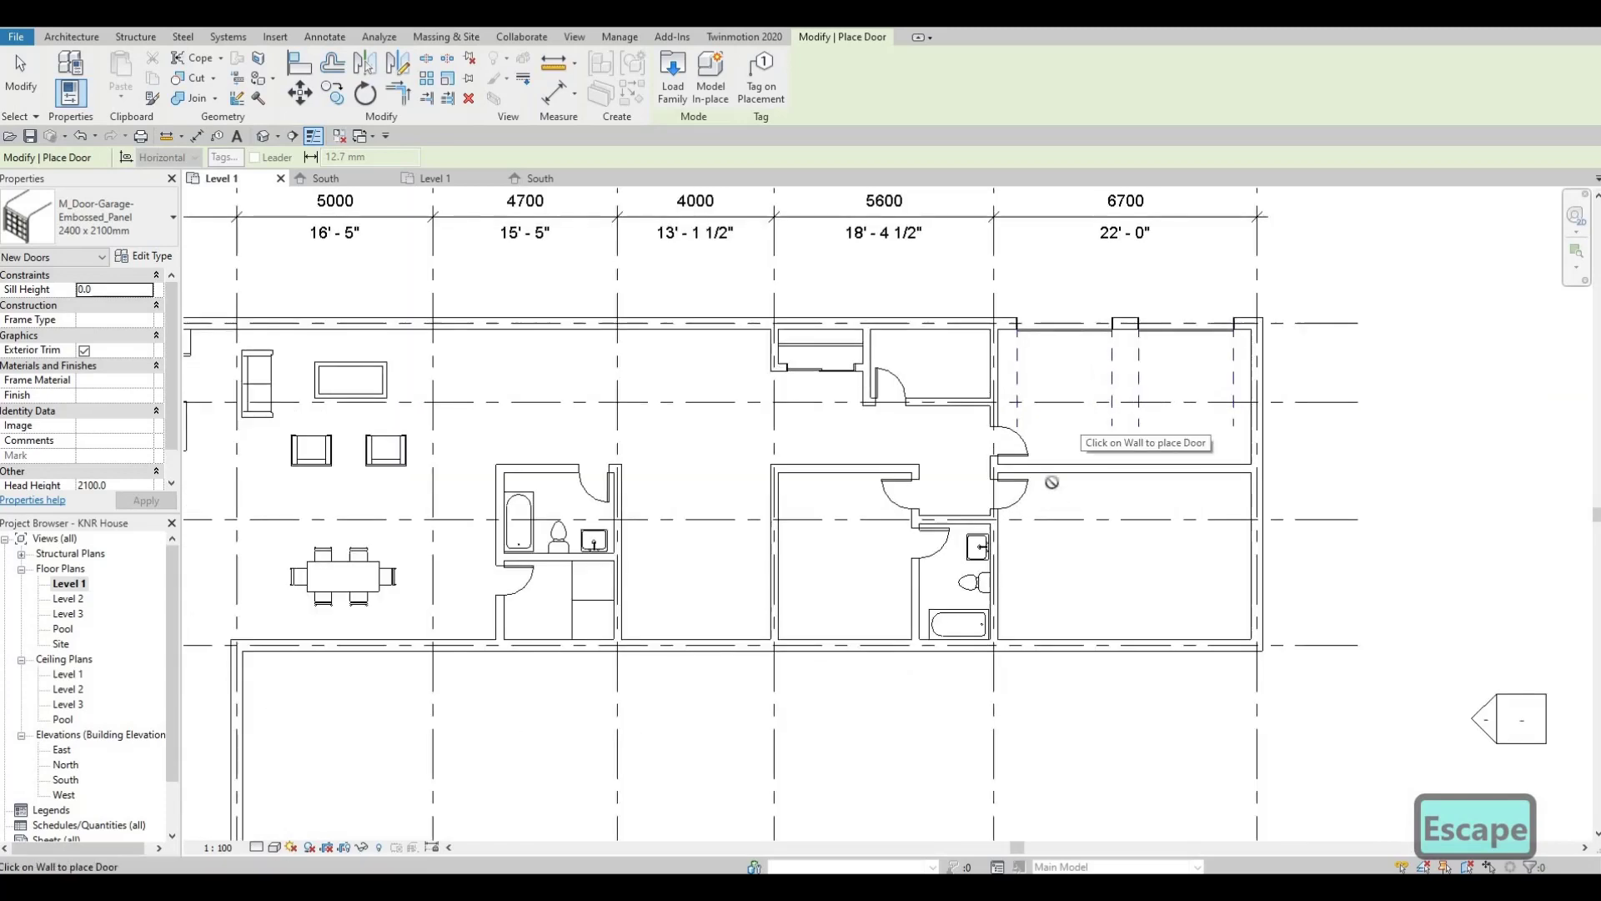
pyautogui.scroll(1, 1054, 425)
pyautogui.press('Escape')
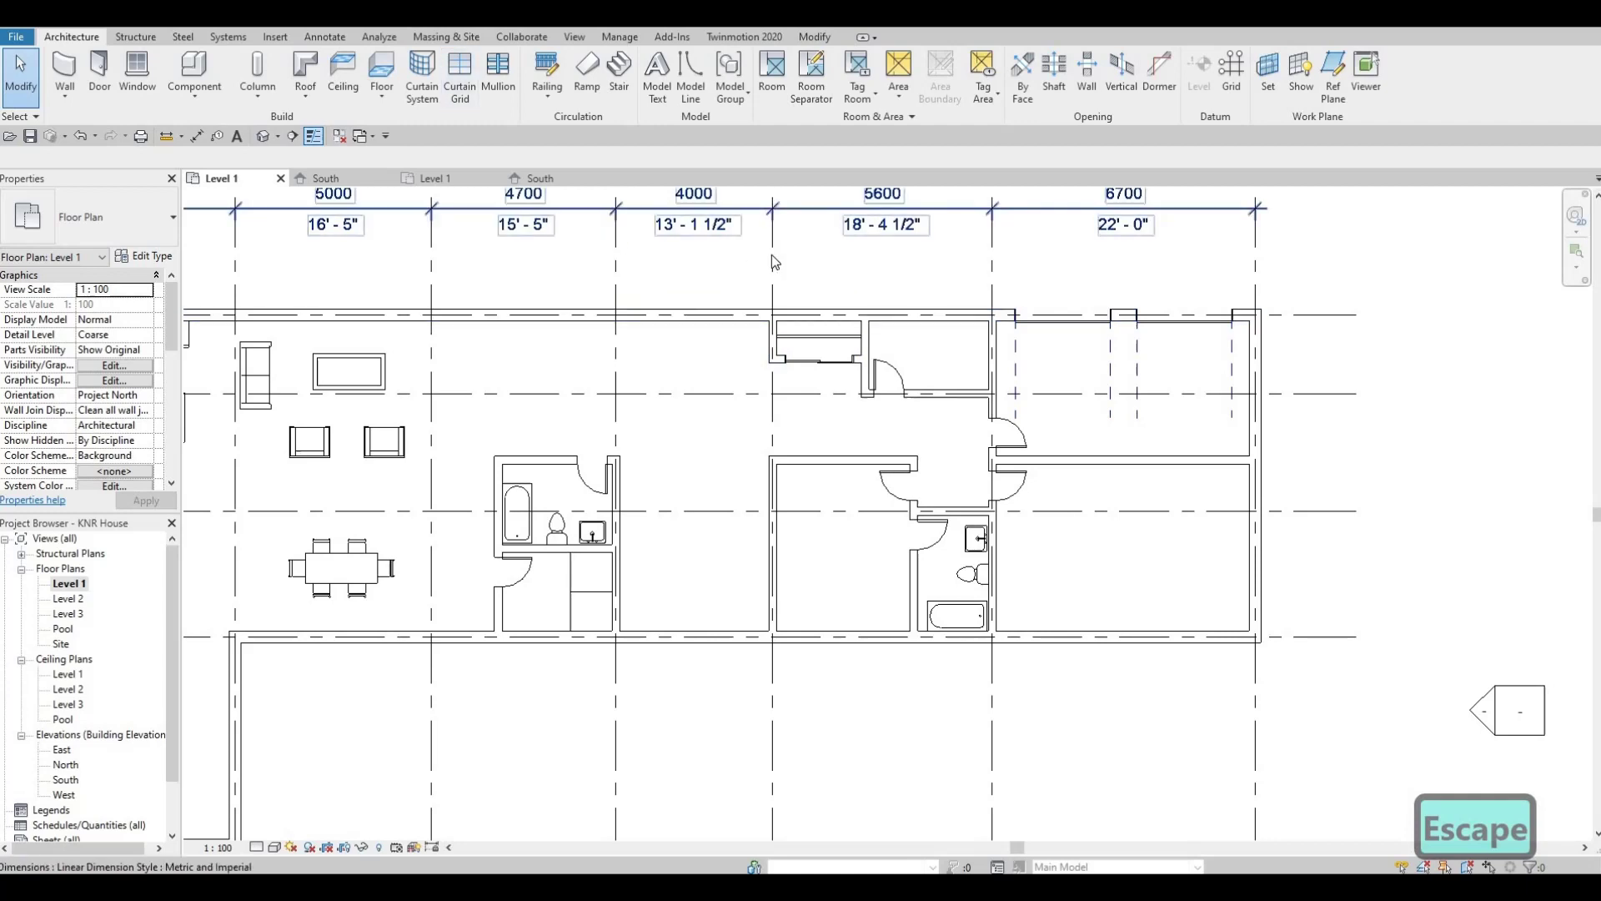
# Place another 1830 x 0610mm M_Credenza against the upper exterior wall, its left end aligned with the bathroom's left wall near grid 3.
pyautogui.scroll(-3, 826, 313)
pyautogui.moveTo(777, 405); pyautogui.dragTo(778, 414, button='middle')
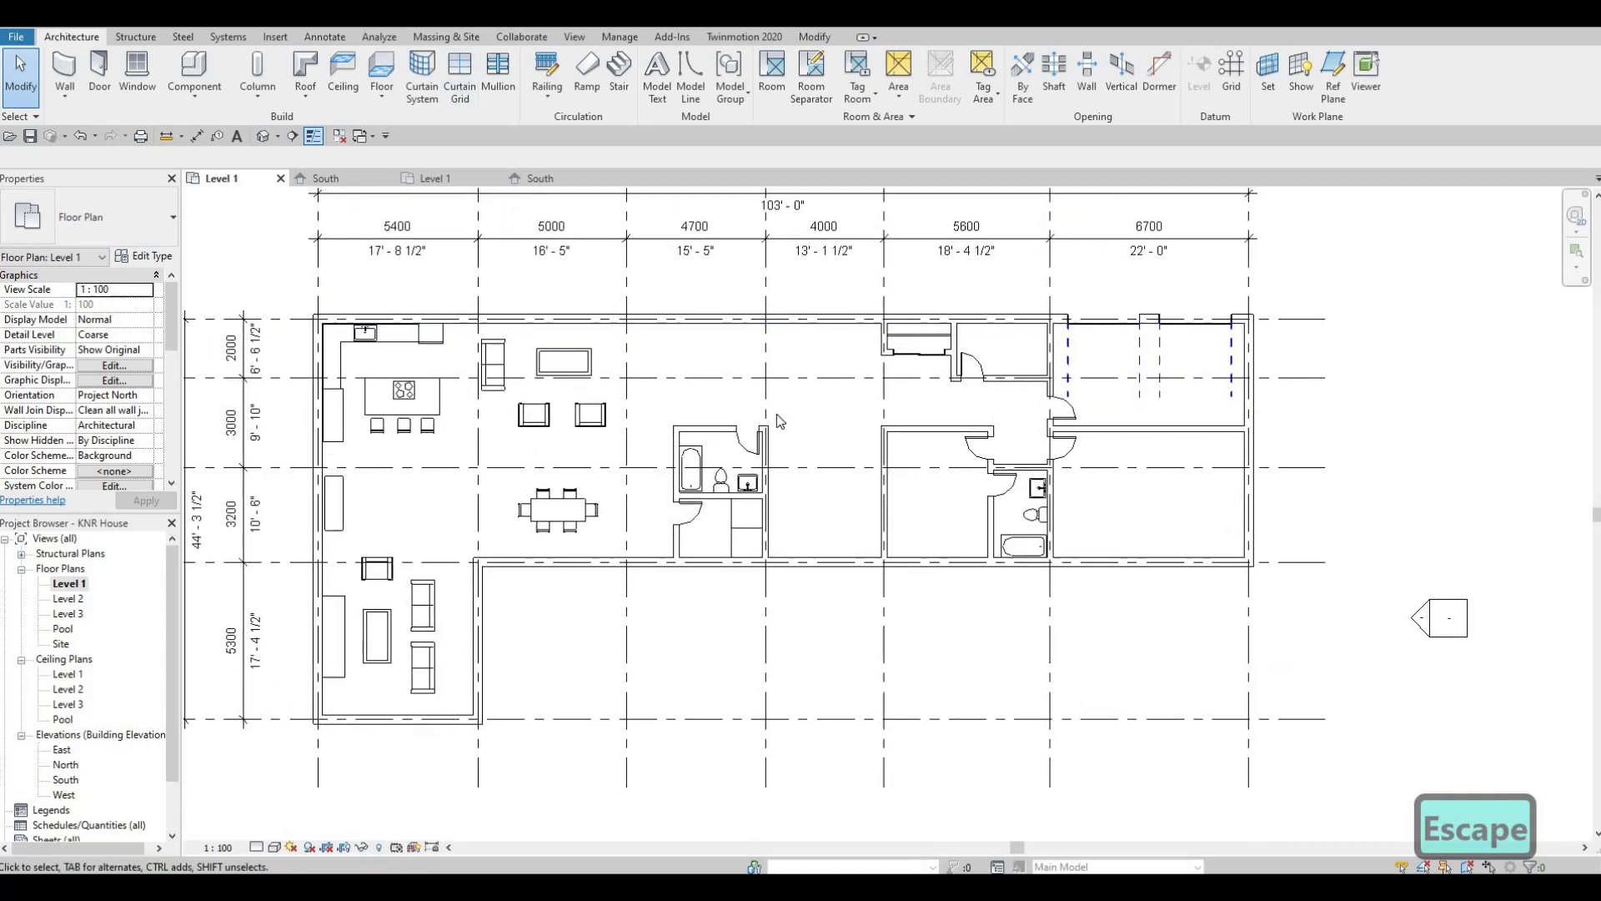
pyautogui.press('F1')
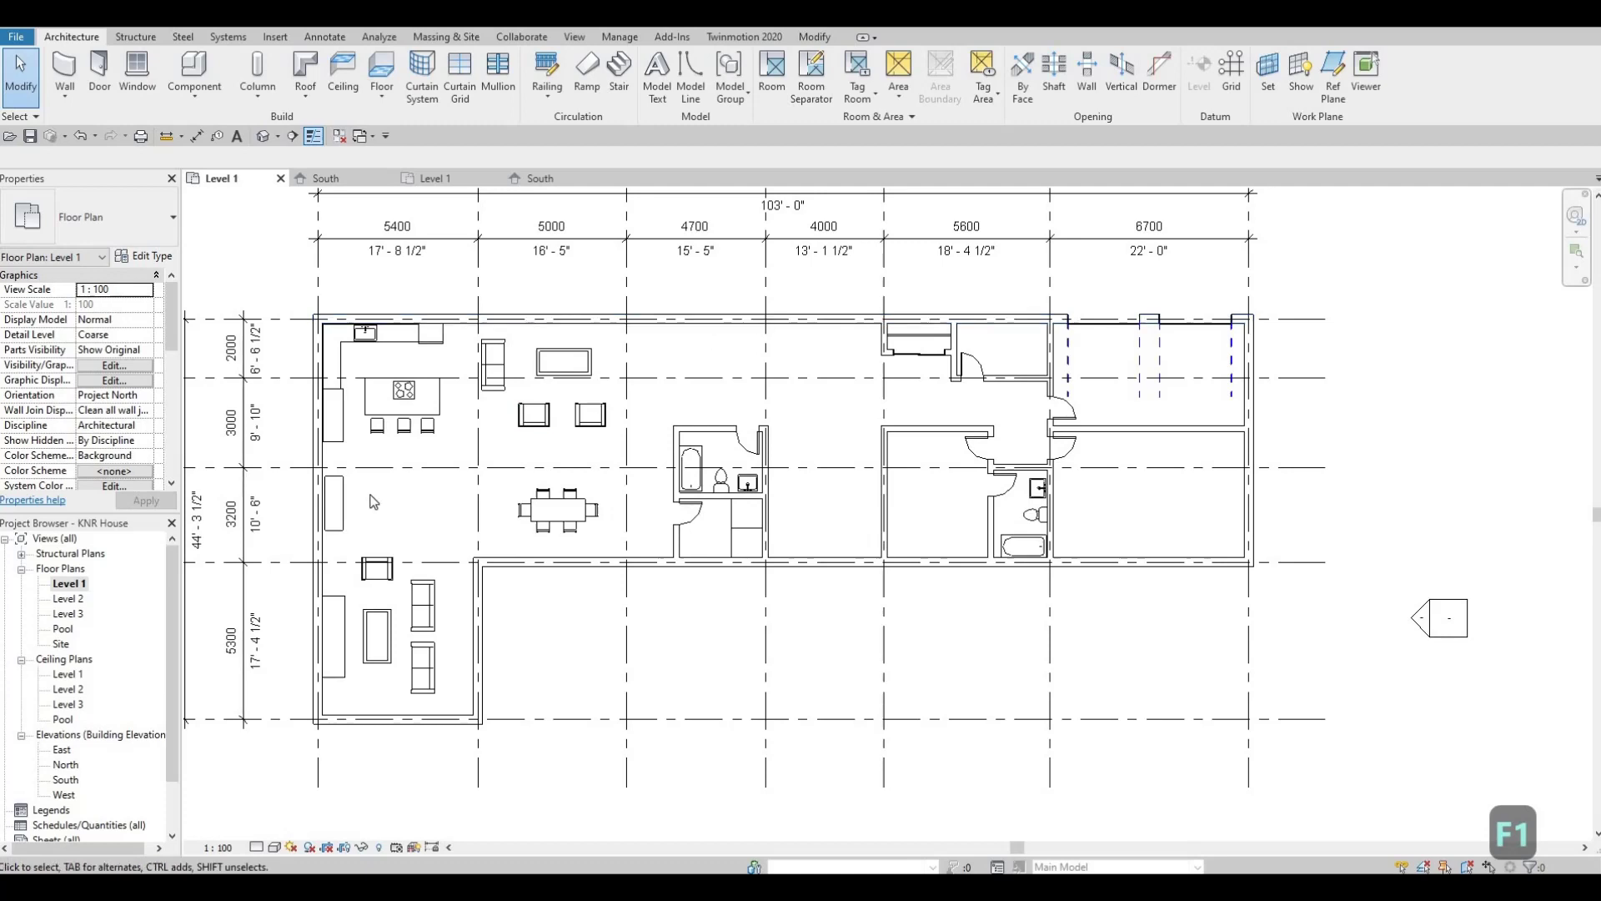
pyautogui.click(261, 323)
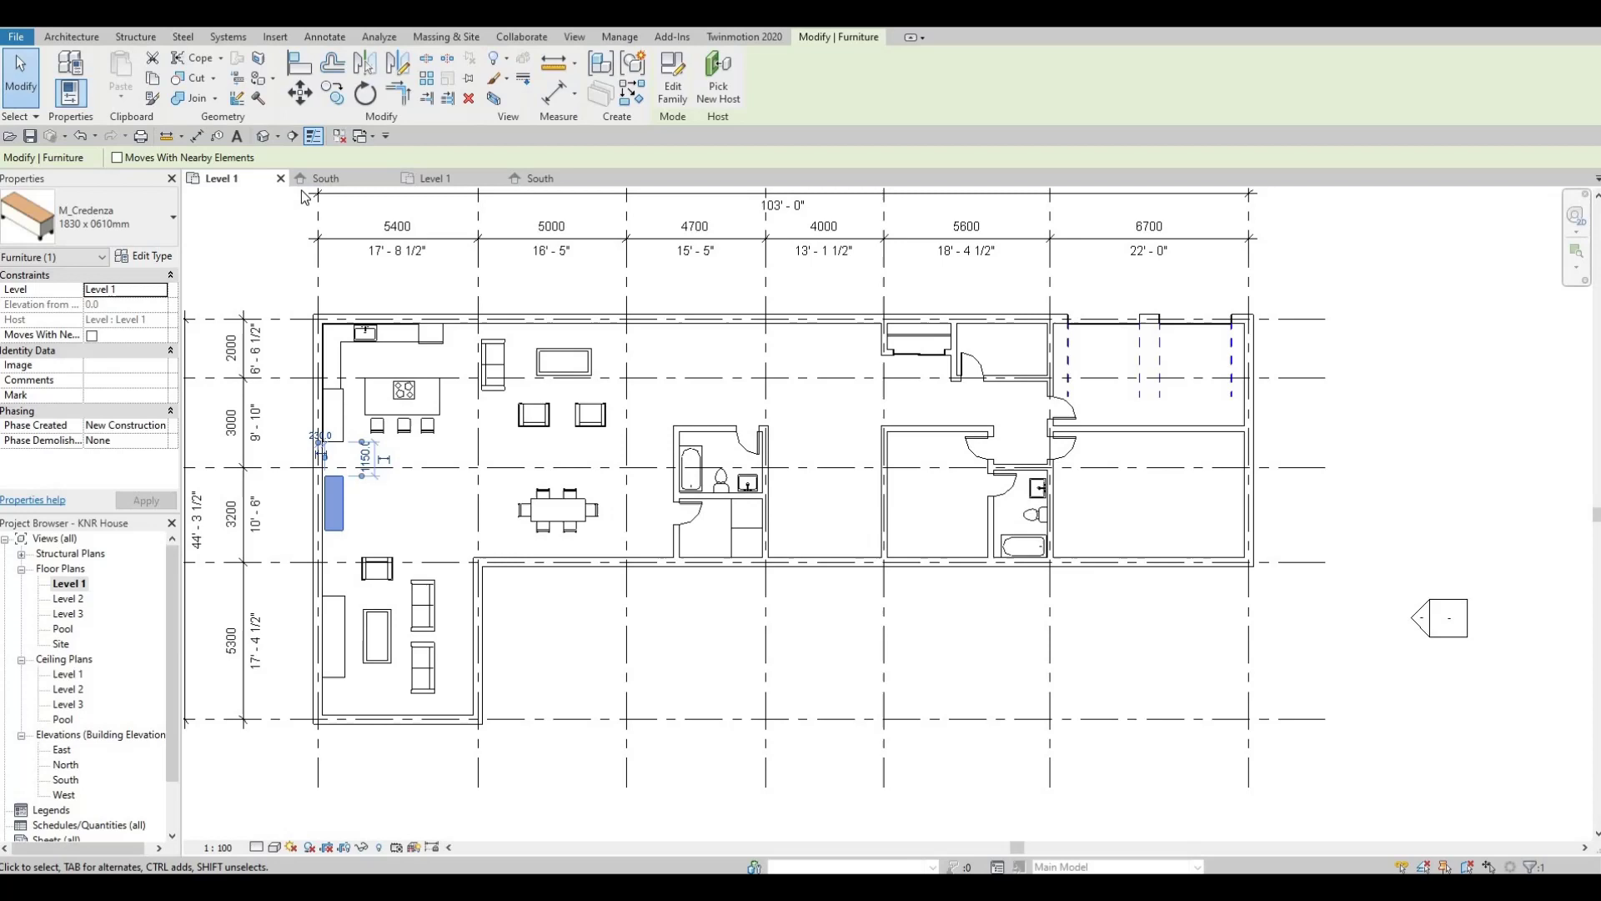
pyautogui.press('c')
pyautogui.press('s')
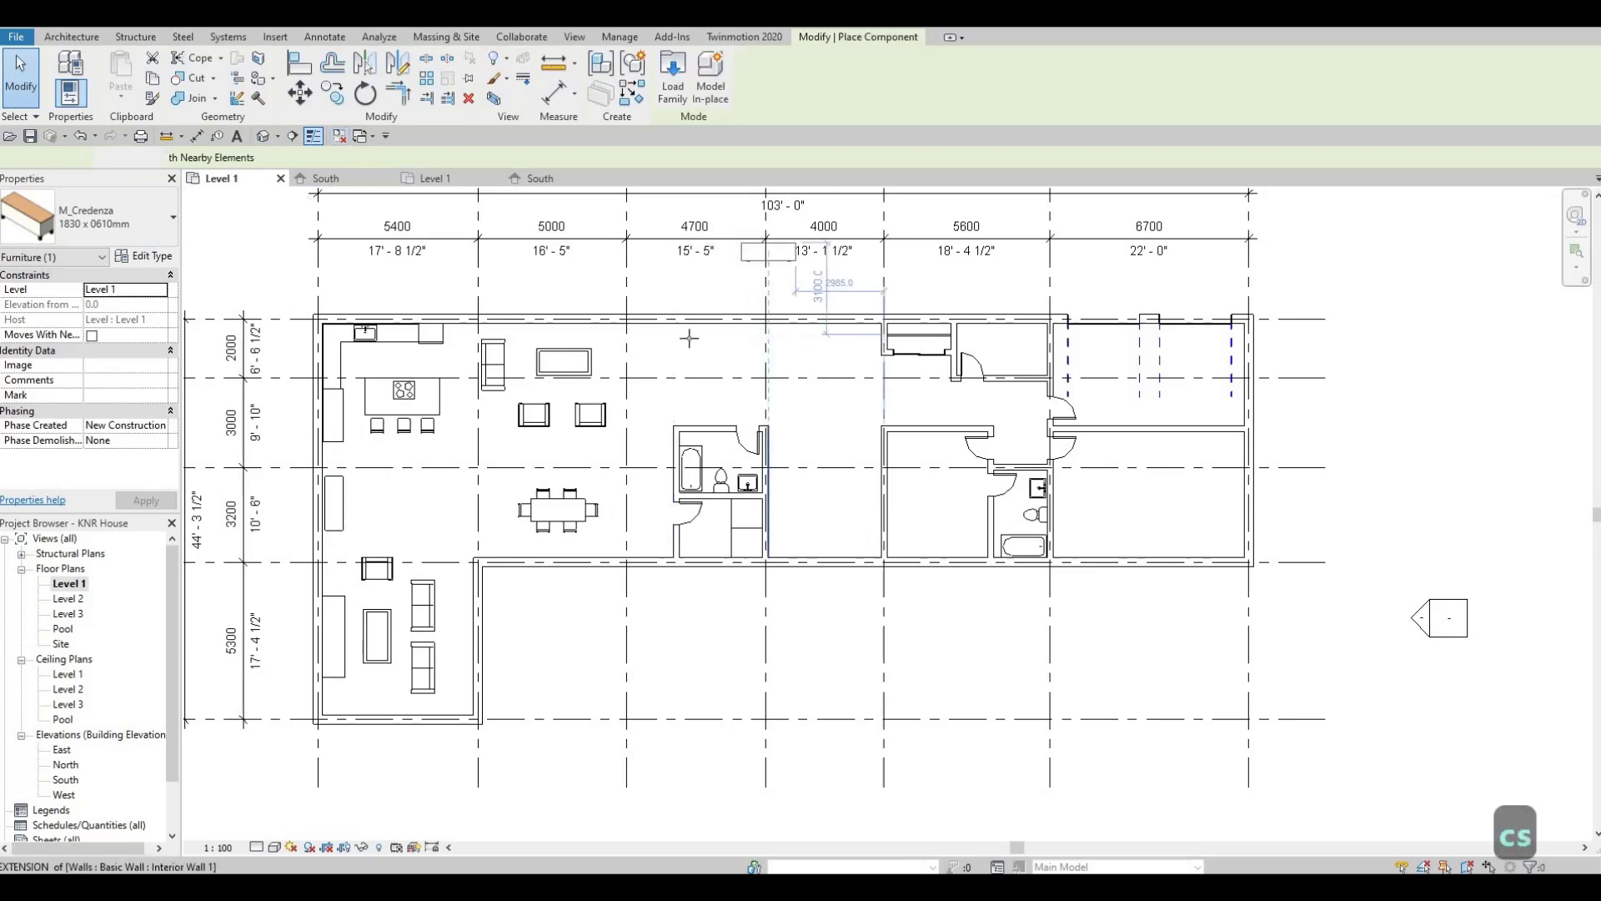
pyautogui.scroll(3, 695, 332)
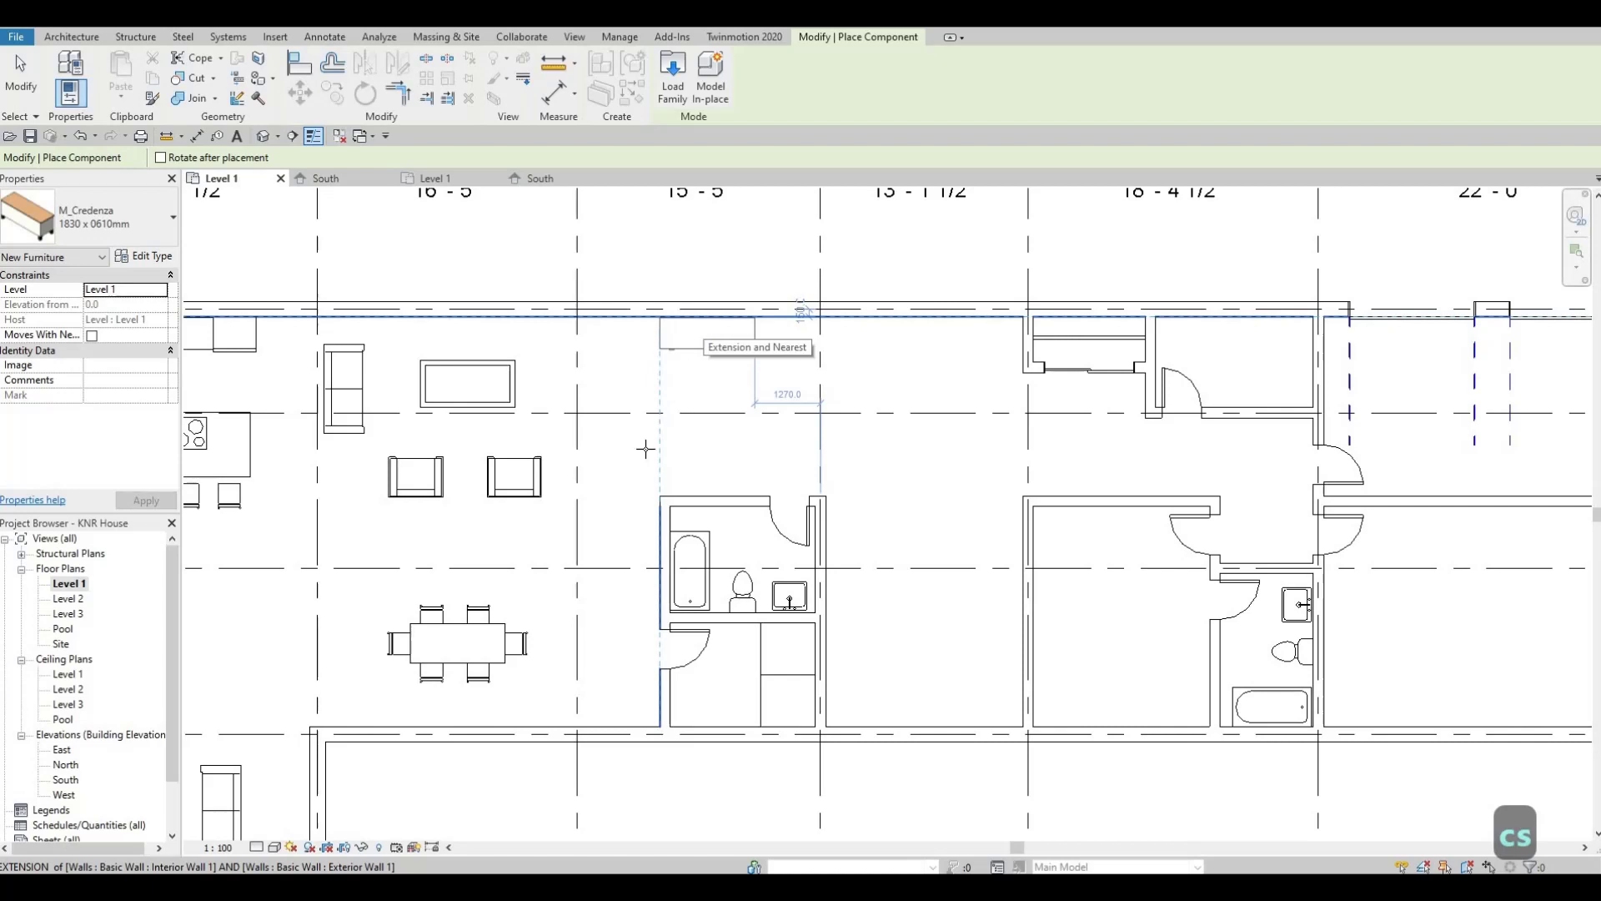
pyautogui.press('Escape')
pyautogui.scroll(-4, 645, 449)
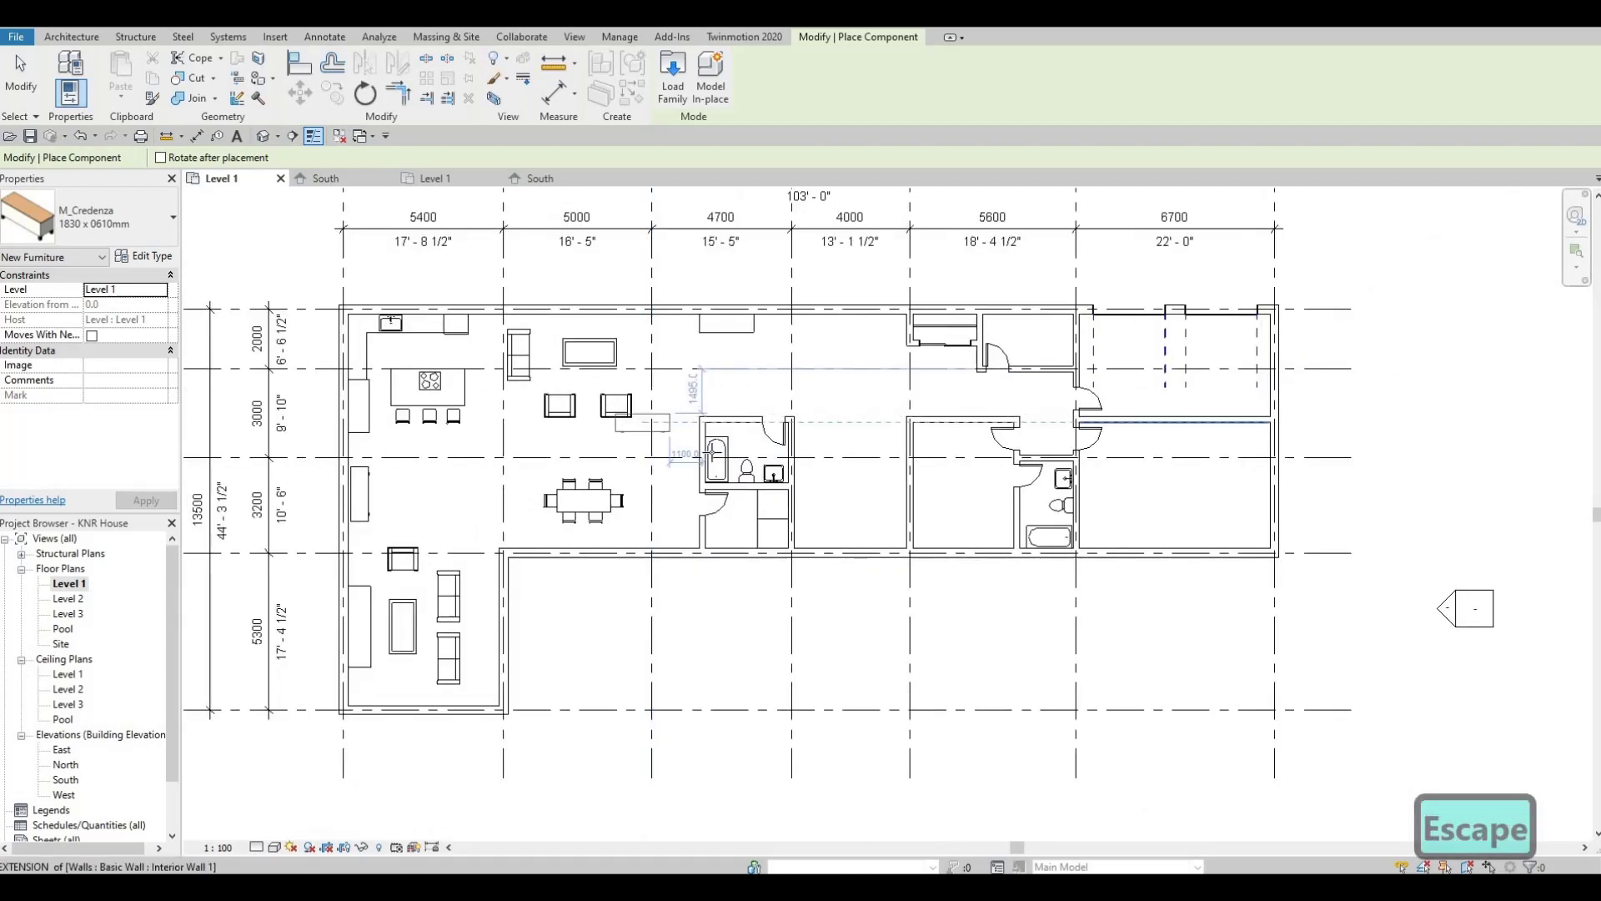
pyautogui.moveTo(711, 453); pyautogui.dragTo(745, 458, button='middle')
pyautogui.scroll(-1, 745, 458)
pyautogui.press('F1')
pyautogui.press('Escape')
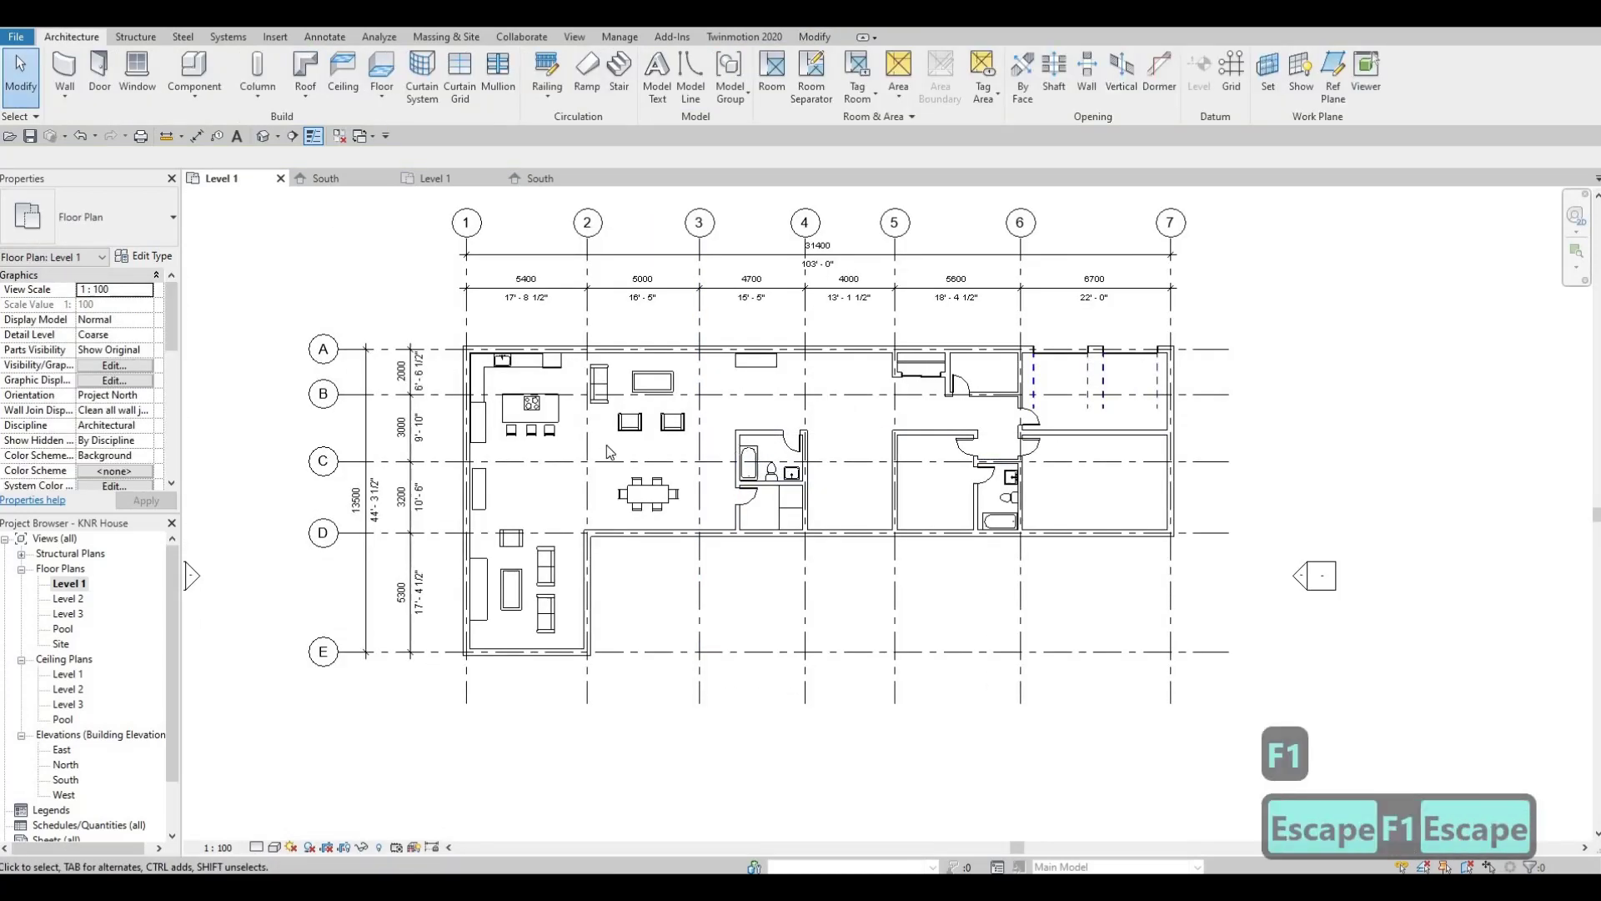
# Start loading a family and browse the Canada library to the Tables folder inside Furniture.
pyautogui.moveTo(867, 442); pyautogui.dragTo(771, 446, button='middle')
pyautogui.moveTo(668, 500); pyautogui.dragTo(723, 526, button='middle')
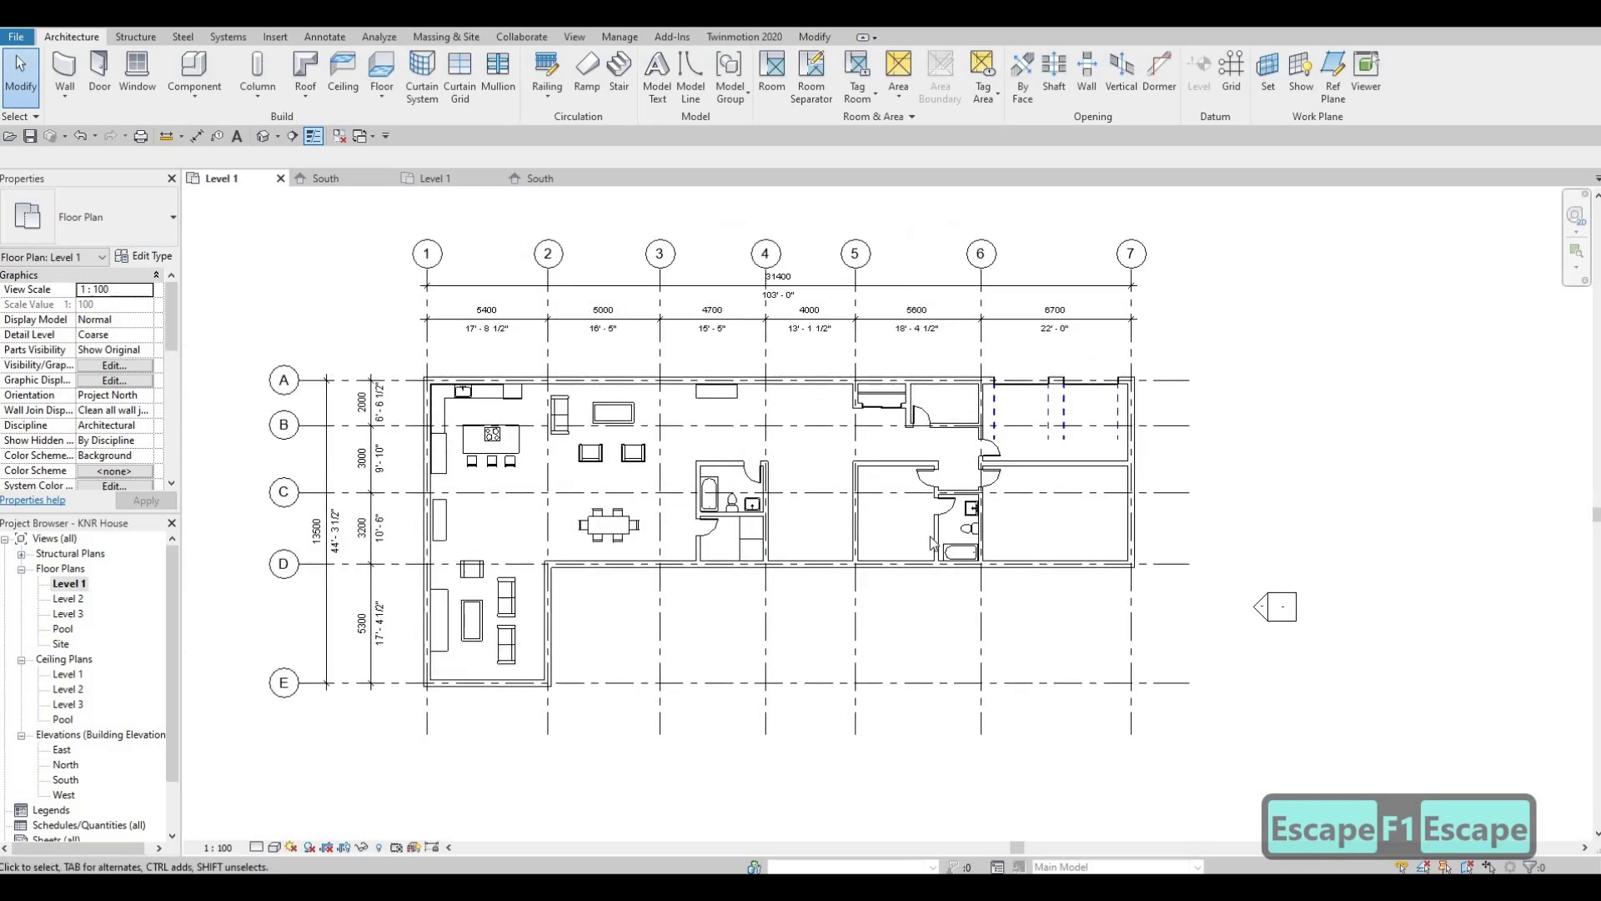
pyautogui.scroll(1, 906, 509)
pyautogui.scroll(2, 877, 509)
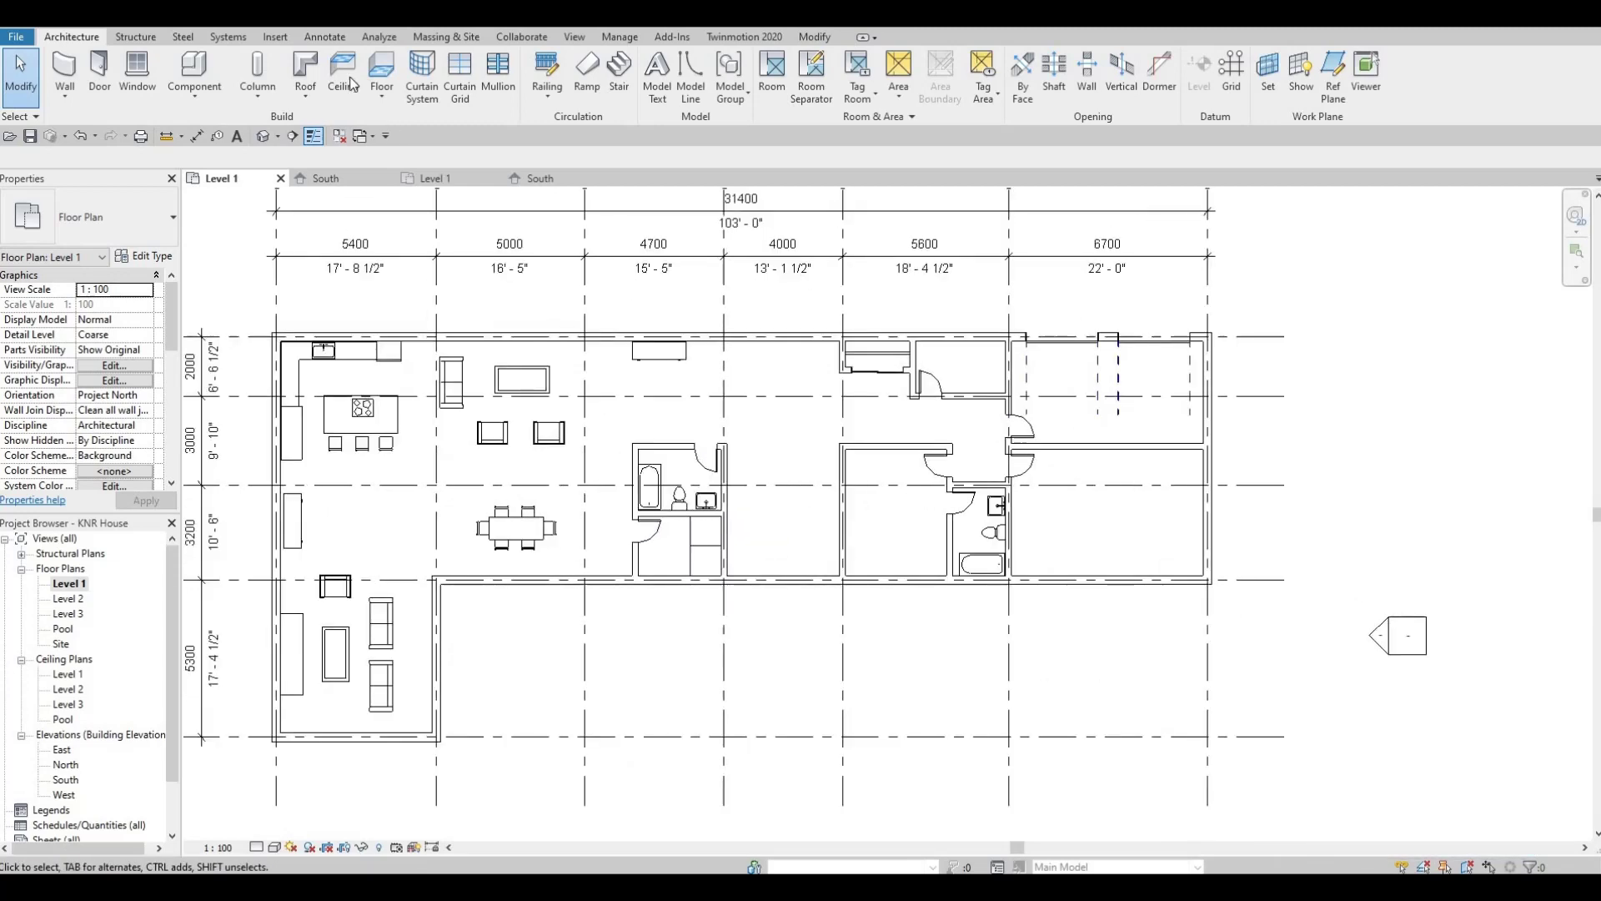
pyautogui.click(274, 37)
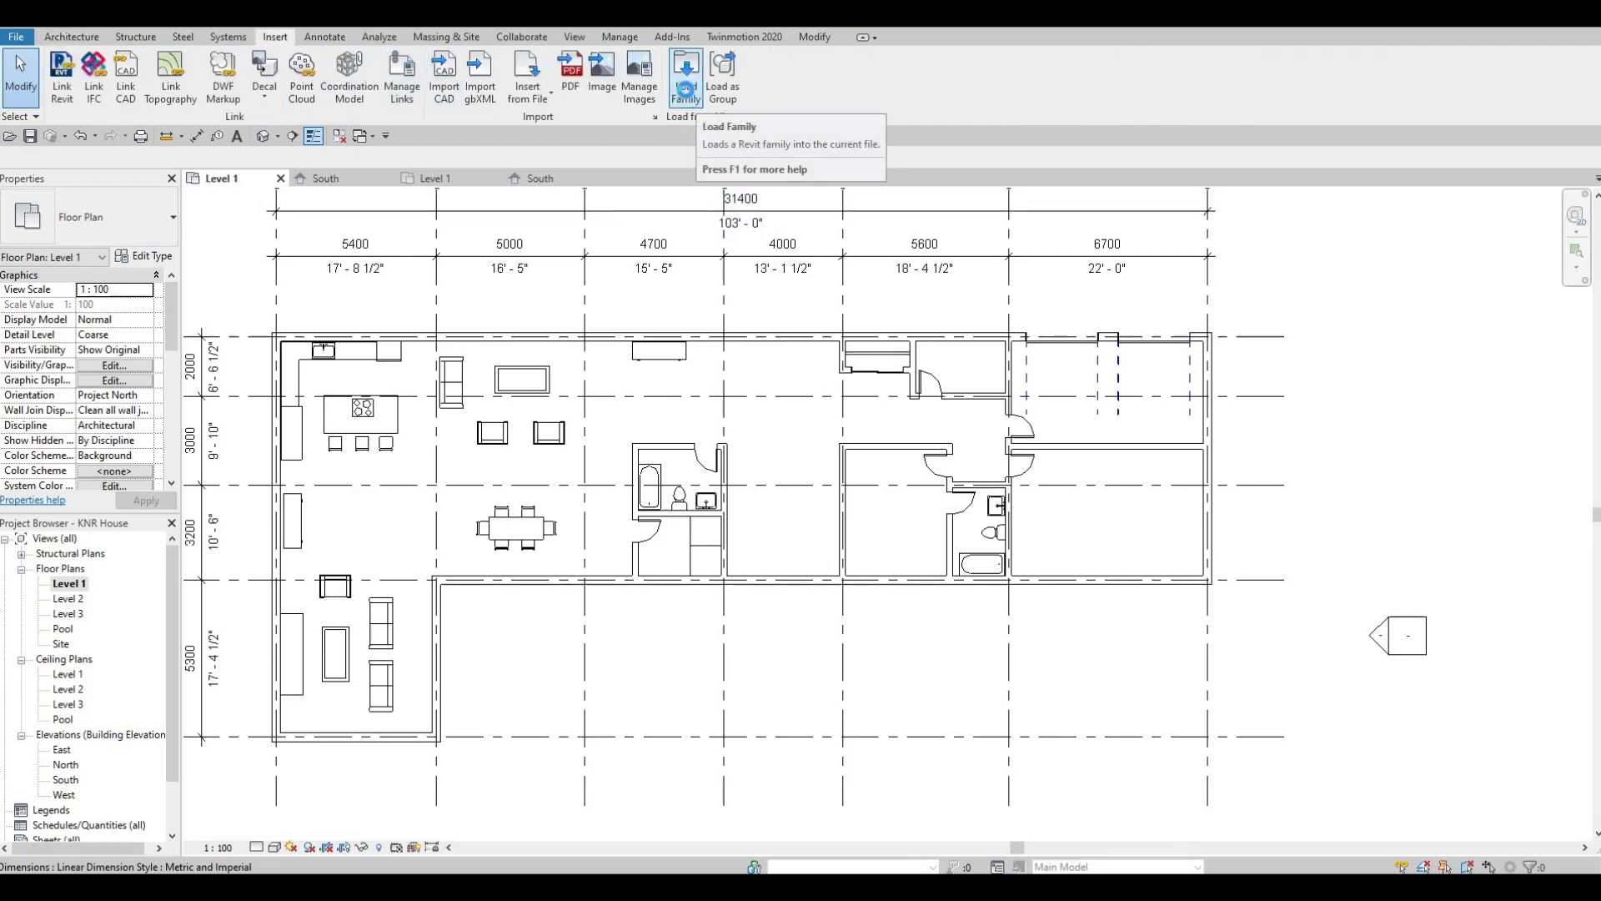
pyautogui.click(686, 89)
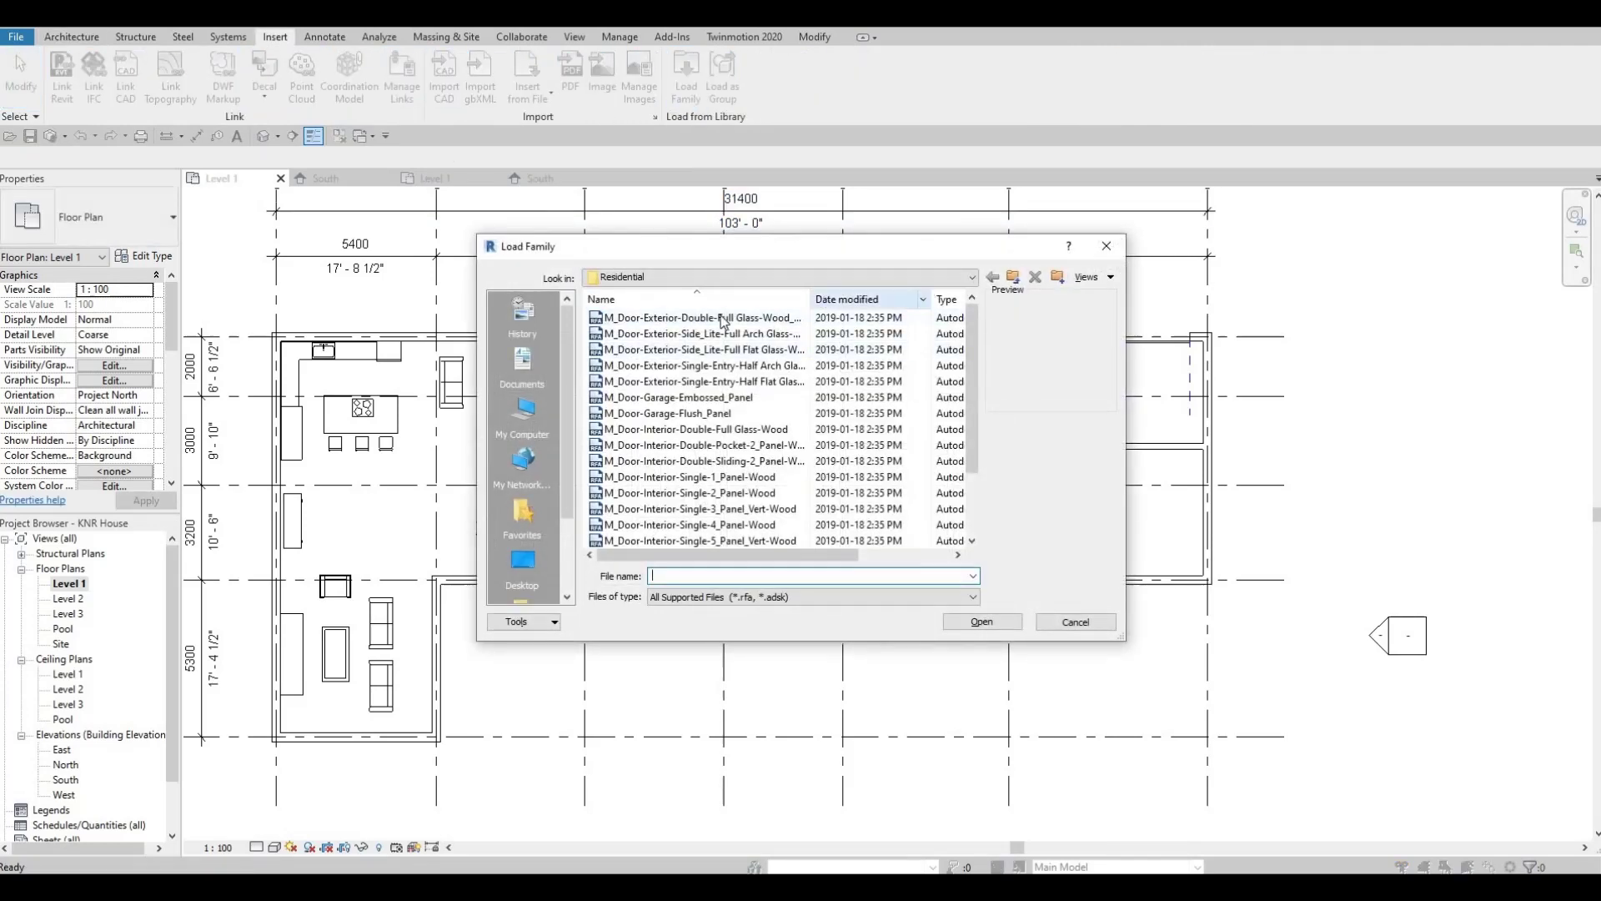
pyautogui.click(779, 277)
pyautogui.click(646, 392)
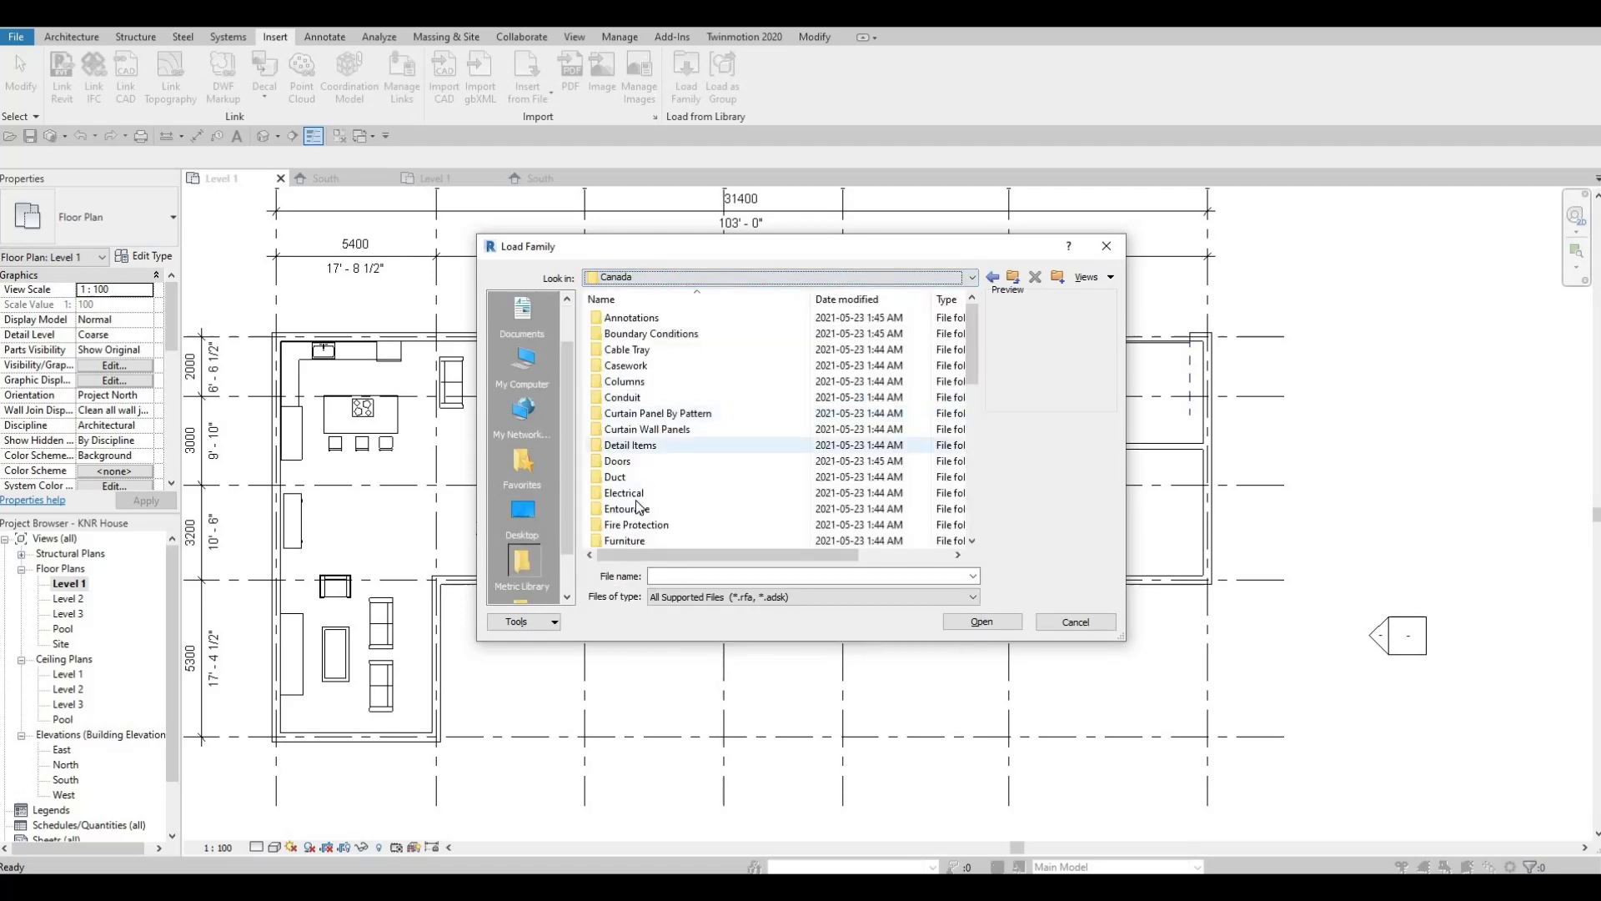
pyautogui.scroll(-2, 642, 492)
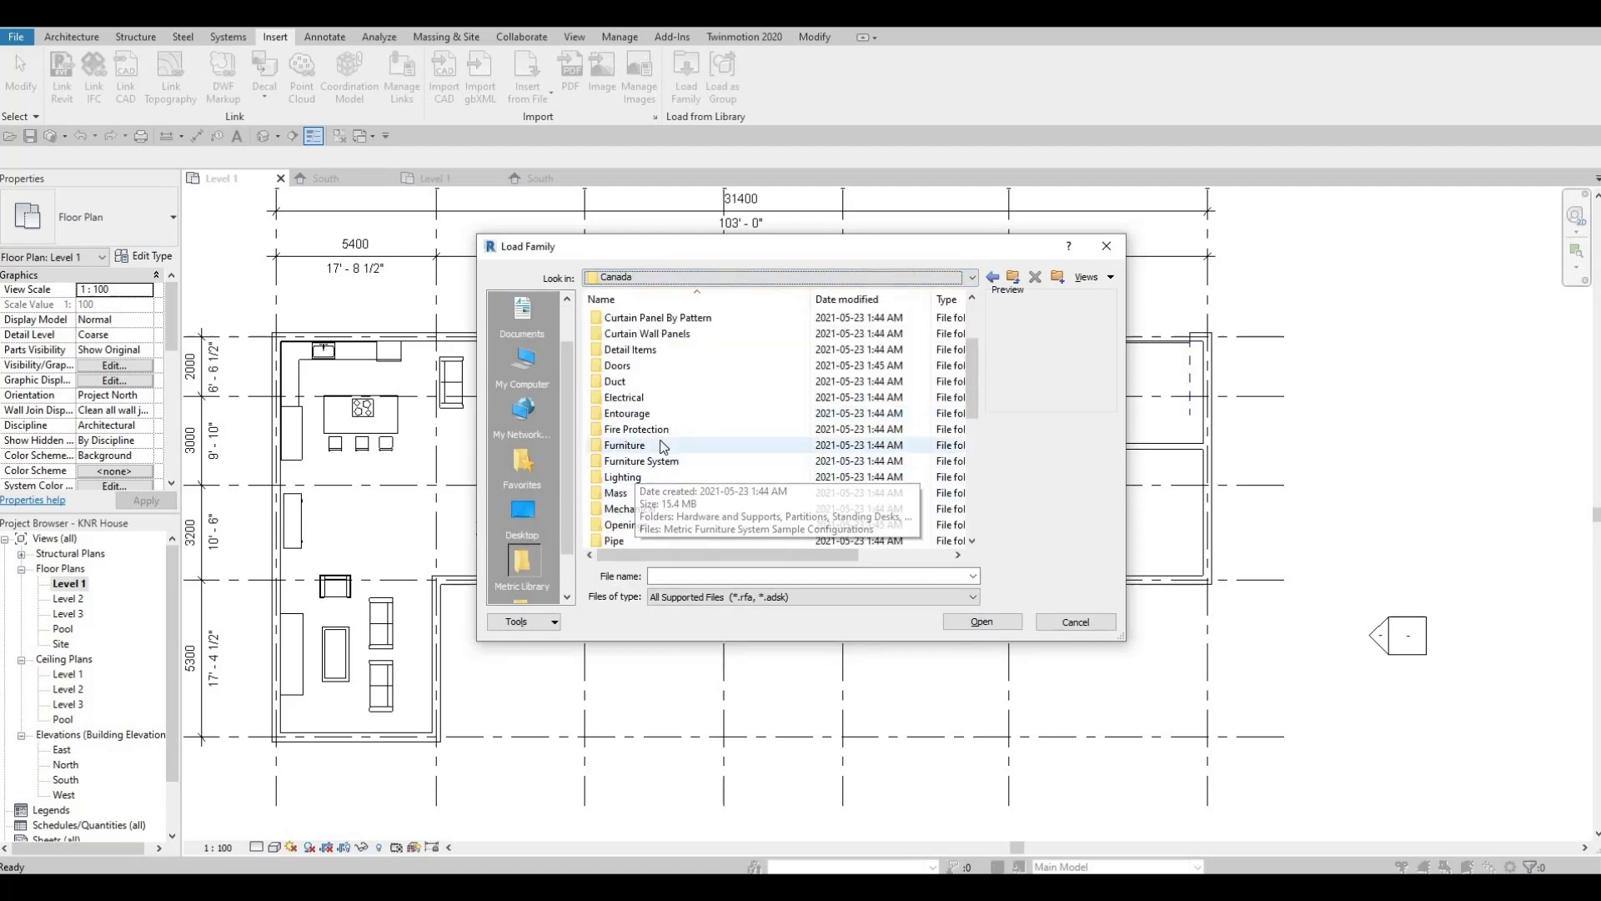
pyautogui.doubleClick(663, 446)
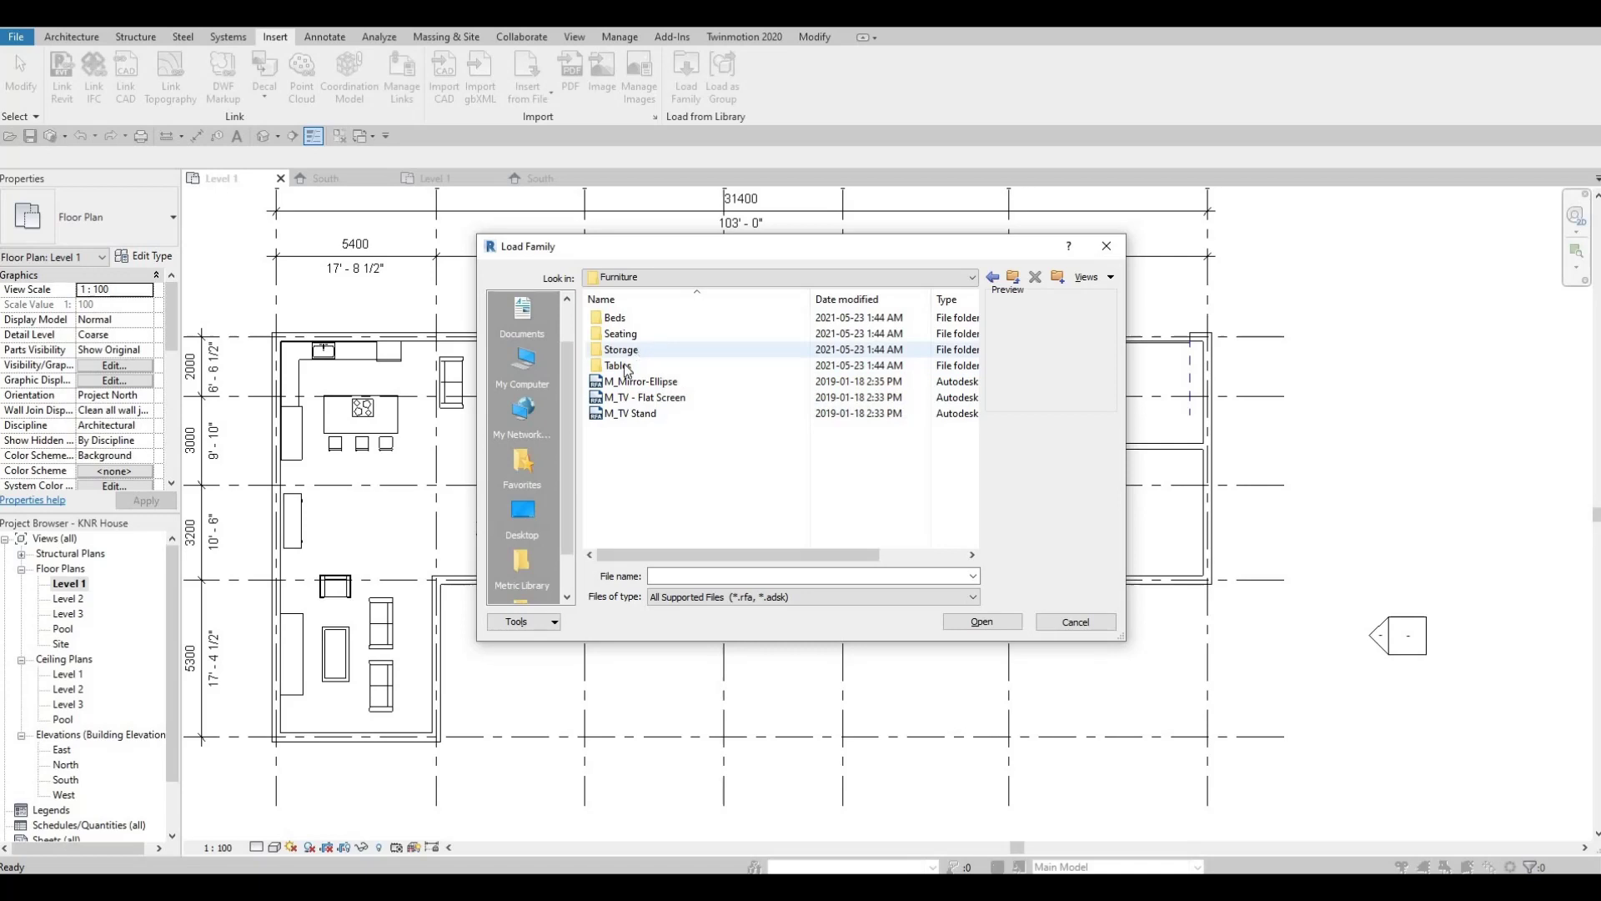
pyautogui.doubleClick(627, 367)
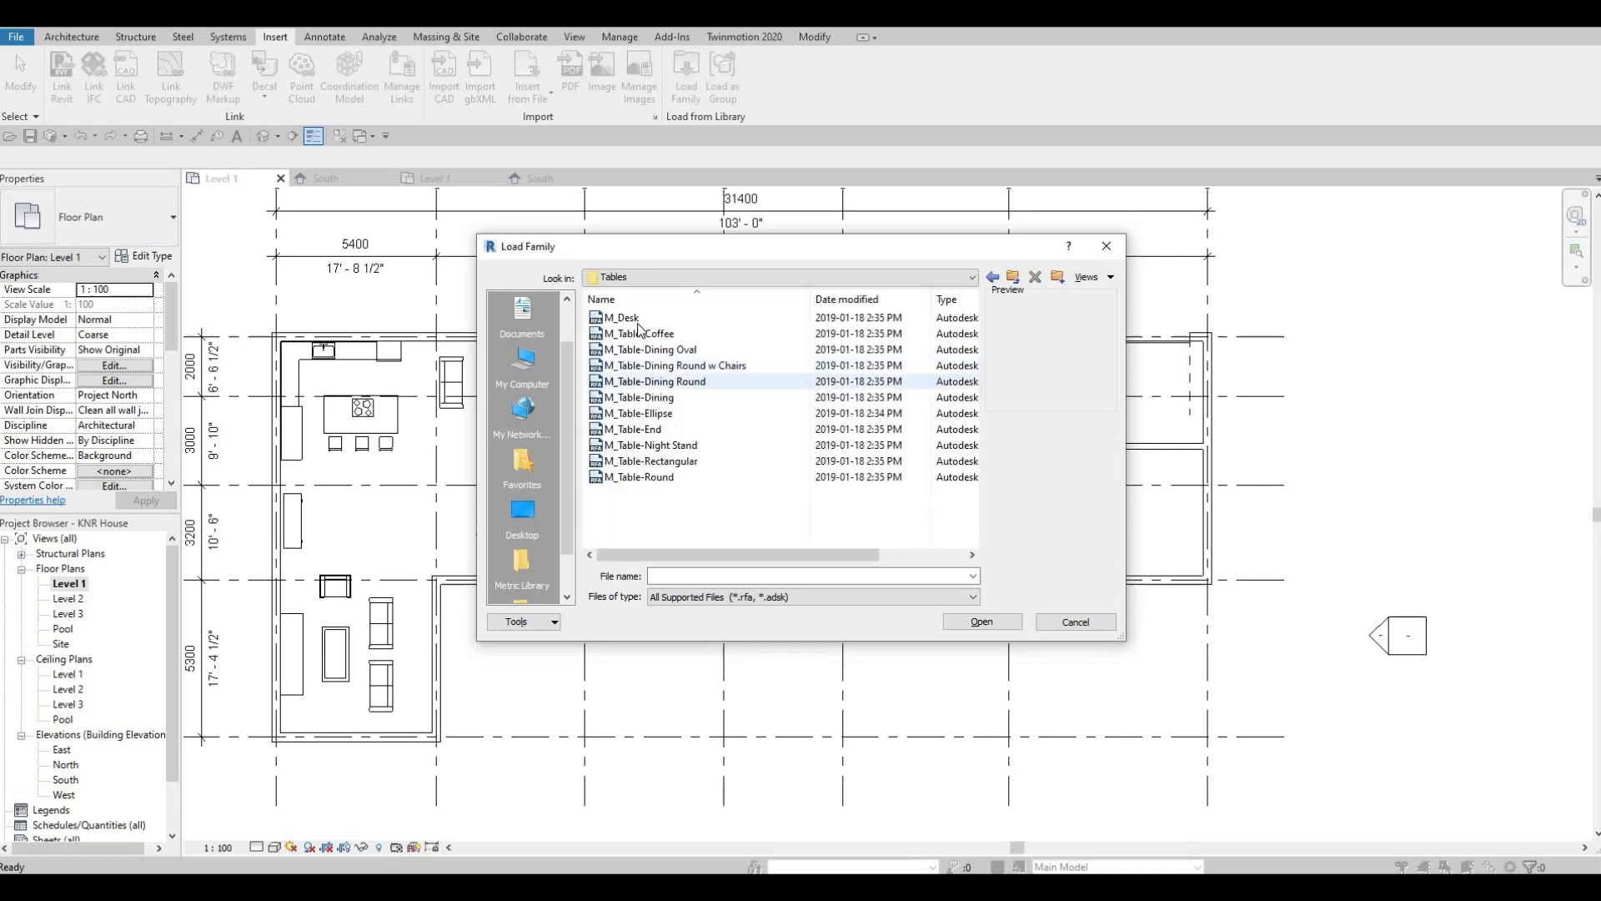
# Preview M_Desk and M_Table-Coffee, try to load M_Desk, and cancel instead of overwriting the existing family.
pyautogui.click(624, 317)
pyautogui.click(639, 333)
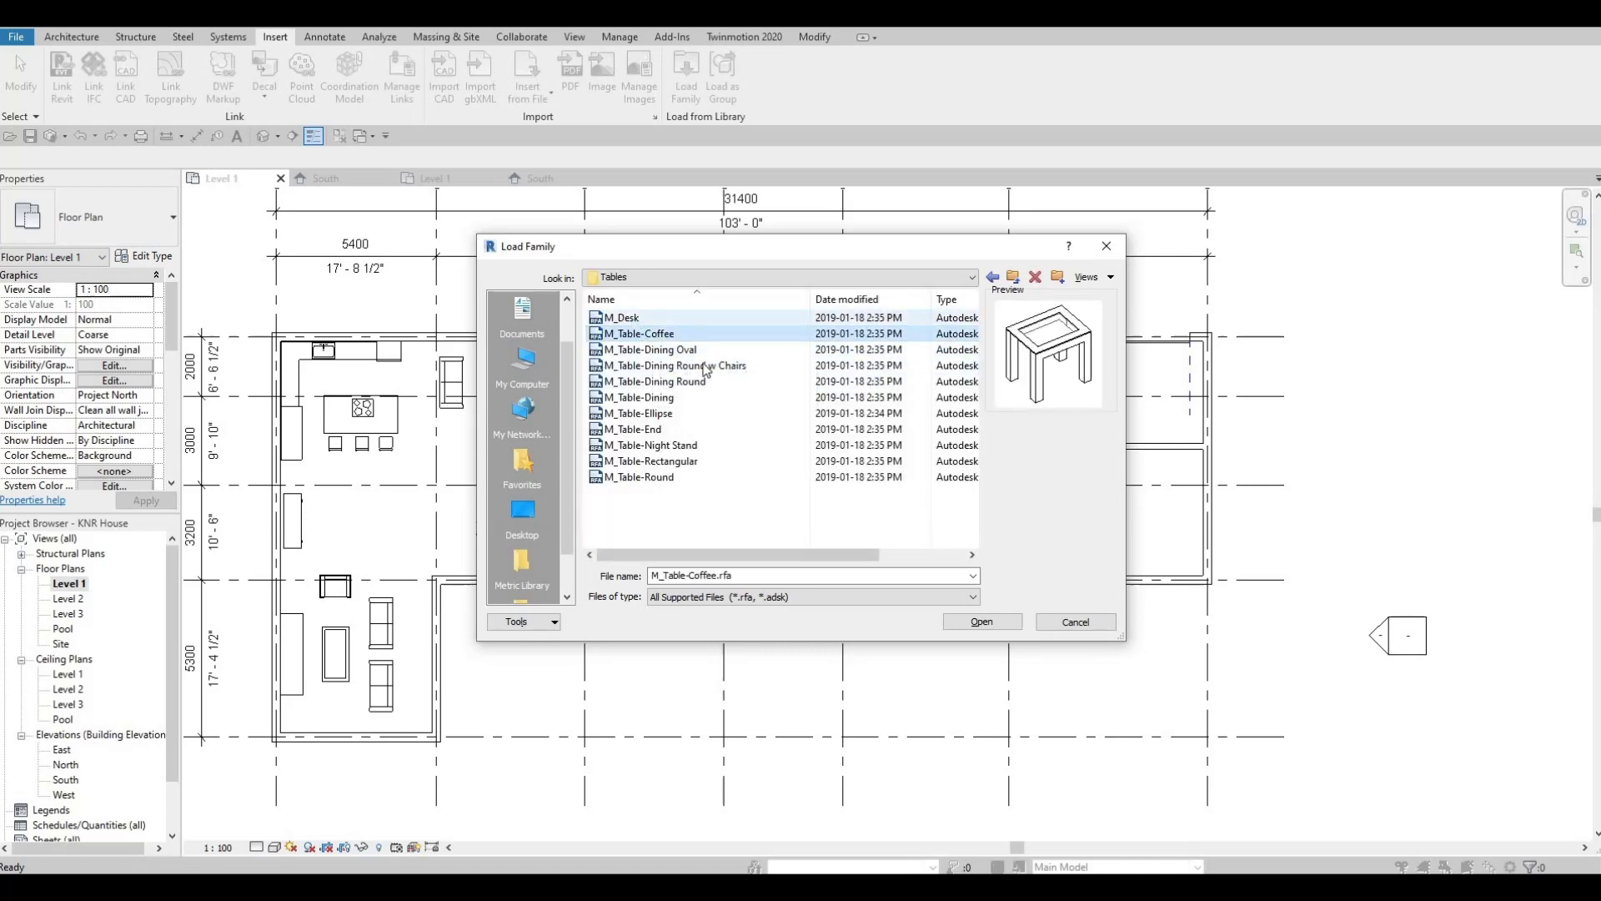
pyautogui.press('Up')
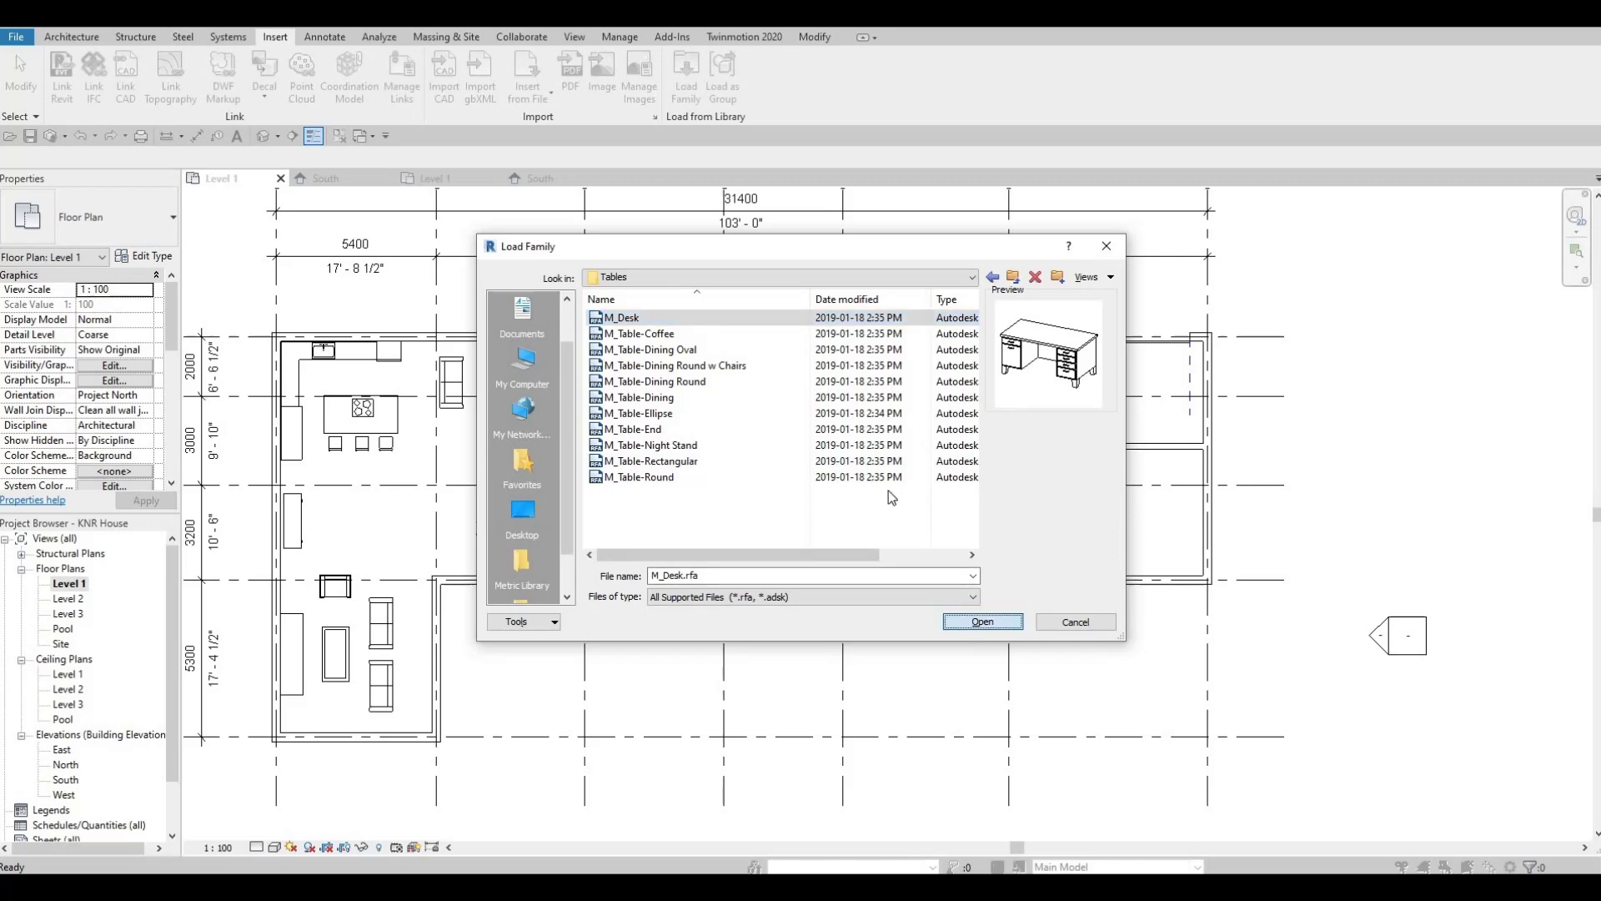
pyautogui.press('Return')
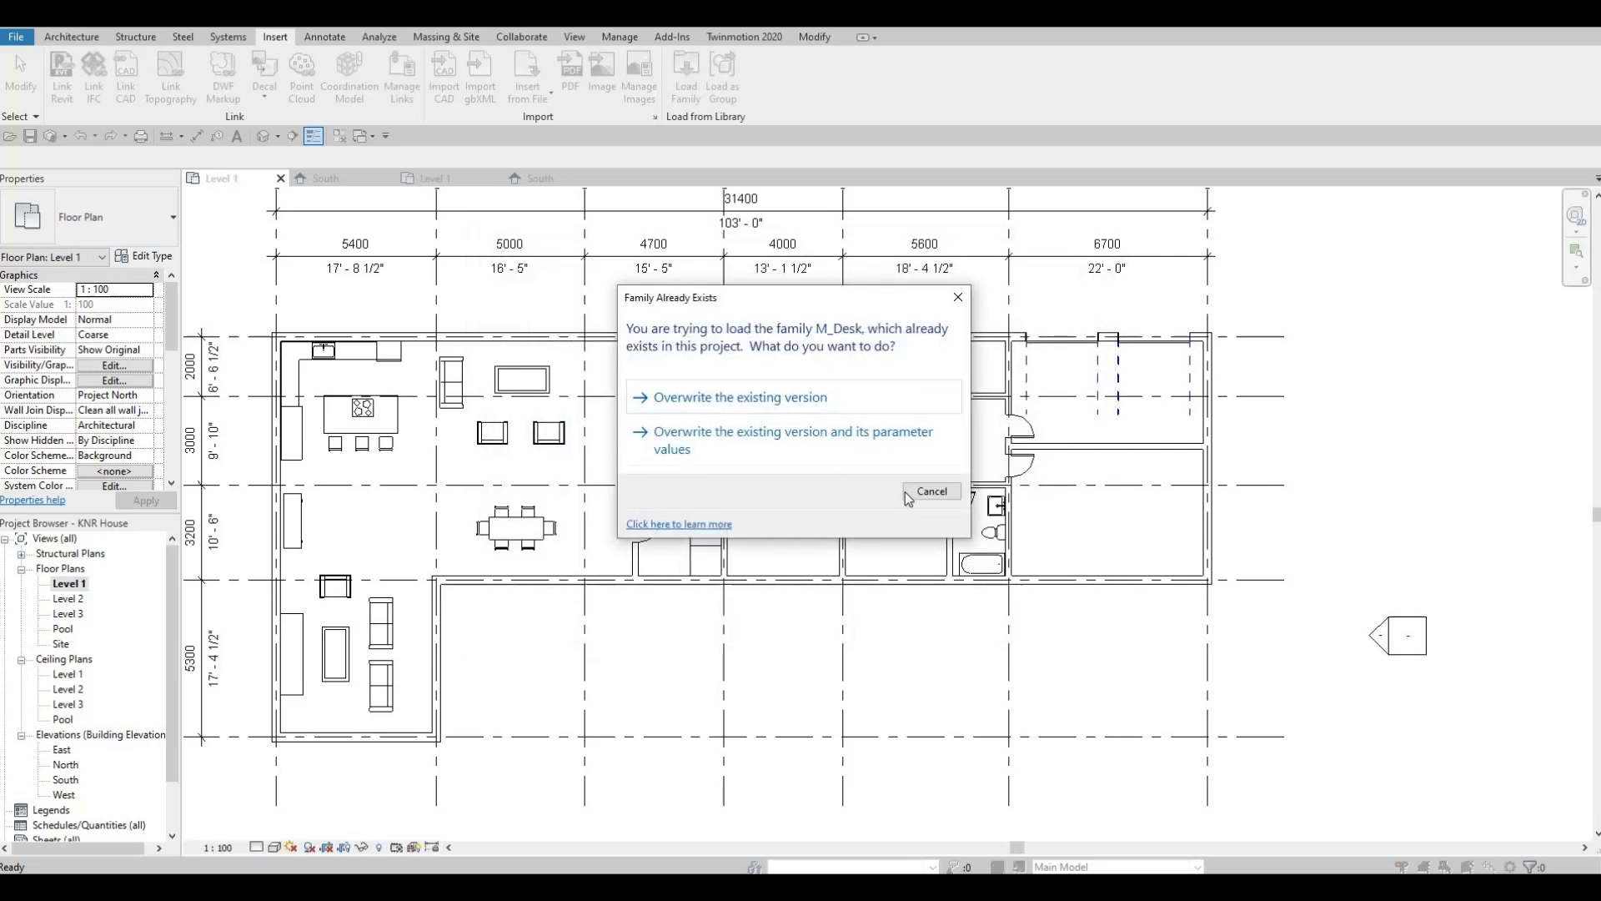
pyautogui.click(907, 491)
# Place an 1830 x 0610mm M_Credenza as a desk against the left wall of the lower room between grids 5 and 6.
pyautogui.click(65, 37)
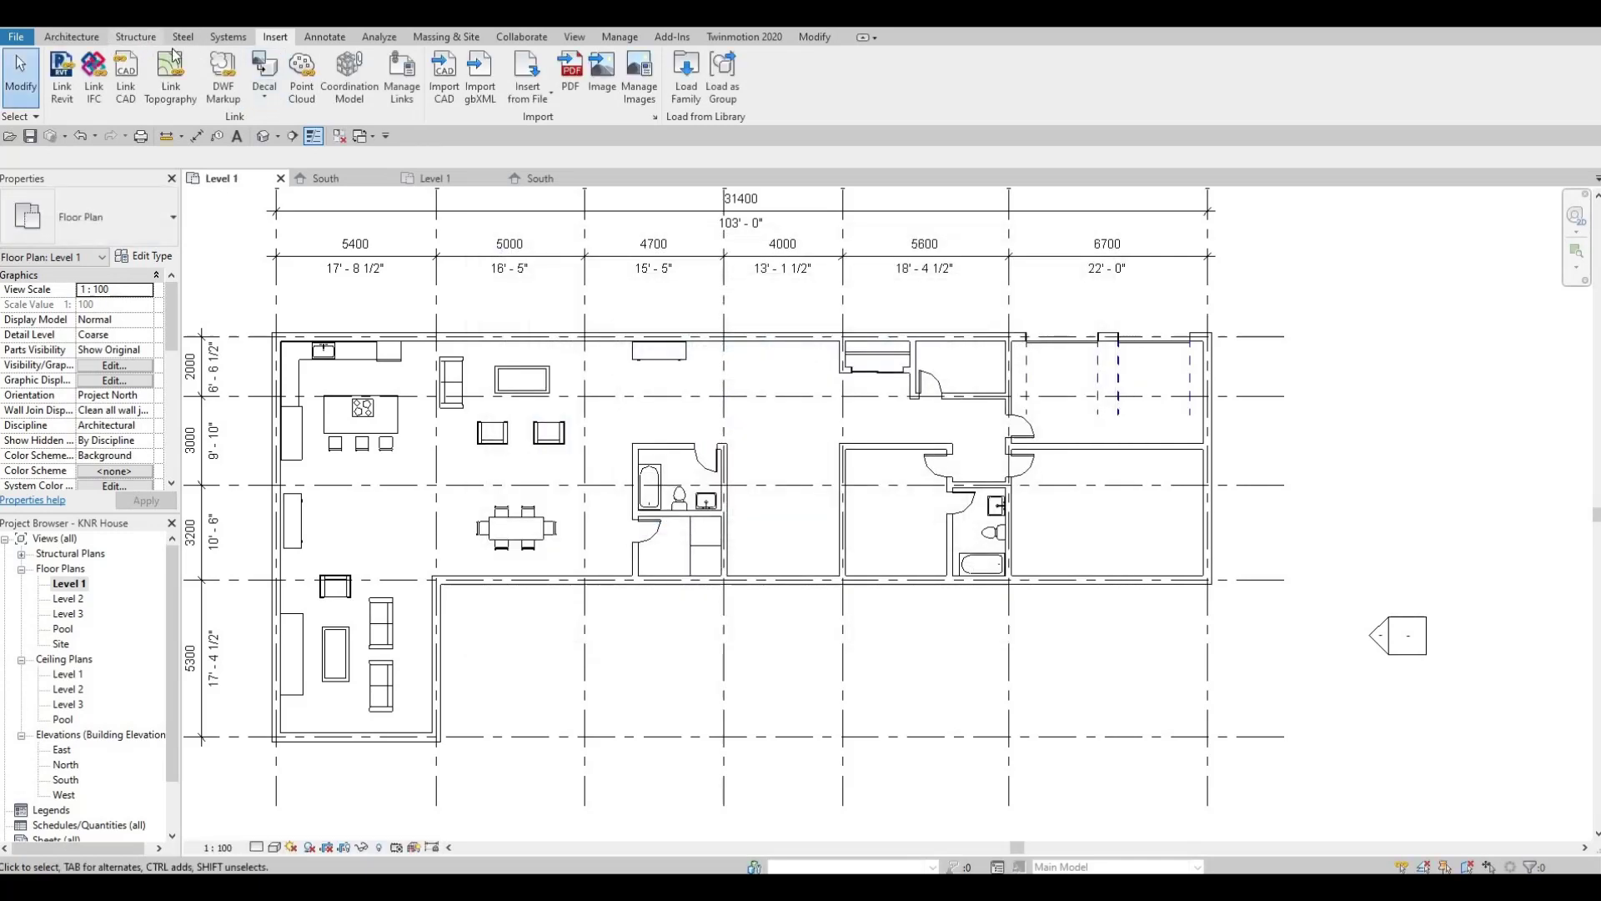
pyautogui.scroll(3, 879, 509)
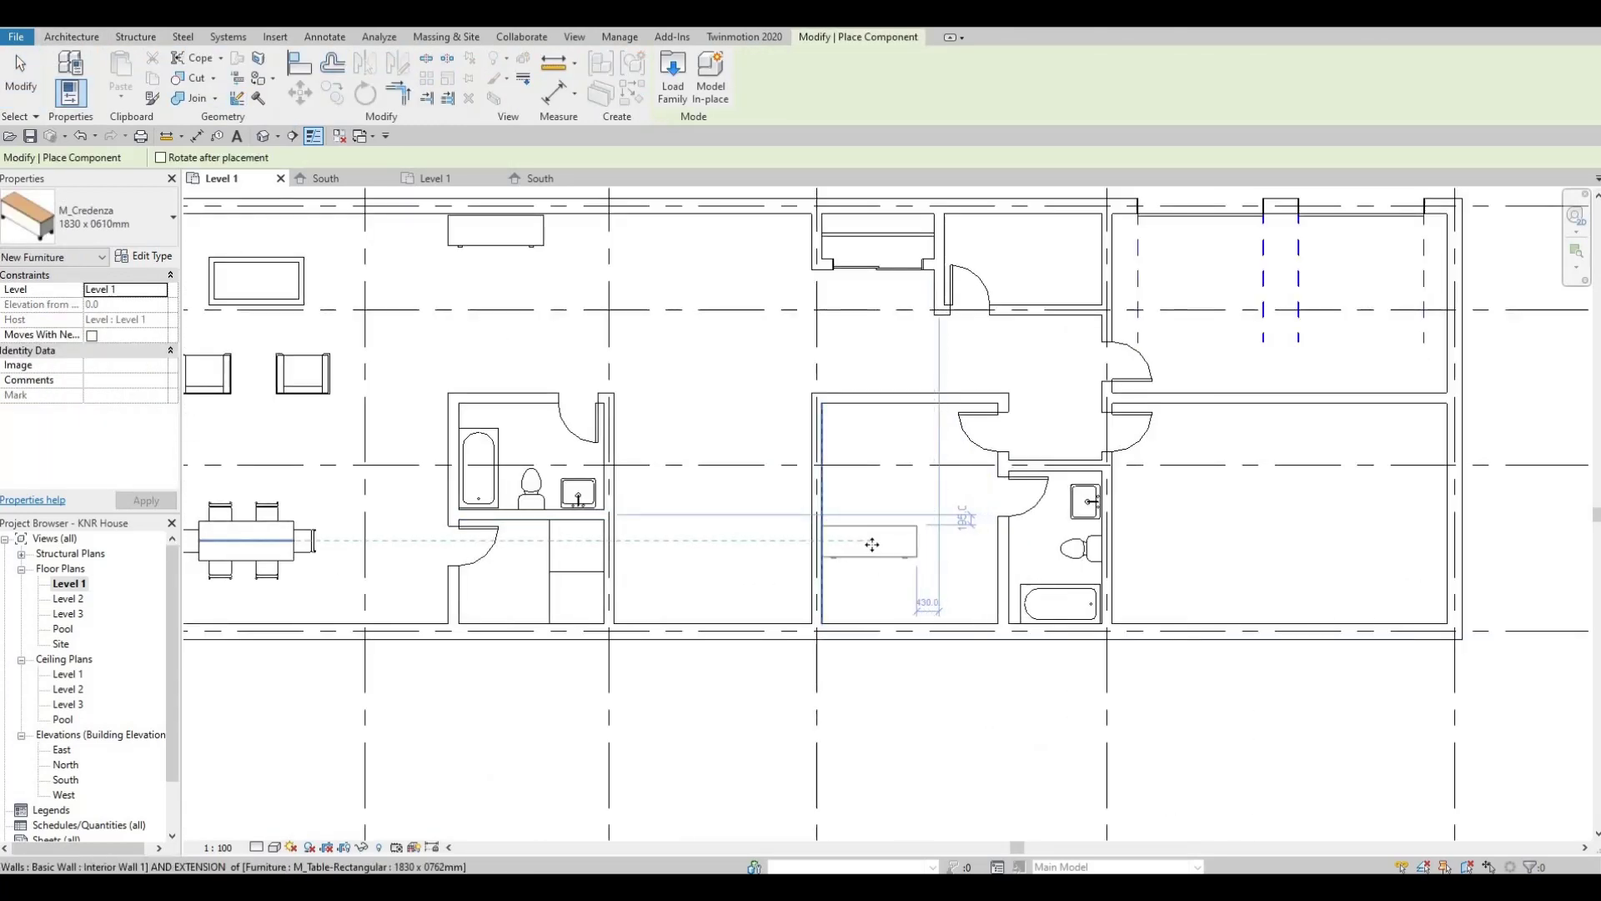
pyautogui.click(916, 553)
pyautogui.press('Escape')
pyautogui.press('Escape')
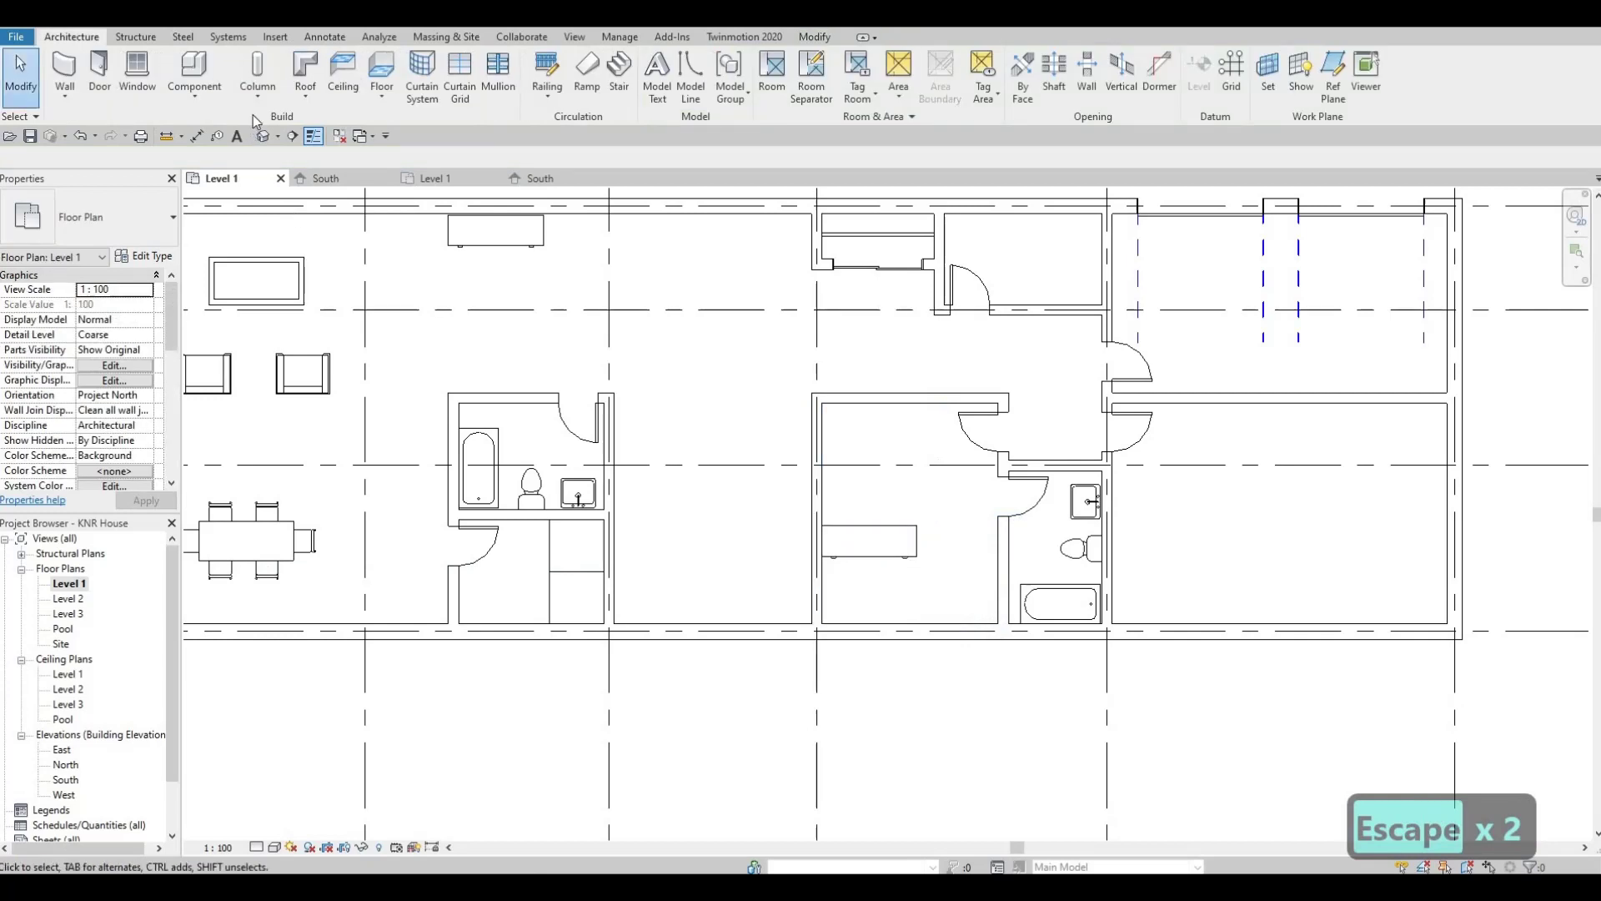
# Load the M_Chair-Executive family from the library's Furniture > Seating folder.
pyautogui.click(269, 37)
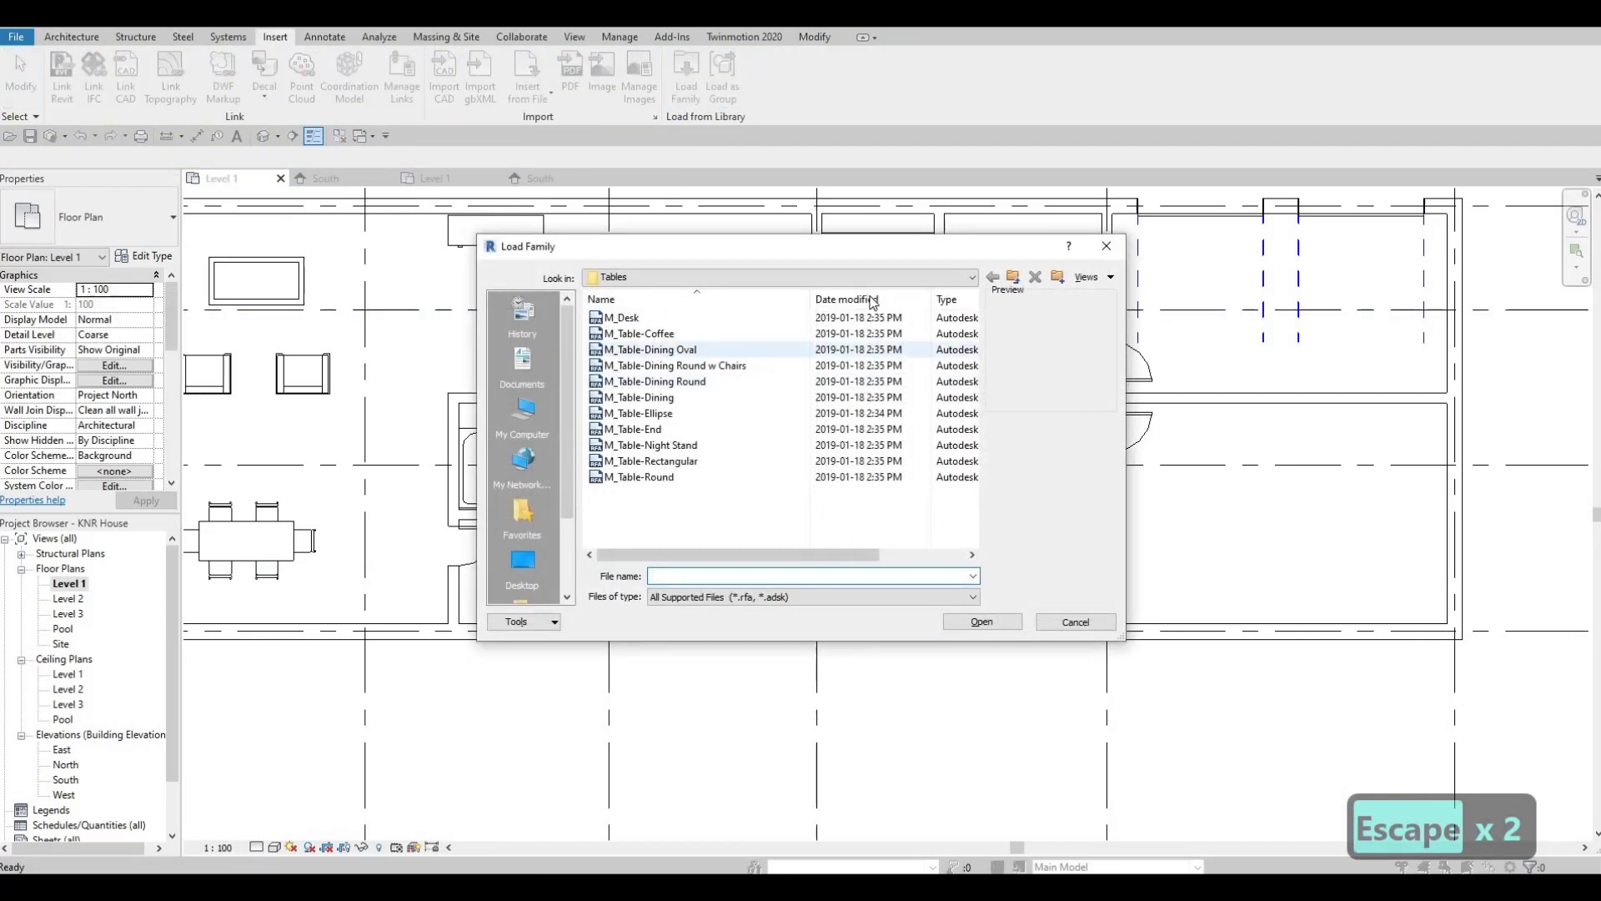
pyautogui.click(887, 278)
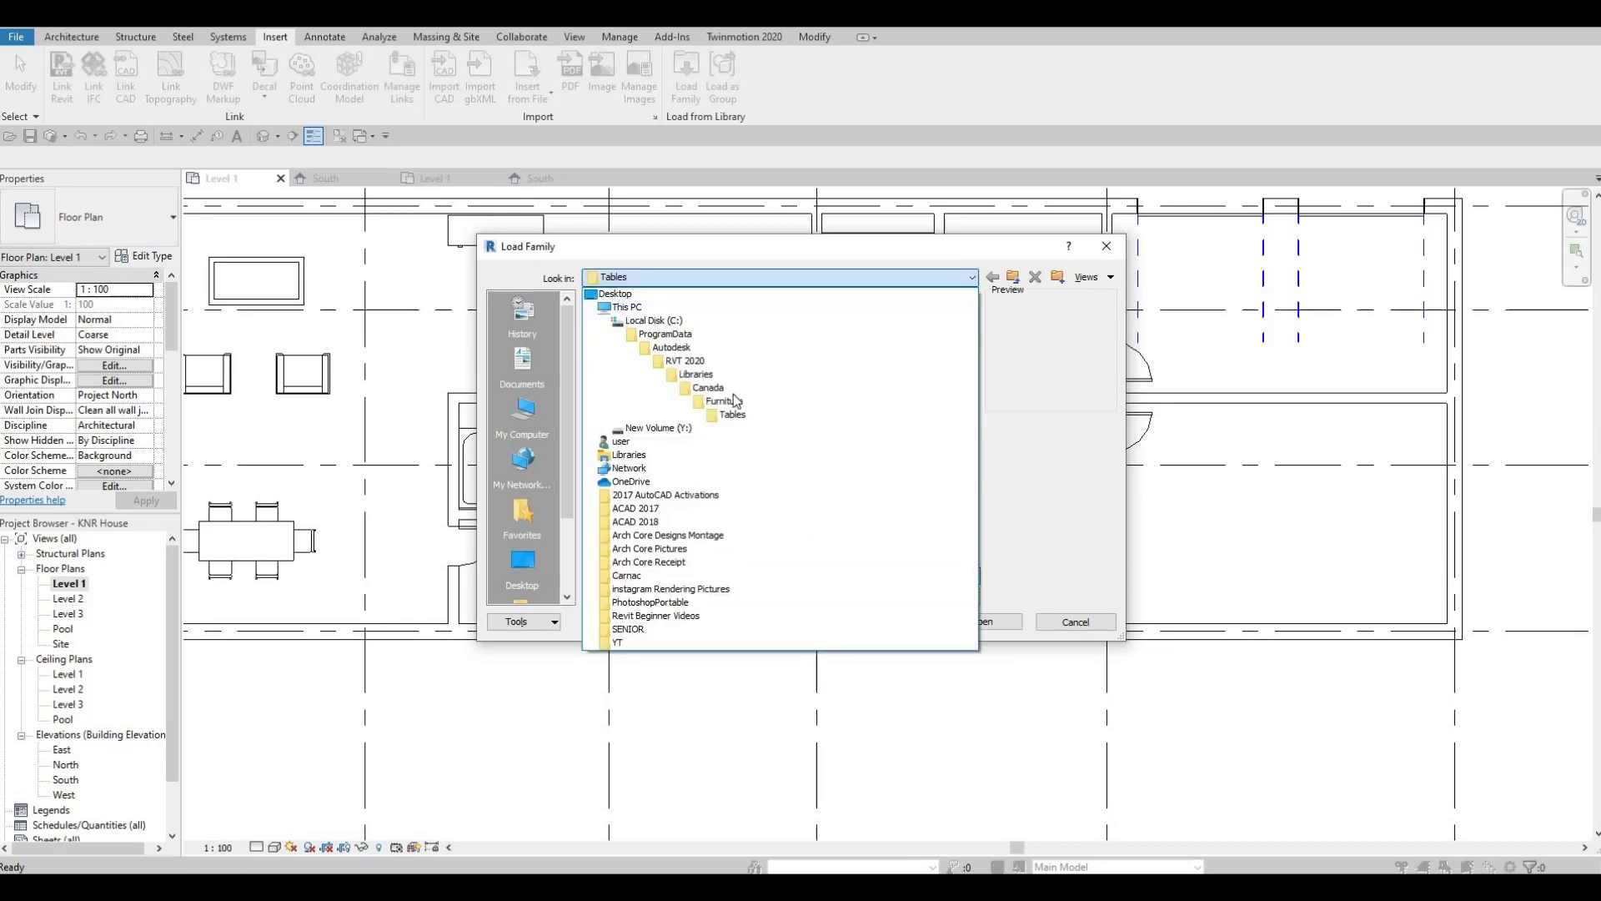
pyautogui.click(724, 402)
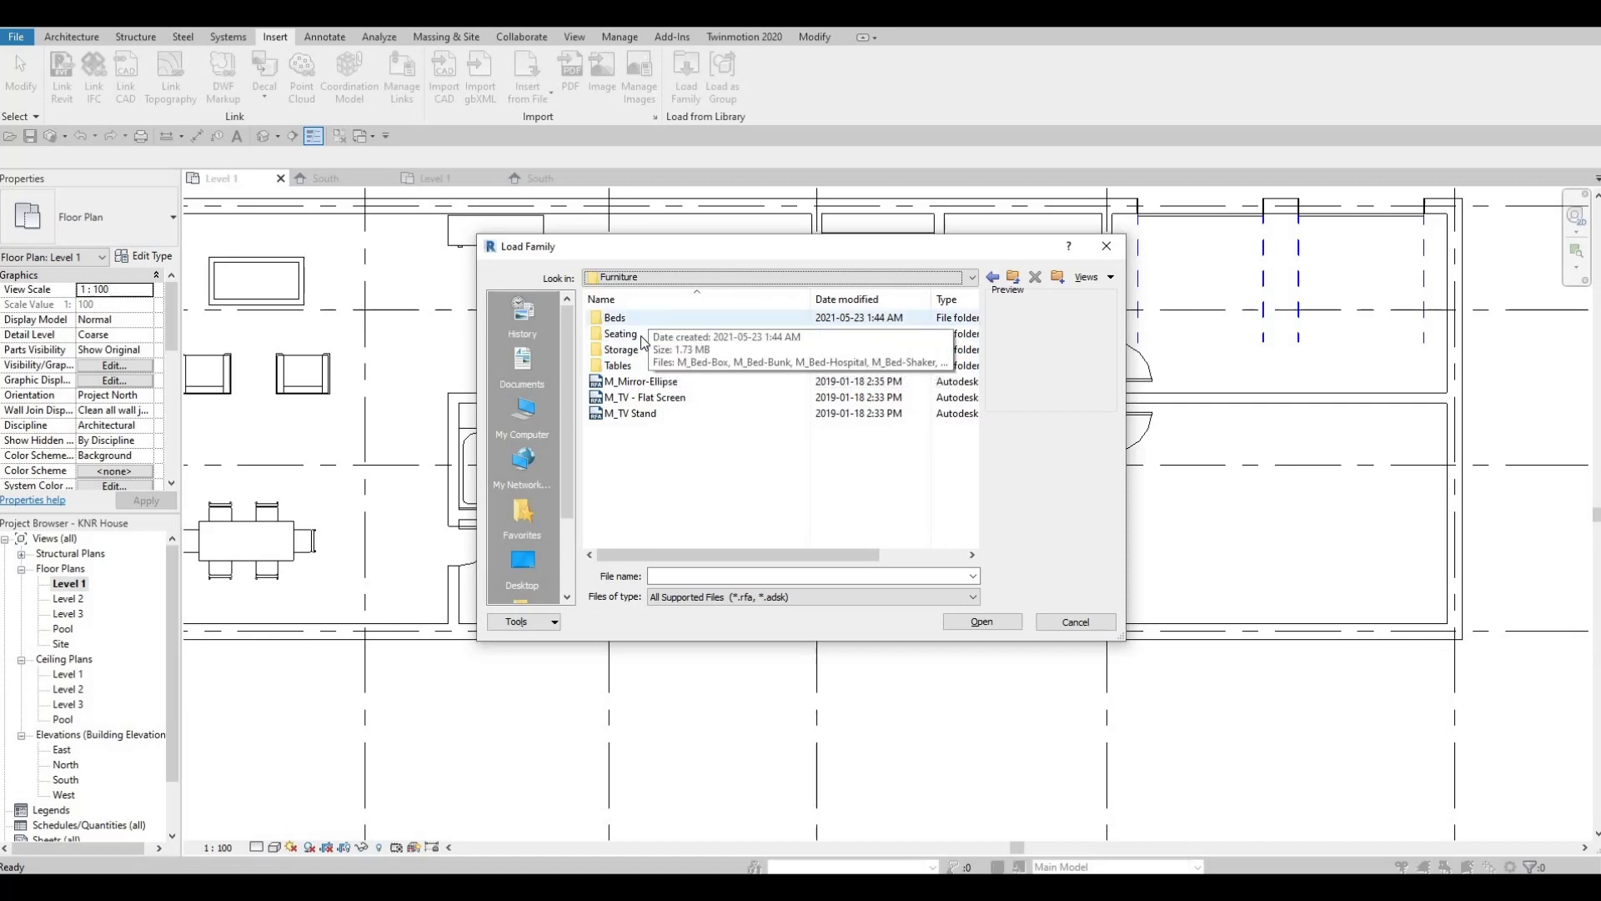
pyautogui.doubleClick(640, 333)
pyautogui.click(640, 381)
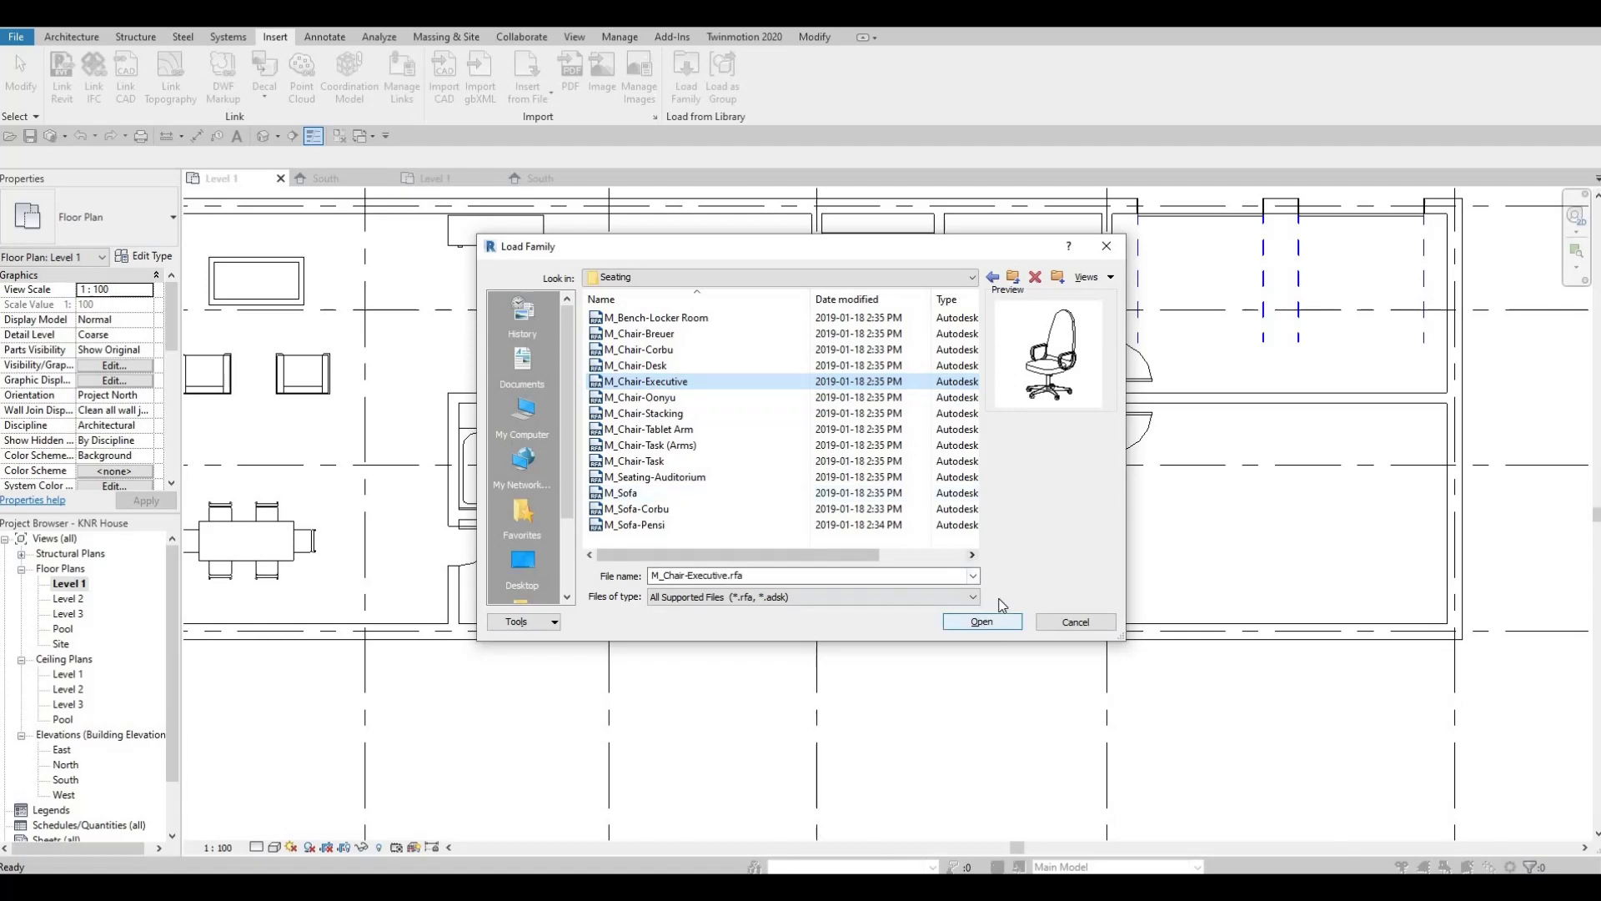
pyautogui.click(984, 622)
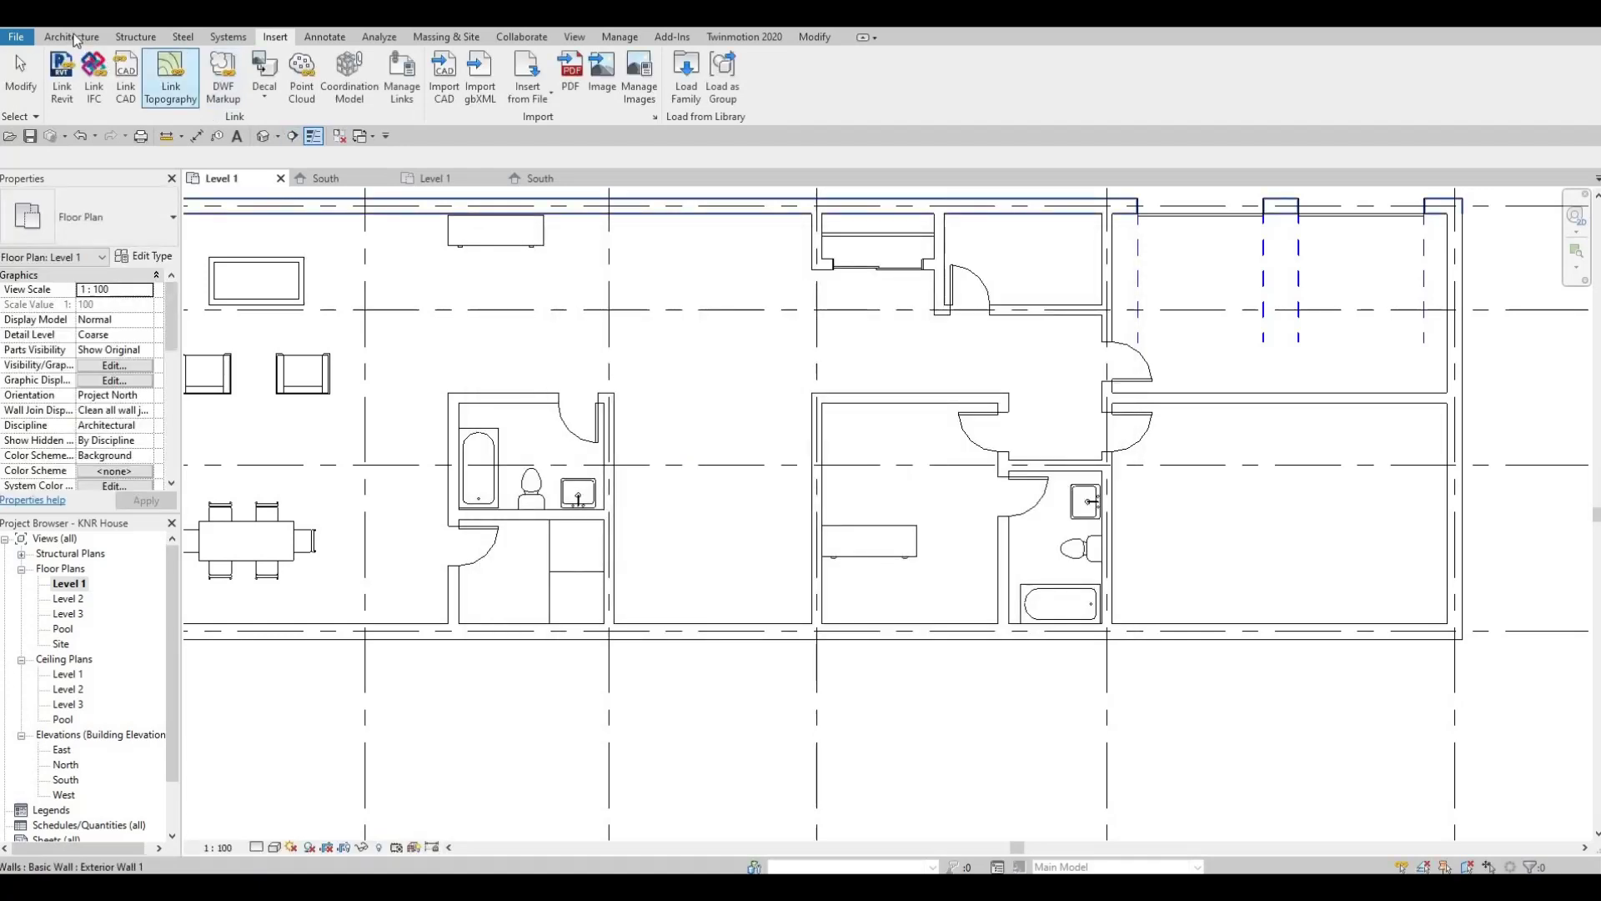
# Place an M_Chair-Executive centred on the lower long side of the credenza in the room between grids 5 and 6.
pyautogui.click(72, 37)
pyautogui.click(187, 73)
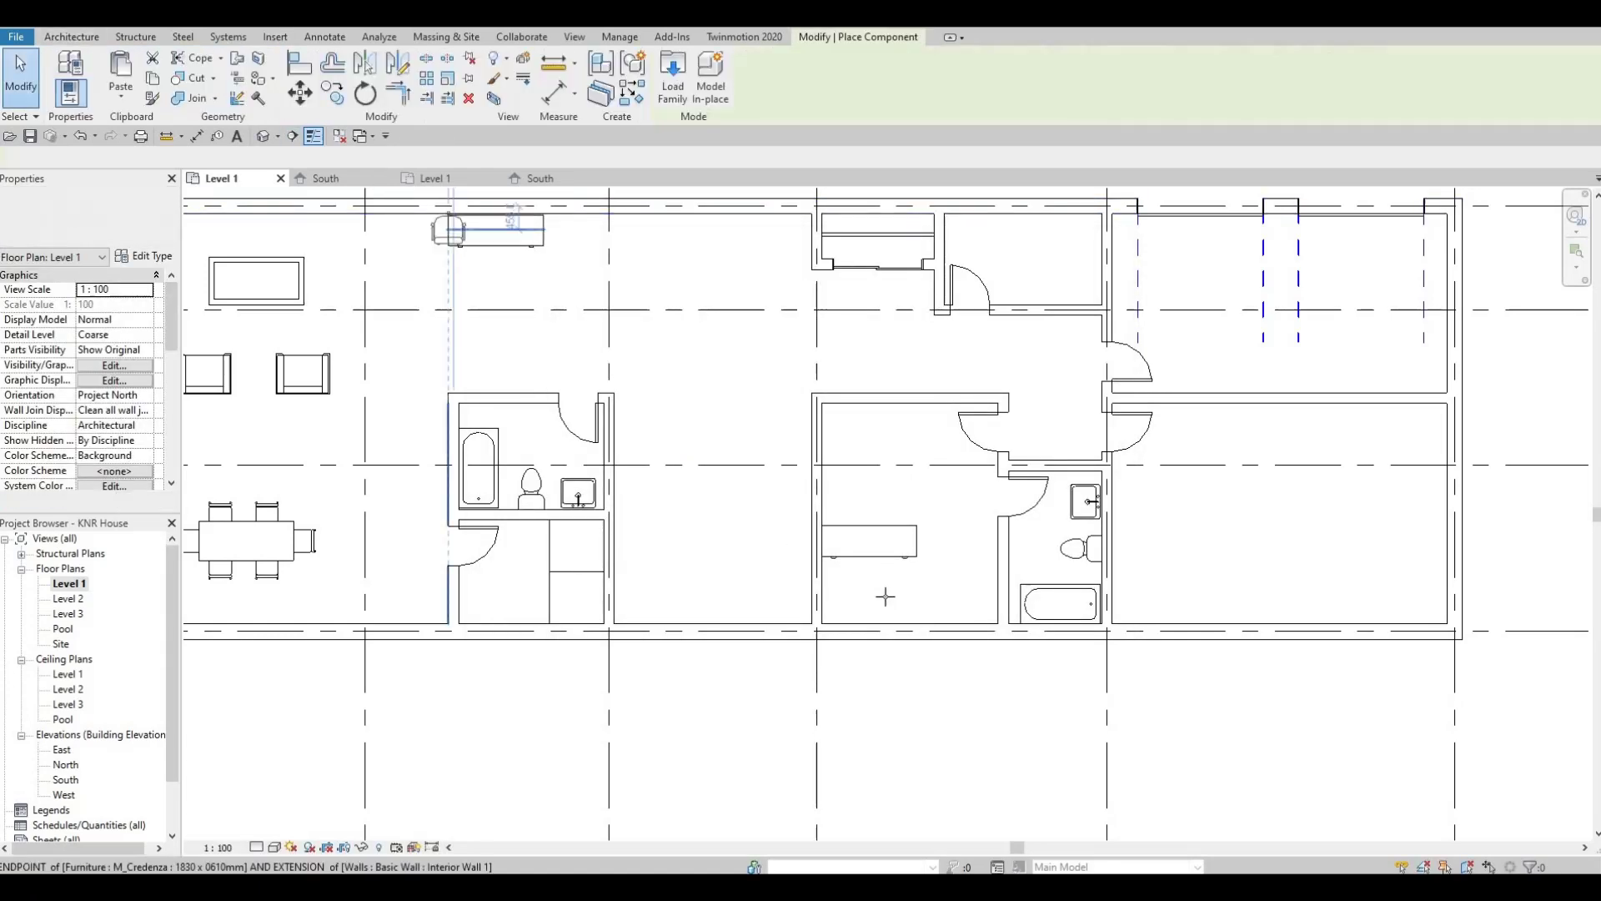
pyautogui.scroll(4, 872, 576)
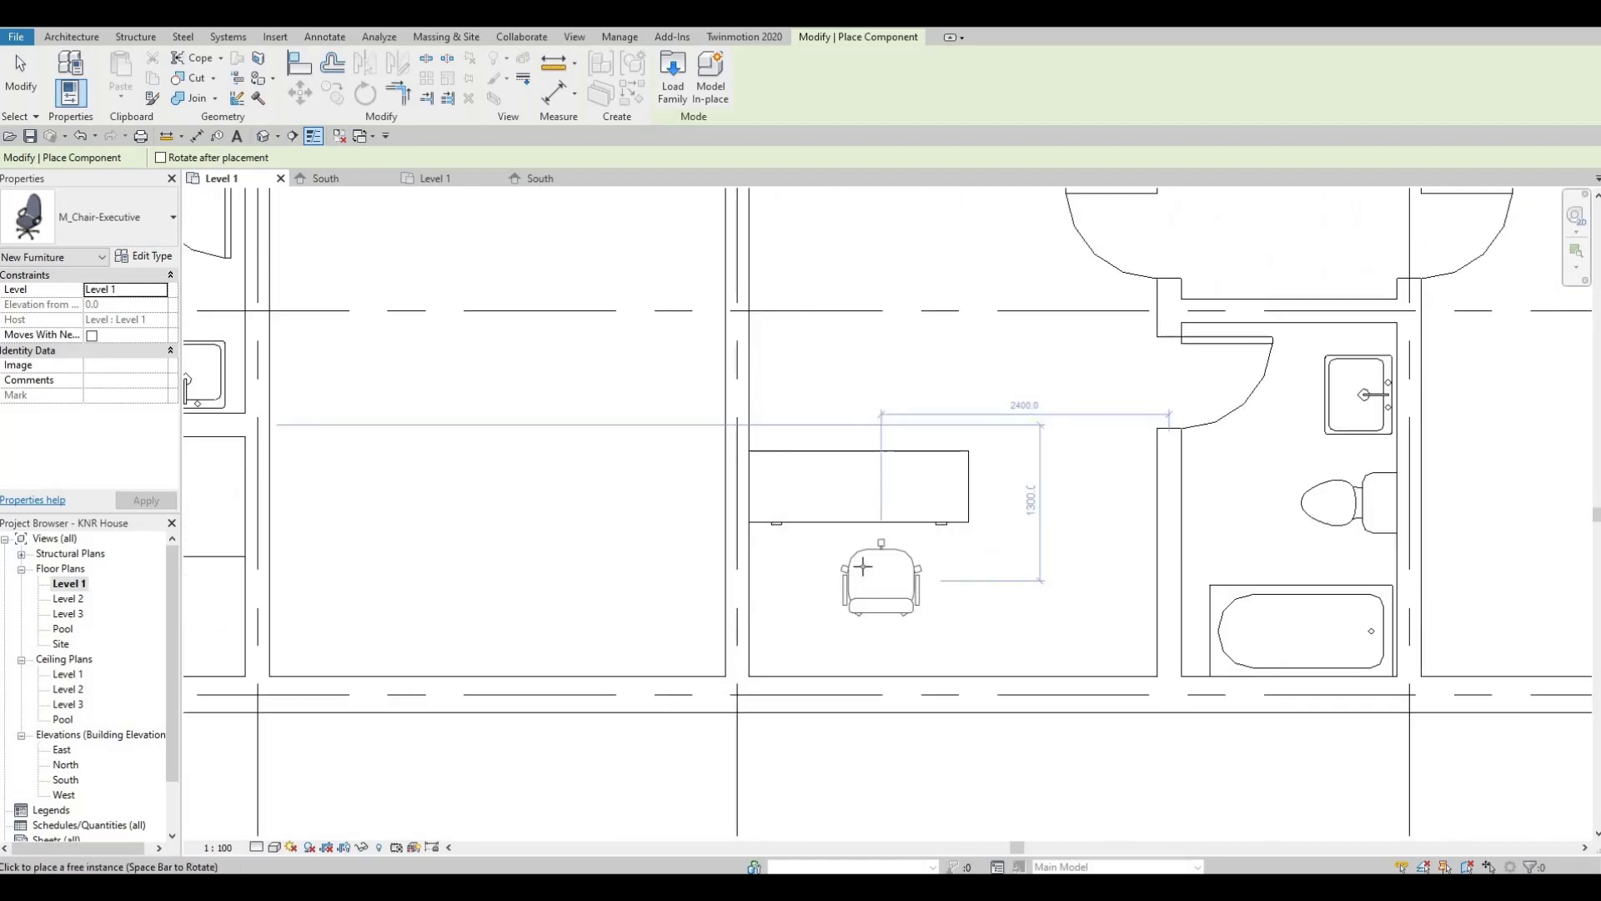
pyautogui.scroll(1, 863, 567)
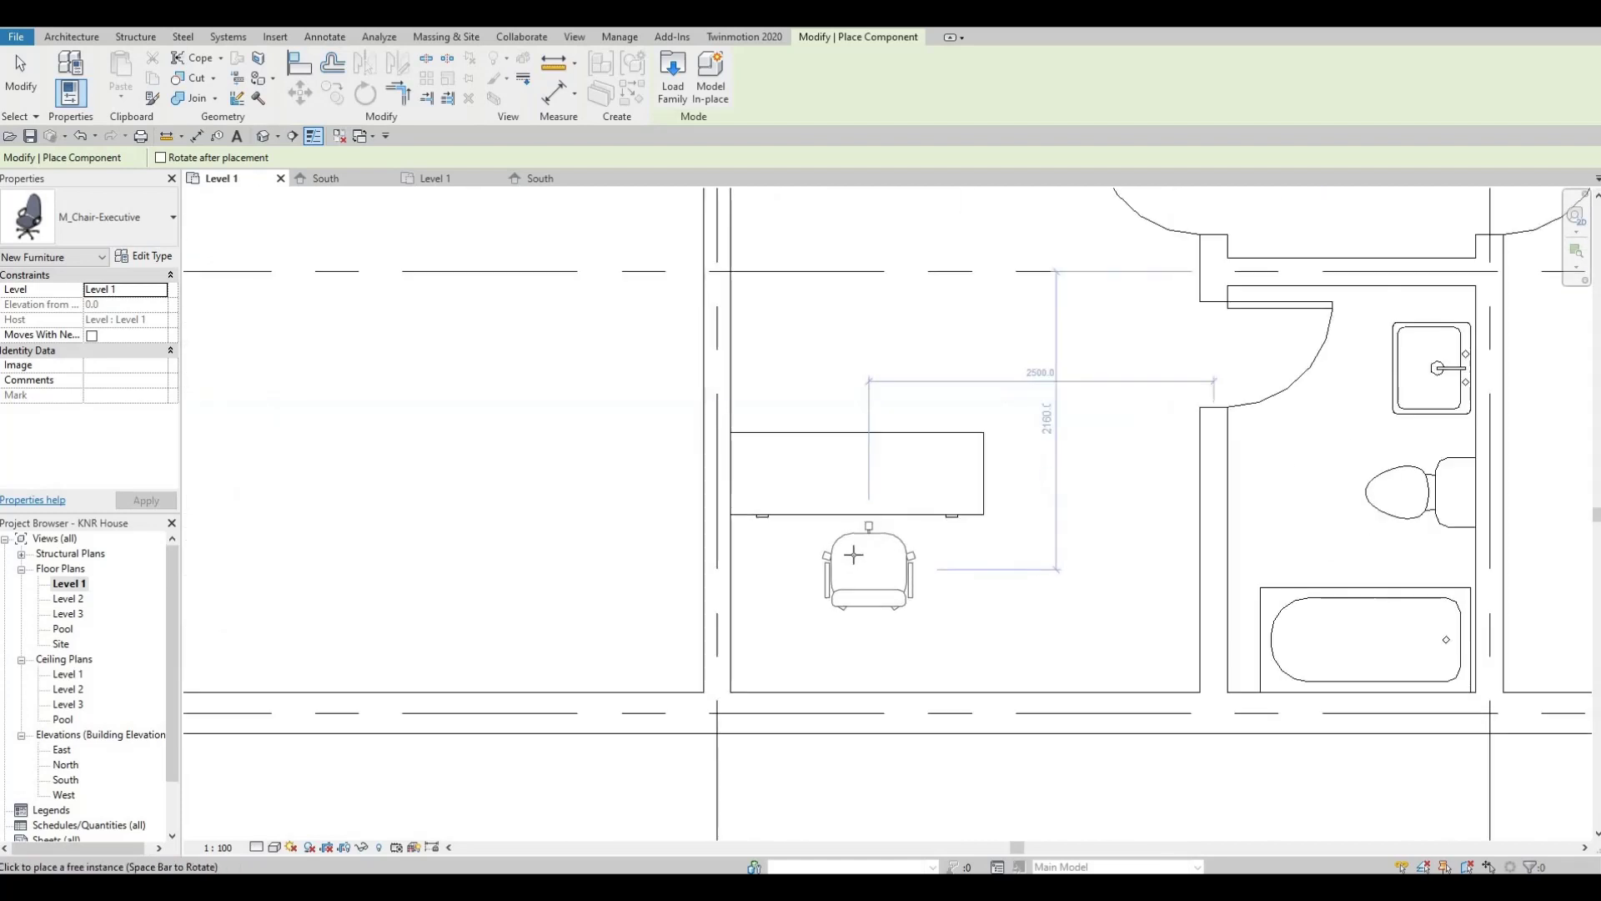
pyautogui.click(1007, 497)
pyautogui.press('Escape')
pyautogui.press('Escape')
pyautogui.scroll(-3, 997, 533)
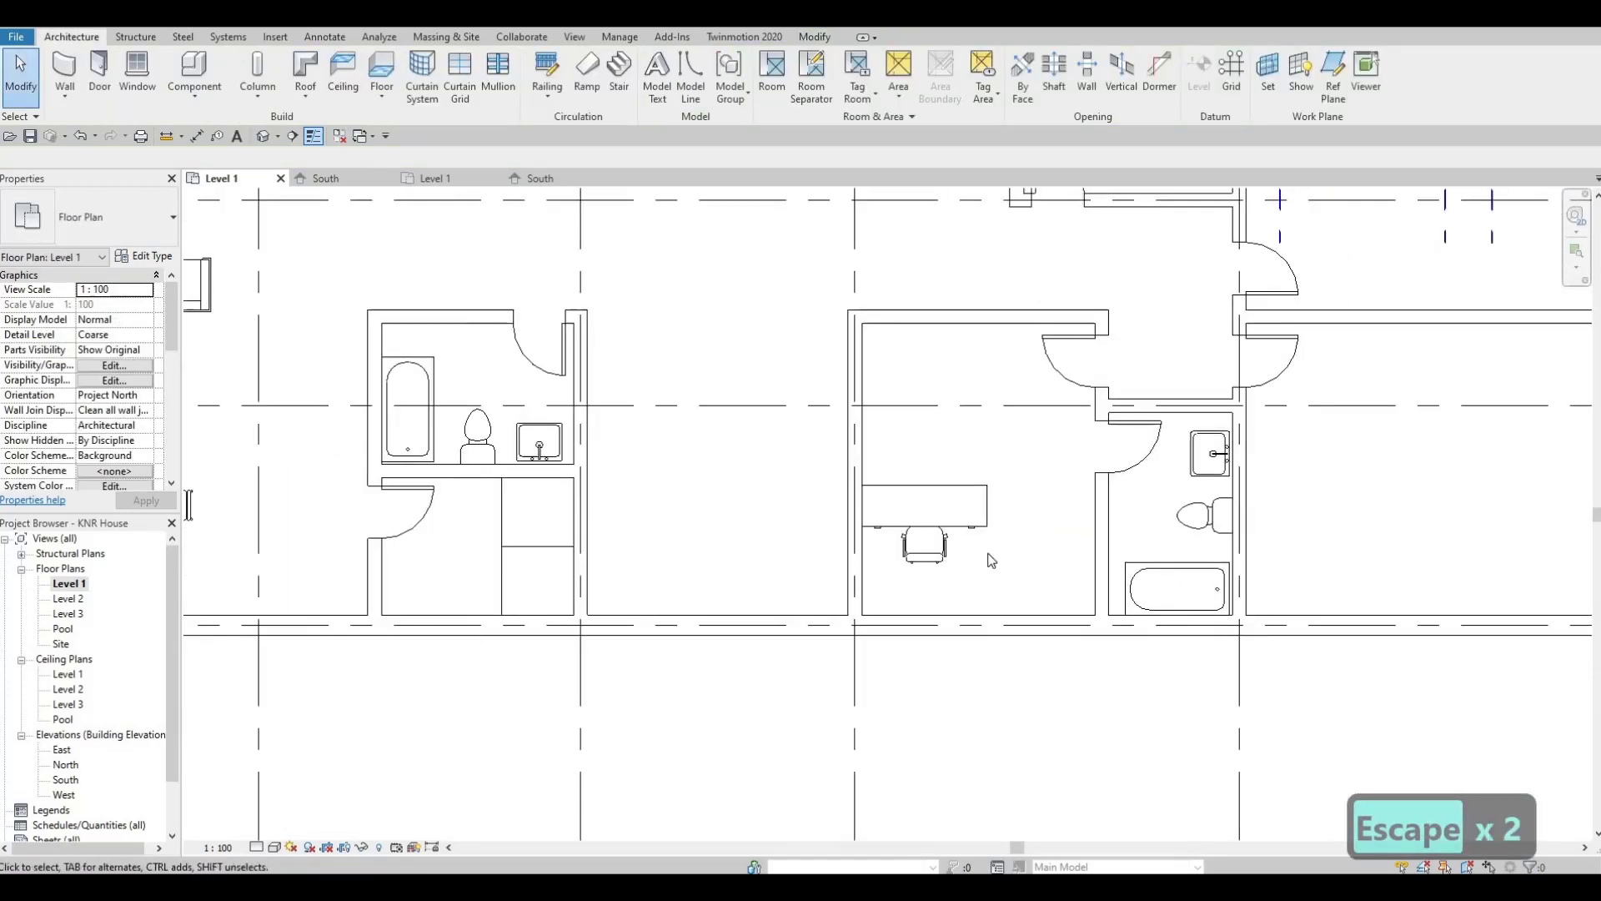
pyautogui.scroll(-2, 984, 575)
# Draw a rectangular room separation about 5250 x 4850 mm around the kitchen, from the exterior walls' inner corner to the intersection of grids C and 2.
pyautogui.press('F1')
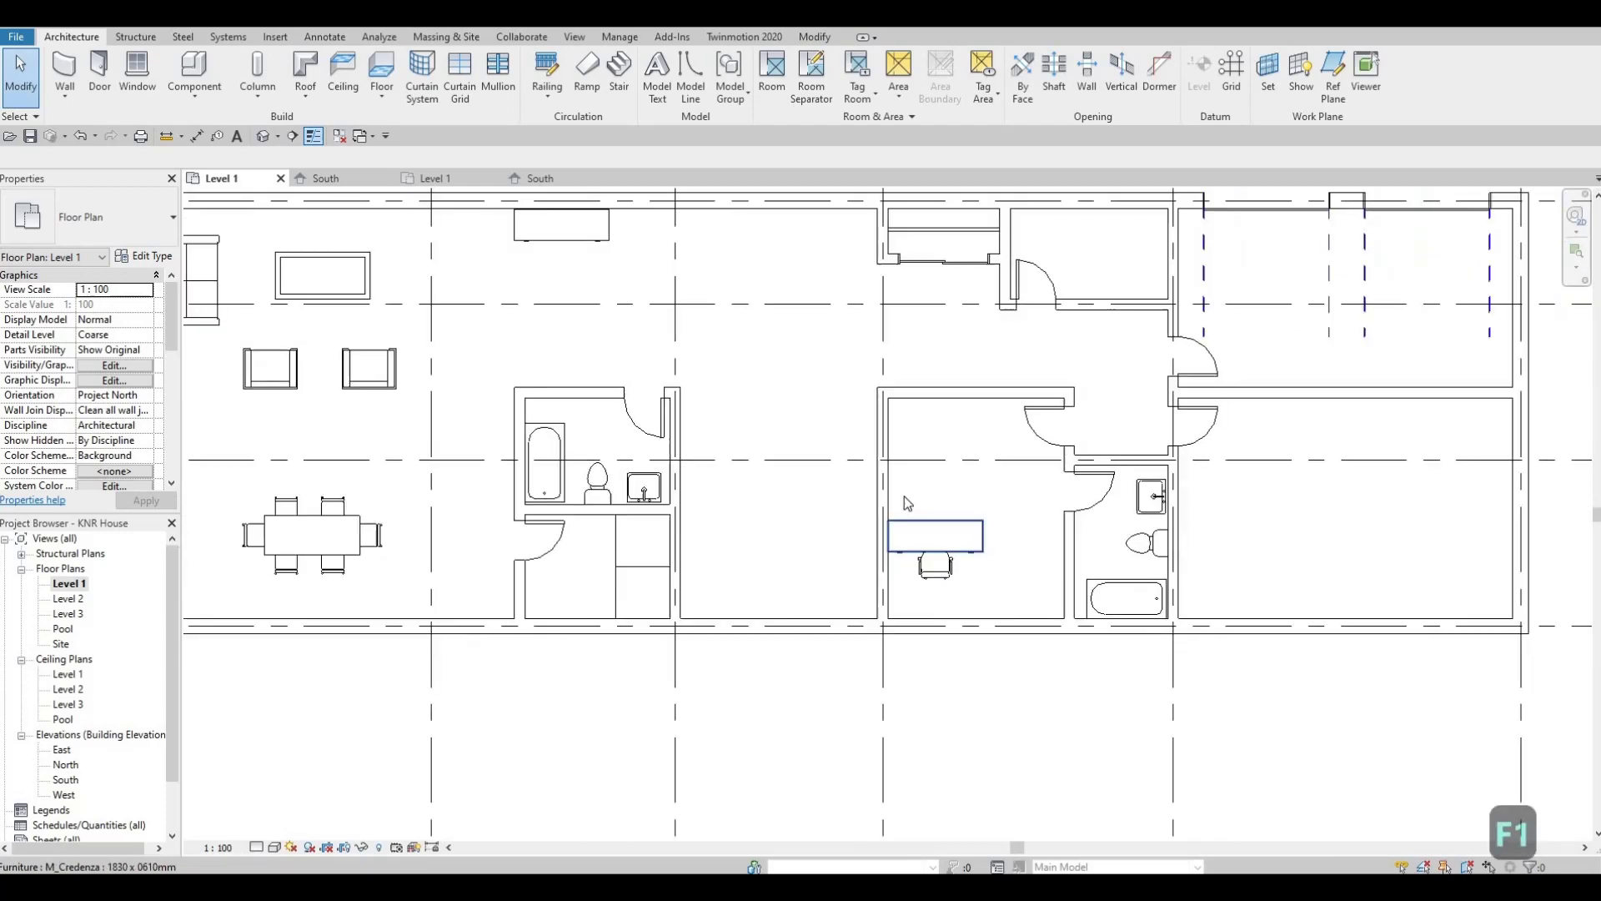
pyautogui.scroll(-2, 904, 497)
pyautogui.scroll(1, 786, 372)
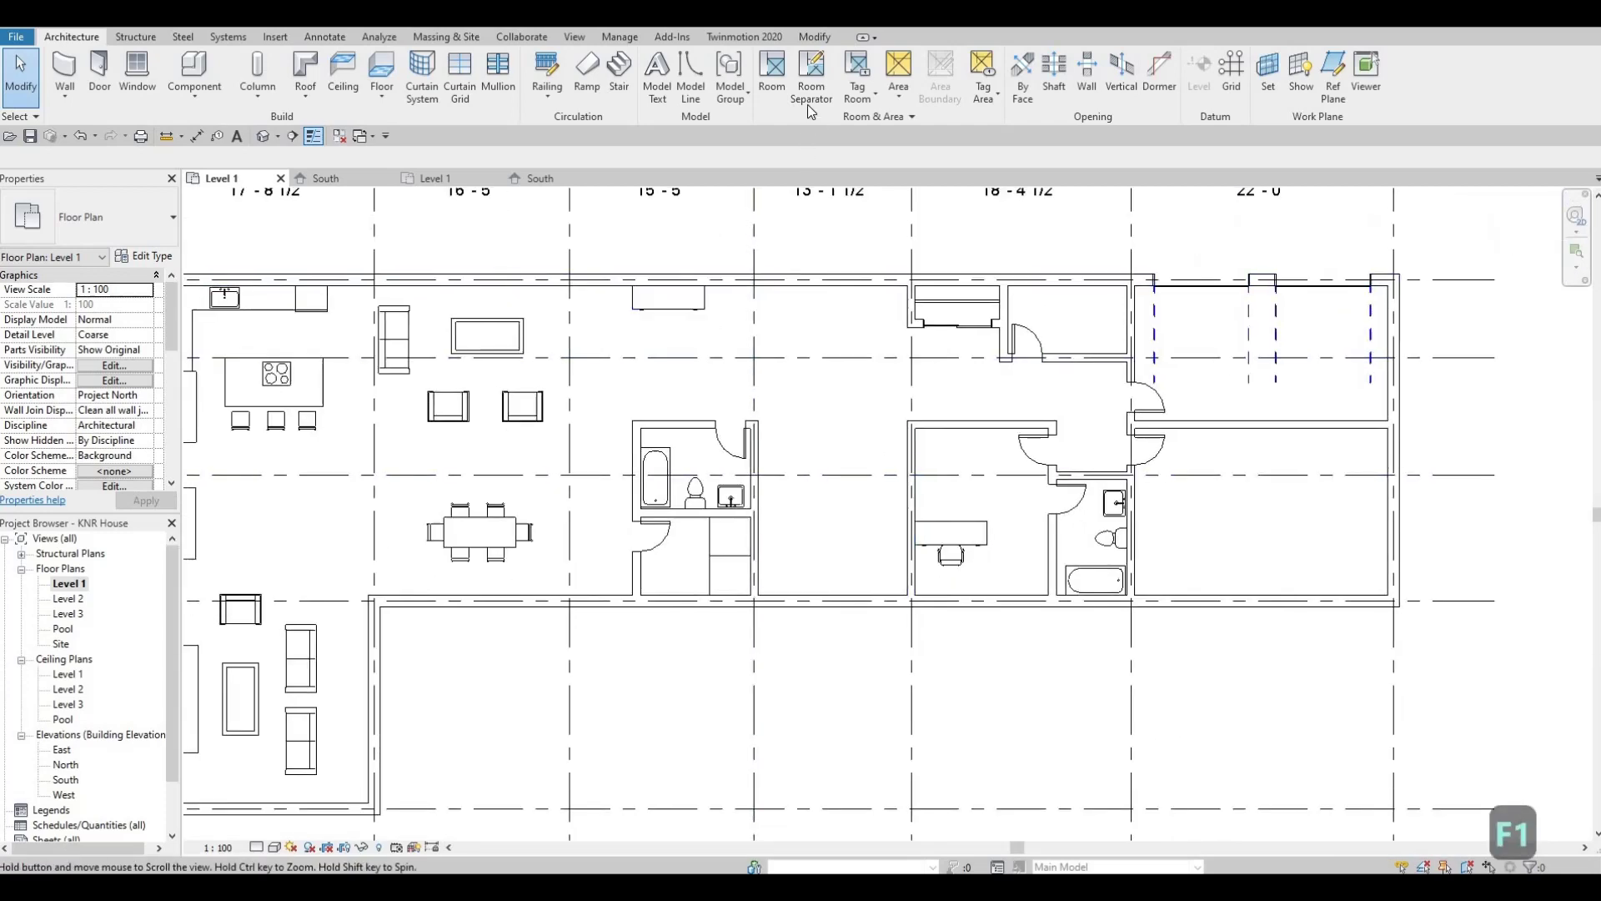
pyautogui.moveTo(753, 382); pyautogui.dragTo(801, 372, button='middle')
pyautogui.click(812, 93)
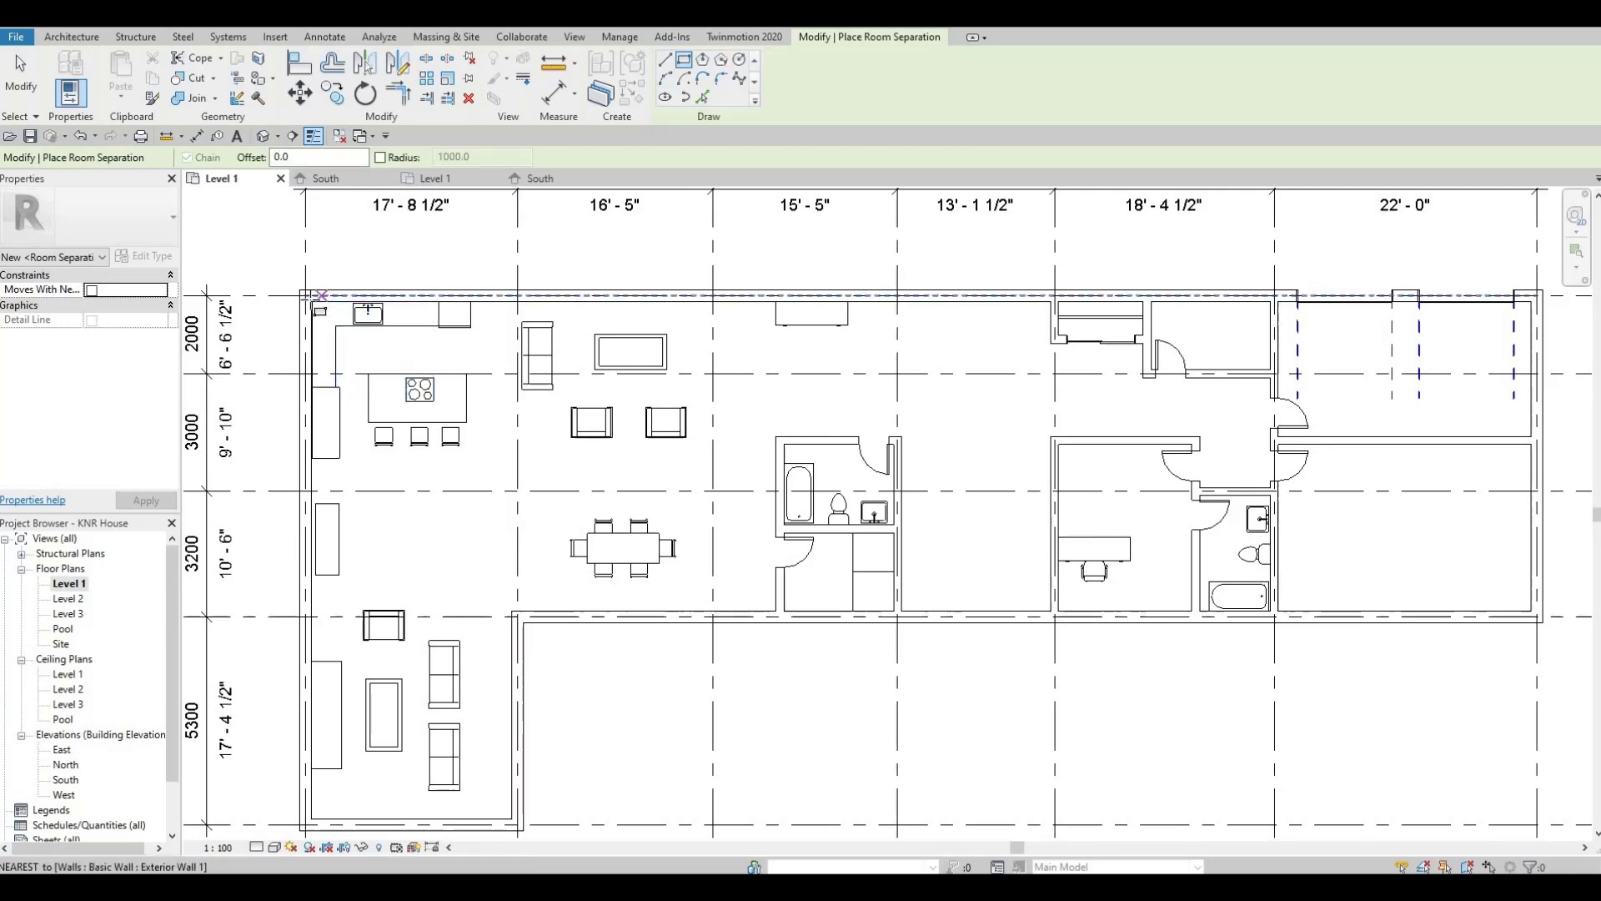
pyautogui.scroll(2, 318, 310)
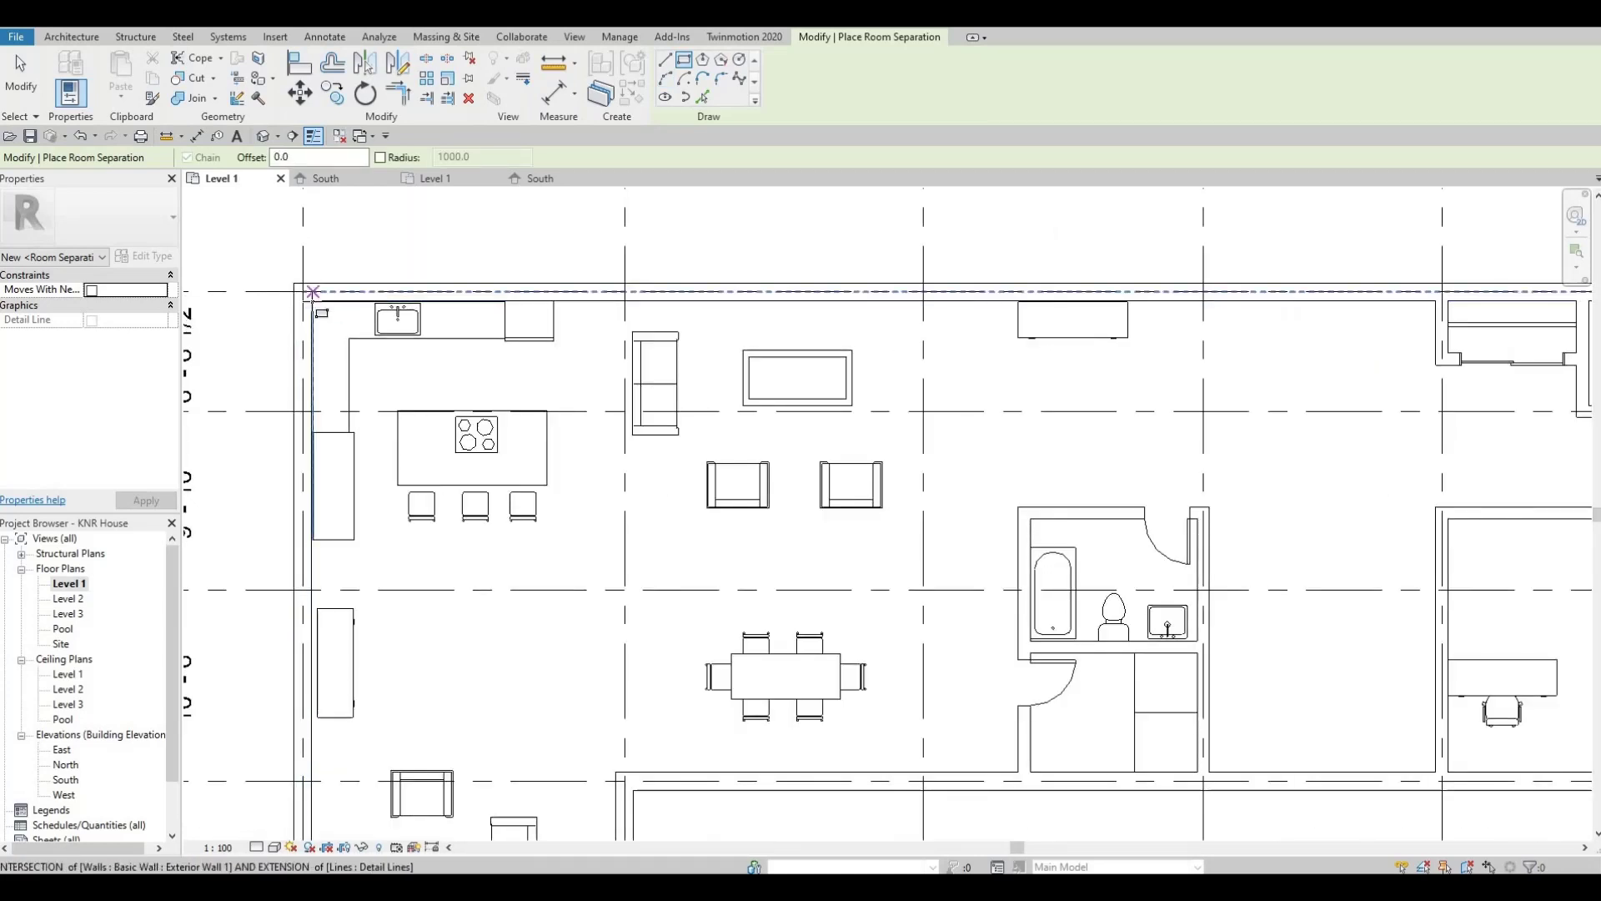
pyautogui.click(311, 300)
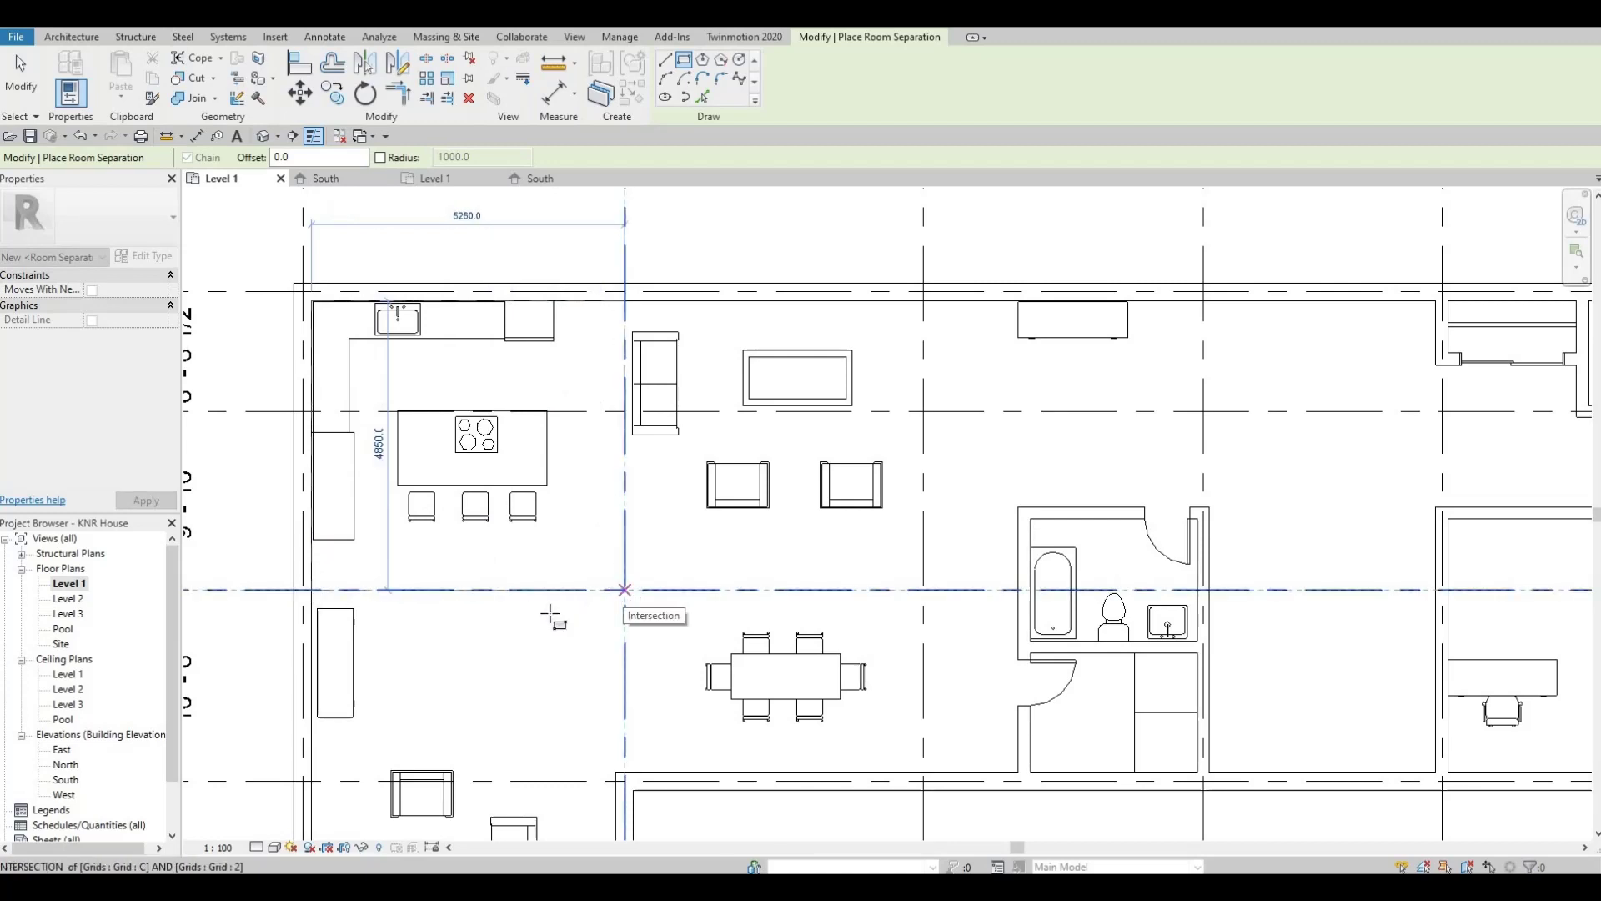
pyautogui.click(624, 589)
pyautogui.moveTo(448, 707); pyautogui.dragTo(454, 533, button='middle')
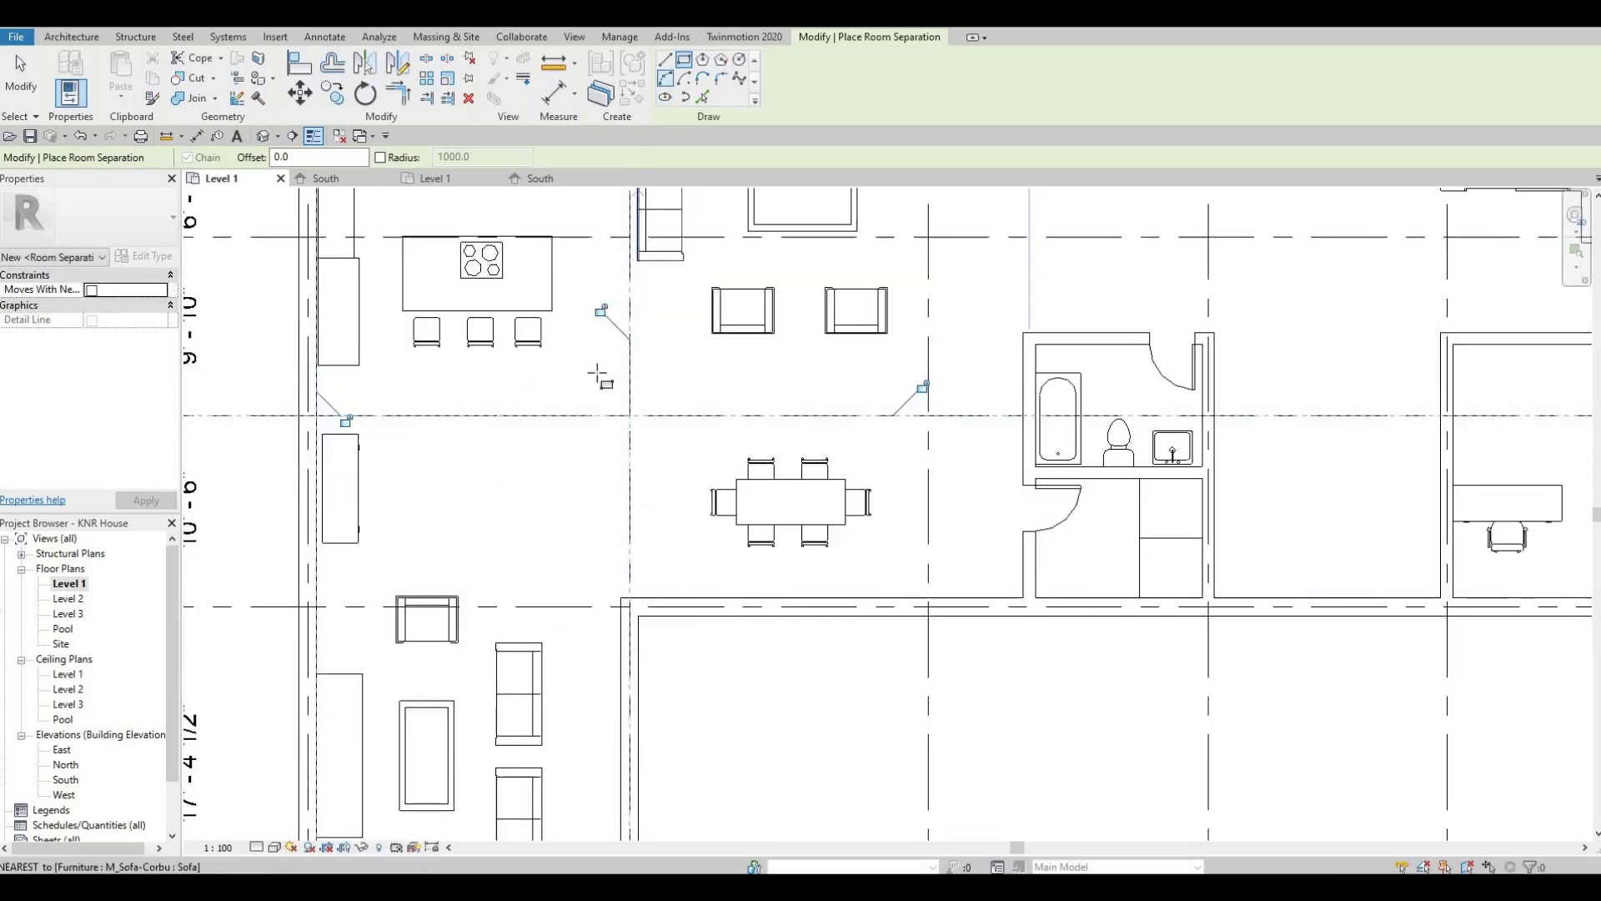
pyautogui.moveTo(599, 376); pyautogui.dragTo(644, 275, button='middle')
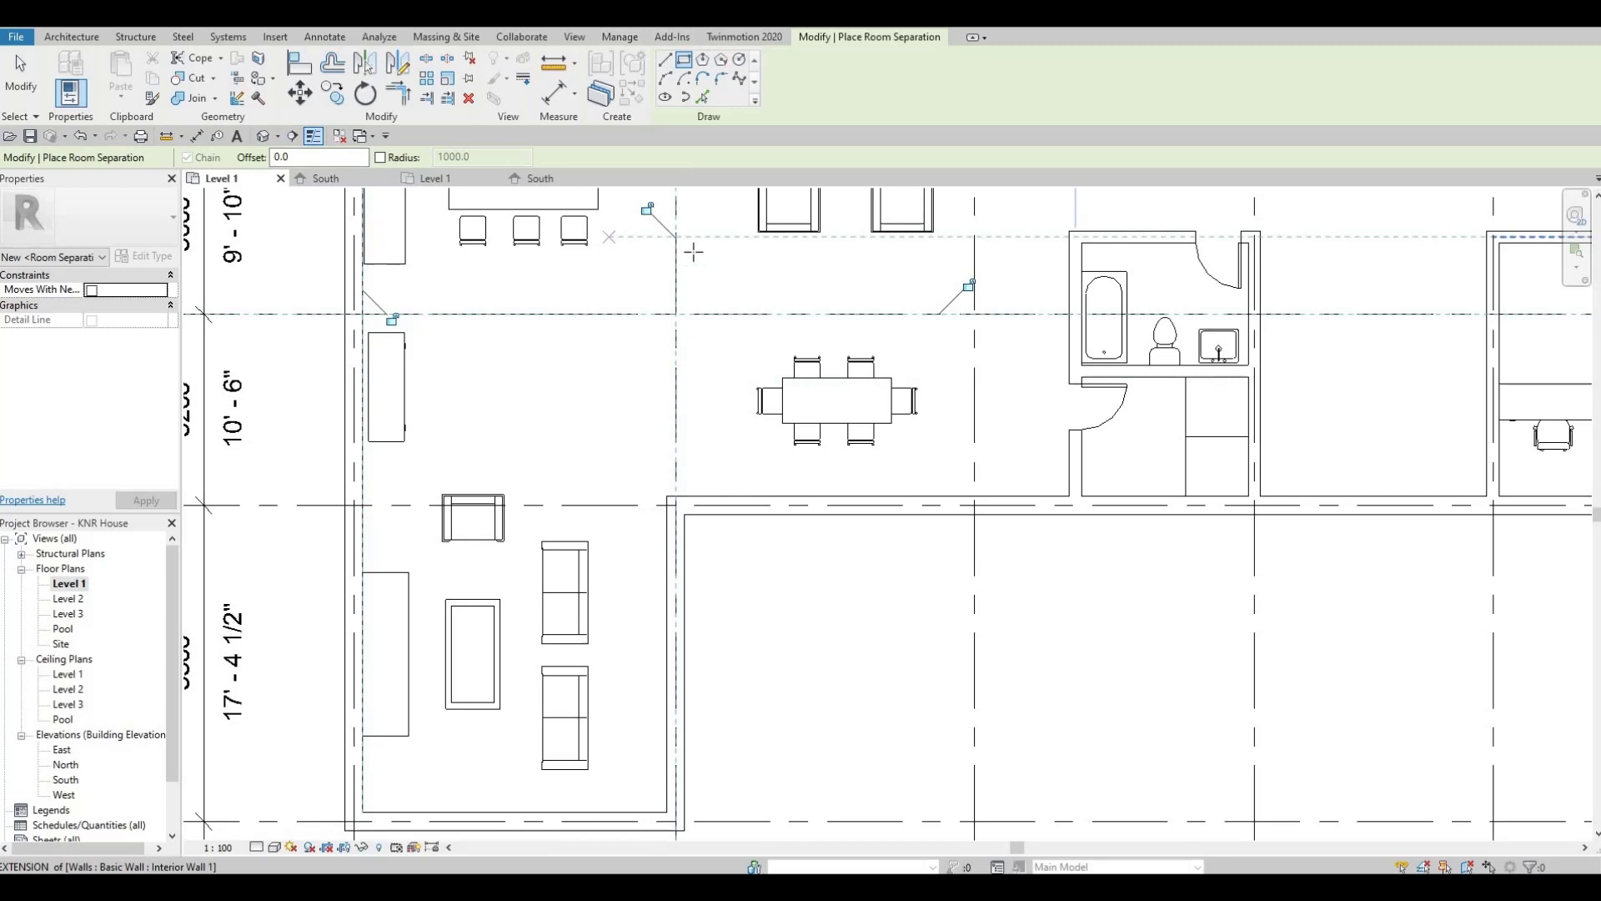
# Draw a straight room separation line along grid 2 from grid C down to the exterior wall corner near grid D.
pyautogui.click(665, 59)
pyautogui.click(676, 314)
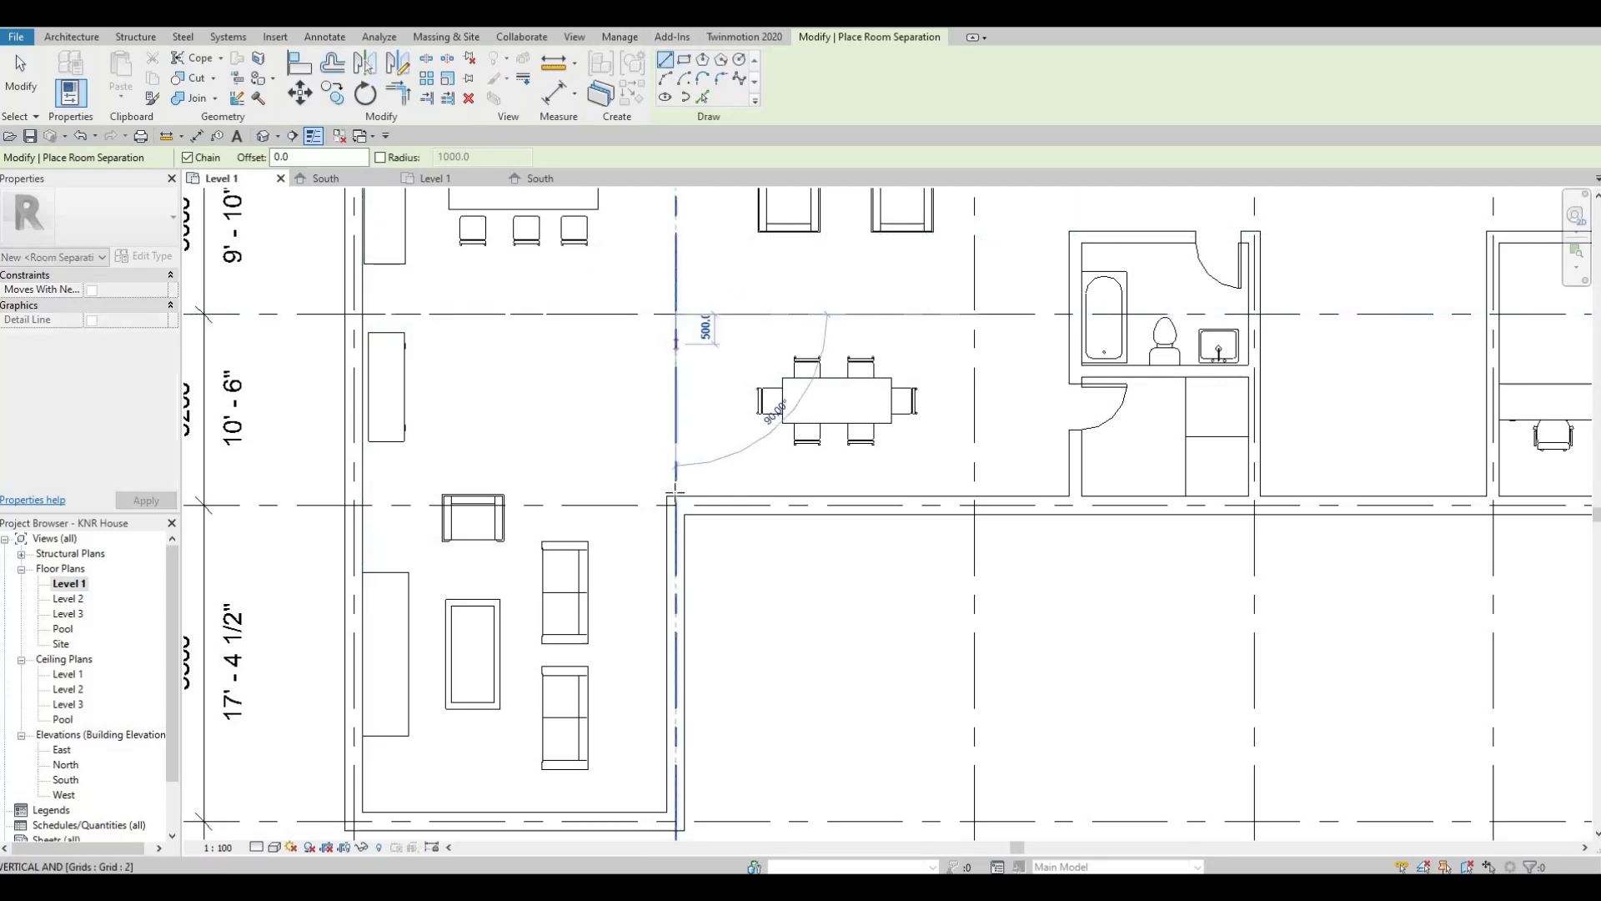
pyautogui.press('Escape')
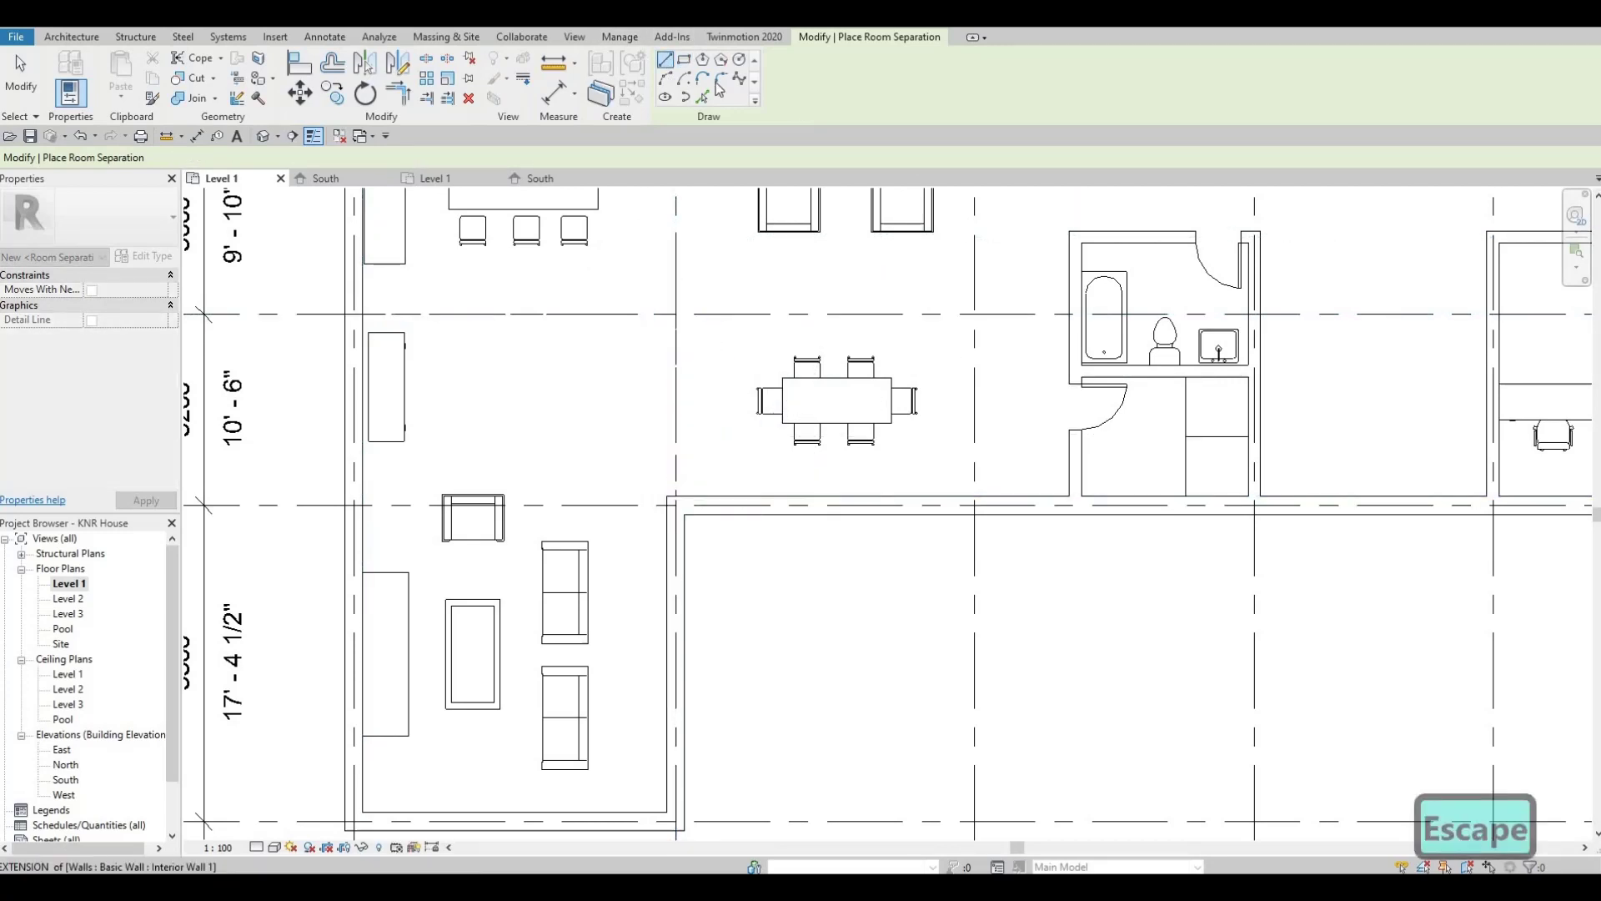
# Draw a room separation line along grid C from grid 2 to the left wall of the bathroom near grid 3.
pyautogui.click(665, 60)
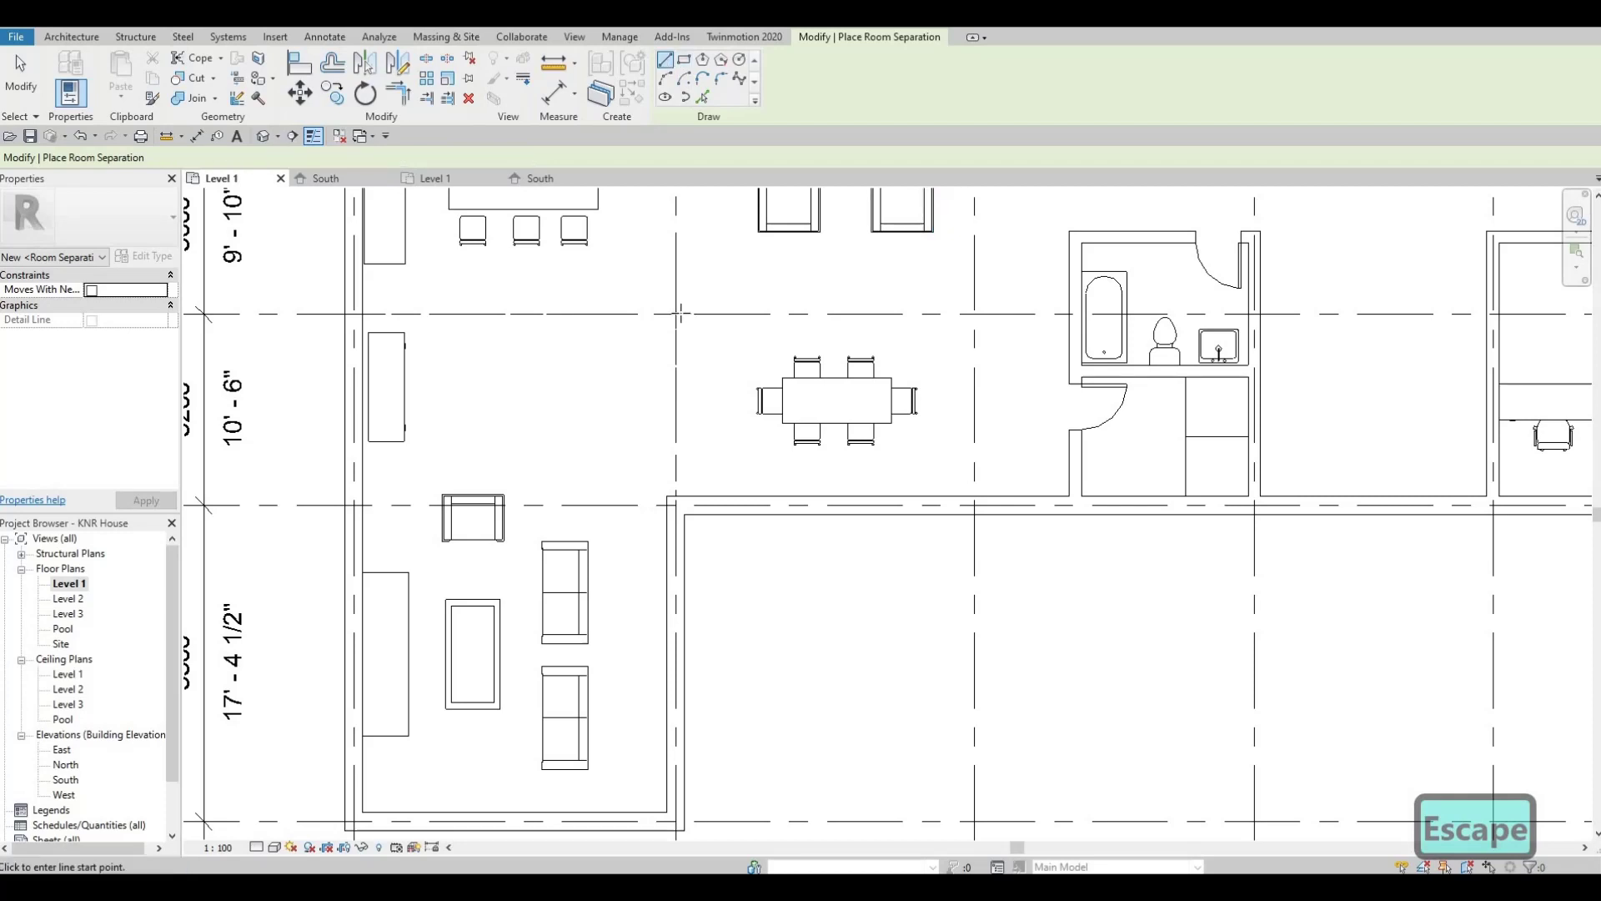
pyautogui.click(676, 314)
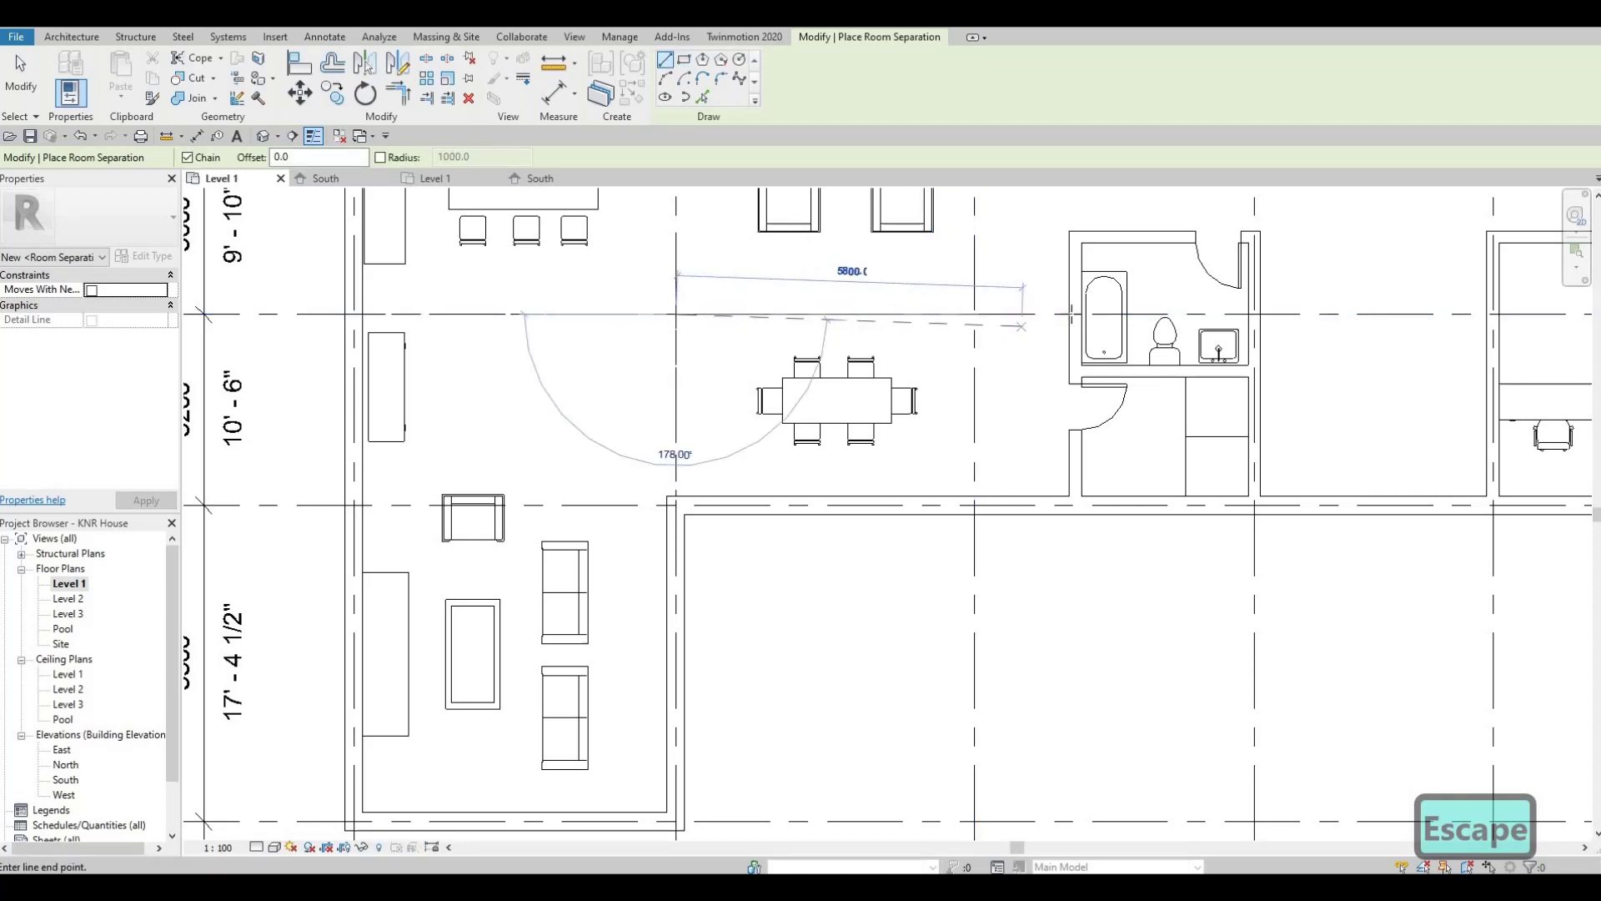
pyautogui.click(1069, 314)
pyautogui.press('Escape')
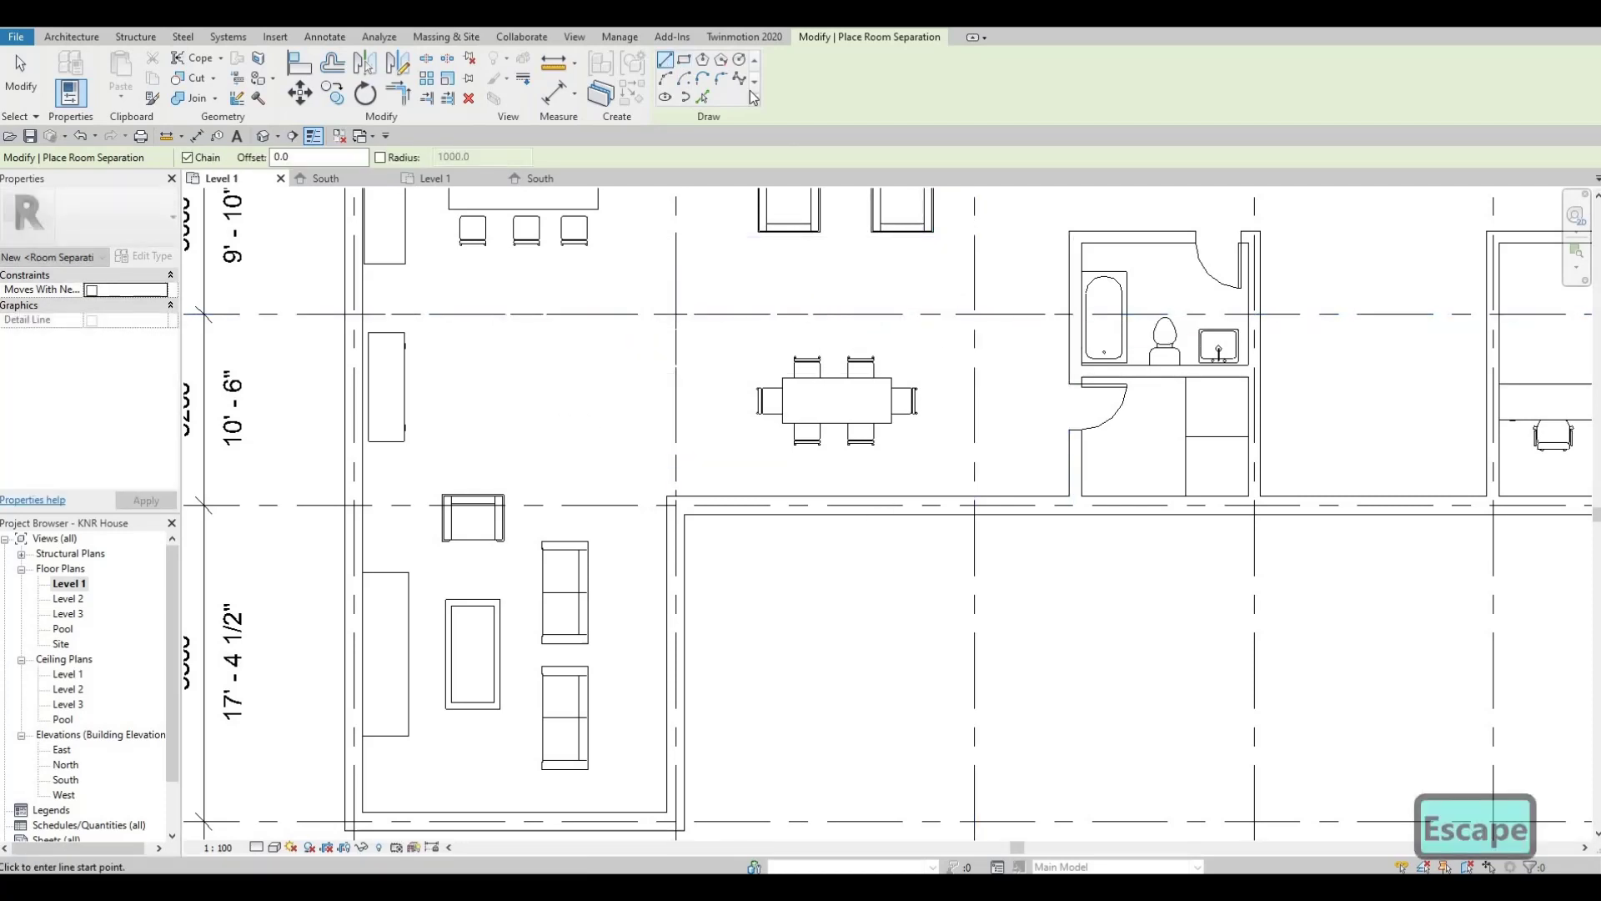
# Draw a room separation line about 3430 mm long from the bathroom's upper-left corner near grid 3 straight up to the exterior wall.
pyautogui.moveTo(909, 283); pyautogui.dragTo(752, 478, button='middle')
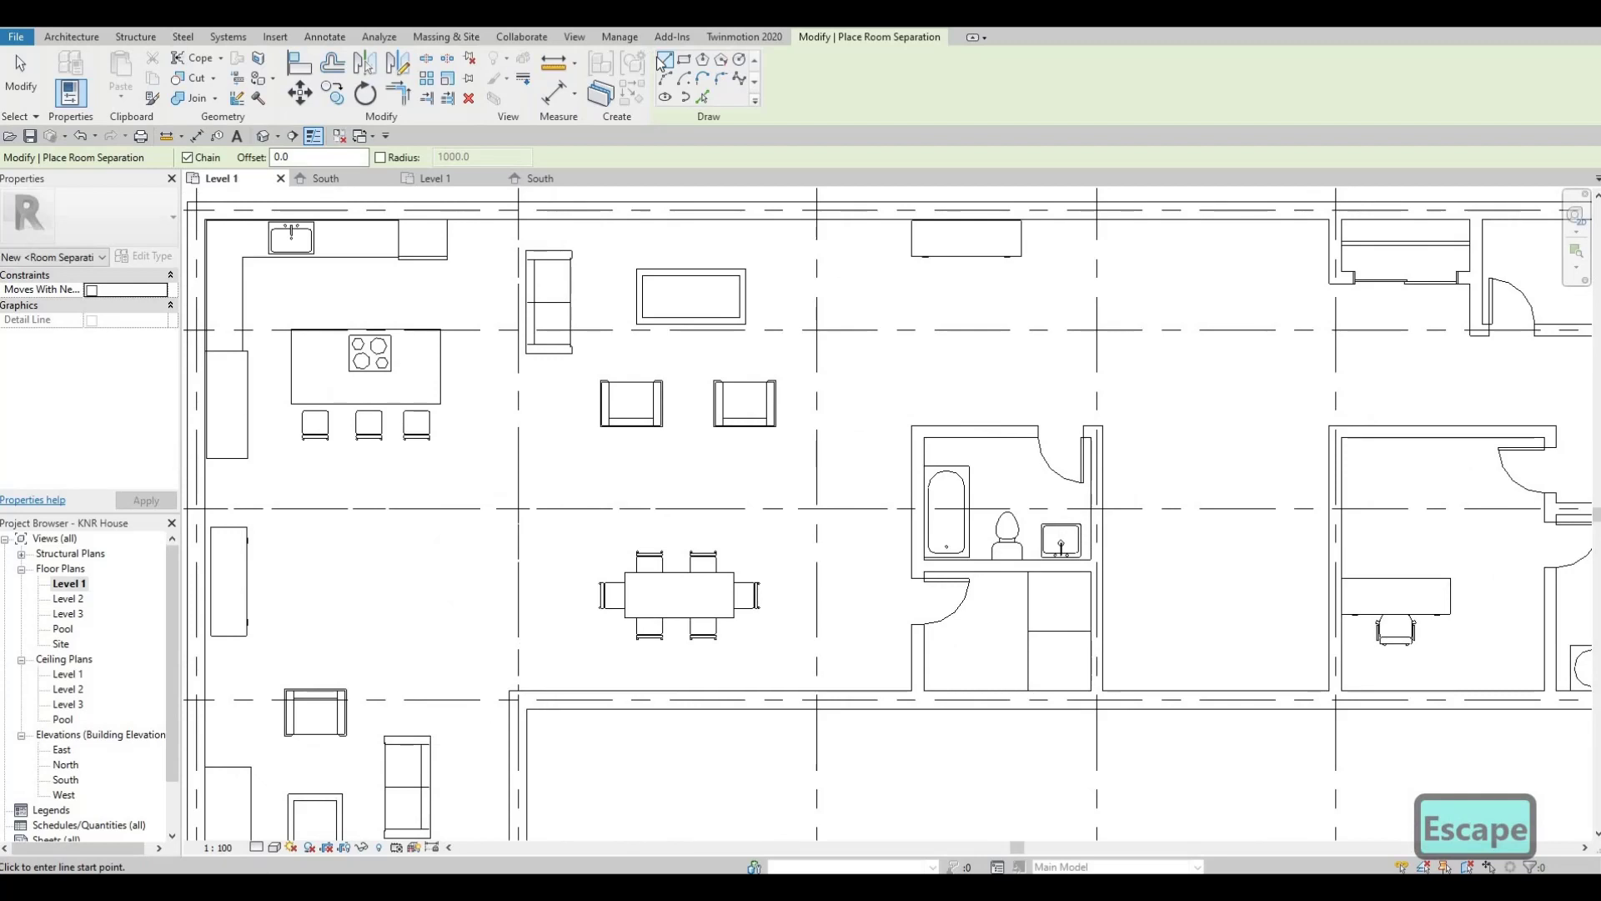
pyautogui.click(912, 425)
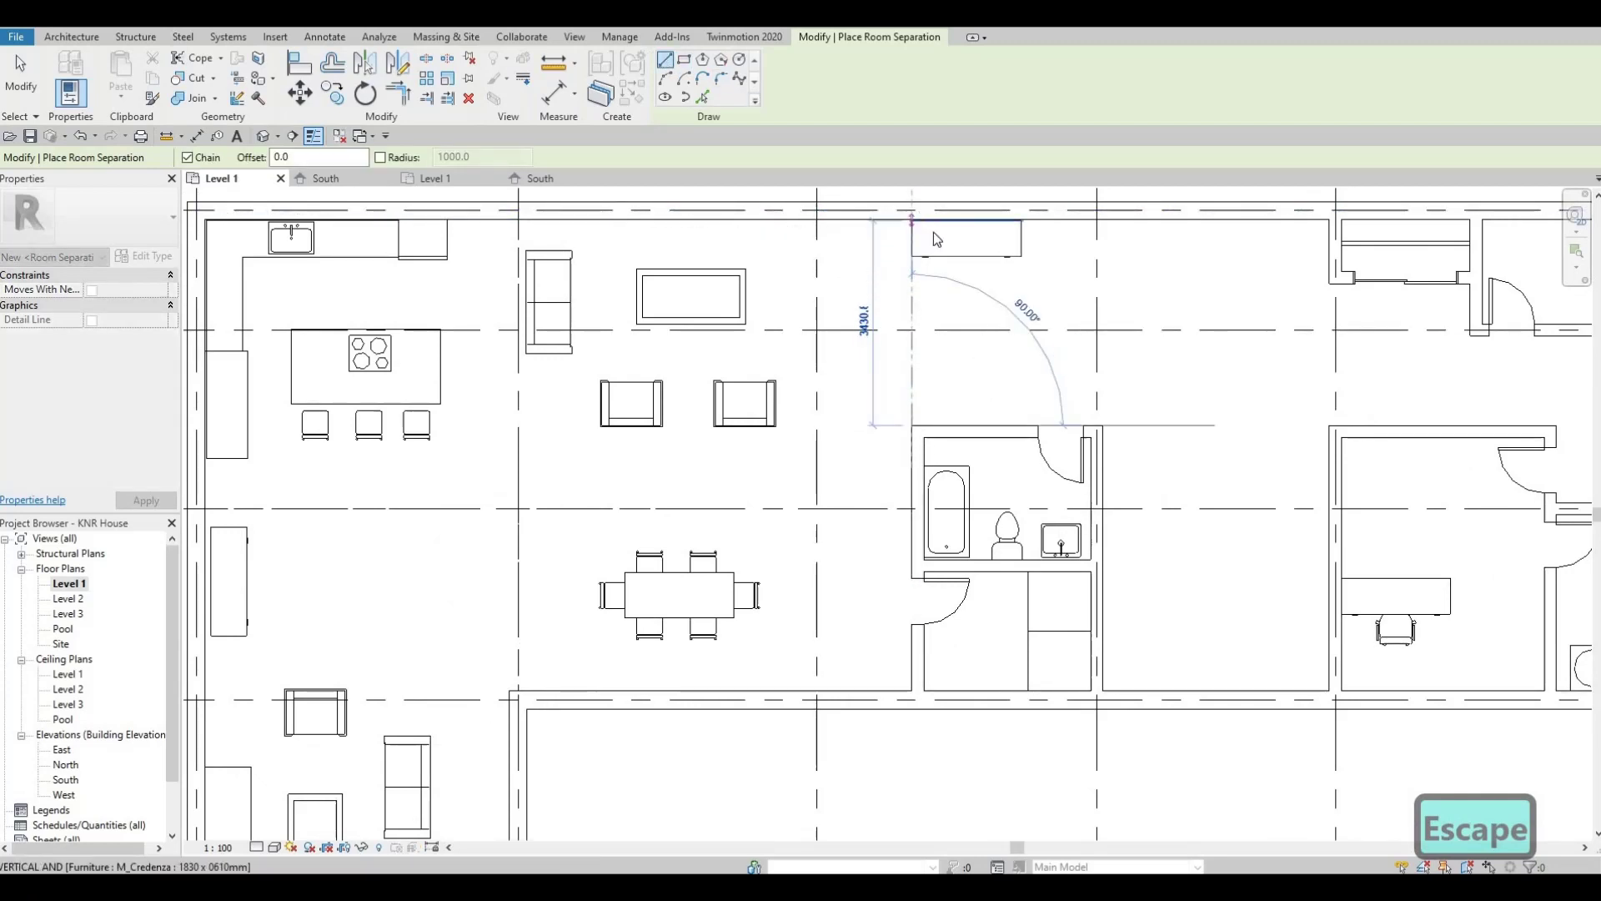
pyautogui.click(916, 221)
pyautogui.press('Escape')
# Draw a horizontal room separation line from the study's upper-left corner at grid 5 to the bathroom wall at grid 4, and end the command.
pyautogui.moveTo(1217, 446); pyautogui.dragTo(900, 434, button='middle')
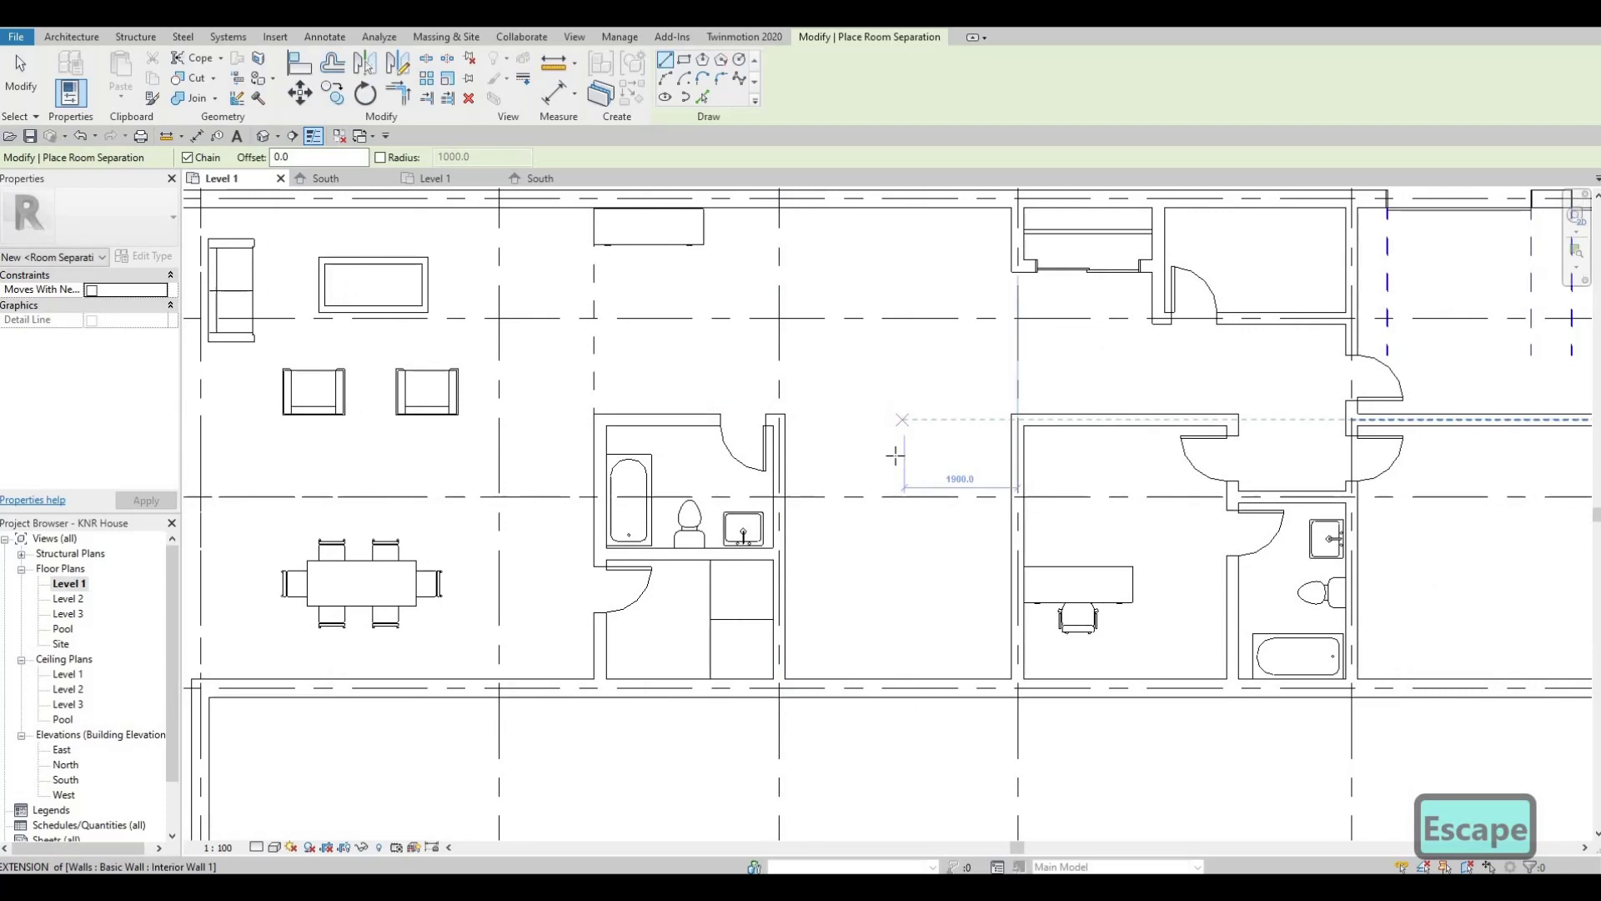
pyautogui.moveTo(886, 532); pyautogui.dragTo(884, 540, button='middle')
pyautogui.scroll(-1, 908, 429)
pyautogui.moveTo(797, 371); pyautogui.dragTo(775, 424, button='middle')
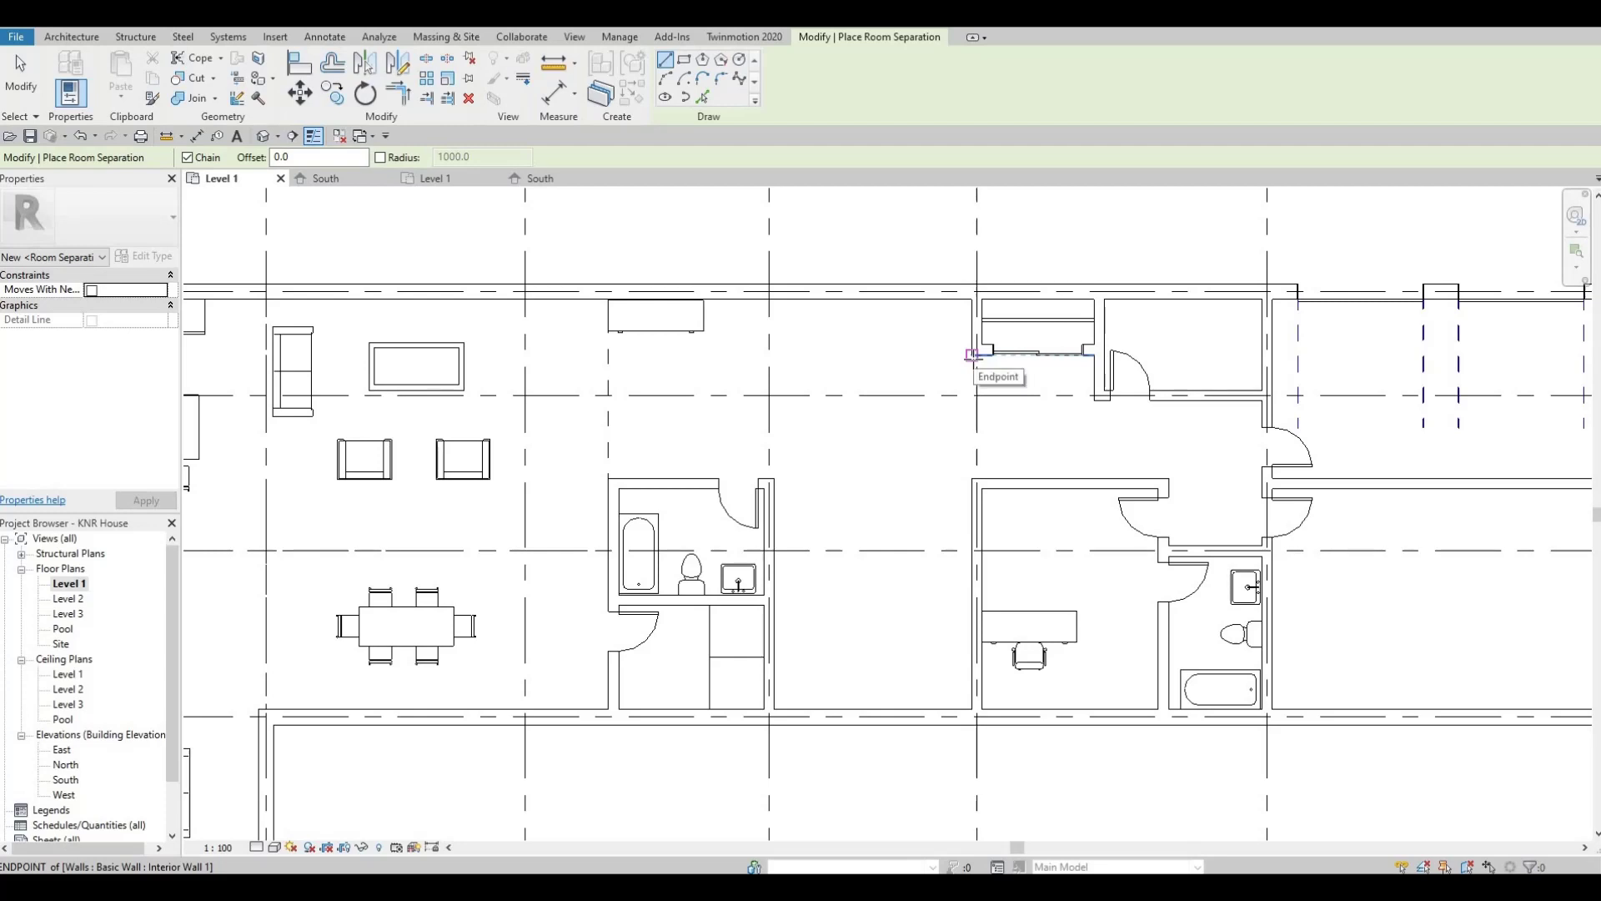
pyautogui.click(973, 480)
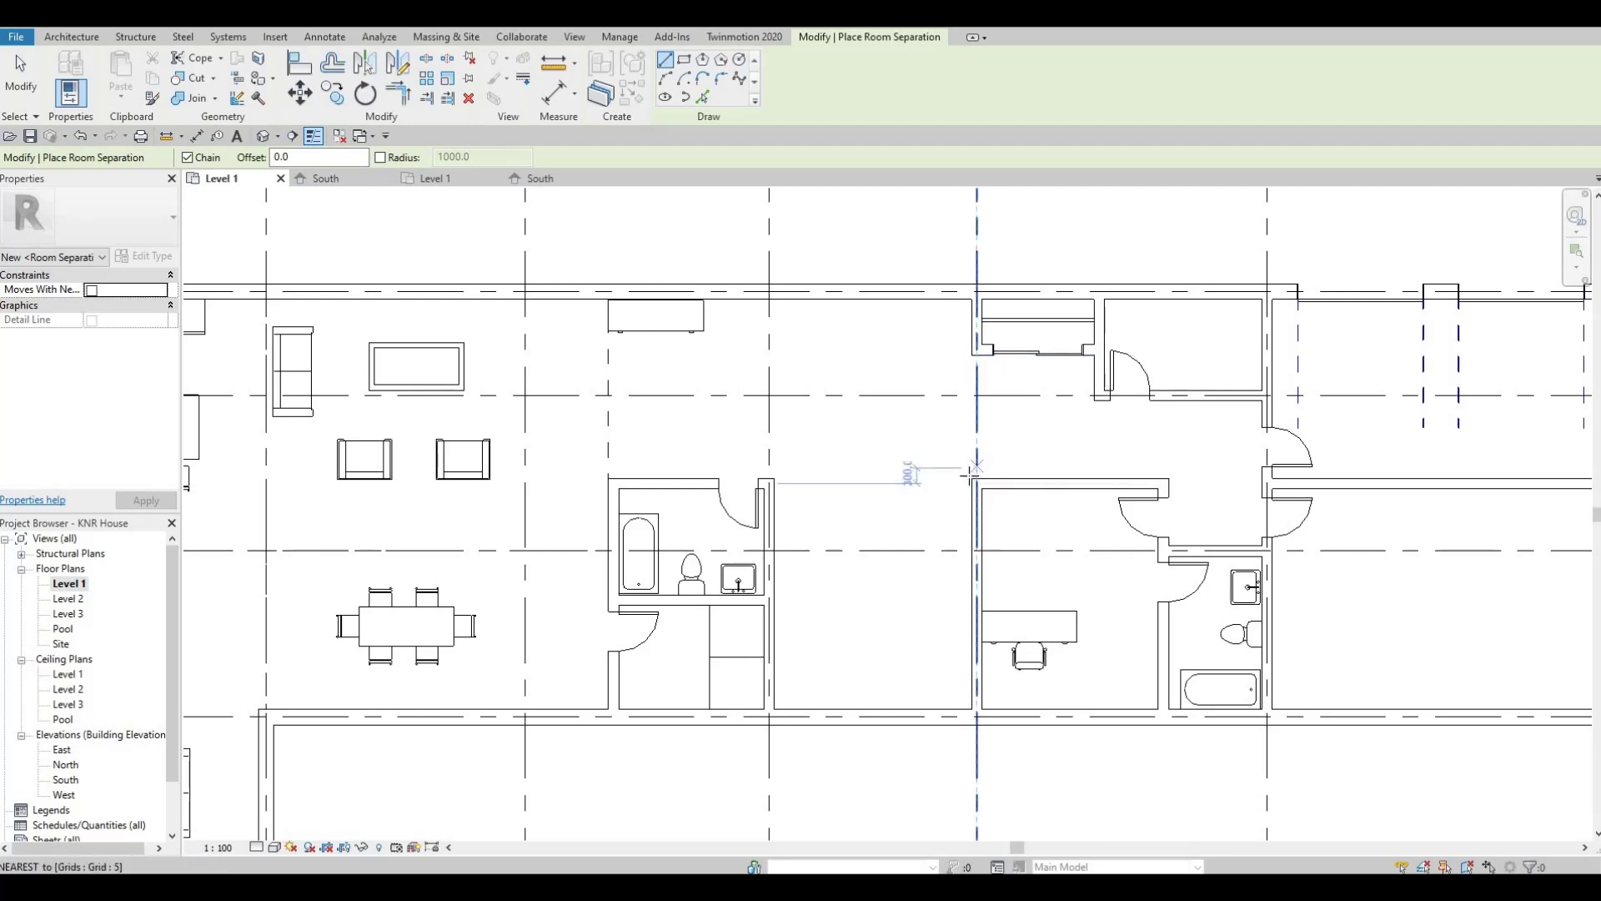
pyautogui.click(776, 480)
pyautogui.press('Escape')
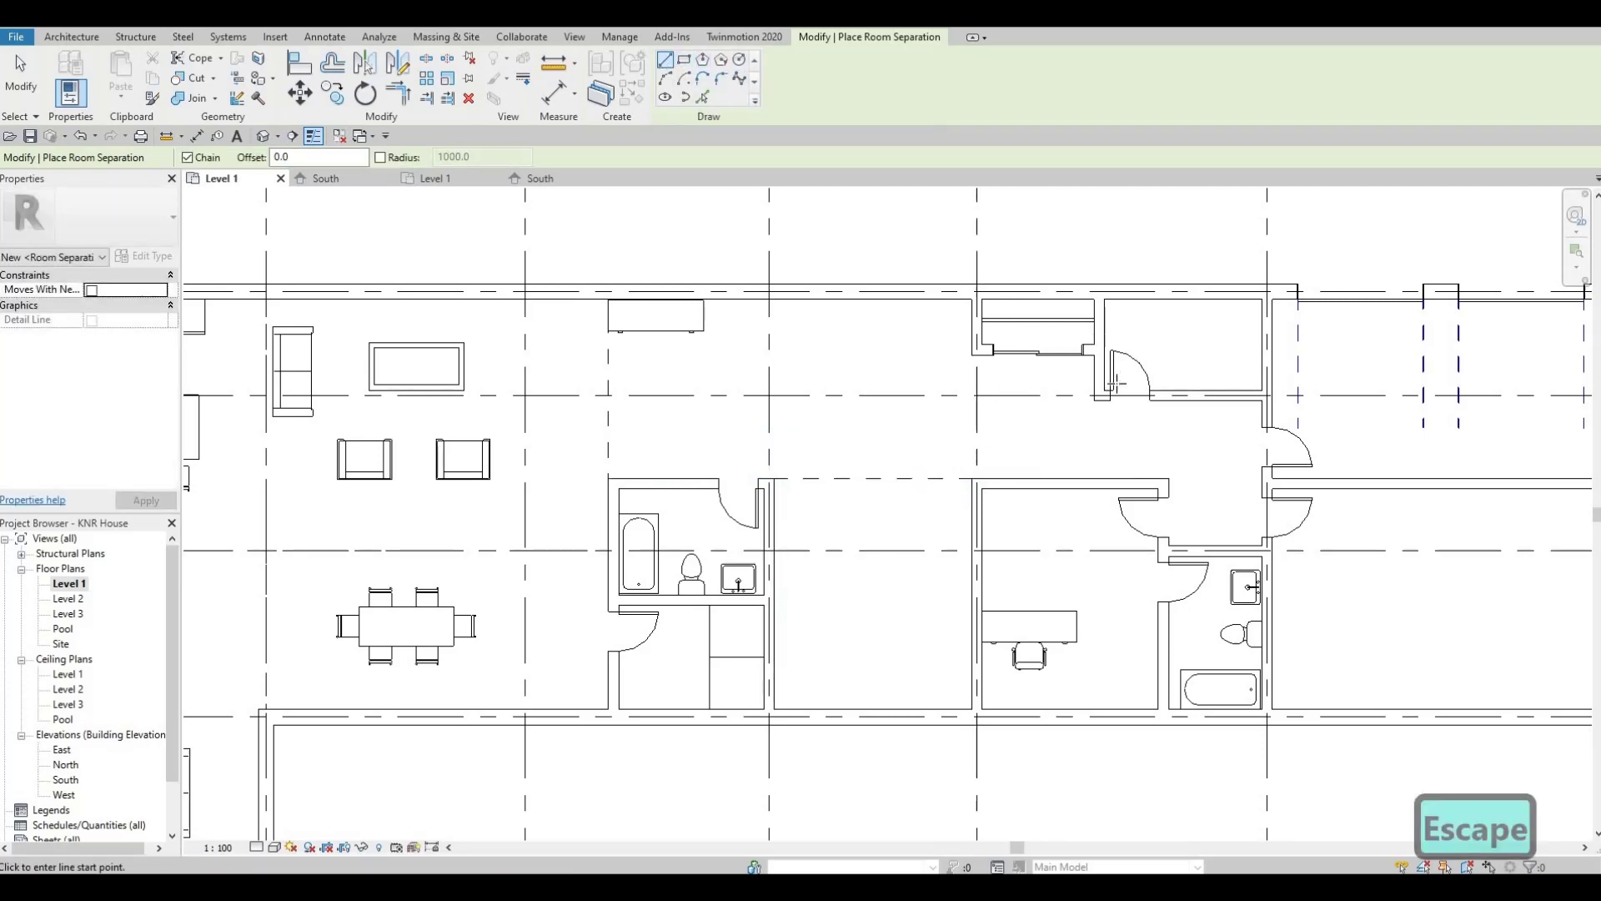
pyautogui.moveTo(1075, 390); pyautogui.dragTo(917, 392, button='middle')
pyautogui.moveTo(962, 546)
pyautogui.mouseDown(button='middle')
pyautogui.moveTo(994, 464)
pyautogui.moveTo(890, 442)
pyautogui.mouseUp(button='middle')
pyautogui.moveTo(719, 269); pyautogui.dragTo(836, 399, button='middle')
pyautogui.scroll(-1, 825, 375)
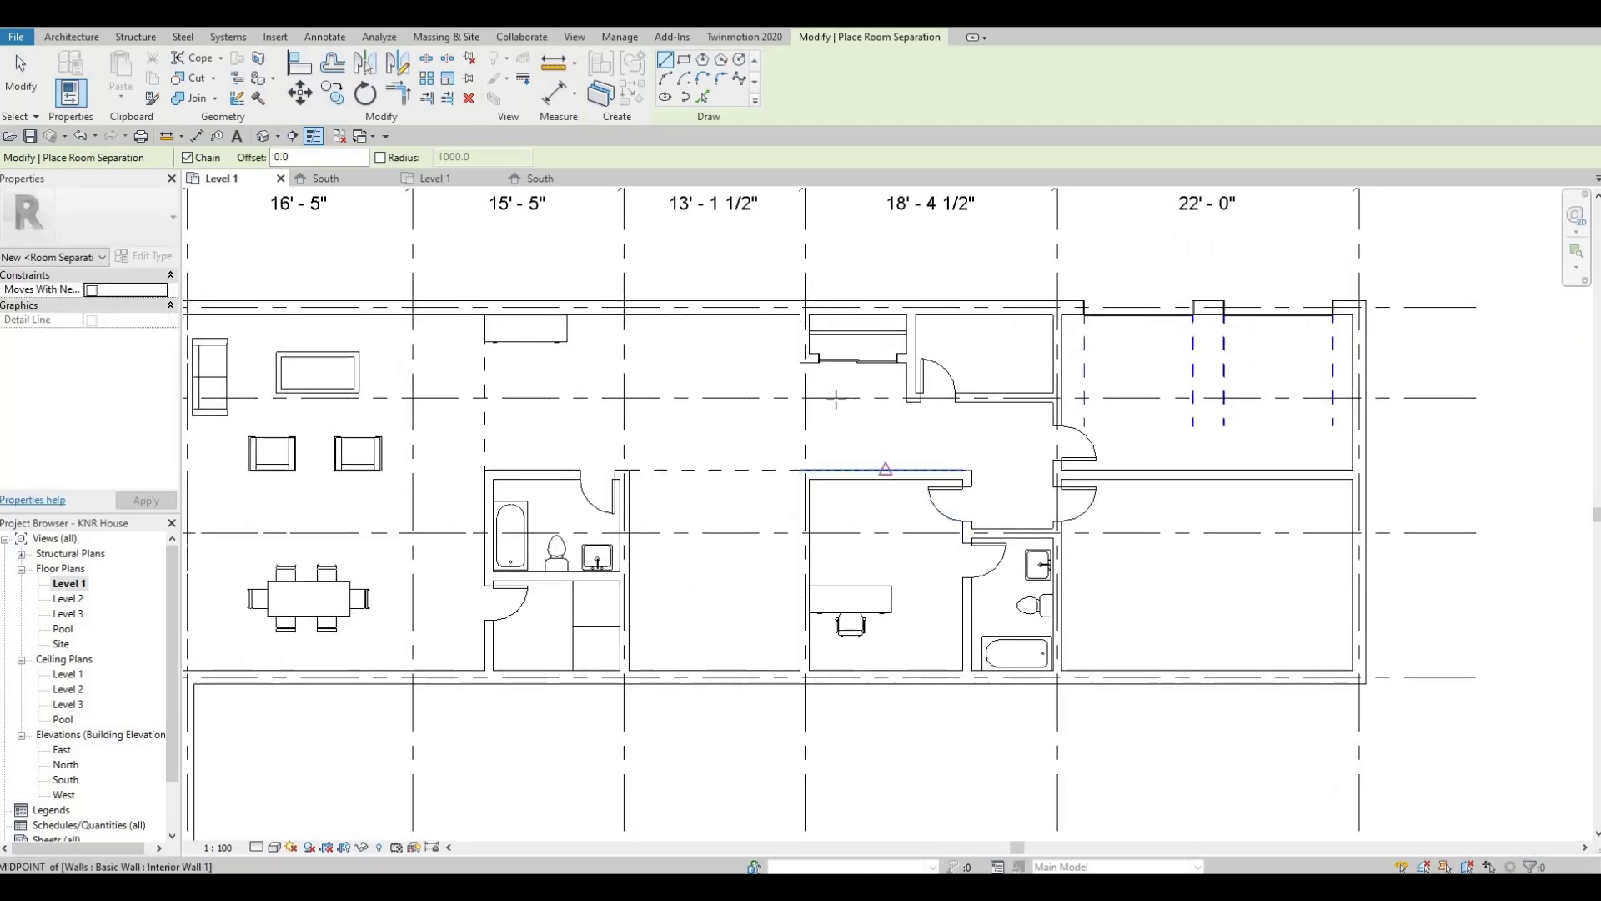
pyautogui.scroll(-3, 835, 400)
pyautogui.press('Escape')
pyautogui.press('Escape')
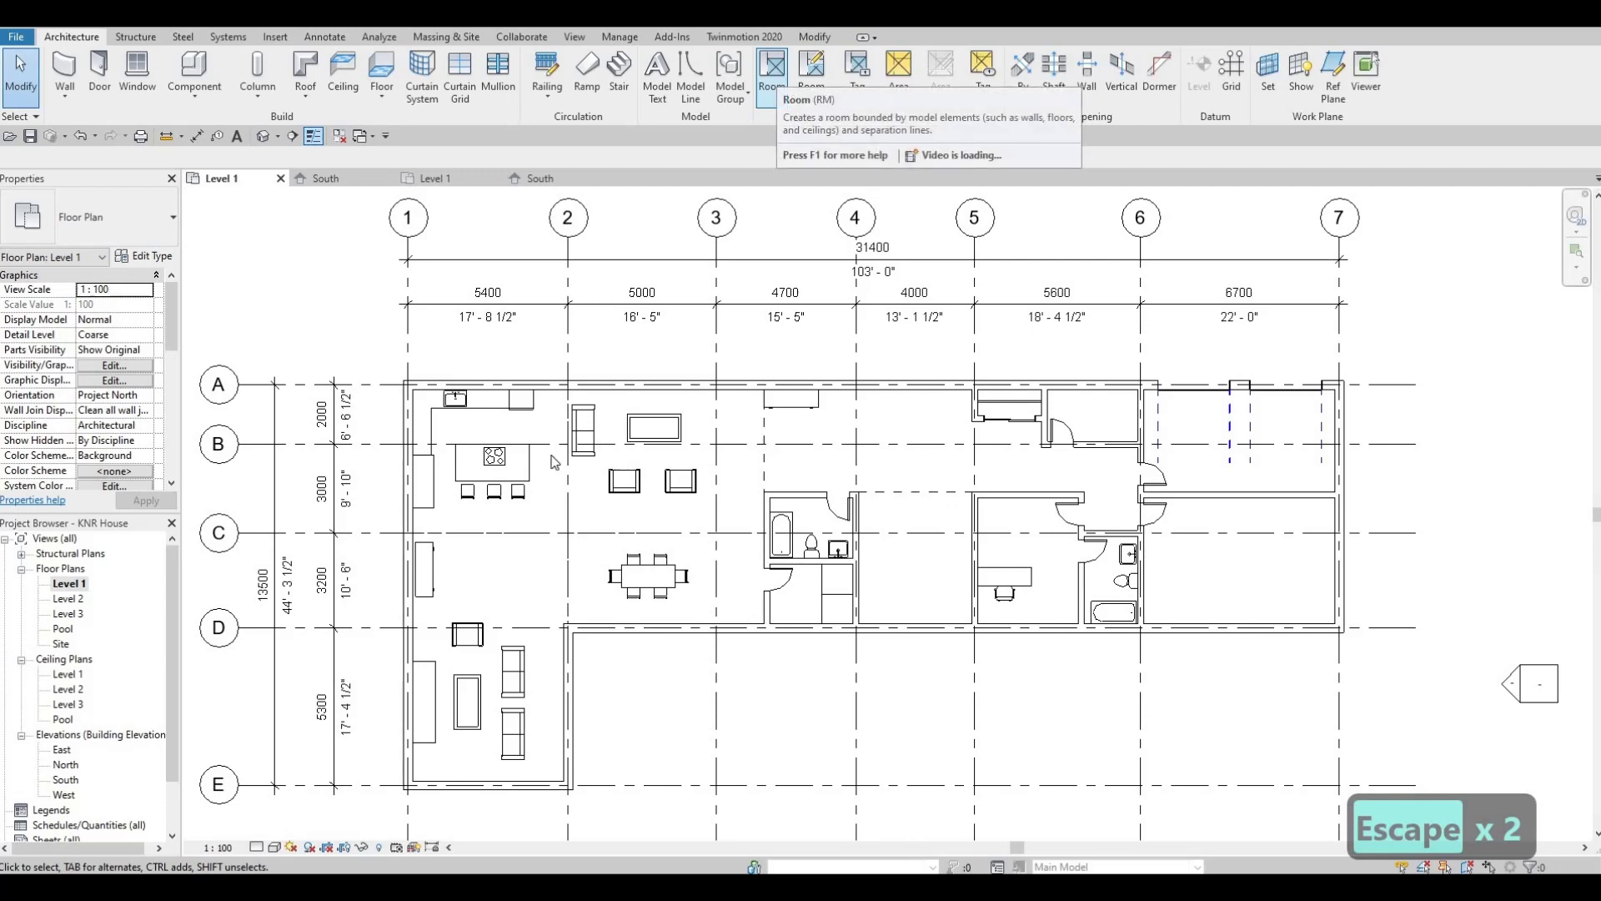
# Place tagged rooms in the hallway, the space below it between grids 4 and 5, and the two small rooms near grid A between grids 5 and 6.
pyautogui.press('r')
pyautogui.press('m')
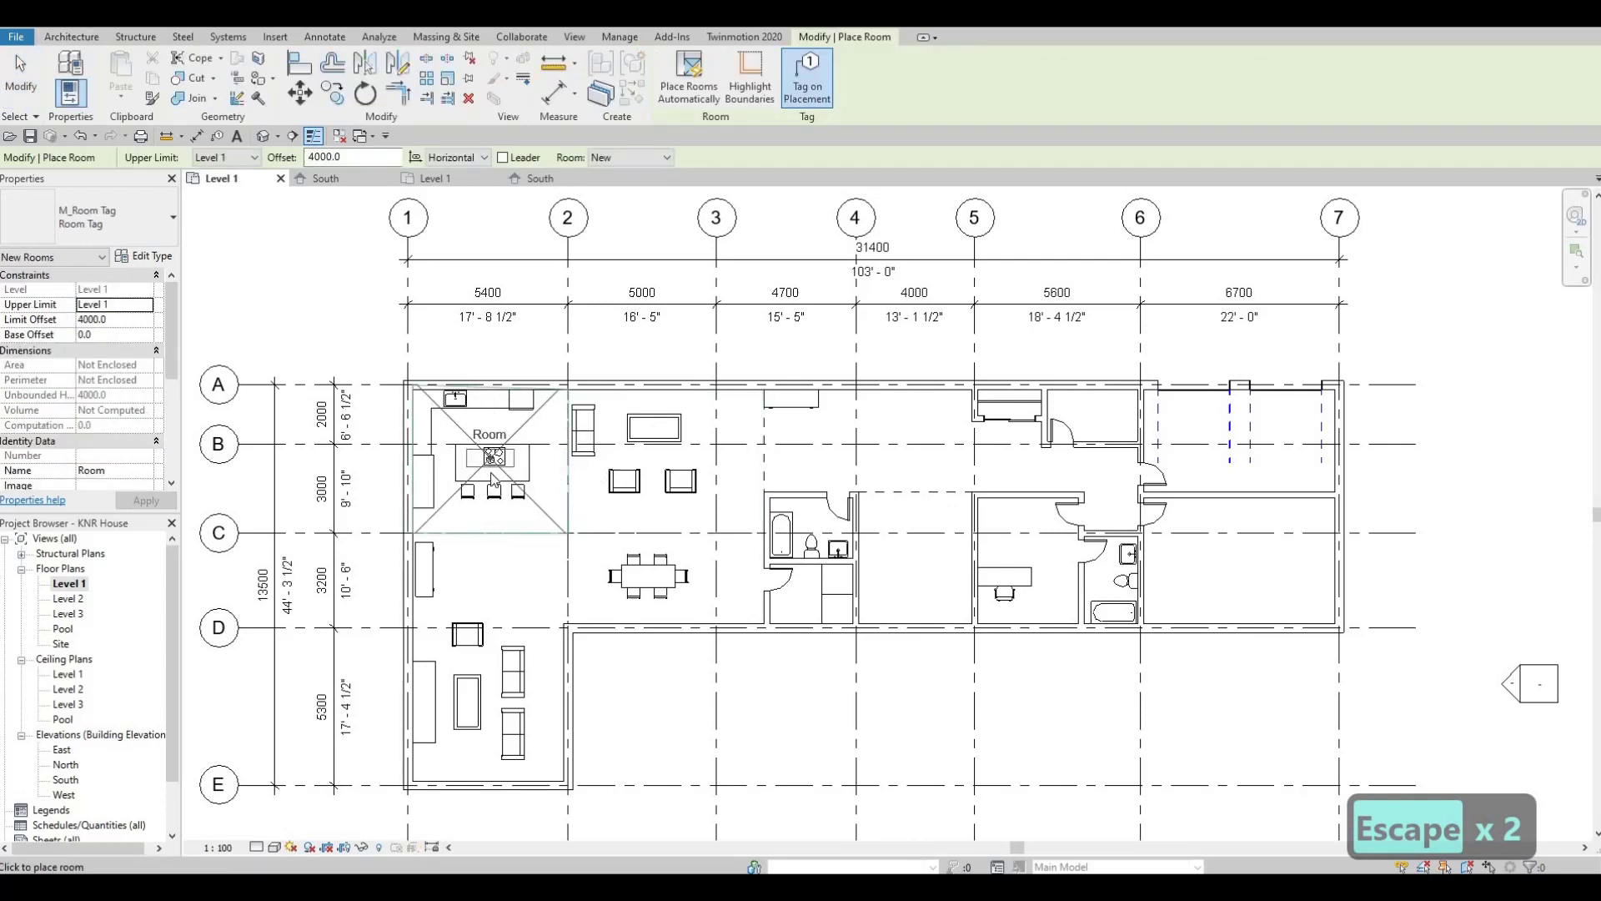
pyautogui.click(494, 477)
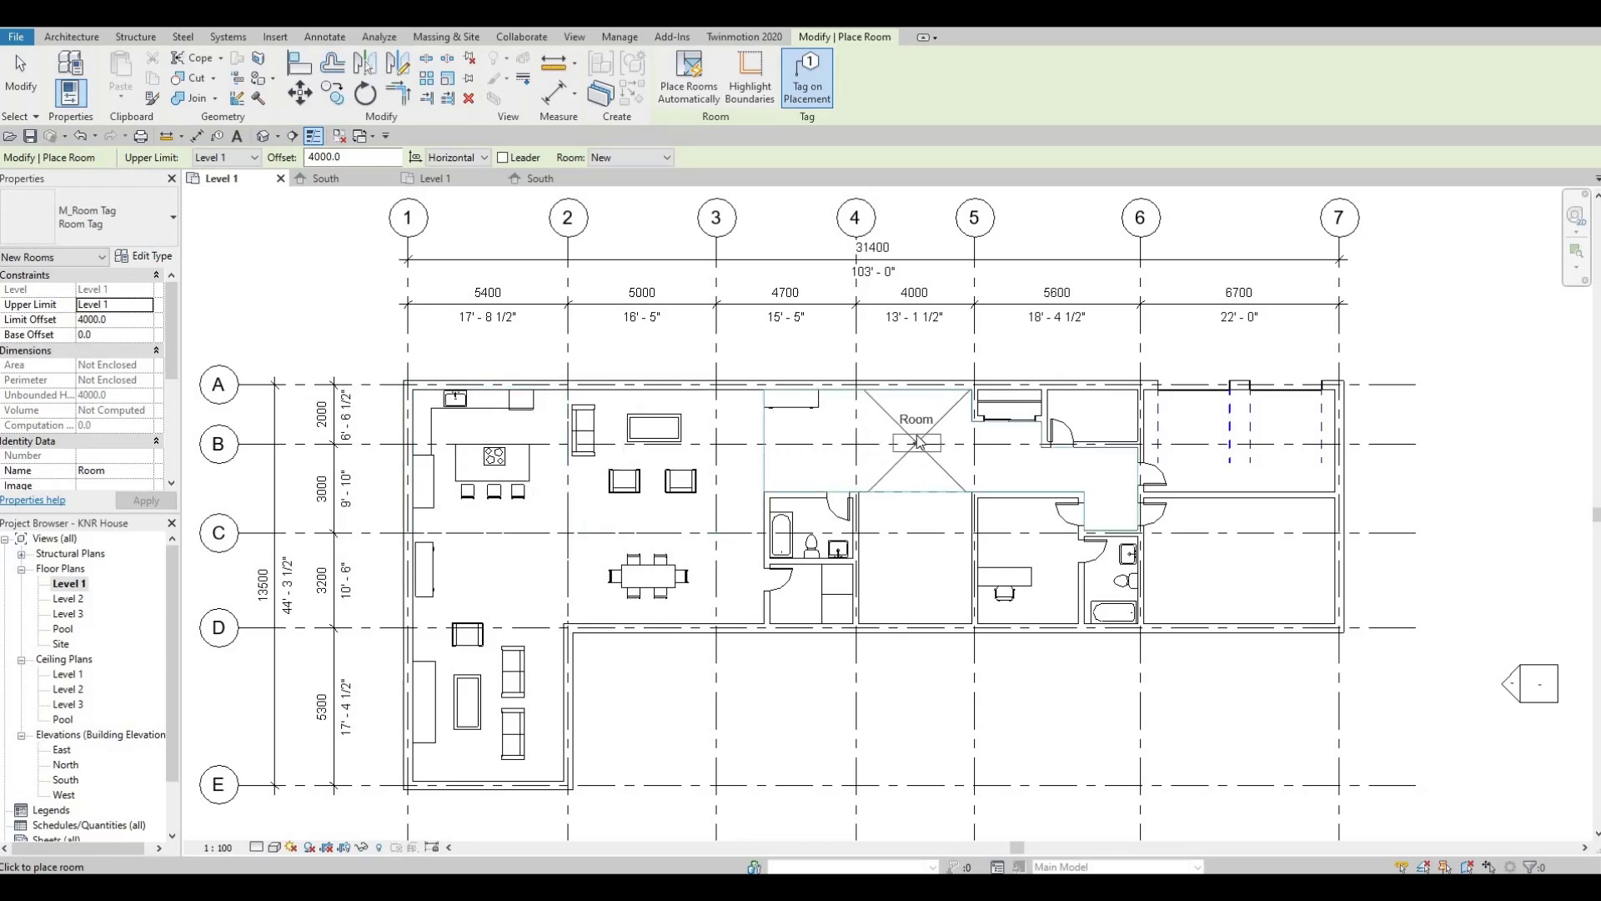
pyautogui.click(915, 432)
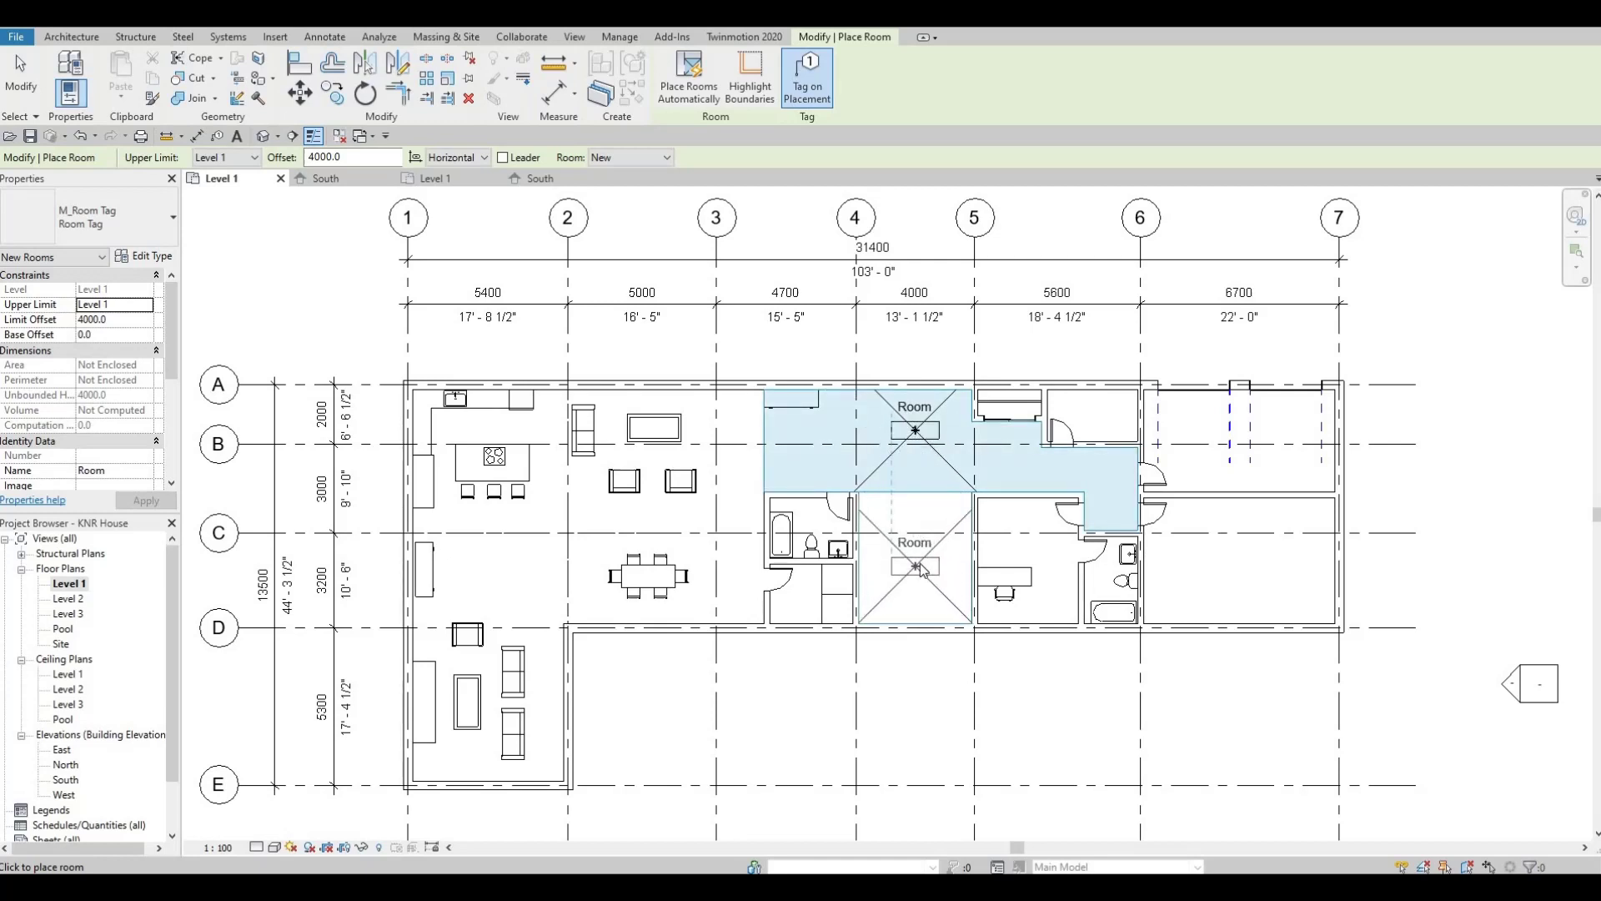
pyautogui.click(915, 562)
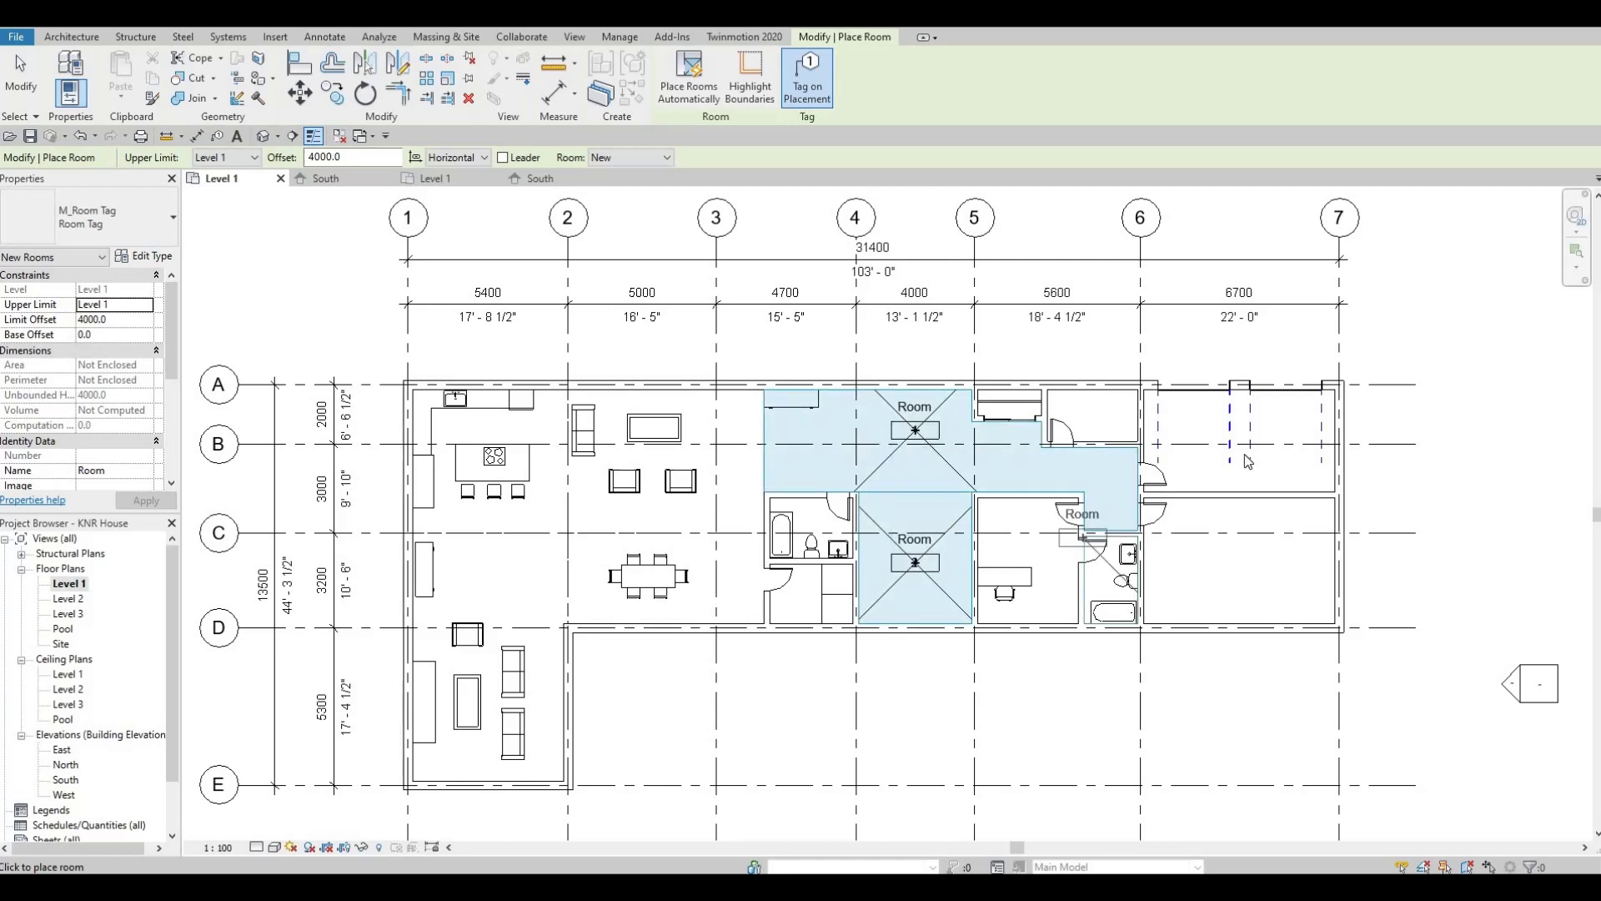
pyautogui.click(1094, 425)
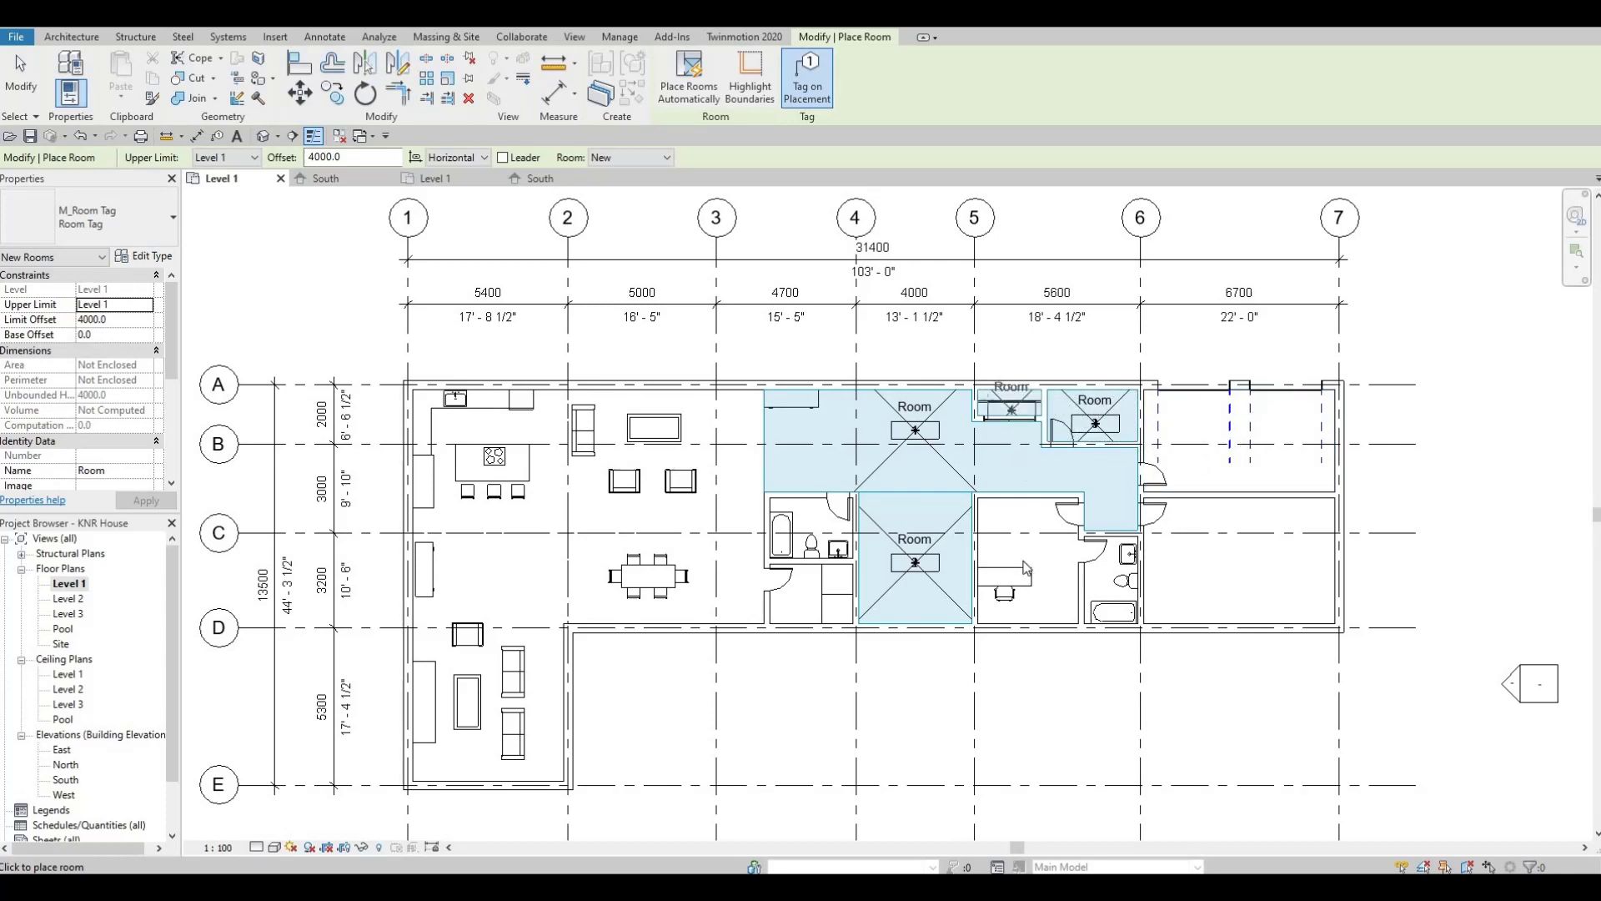
# Place tagged rooms in the study, both bathrooms, the room below the left bathroom, both rooms between grids 6 and 7, the living area and the kitchen.
pyautogui.click(1111, 582)
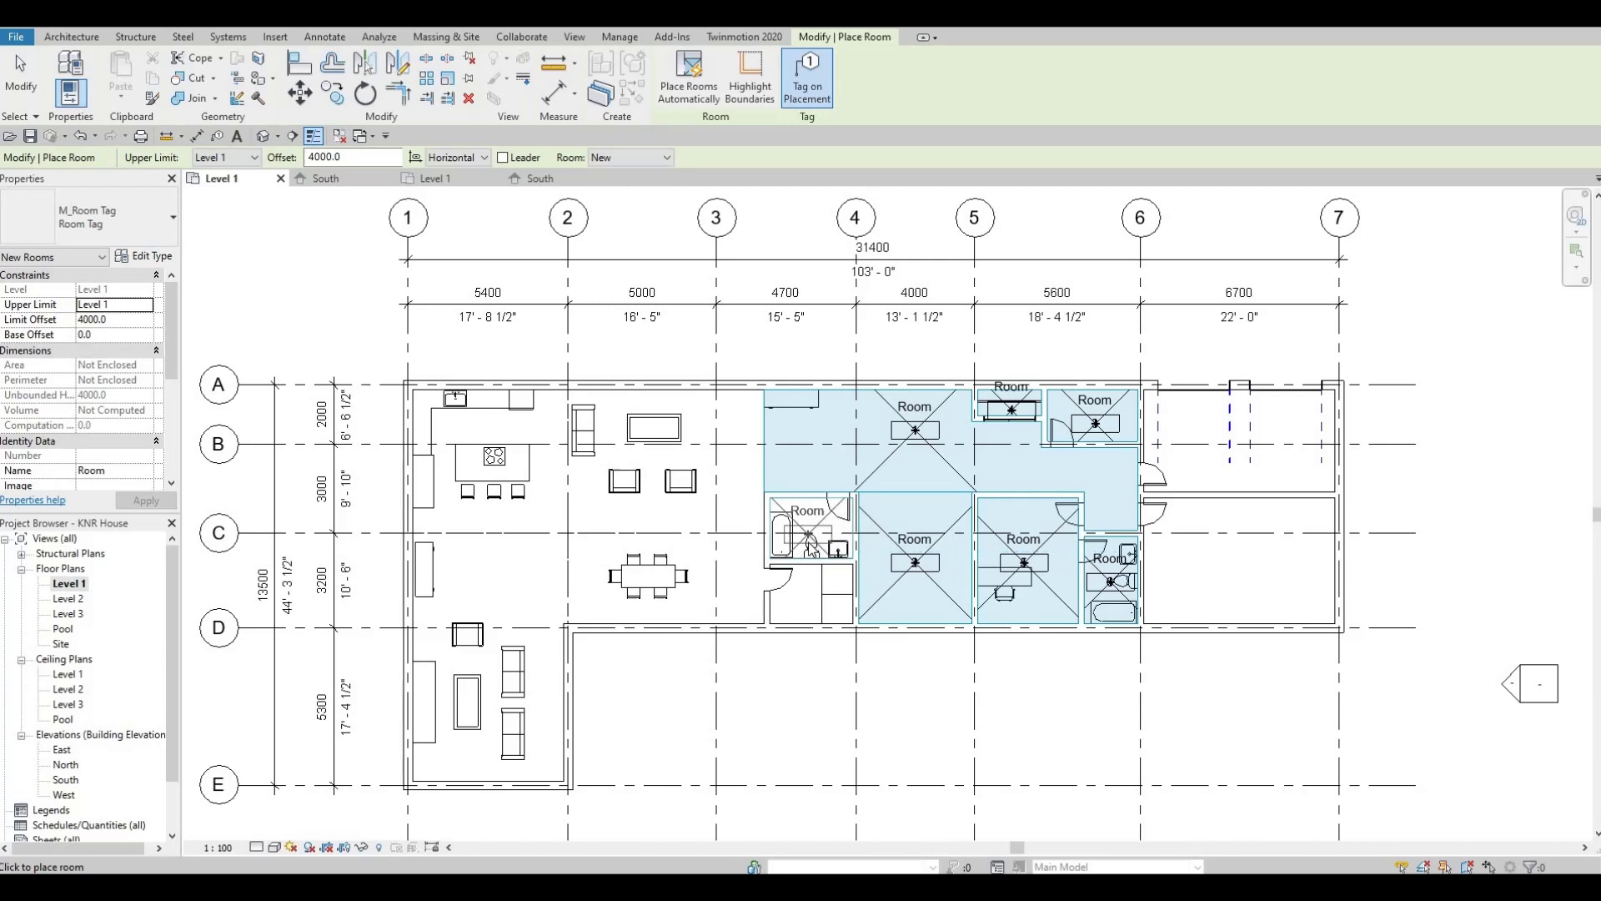
pyautogui.click(810, 606)
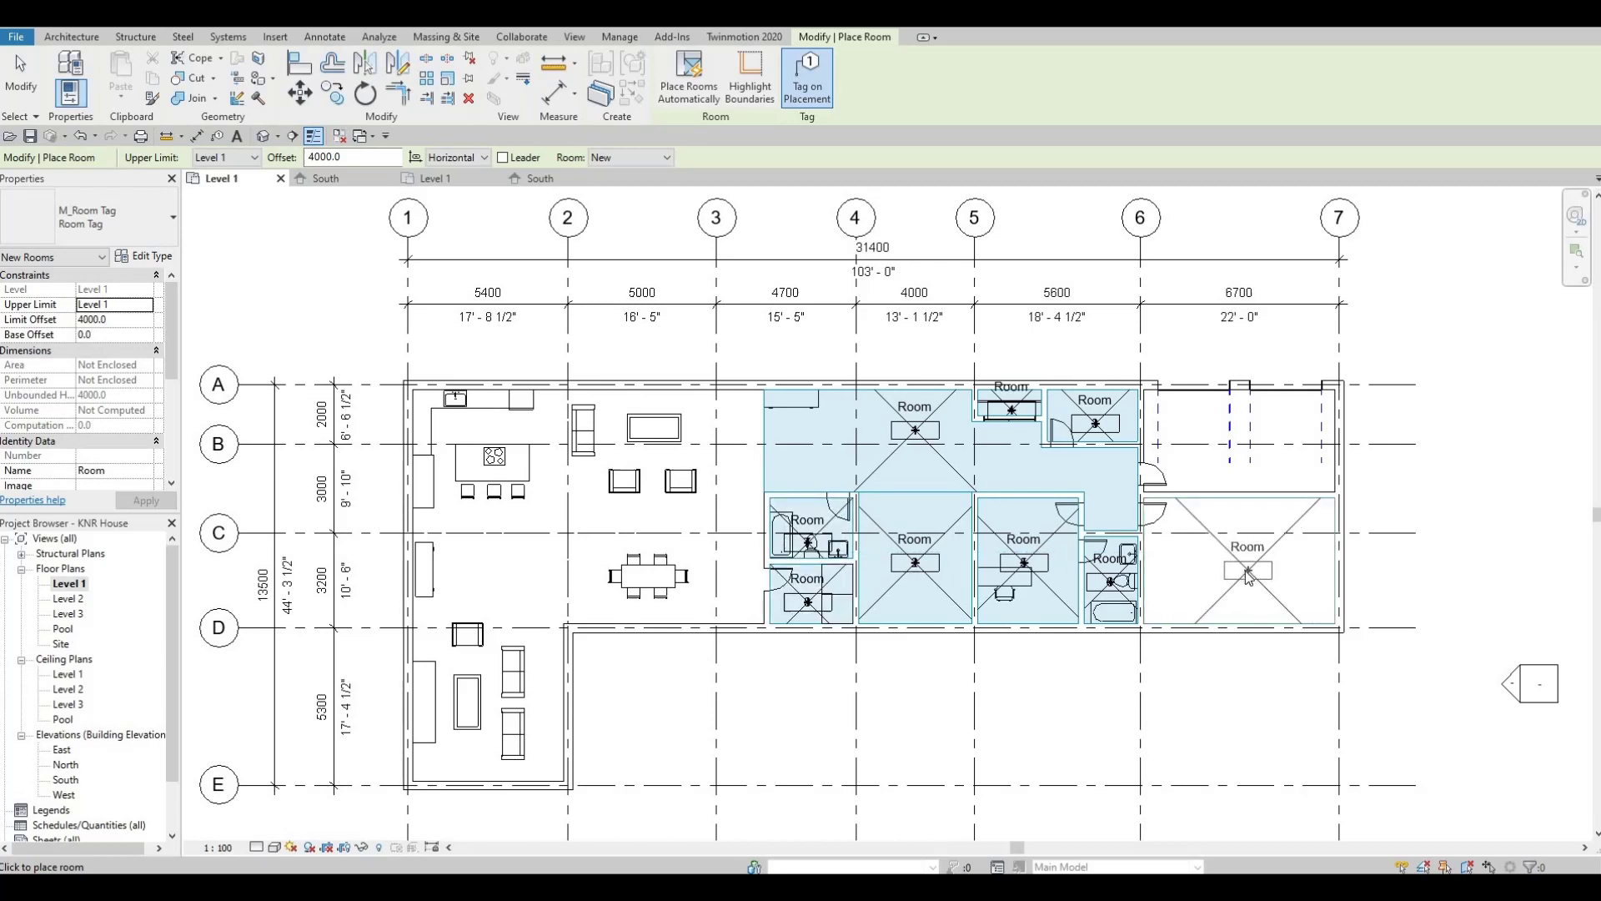
pyautogui.click(1246, 448)
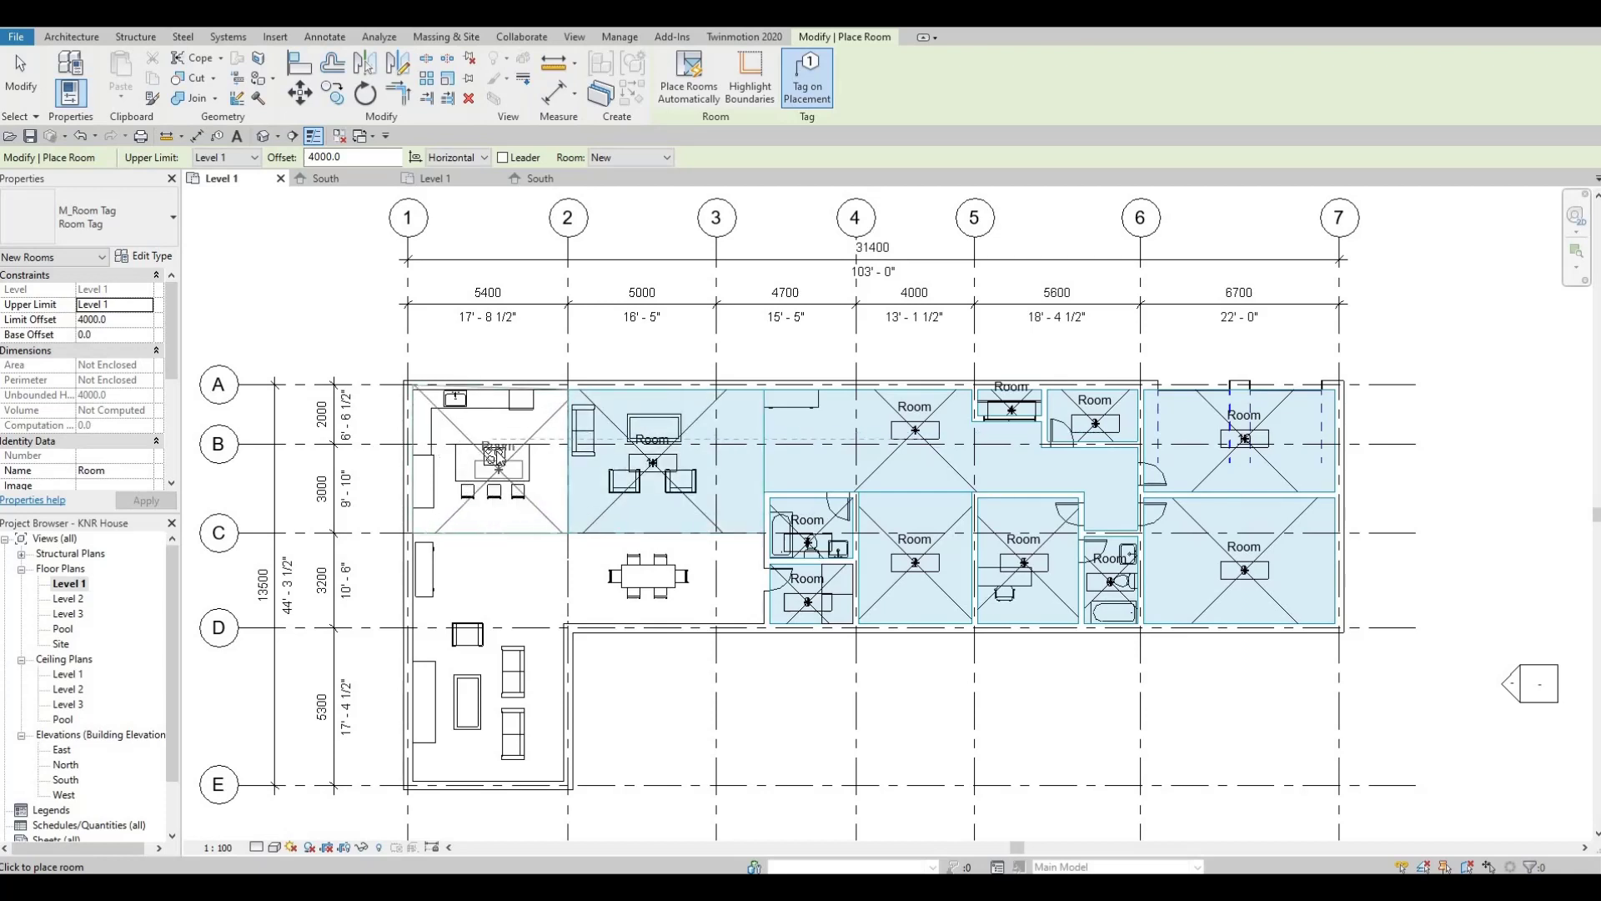
pyautogui.click(495, 455)
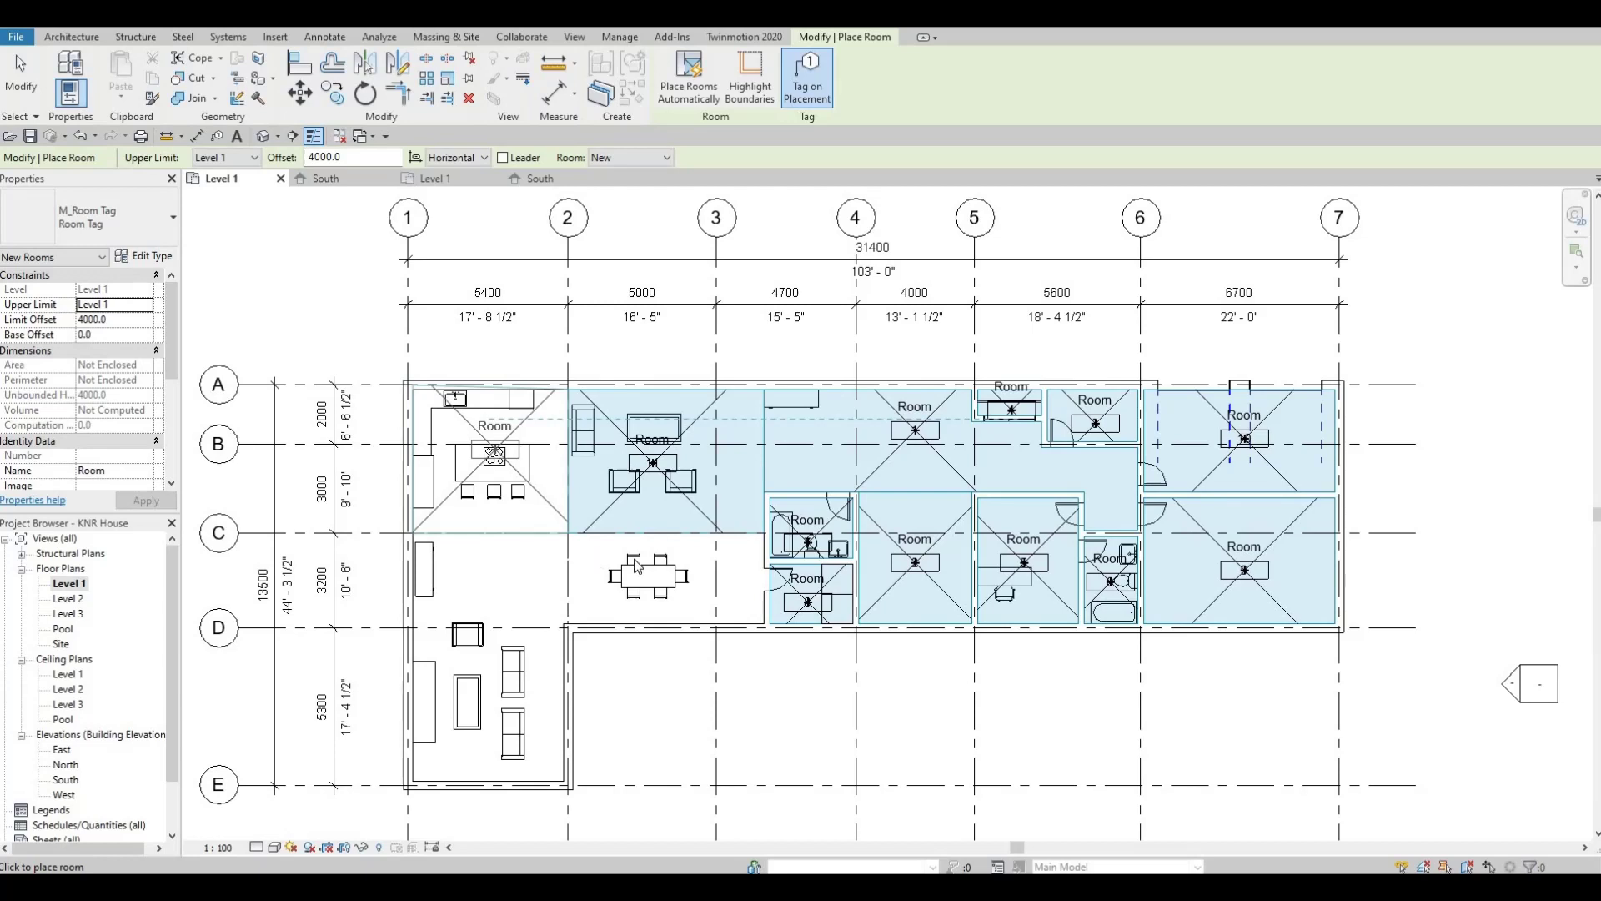
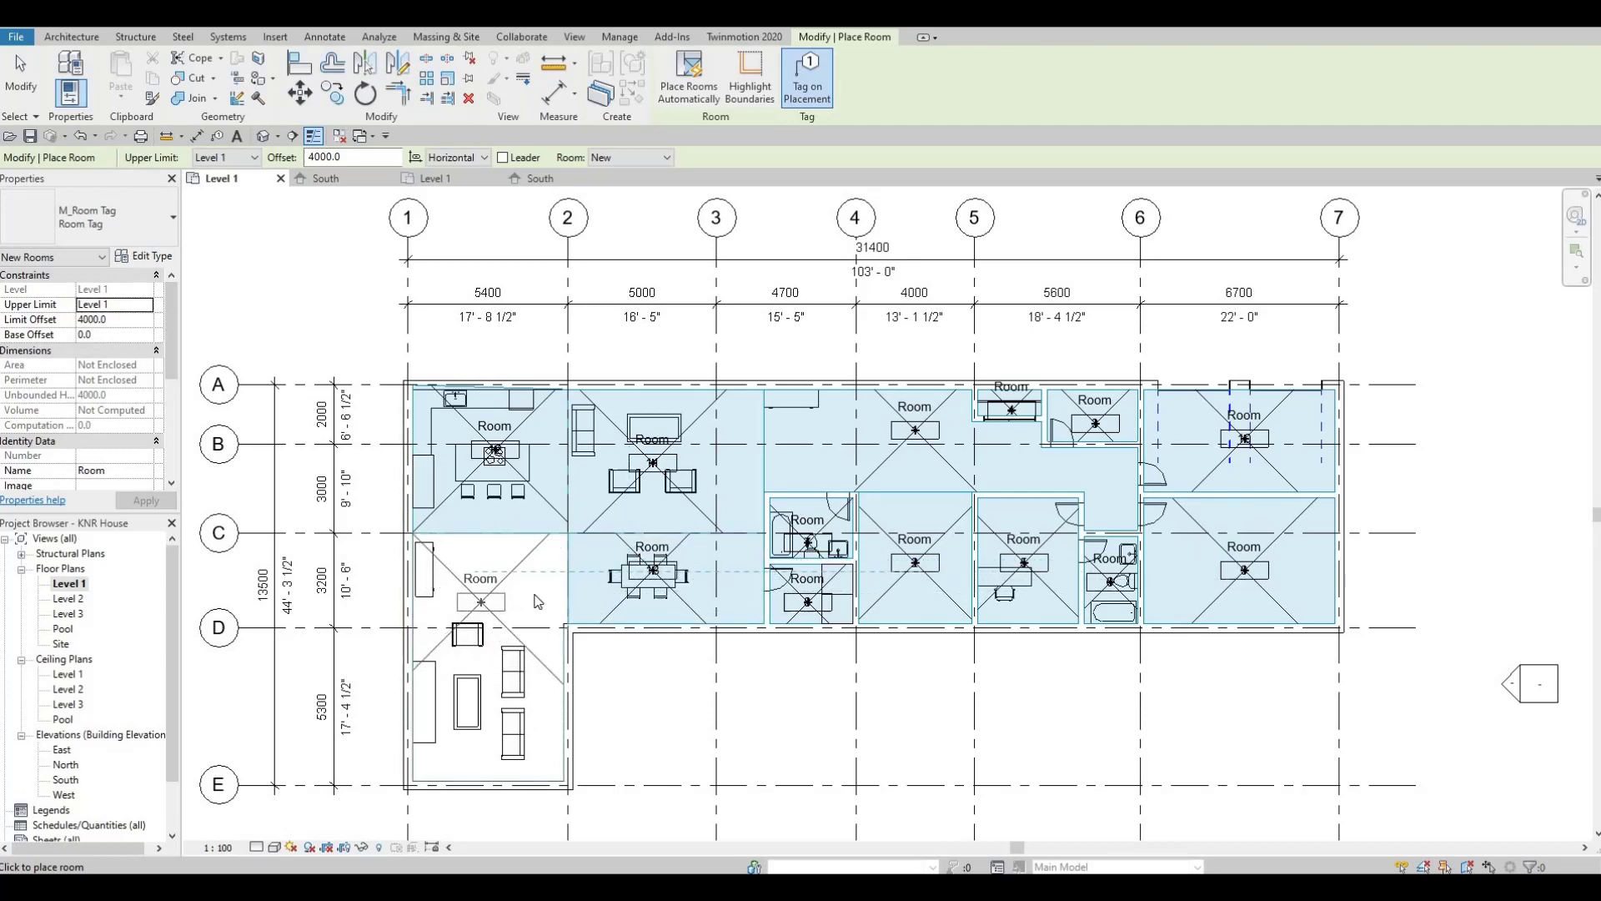
# Place a tagged room in the lounge wing between grids 1 and 2 below grid C, and end the command.
pyautogui.click(477, 628)
pyautogui.press('Escape')
pyautogui.press('Escape')
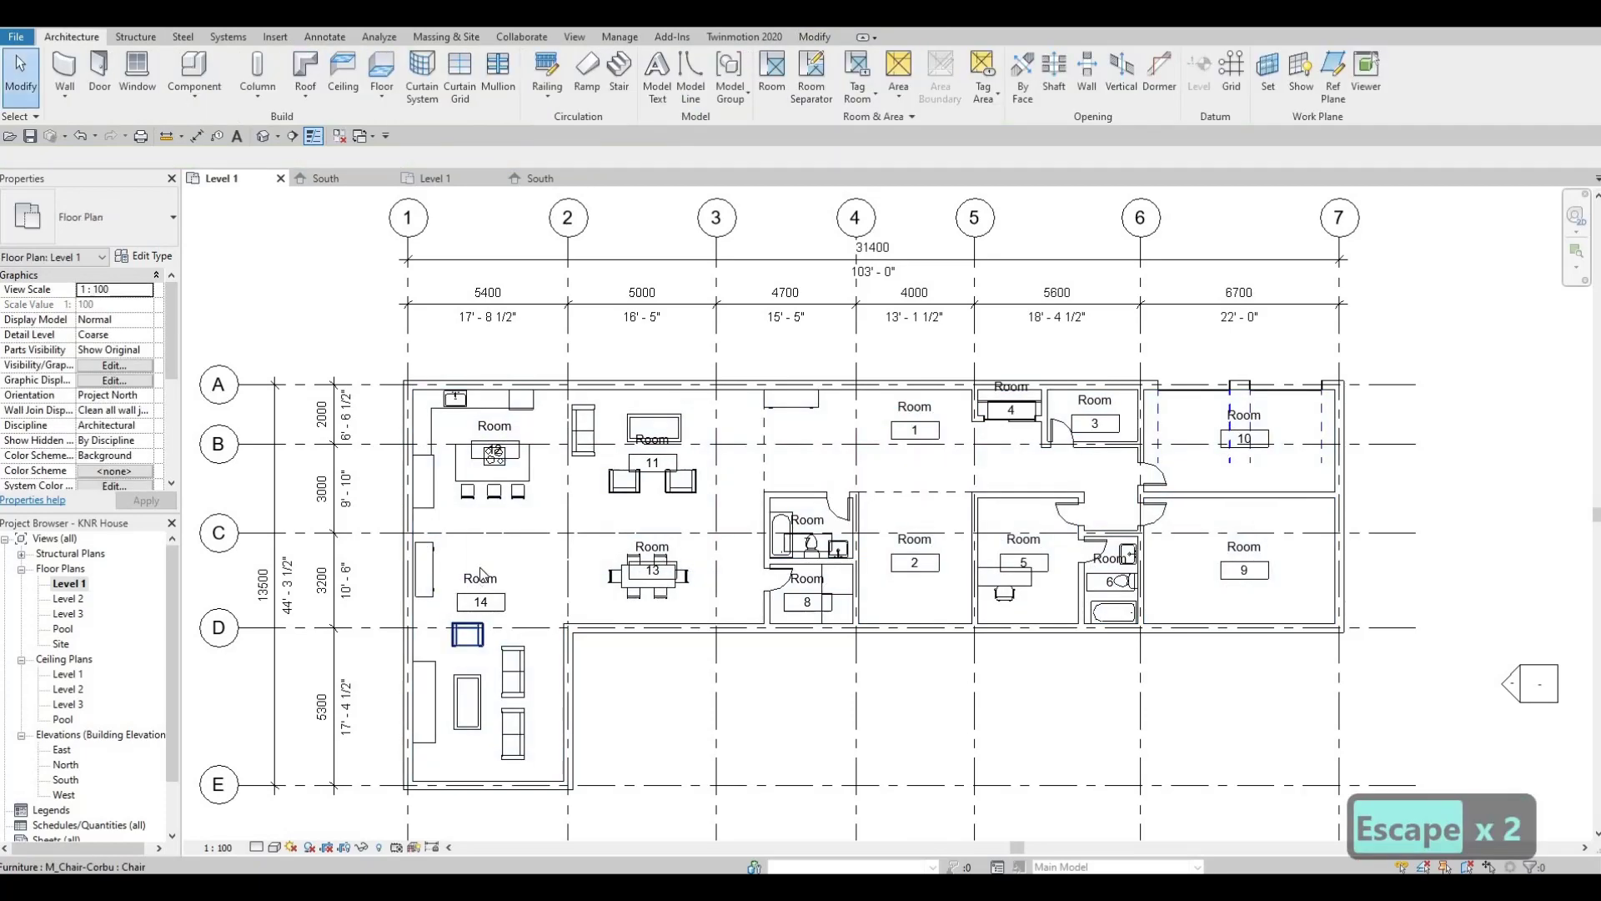
# Rename the room in the wing between grids 1 and 2 below grid C as Family Area.
pyautogui.scroll(3, 467, 599)
pyautogui.click(488, 569)
pyautogui.click(487, 566)
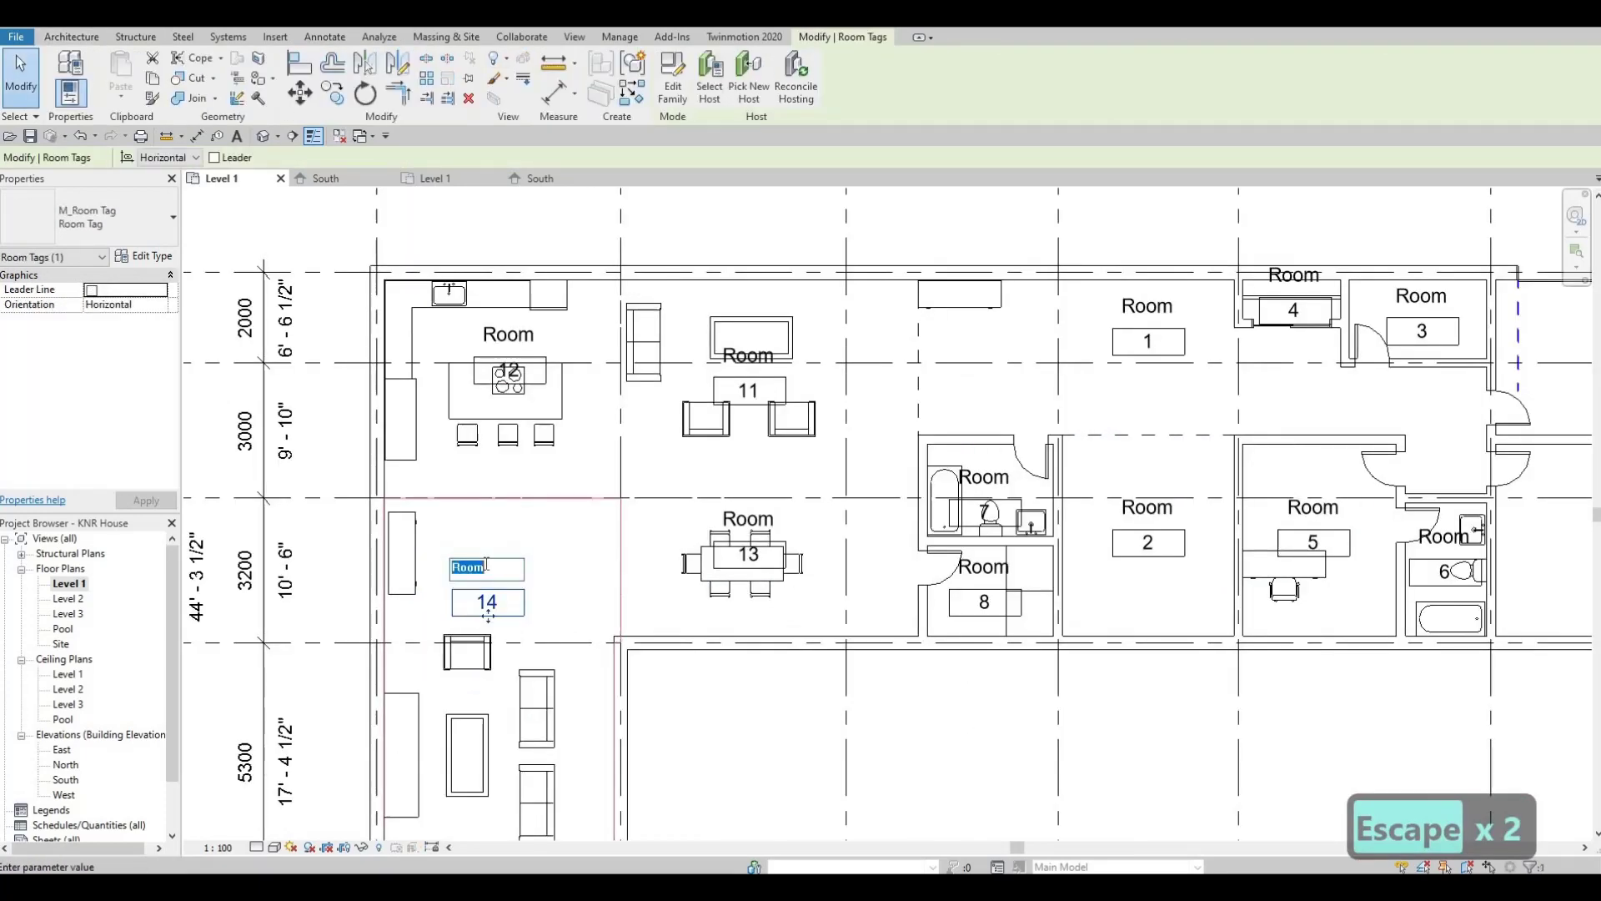
pyautogui.write('F')
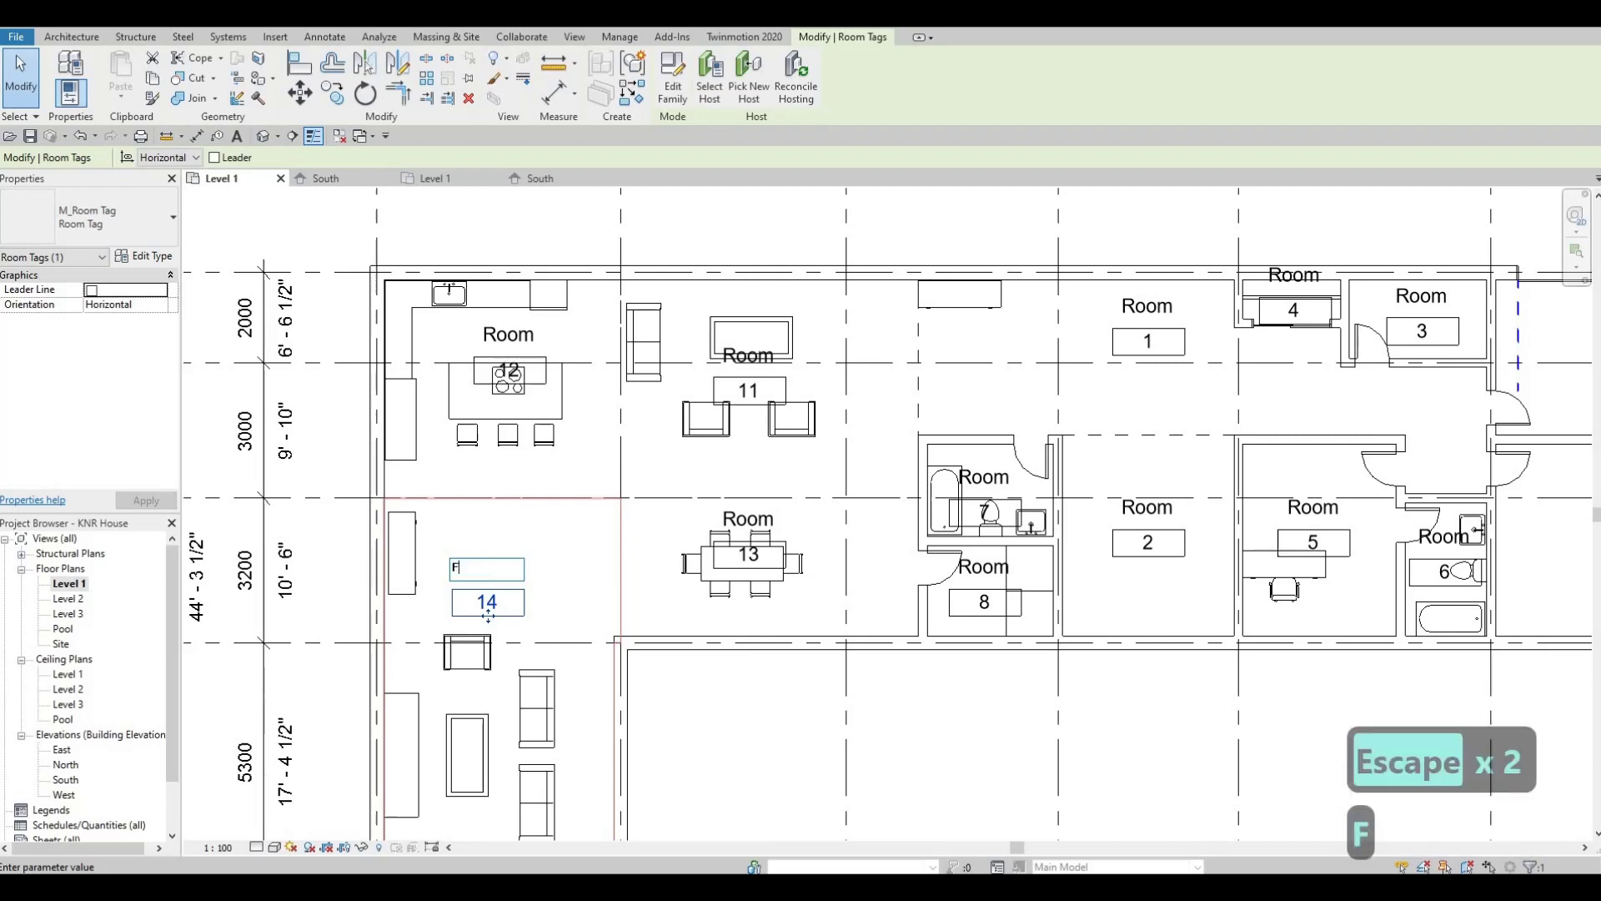
pyautogui.write('amily Area')
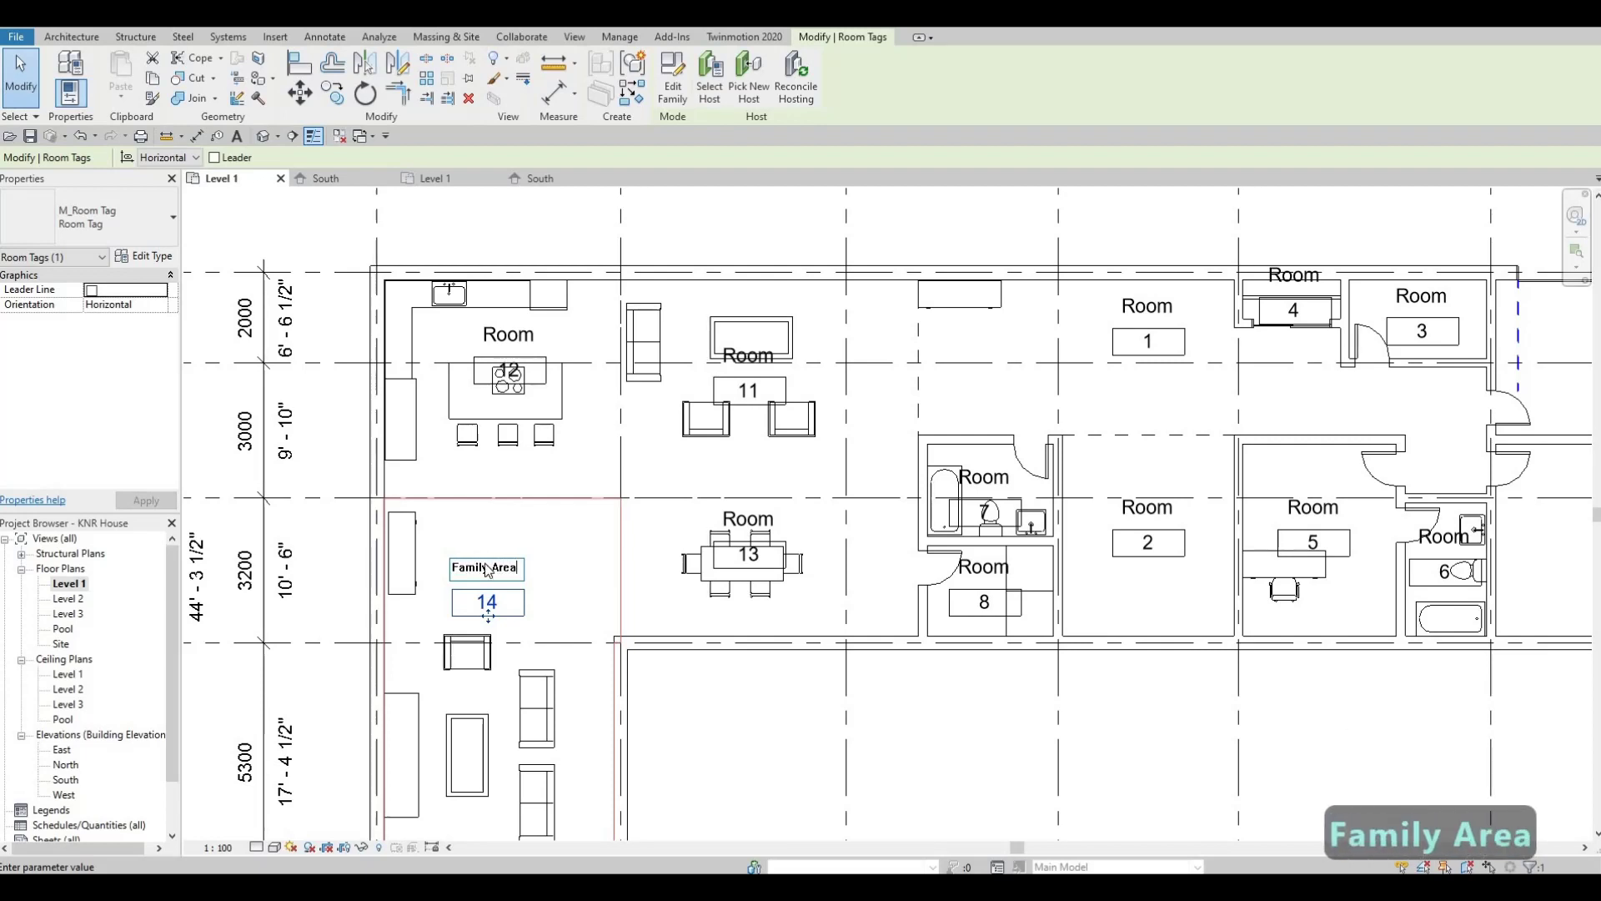
pyautogui.press('Return')
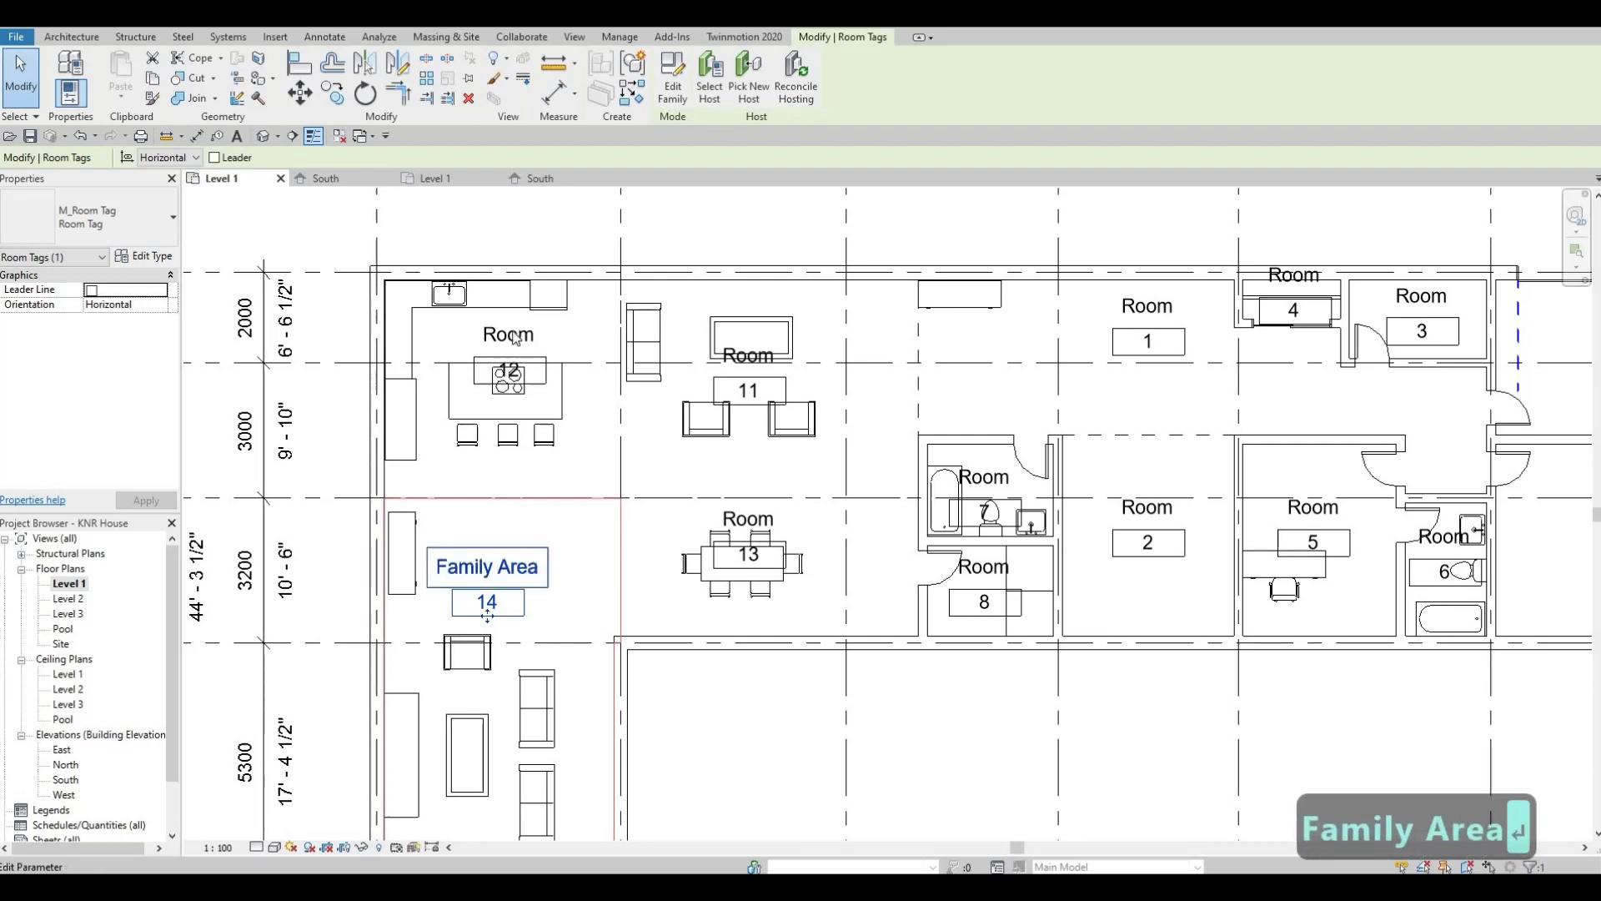
# Rename the room with the cooking island between grids 1 and 2 as Kitchen.
pyautogui.click(511, 335)
pyautogui.click(509, 334)
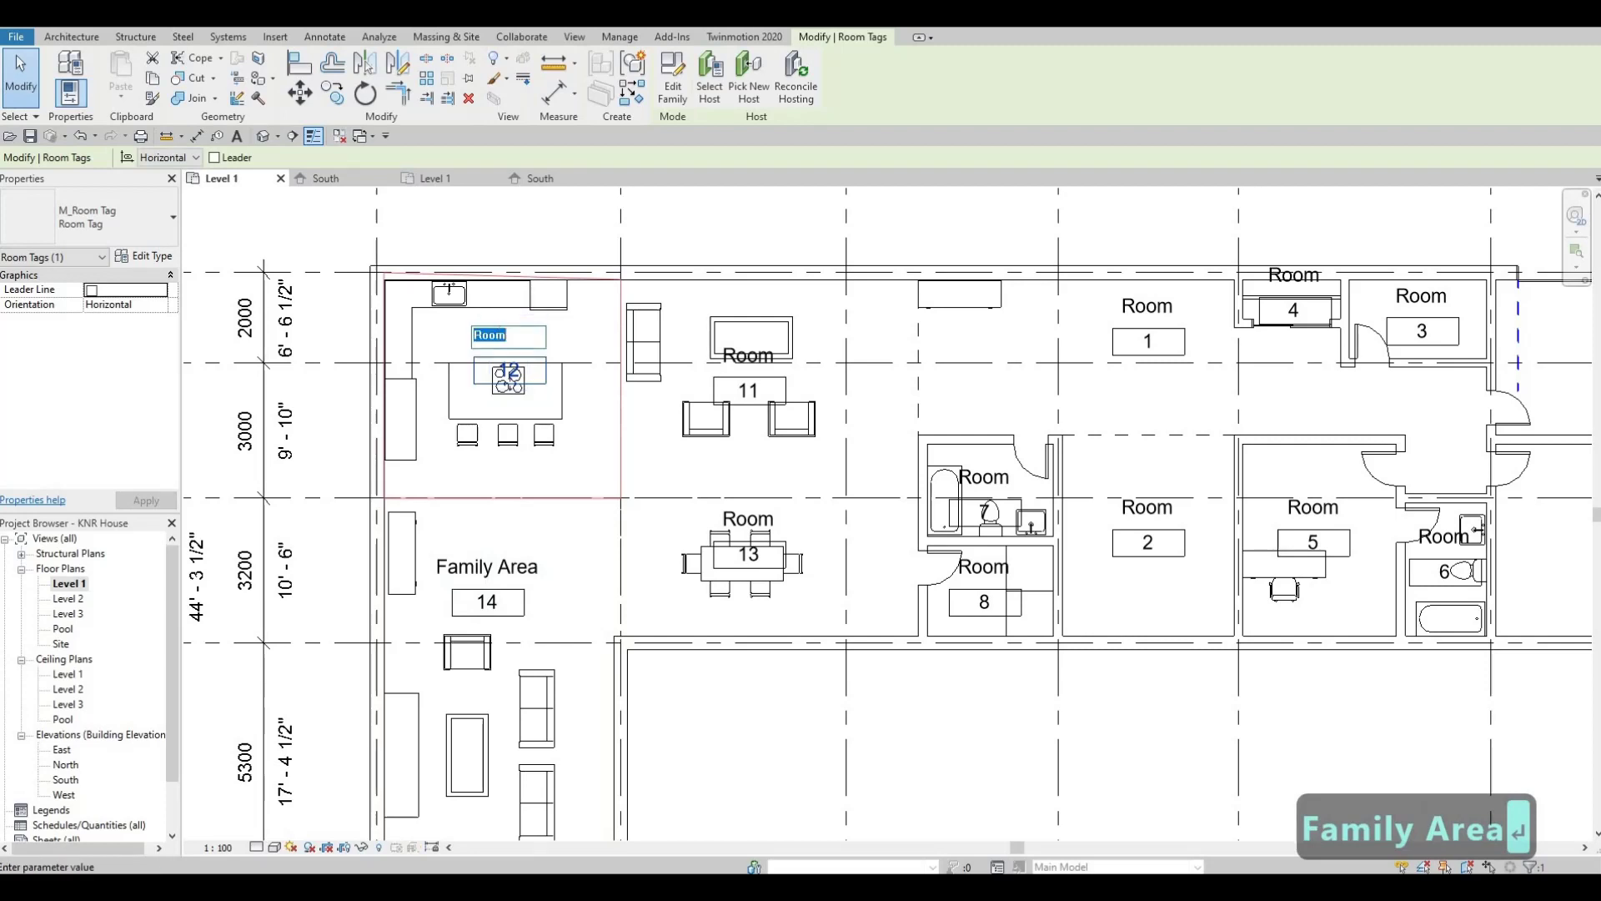
pyautogui.write('Kitr')
pyautogui.press('BackSpace')
pyautogui.write('chen')
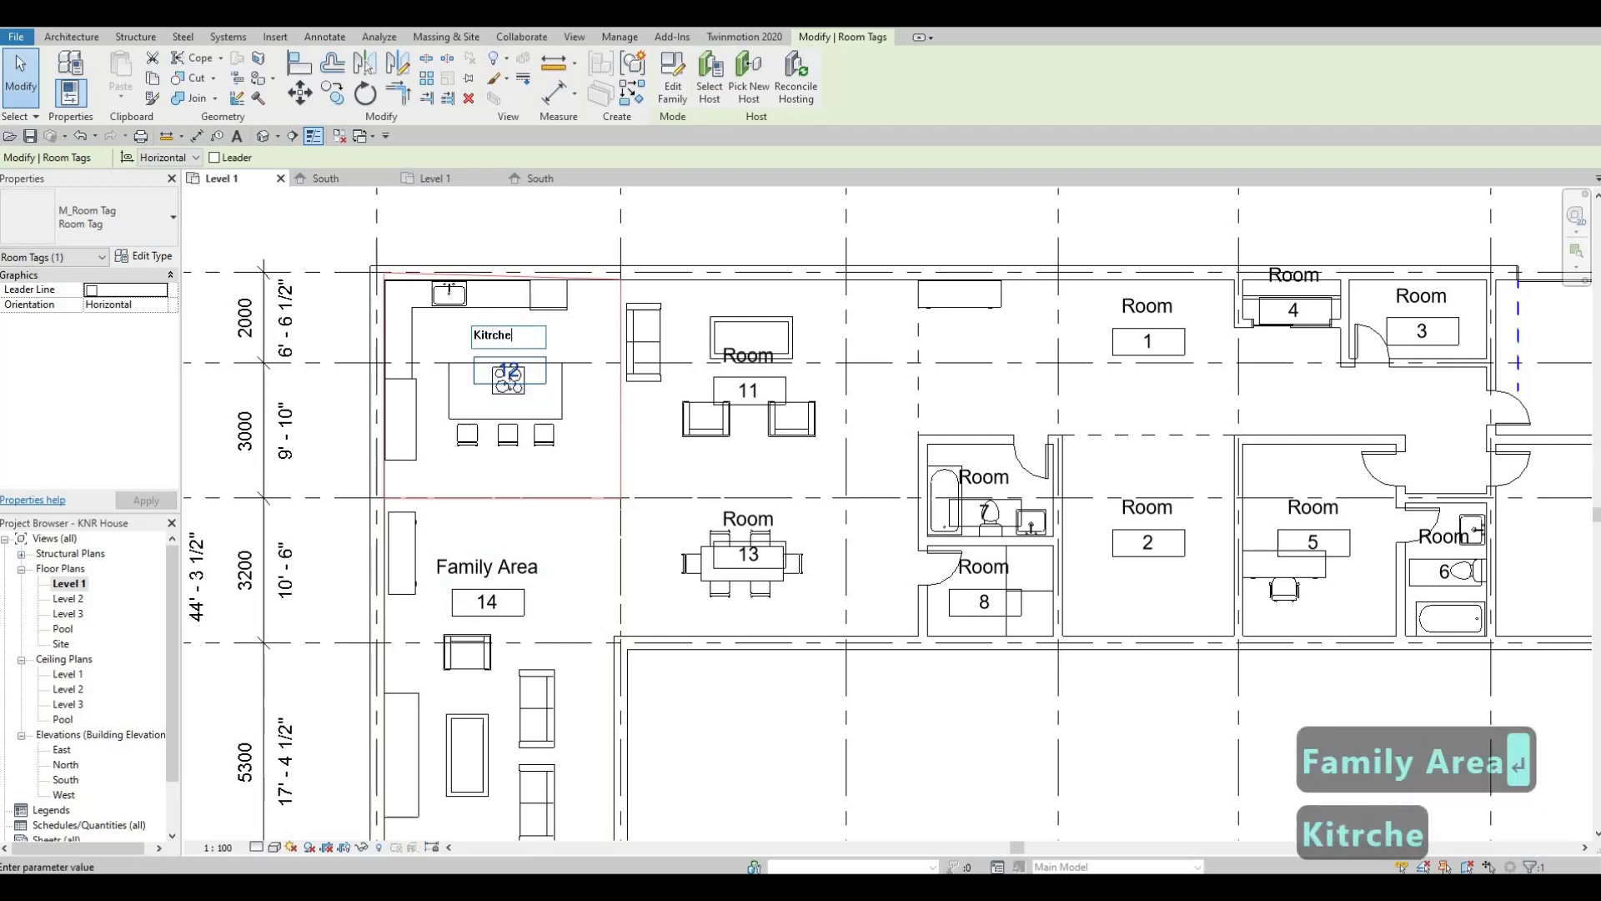
pyautogui.press('Left')
pyautogui.press('Left')
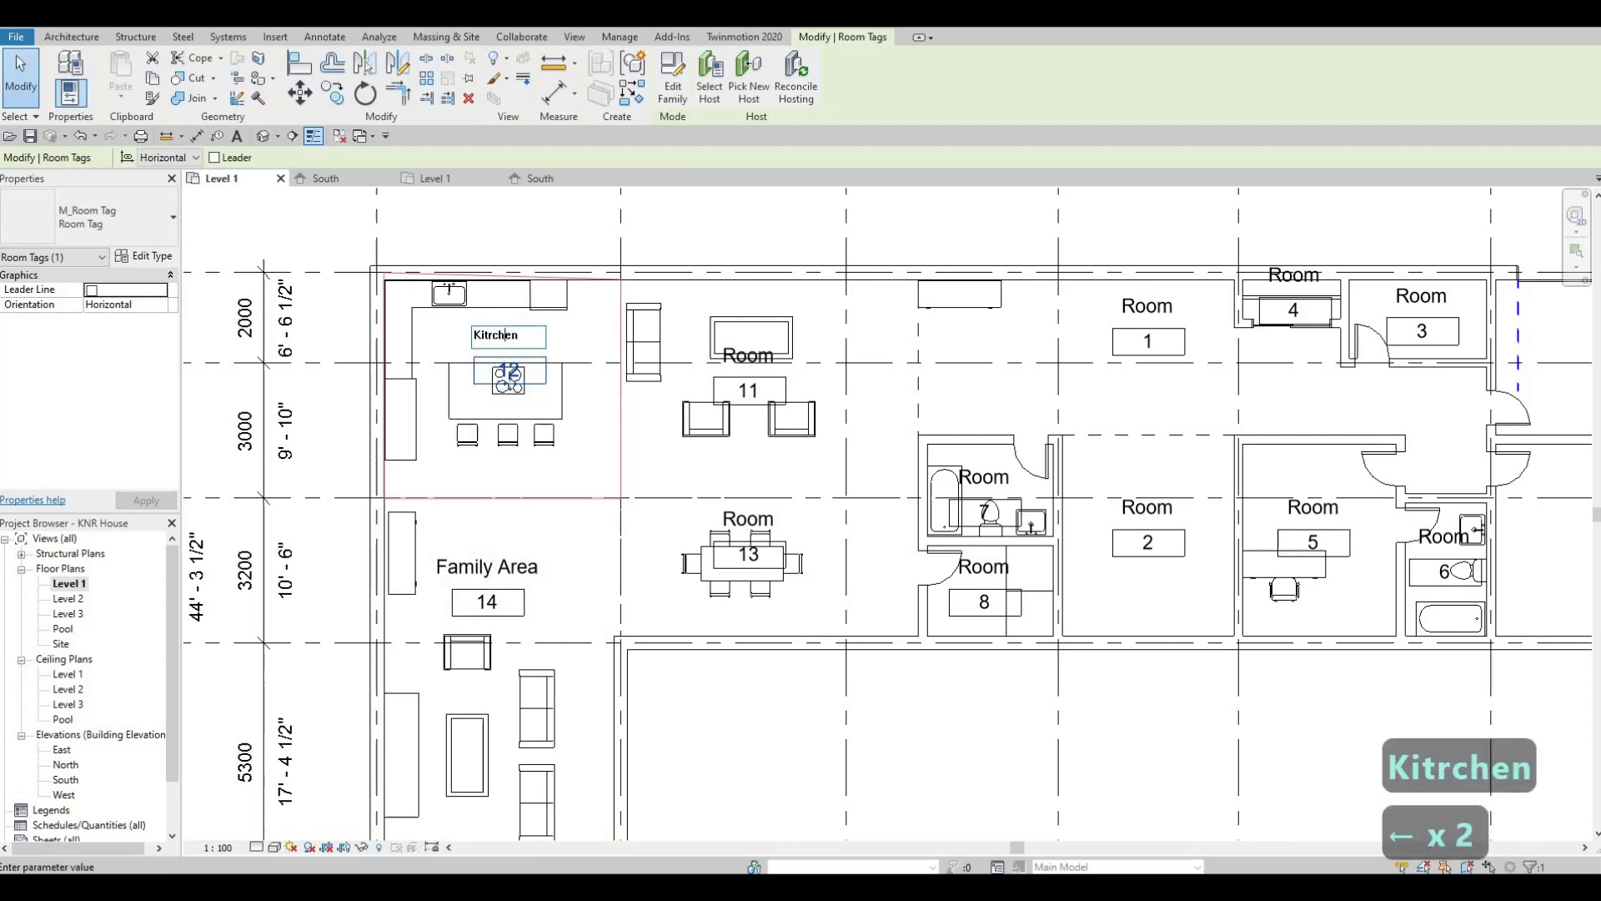
pyautogui.press('Left')
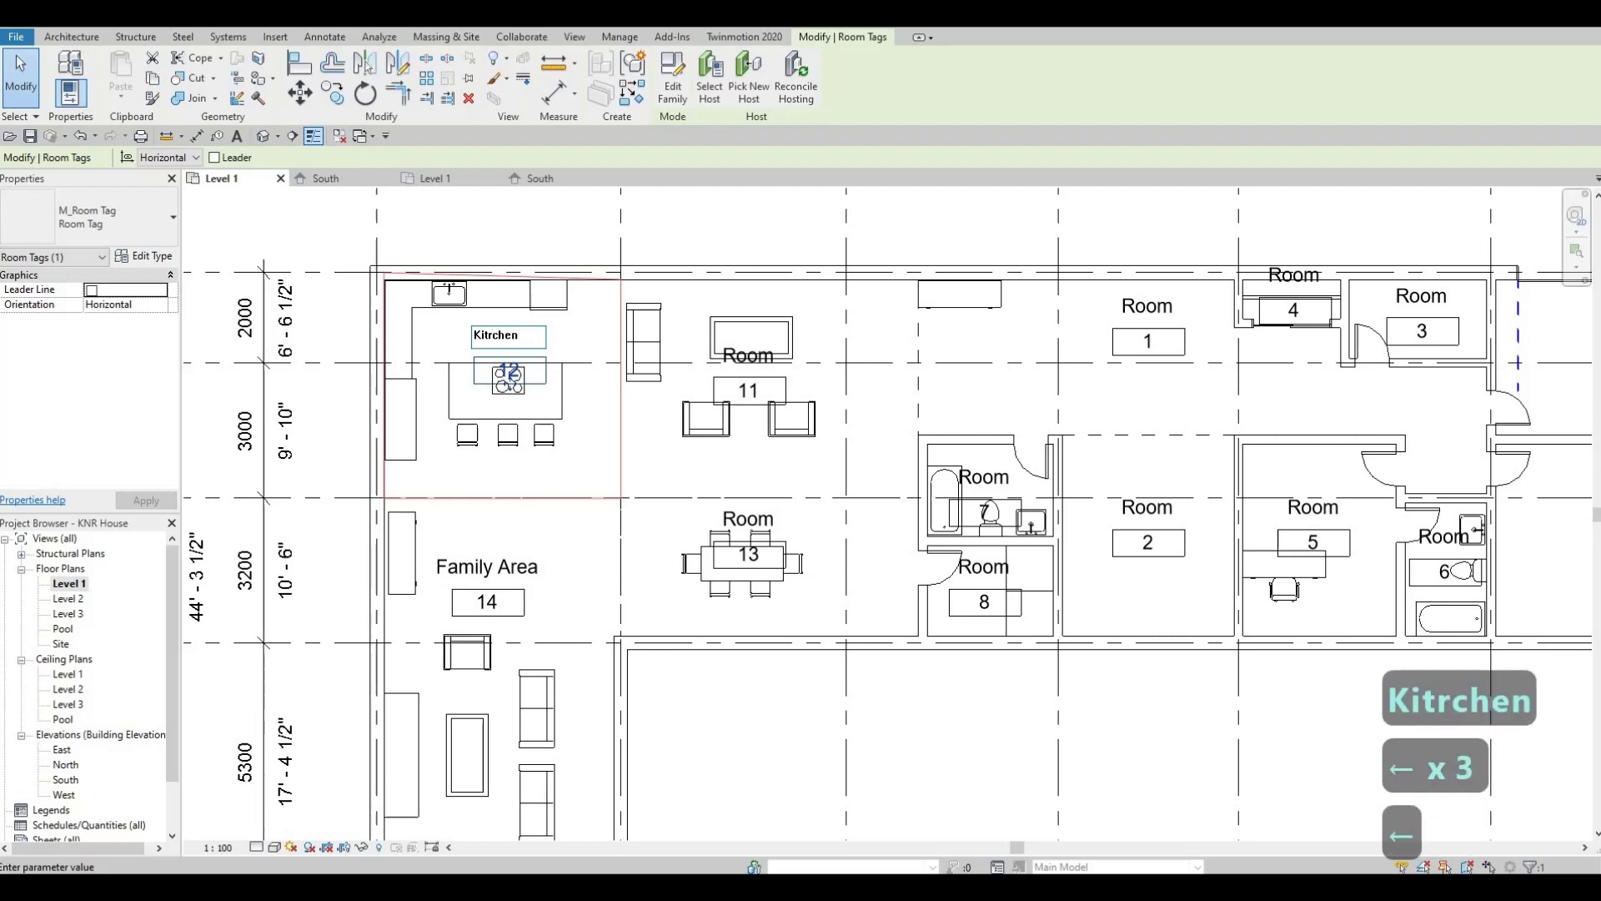
pyautogui.press('BackSpace')
pyautogui.click(750, 357)
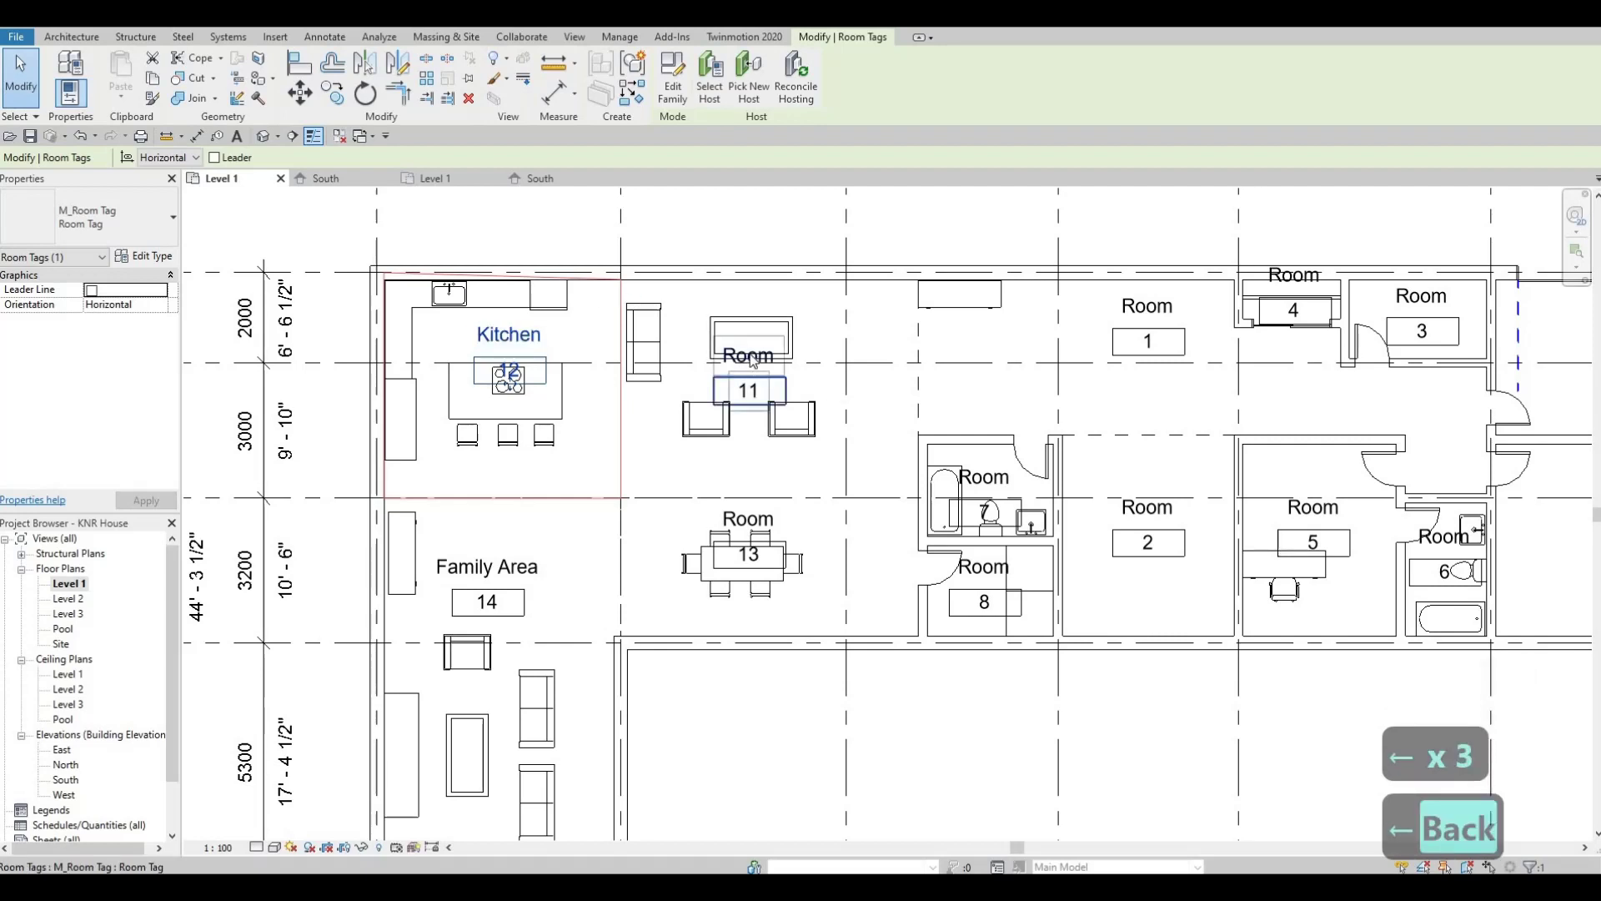
# Rename the room with the sofa and armchairs beside the kitchen as Living Area.
pyautogui.click(749, 355)
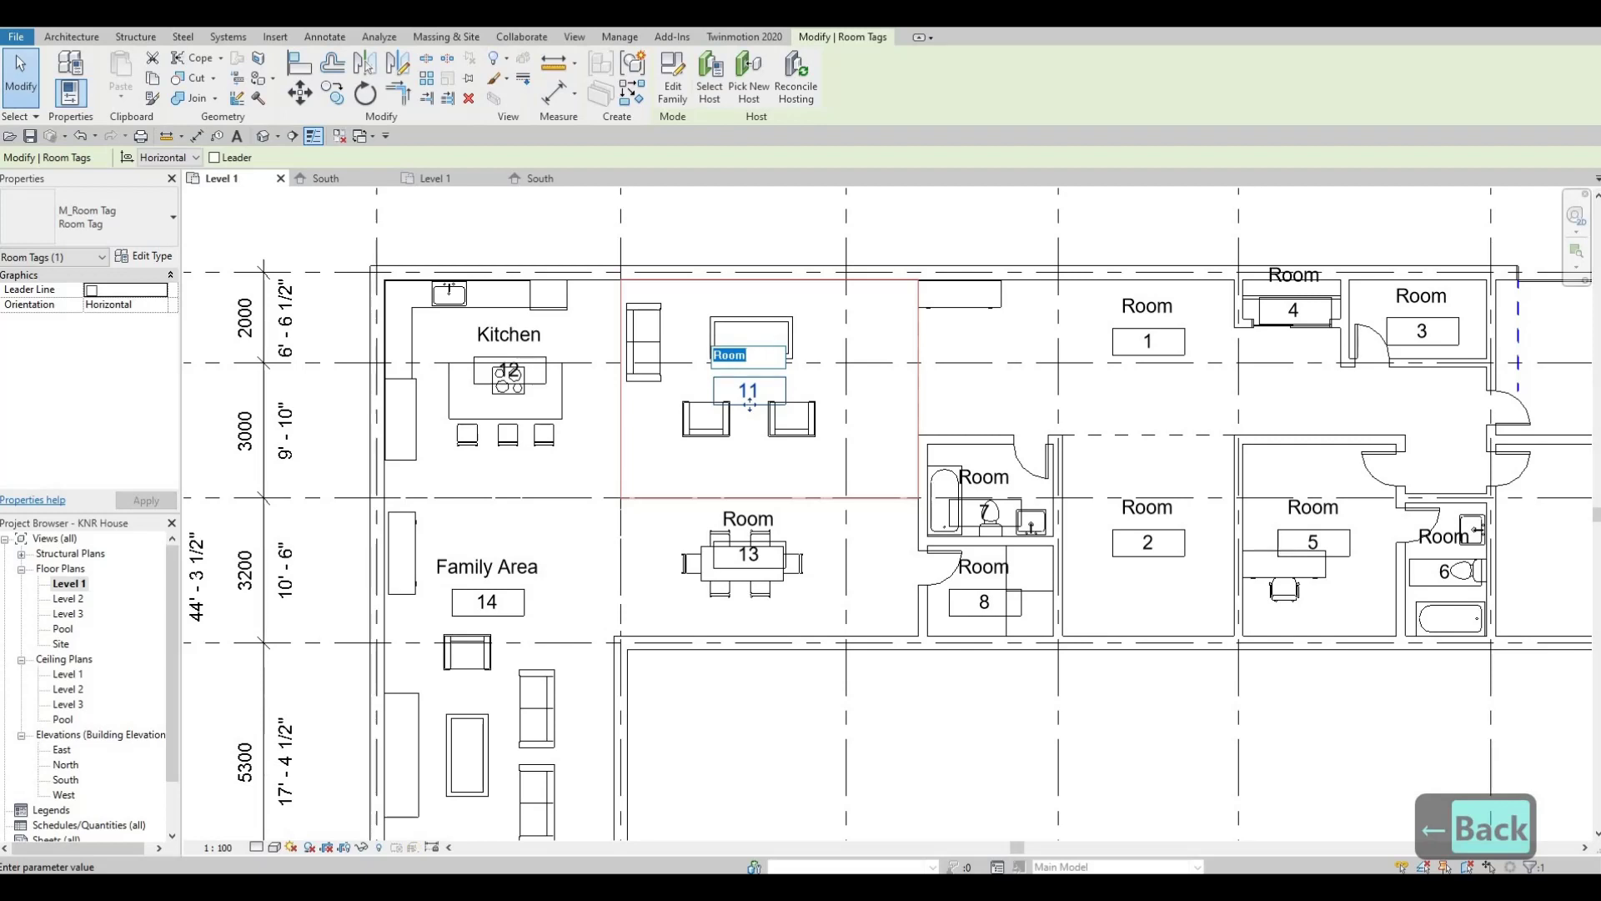
pyautogui.write('Living ')
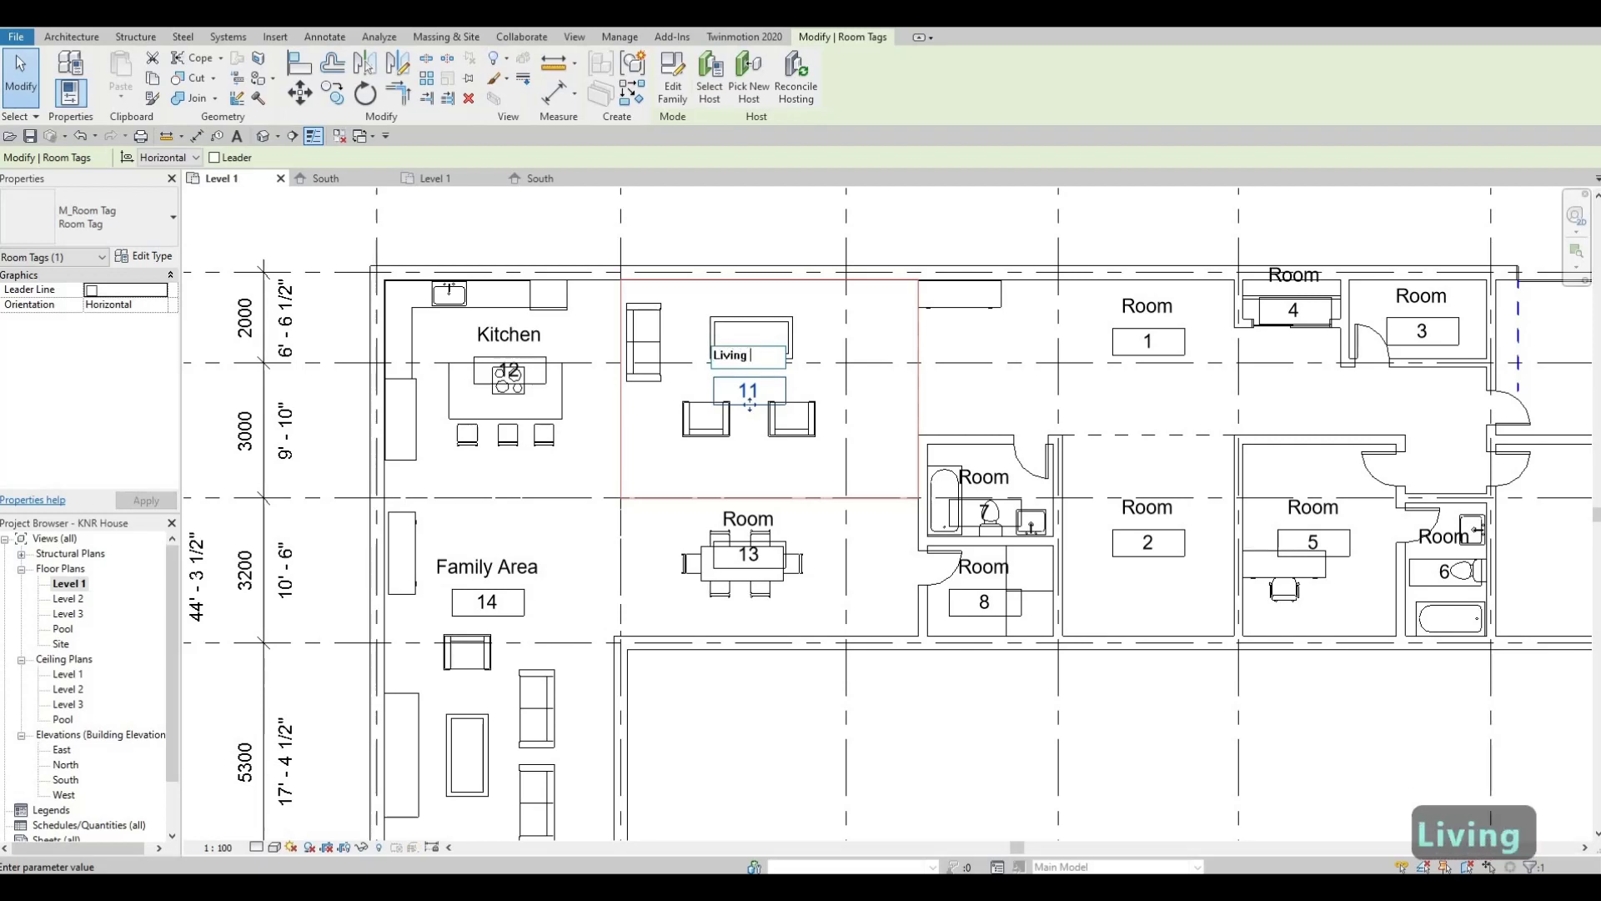
pyautogui.write('Area')
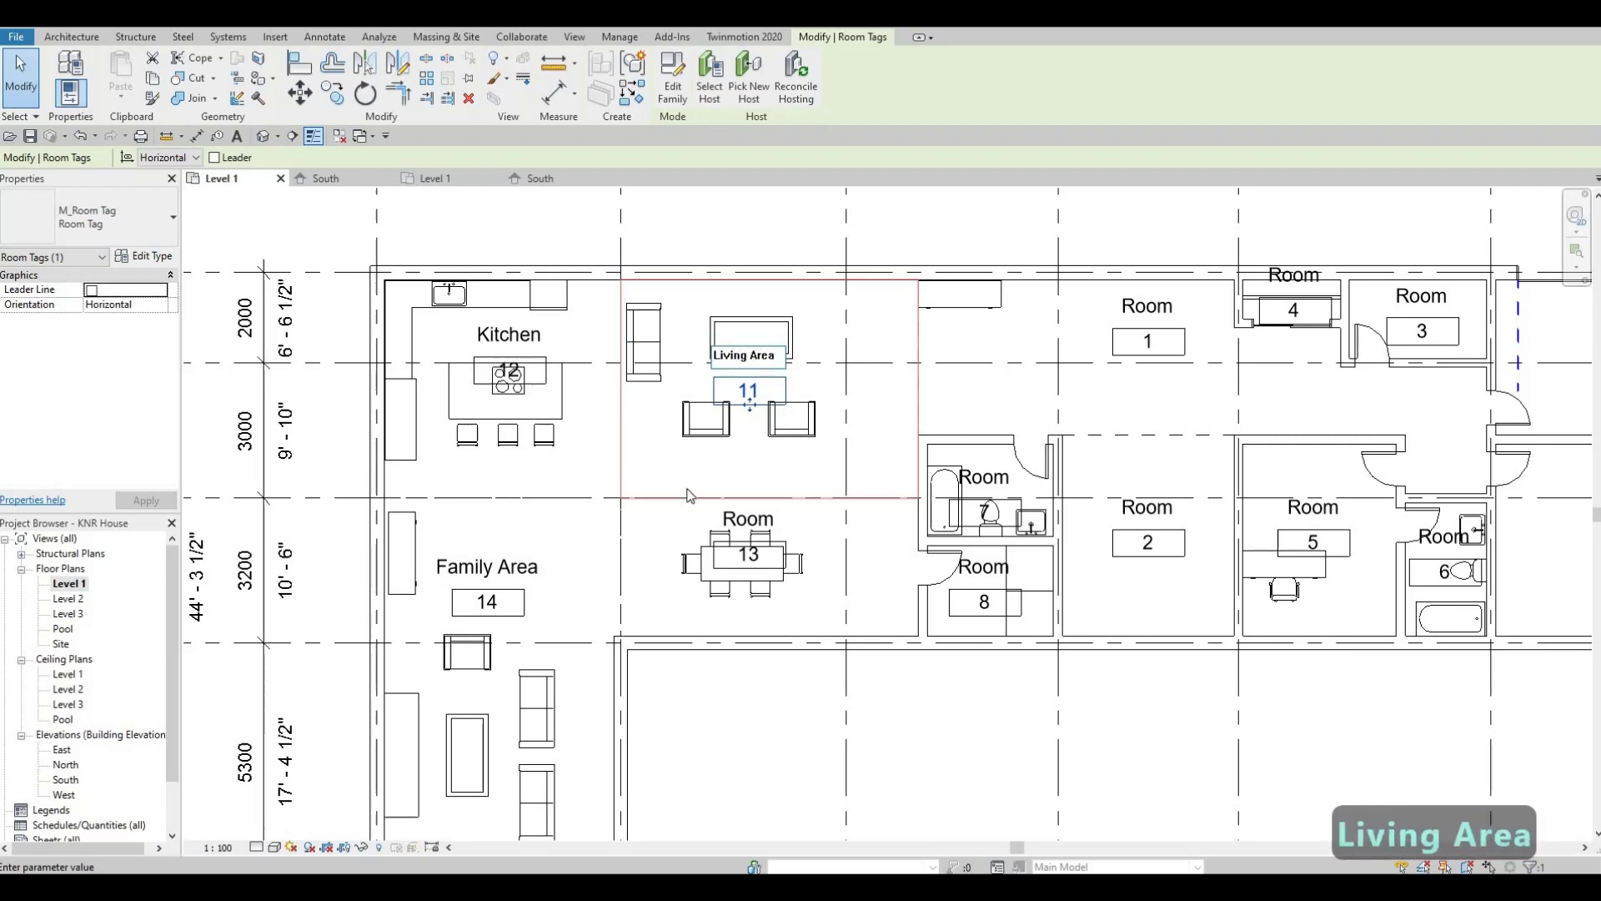
pyautogui.click(742, 514)
# Rename the room around the dining table below the living area as Dining Area.
pyautogui.click(748, 516)
pyautogui.click(749, 517)
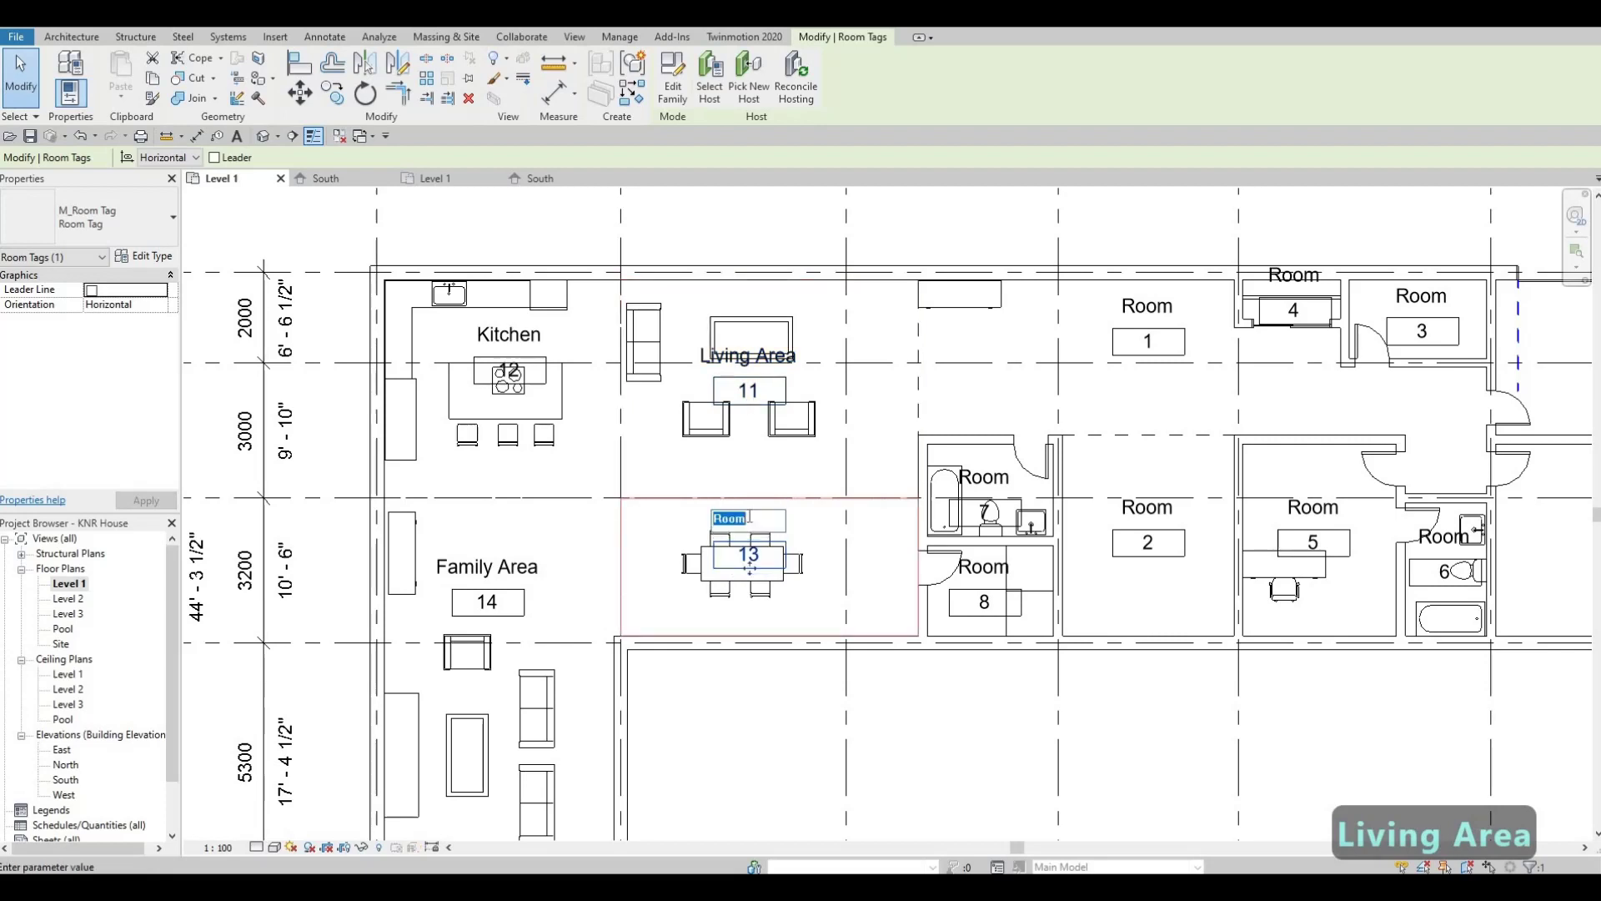
pyautogui.write('Dini')
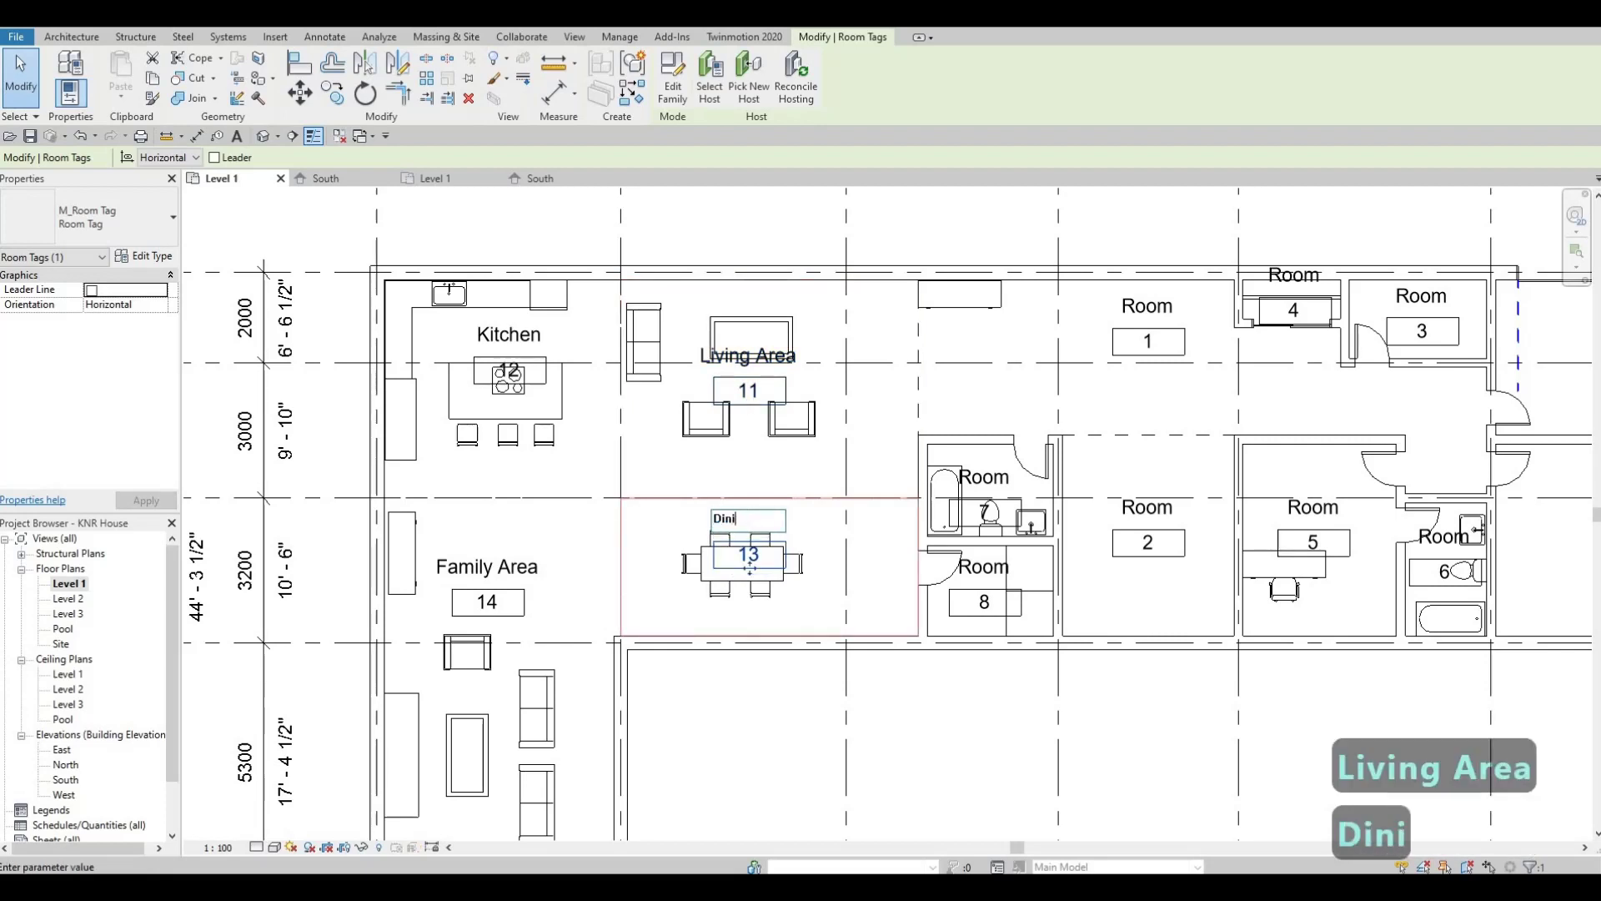
pyautogui.write('ng ')
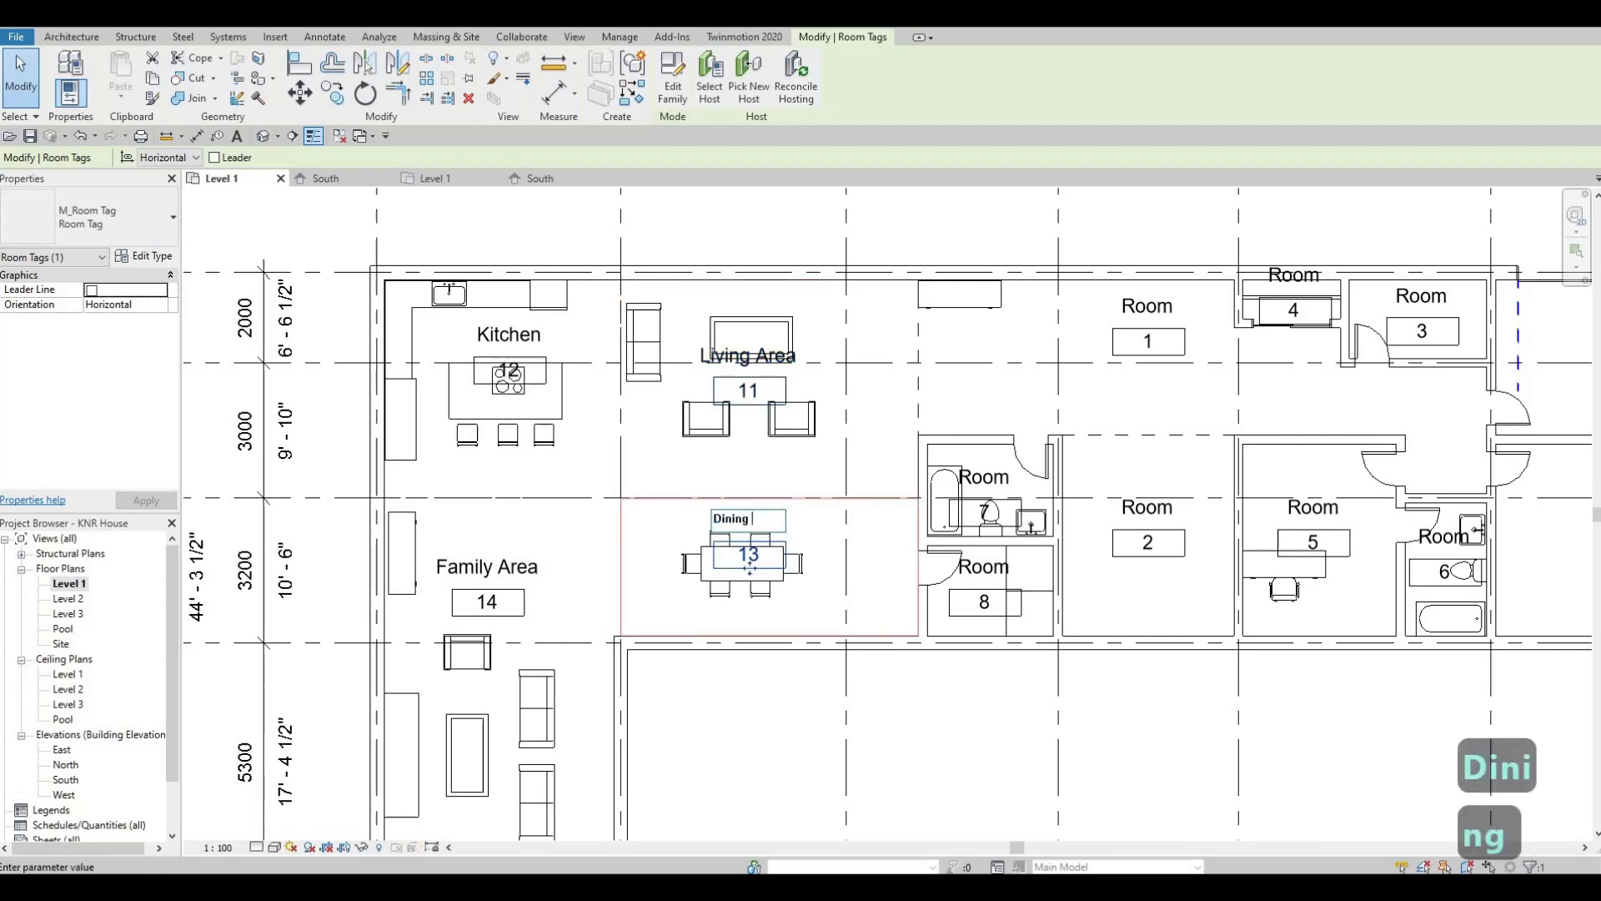
pyautogui.write('Area')
pyautogui.press('Return')
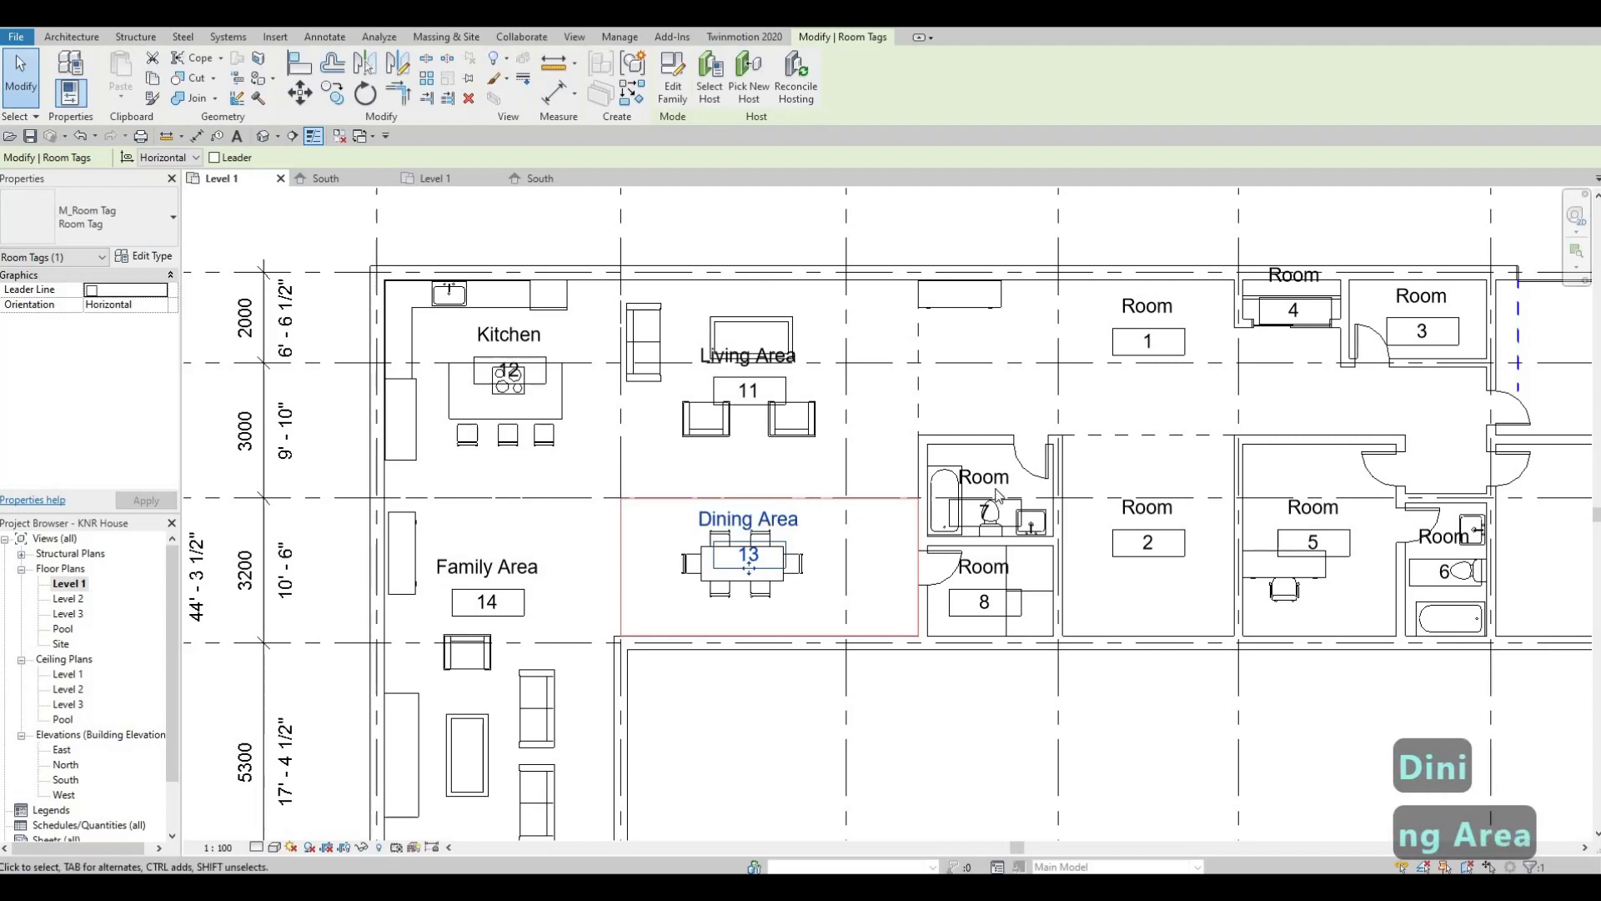
# Rename the bathroom just left of grid 4 as Wasroom 1.
pyautogui.click(984, 477)
pyautogui.click(992, 477)
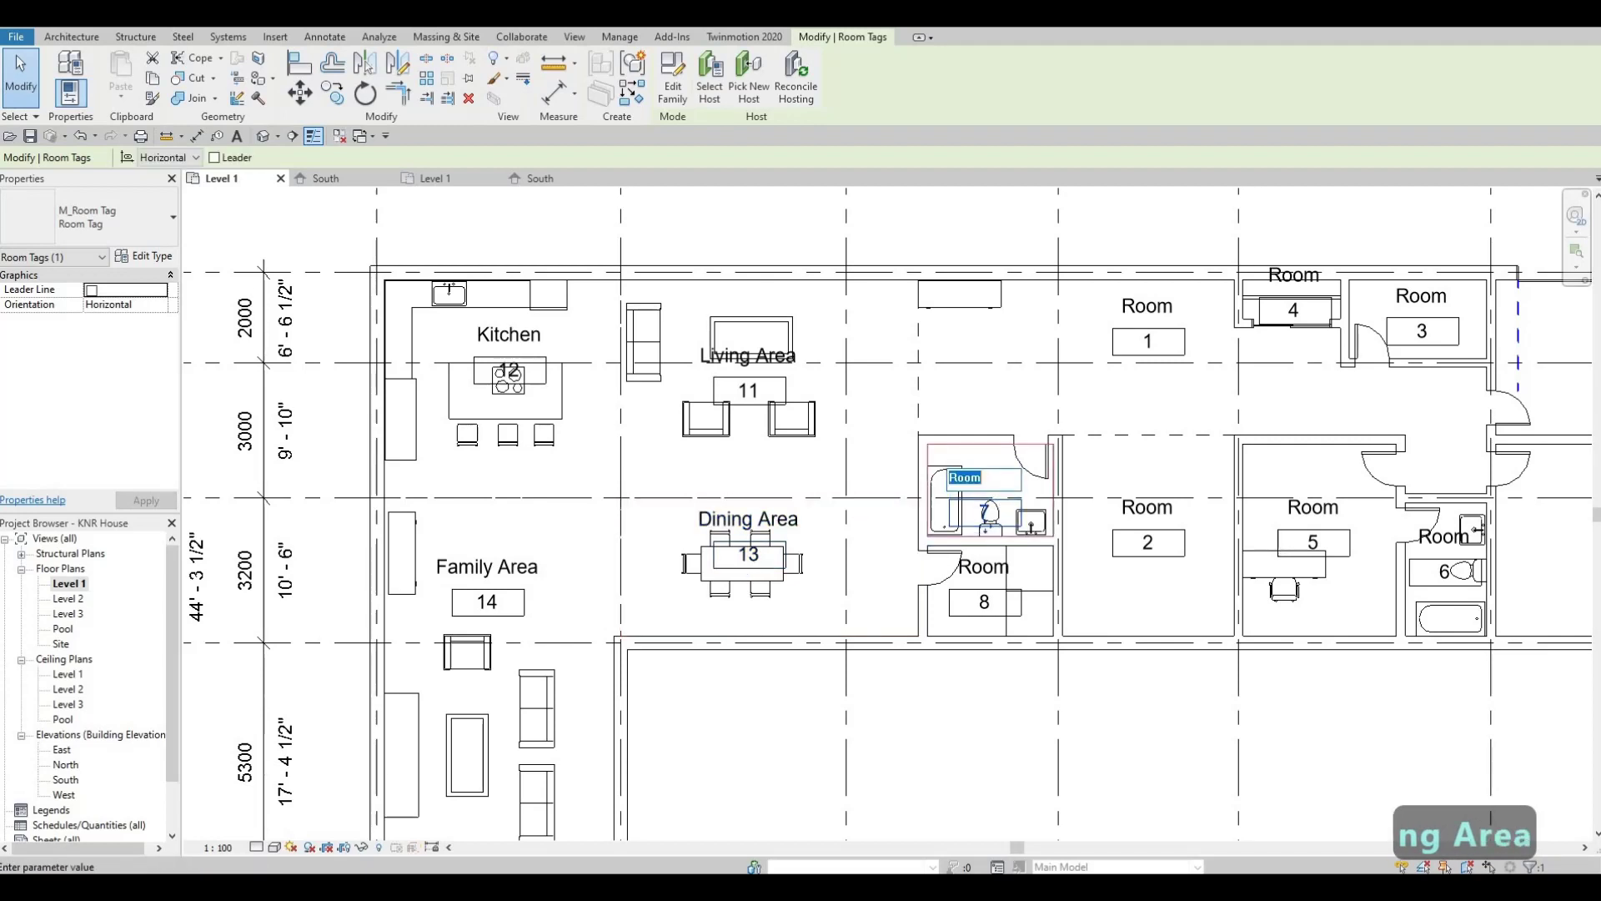
pyautogui.write('Wasroom 1')
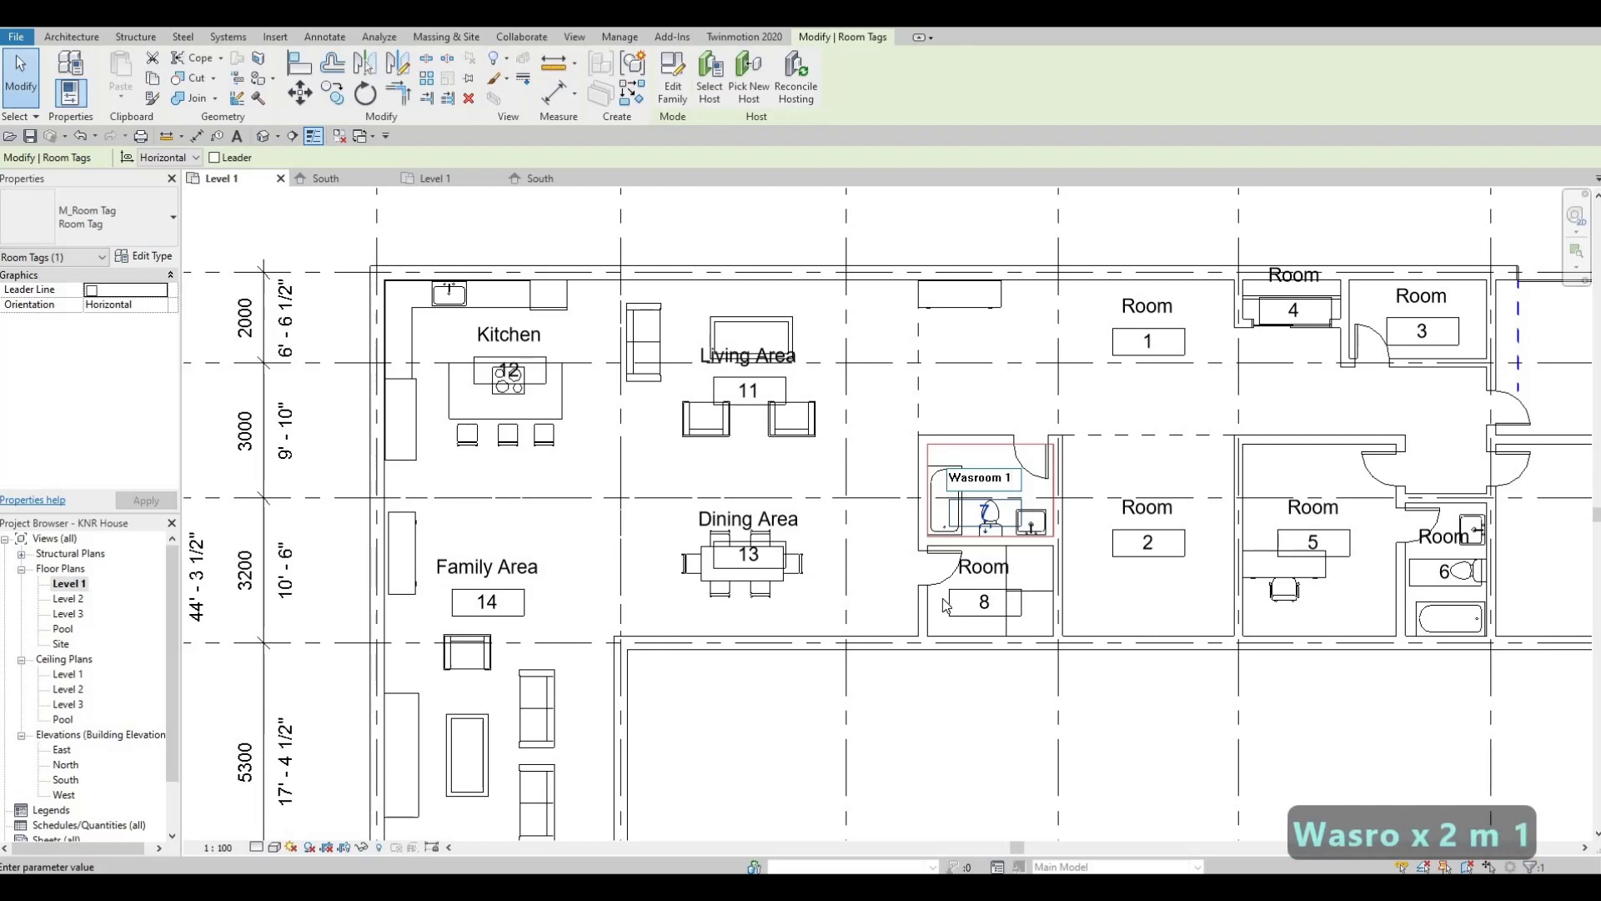
pyautogui.click(991, 587)
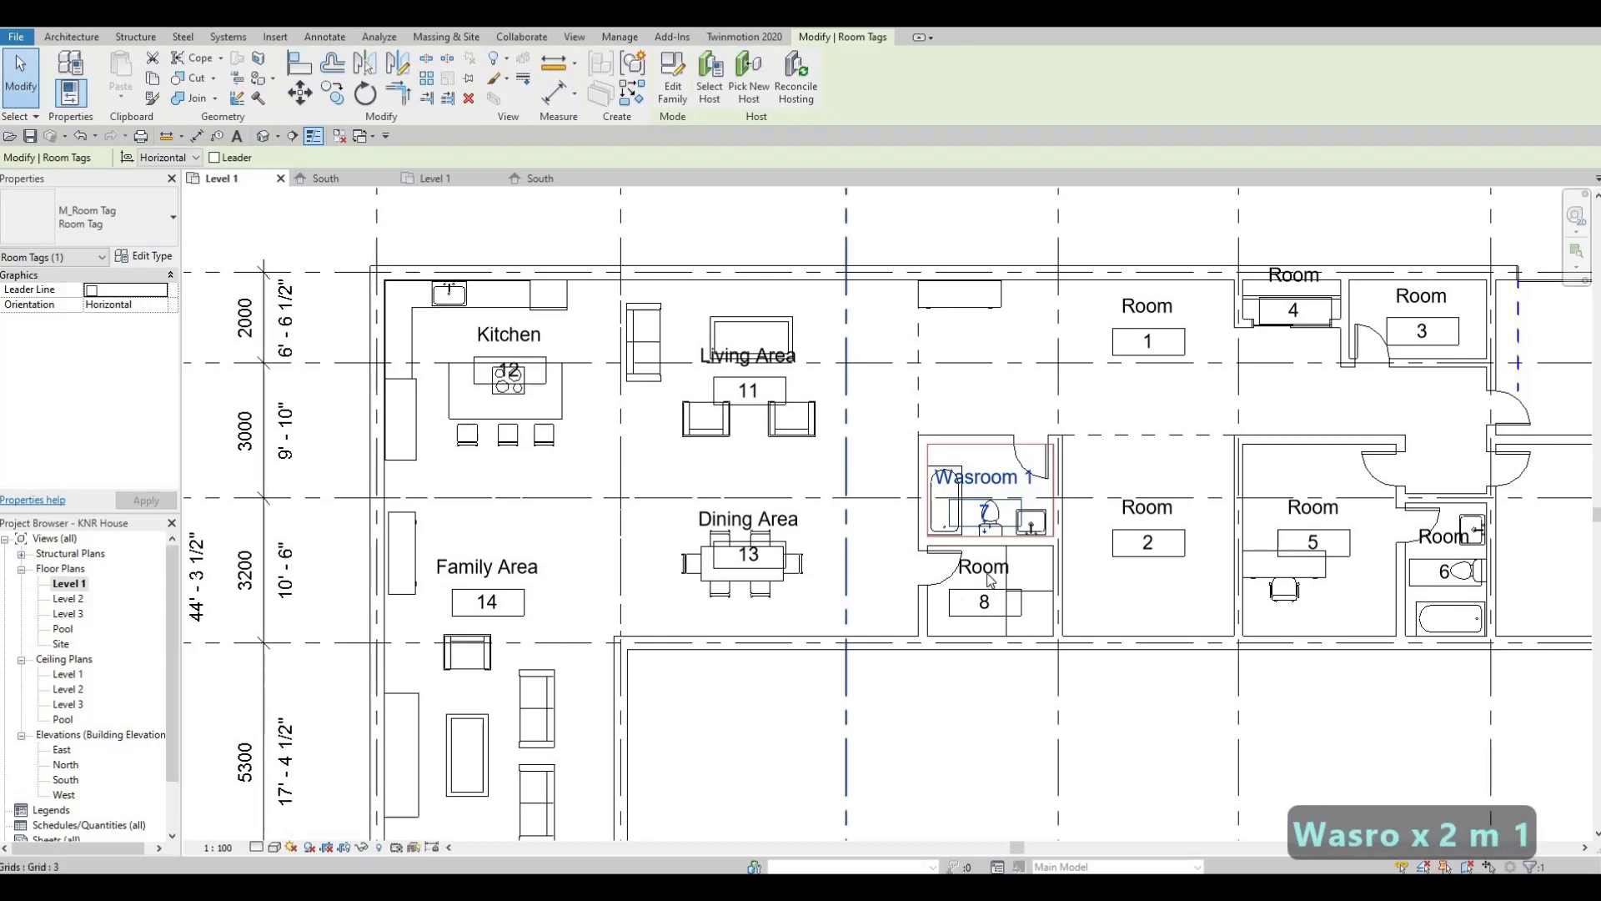
# Rename the small room directly below the left bathroom as Laundry.
pyautogui.click(993, 586)
pyautogui.click(995, 586)
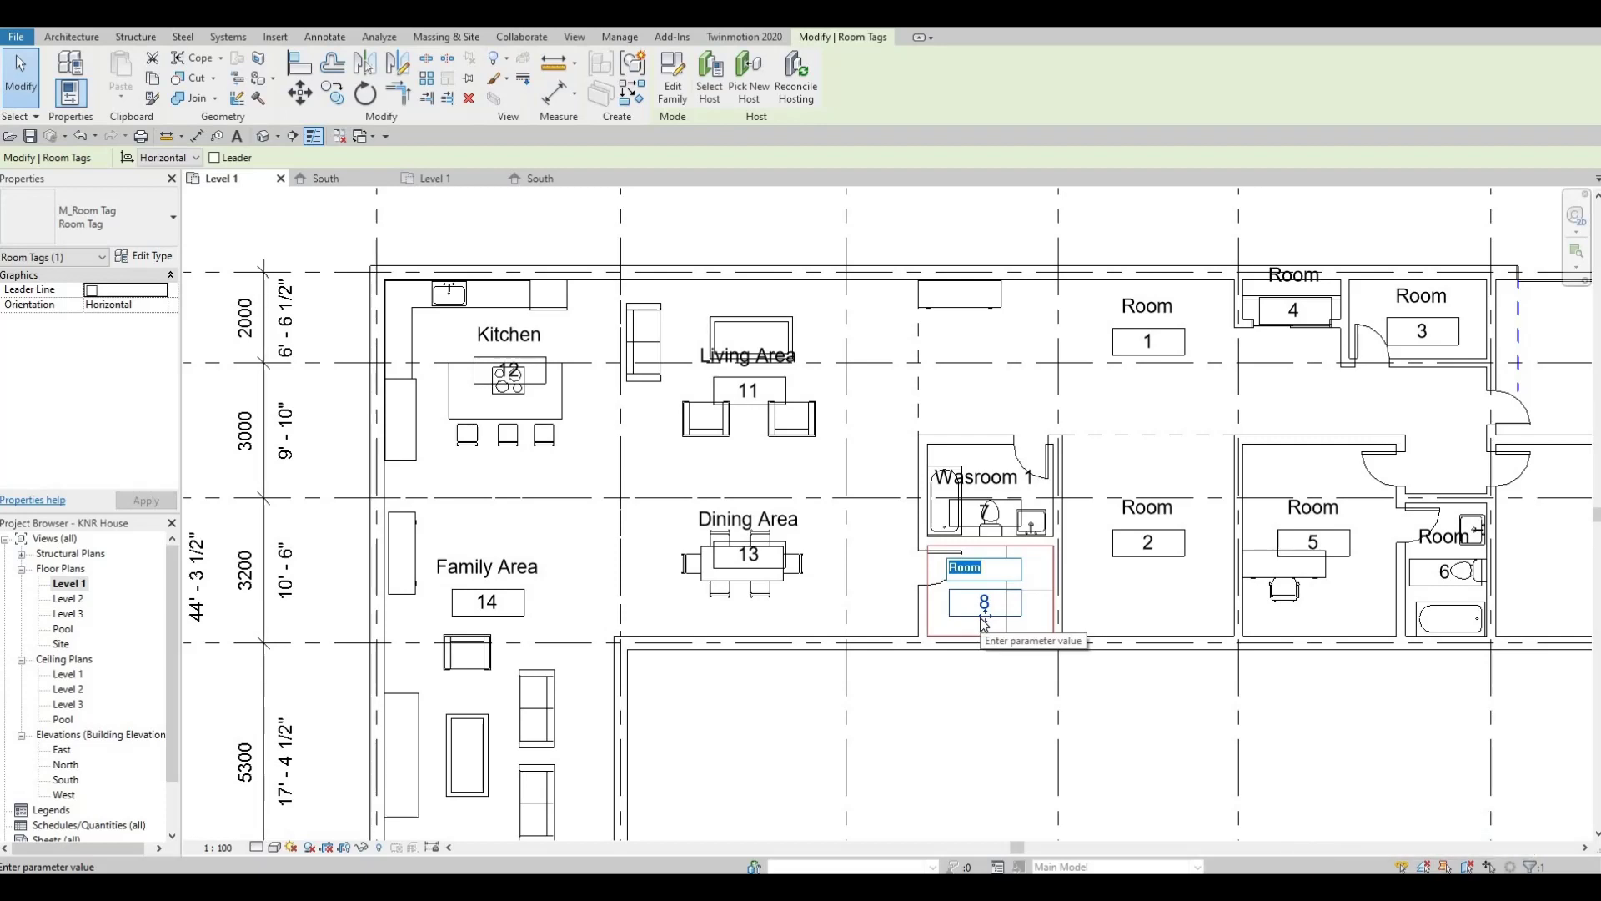
pyautogui.write('Laundry')
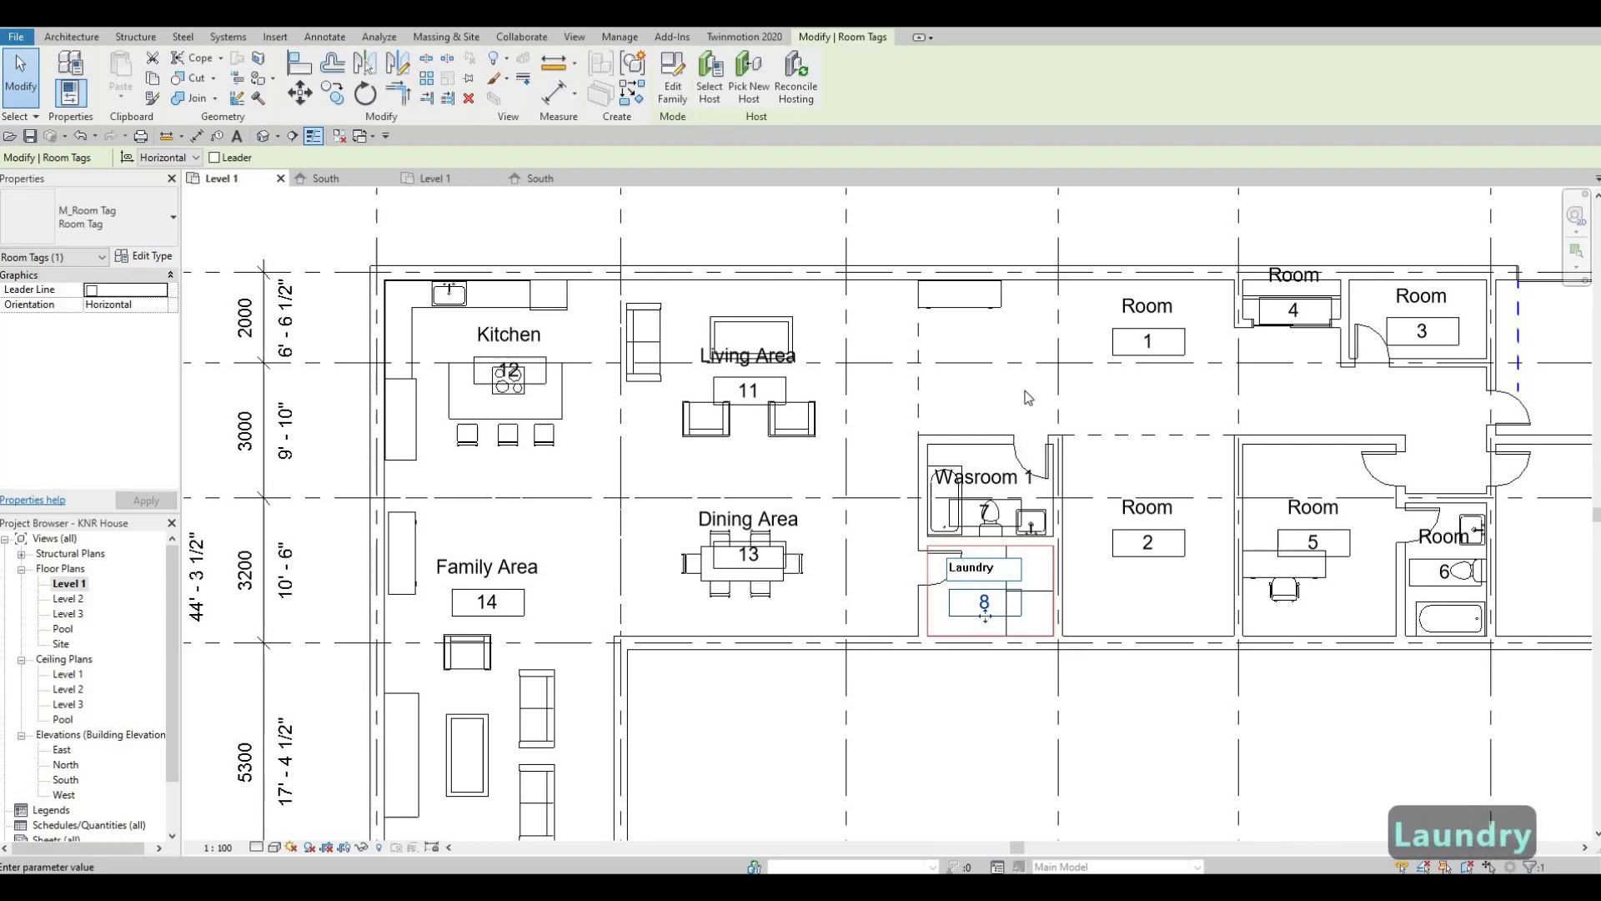
pyautogui.click(1093, 512)
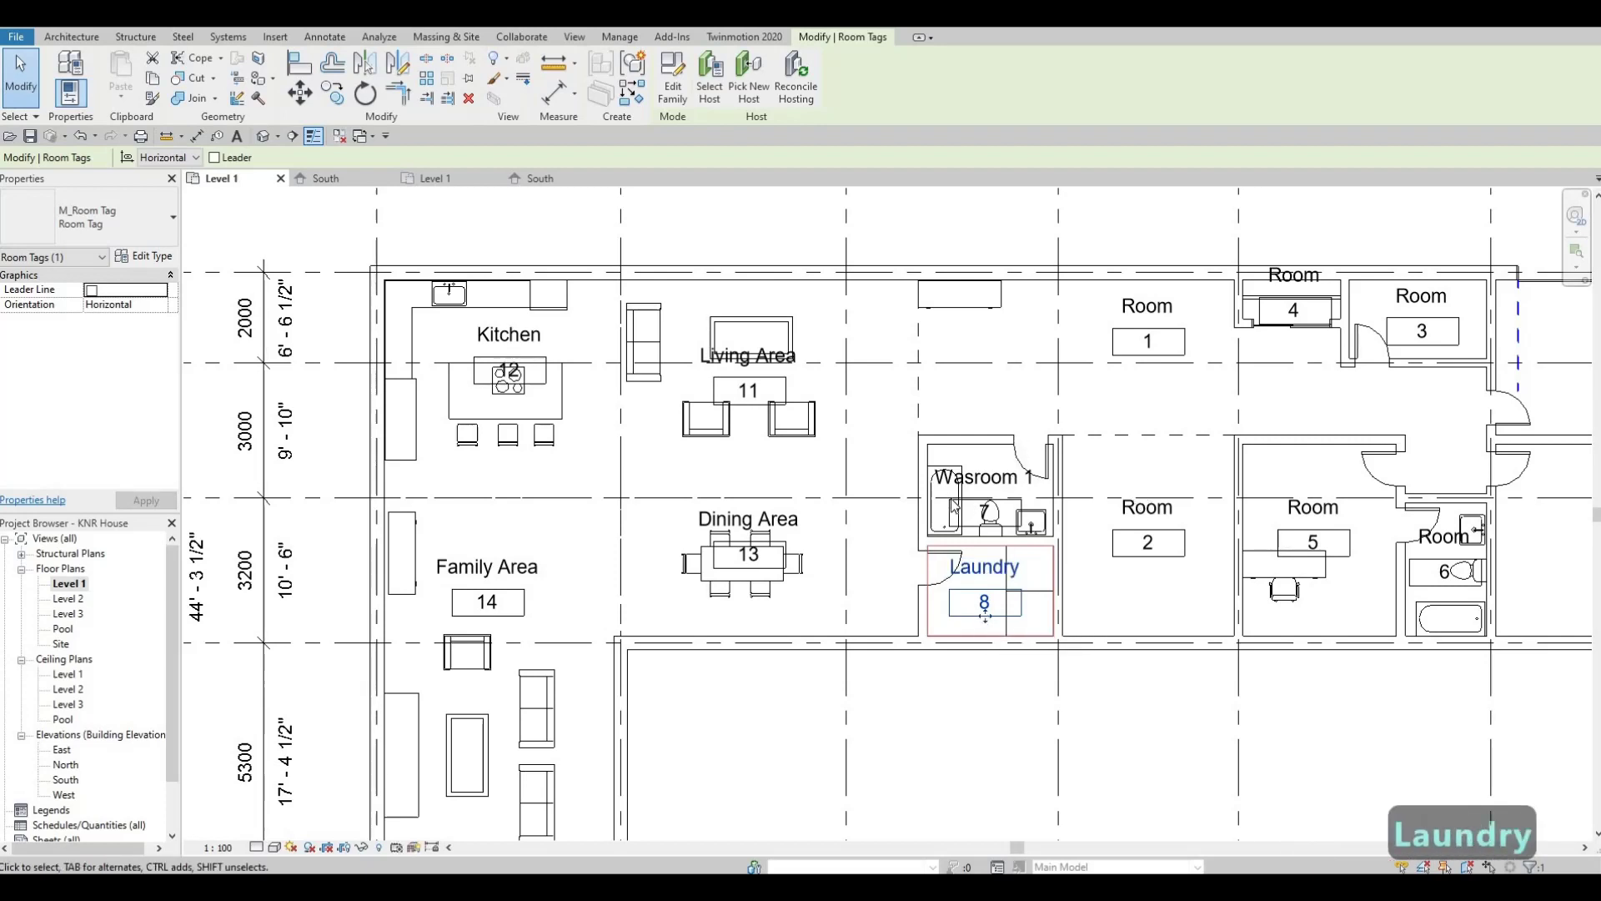
# Rename the empty room between grids 4 and 5, beside the laundry, as Stairs.
pyautogui.moveTo(985, 617); pyautogui.dragTo(806, 626, button='middle')
pyautogui.click(970, 552)
pyautogui.click(949, 517)
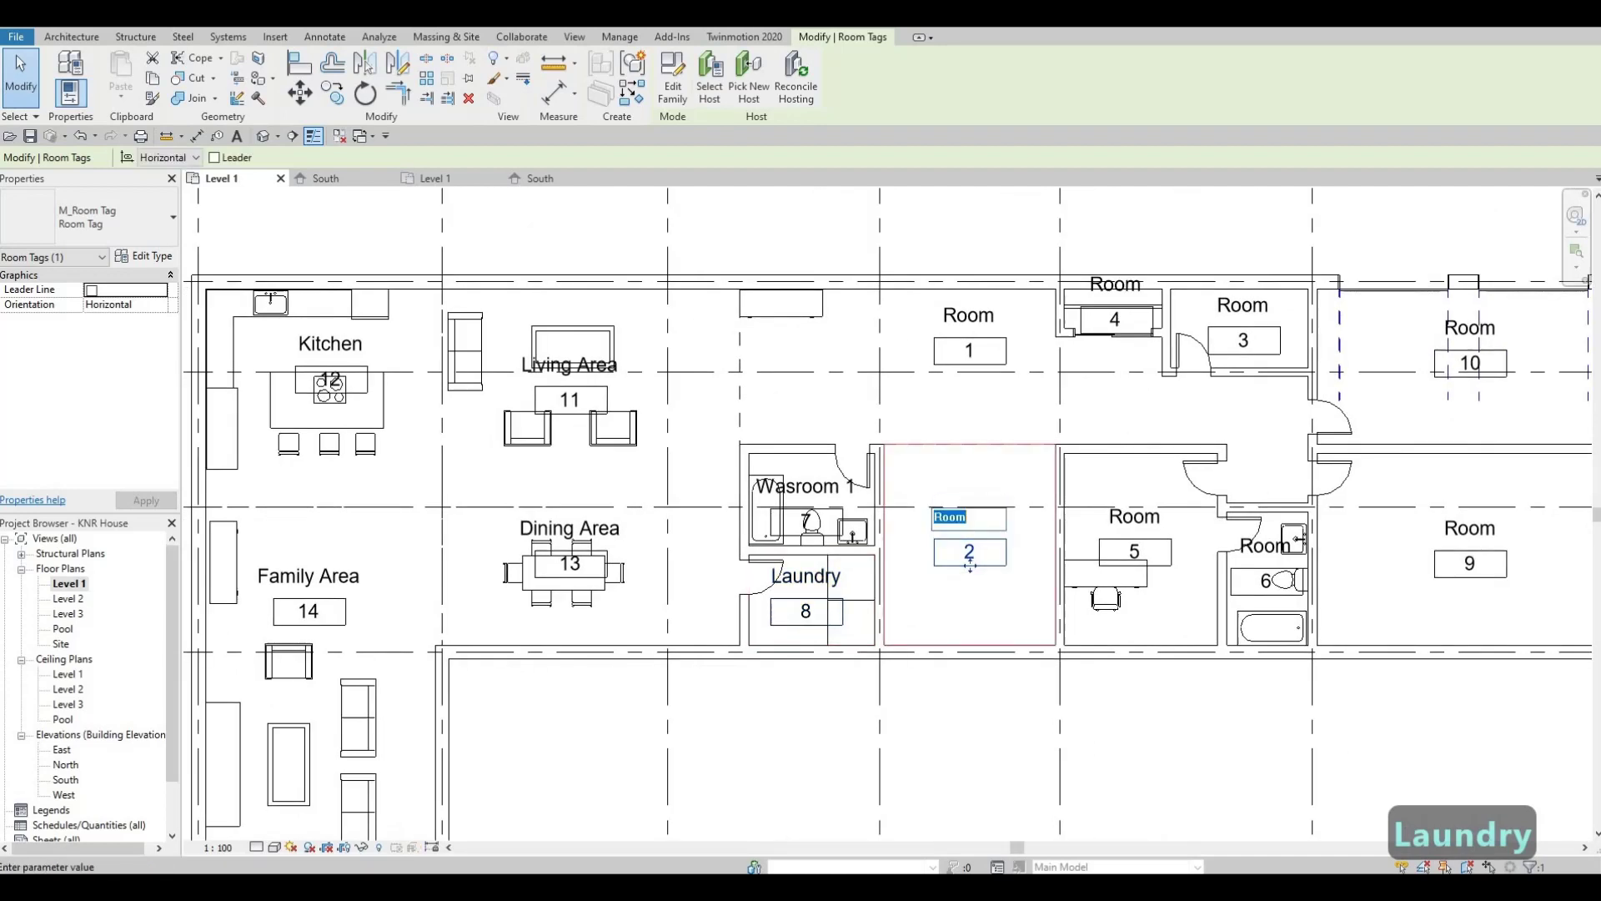
pyautogui.write('Stairs')
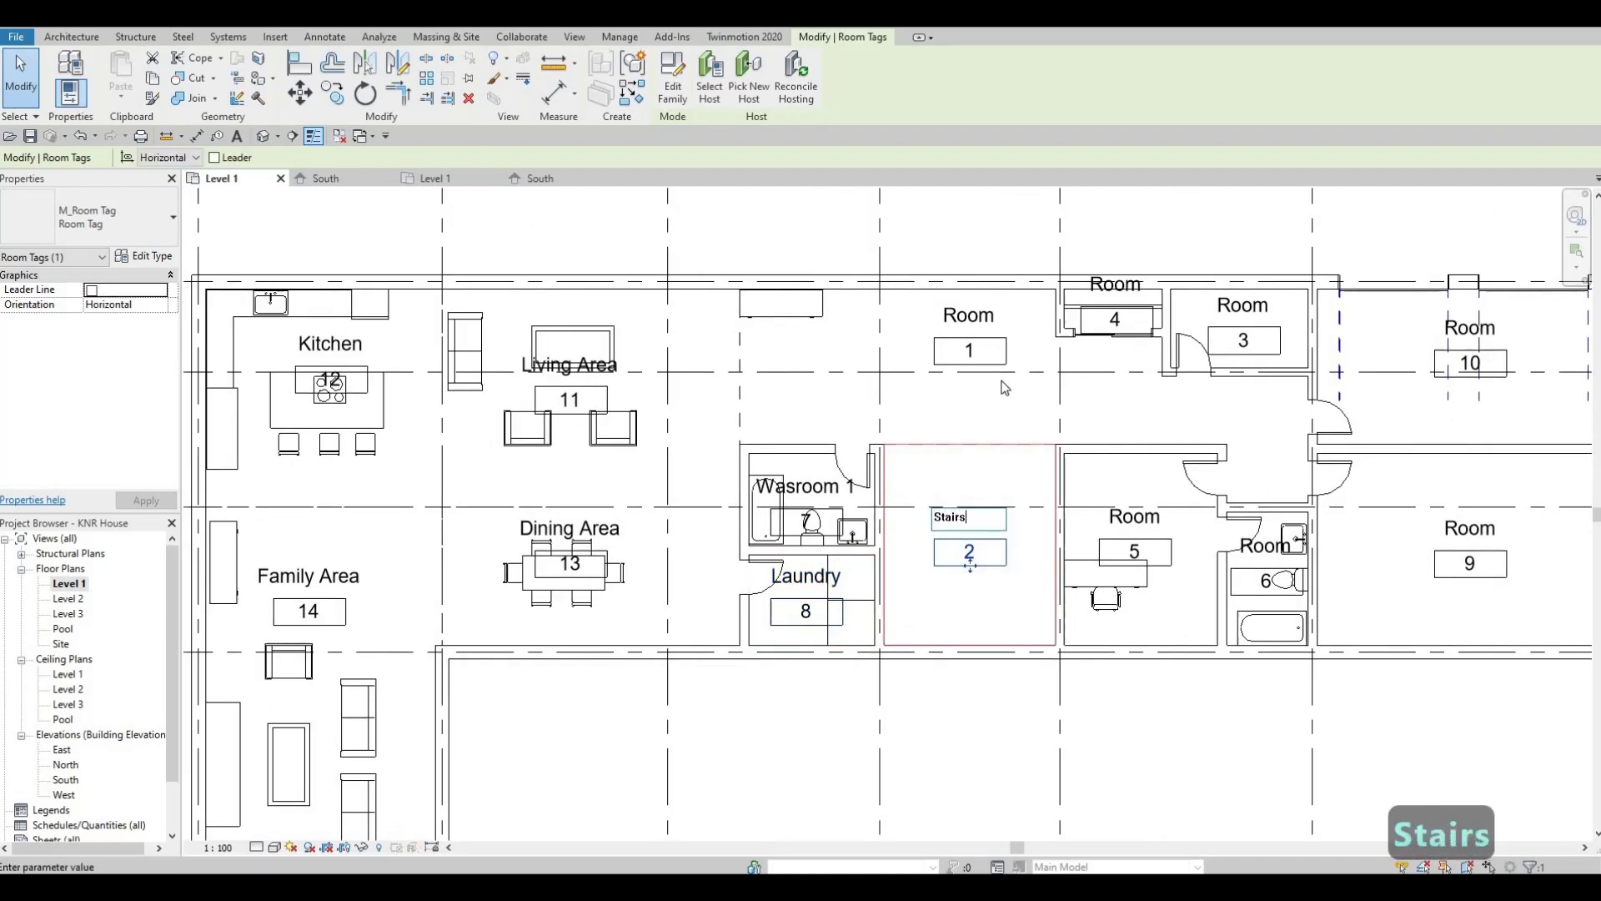
pyautogui.click(987, 341)
# Rename the hallway room above the stairs as Entrance.
pyautogui.click(986, 342)
pyautogui.click(975, 315)
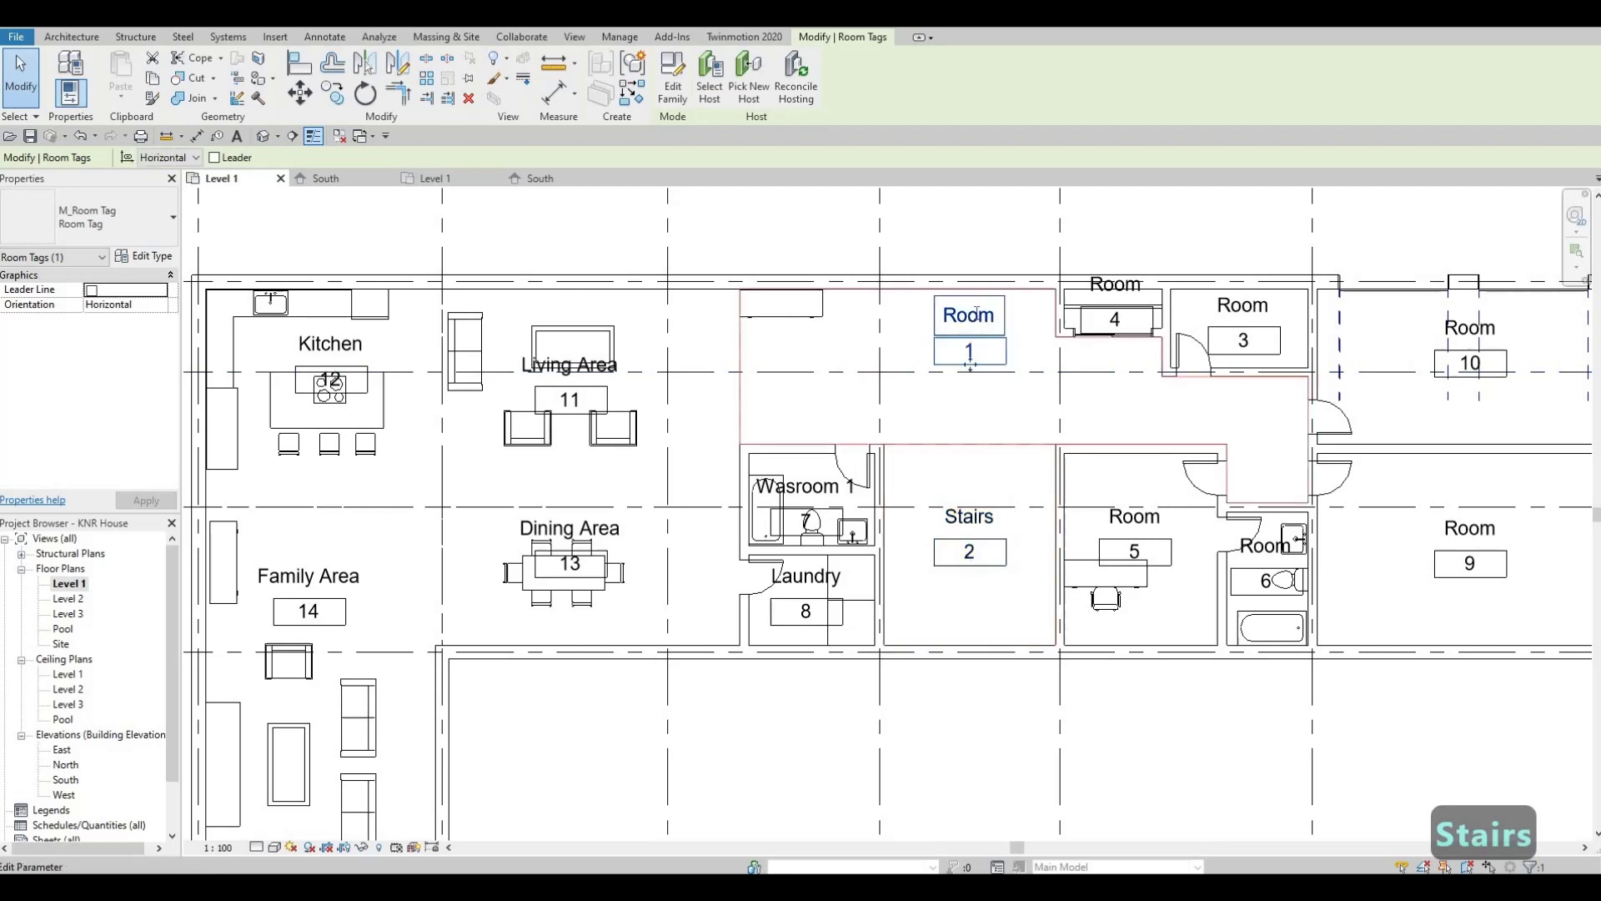
pyautogui.write('Entrance')
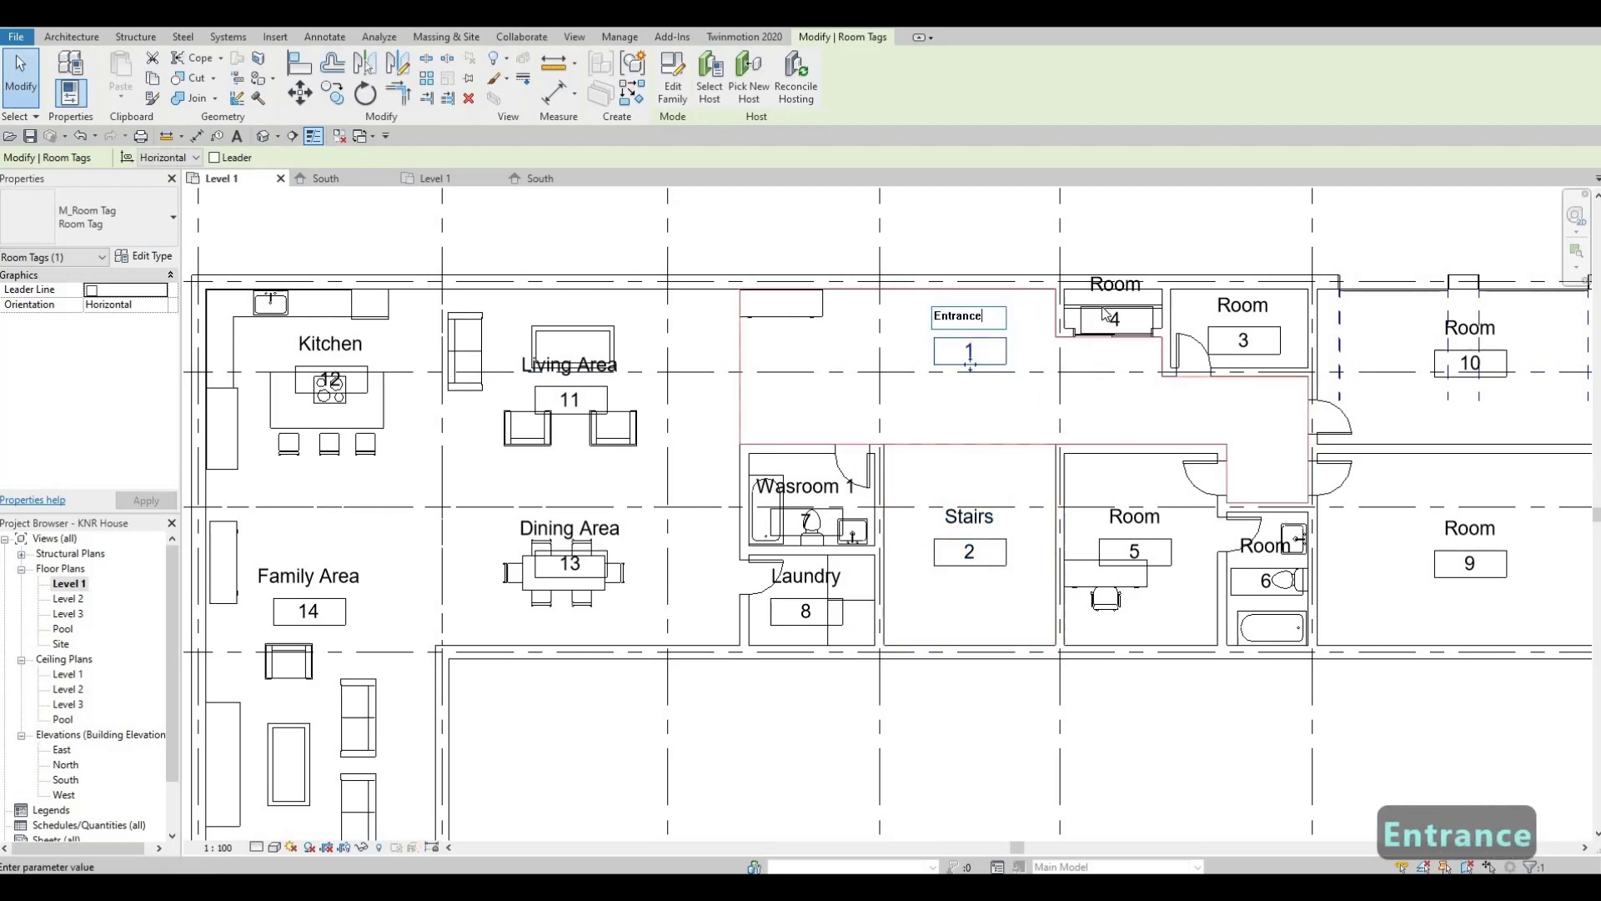
pyautogui.click(1105, 314)
# Rename the narrow room along the exterior wall just right of grid 5 as Closet.
pyautogui.click(1119, 294)
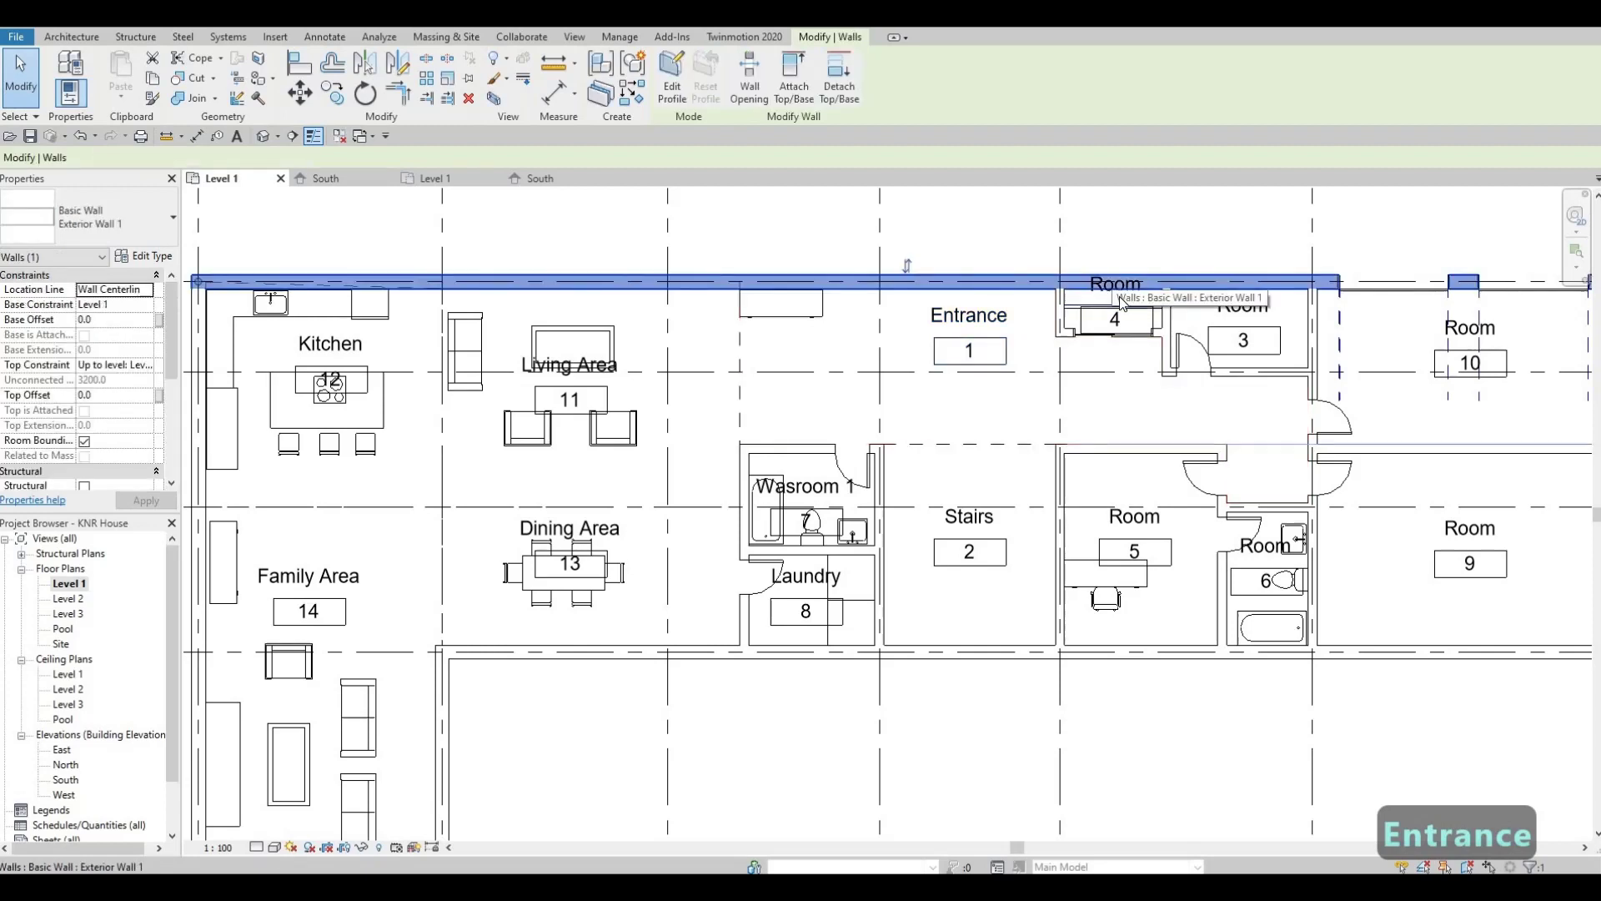
pyautogui.press('Escape')
pyautogui.click(1119, 304)
pyautogui.click(1109, 285)
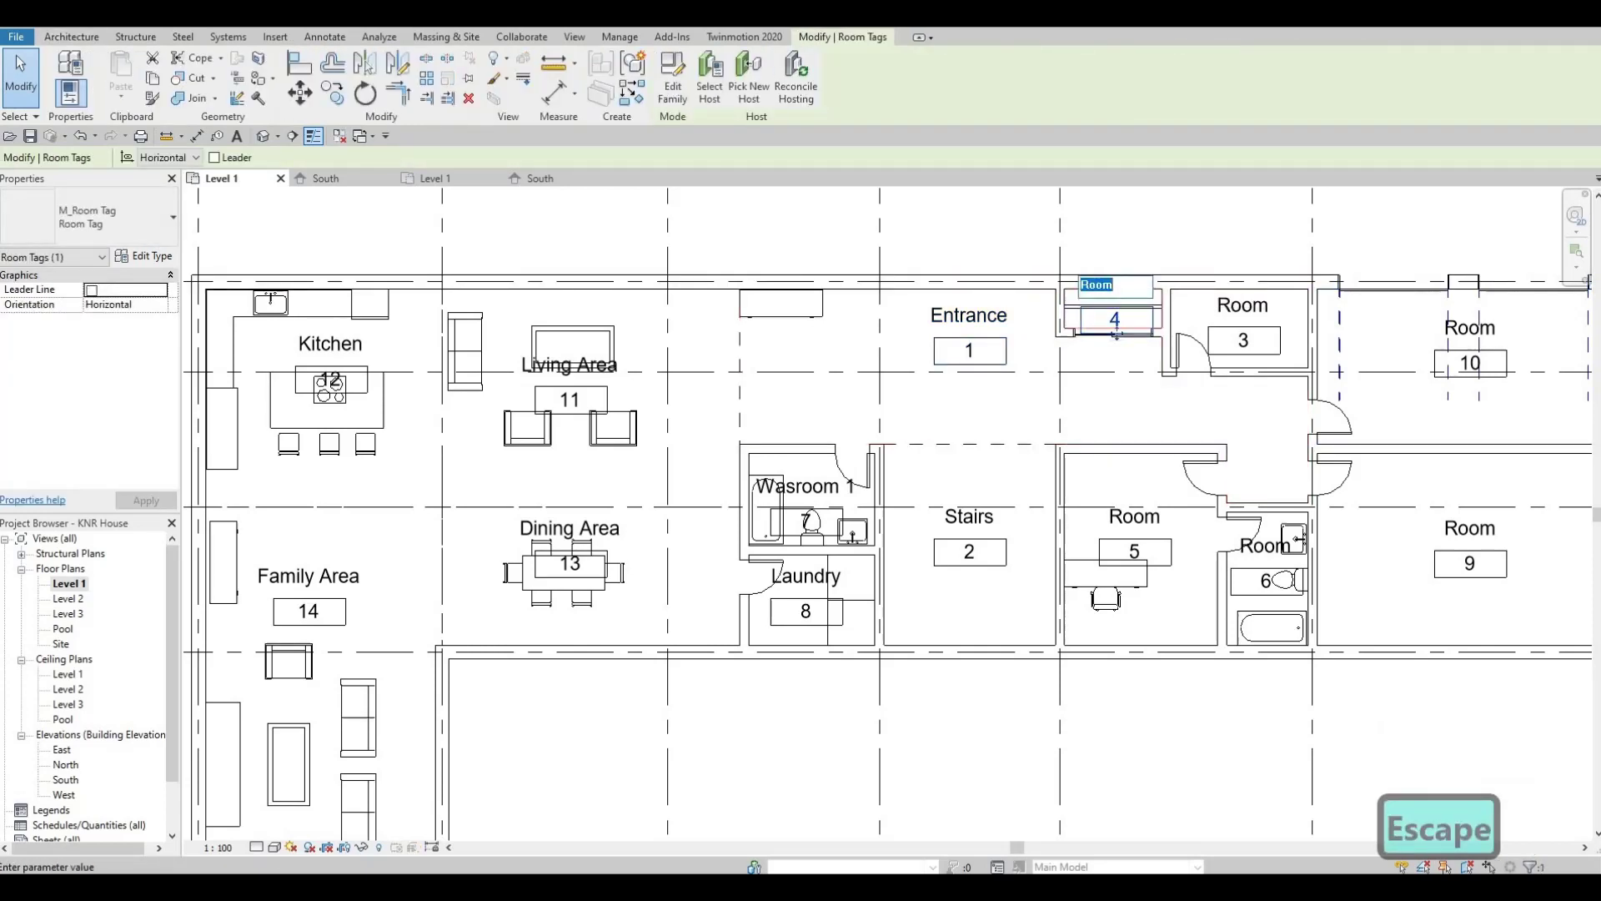
pyautogui.write('Closet')
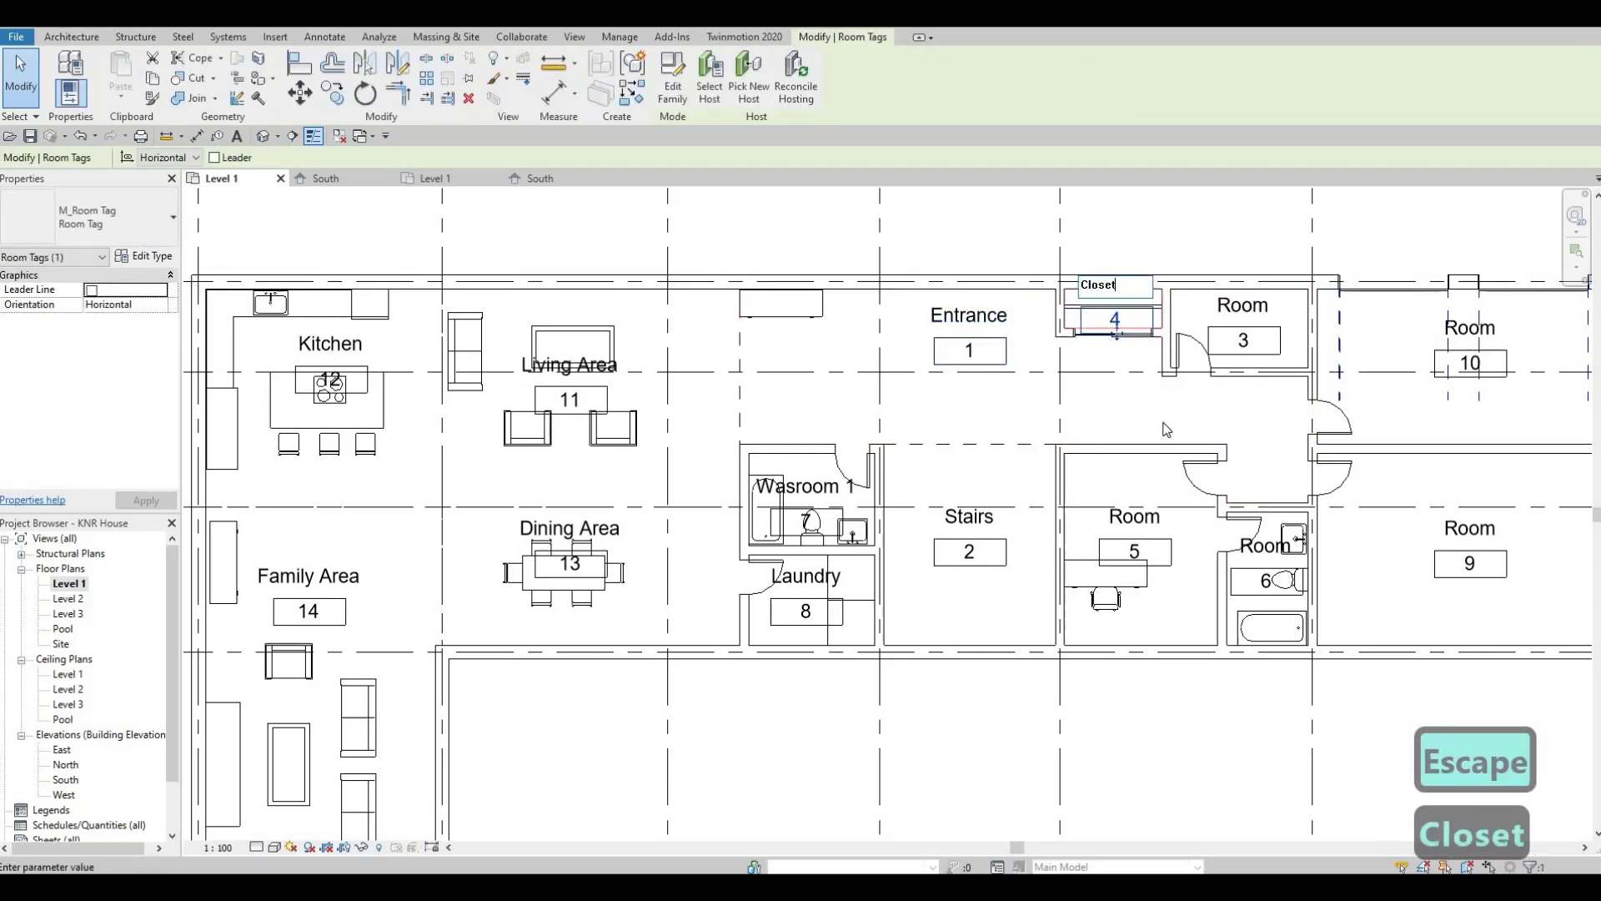
# Rename the small room between the closet and grid 6 as Storage.
pyautogui.click(1243, 337)
pyautogui.click(1247, 305)
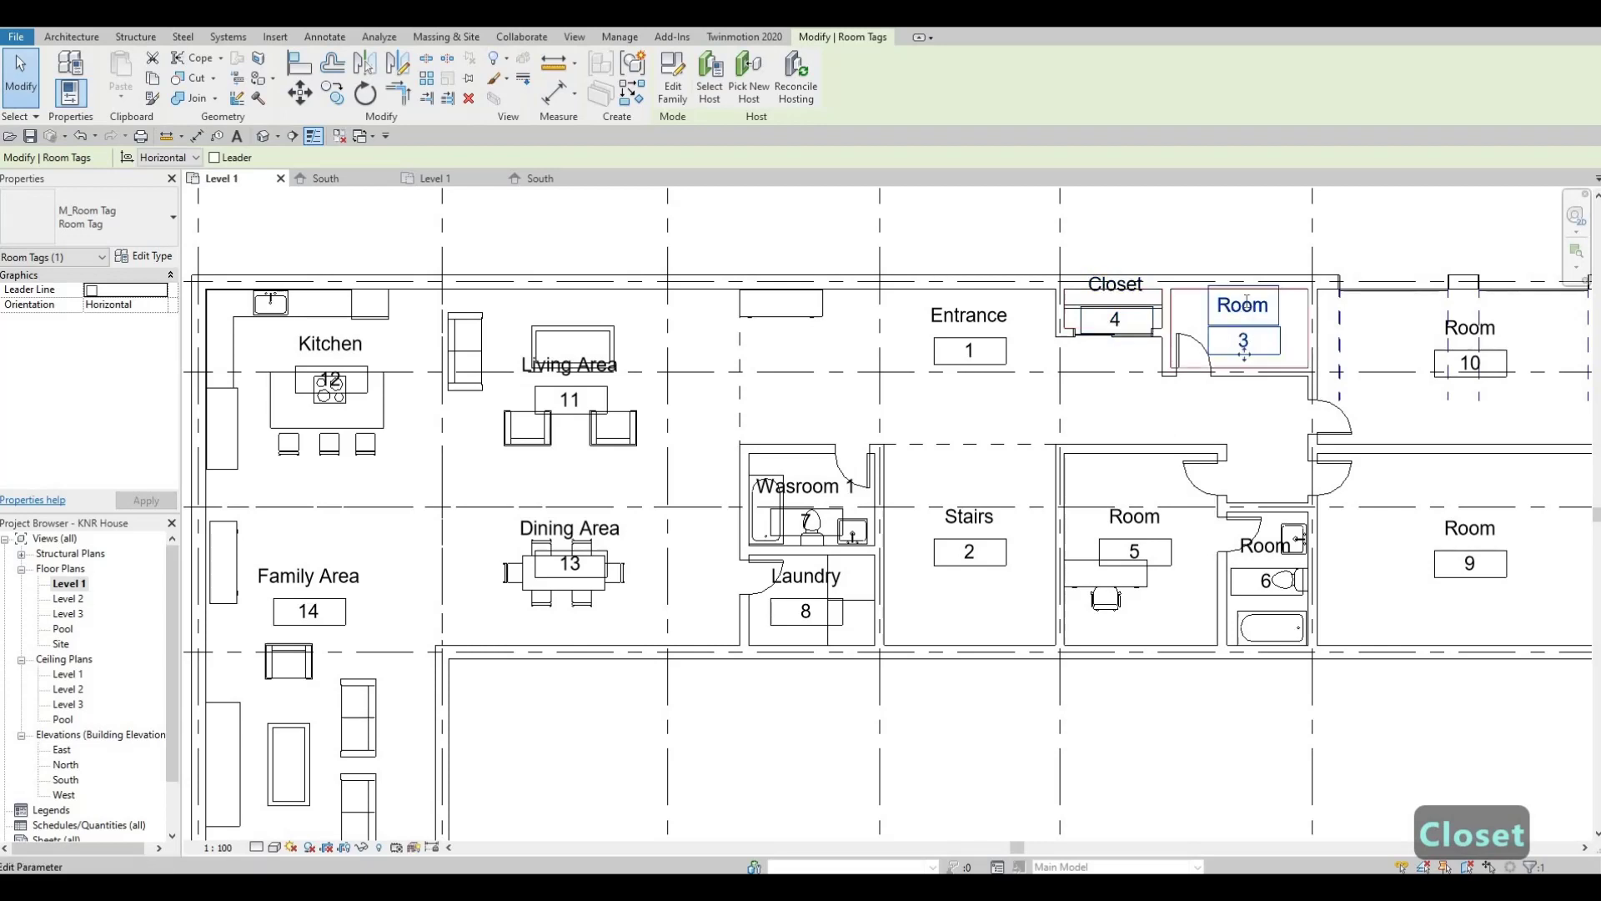
pyautogui.write('Storage')
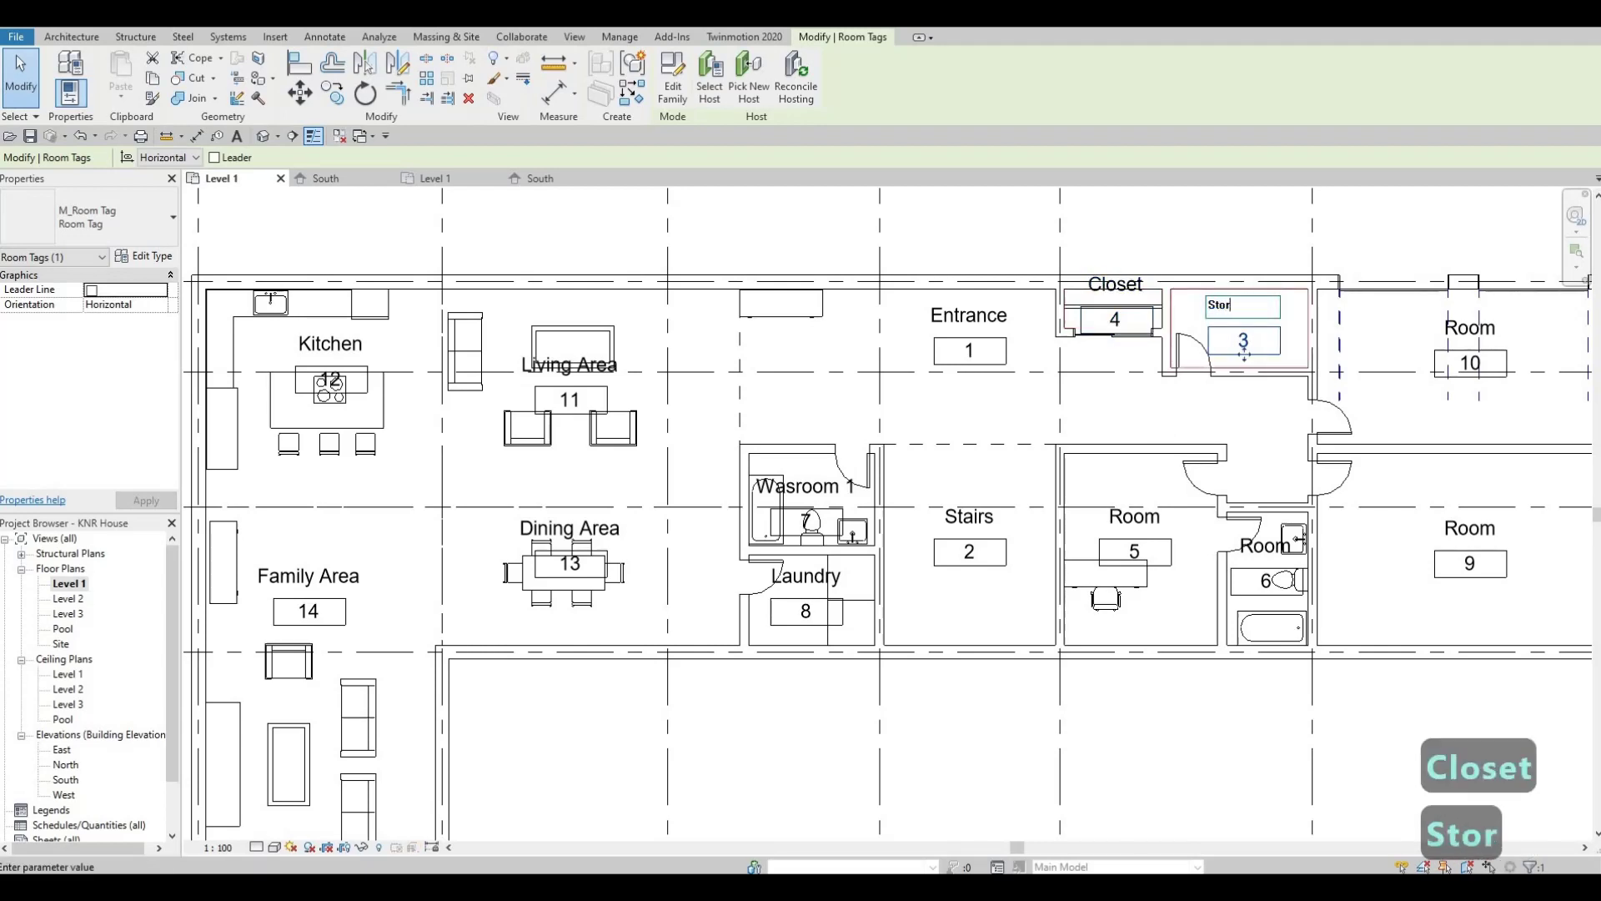
pyautogui.click(1109, 492)
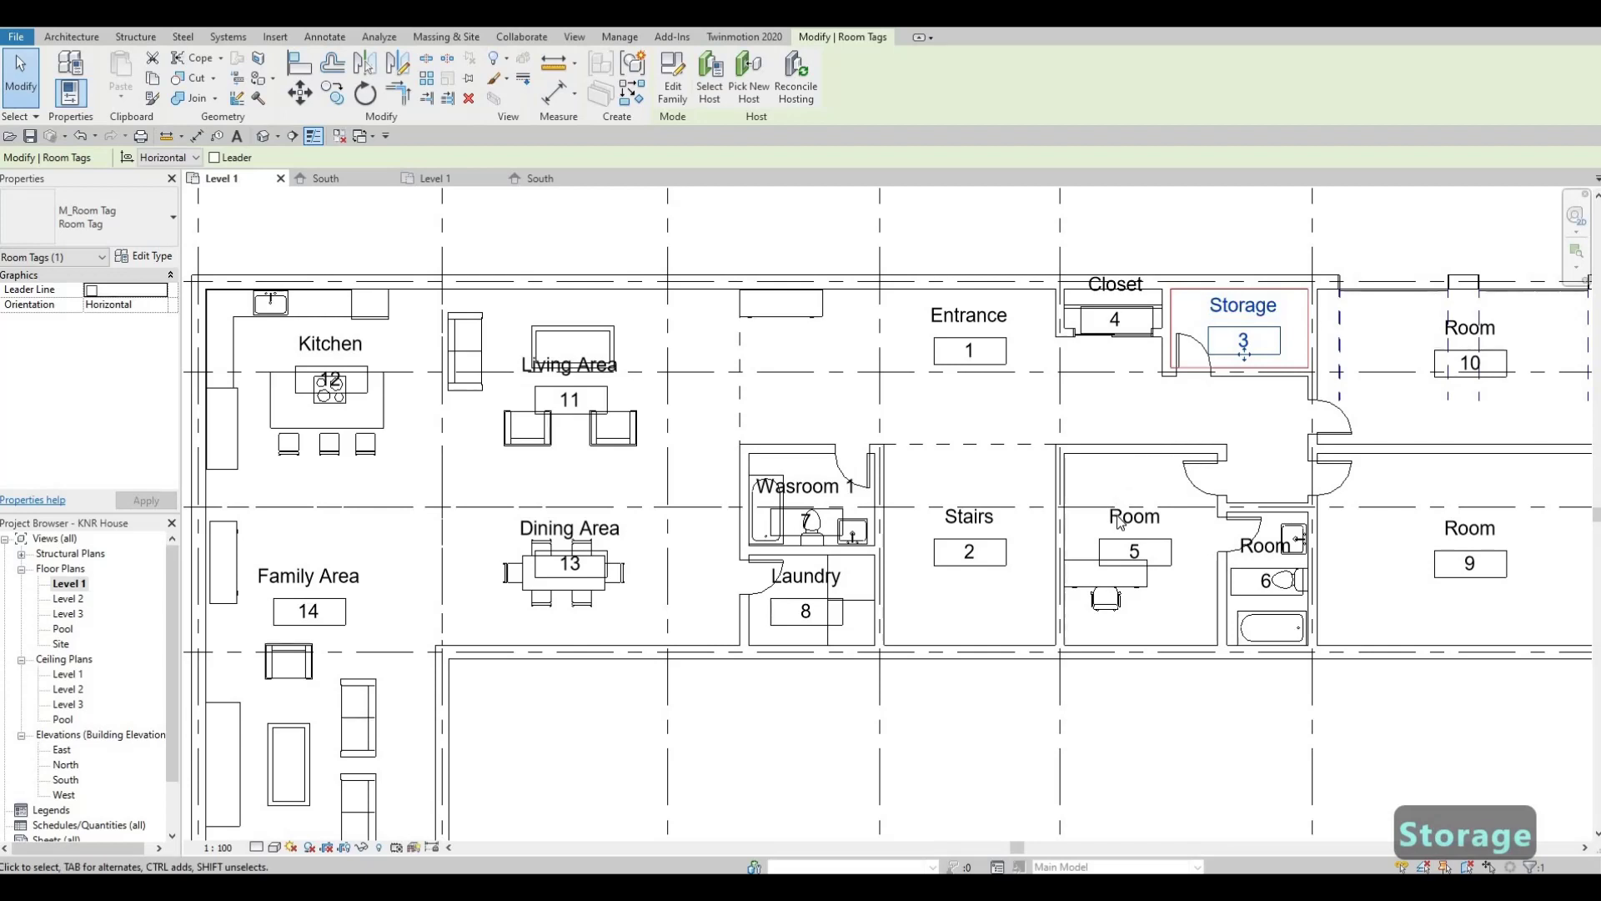
# Rename the room with the desk between grids 5 and 6 as Office.
pyautogui.click(1130, 517)
pyautogui.click(1128, 516)
pyautogui.click(1129, 515)
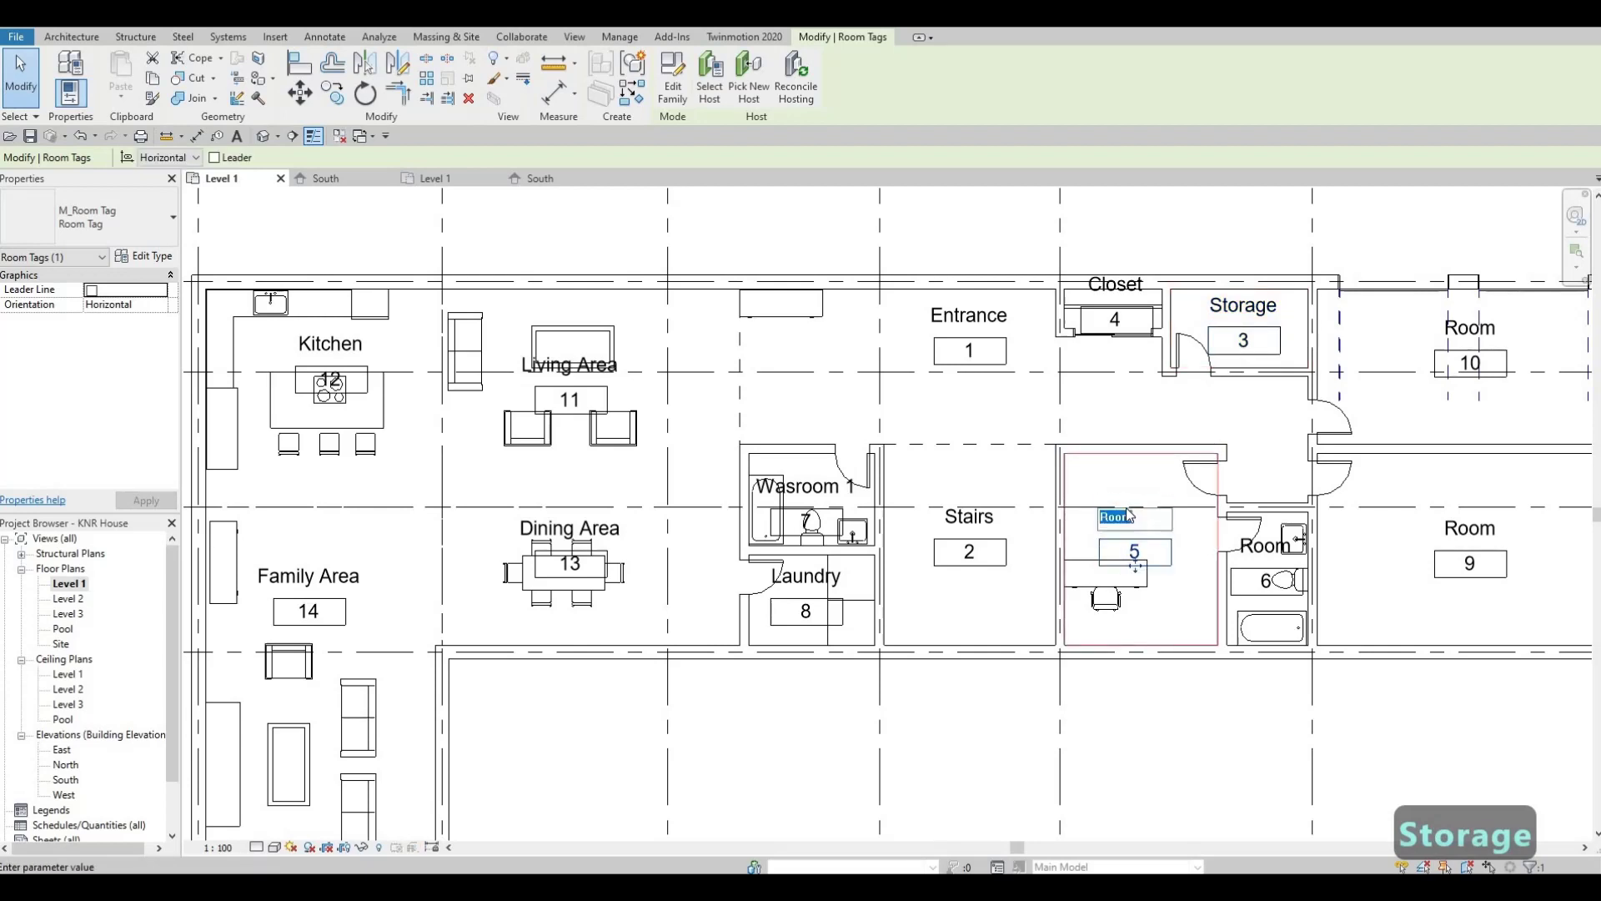
pyautogui.write('Office')
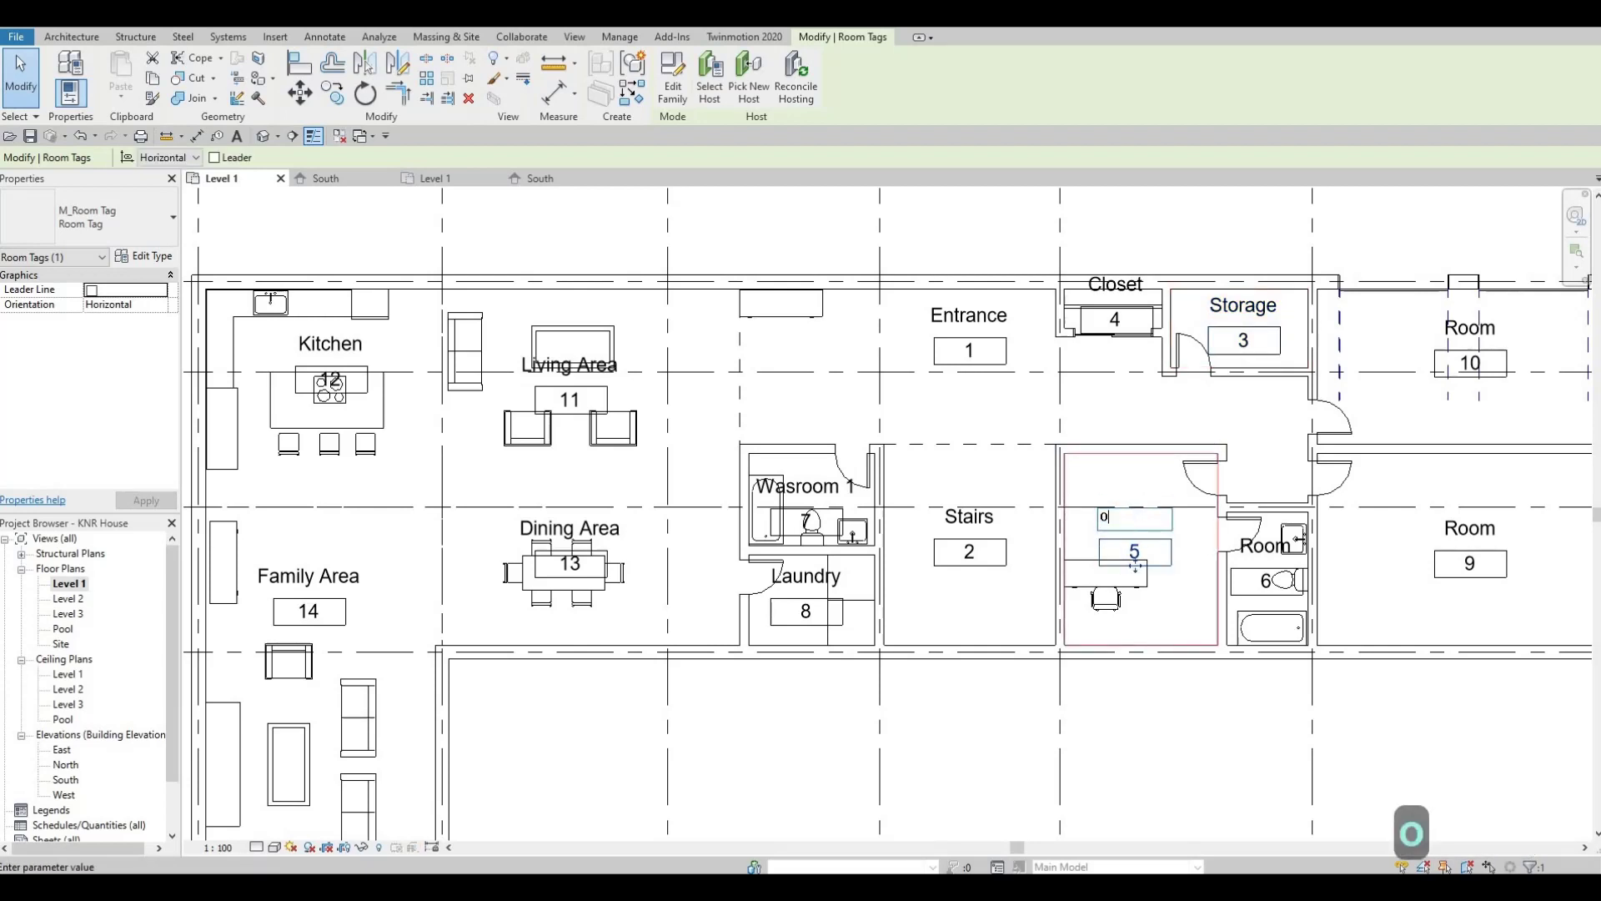
# Rename the small bathroom between the office and grid 6 as Office WR.
pyautogui.click(1214, 533)
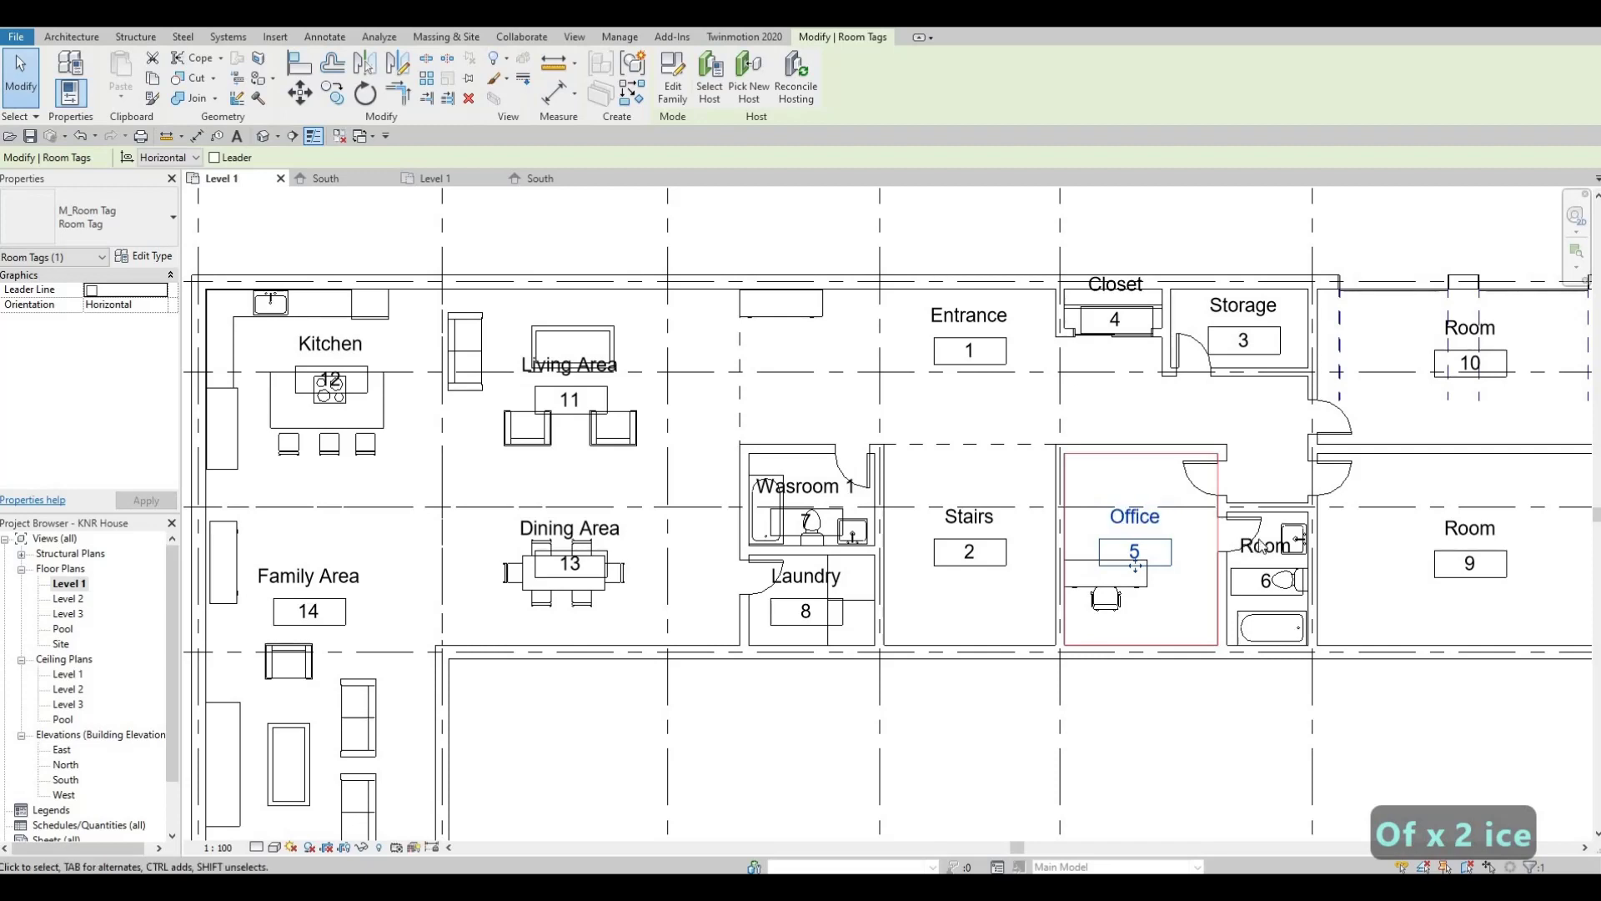
pyautogui.click(1265, 550)
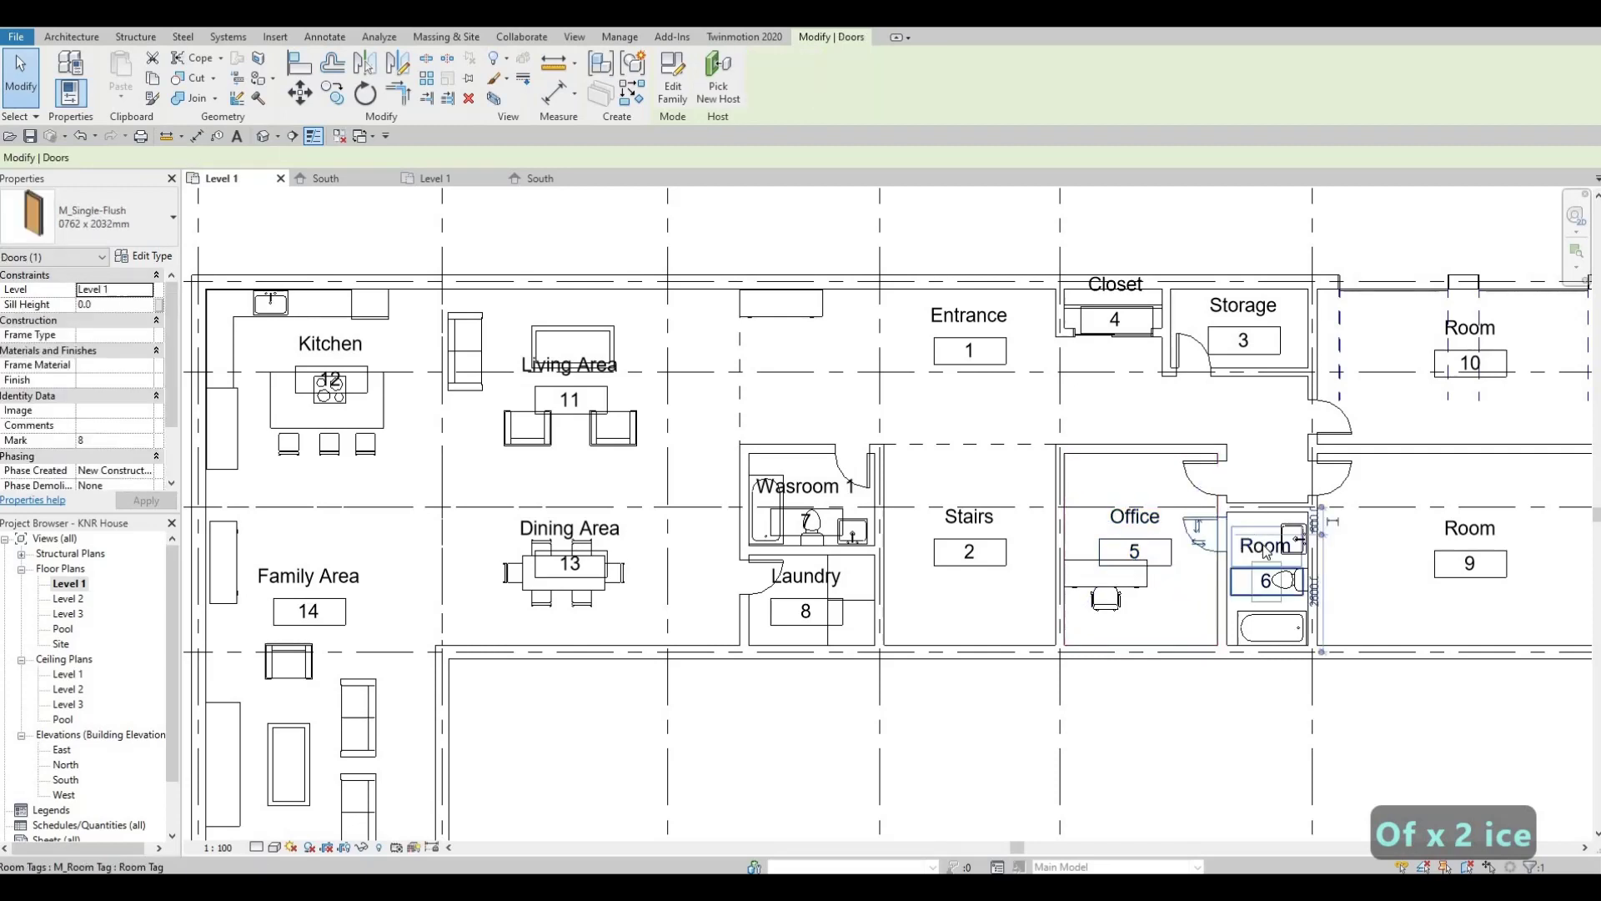
pyautogui.click(1265, 548)
pyautogui.click(1265, 548)
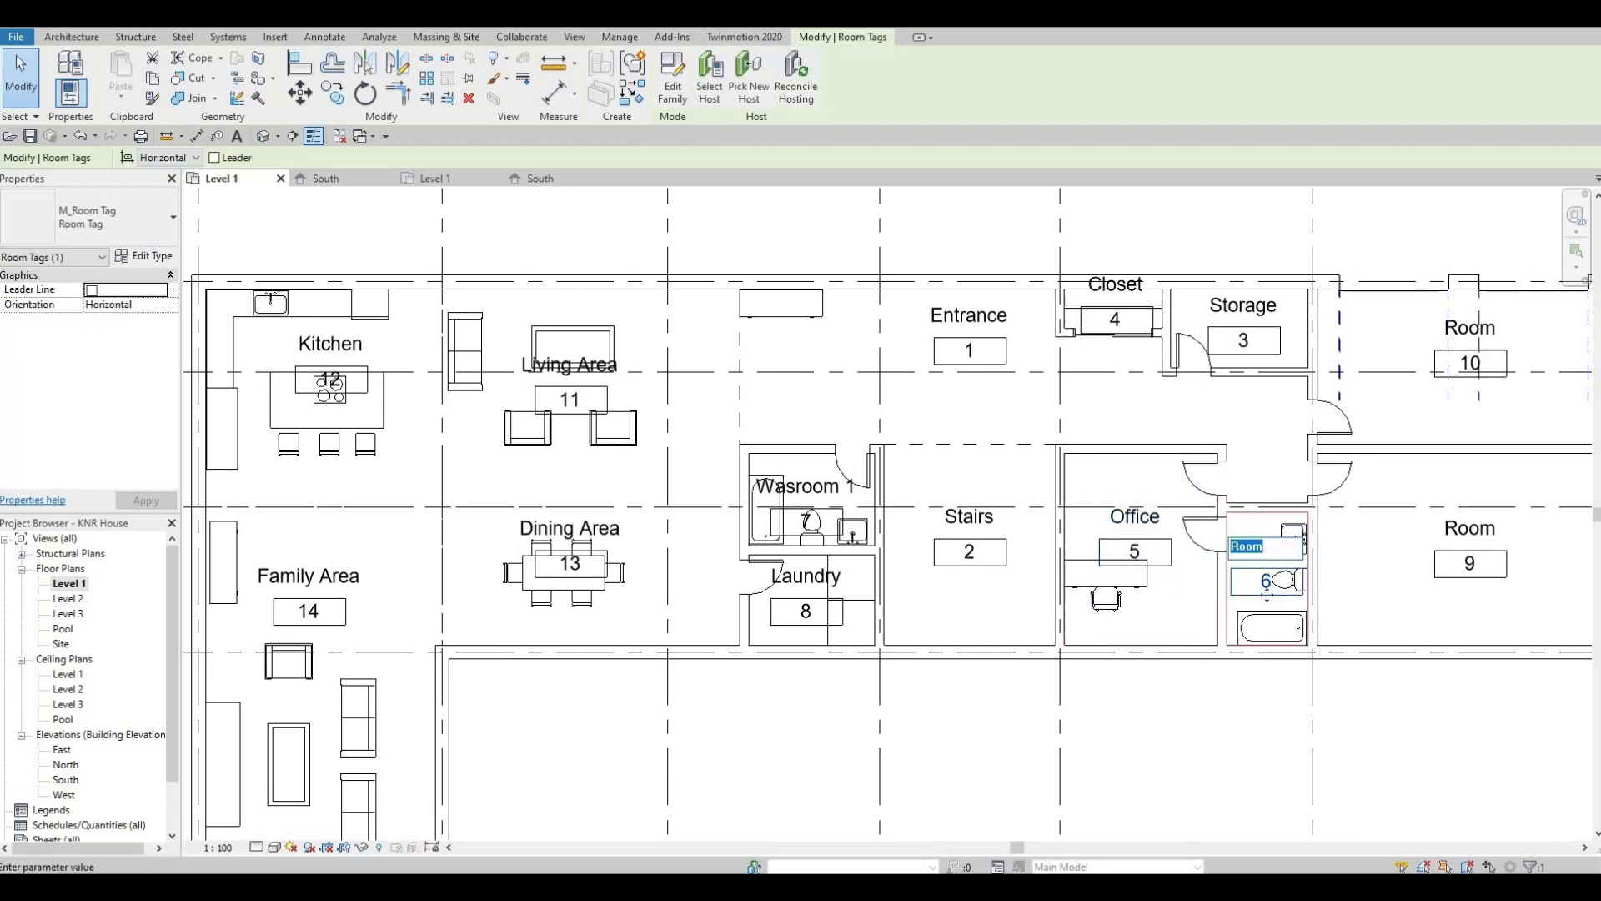
pyautogui.write('Office ')
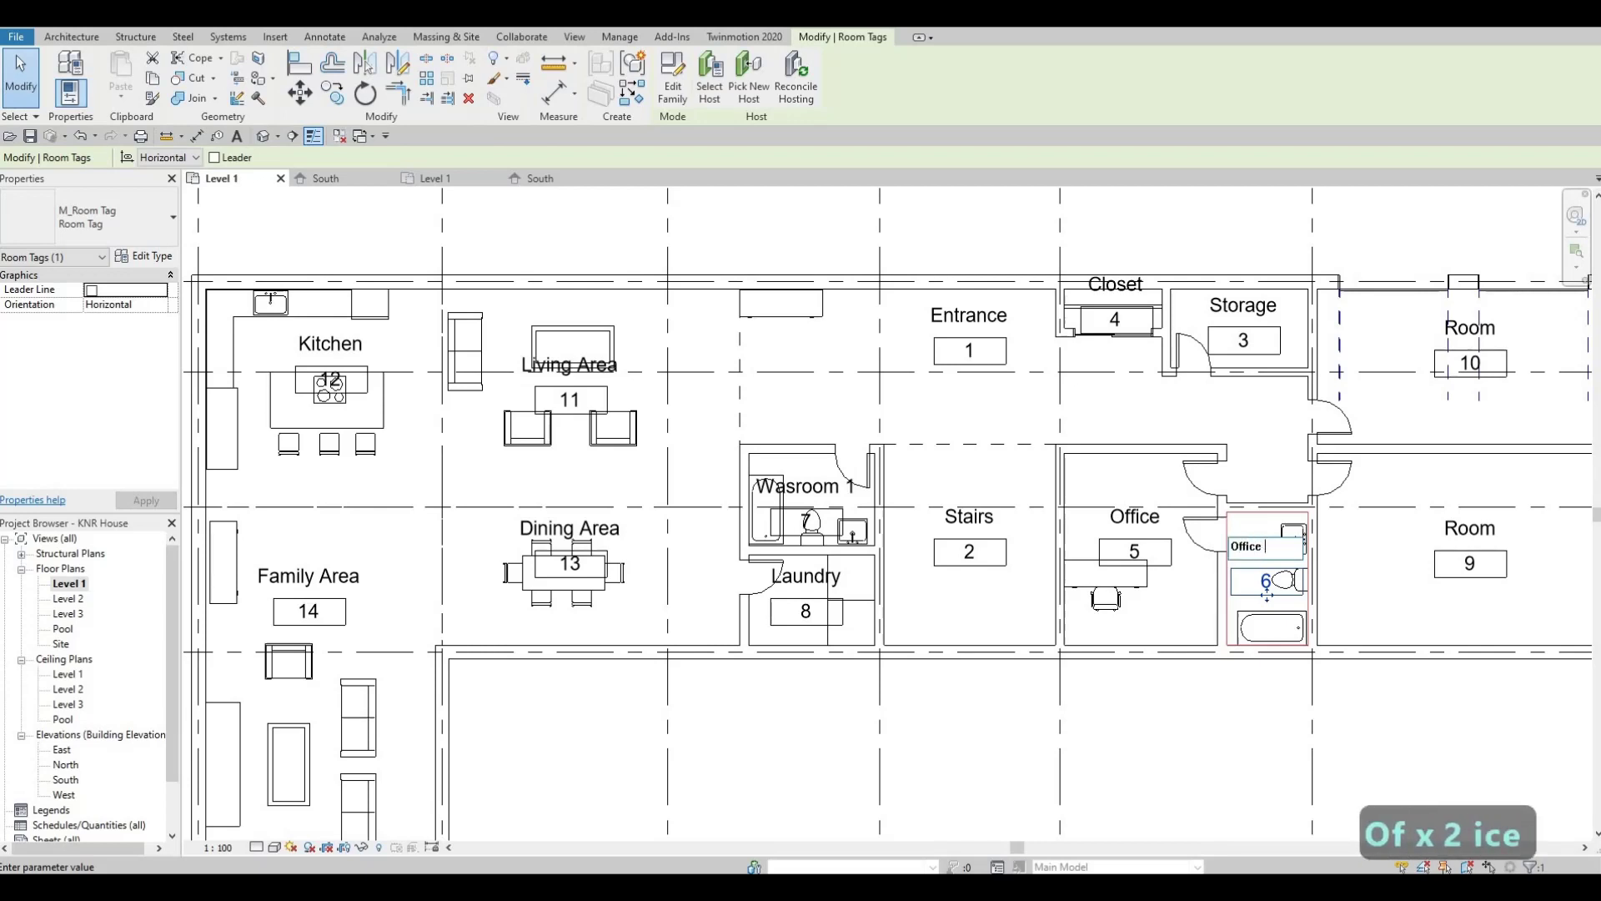
pyautogui.write('WR')
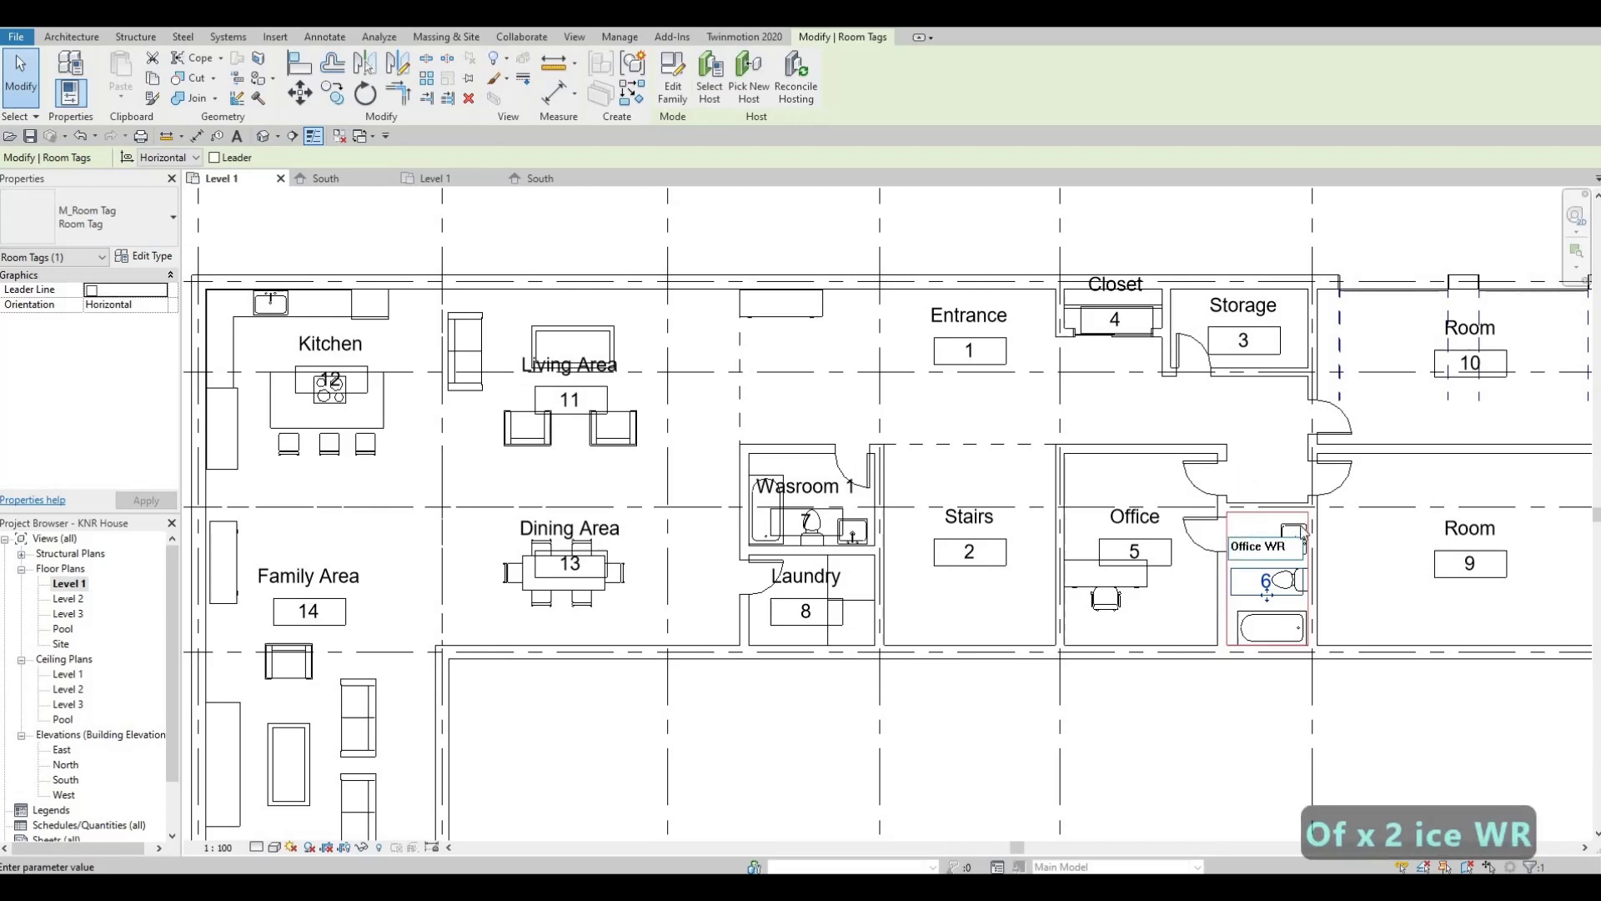
pyautogui.click(1253, 458)
# Rename the upper room between grids 6 and 7, the one with the two wide exterior openings, as Garage.
pyautogui.moveTo(1473, 334); pyautogui.dragTo(1053, 334, button='middle')
pyautogui.click(1053, 333)
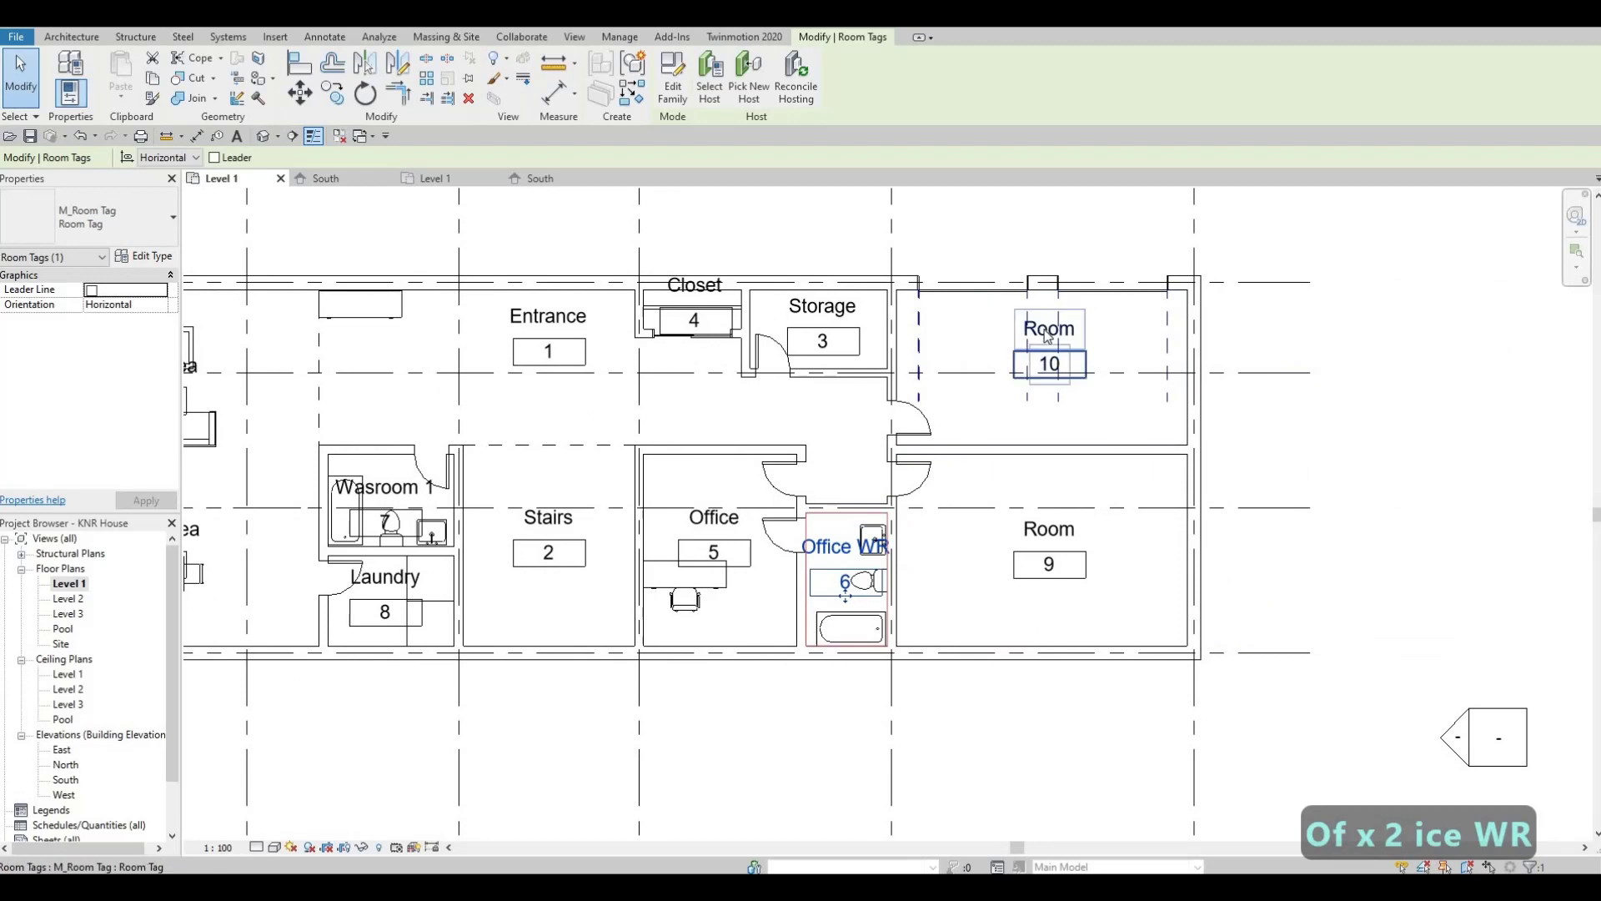
pyautogui.click(1053, 334)
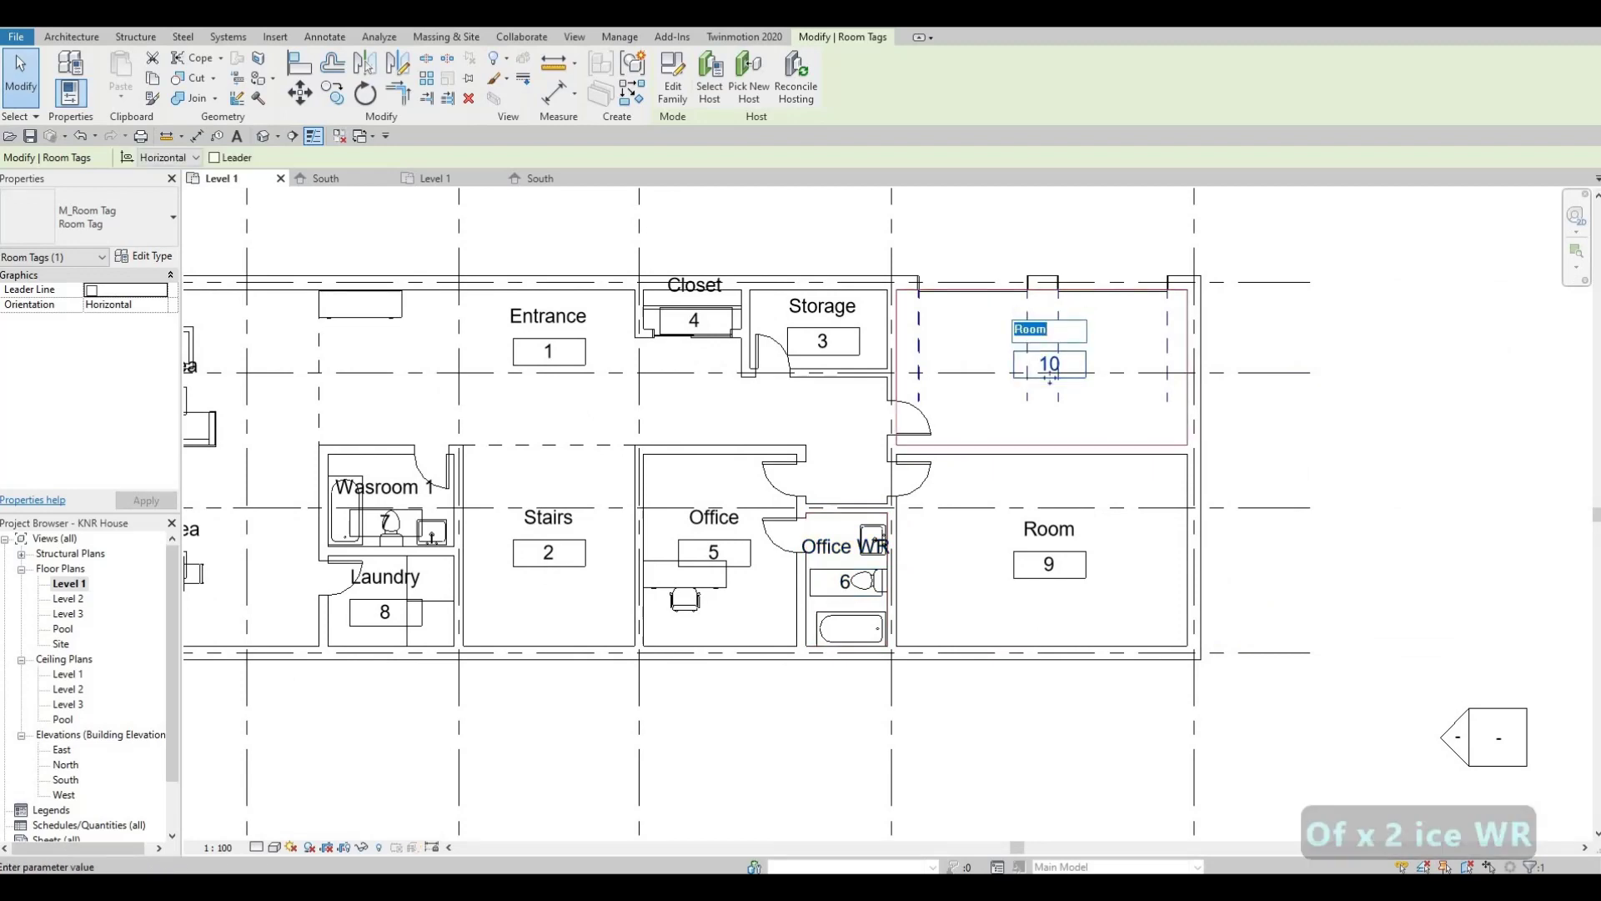
pyautogui.write('Garage')
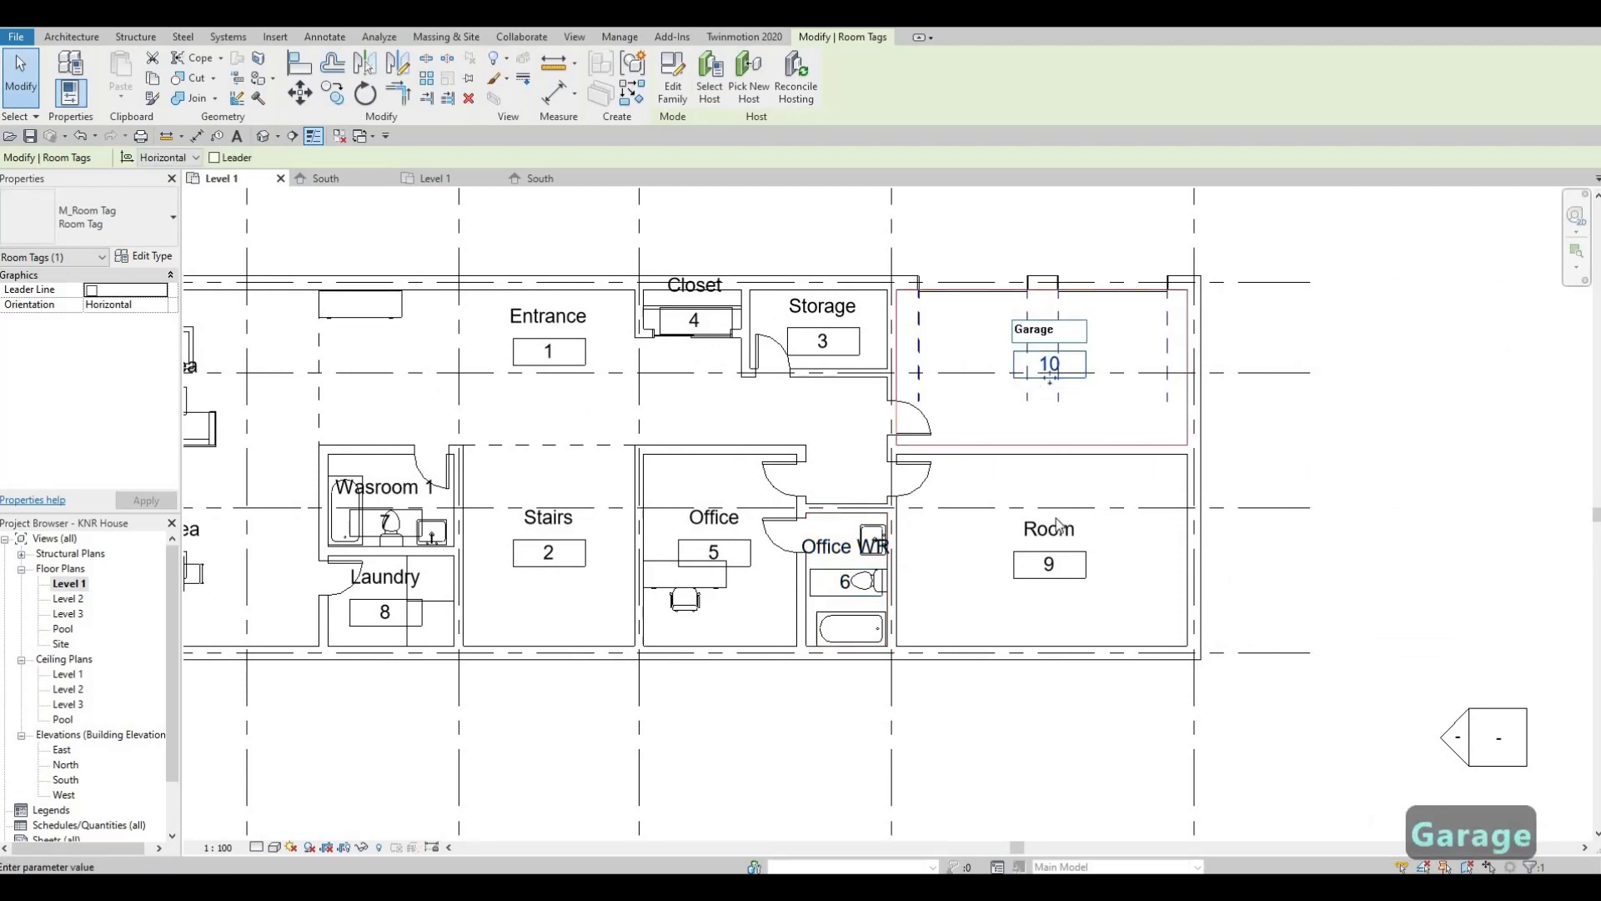
# Rename the room directly below the garage, between grids 6 and 7, as Games Room.
pyautogui.click(1053, 536)
pyautogui.click(1053, 537)
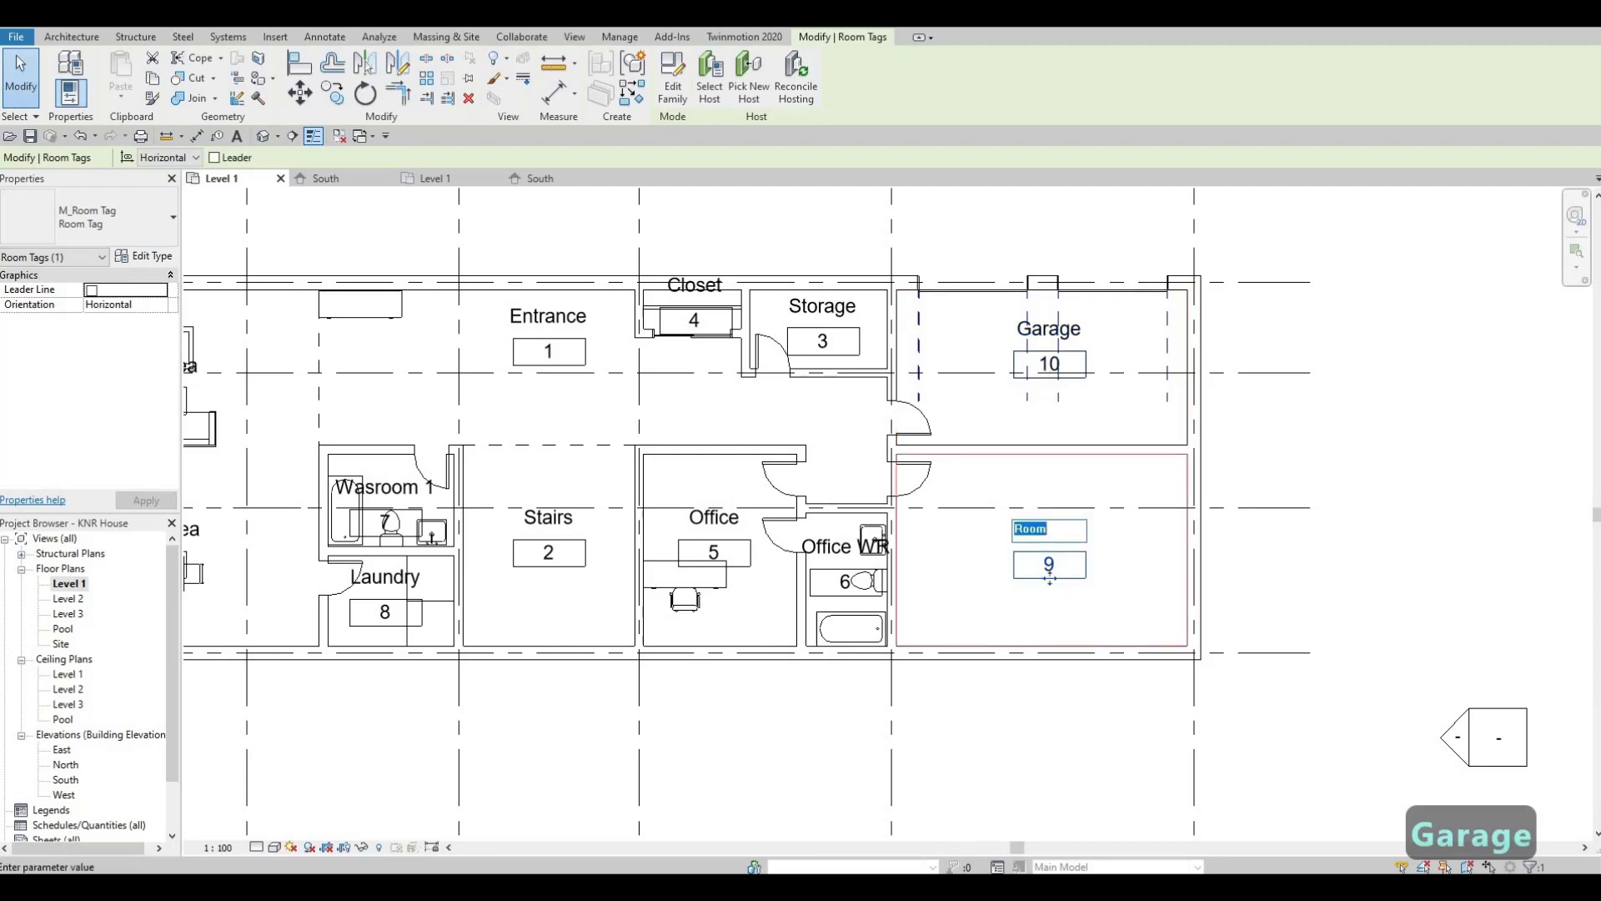
pyautogui.write('Games ')
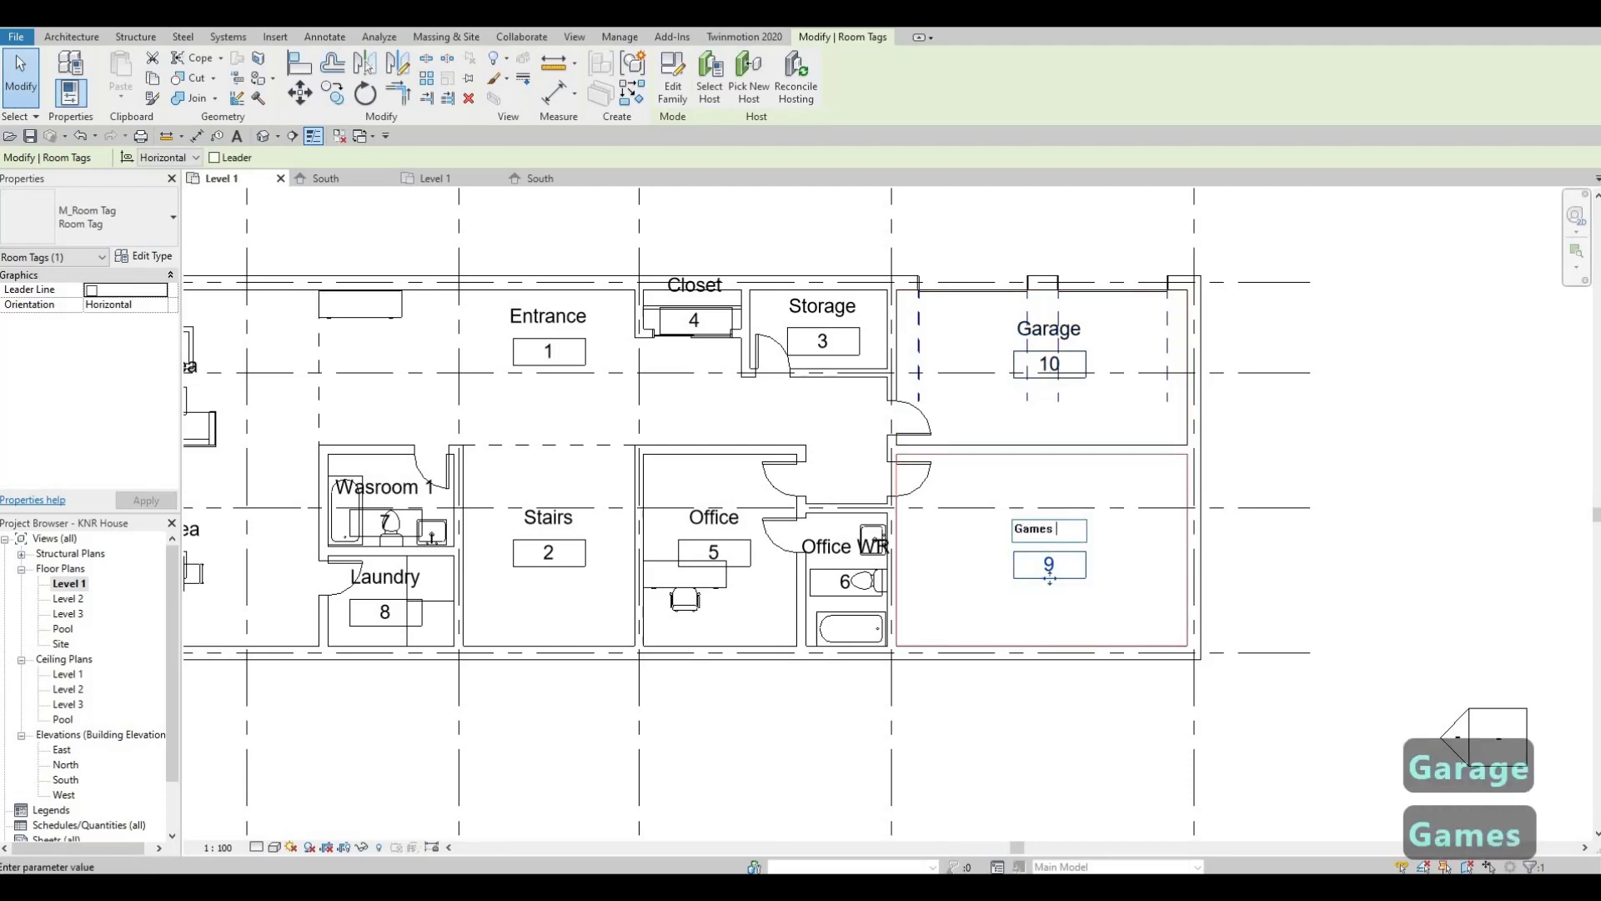
pyautogui.write('Room')
pyautogui.click(768, 554)
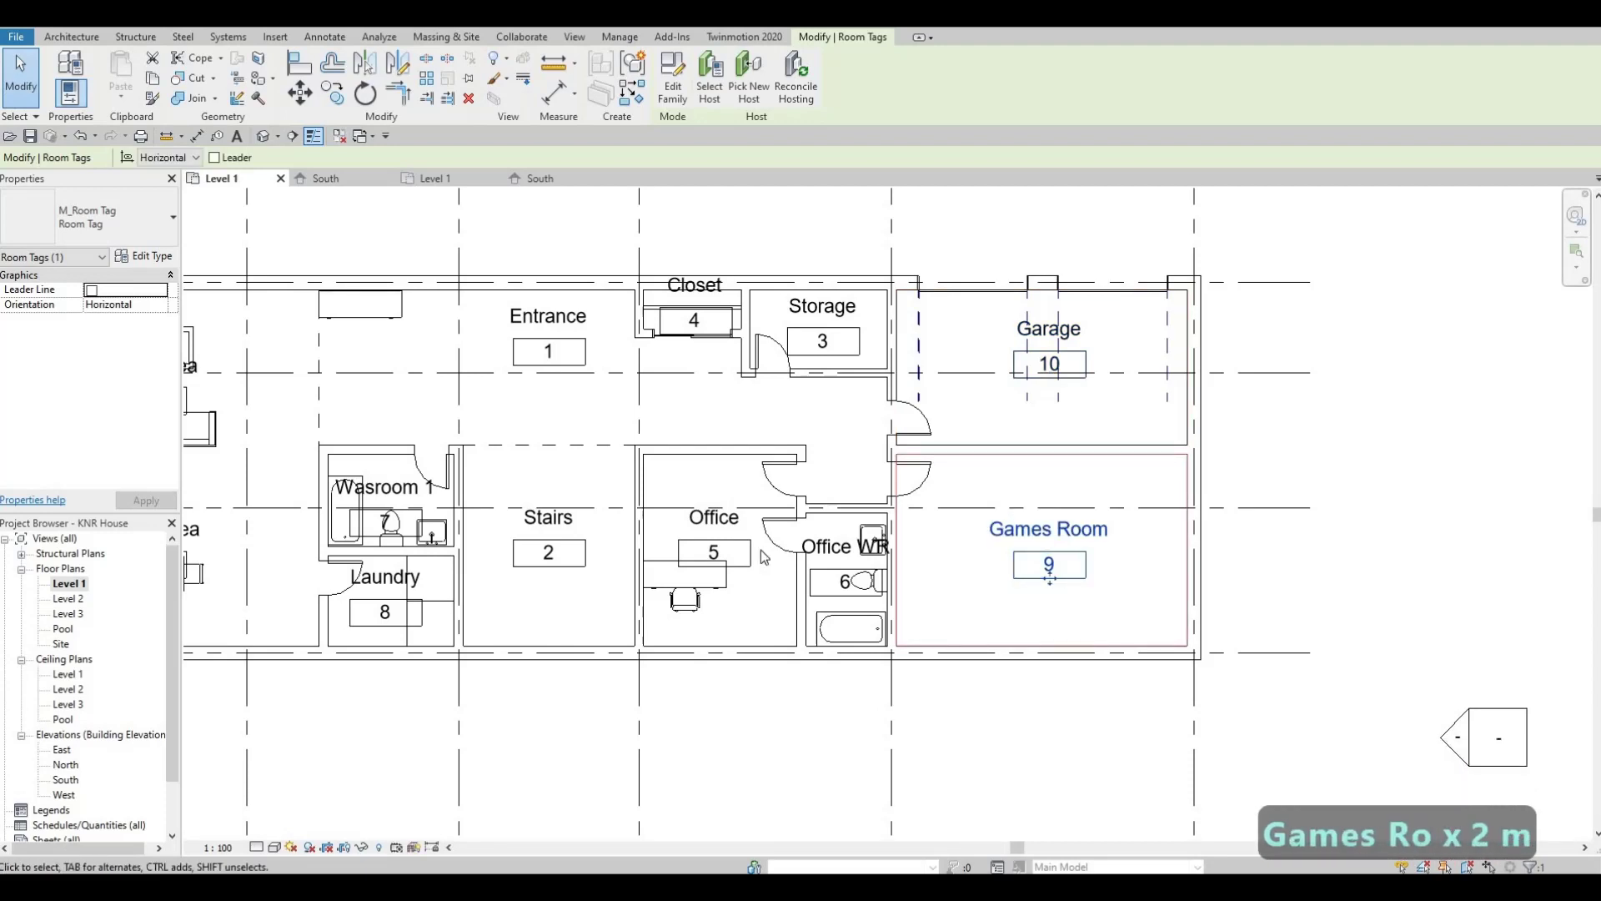
pyautogui.scroll(-2, 765, 440)
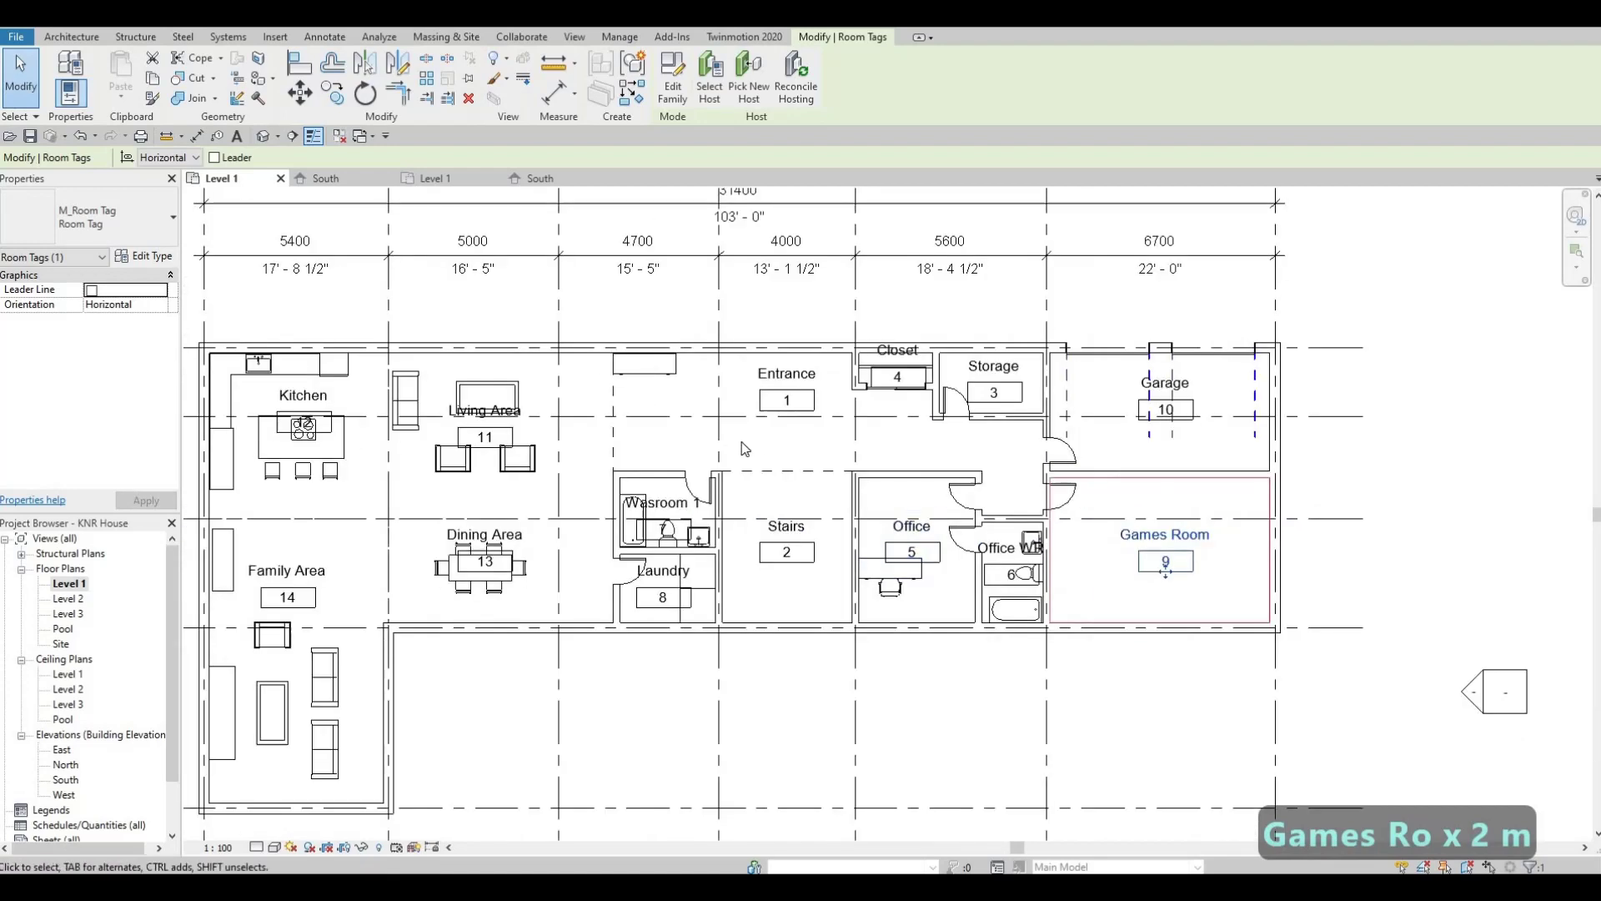
pyautogui.scroll(-2, 864, 514)
pyautogui.moveTo(733, 540); pyautogui.dragTo(865, 515, button='middle')
pyautogui.press('Escape')
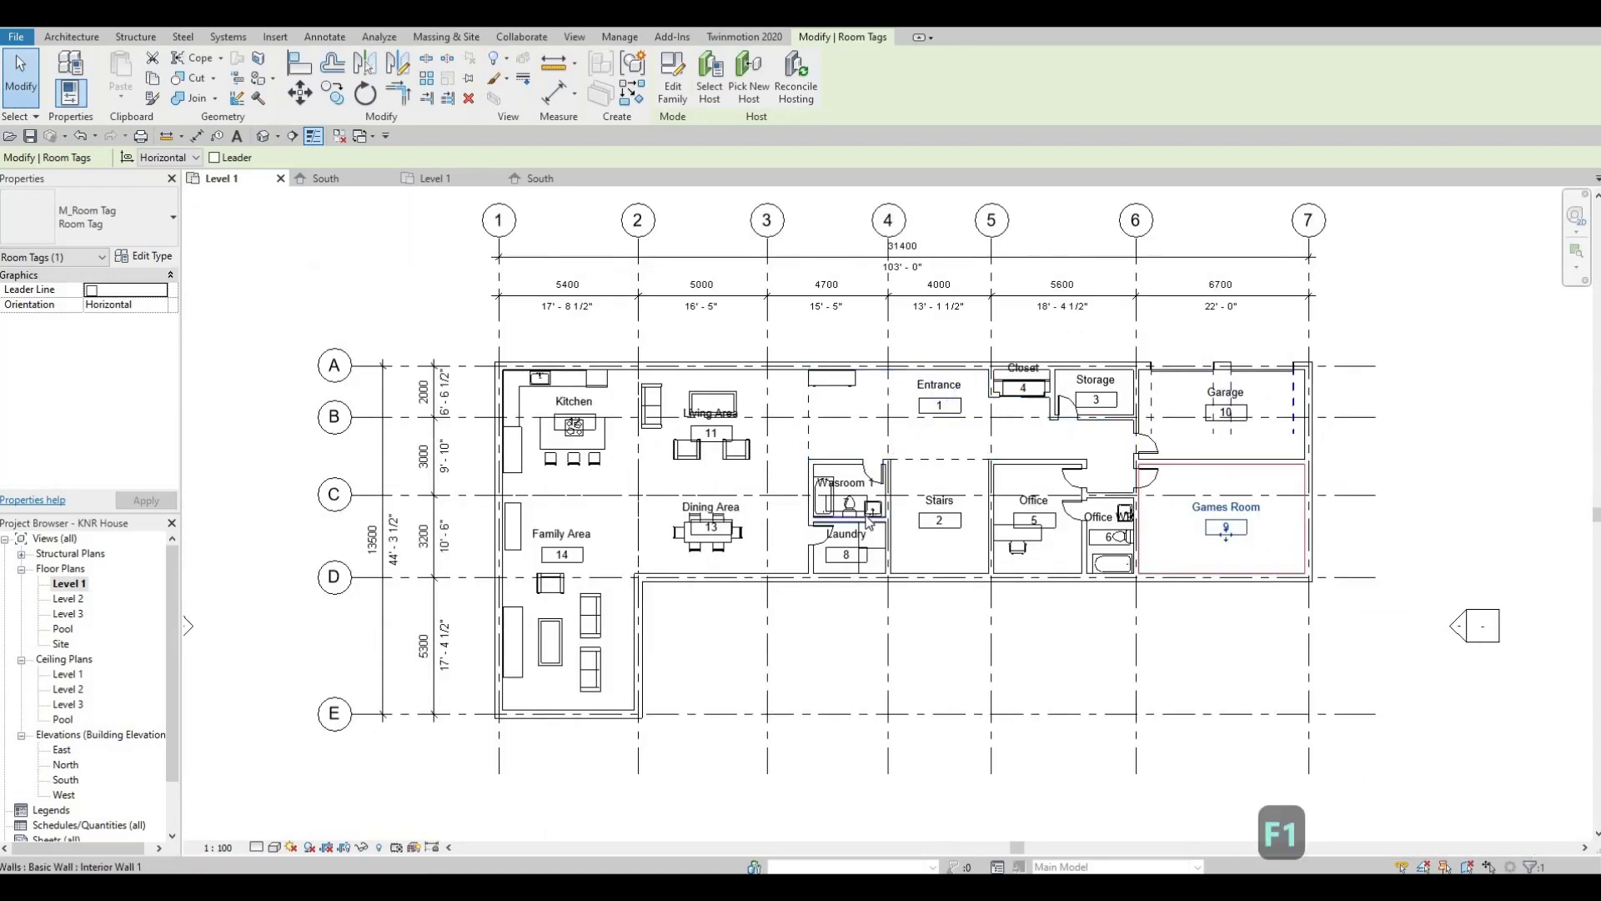